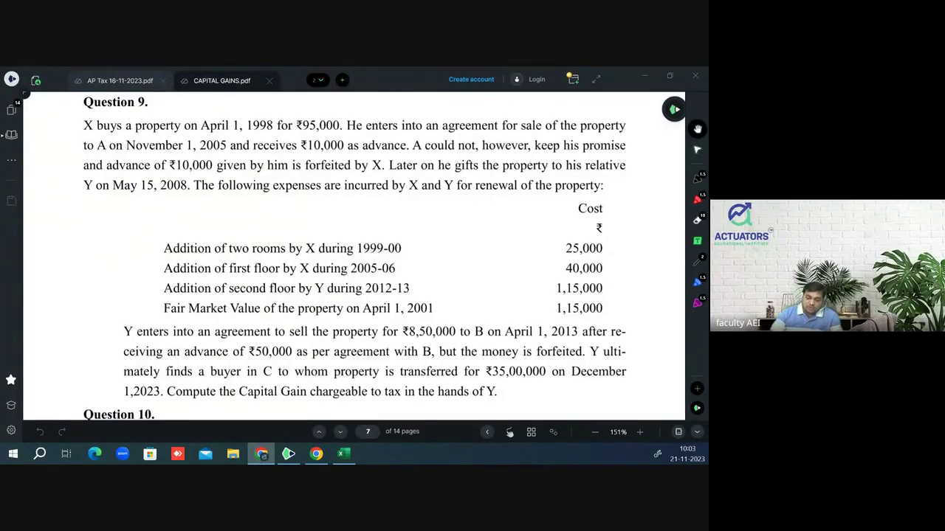
- Handwrite a red 'HW' with a double underline beside Question 9, then switch to Excel
click(698, 200)
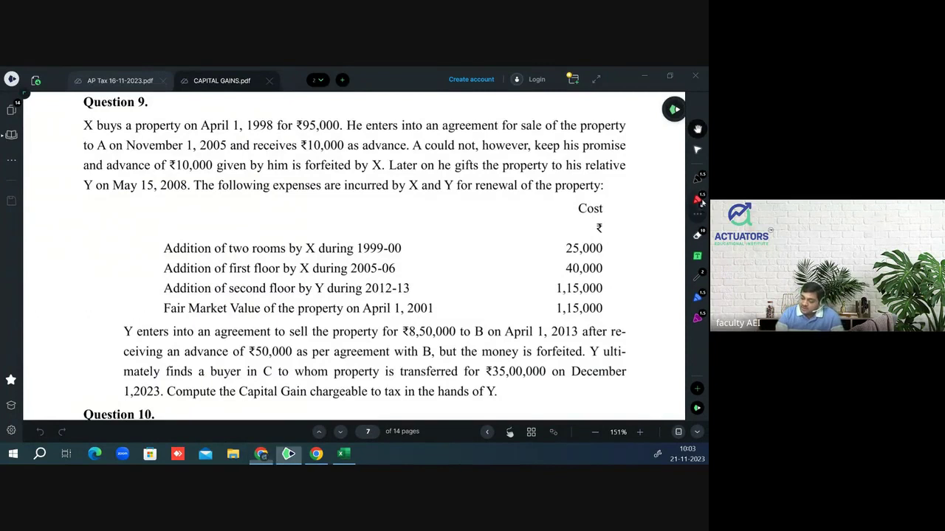
mouse_move(59, 107)
mouse_down()
mouse_move(61, 118)
mouse_move(75, 105)
mouse_move(78, 118)
mouse_up()
drag(57, 132, 81, 122)
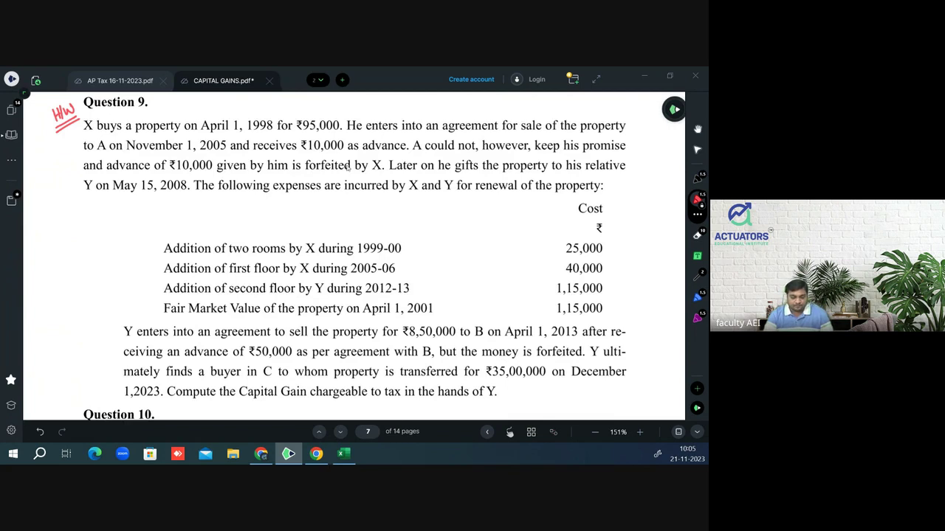
click(342, 453)
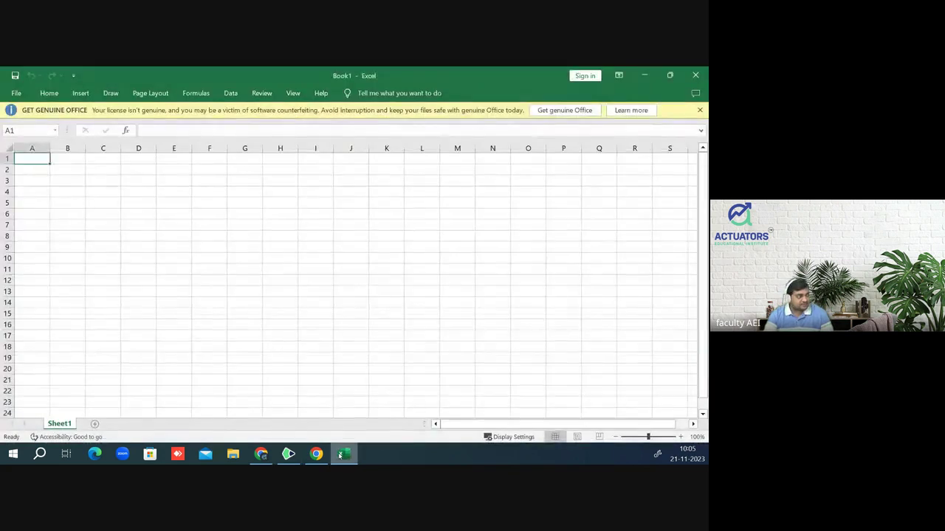
- Dismiss the Get Genuine Office banner and zoom the worksheet to about 230%
click(698, 111)
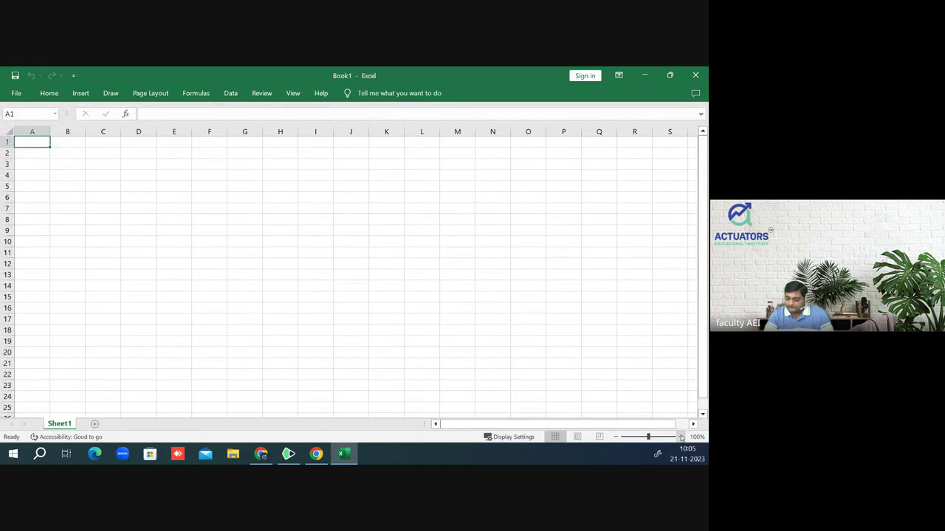
click(680, 437)
click(680, 437)
click(681, 437)
click(680, 437)
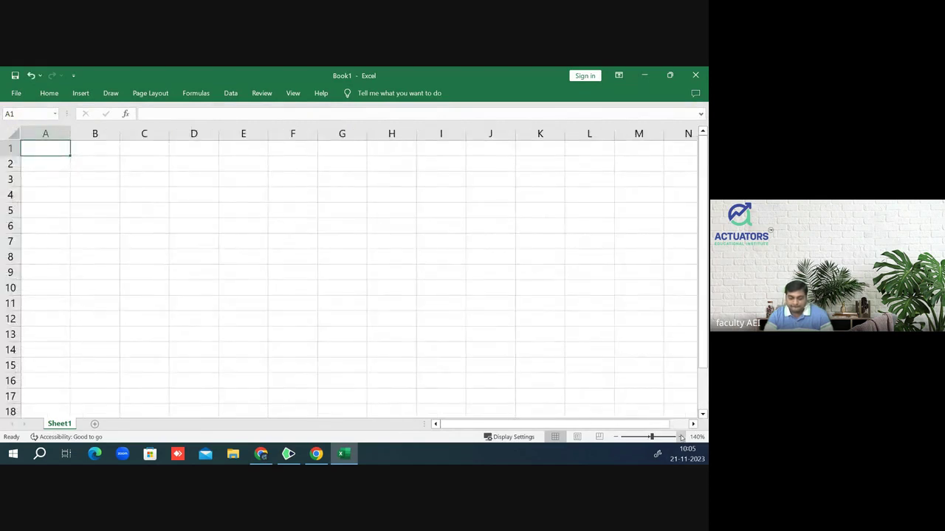
click(681, 437)
click(680, 437)
click(681, 437)
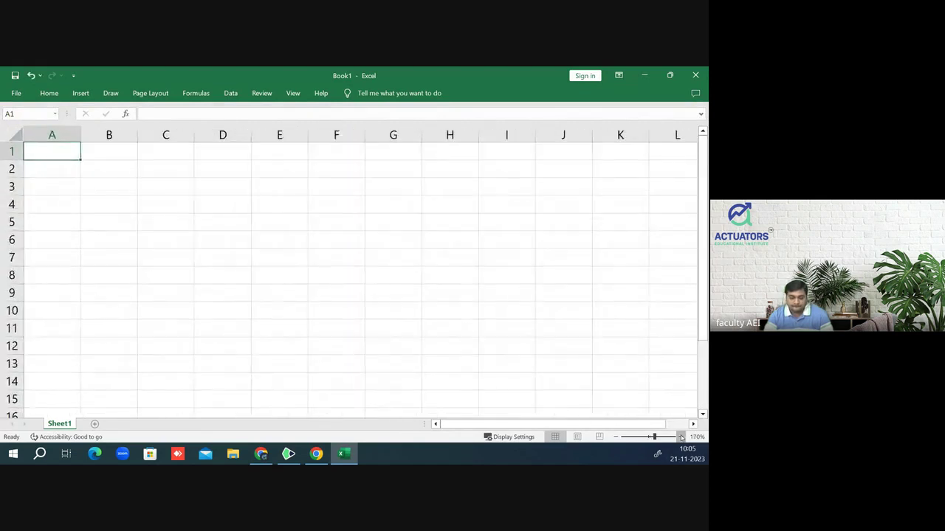
click(681, 437)
click(680, 437)
click(681, 437)
click(681, 437)
click(681, 437)
click(680, 437)
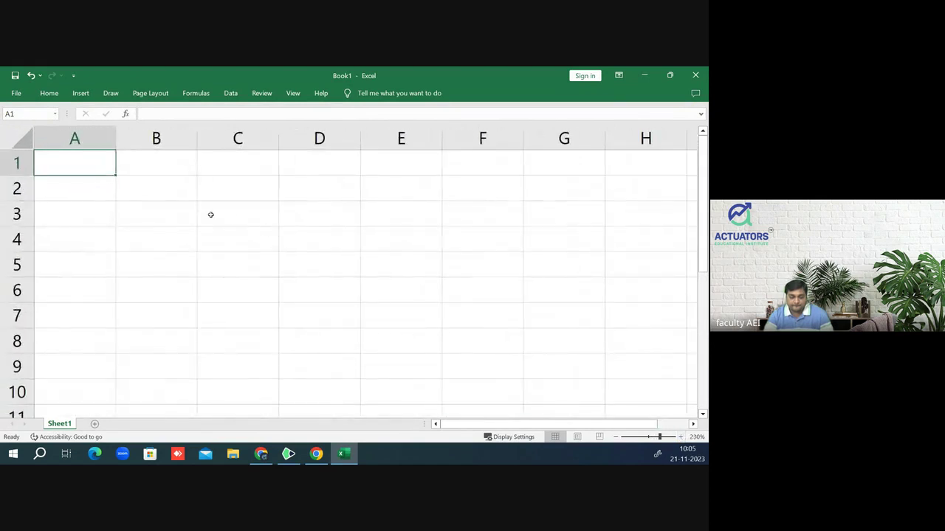
- Enter 'Question 9' in A1 and make it bold and underlined
text(Q)
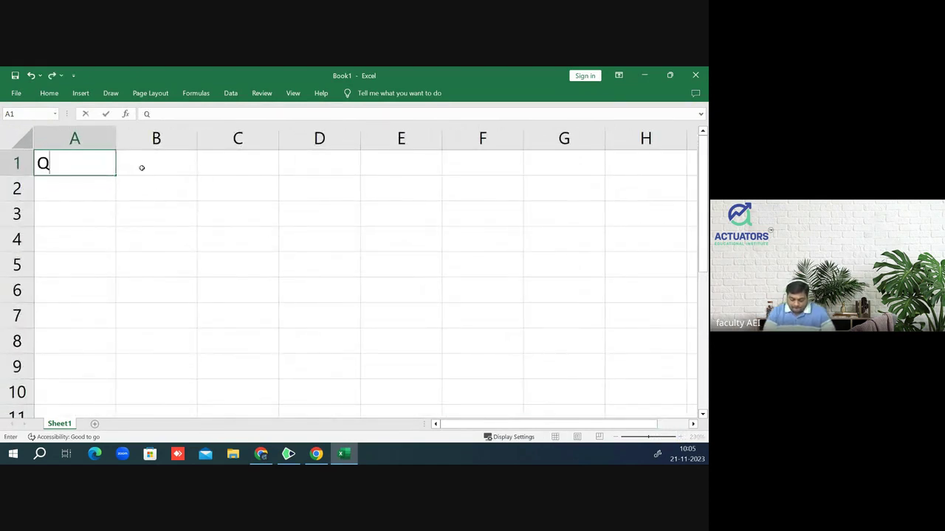
text(uestion )
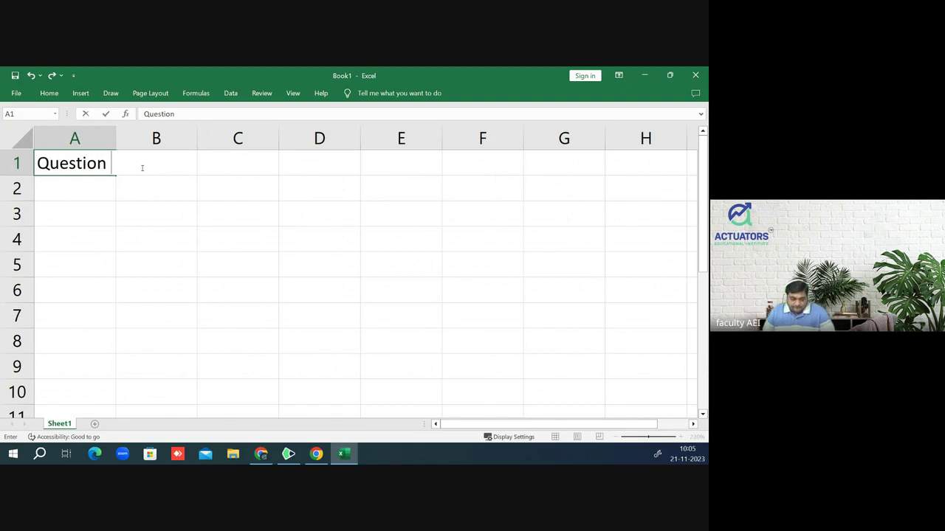
text(9)
key(Return)
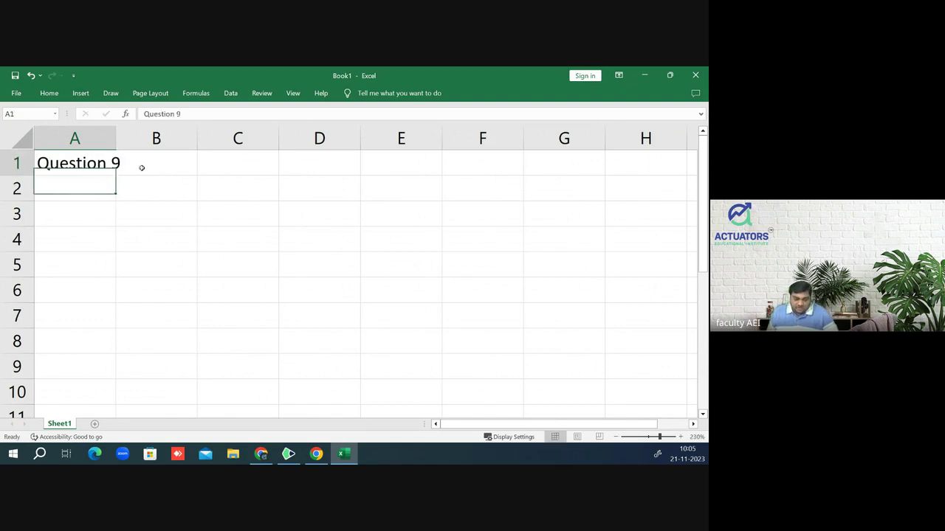
key(Up)
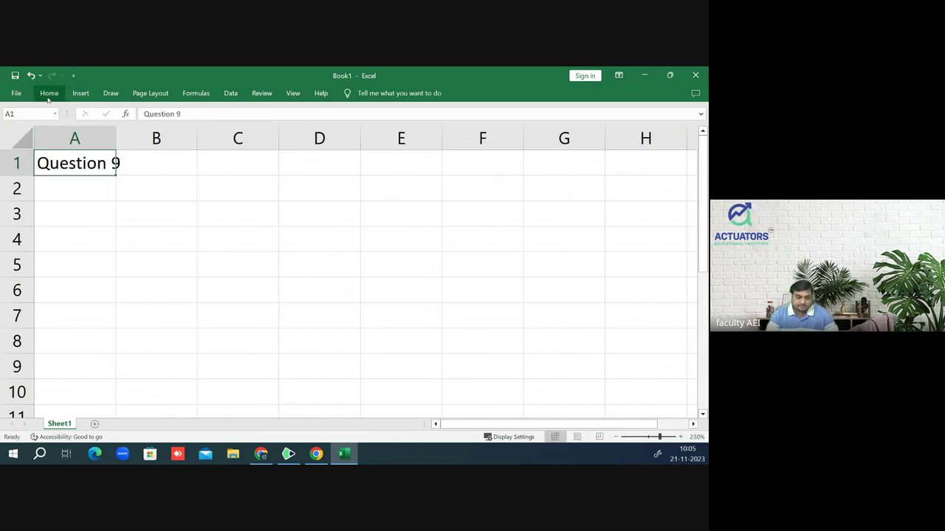
click(48, 94)
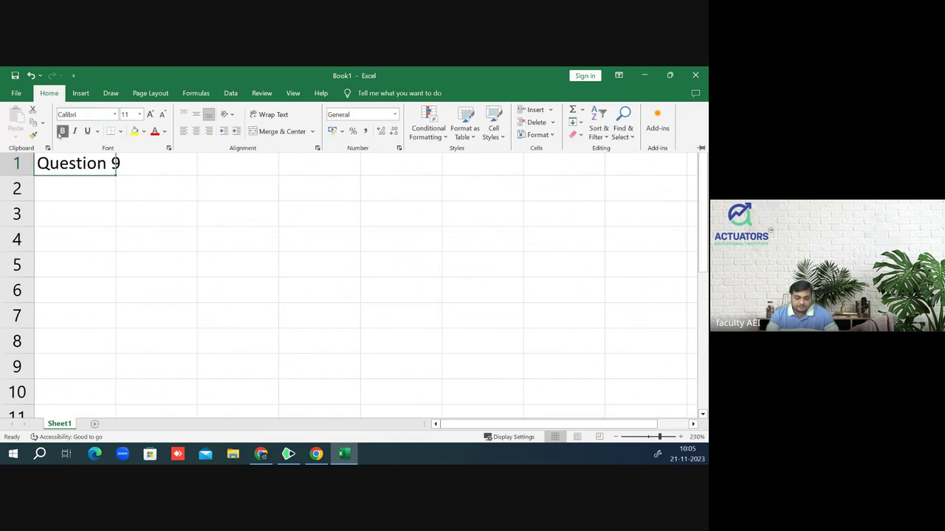
click(62, 131)
click(86, 131)
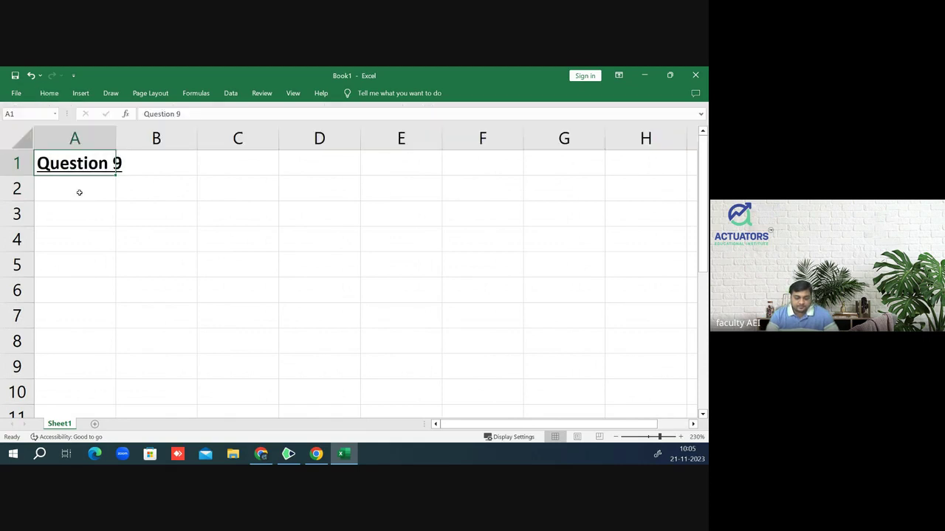
click(79, 193)
- Put the label 'X' in A3 and the gift exemption note in A4
click(72, 213)
text(PP)
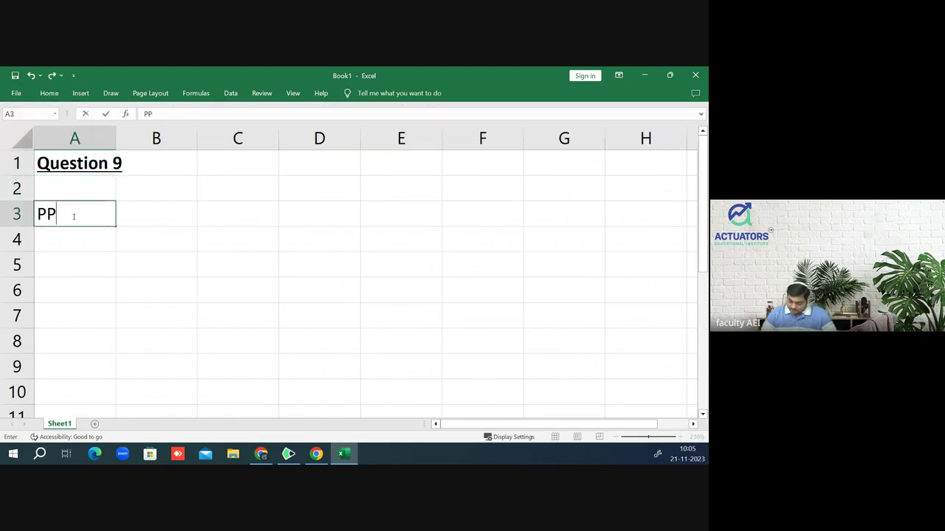
key(BackSpace)
key(BackSpace)
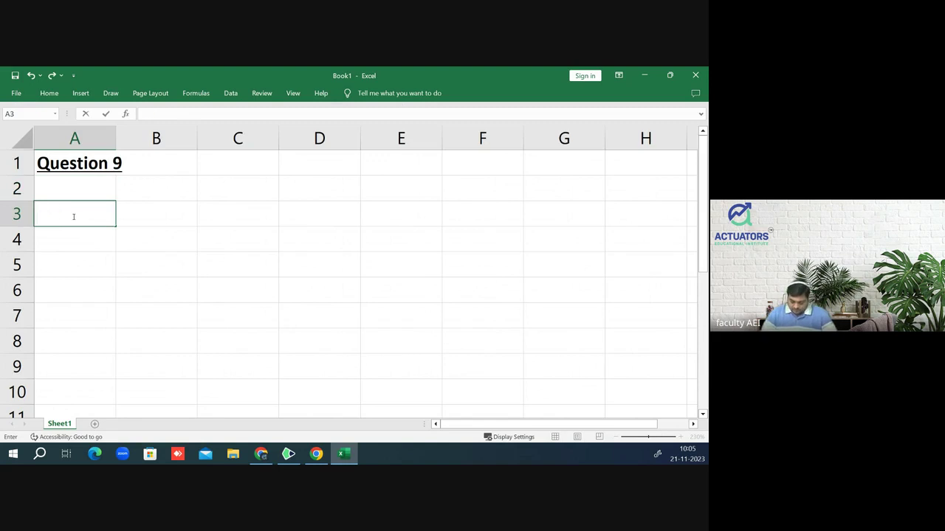
text(X)
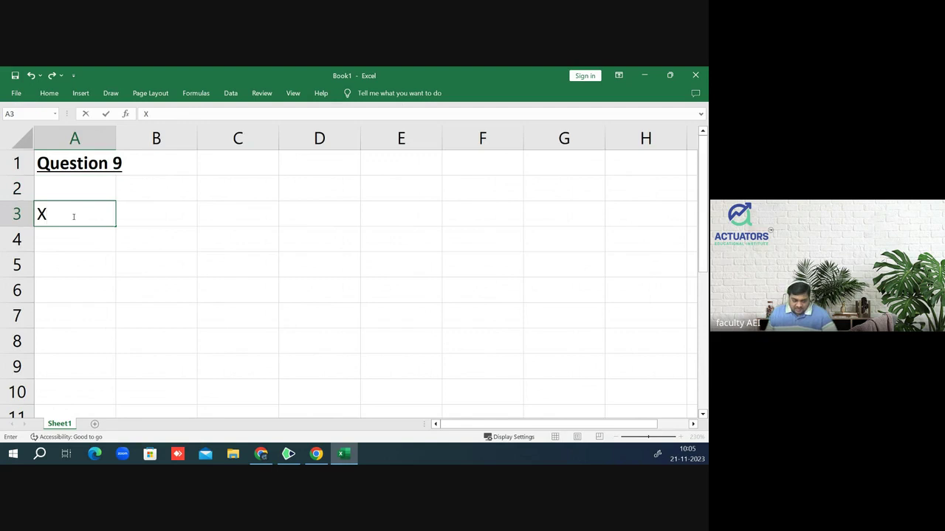
key(Return)
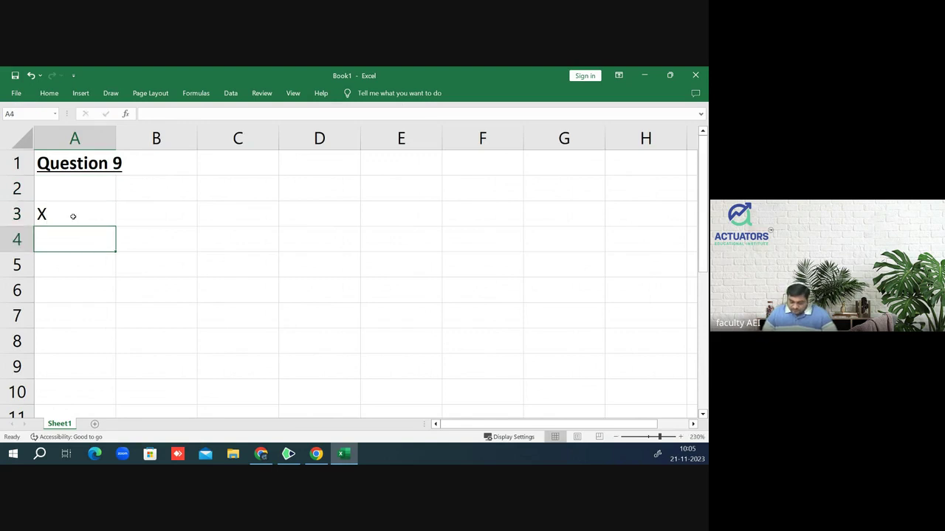
text(Gift is)
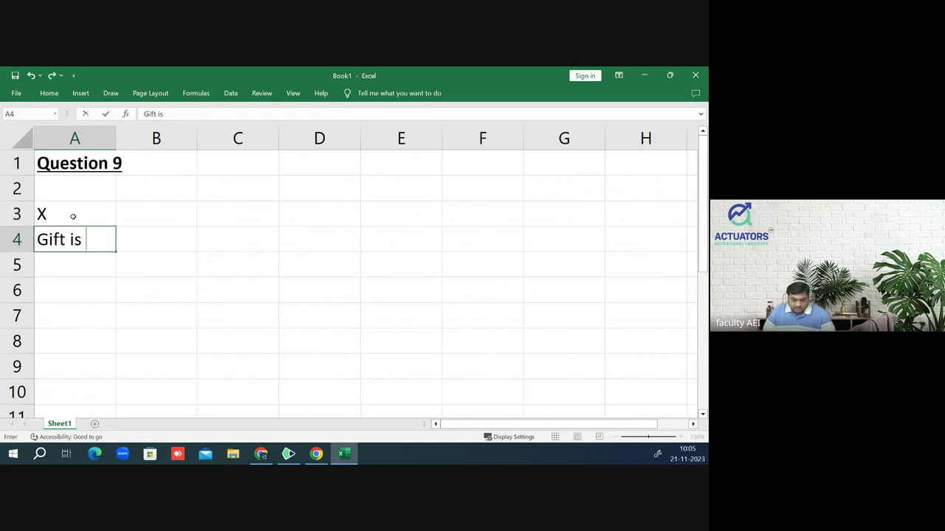
text( an exem)
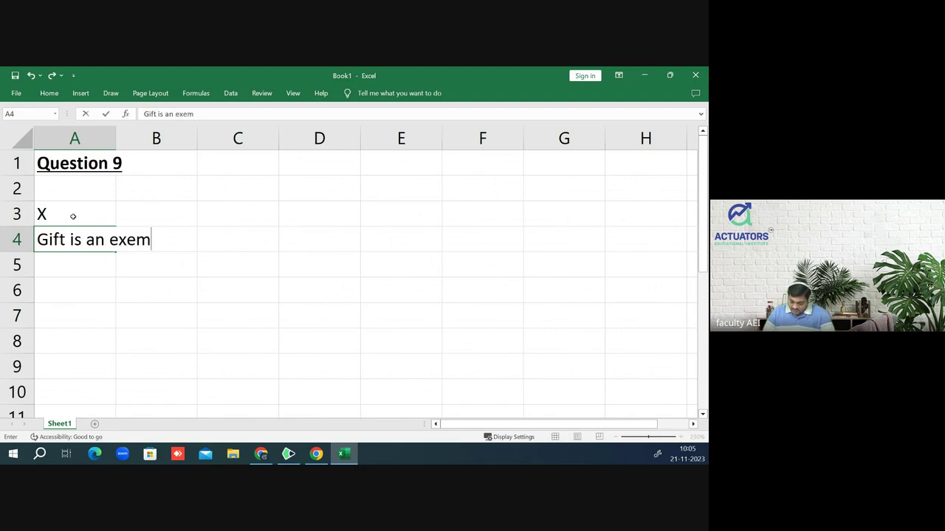
text(pted tras)
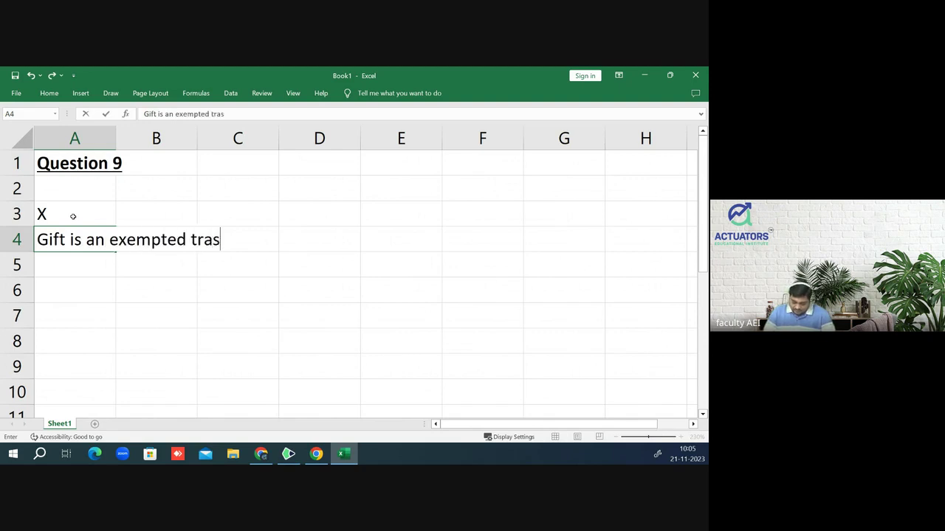
text(nfer)
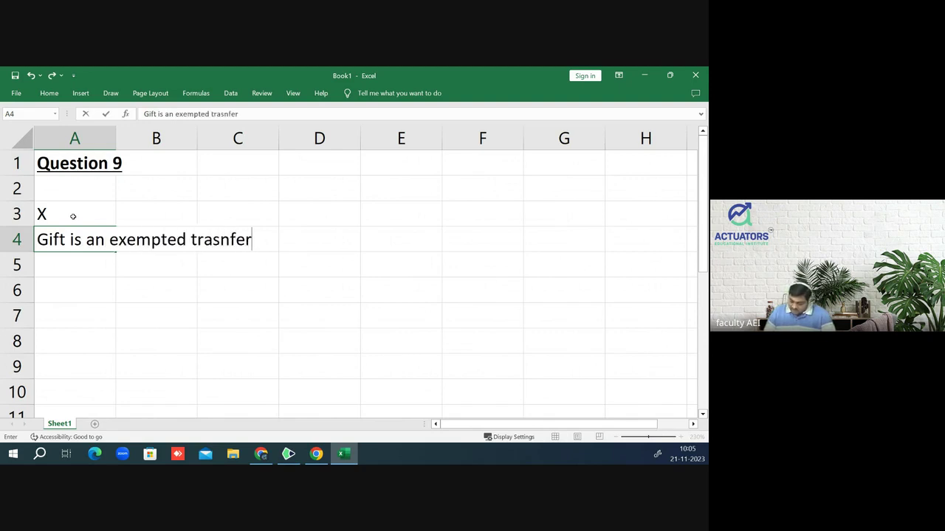
text(, therefor)
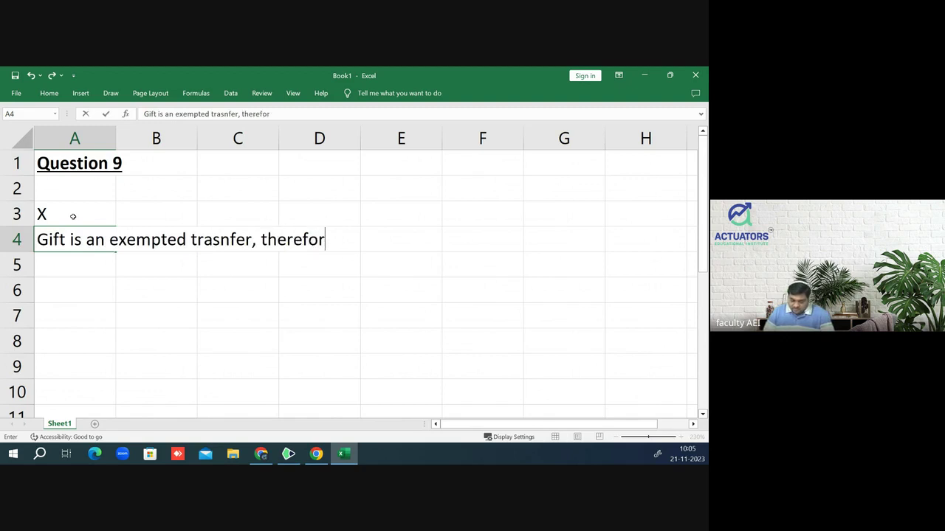
text(e no ca)
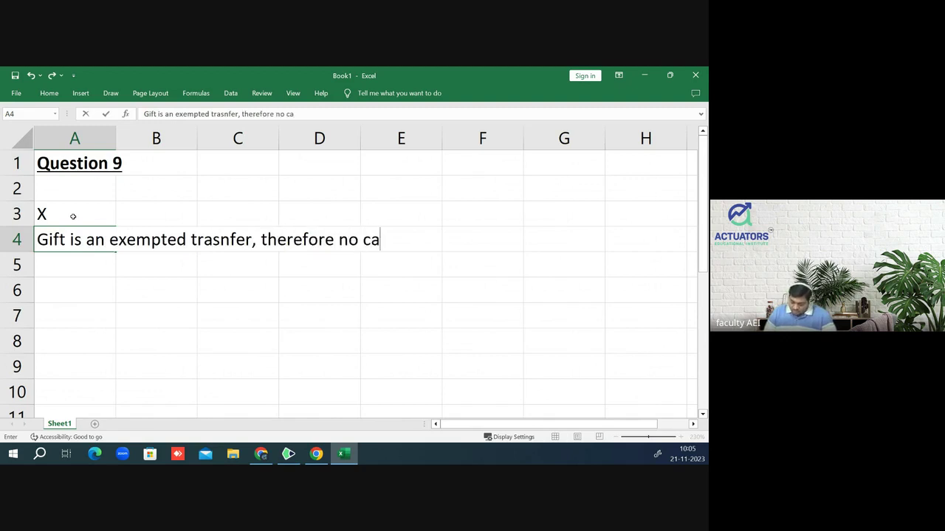
text(pital gain)
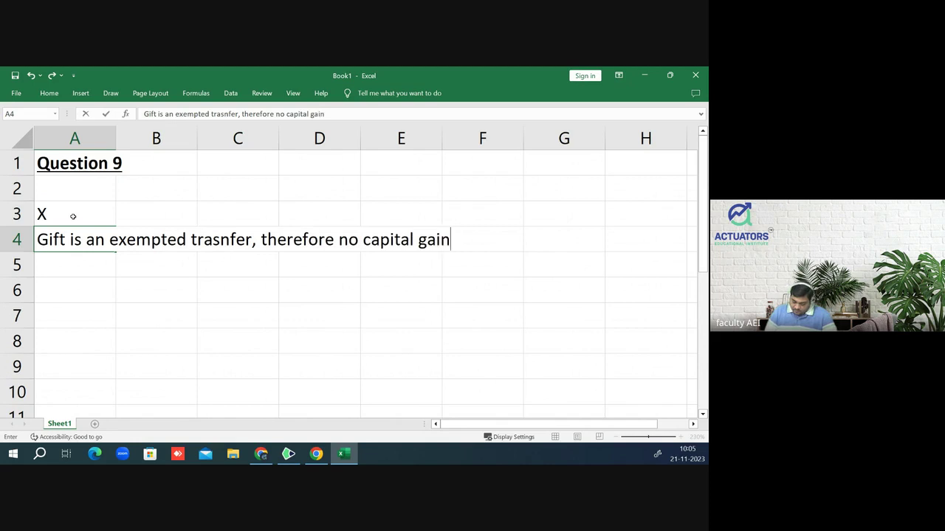
text(s in the)
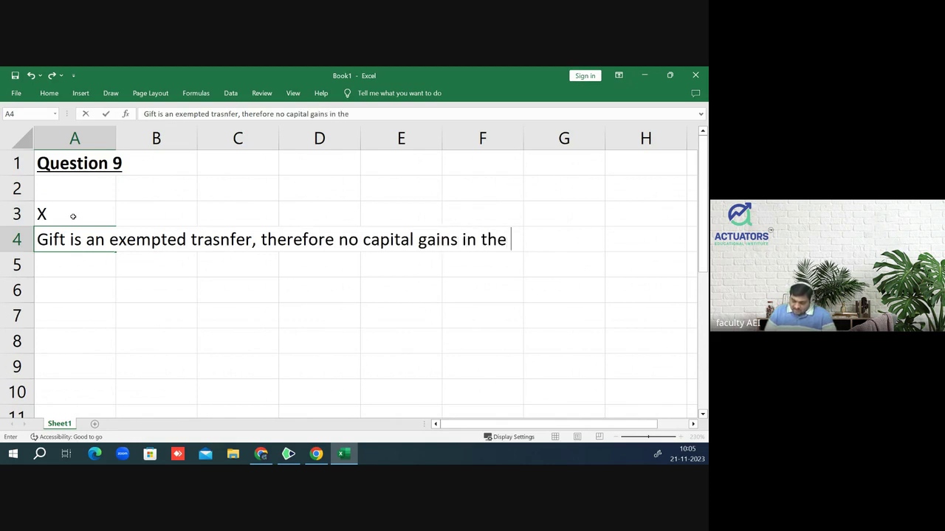
text( hands o)
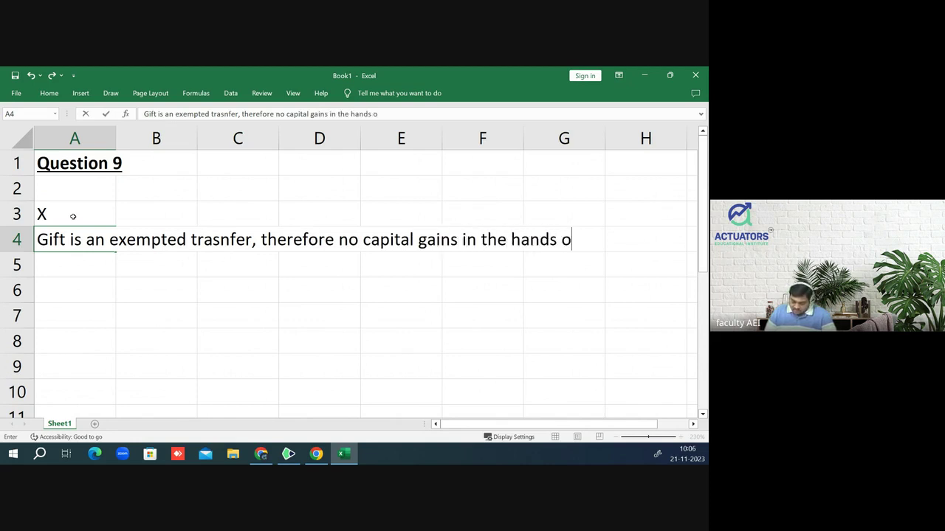
text(f Mr)
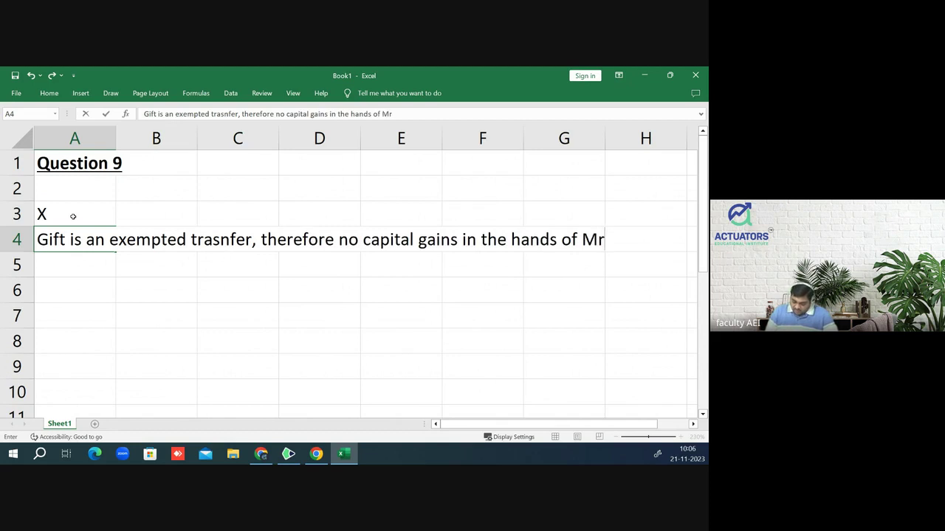
text(.X)
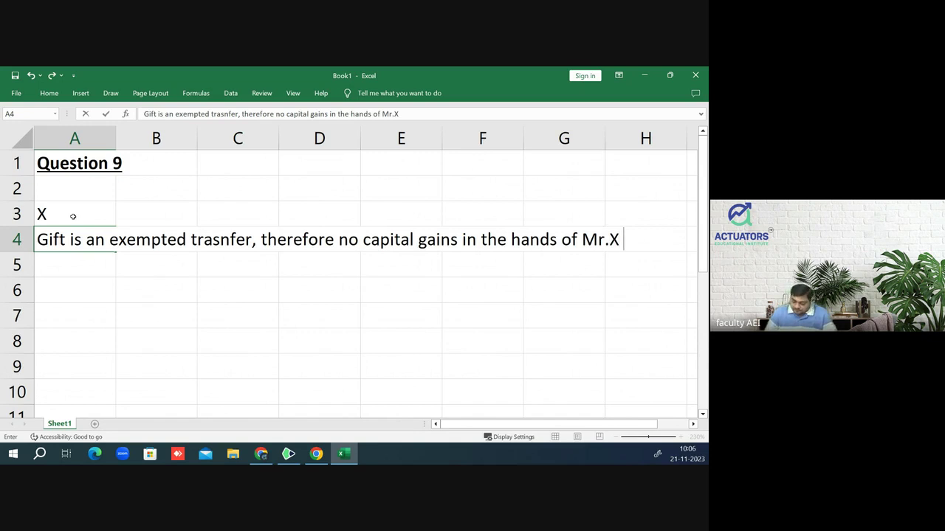
text( in the)
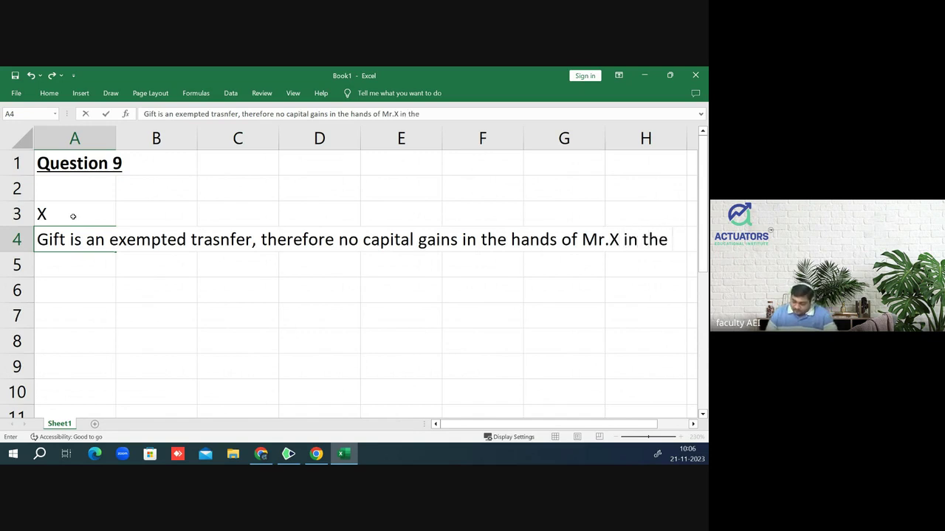
key(Return)
- Start A5 with 'PY' and underline the gift date May 15, 2008 in the PDF
text(PY)
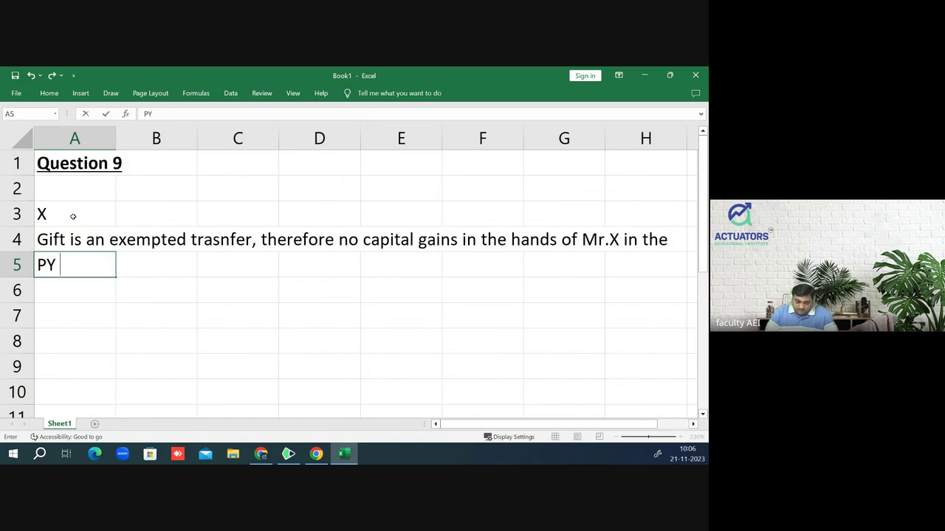
key(alt+Tab)
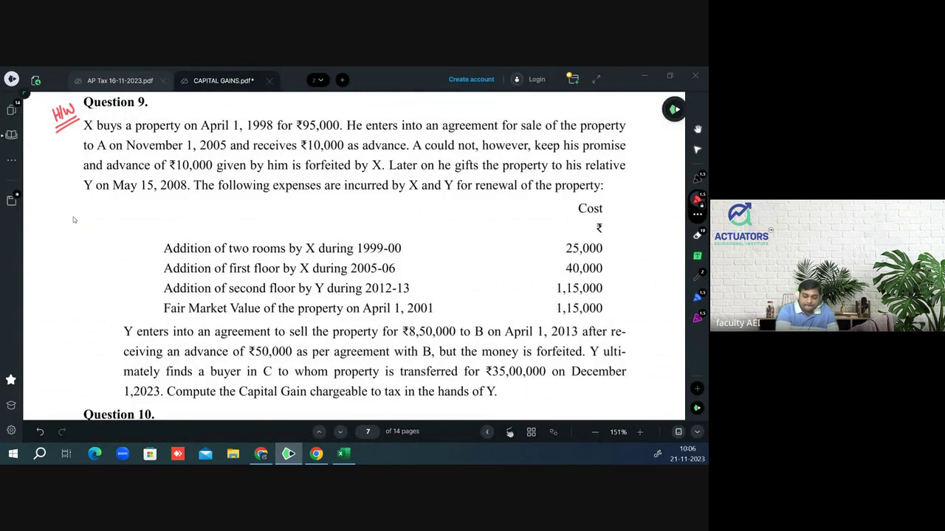
drag(115, 192, 187, 191)
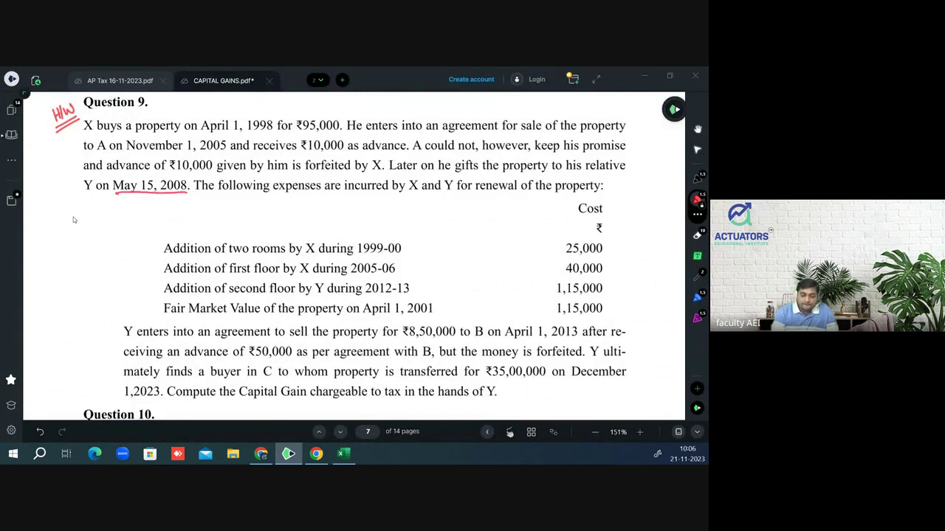
key(alt+Tab)
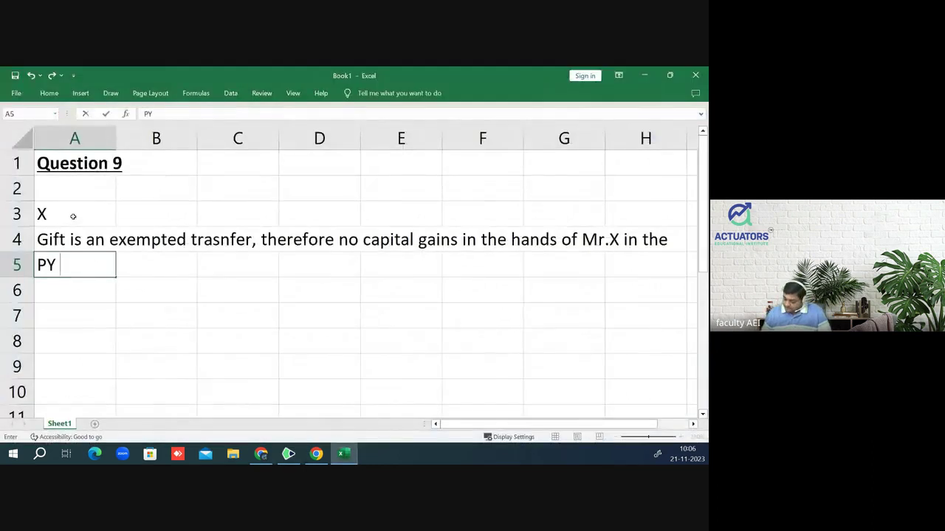
- Complete A5 as 'PY 08-09.' and make the X heading bold and underlined
text(08-0)
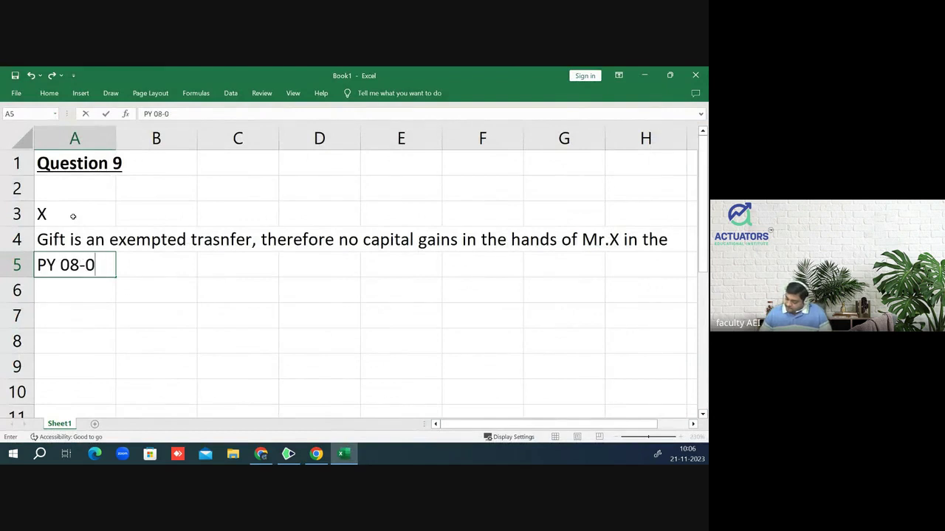
text(9.)
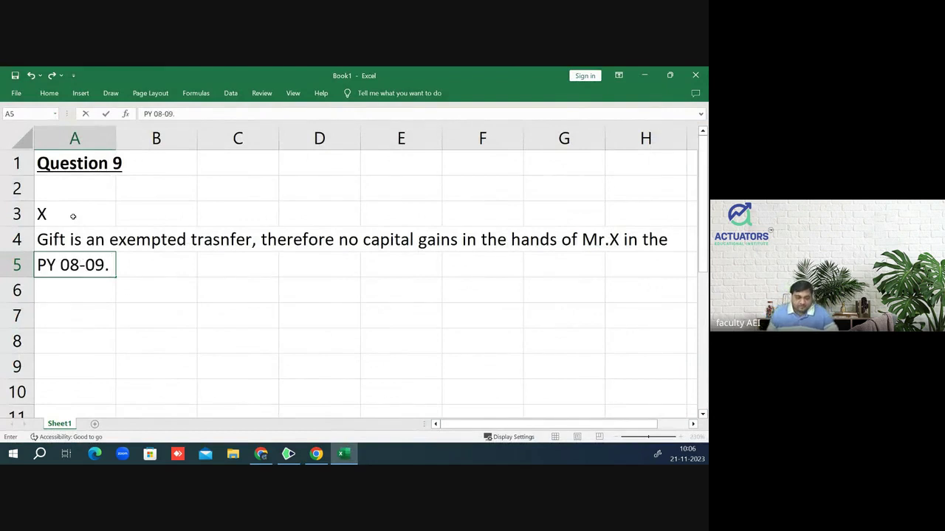
key(Return)
key(Up)
key(Up)
key(Up)
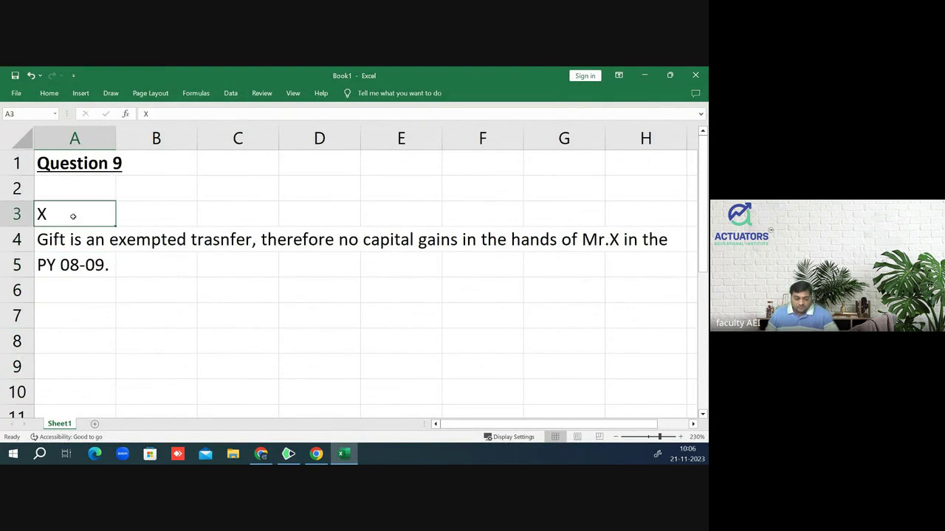
key(ctrl+b)
key(ctrl+u)
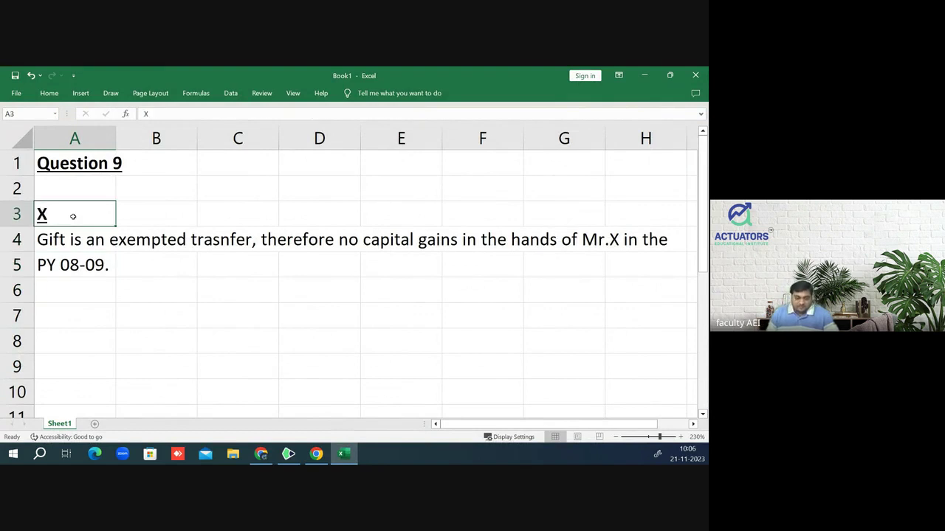
key(Down)
key(Down)
key(Down)
key(Down)
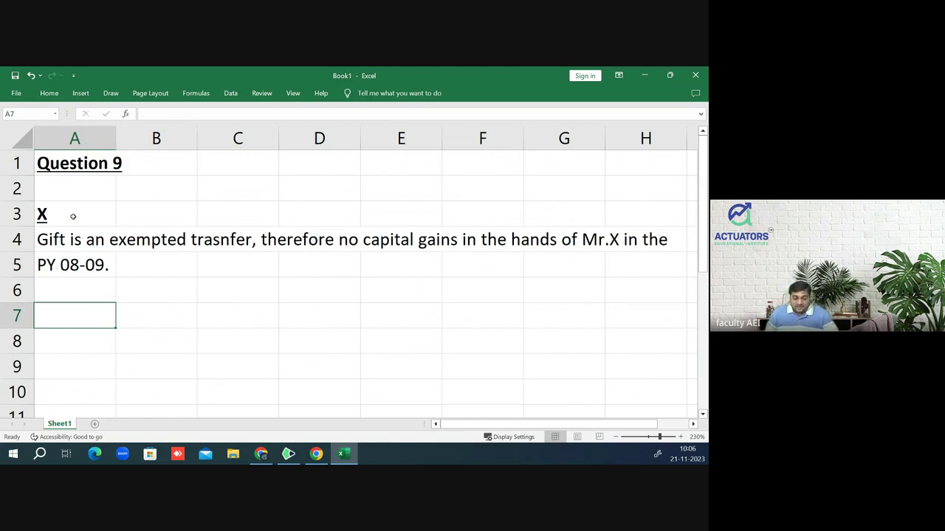
- Add a bold, underlined 'Y' heading in A7
text(Y)
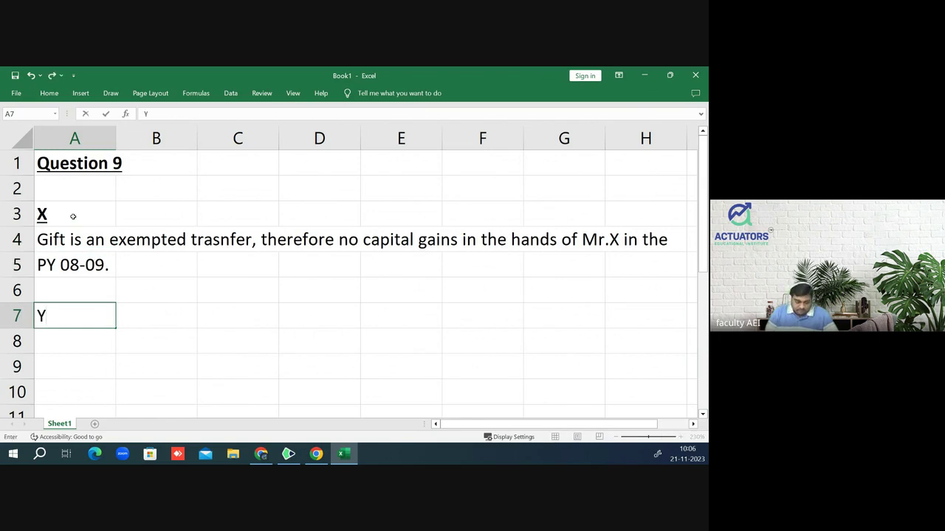
text(U)
key(BackSpace)
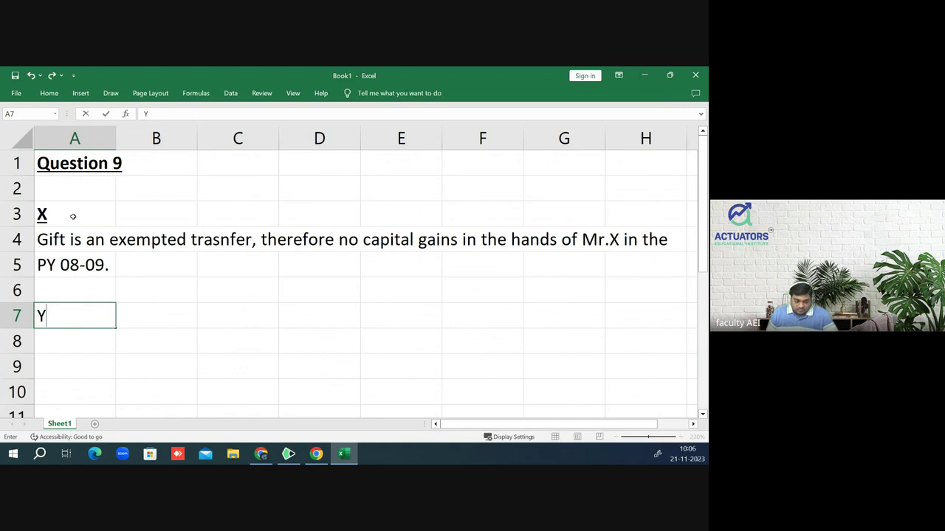
key(Return)
key(Up)
key(ctrl+u)
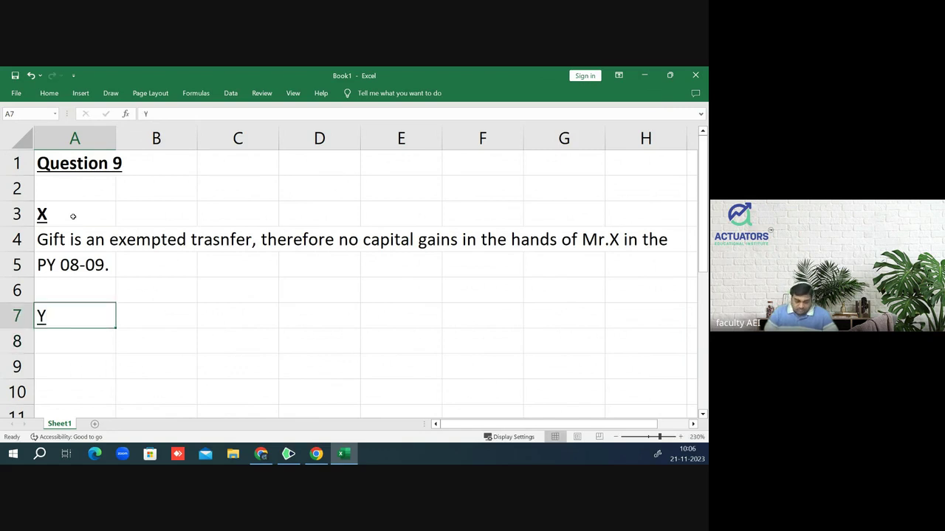
key(ctrl+b)
key(Down)
key(Down)
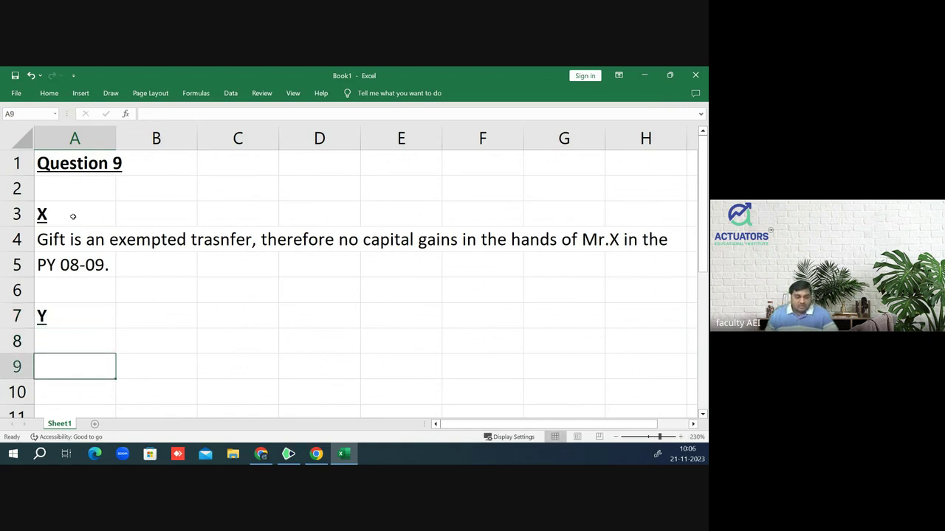
key(Up)
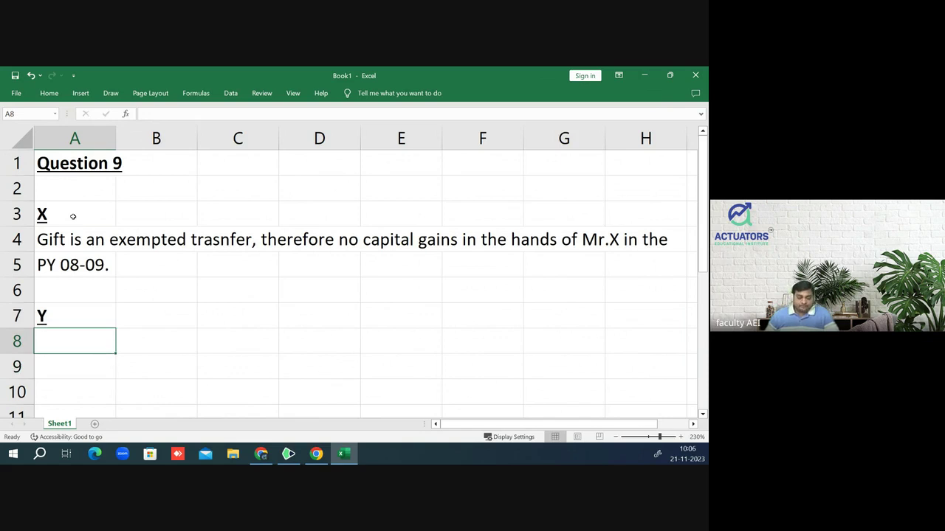
key(Down)
- Type 'POH = w.r.t. previous owner = 1/4/98 - 1/12/2023 = Long term capital asset' in A9
text(PO)
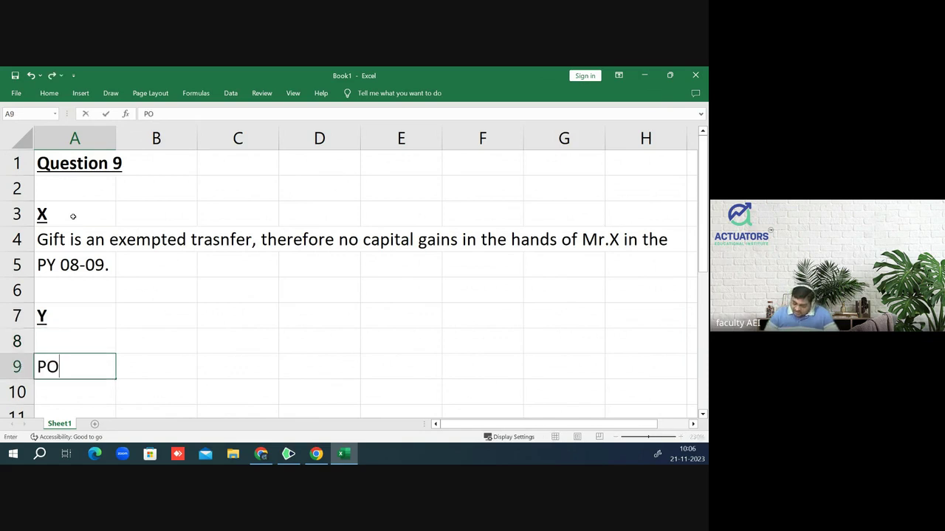
text(H =)
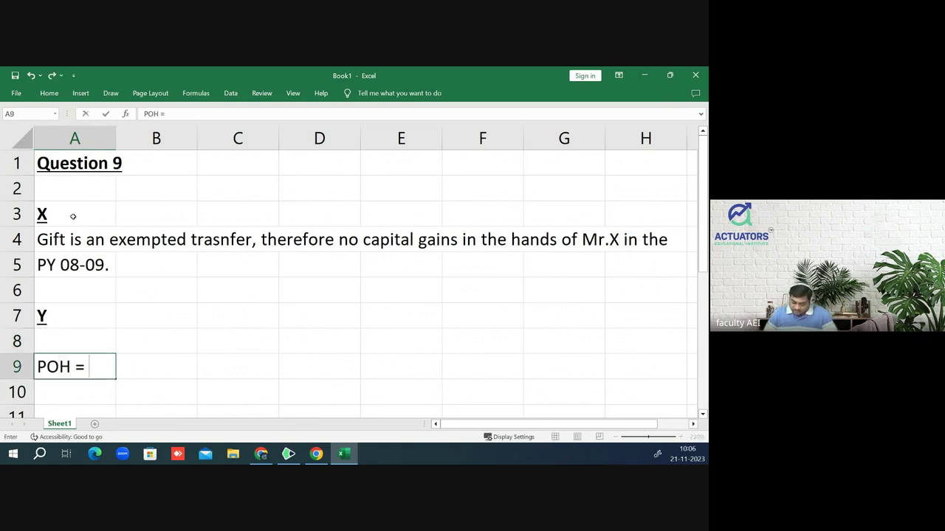
text( w.r.t. )
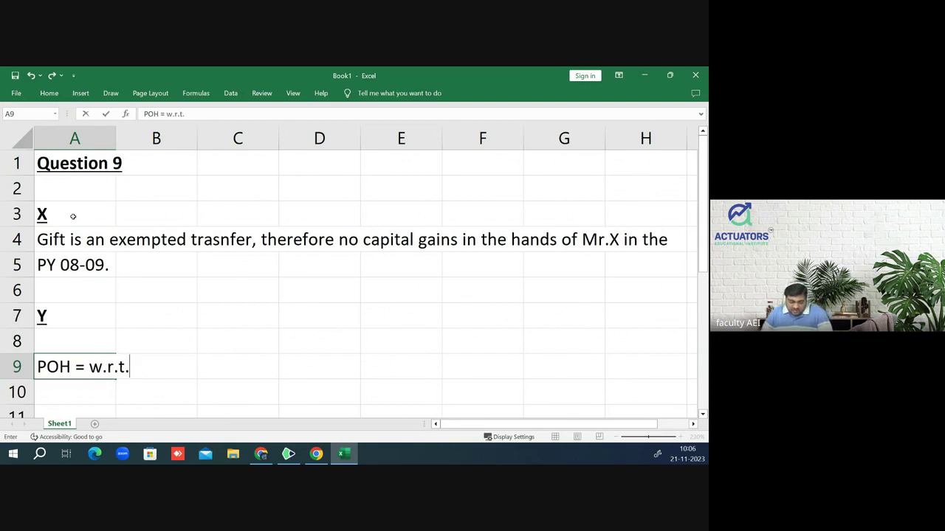
text(previo)
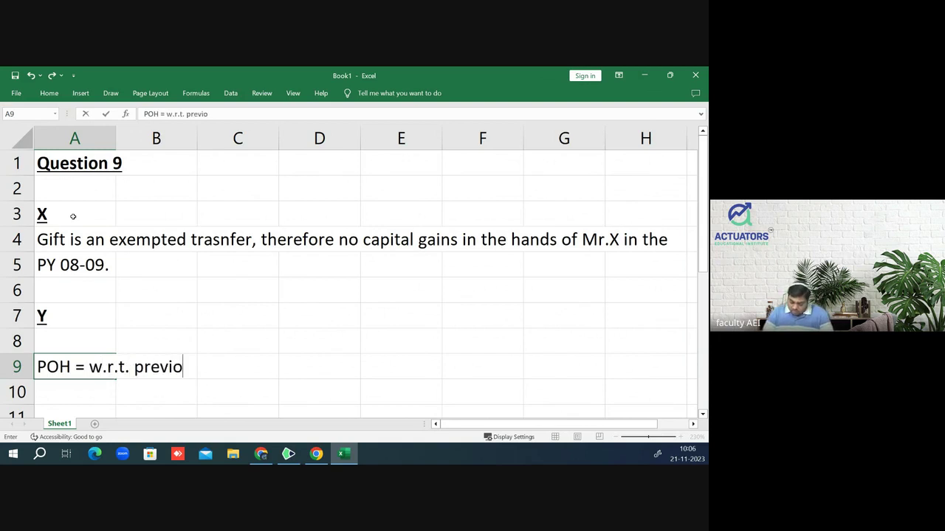
text(us pwner)
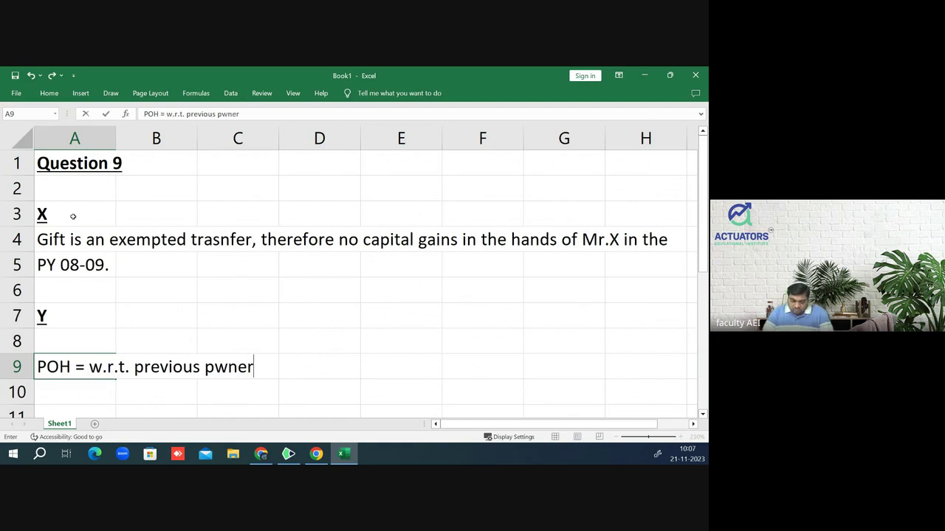
key(BackSpace)
key(BackSpace)
key(BackSpace)
key(BackSpace)
key(BackSpace)
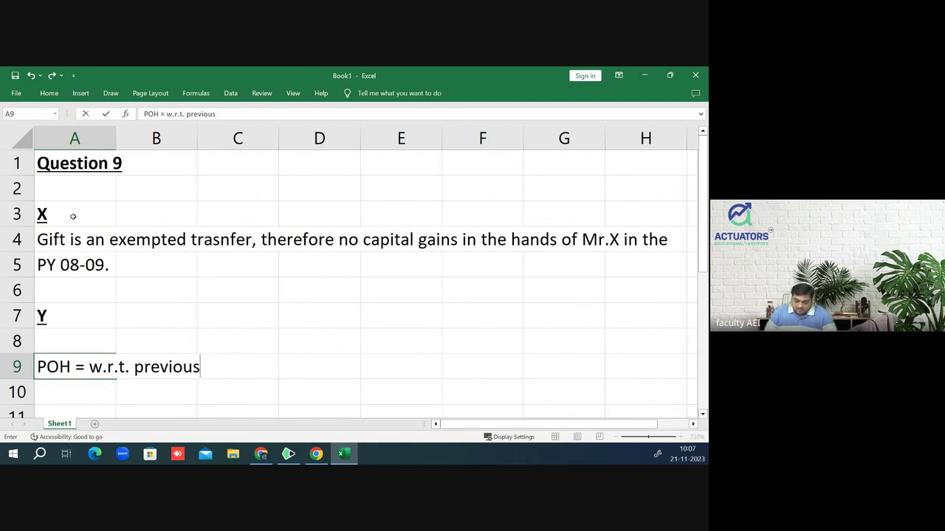
text( owner )
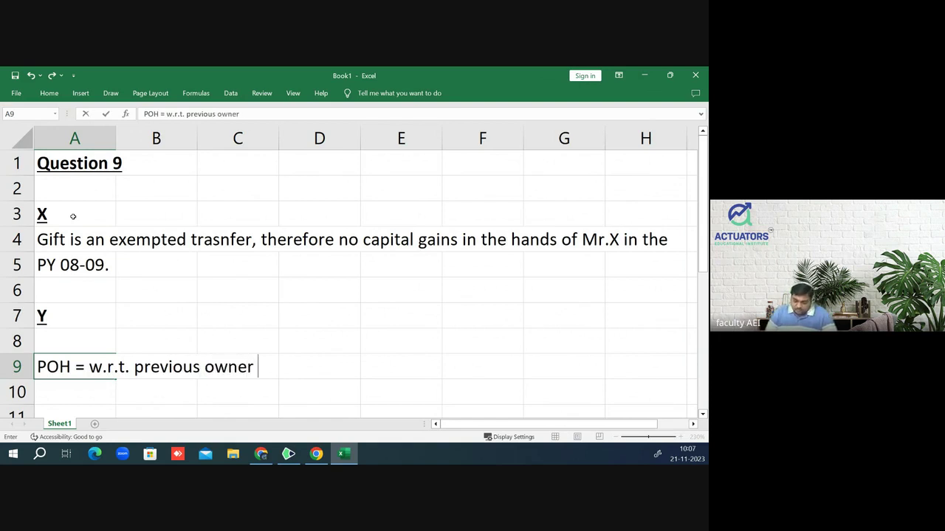
text(=)
key(alt+Tab)
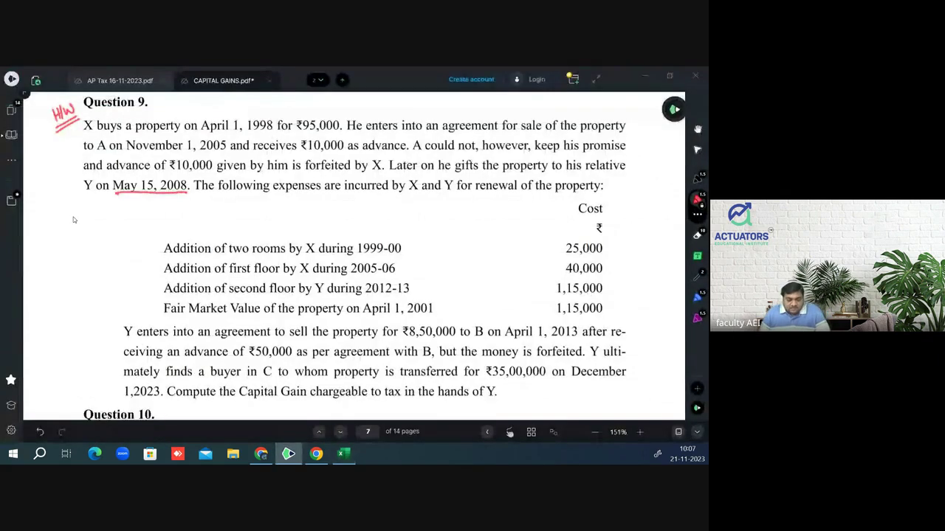
key(alt+Tab)
text(1)
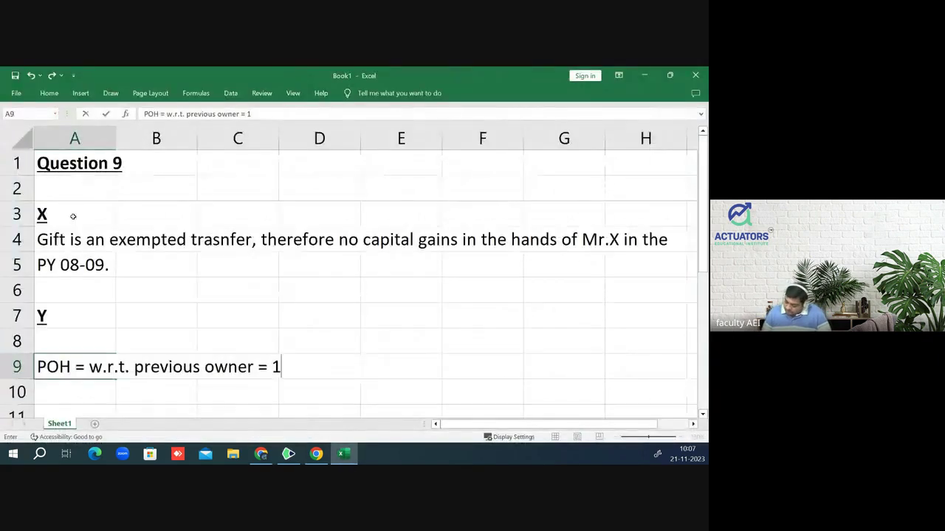
text(/4/998)
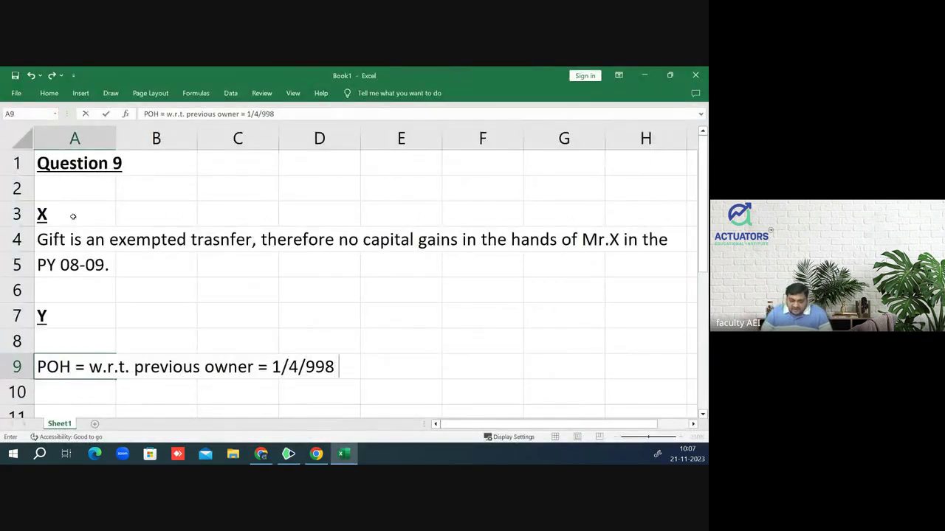
key(BackSpace)
key(BackSpace)
key(BackSpace)
text(9)
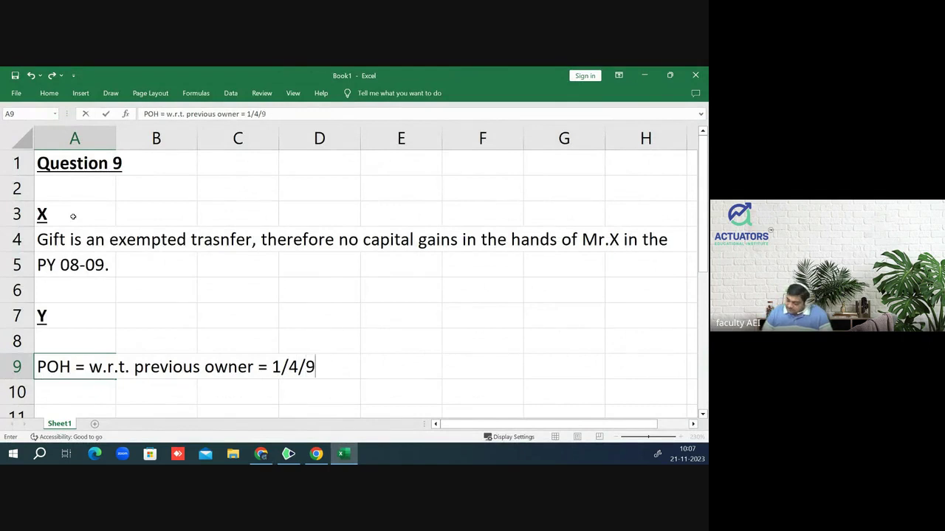
text(8 -)
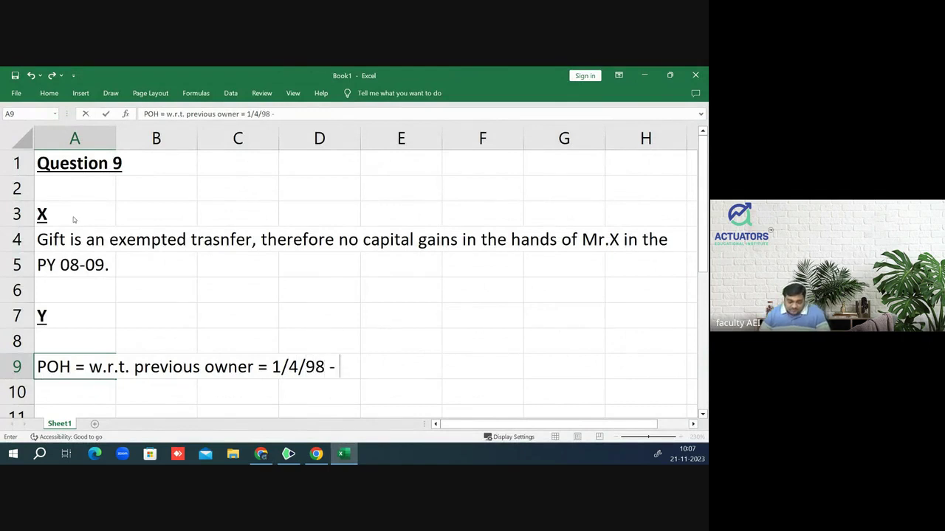
key(alt+Tab)
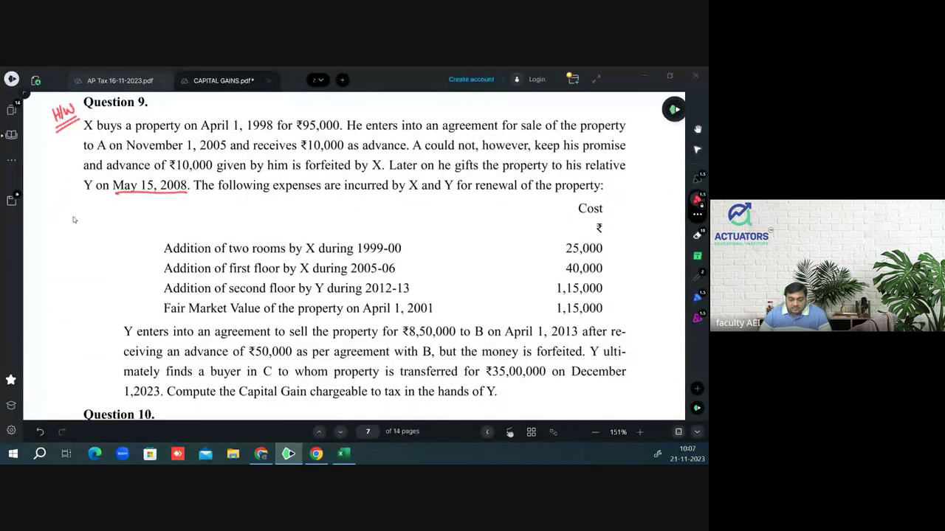
key(alt+Tab)
text(1/12)
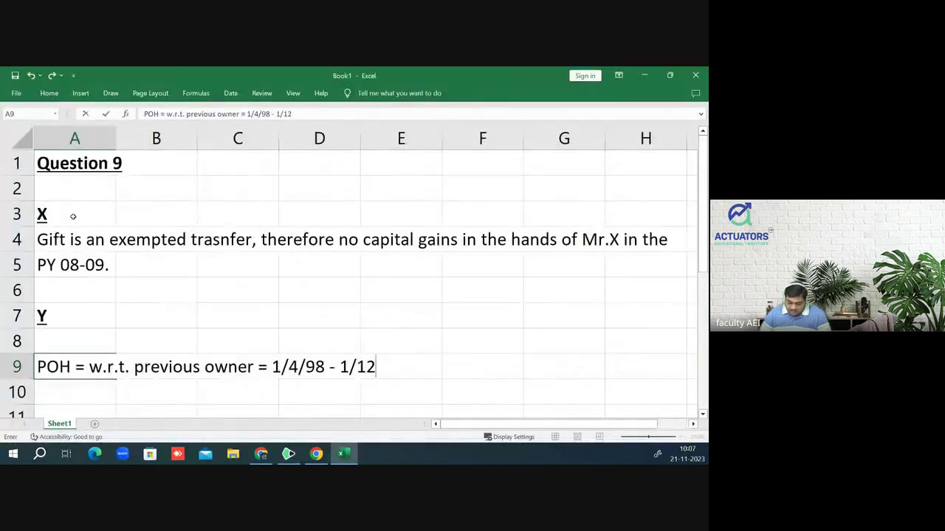
text(/2023 )
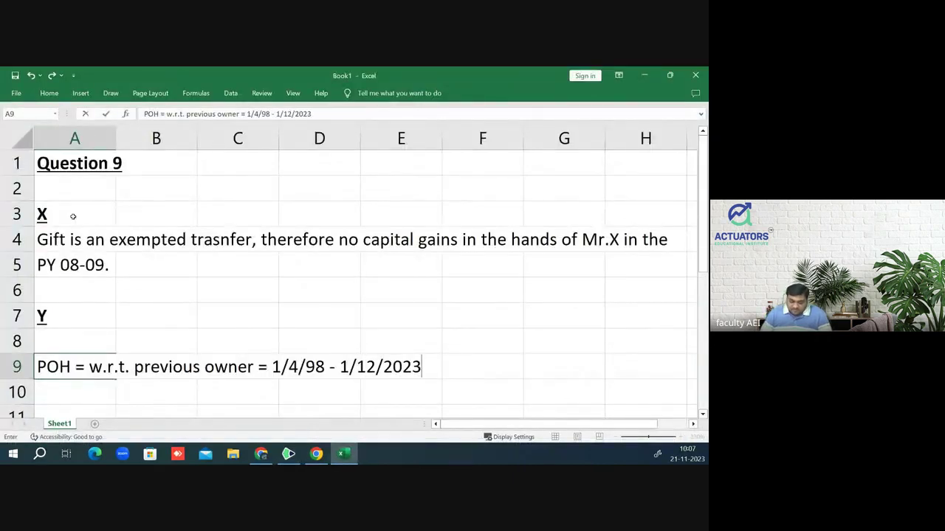
text(= )
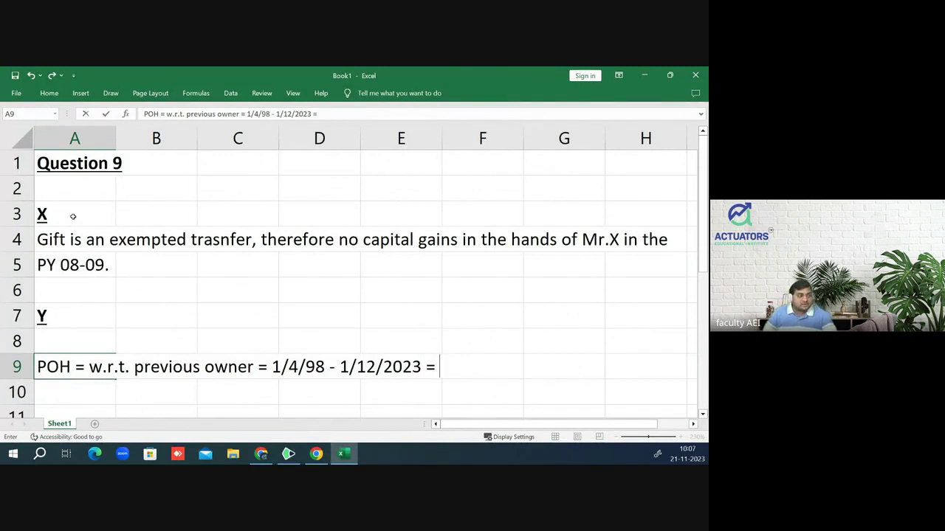
text(Long ter)
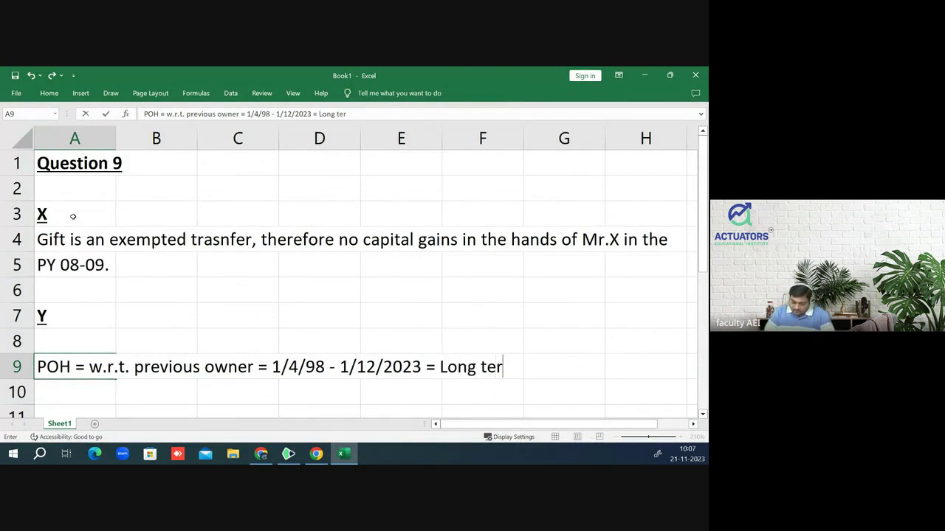
text(m capital)
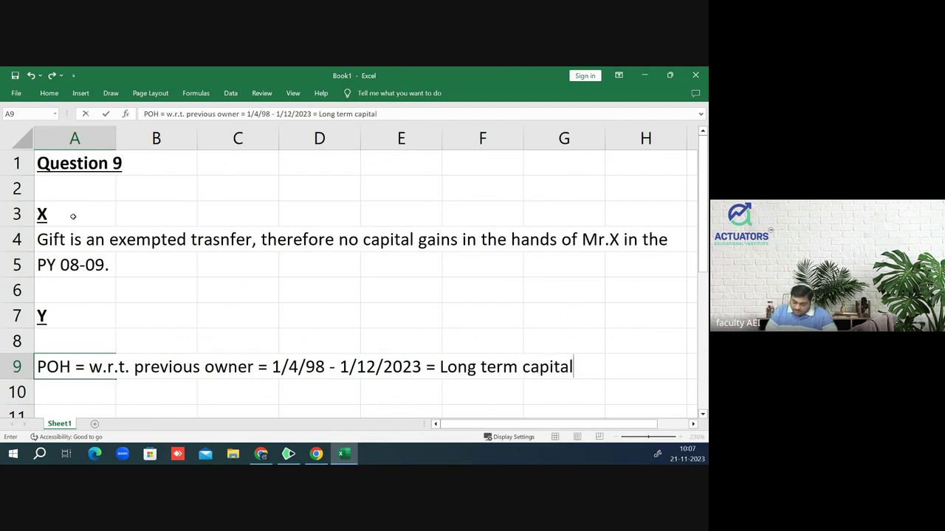
text( asset)
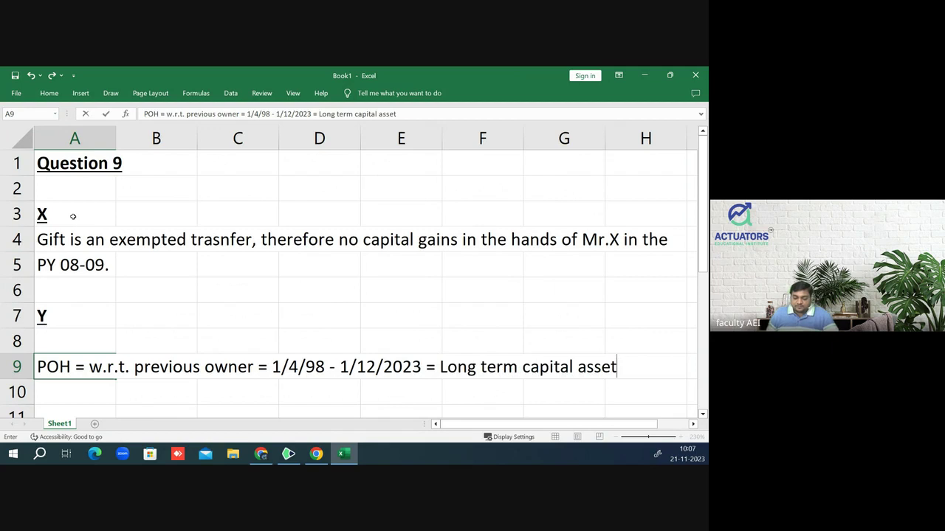
key(alt+Tab)
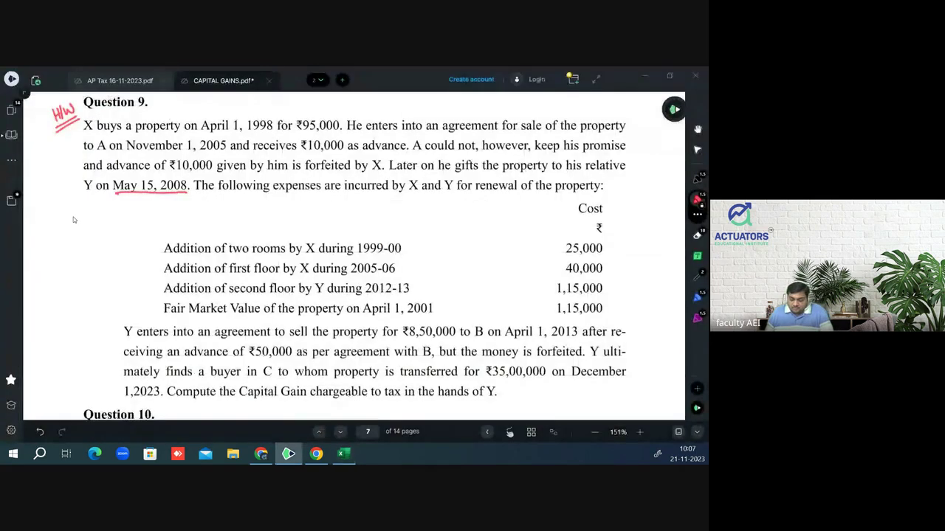
key(alt+Tab)
- Enter 'COA = w.r.t. previous owner = FMV as on 1/4/01 or Actual cost, higher' in A11
key(Return)
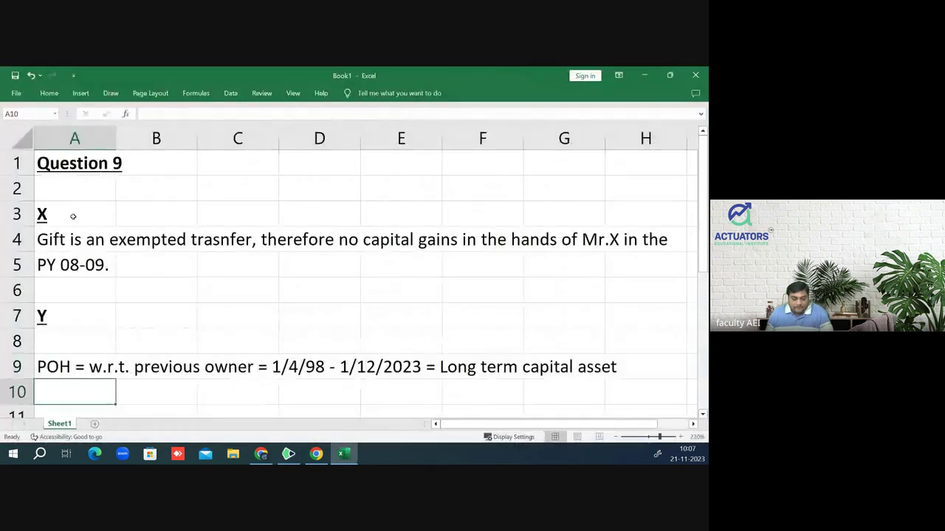
key(Return)
text(COA )
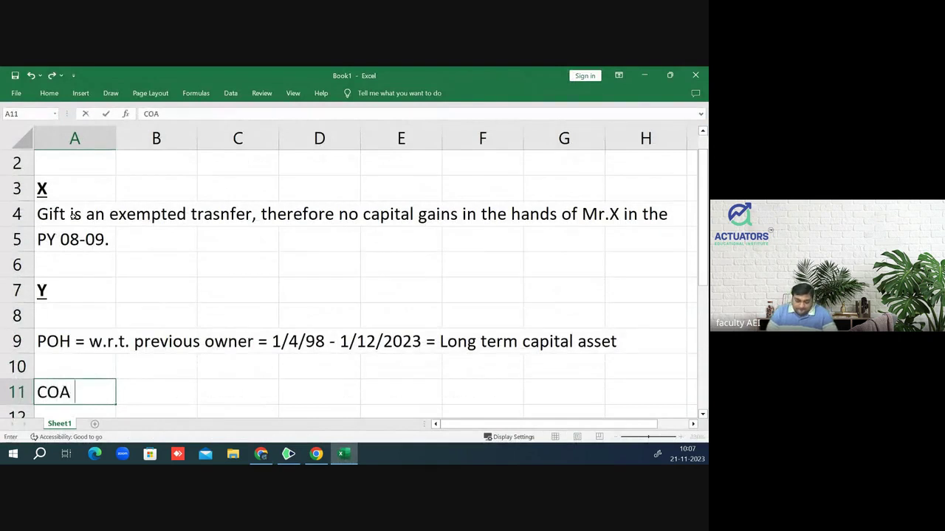
text(= w)
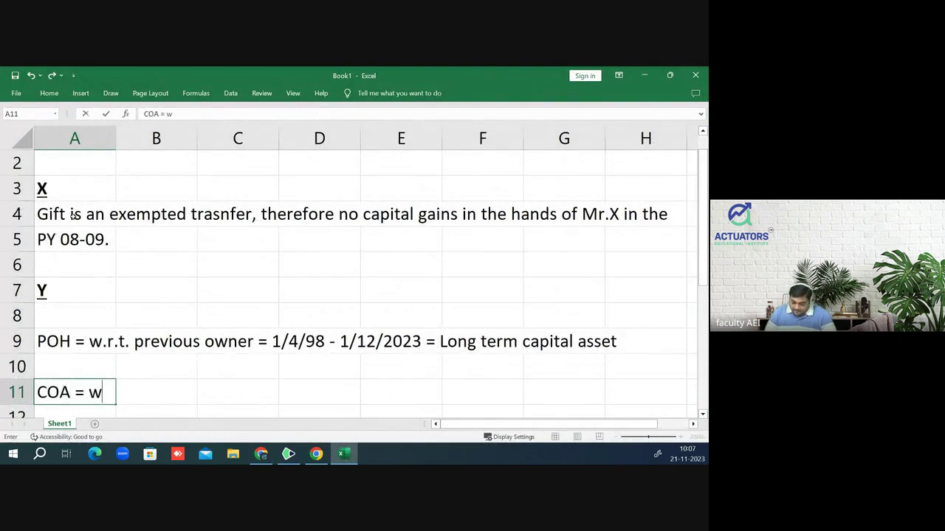
text(.r.t.)
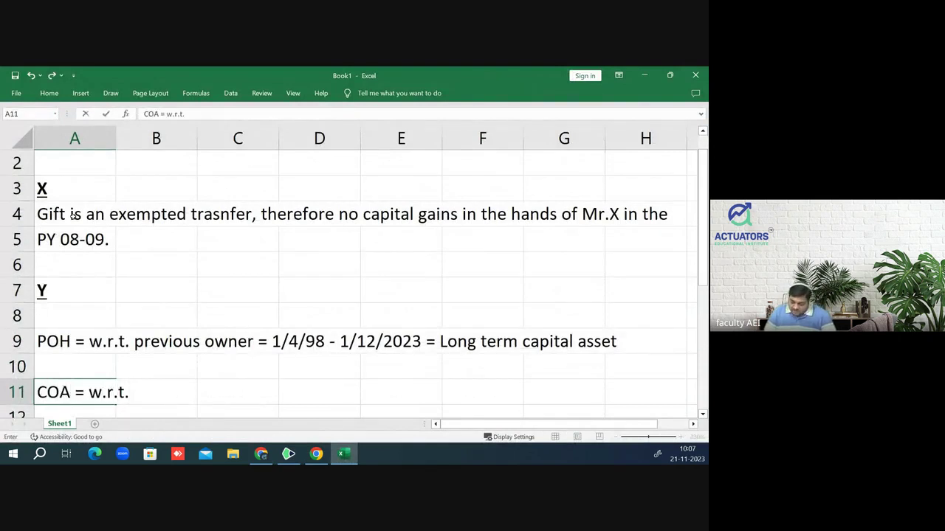
text( previous )
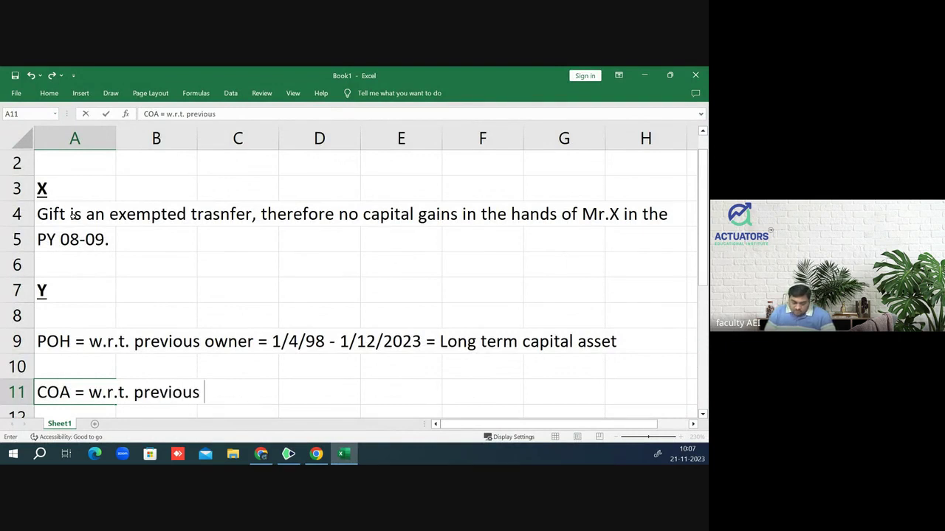
text(owne)
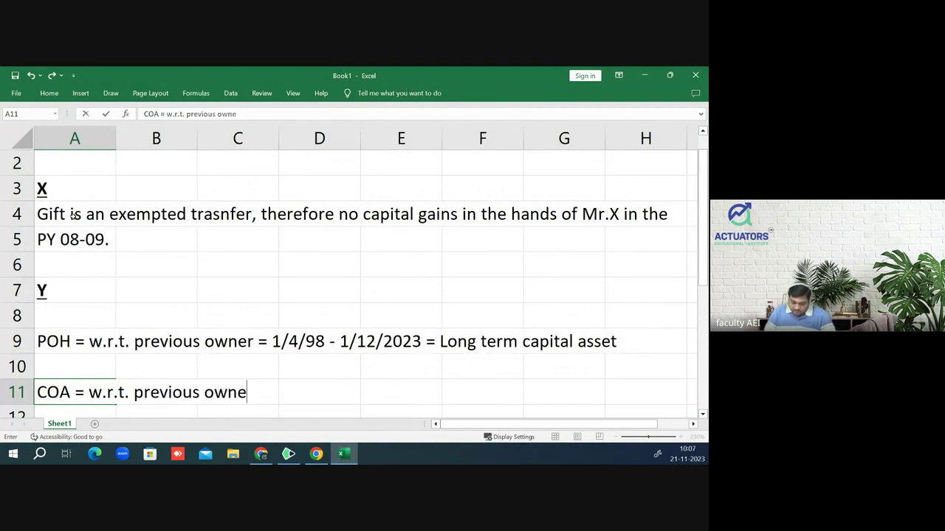
text(r =)
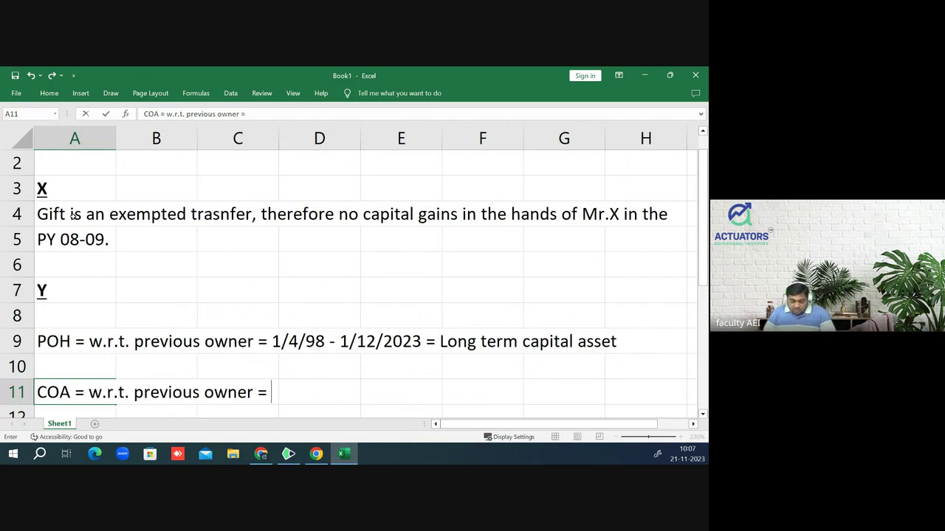
key(alt+Tab)
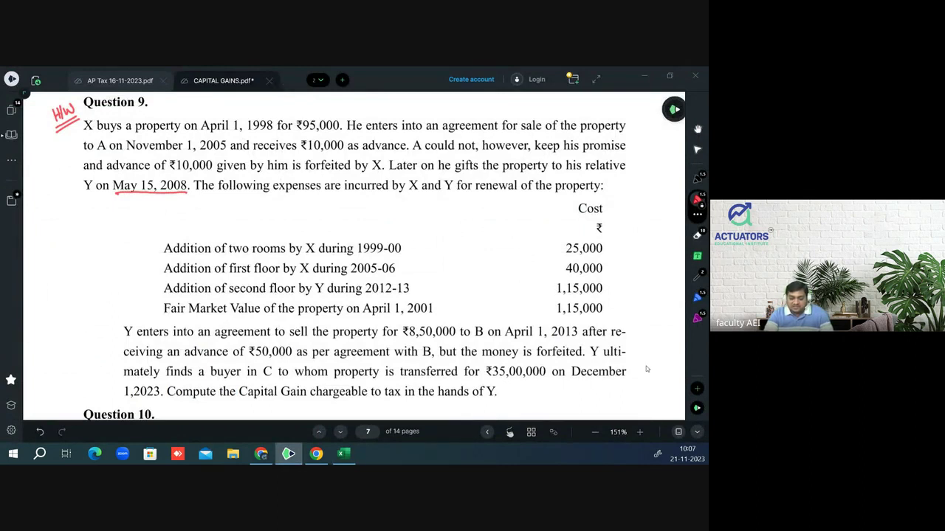
key(alt+Tab)
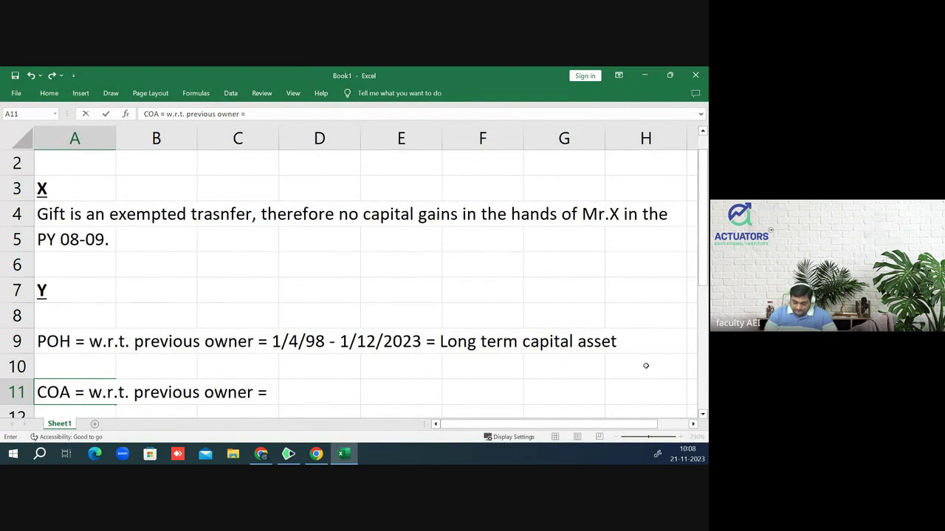
text(FMV as )
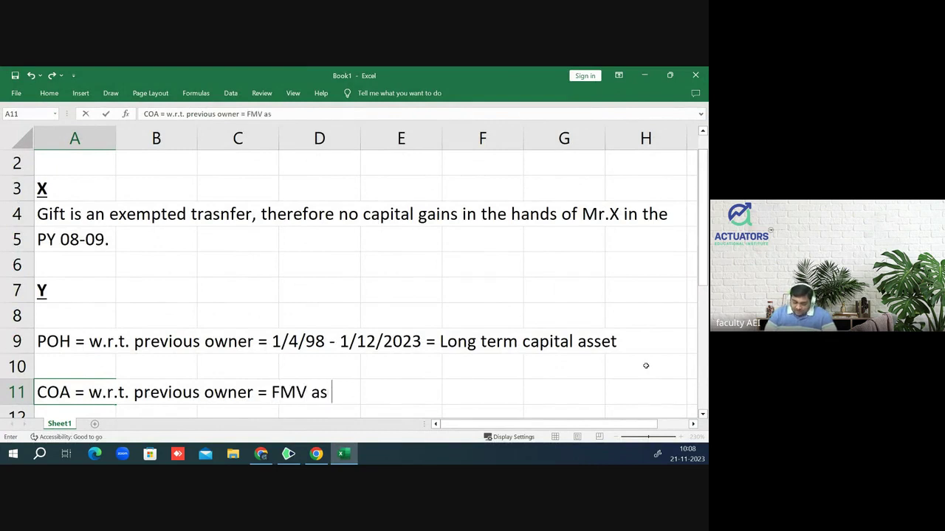
text(on 1/4/)
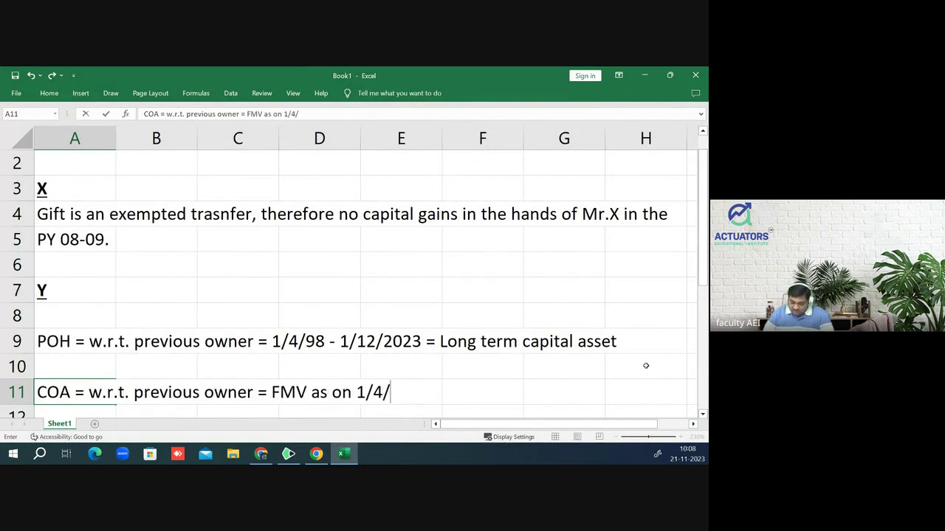
text(01 or )
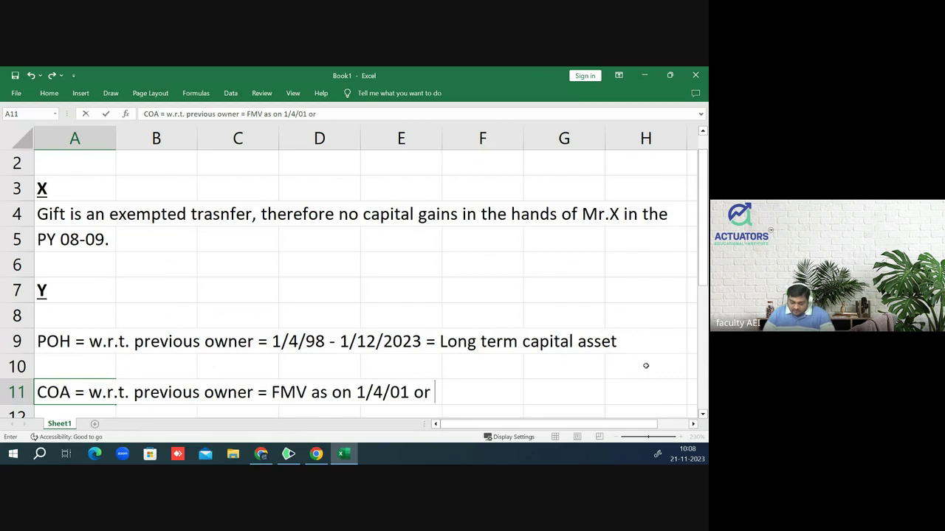
text(Actual cos)
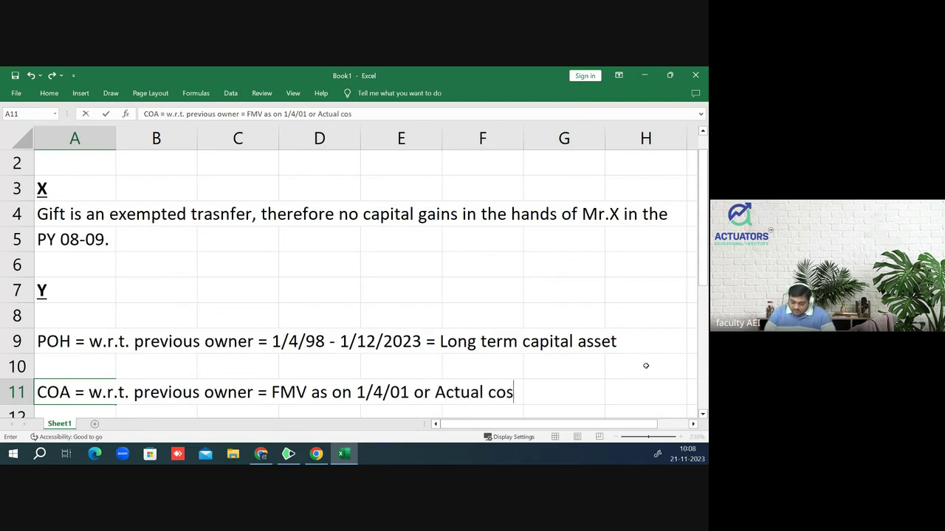
text(t, hi)
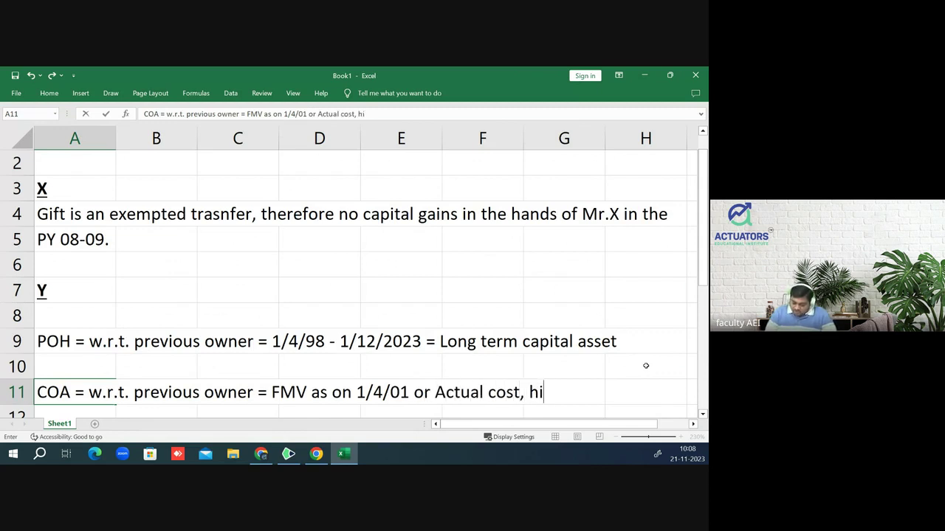
text(gher)
key(Return)
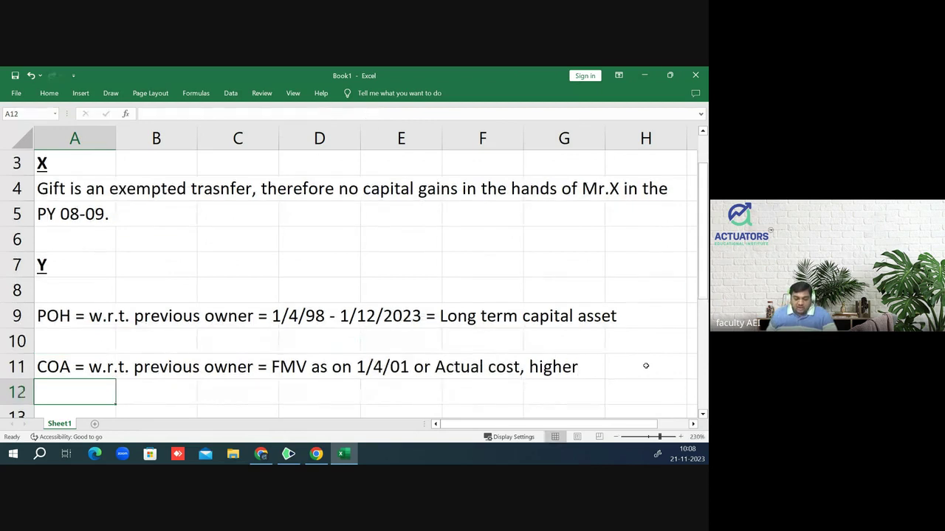
- Enter '= 115000 or 95000, whichever is higher = Rs. 115000' in C12
key(Right)
key(Right)
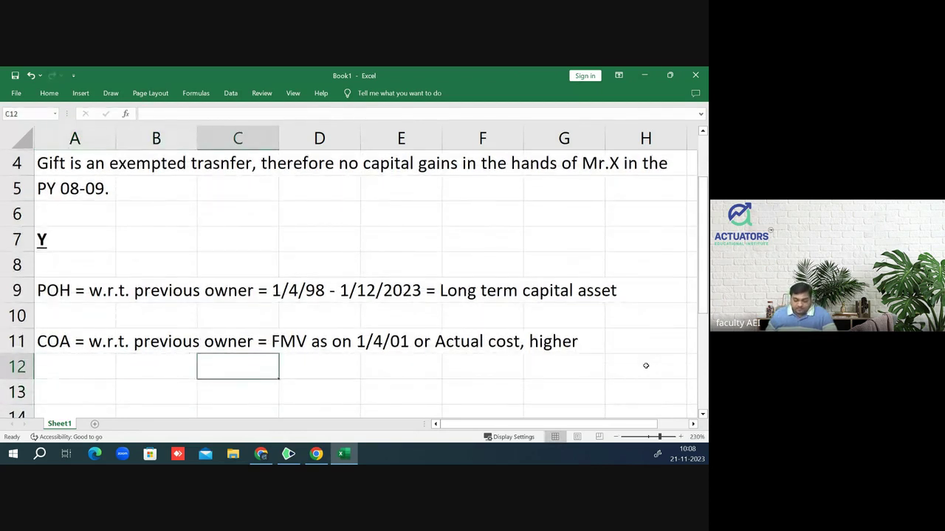
text('=)
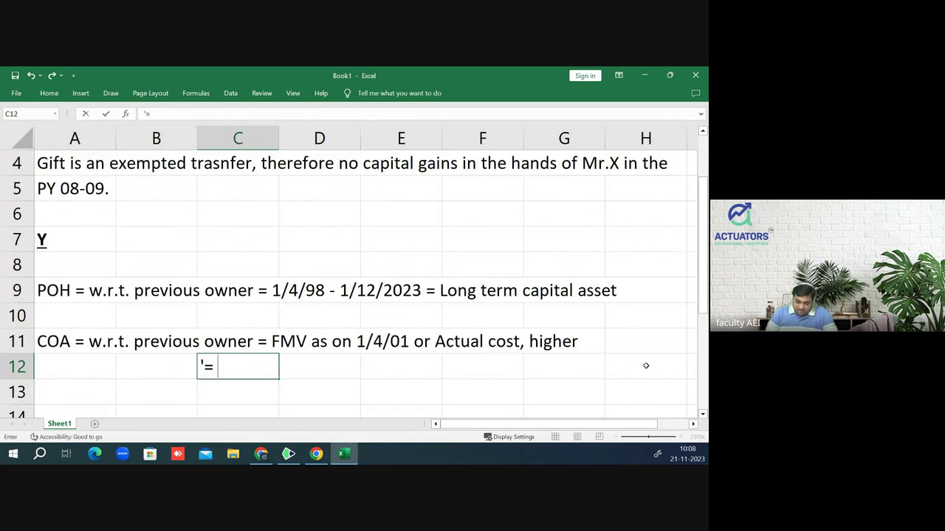
text(95)
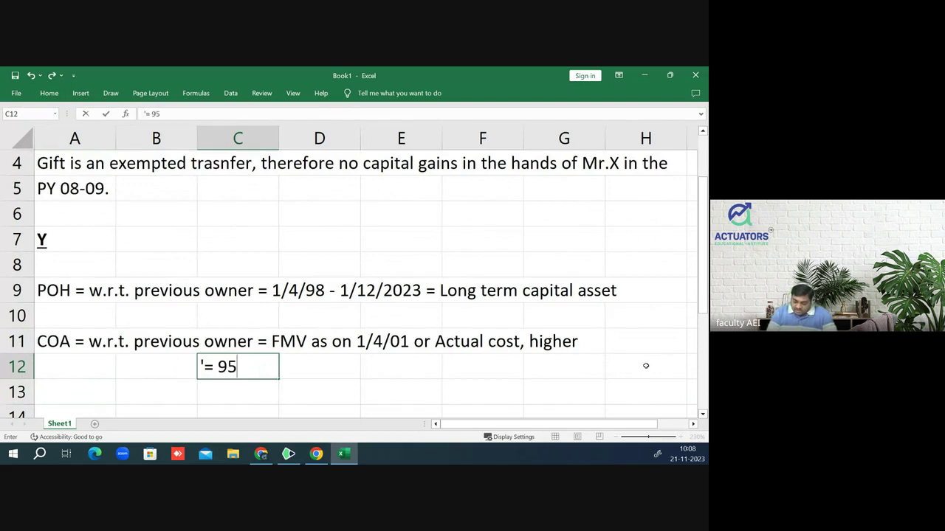
key(BackSpace)
key(BackSpace)
text(11)
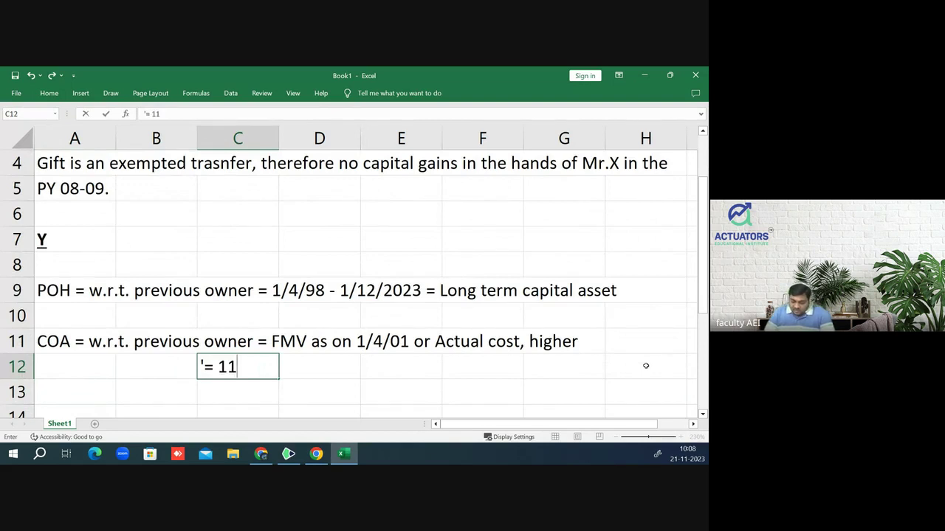
text(5000 or )
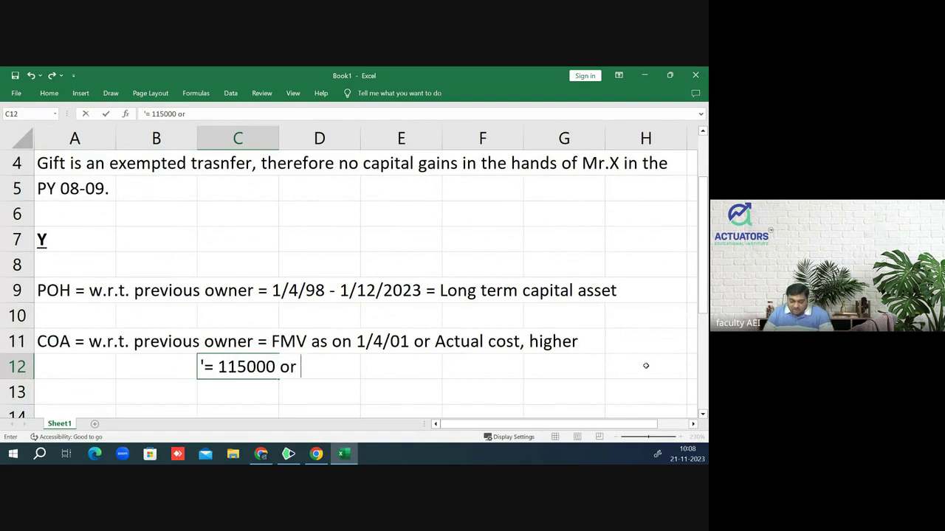
text(8)
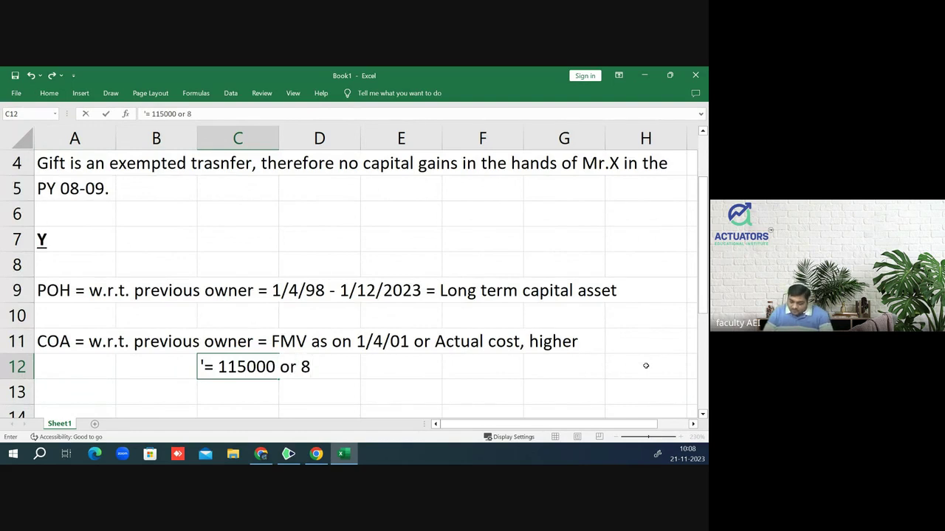
key(BackSpace)
text(95000)
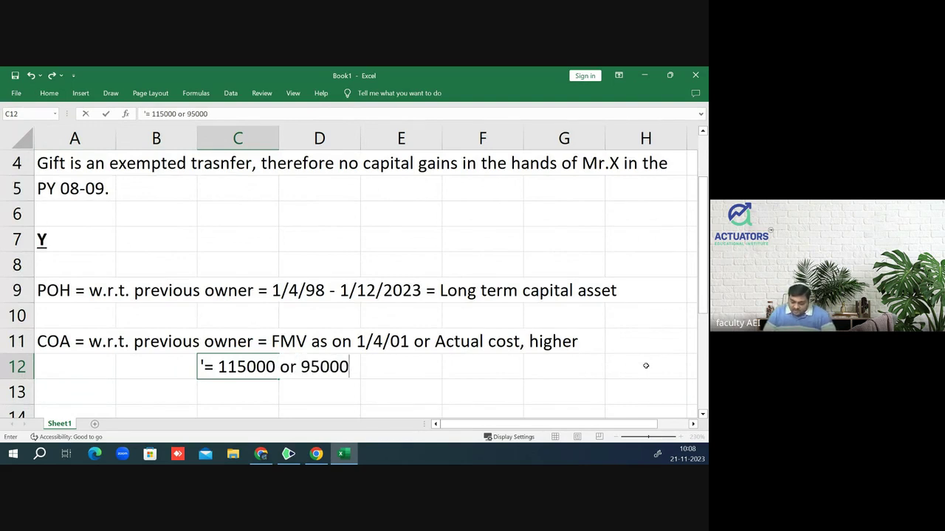
text(, whiche)
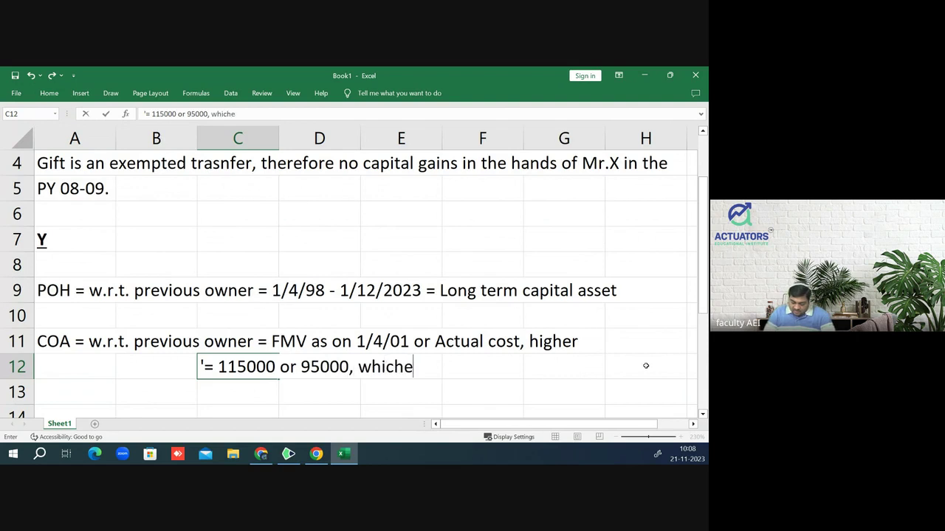
text(ver is)
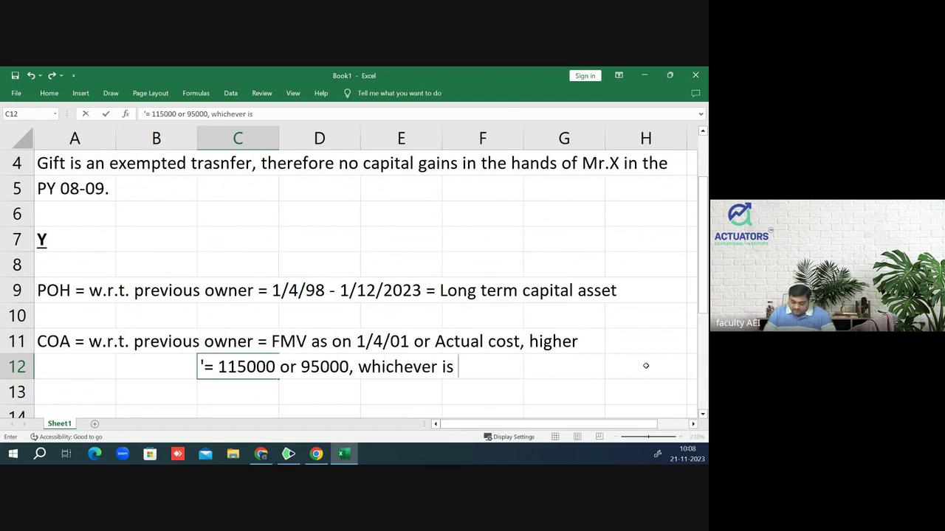
text( higher)
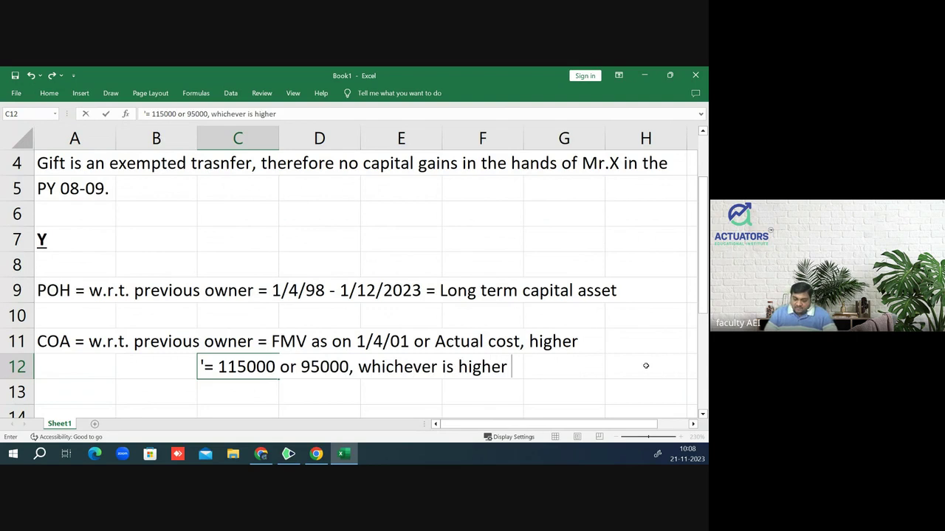
text(  = R)
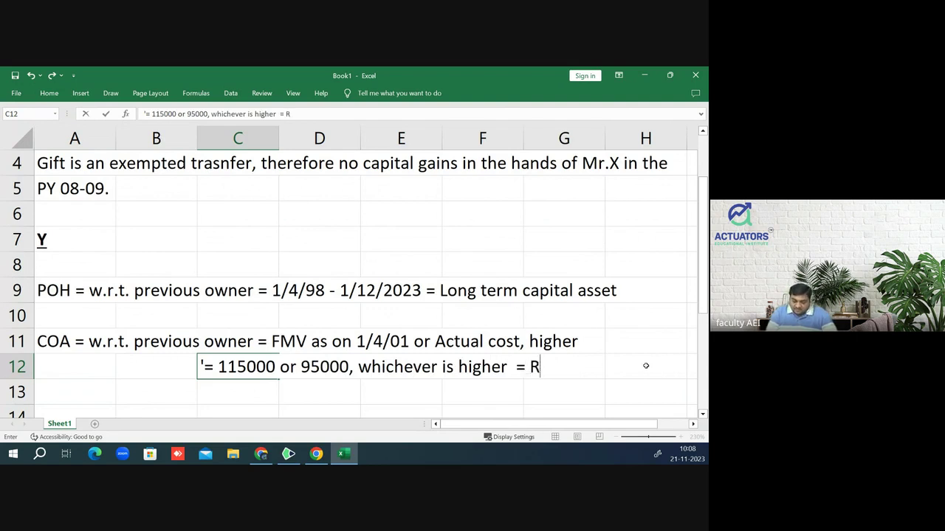
text(s. 1150)
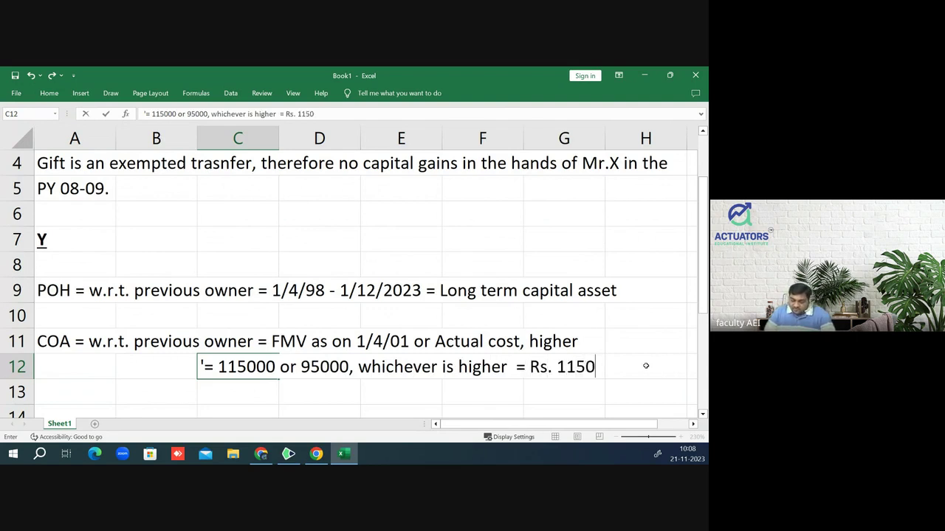
text(00)
key(Return)
key(Return)
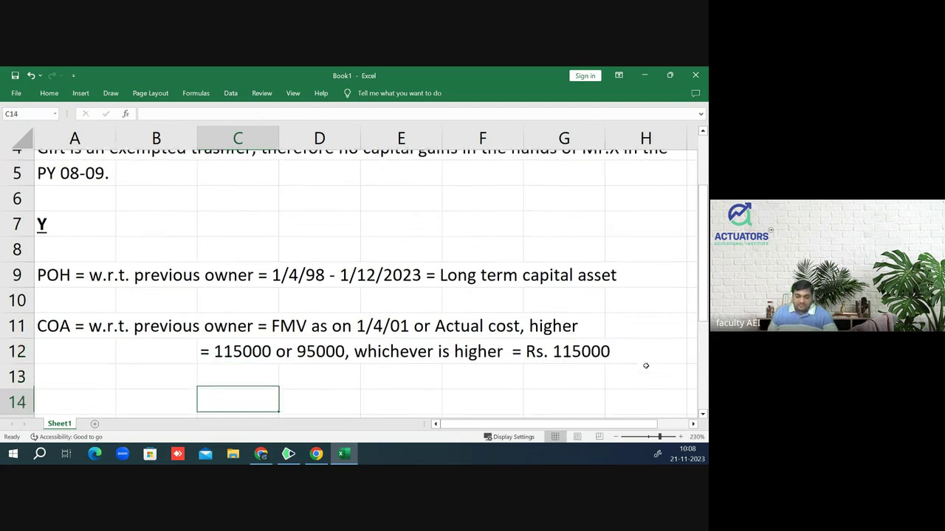
- Type 'The above COA shall be reduced by the amount of advance money forfeited by the' in A14
key(Left)
key(Left)
text(T)
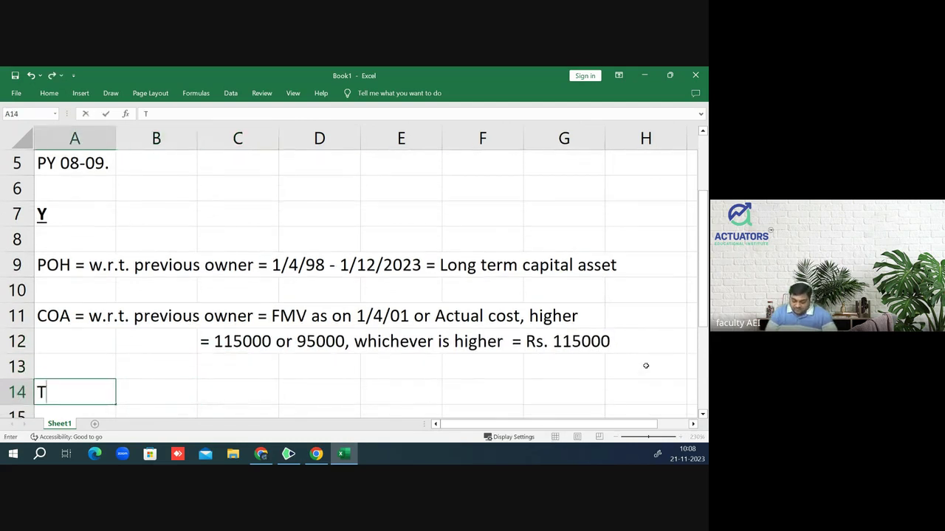
text(he above c)
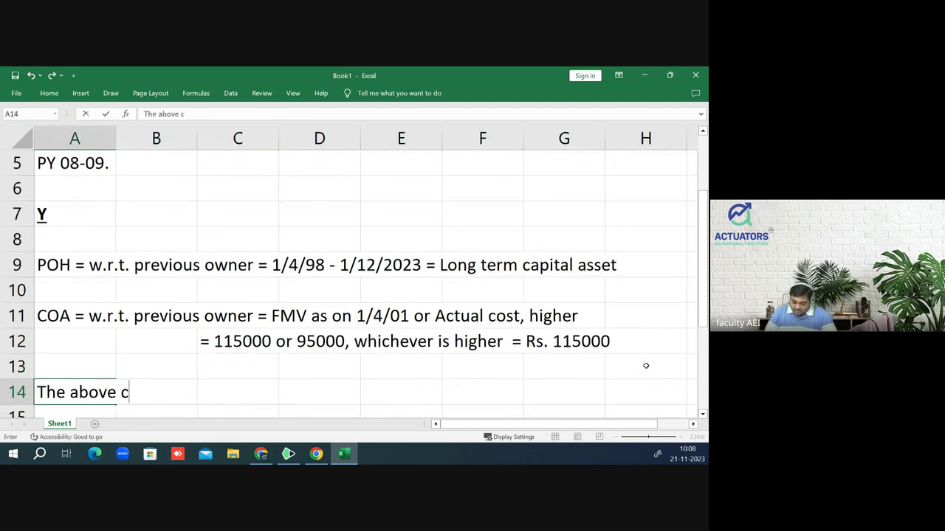
key(BackSpace)
text(COA s)
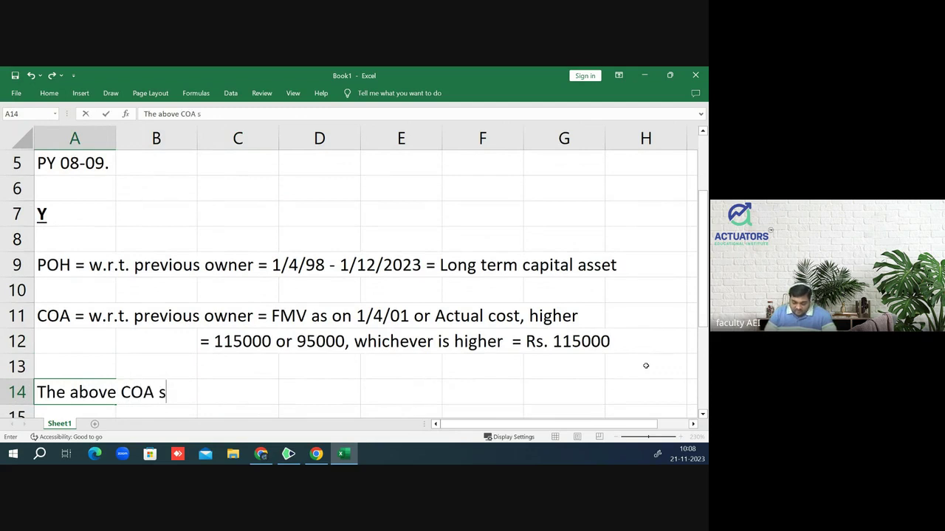
text(hall b ered)
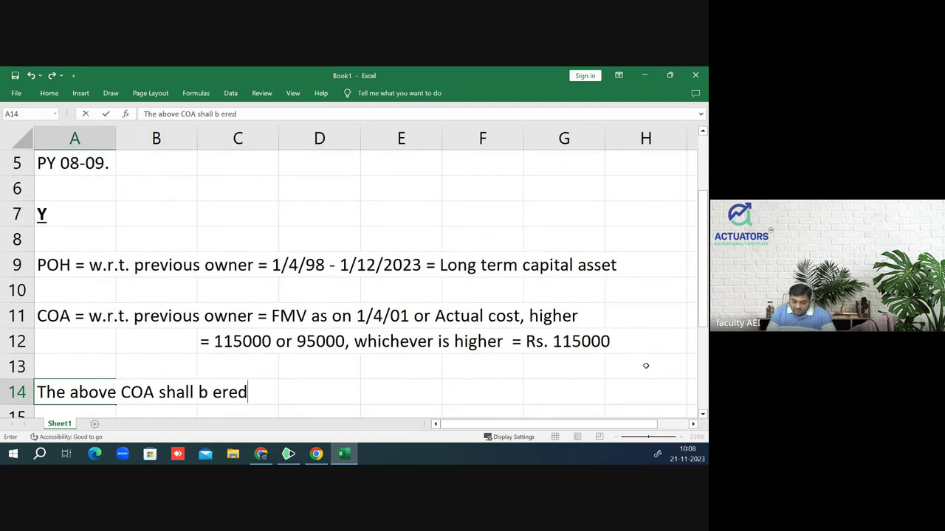
text(uced)
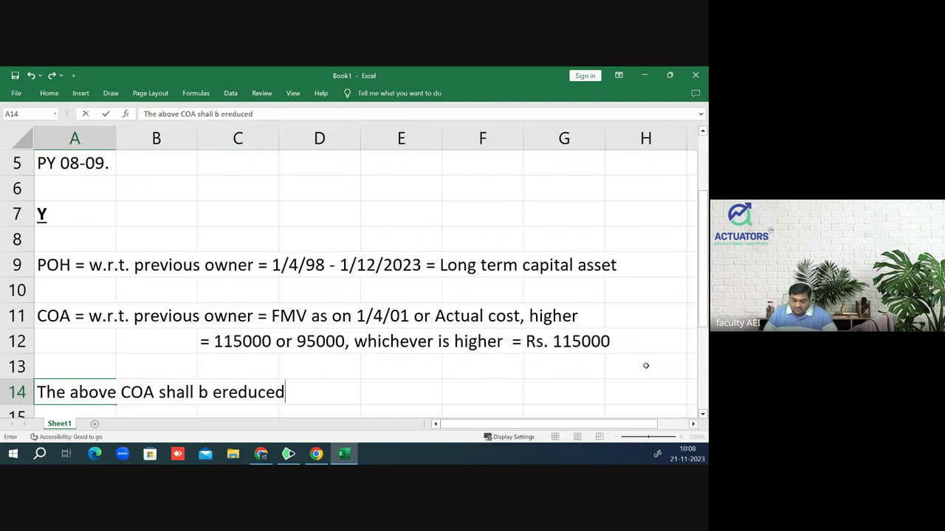
key(BackSpace)
key(BackSpace)
key(BackSpace)
key(BackSpace)
key(BackSpace)
key(BackSpace)
key(BackSpace)
key(BackSpace)
key(BackSpace)
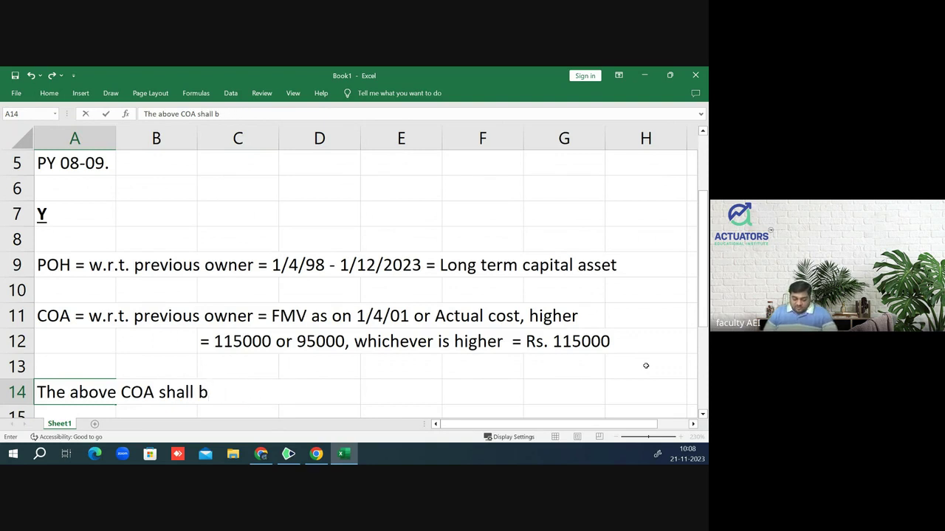
text(e reduced )
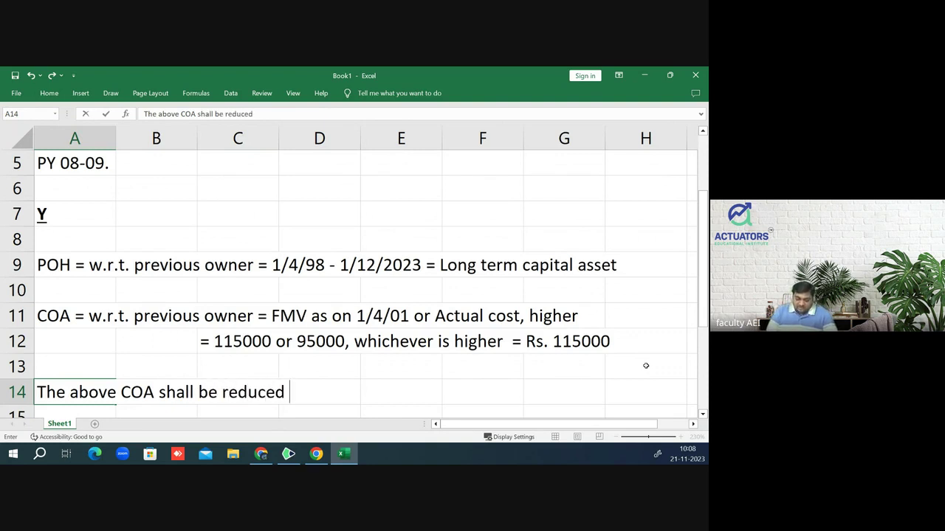
text(by)
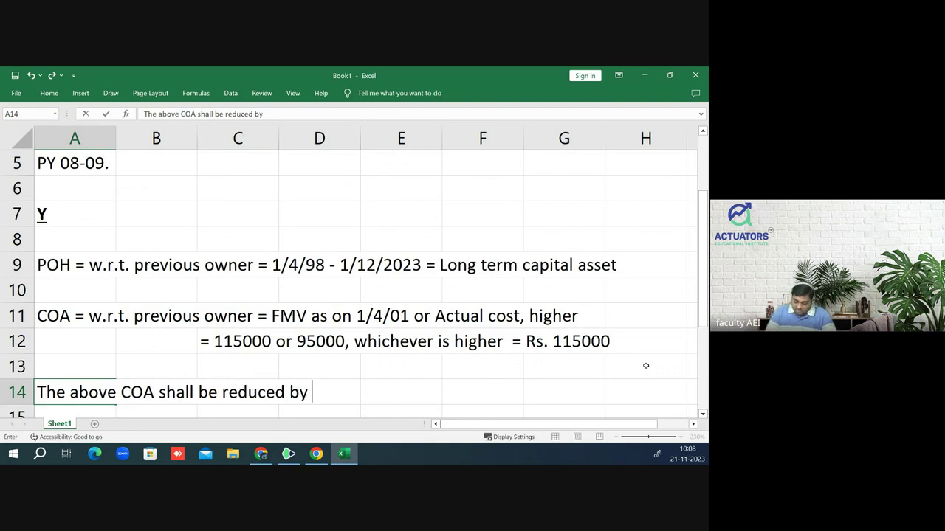
text( the am)
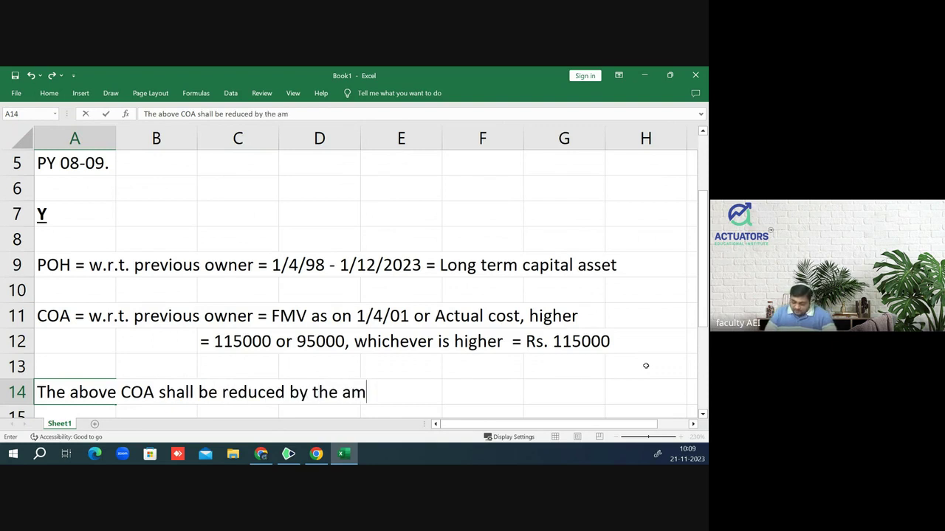
text(ount of )
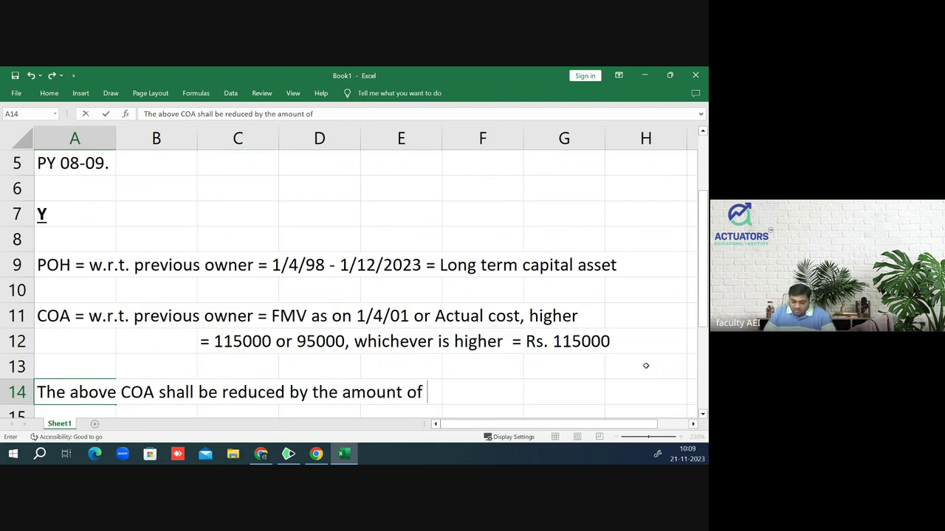
text(advan)
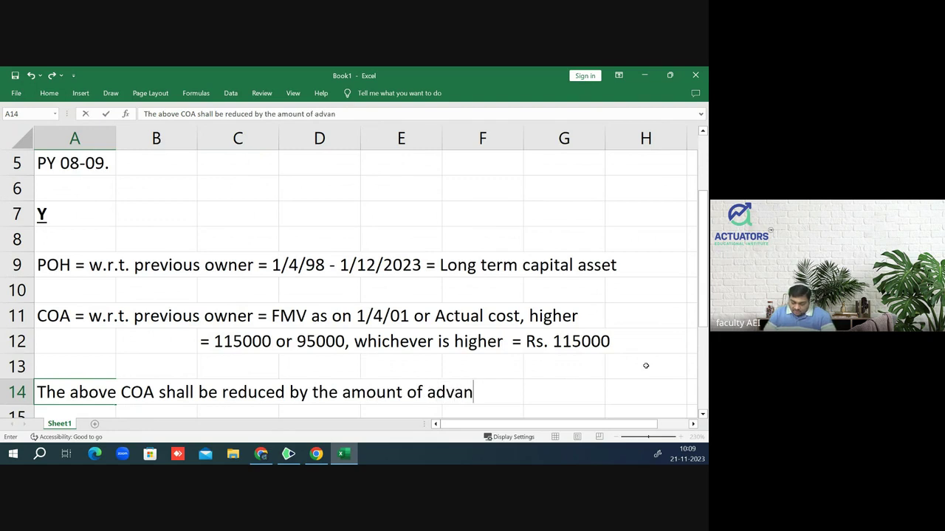
text(ce mone)
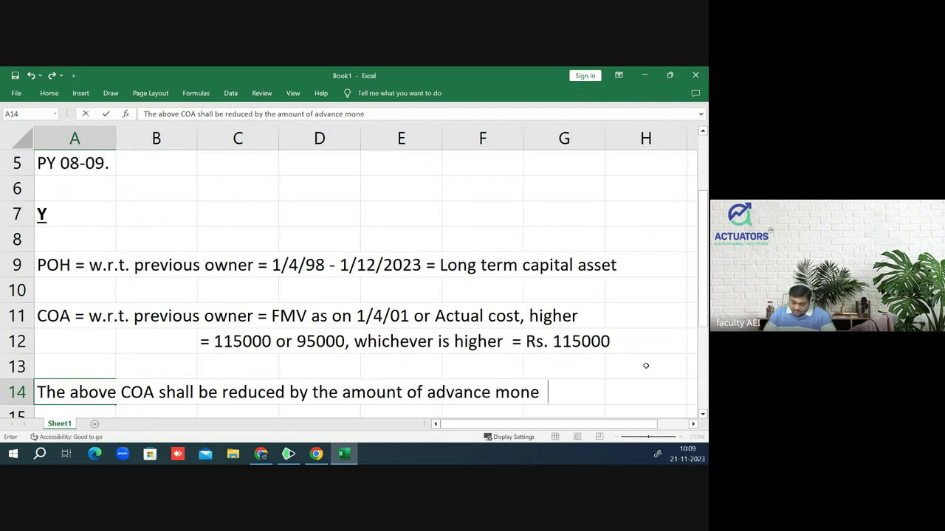
text(yh)
key(BackSpace)
text(fo)
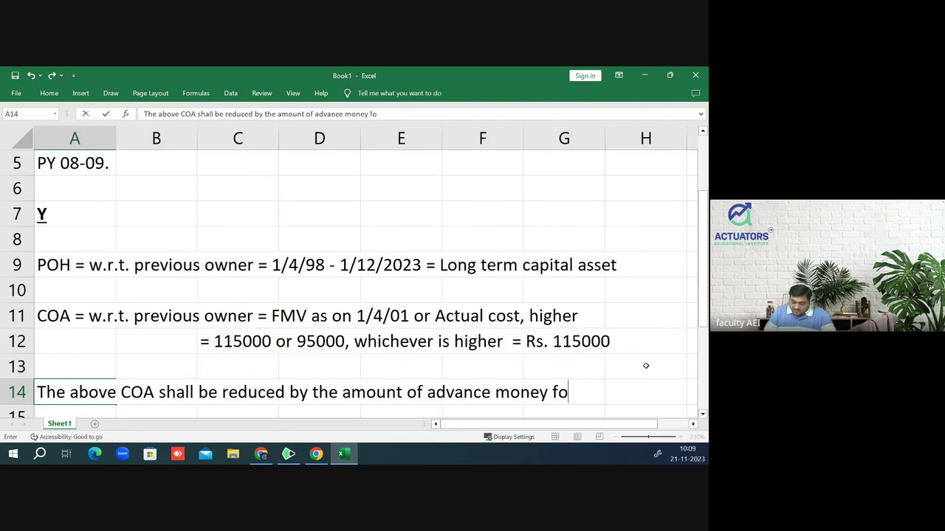
text(rfeited )
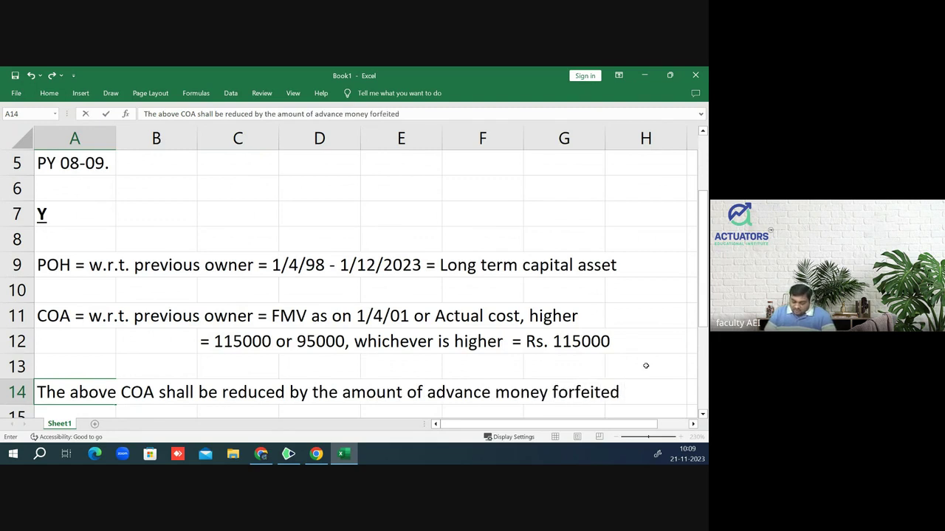
text(by the)
key(ctrl+Return)
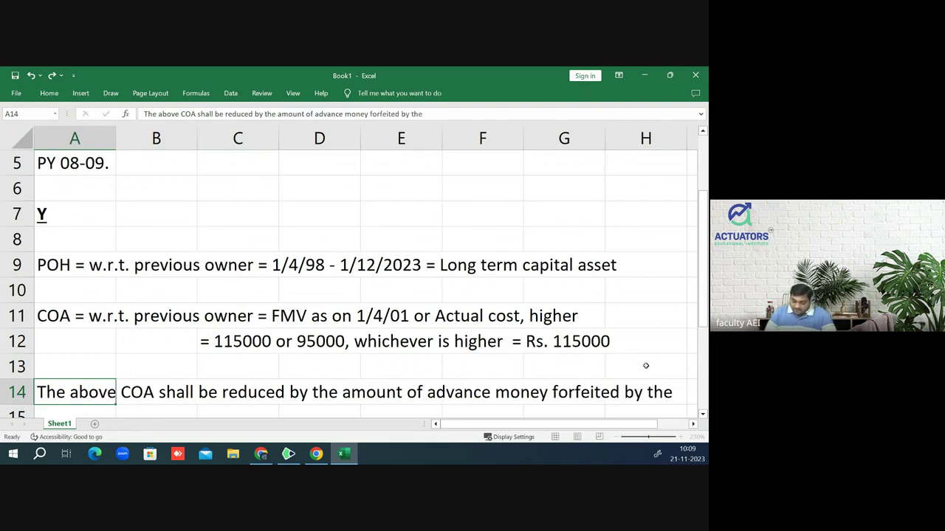
key(Down)
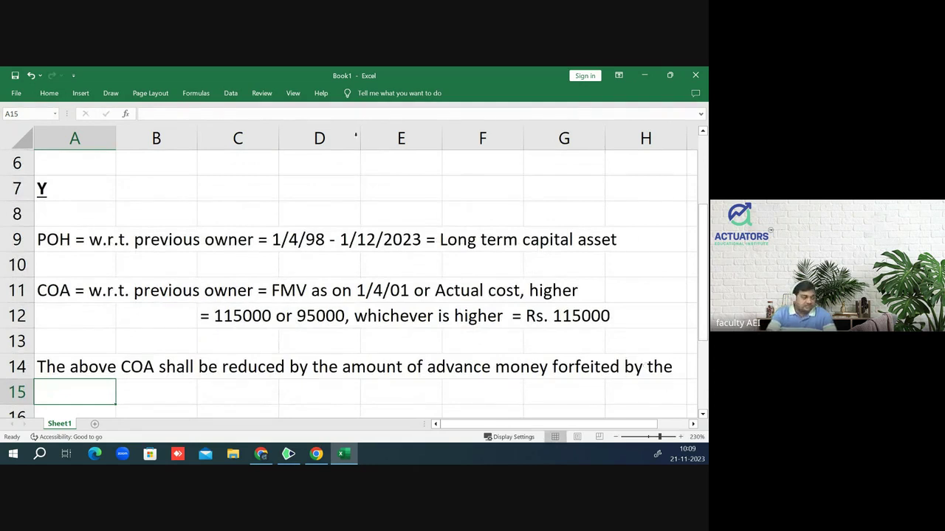
- Finish the COA reduction note with 'assessee prior to 1.4.2014.' in A15
key(alt+Tab)
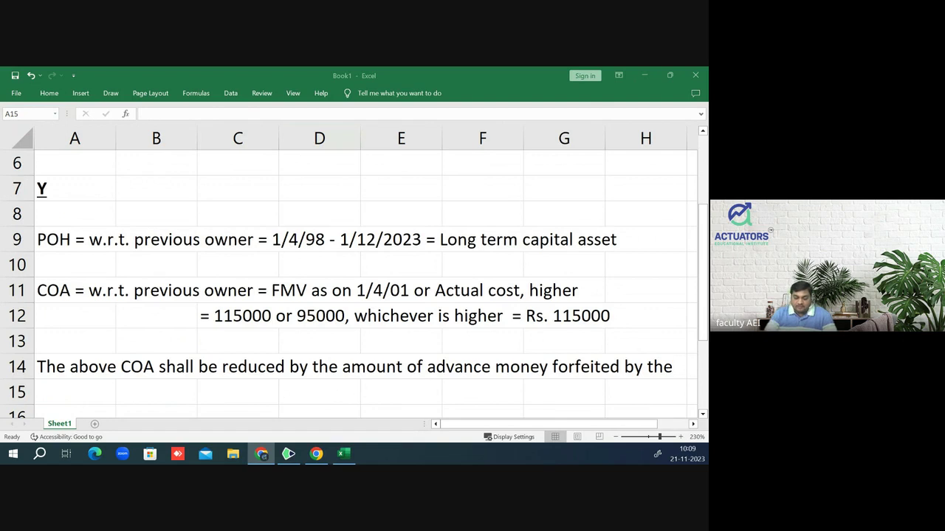
key(alt+Tab)
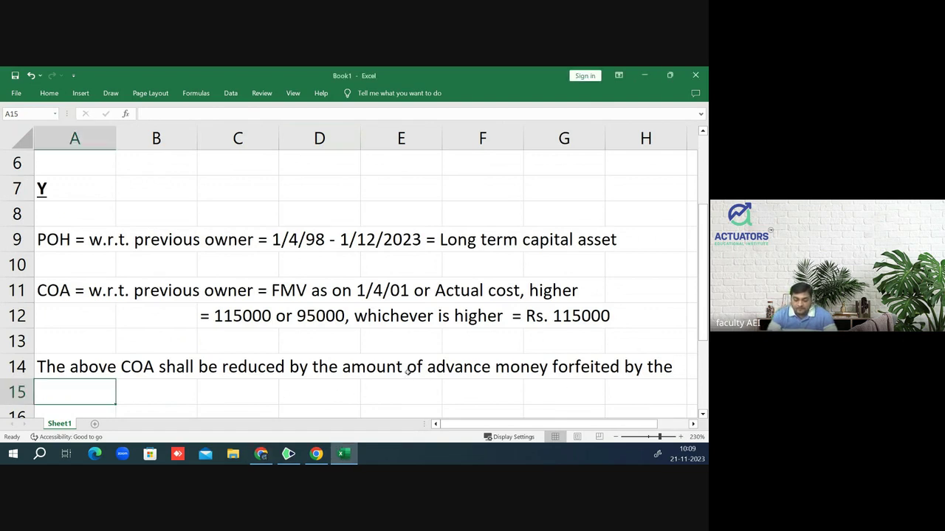
text(as)
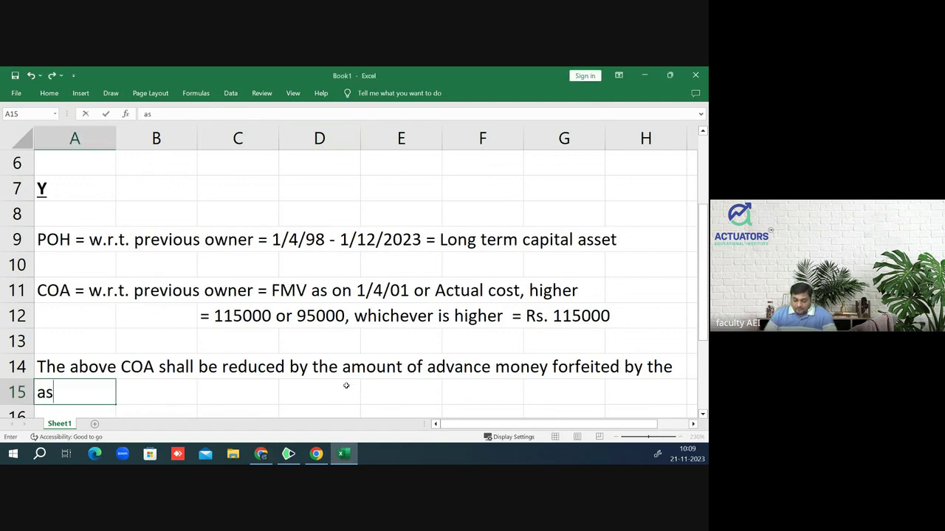
text(sessee)
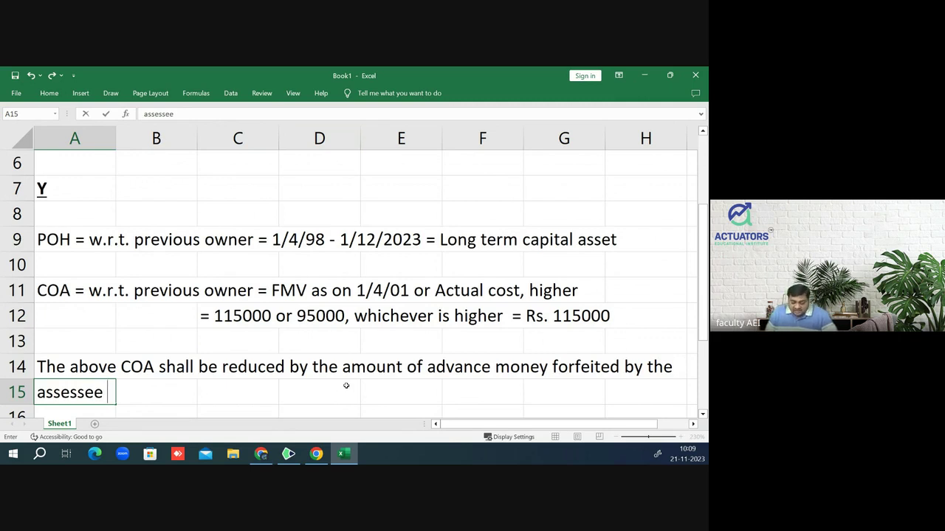
text(pr)
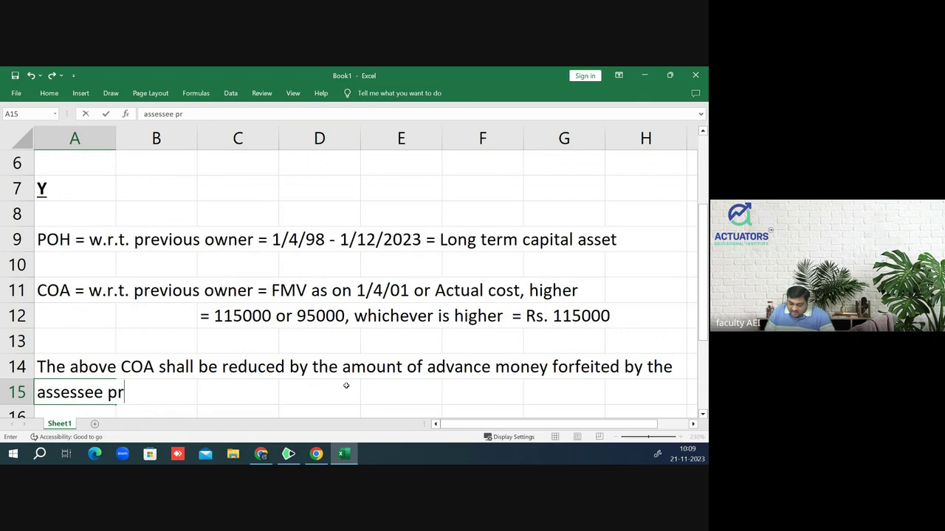
text(ior to )
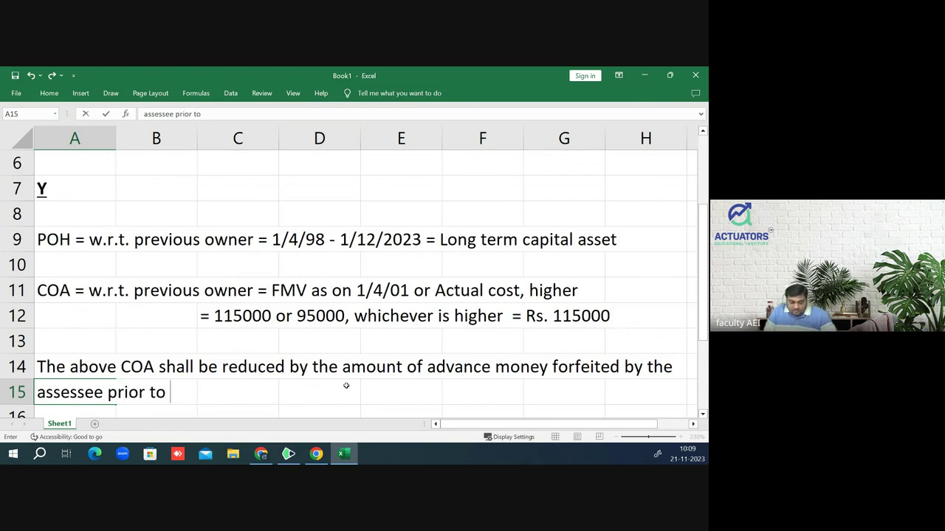
text(1.4.)
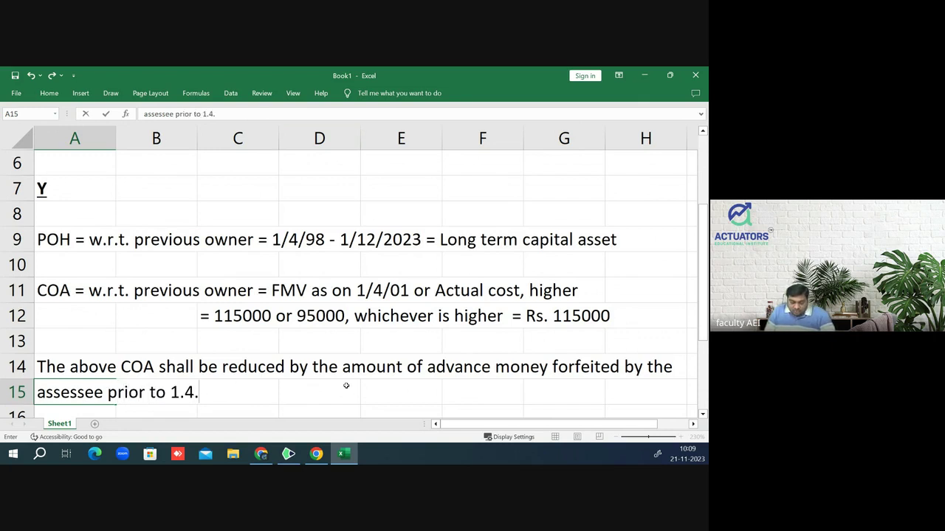
text(2014)
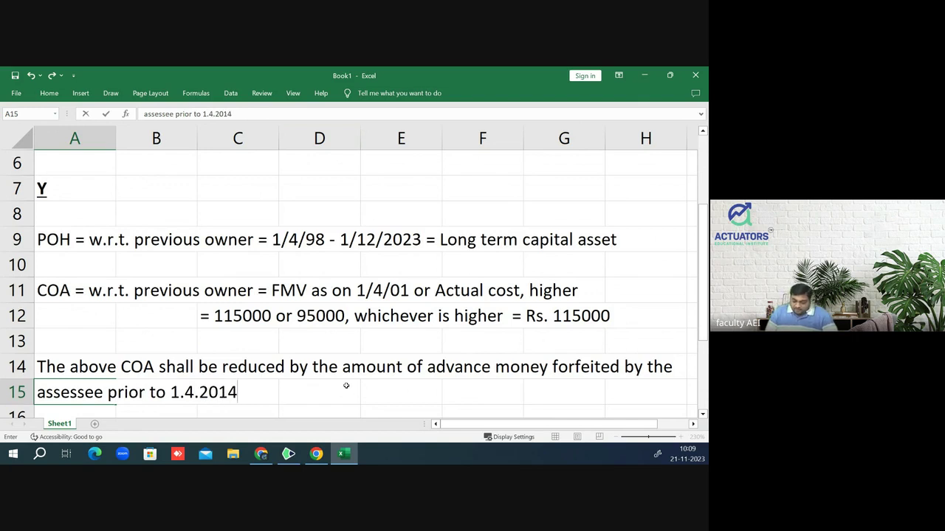
text(.)
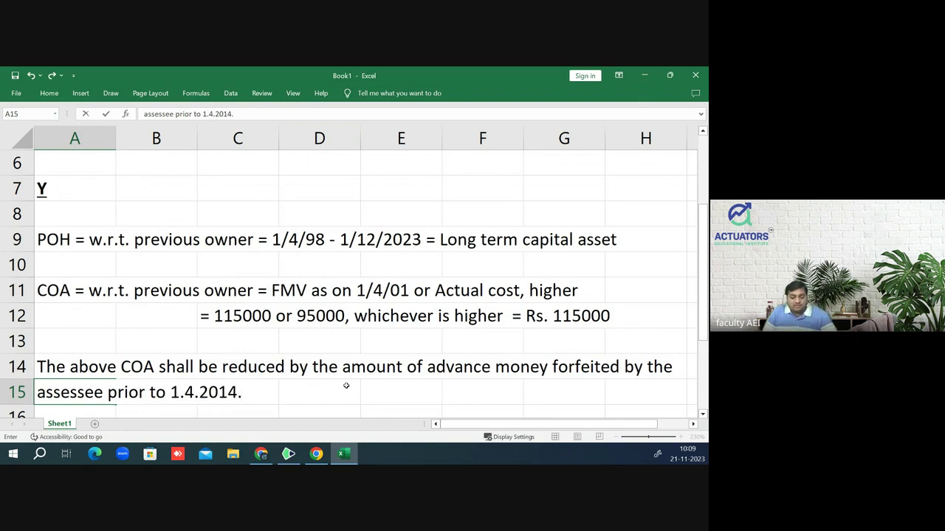
key(Return)
- Enter 'Advance money forfeited by the previous owner is ignored.' in A16
text(A)
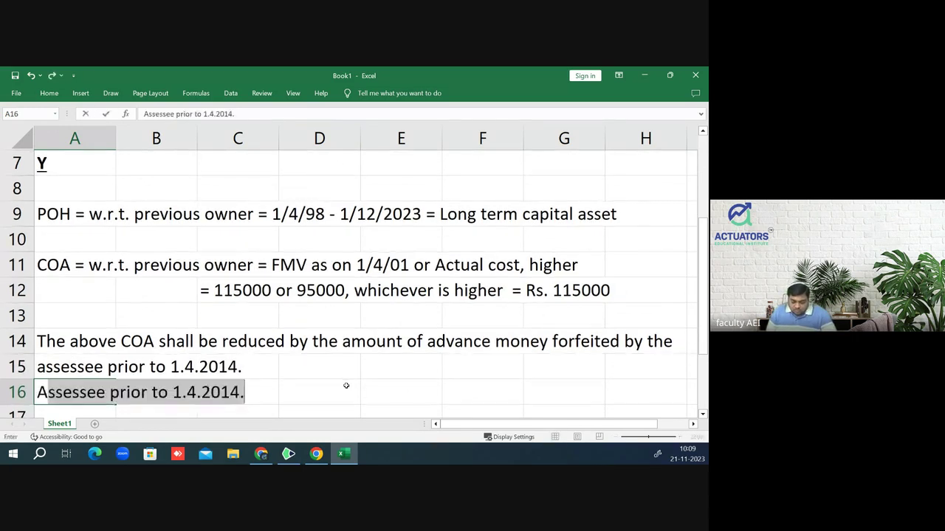
text(d vance)
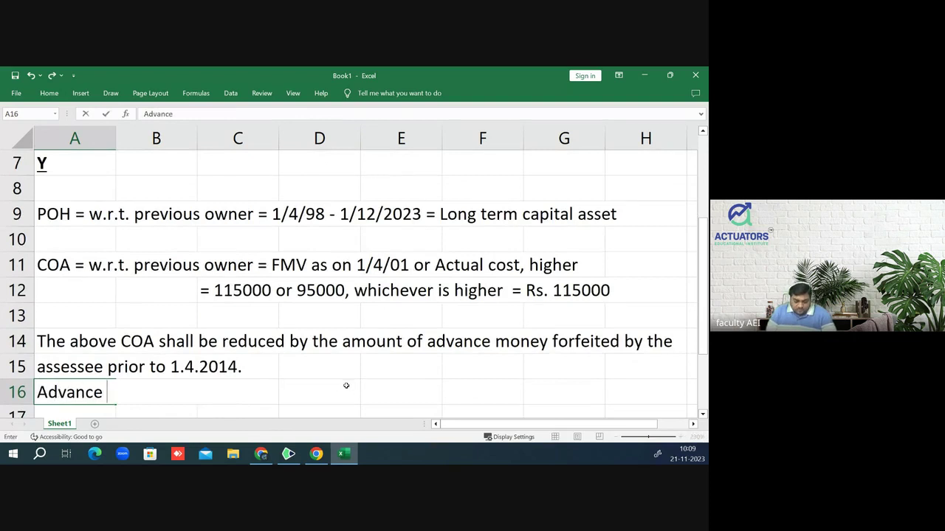
text( money fo)
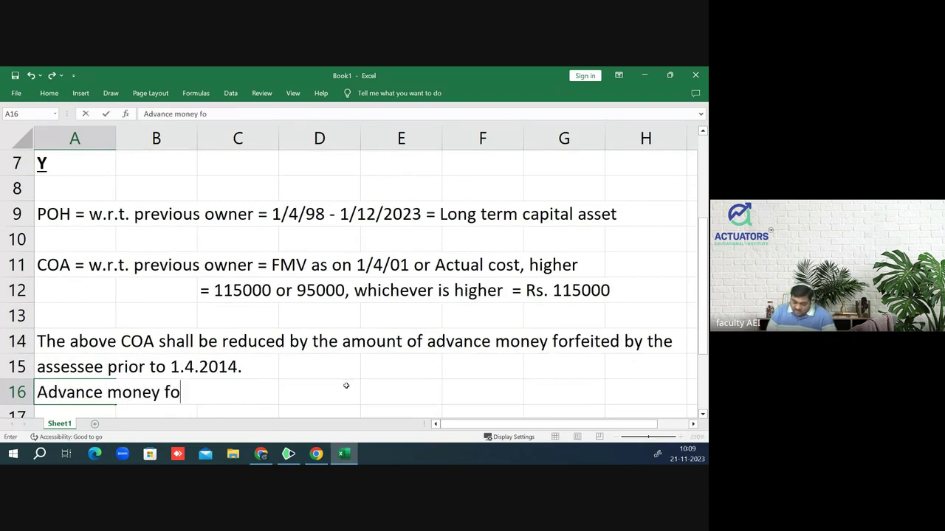
text(rfeited )
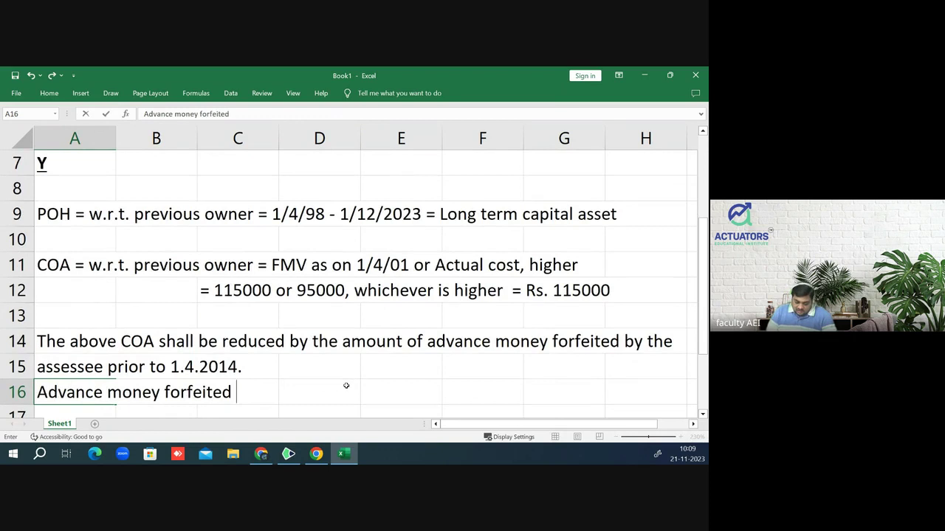
text(by the pr)
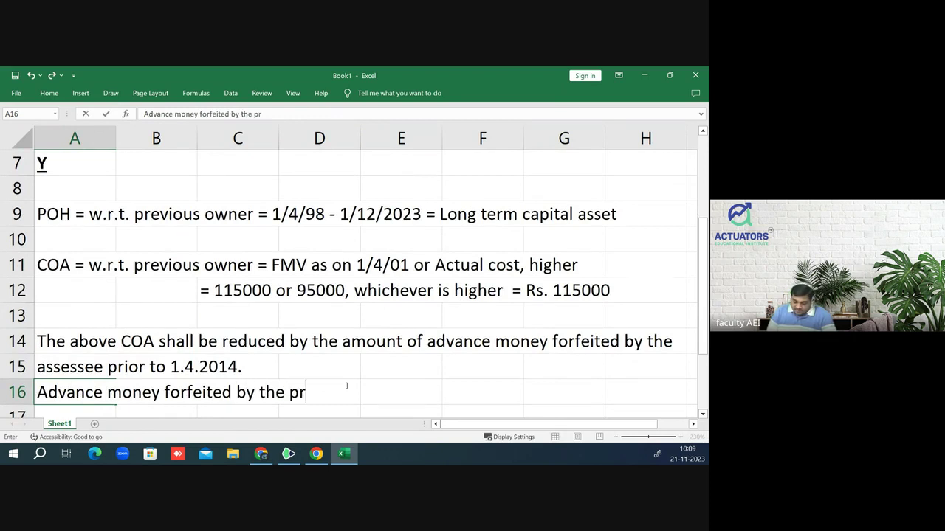
text(evious p)
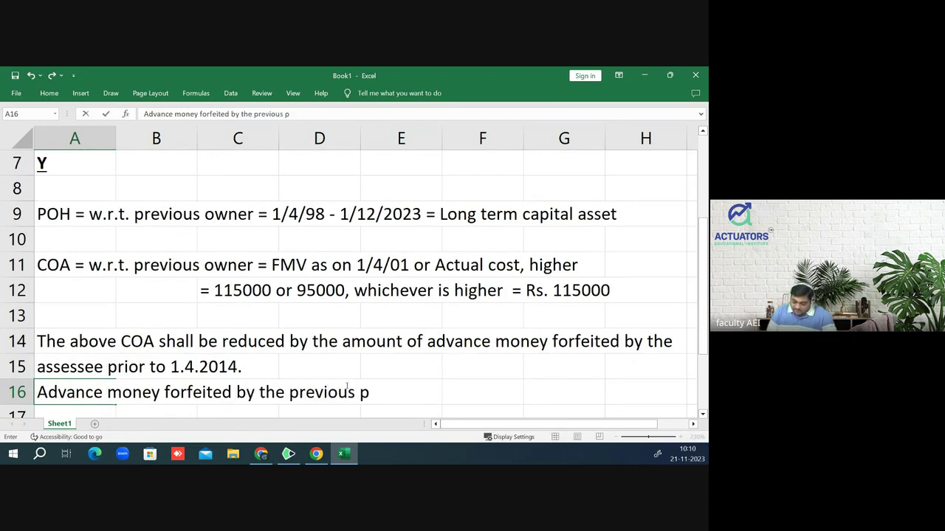
key(BackSpace)
text(owner )
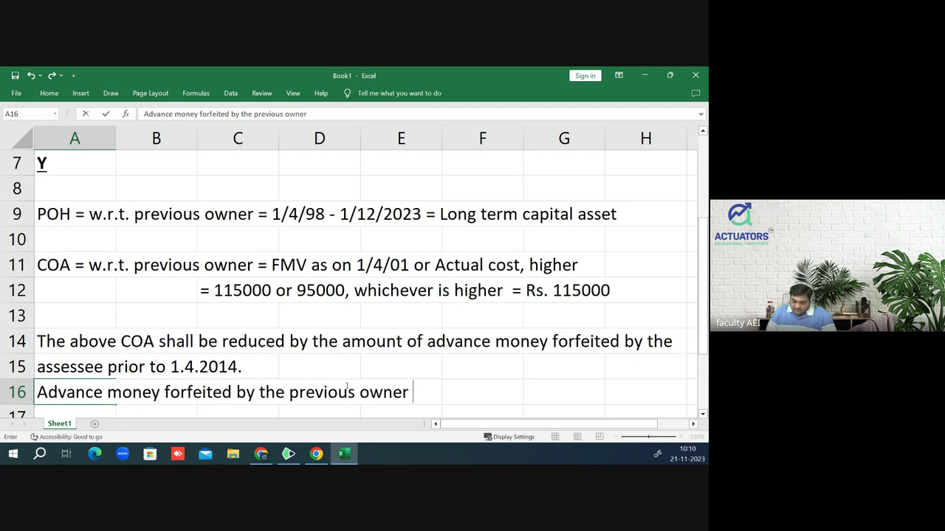
text(is )
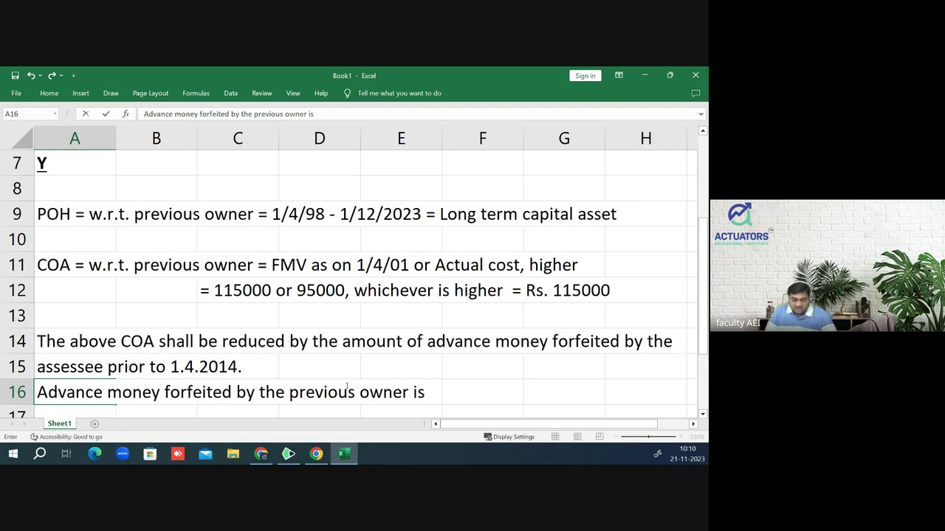
text(ign)
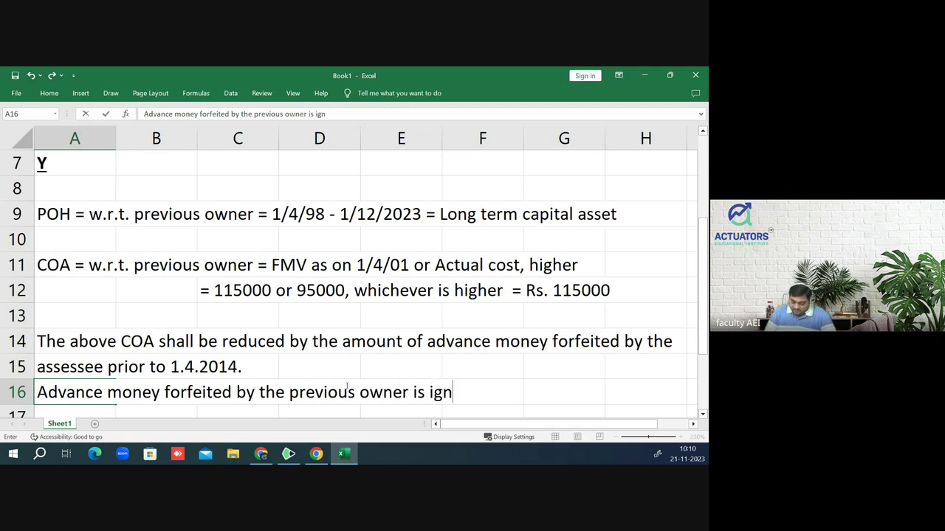
text(oed)
key(BackSpace)
key(BackSpace)
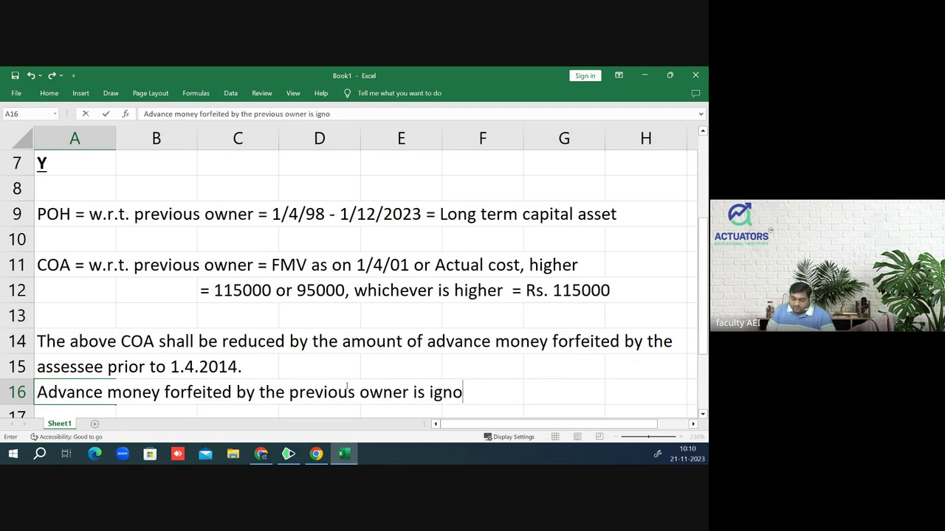
text(red.)
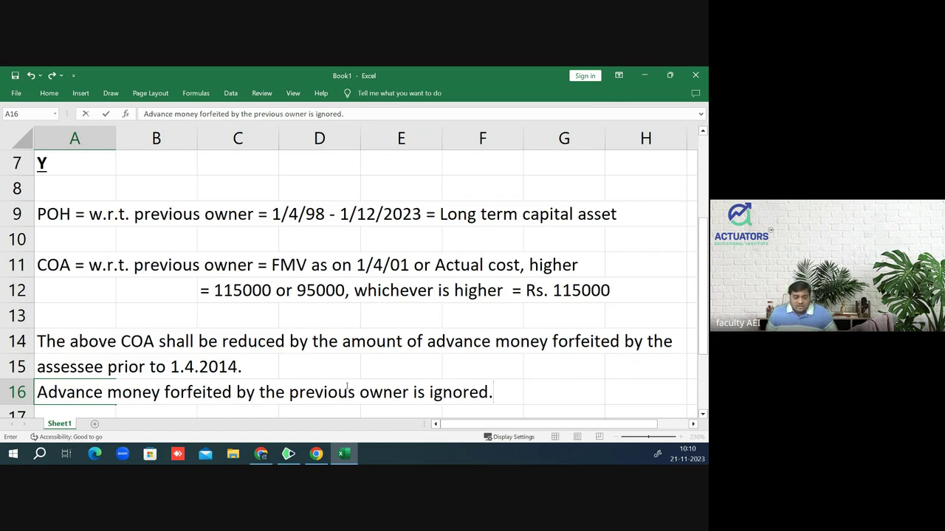
key(Return)
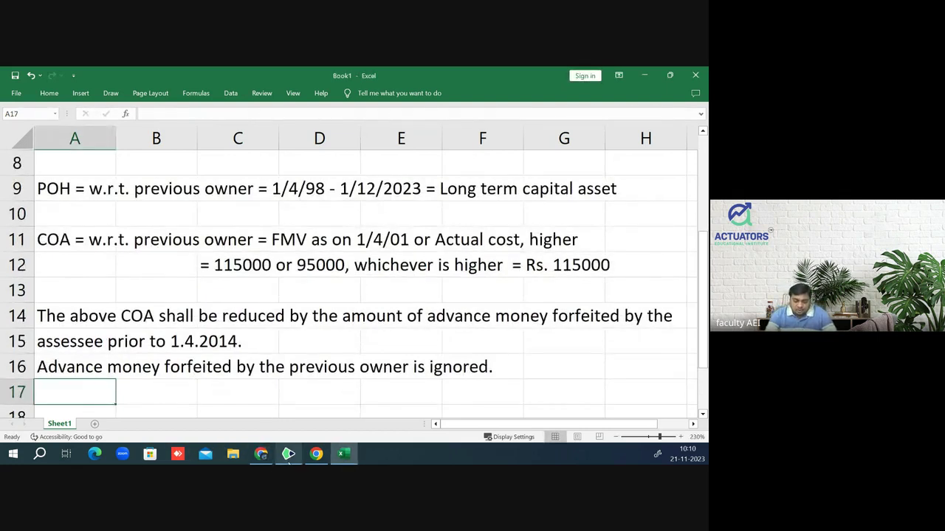
- In the Question 9 PDF, strike out both forfeited advances and underline Y's ₹8,50,000 sale agreement in red
click(289, 453)
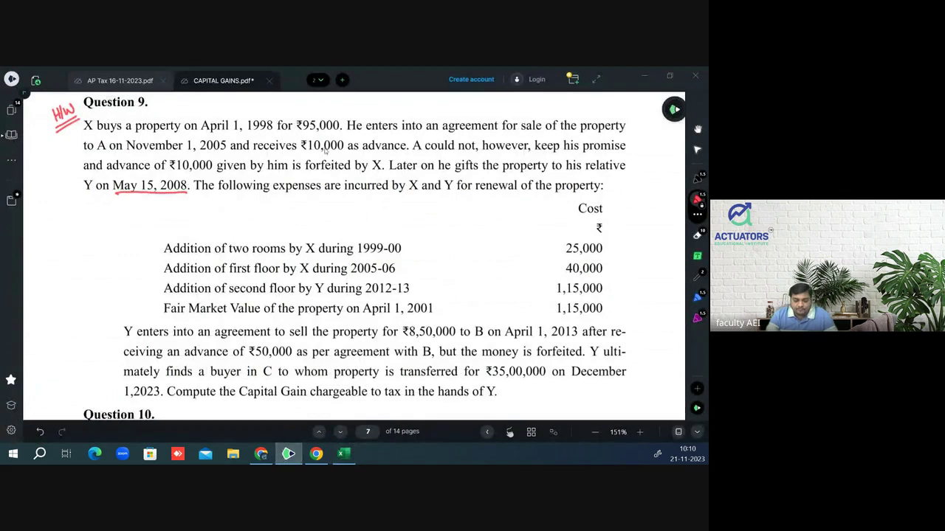
drag(248, 148, 406, 146)
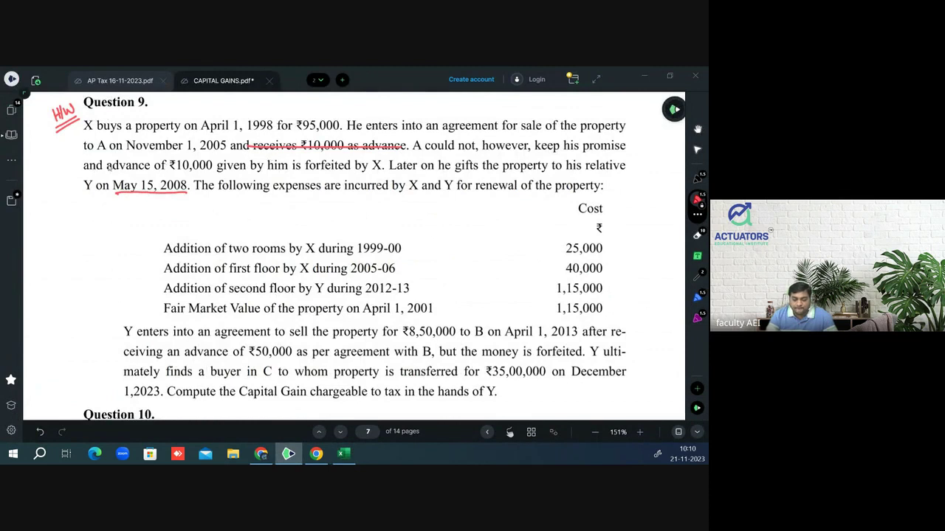
drag(107, 167, 381, 169)
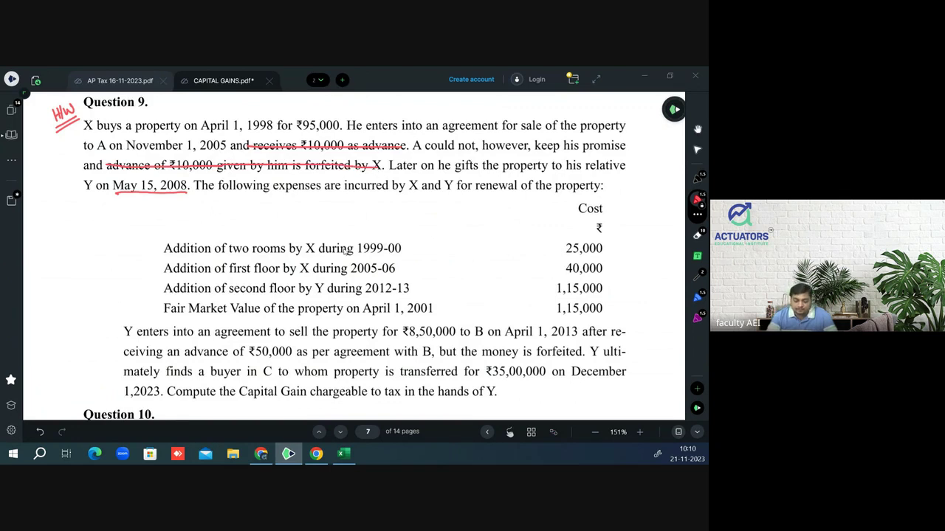
scroll(243, 255, down, 3)
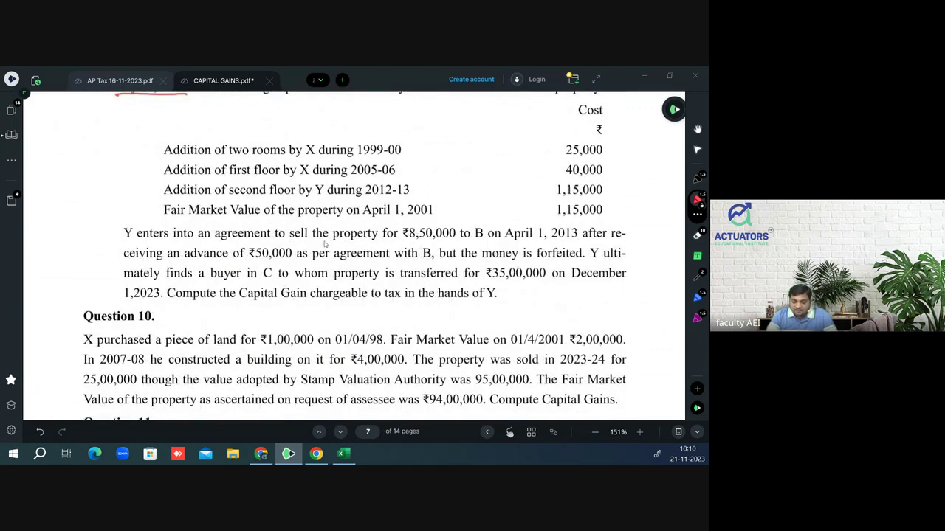
drag(300, 243, 559, 240)
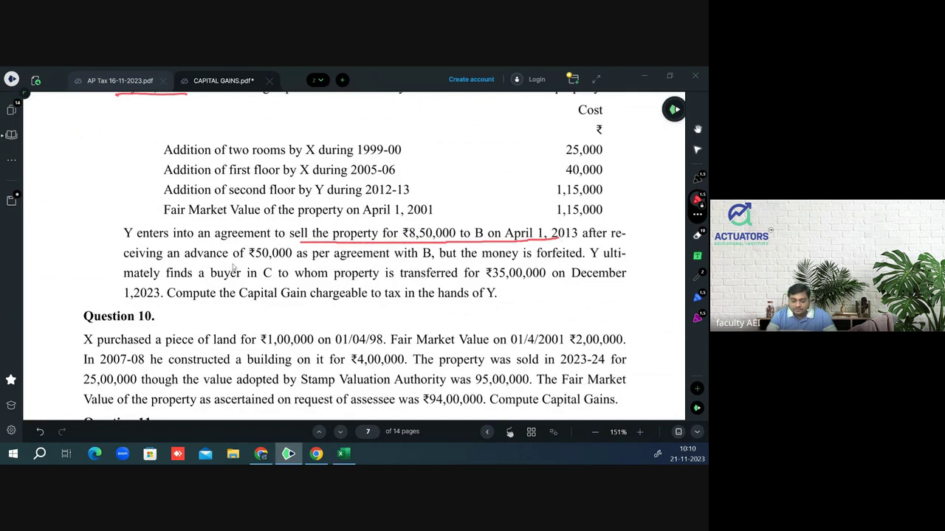
drag(173, 257, 617, 254)
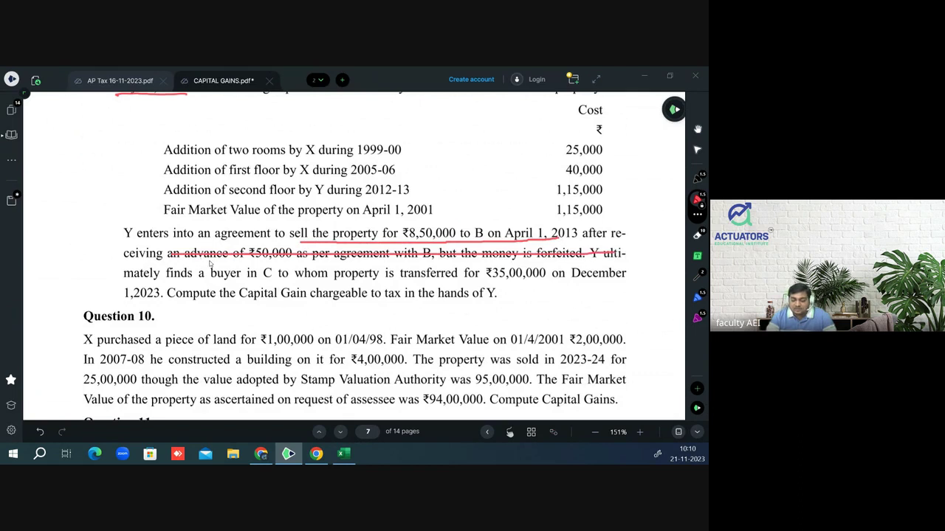
key(ctrl+z)
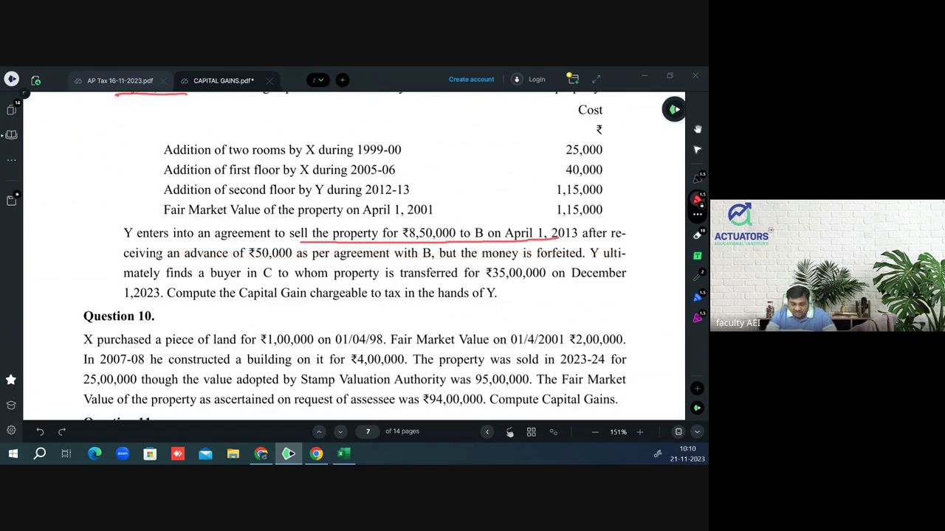
drag(157, 255, 582, 253)
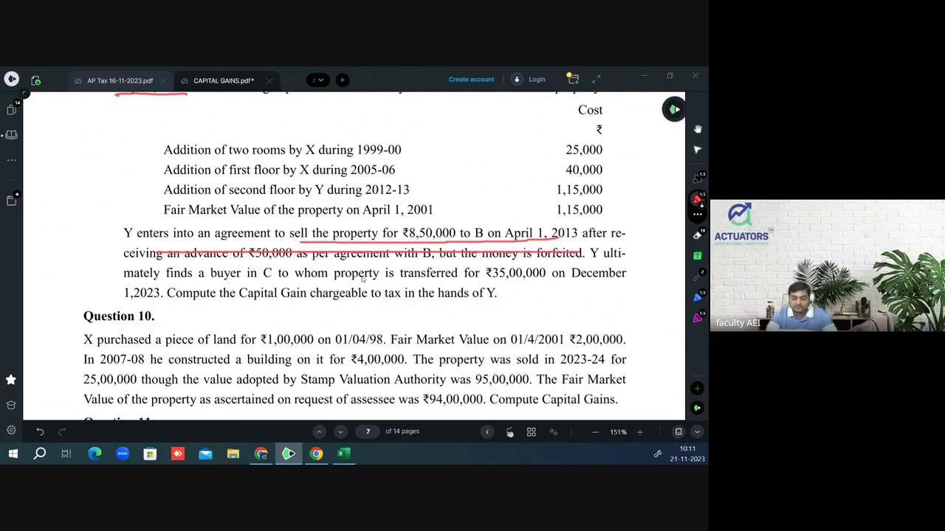
- Enter 'In the given case, advance money received by the assessee is forfeited post 1.4.14' in A17
key(alt+Tab)
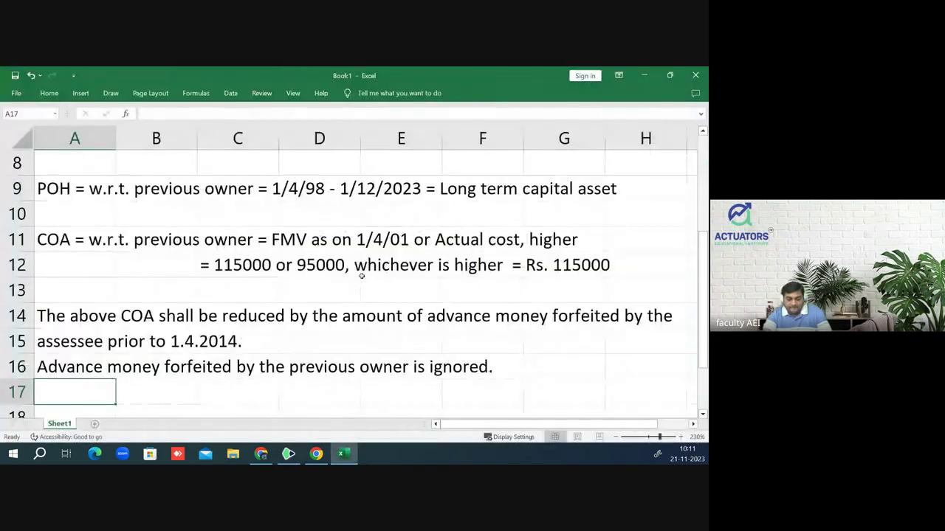
text(In the)
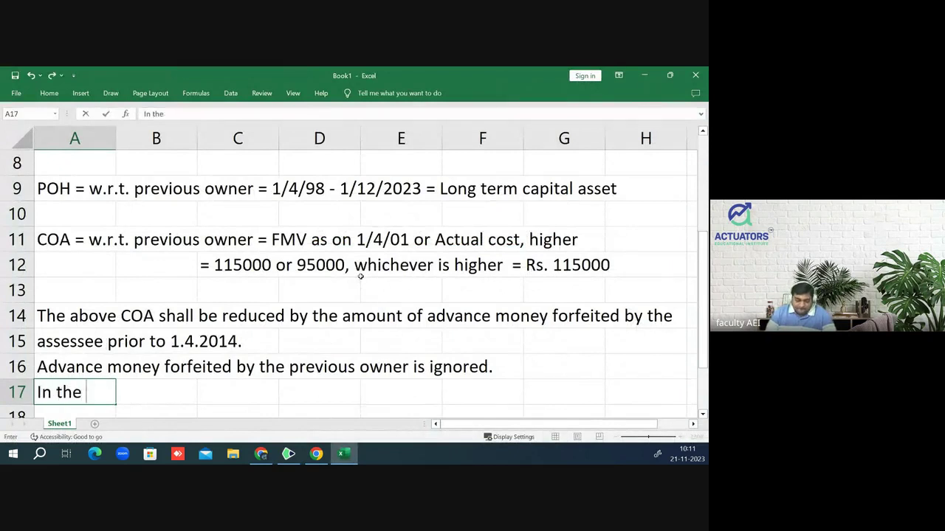
text( given )
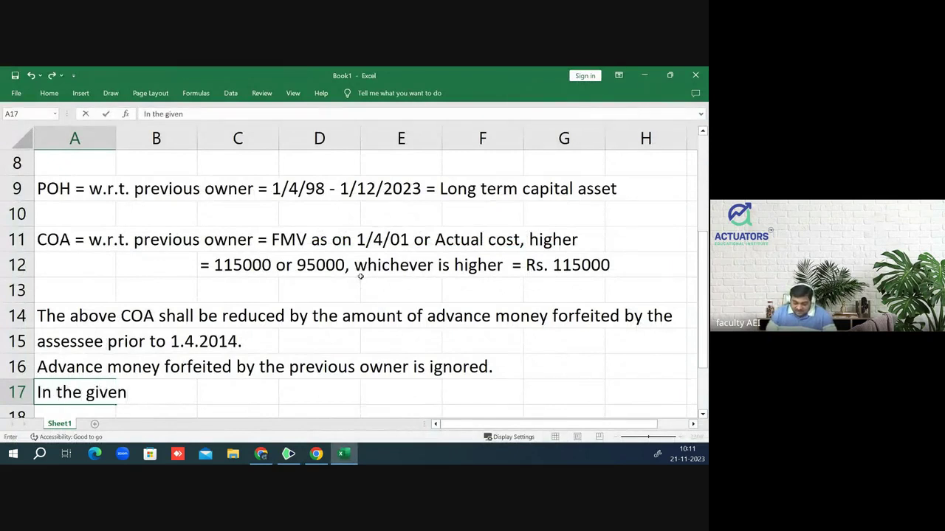
text(case, a)
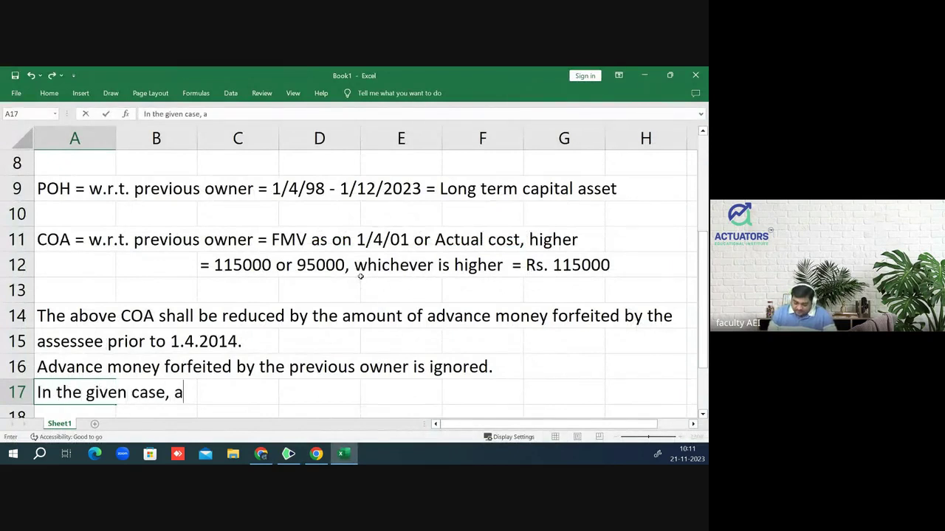
text(dvance )
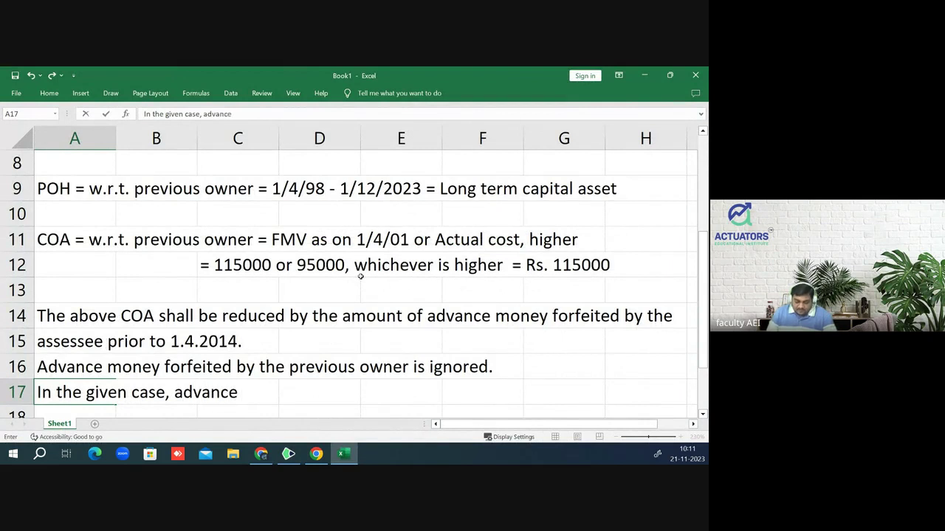
text(m)
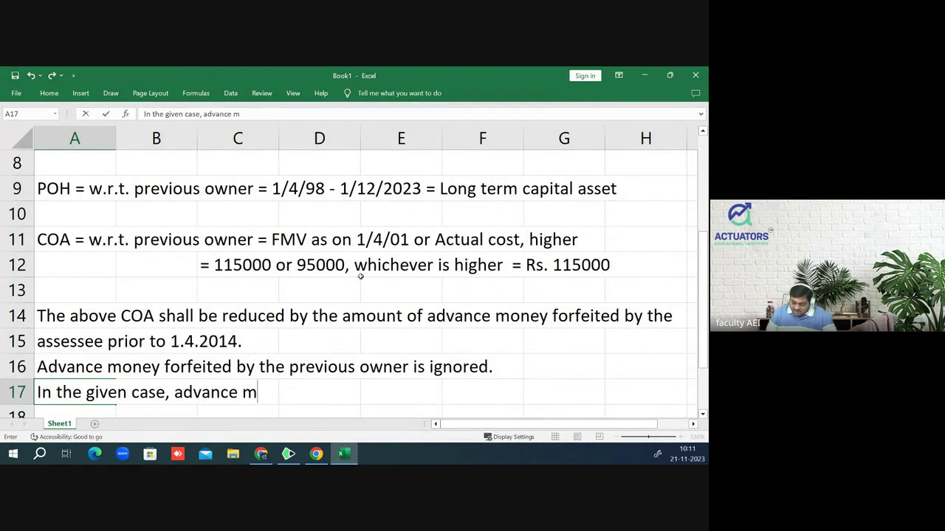
text(oney rece)
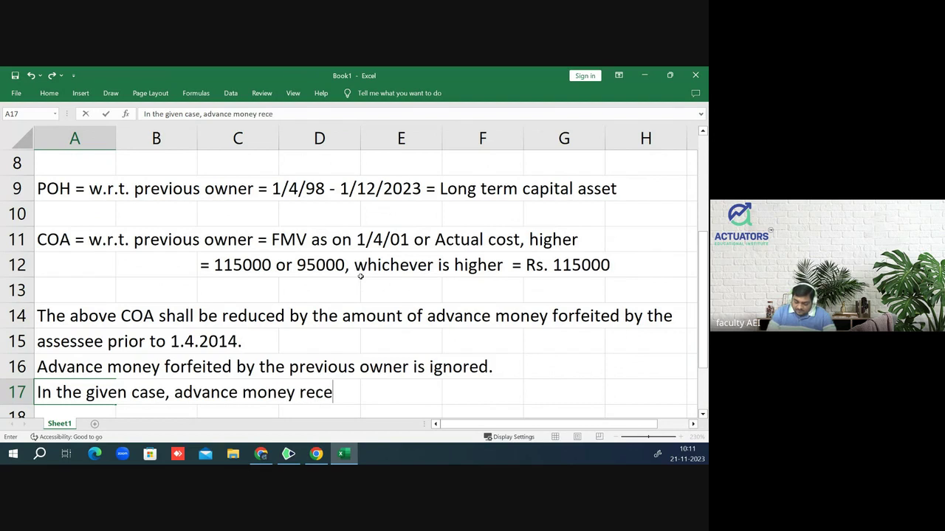
text(i)
key(BackSpace)
key(BackSpace)
text(e)
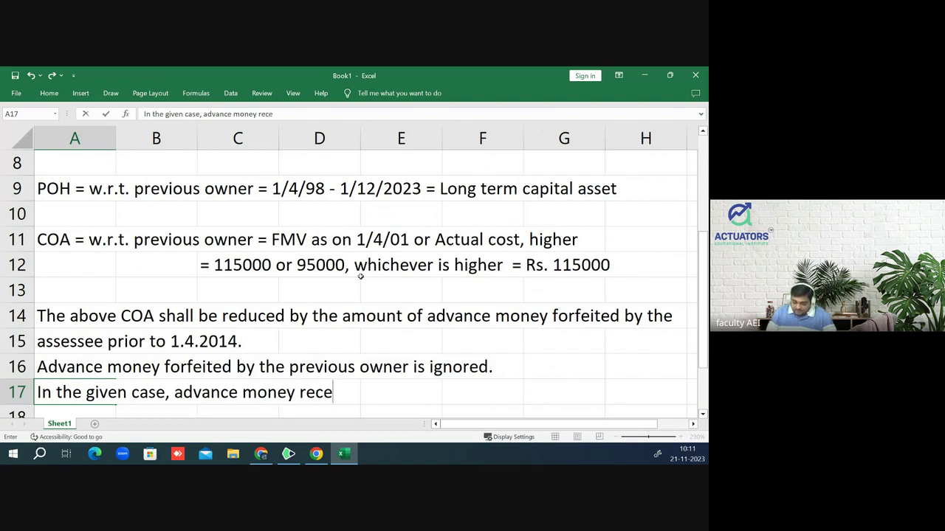
text(ived)
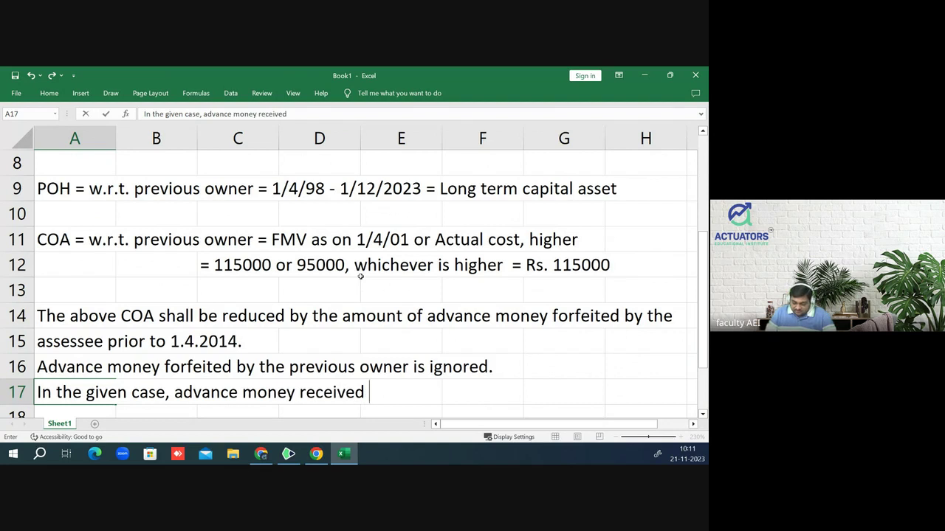
text( by the ass)
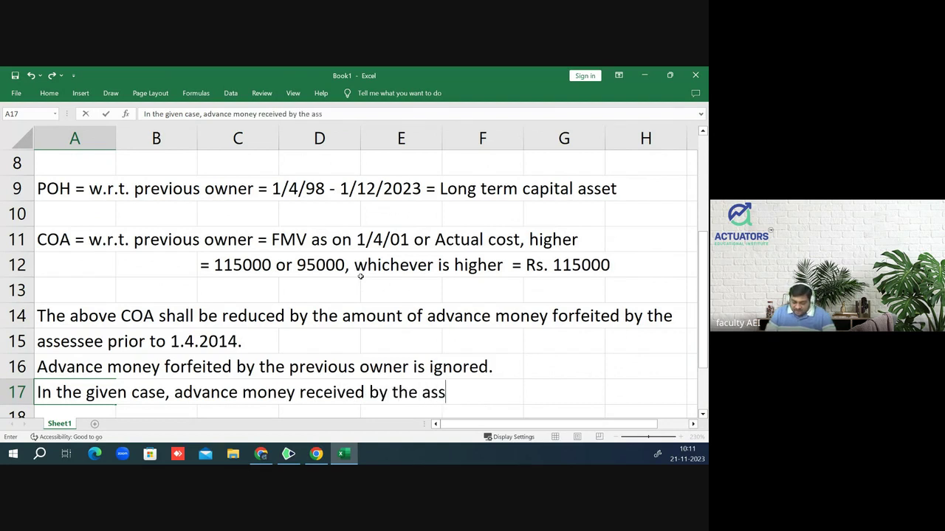
text(essee is f)
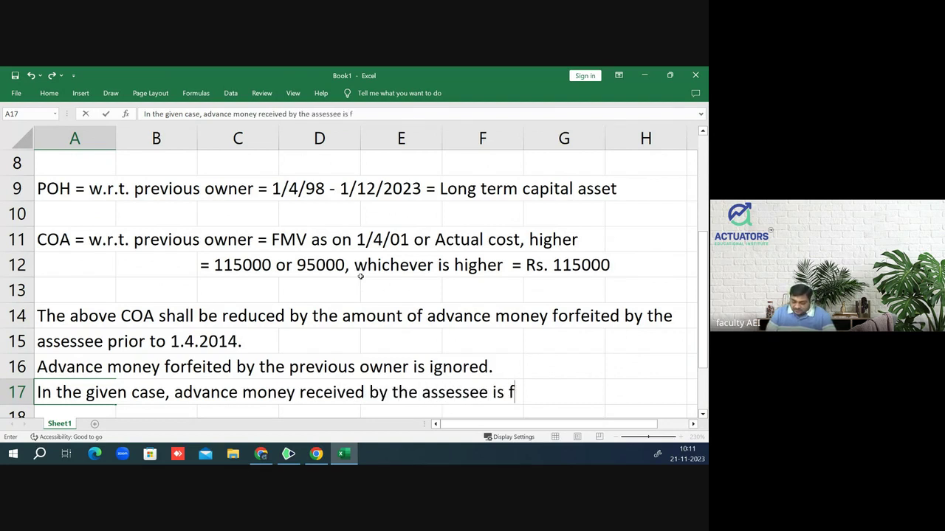
text(orfeitede)
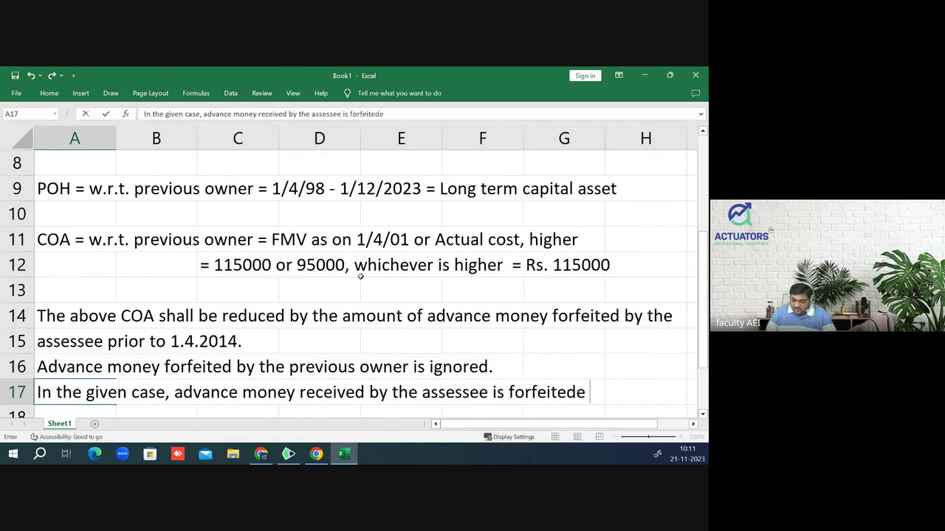
key(BackSpace)
text(po)
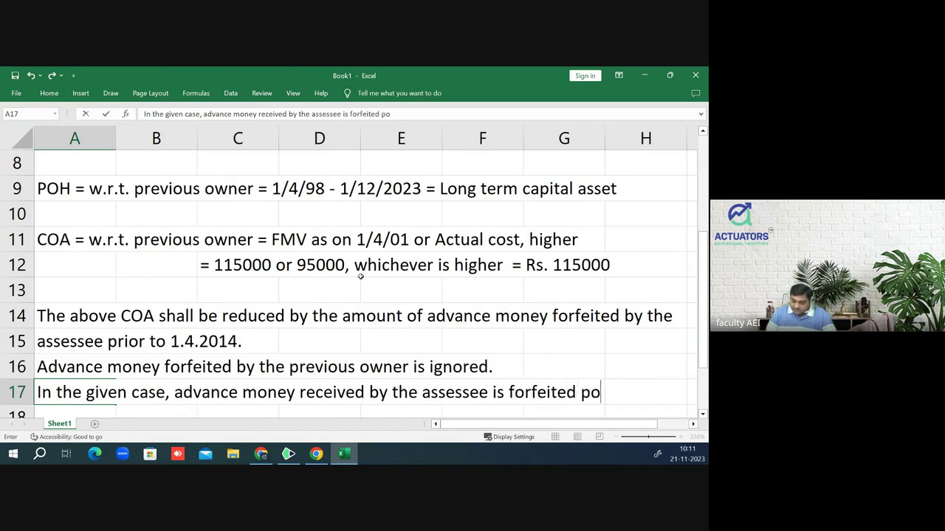
text(sy)
key(BackSpace)
key(BackSpace)
text(y)
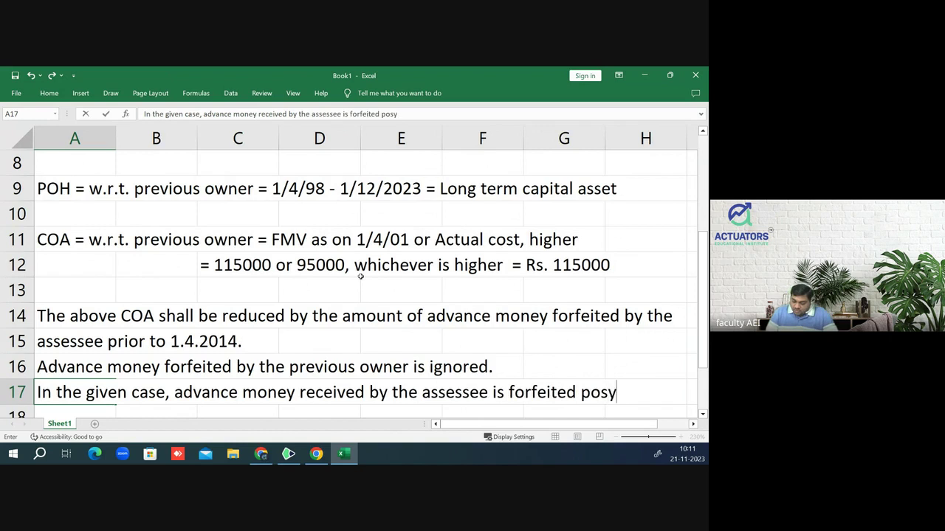
key(BackSpace)
text(t 1.1)
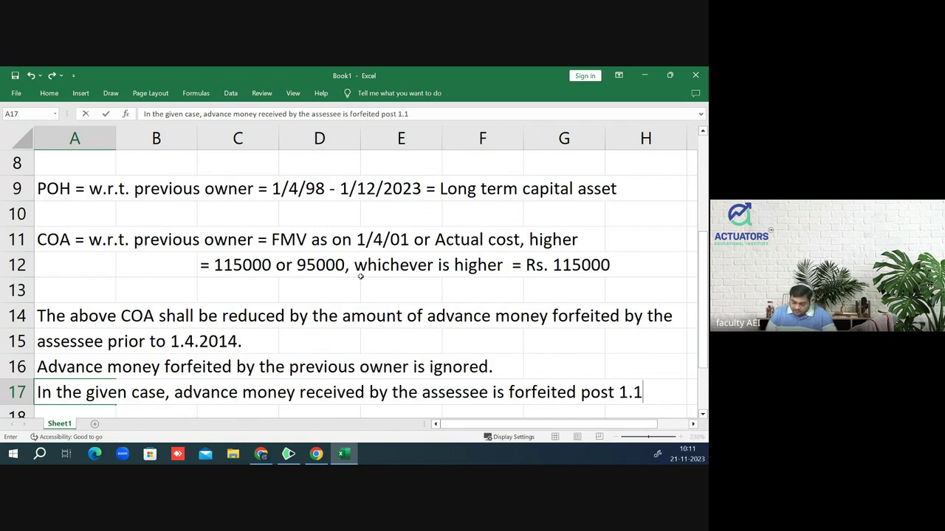
text(4.)
key(BackSpace)
key(BackSpace)
key(BackSpace)
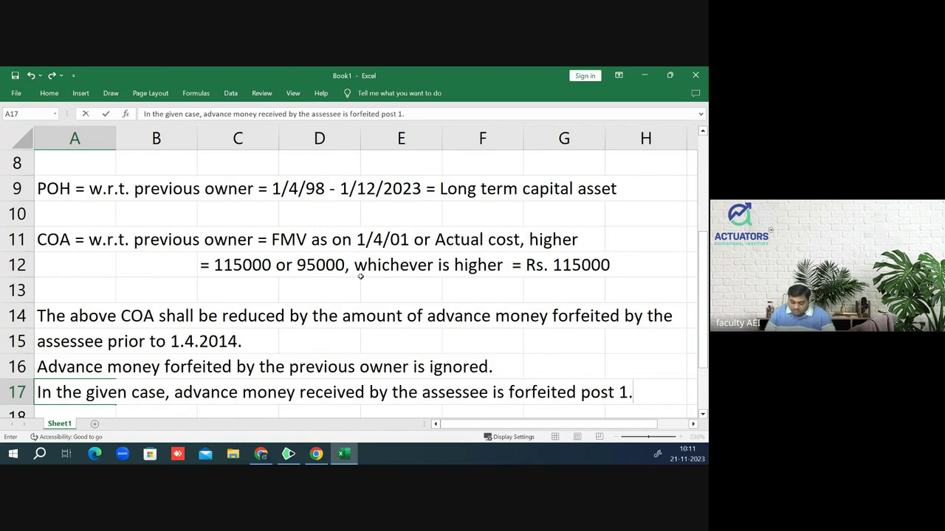
text(4.)
text(14)
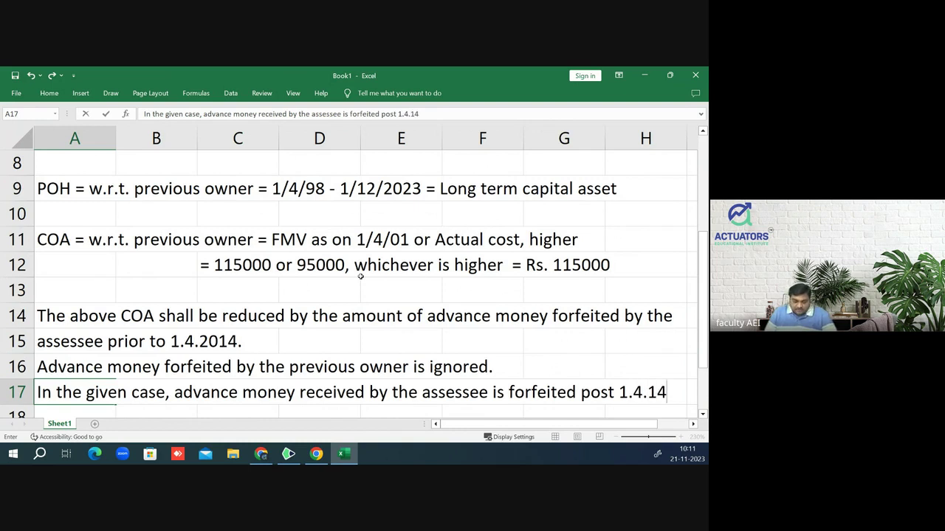
key(Return)
- Type 'such amount will be taxable under the head income from other sources.' into A18
text(su)
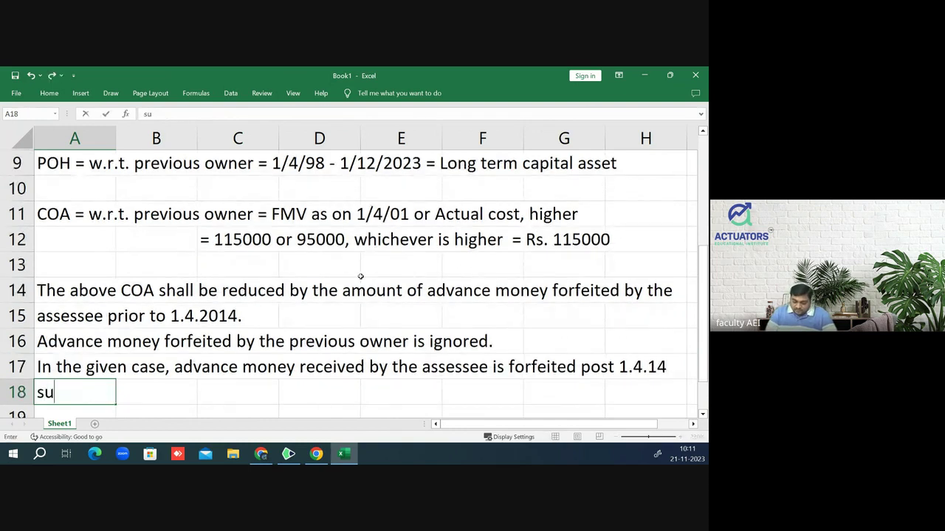
text(ch )
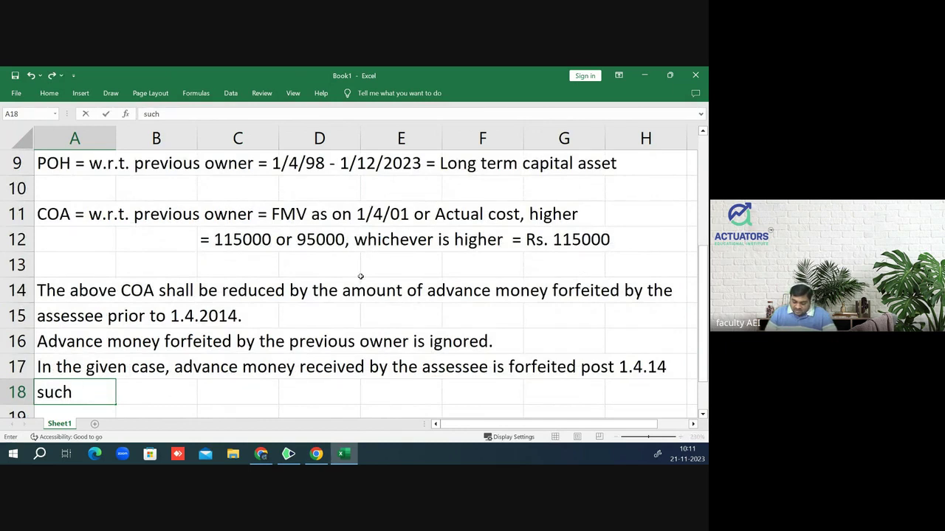
text(amount )
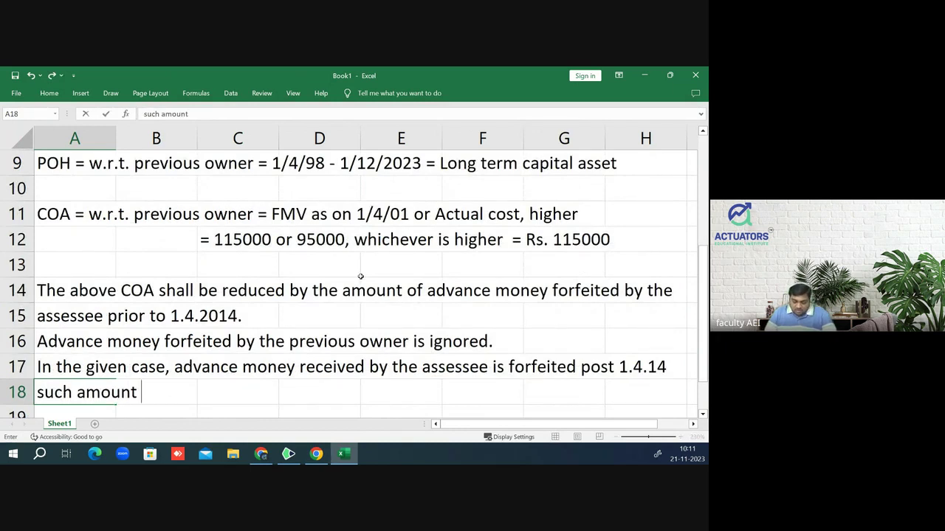
text(will be t)
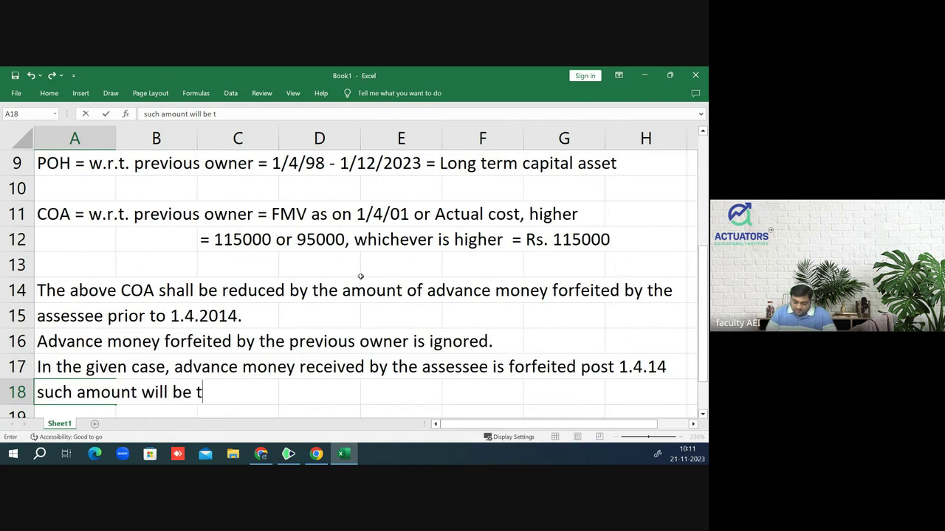
text(axable )
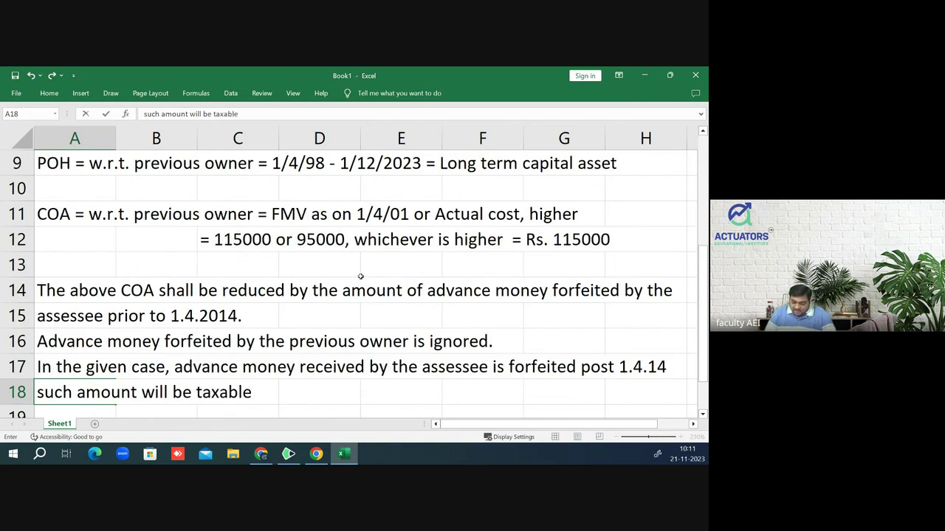
text(under the)
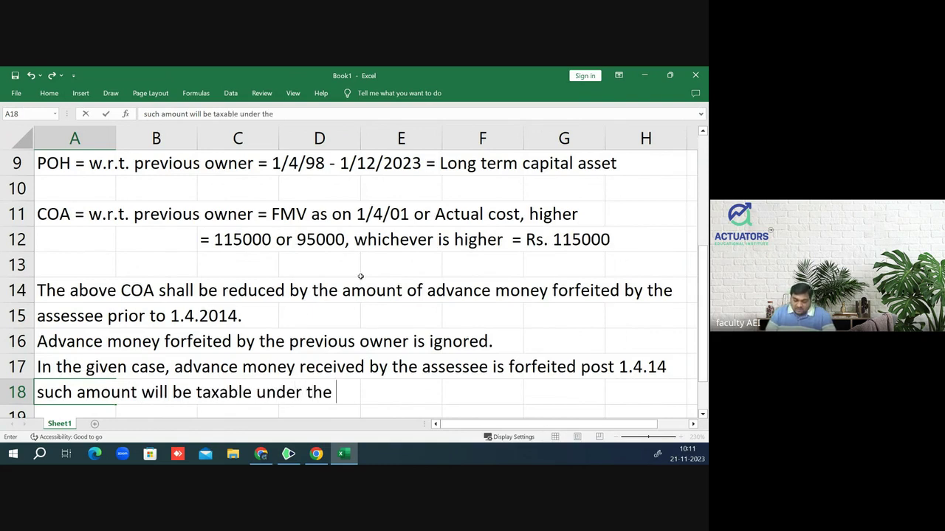
text( head i)
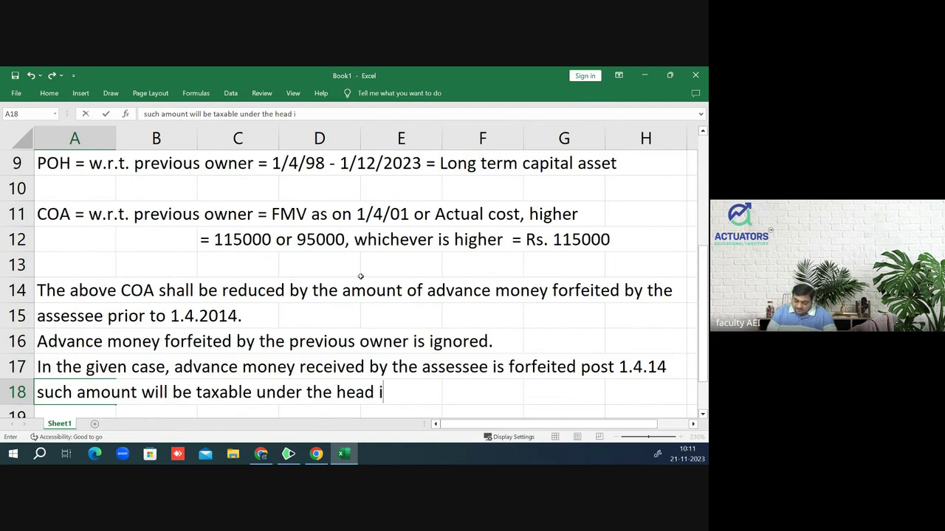
text(ncome from )
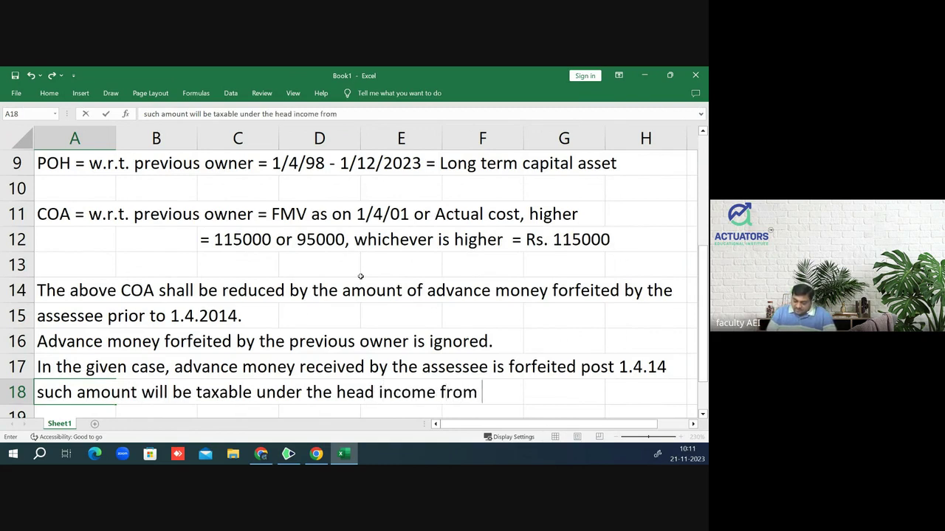
text(other sou)
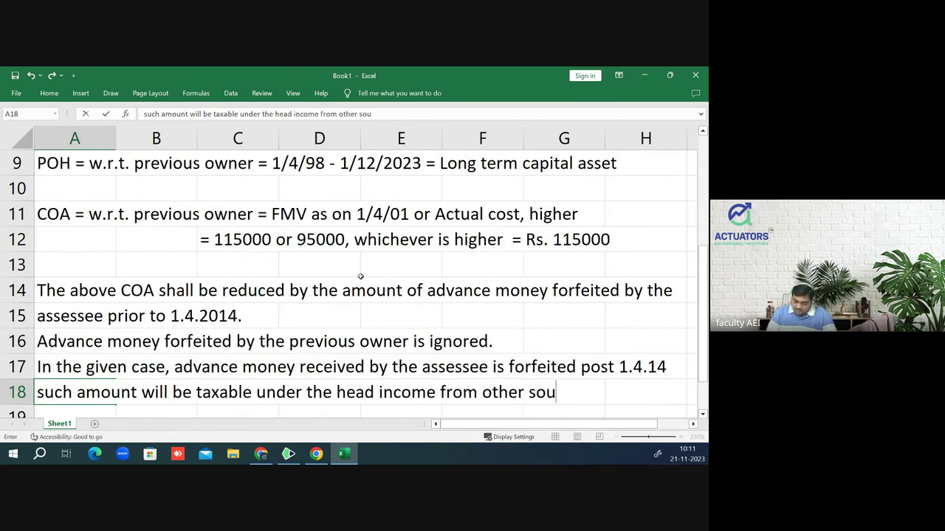
text(rces.)
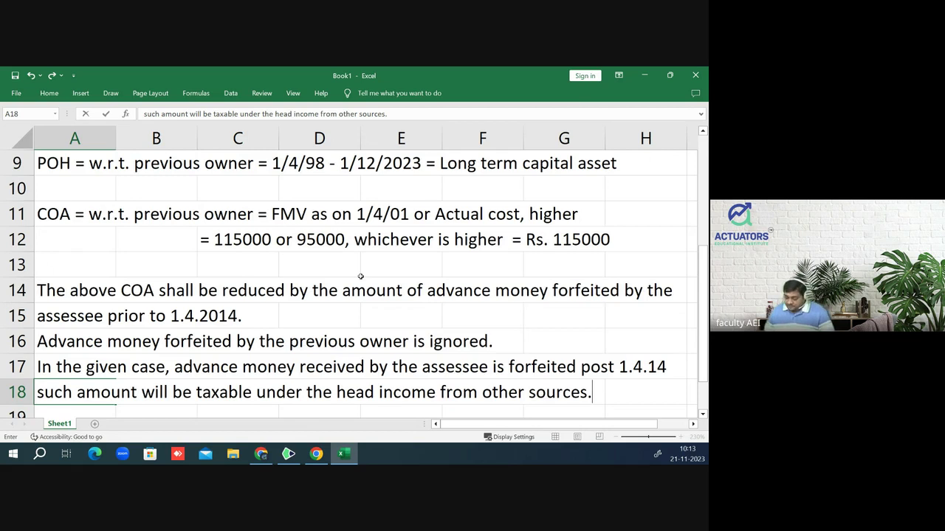
key(Return)
- Enter 'Cost of improvement of both X & Y will be considered but on or after 1/4/01' in A20
key(Up)
key(Up)
key(Up)
key(Up)
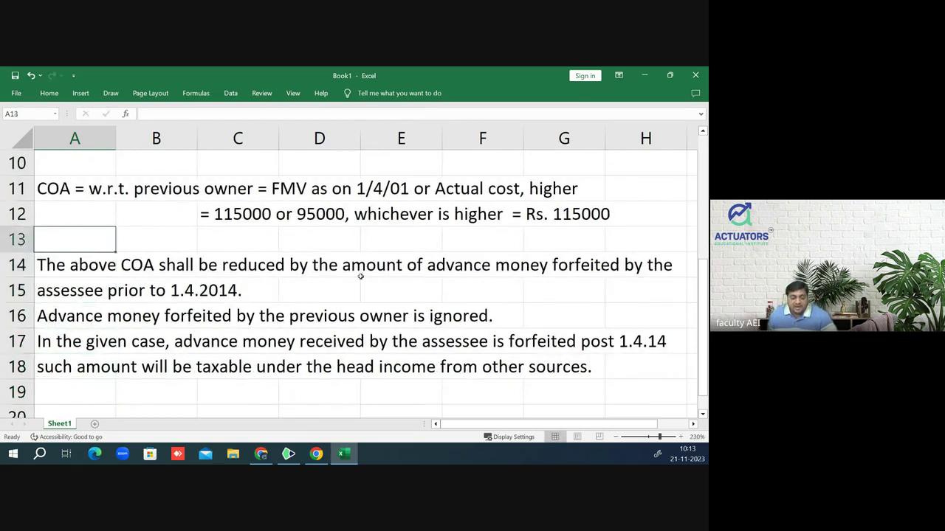
key(Up)
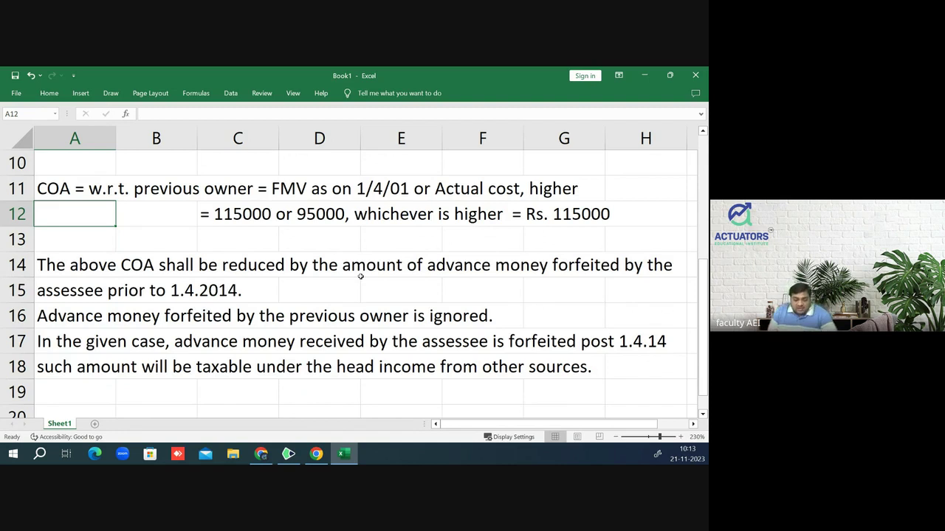
key(Right)
key(Down)
key(Down)
key(Down)
key(Down)
key(Down)
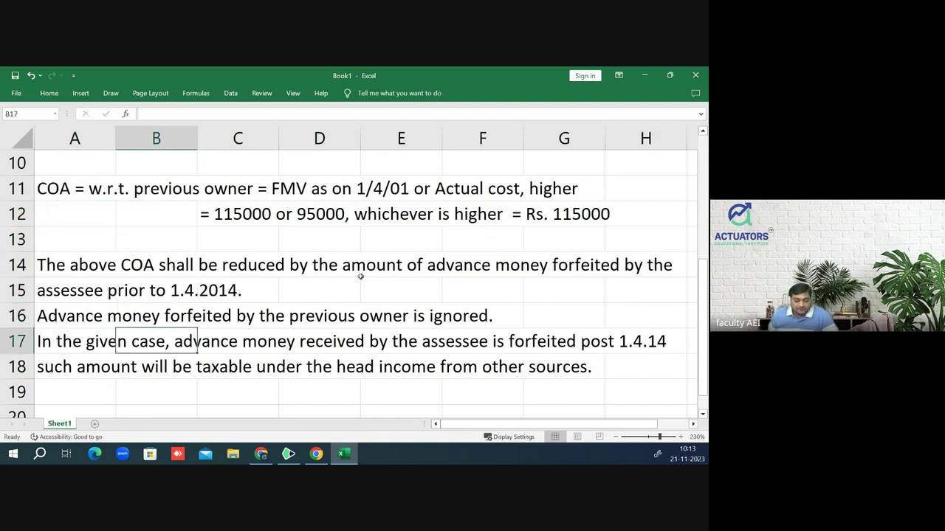
key(Down)
key(Down)
key(Down)
key(Down)
key(Down)
key(Up)
key(Up)
key(Up)
key(Left)
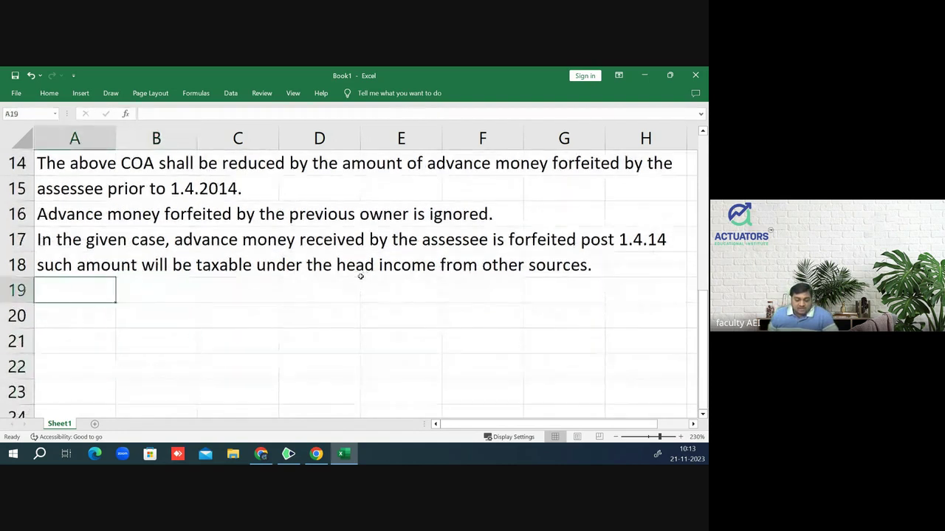
key(Down)
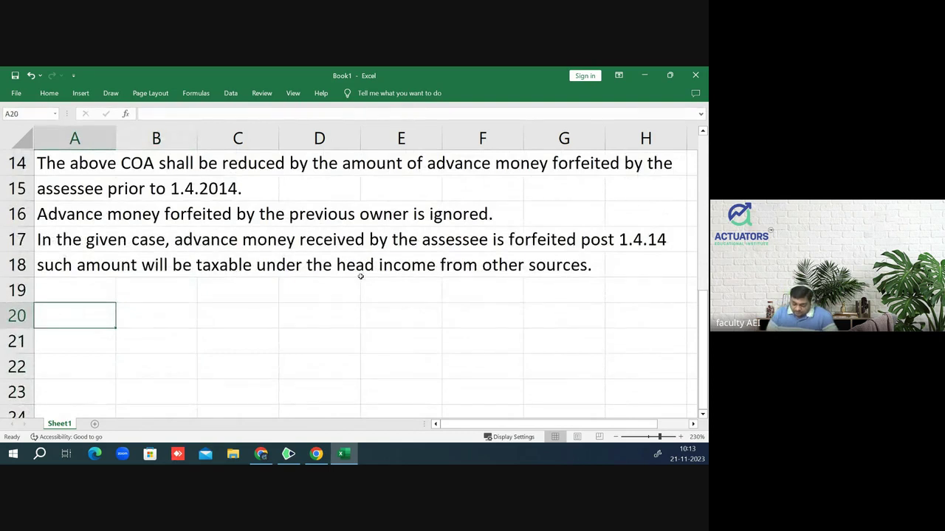
text(Cost of)
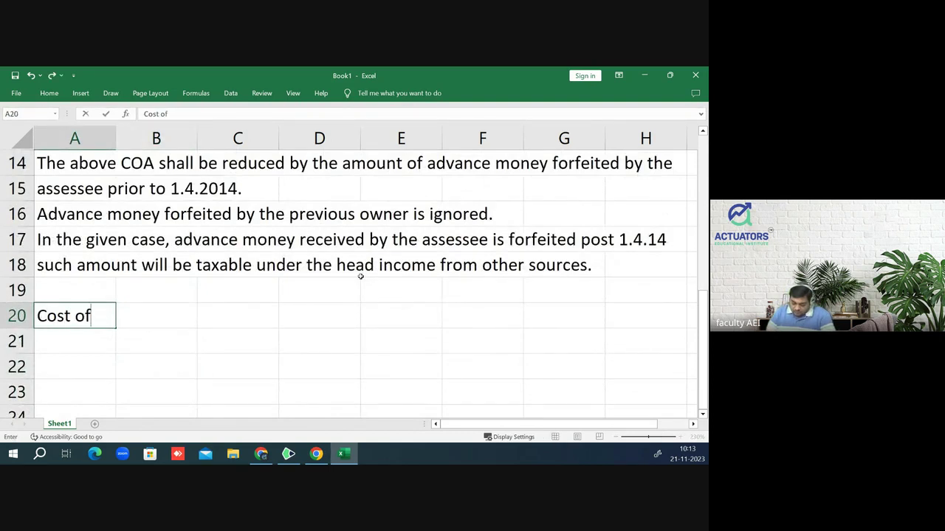
text( improvem)
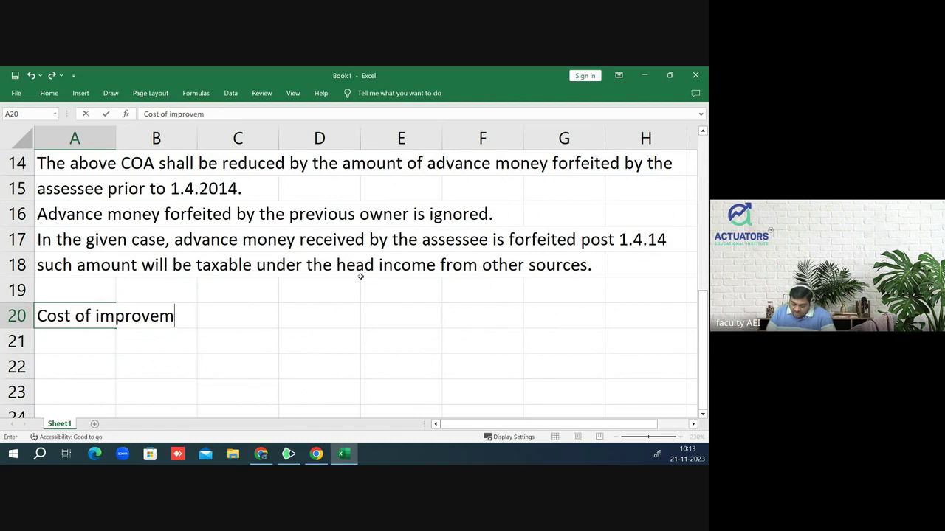
text(ent )
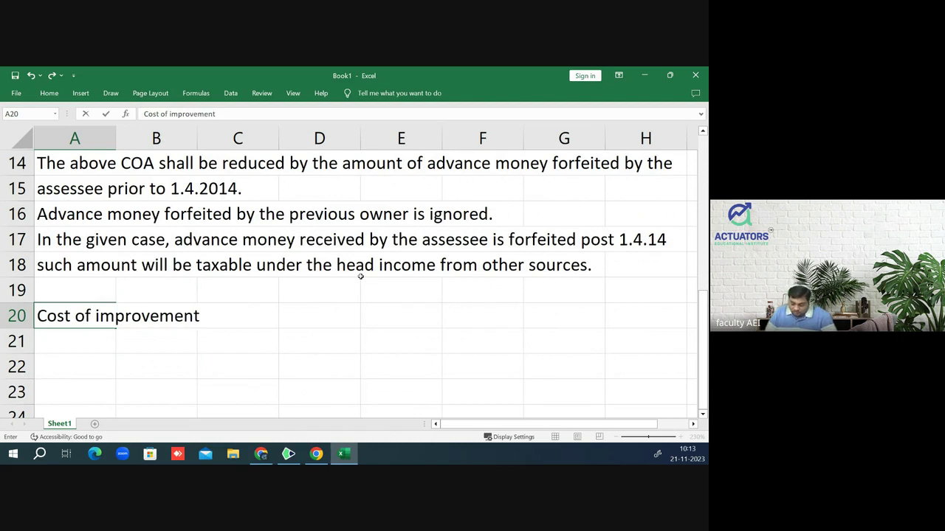
text(of both X )
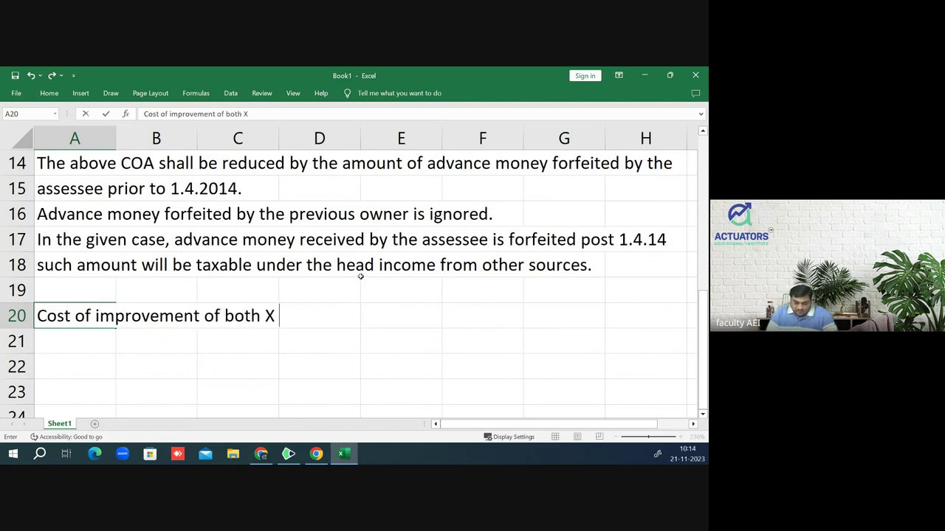
text(& )
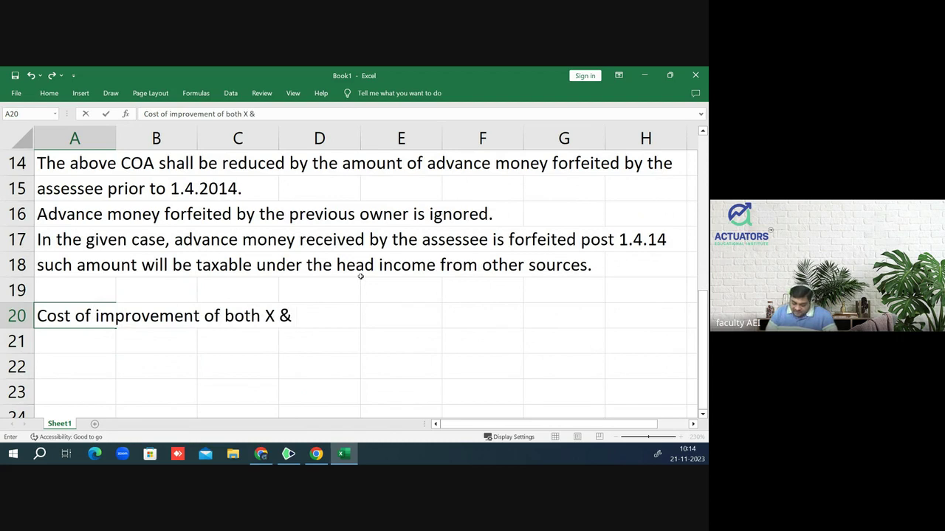
text(Y will b)
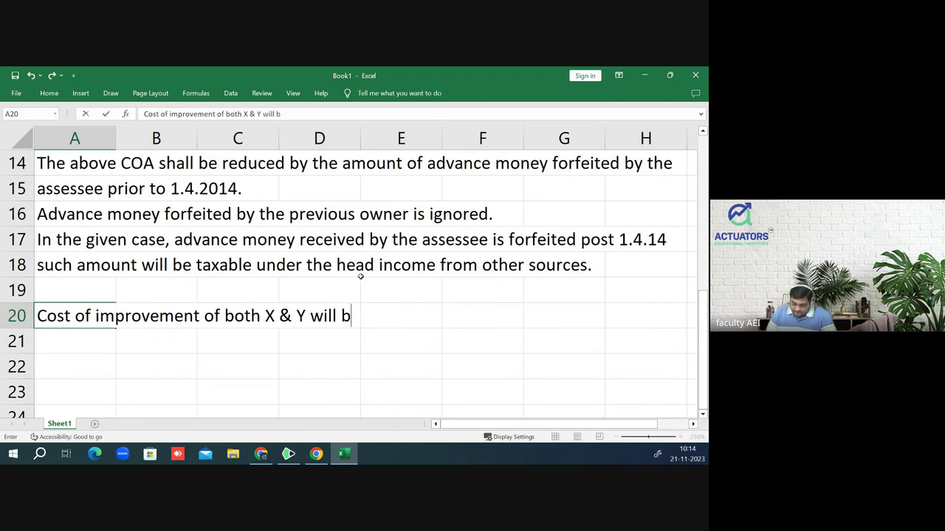
text(e considere)
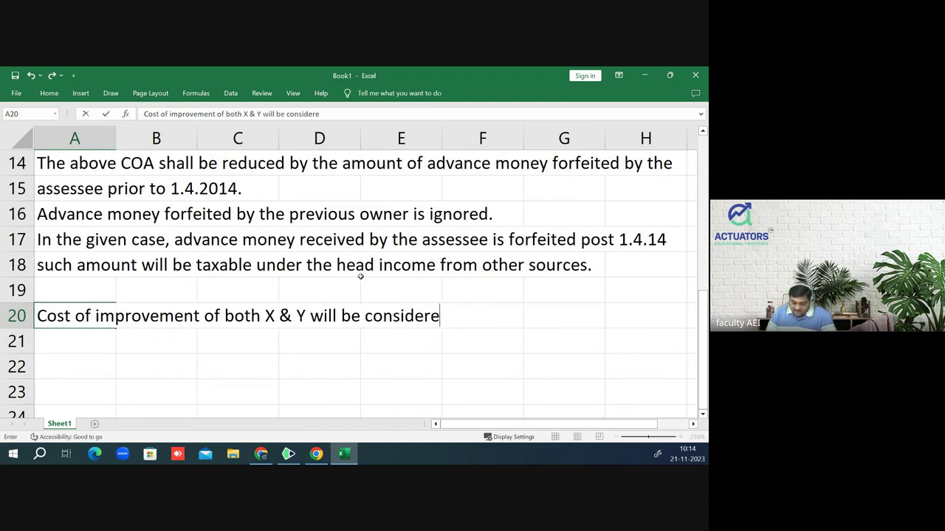
text(d but on)
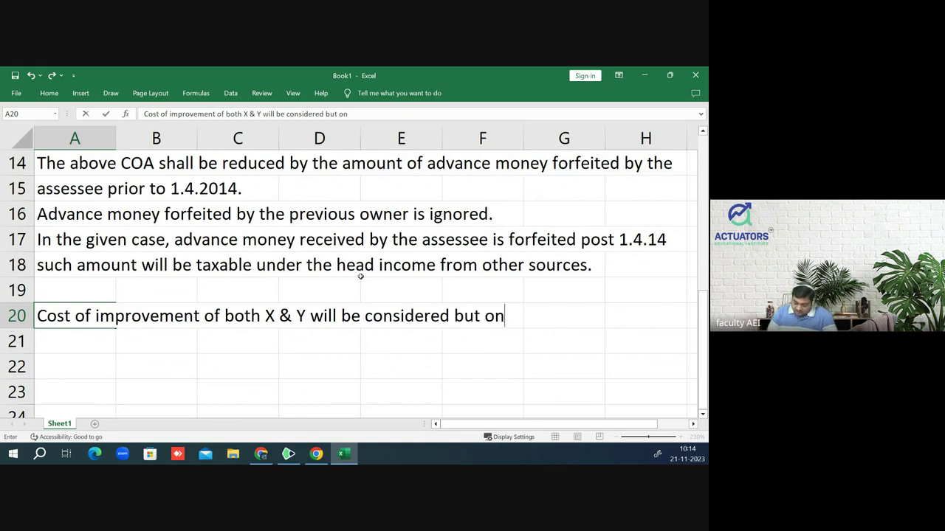
text( or asfter)
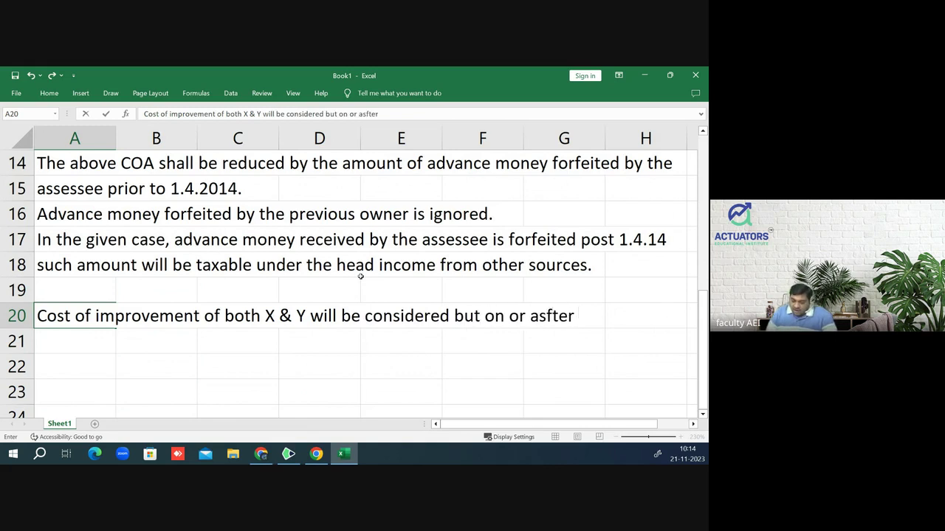
key(BackSpace)
key(BackSpace)
key(BackSpace)
key(BackSpace)
key(BackSpace)
key(BackSpace)
key(BackSpace)
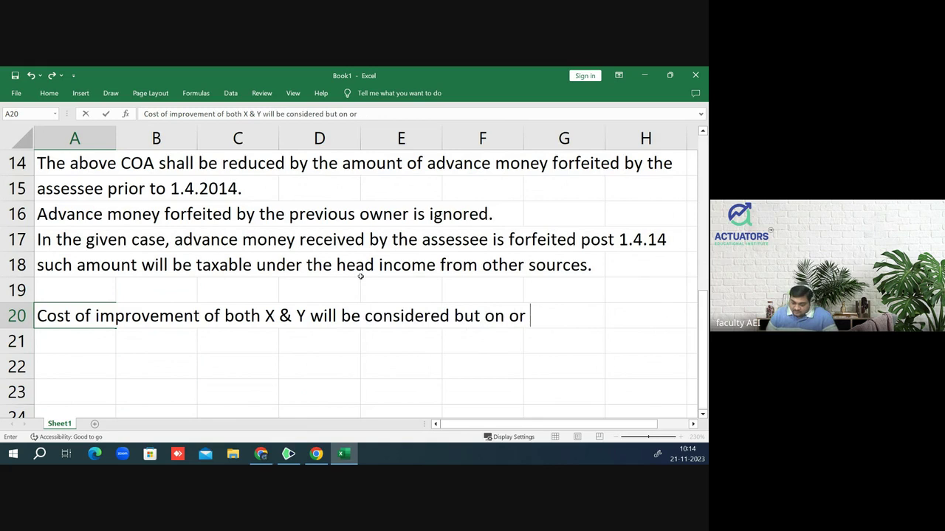
text(after 1)
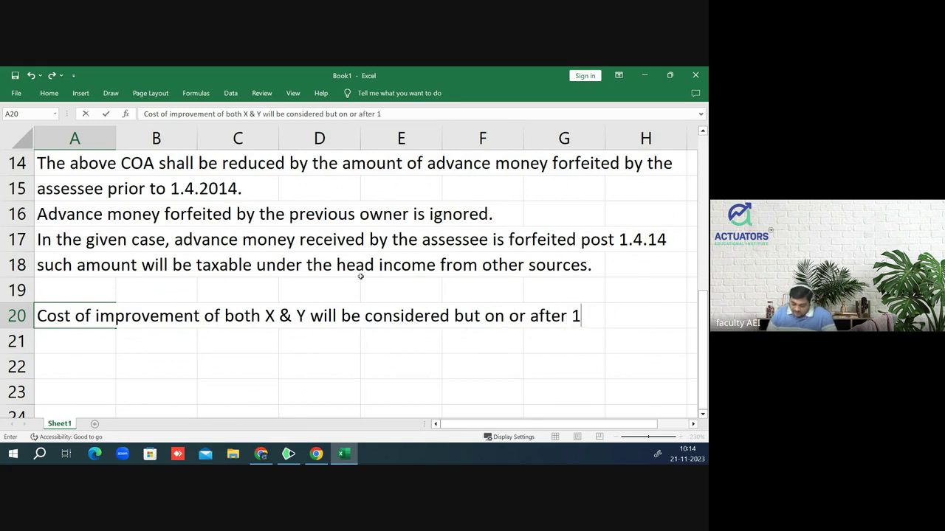
text(/4/01)
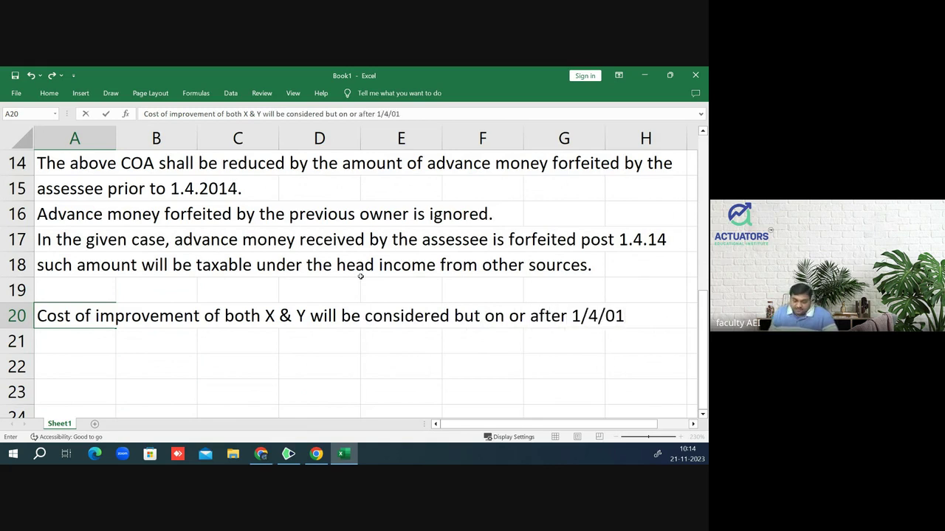
key(Return)
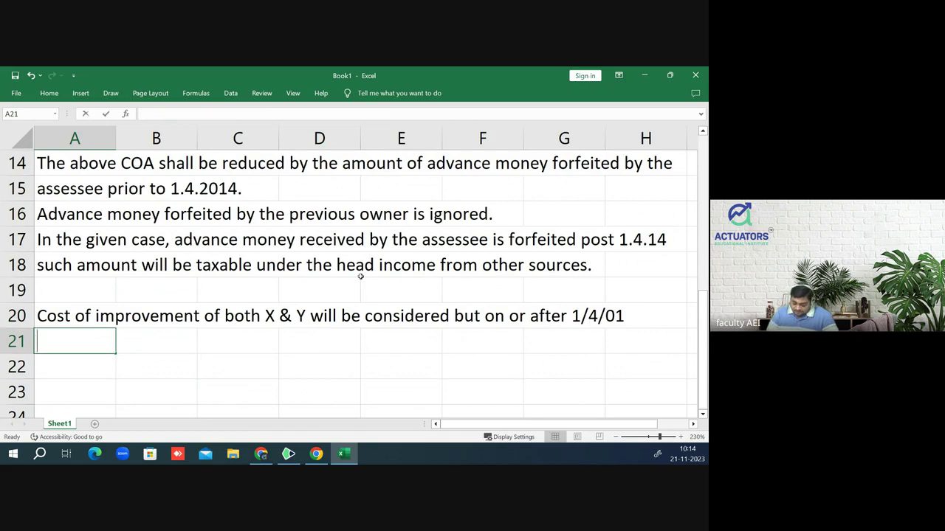
- Enter 'indexation can be done w.r.t. previous owner' in A21
text(indexa)
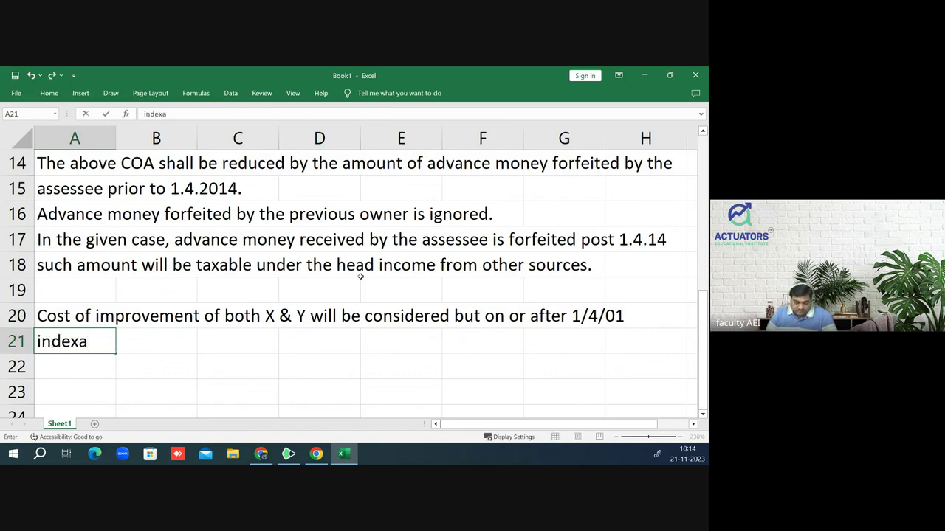
text(tioin)
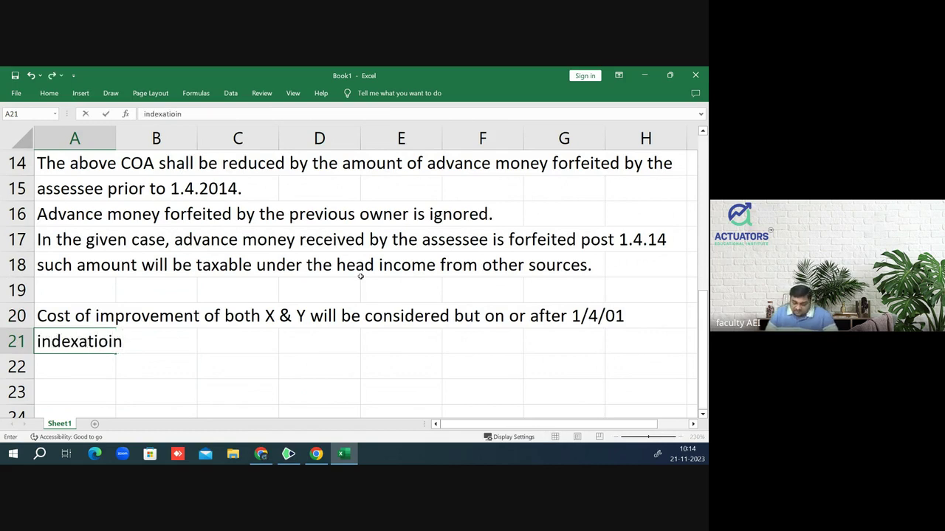
key(BackSpace)
key(BackSpace)
text(n )
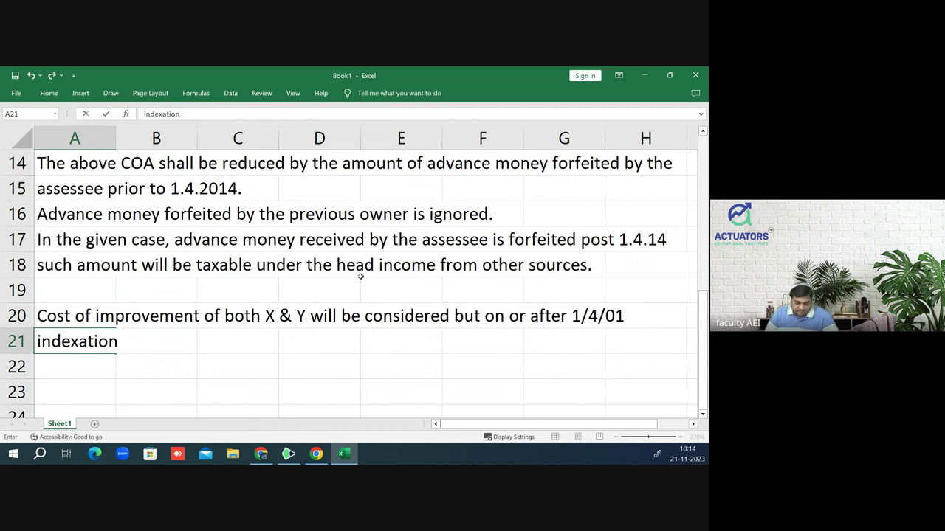
text(can )
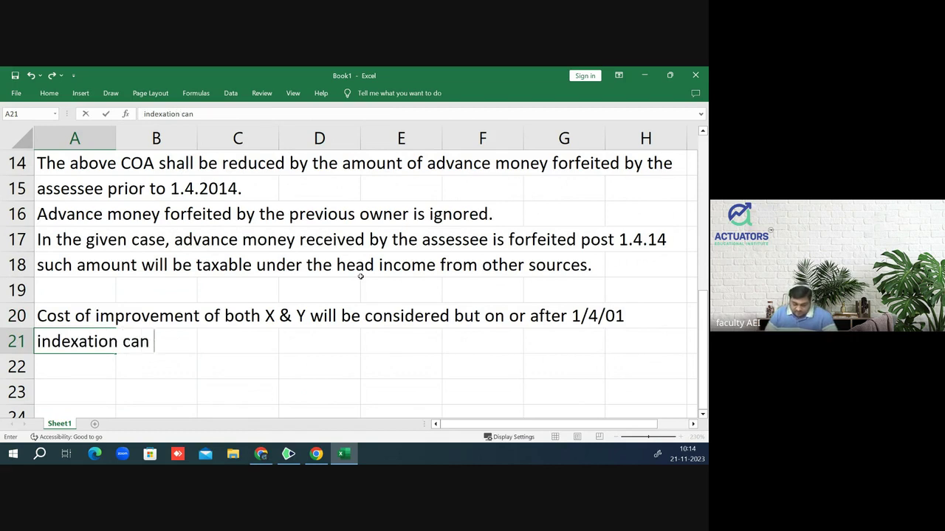
text(be done w)
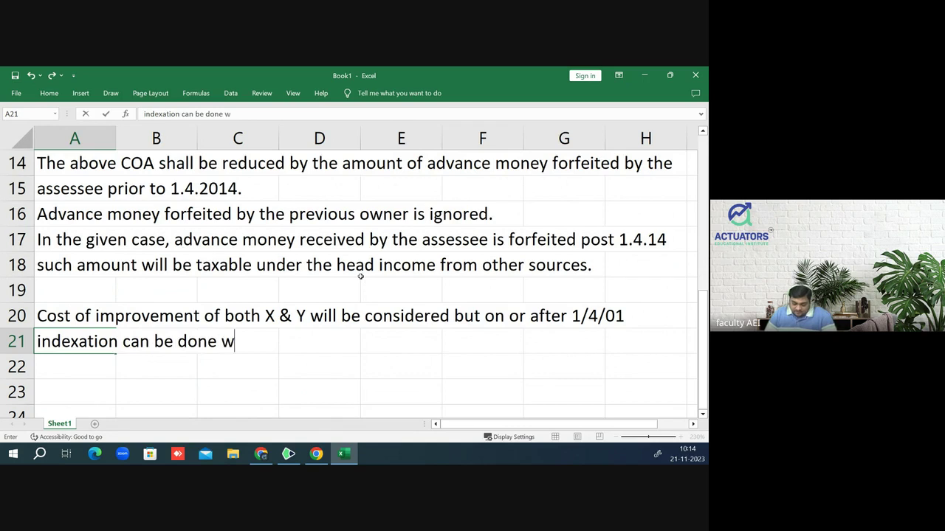
text(.r.t. )
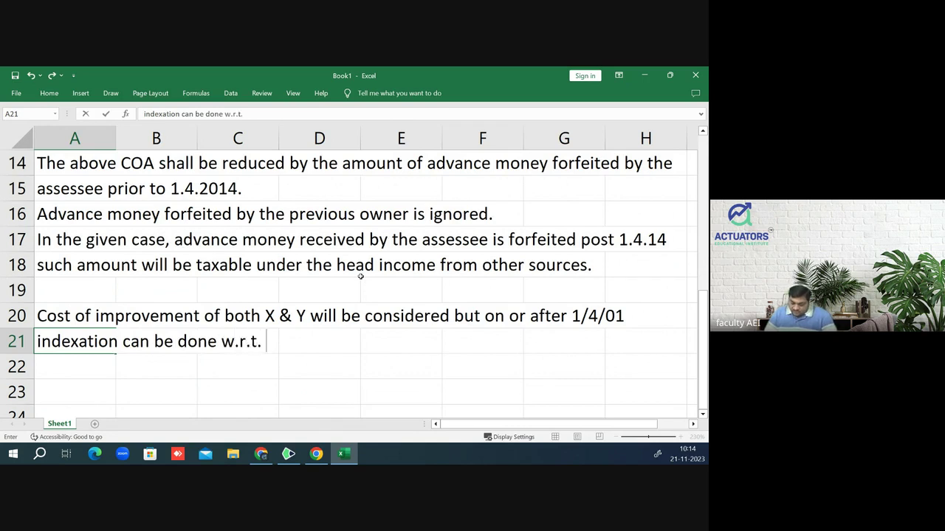
text(previous )
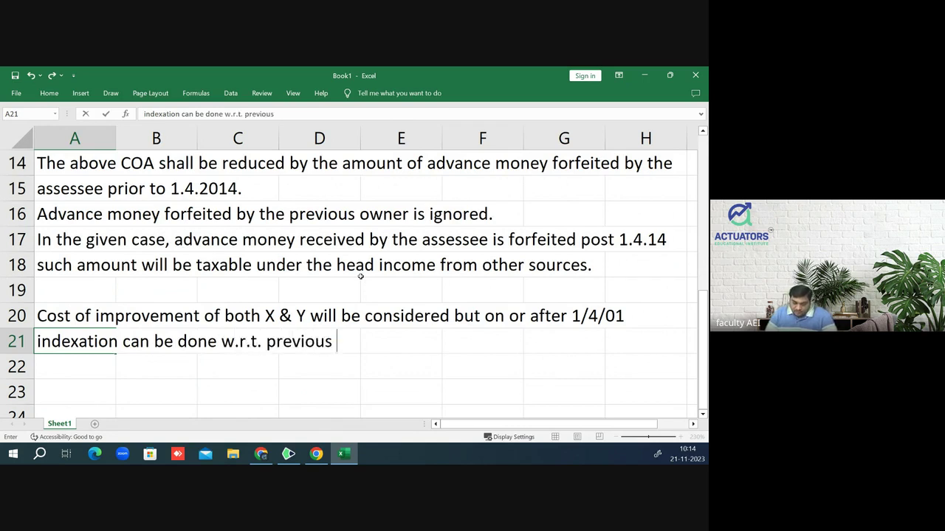
text(owner.)
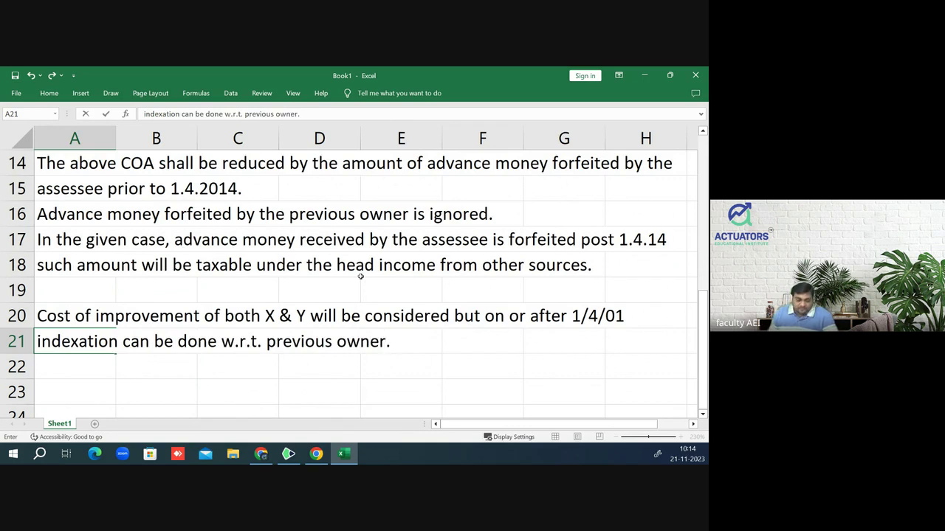
key(Return)
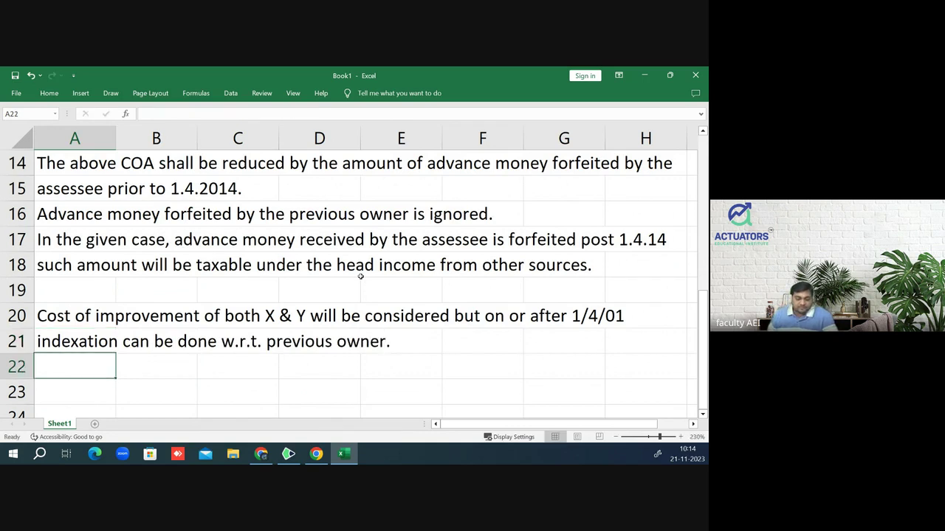
key(Up)
key(Up)
key(Up)
key(Up)
key(Up)
key(Up)
key(Up)
key(Up)
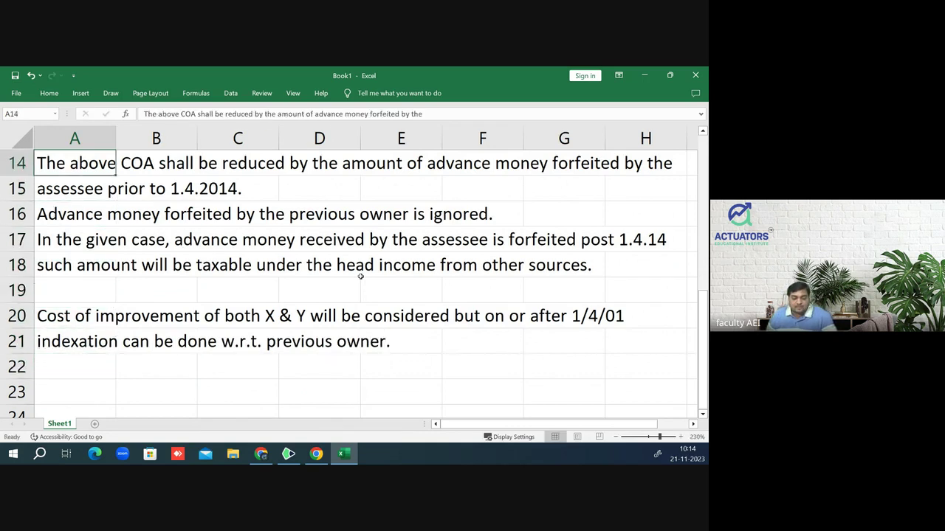
key(Up)
key(Up)
key(Up)
key(Up)
key(Up)
key(Up)
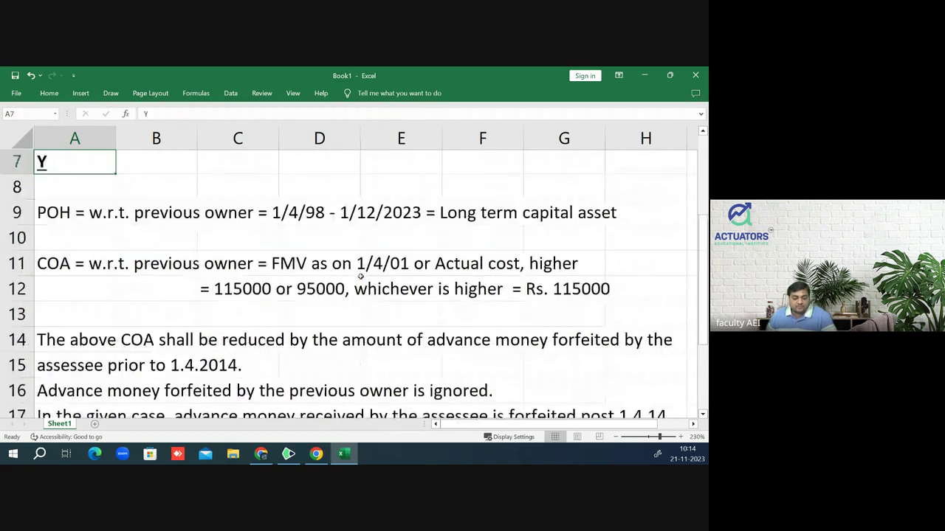
key(Down)
key(Down)
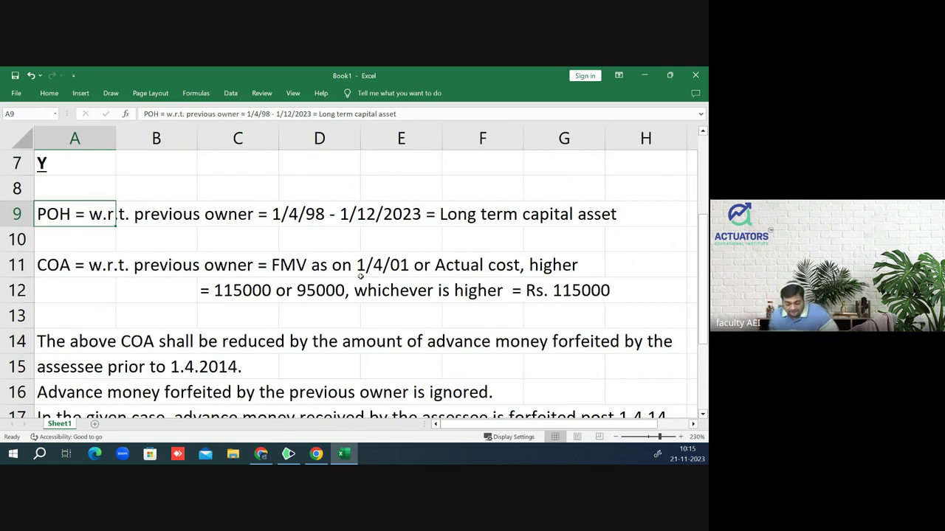
key(Down)
key(Down)
key(Down)
key(Down)
key(Down)
key(Down)
key(Down)
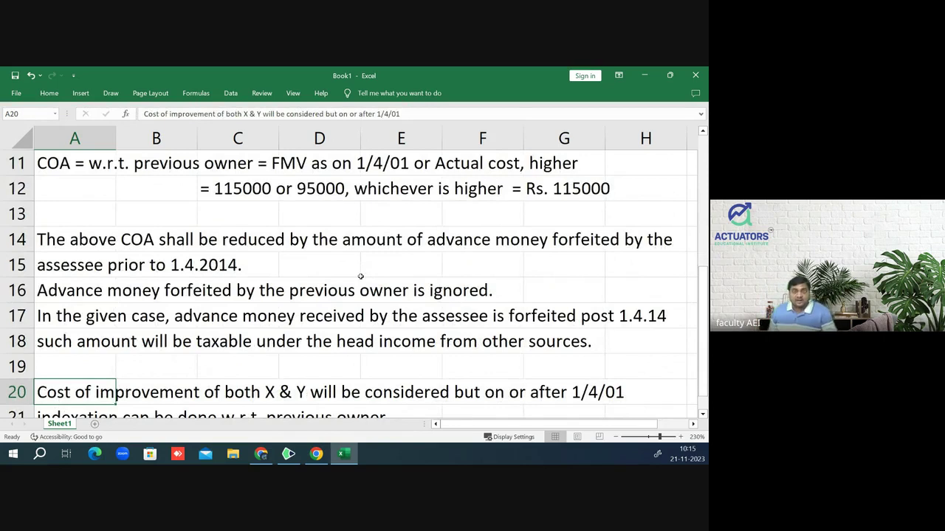
key(Down)
key(Down)
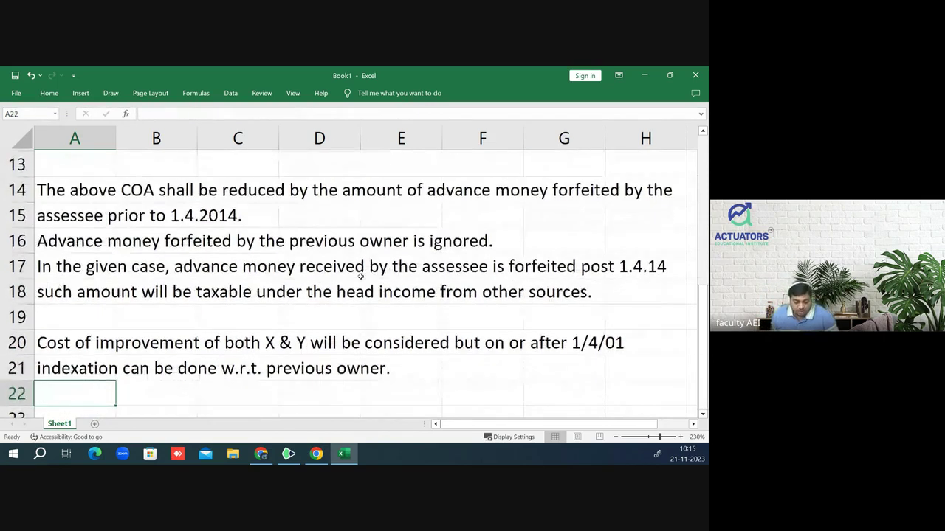
key(Down)
key(Down)
key(Down)
key(Down)
key(Down)
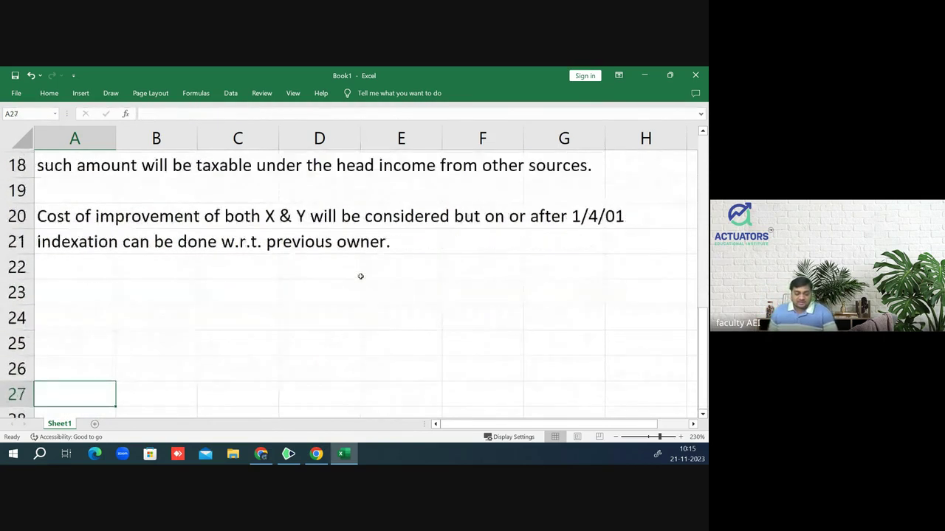
key(Down)
key(Down)
key(Up)
key(Up)
key(Up)
key(Up)
key(Up)
key(Up)
key(Down)
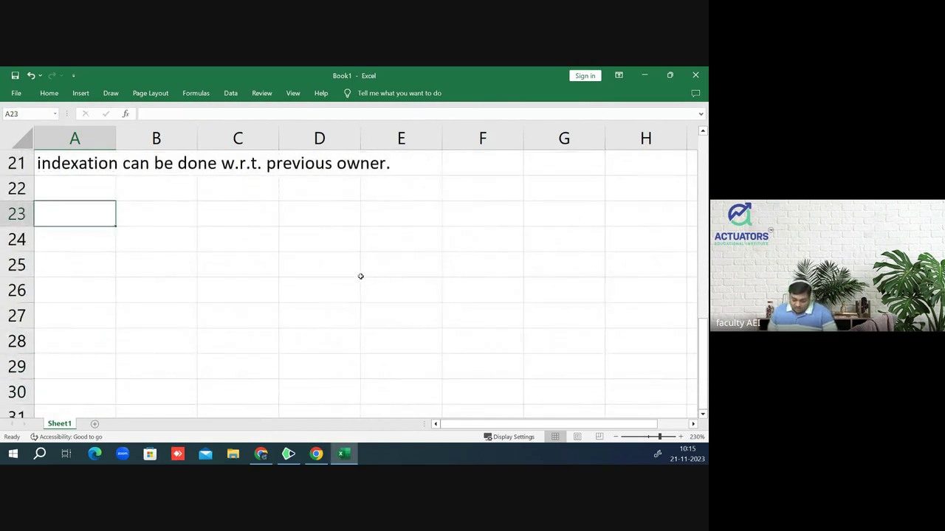
- Enter headings Particulars in A23 and Amount Rs in E23, and label A24 FVC
text(Particula)
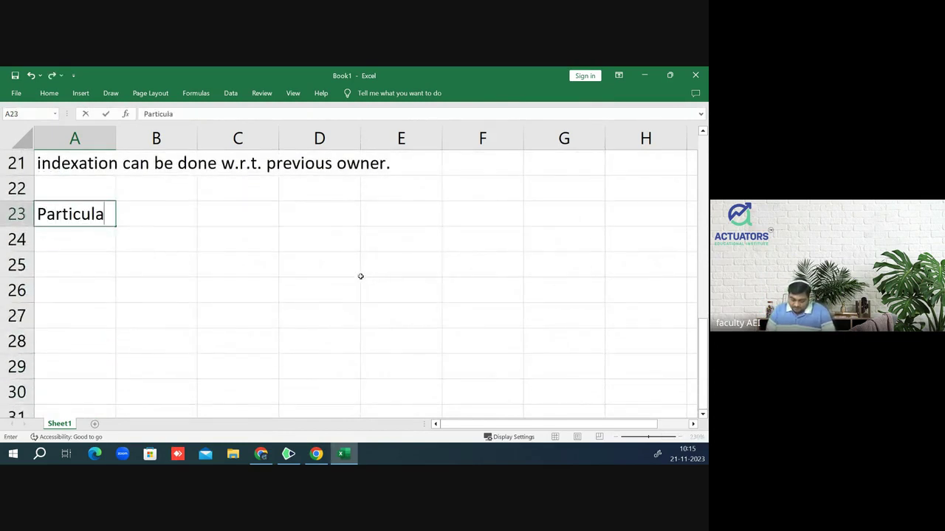
text(rs)
key(Tab)
key(Right)
key(Right)
key(Right)
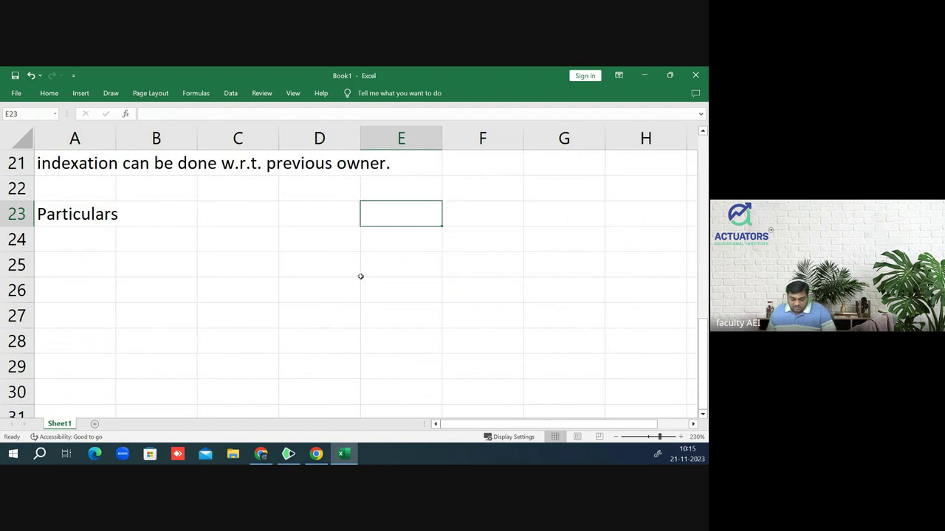
text(Amount )
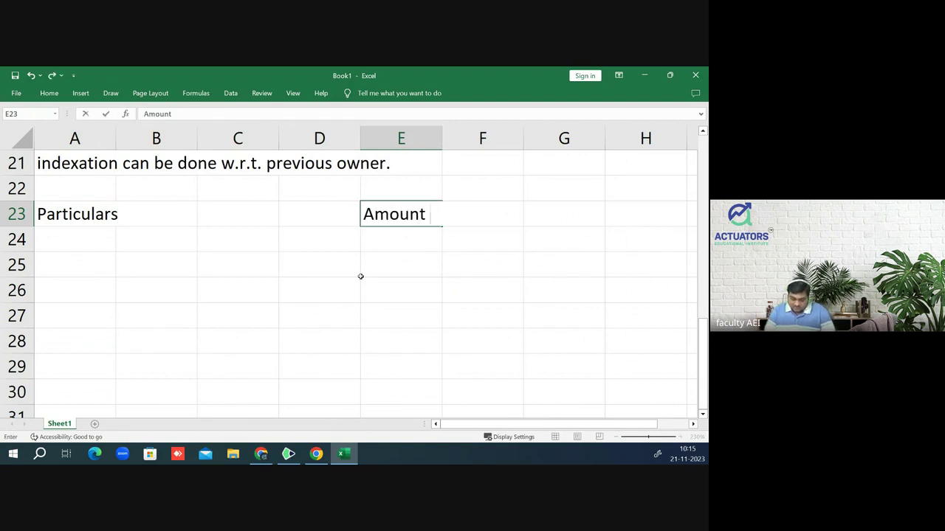
text(Rs.)
key(Return)
key(Left)
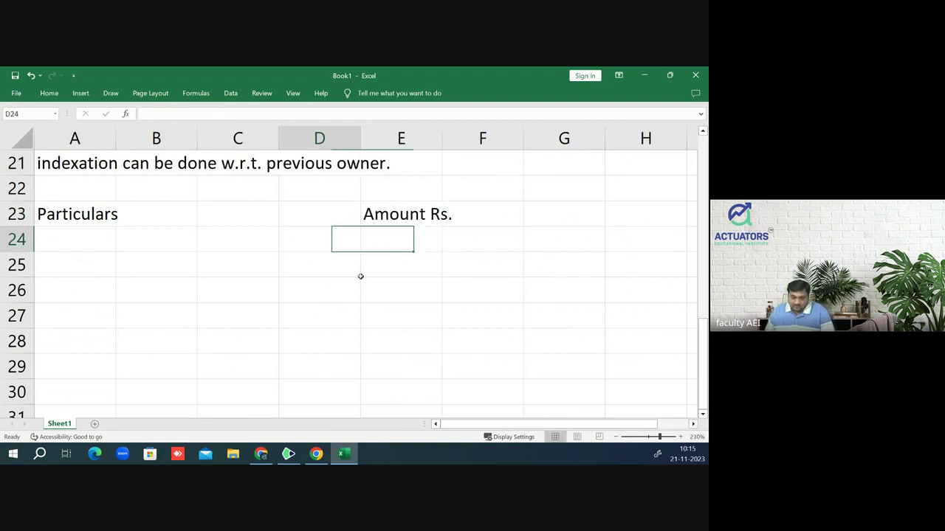
key(Left)
key(Left)
key(Left)
text(FVC)
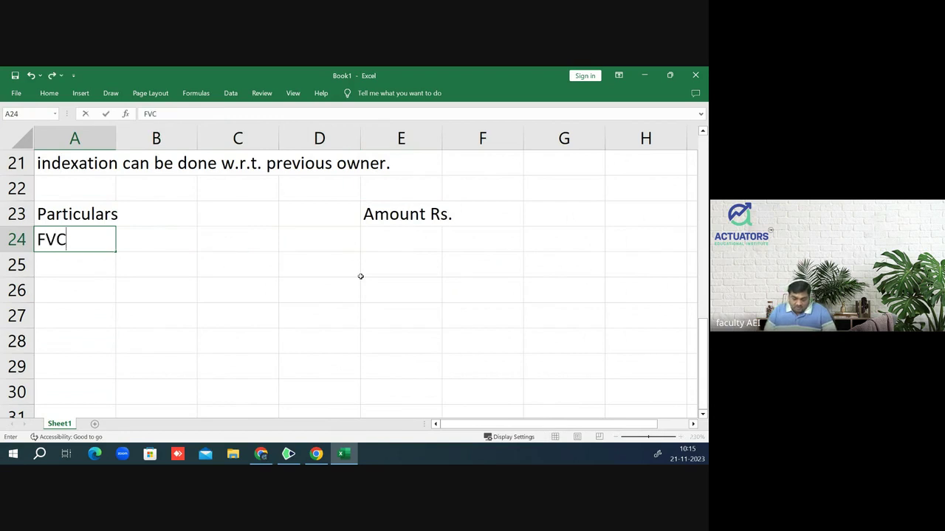
key(Return)
- Bold and underline the row 23 headings, then check the sale price in the question PDF
key(Up)
key(Up)
key(shift+Right)
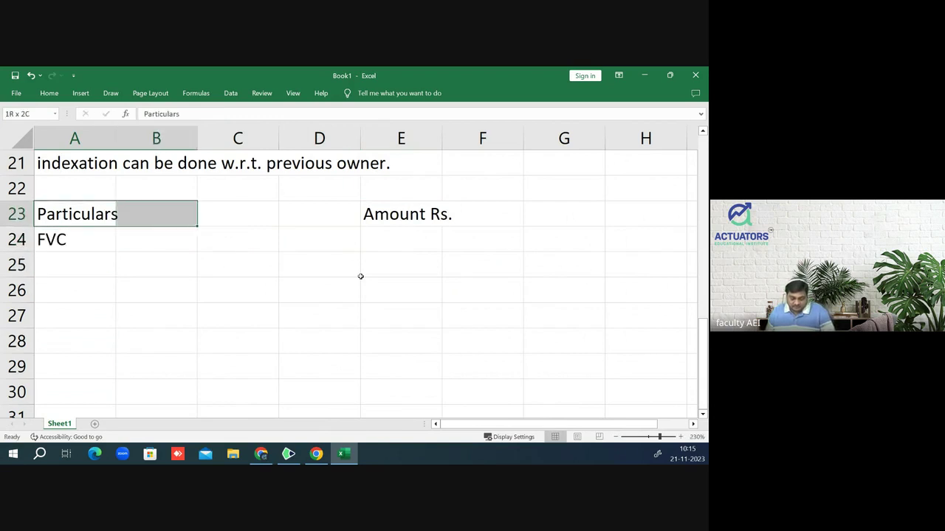
key(shift+Right)
key(shift+Right)
key(shift+Right)
key(ctrl+b)
key(ctrl+u)
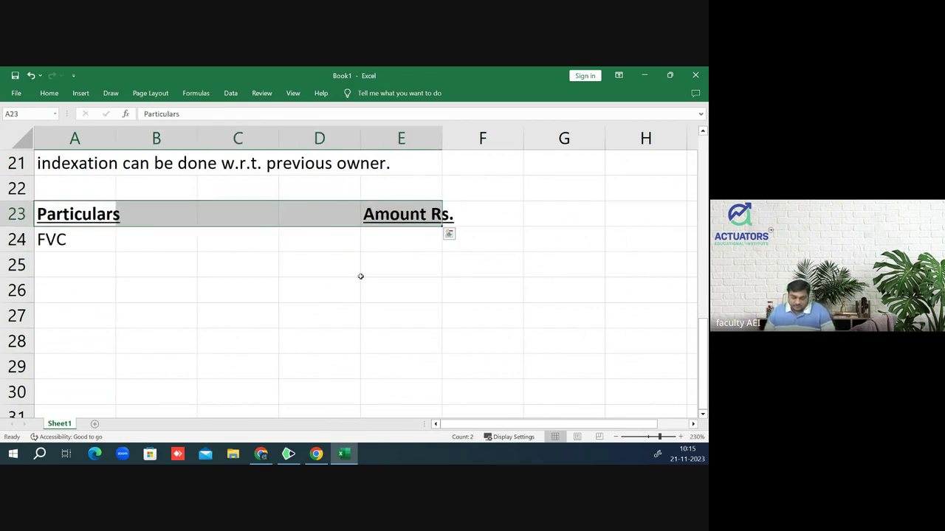
key(Down)
key(Right)
key(Right)
key(Right)
key(Right)
key(alt+Tab)
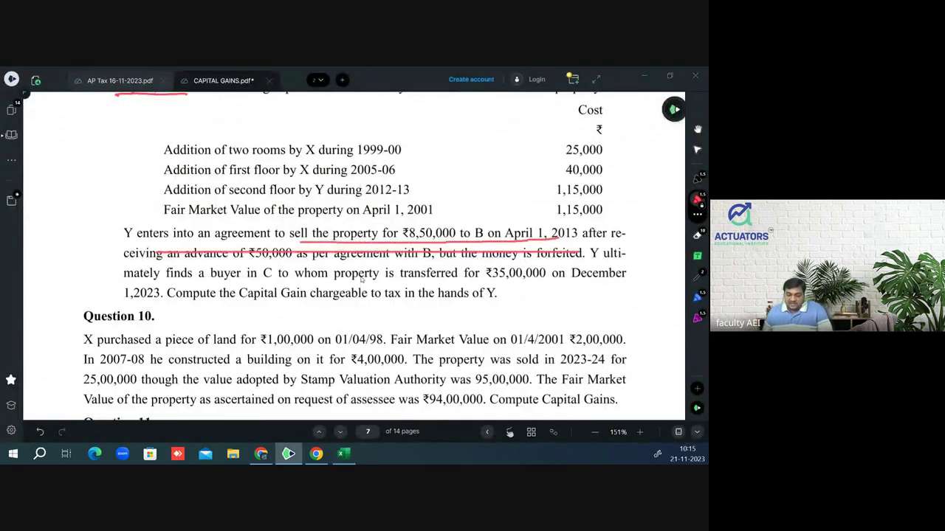
key(alt+Tab)
- Enter FVC 3500000 in E24 and 'Less: expenses for transfer' with 0 in row 25
text(3500000)
key(Return)
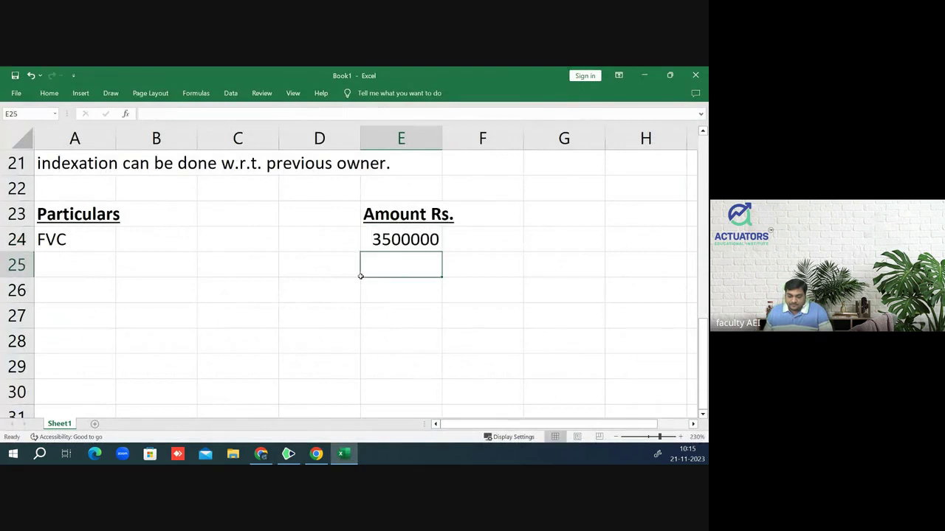
key(Left)
key(Left)
key(Left)
key(Left)
text(L)
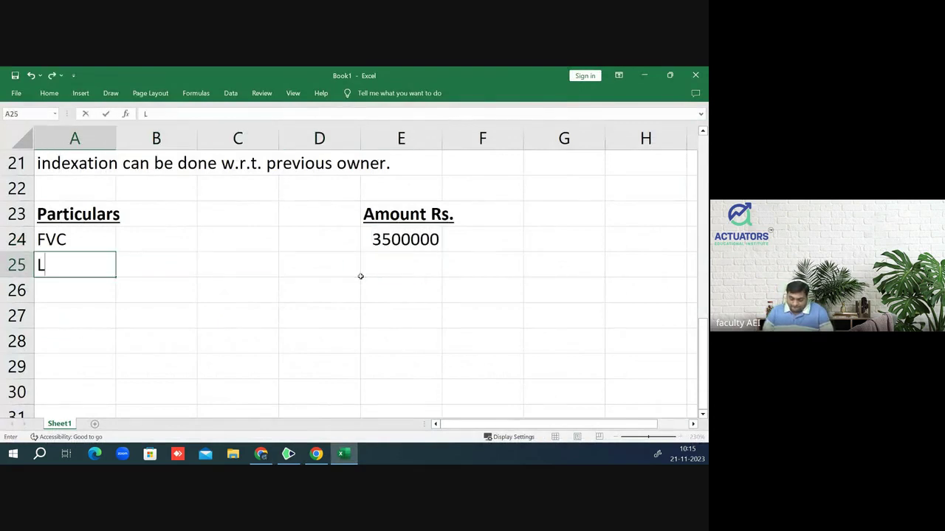
text(ess: expen)
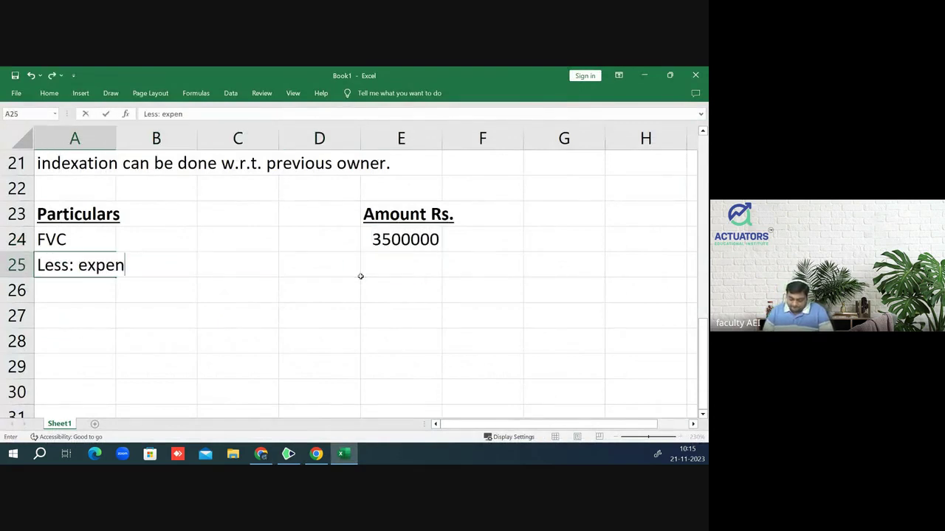
text(ses for t)
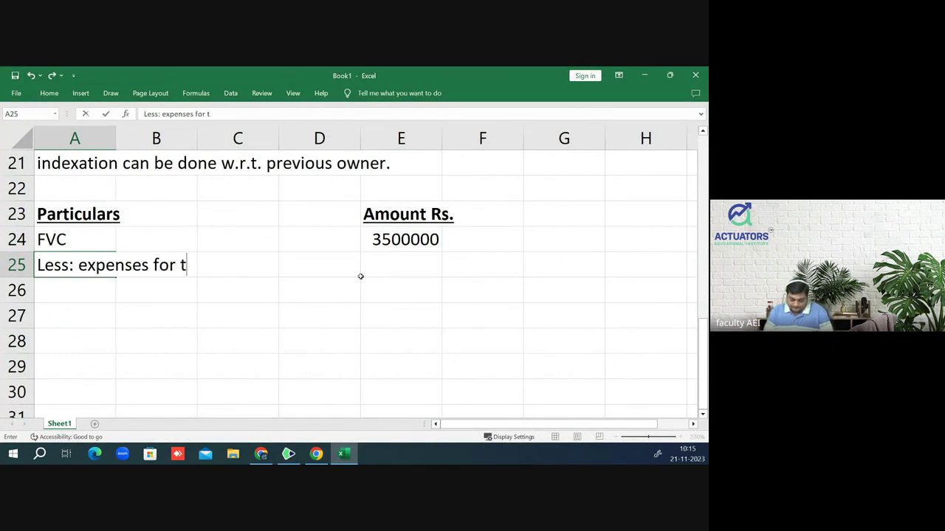
text(rasnfer)
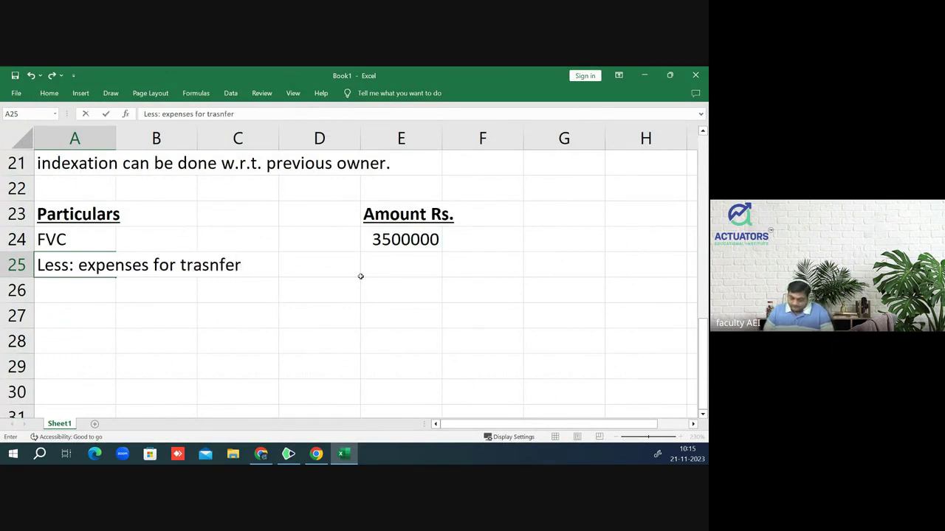
key(BackSpace)
key(BackSpace)
key(BackSpace)
key(BackSpace)
key(BackSpace)
text(nsfer)
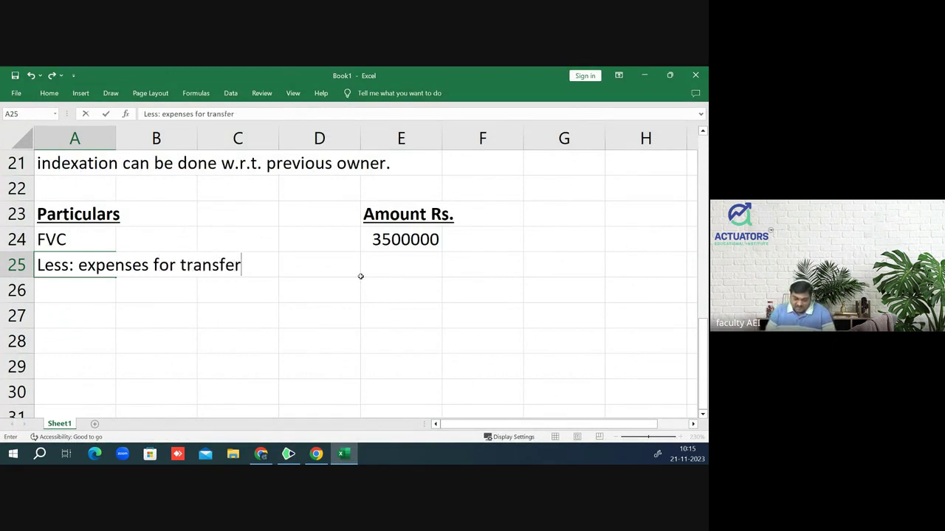
key(Right)
key(Right)
key(Right)
key(Right)
text(0)
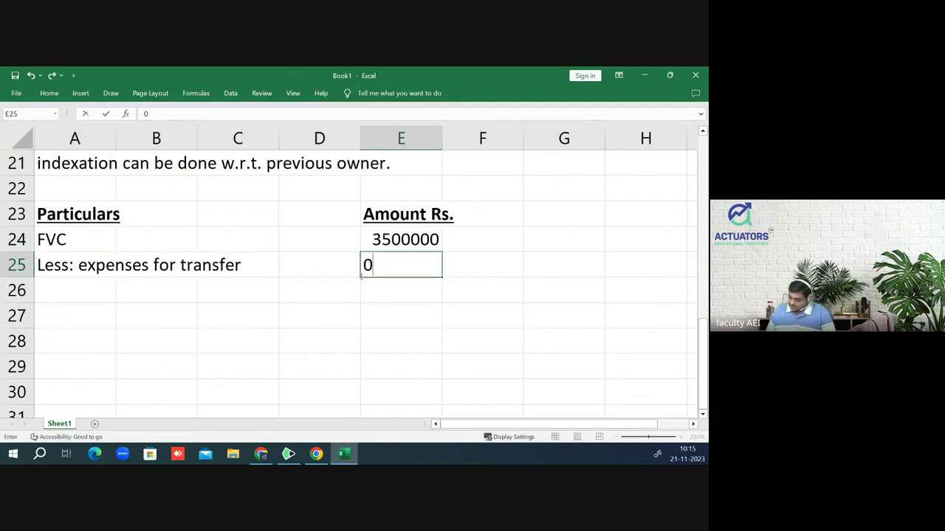
key(Return)
- Enter the net amount 3500000 in E26
key(Down)
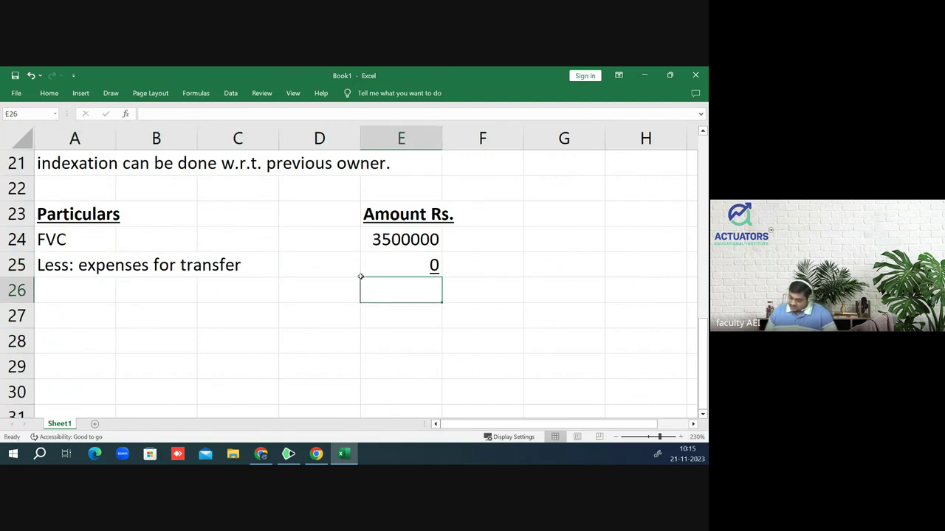
text(3500000)
key(Return)
key(Up)
key(Left)
key(Left)
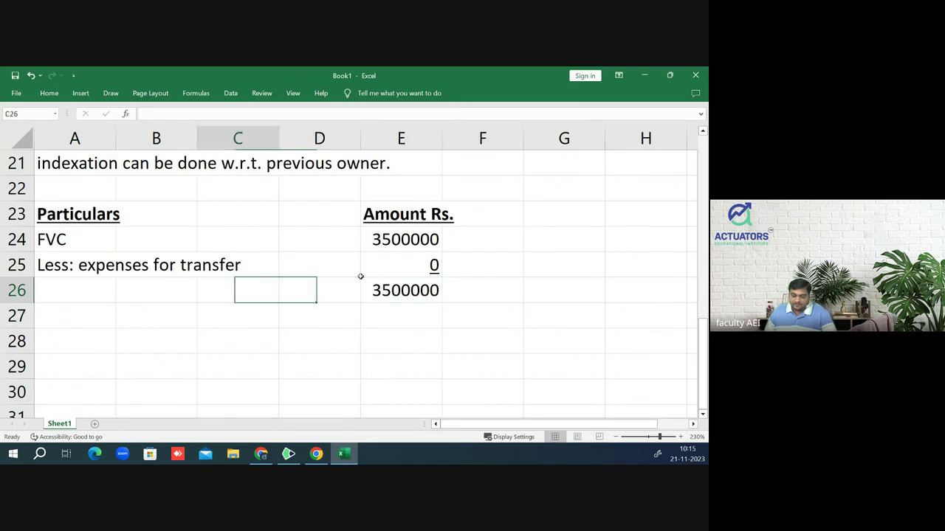
key(Left)
key(Left)
- Label A26 'Net sale consideration' and make row 26 bold
text(Net sa)
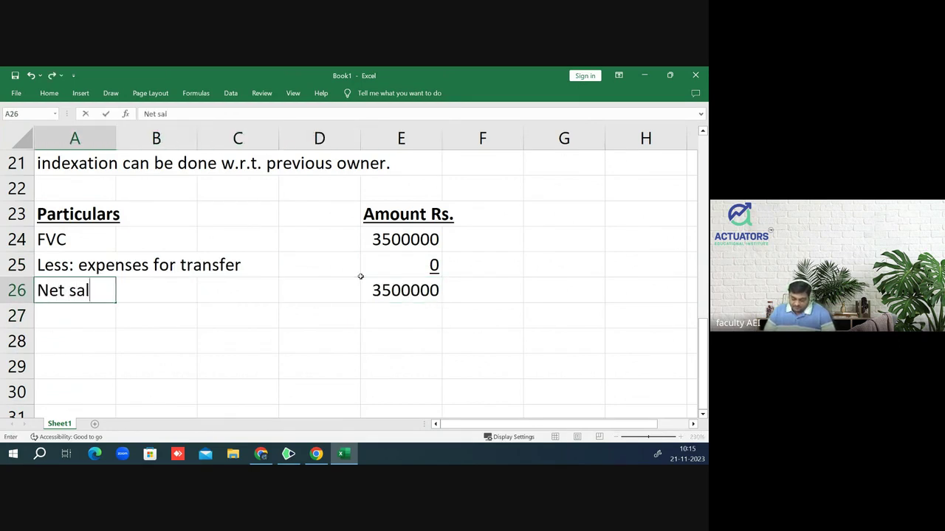
text(le com)
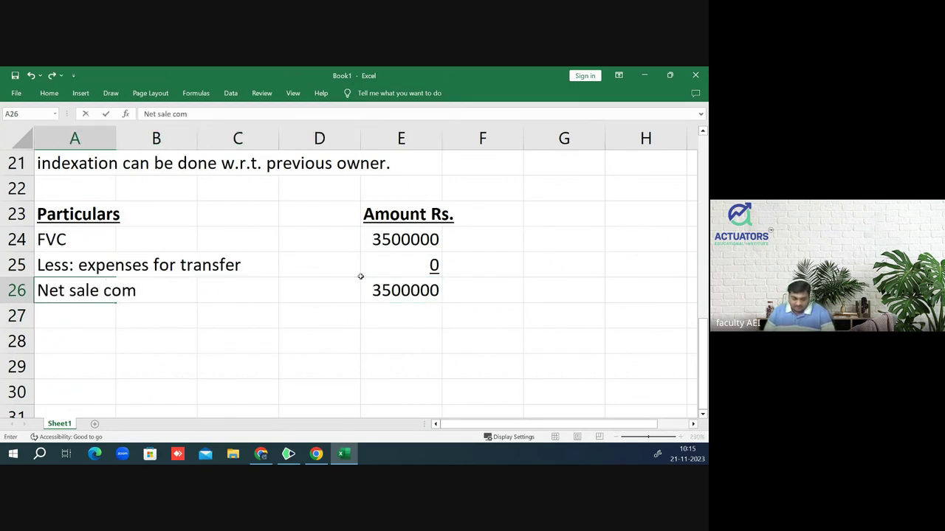
key(BackSpace)
text(nsidr)
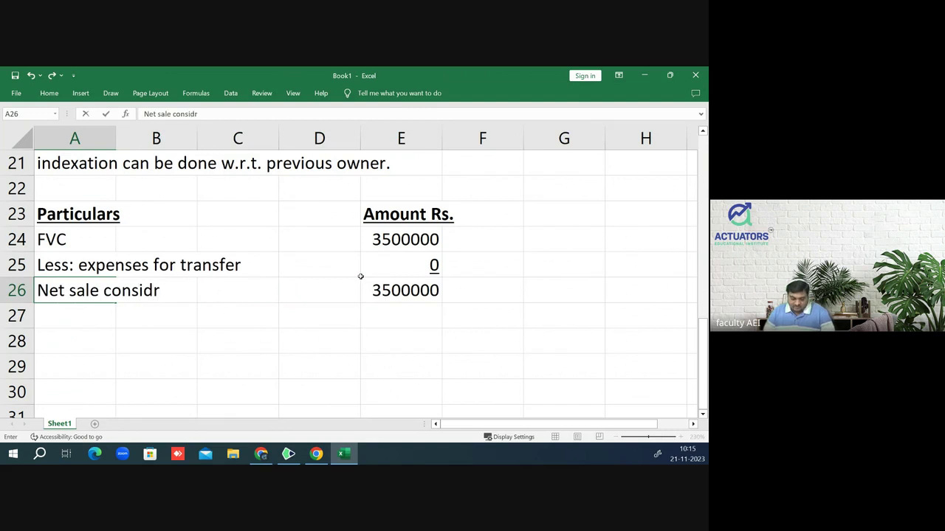
key(BackSpace)
text(era)
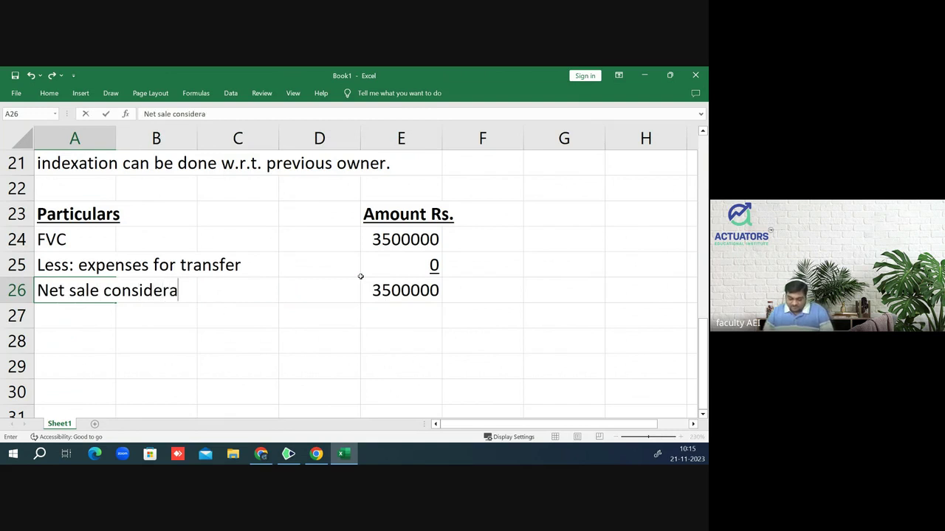
text(tion)
key(Return)
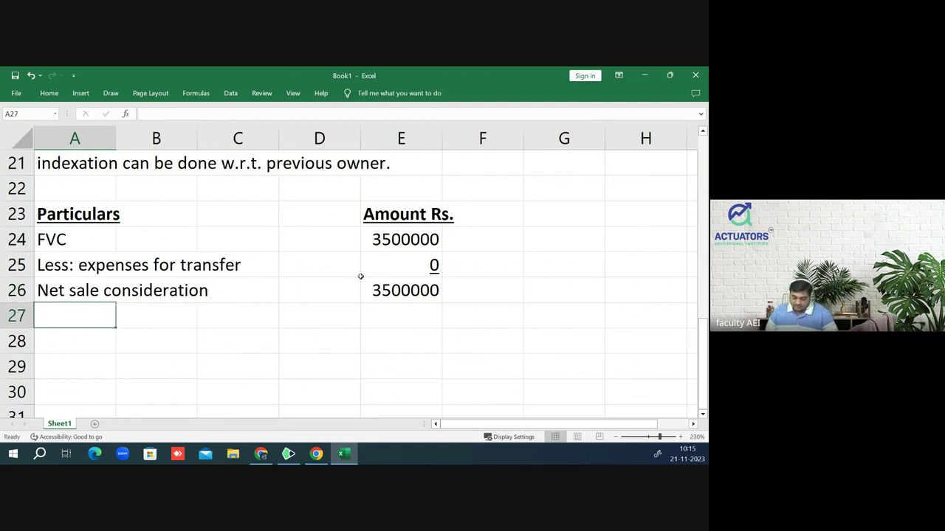
key(Up)
key(shift+Right)
key(shift+Right)
key(shift+Right)
key(shift+Right)
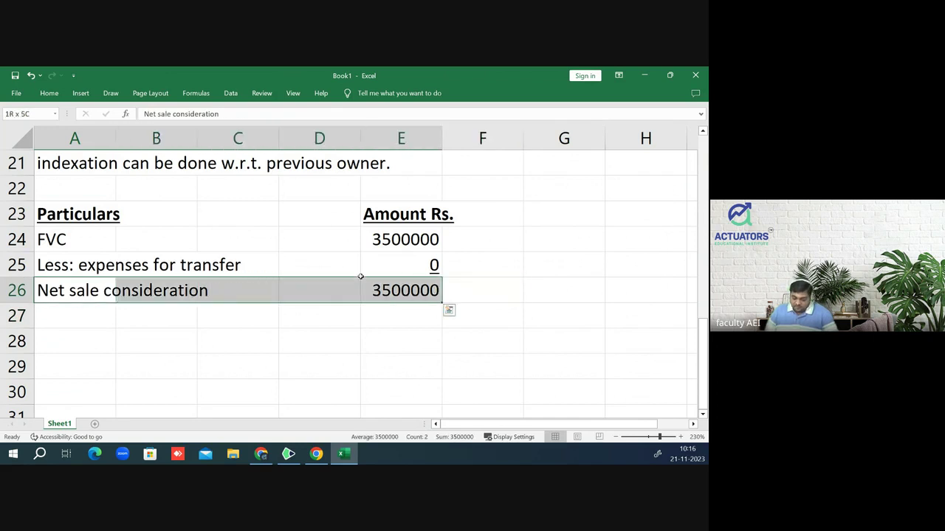
key(ctrl+b)
- Add 'Less: ICOA' in A28, then check the figures in the question PDF
key(Down)
key(Down)
text(L)
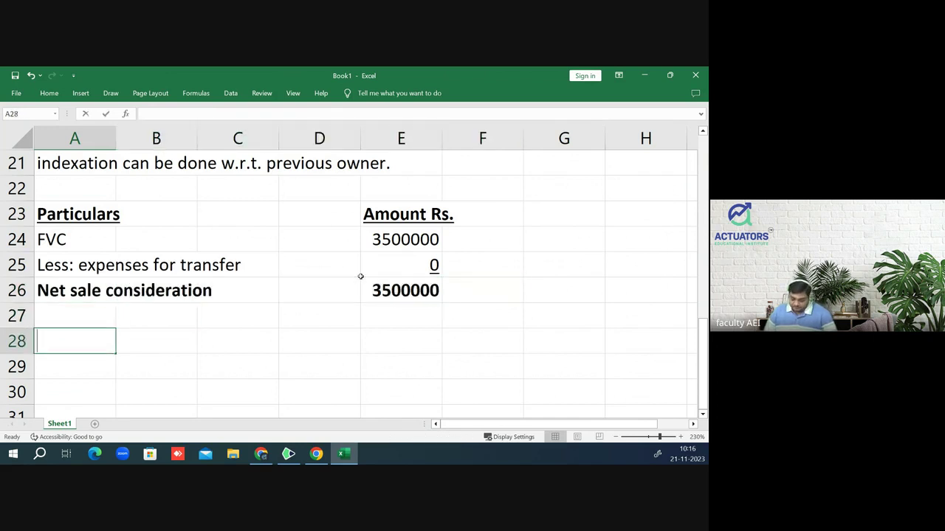
text(ess: I)
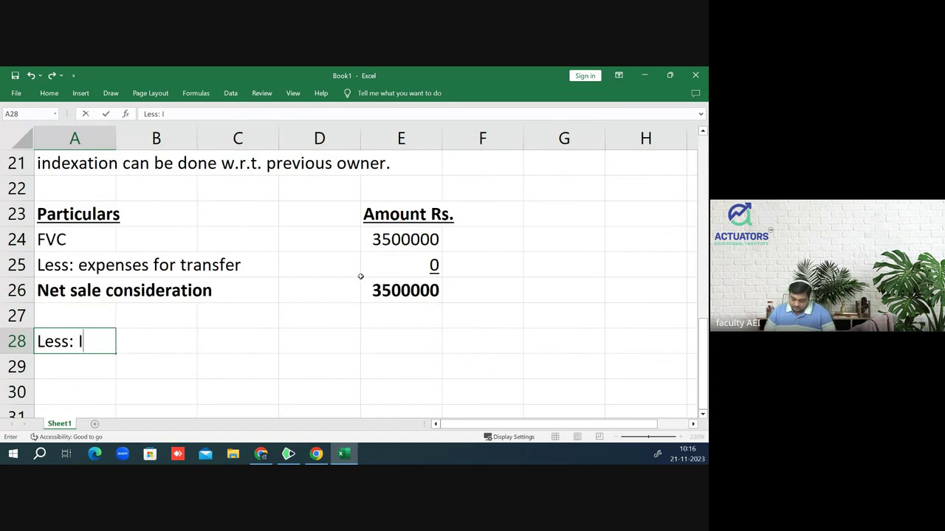
text(COA)
key(Return)
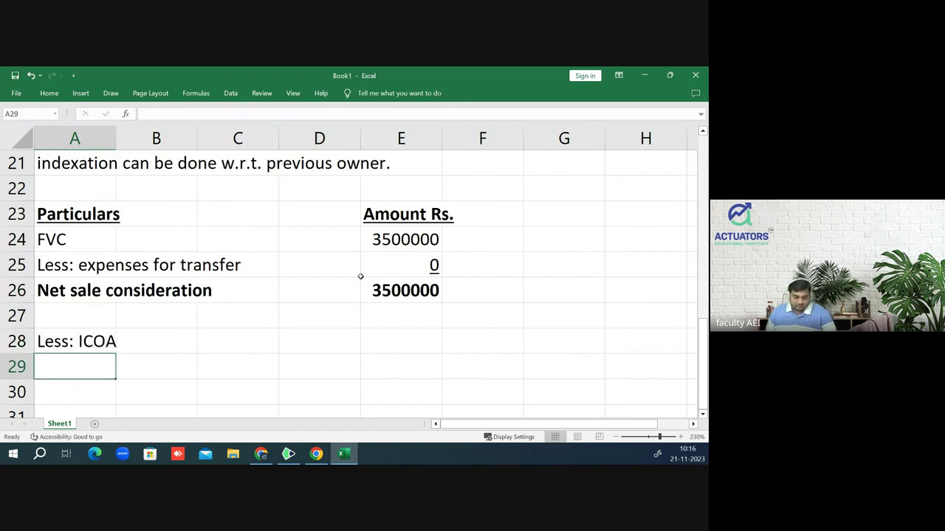
key(alt+Tab)
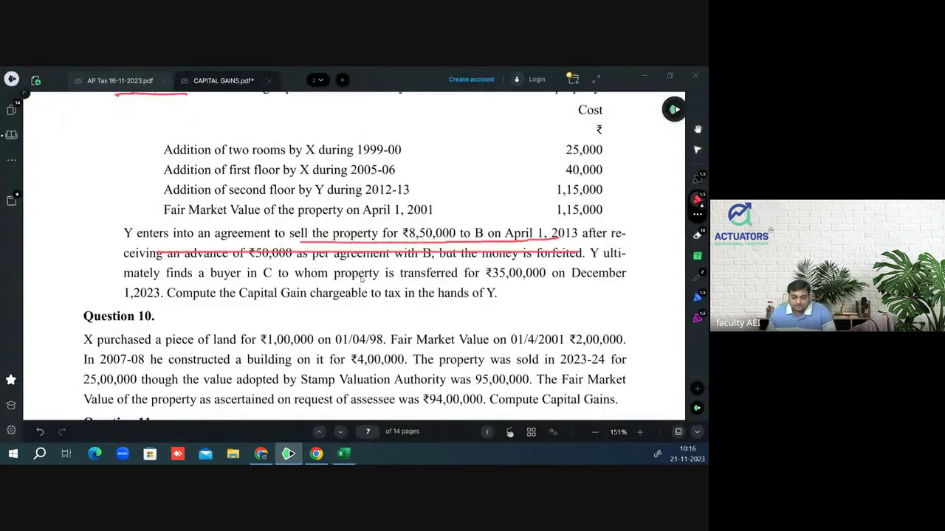
scroll(361, 279, up, 1)
scroll(361, 278, up, 1)
- Enter the working (115000*348/100) in A29 and =-115000*348/100, giving -400200, in E29
key(alt+Tab)
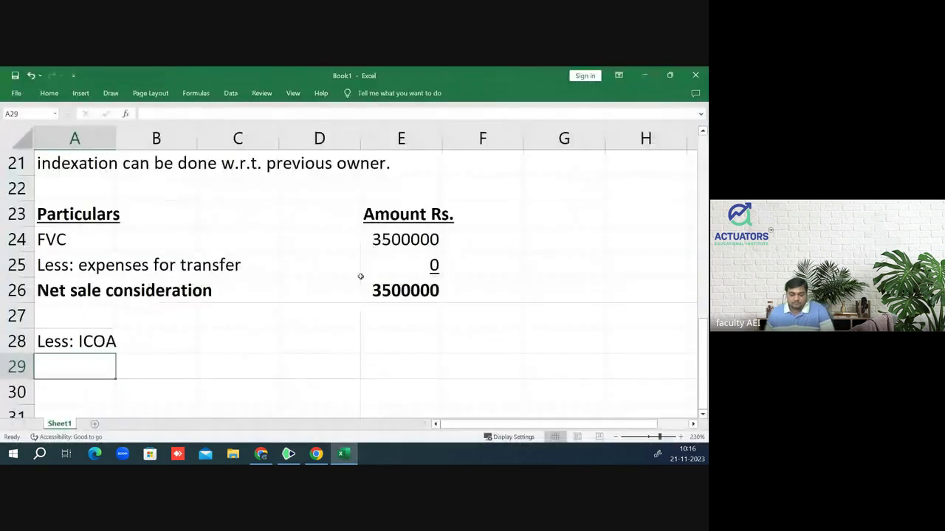
text(()
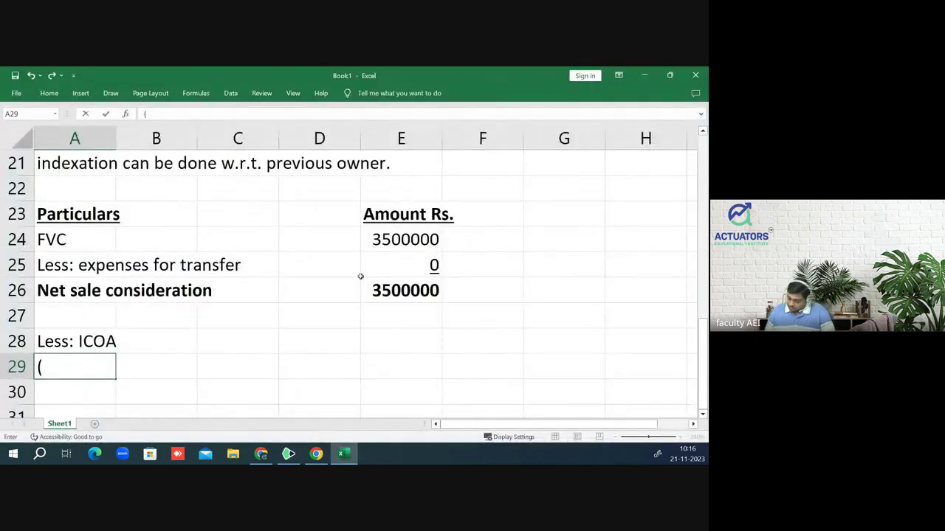
text(115000*)
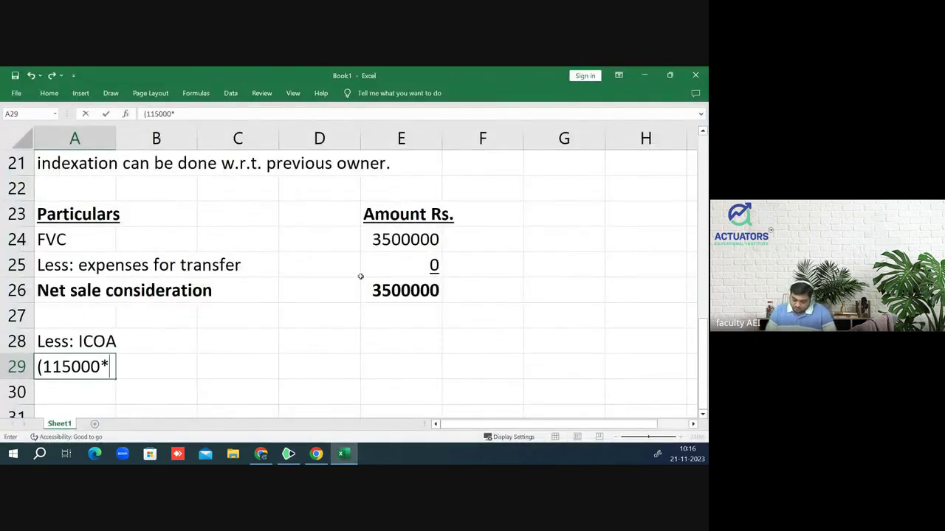
text(348/)
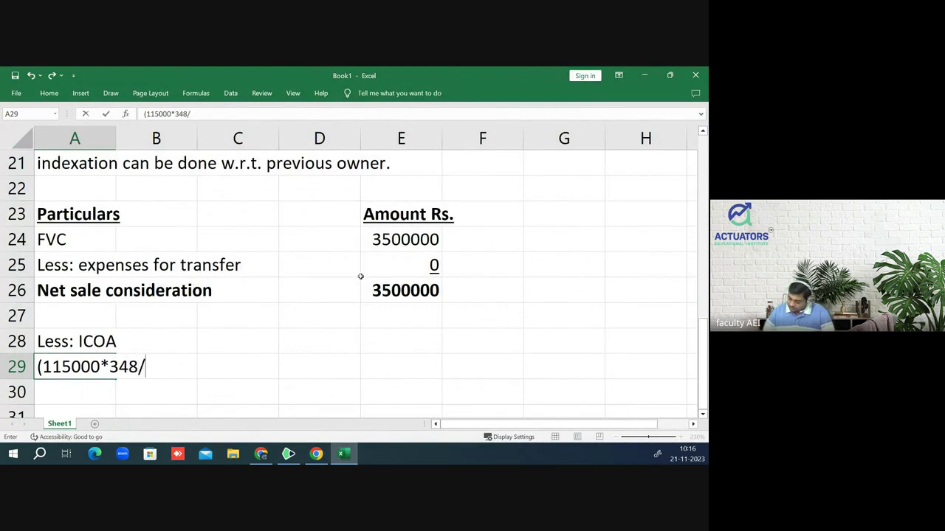
text(100))
key(Return)
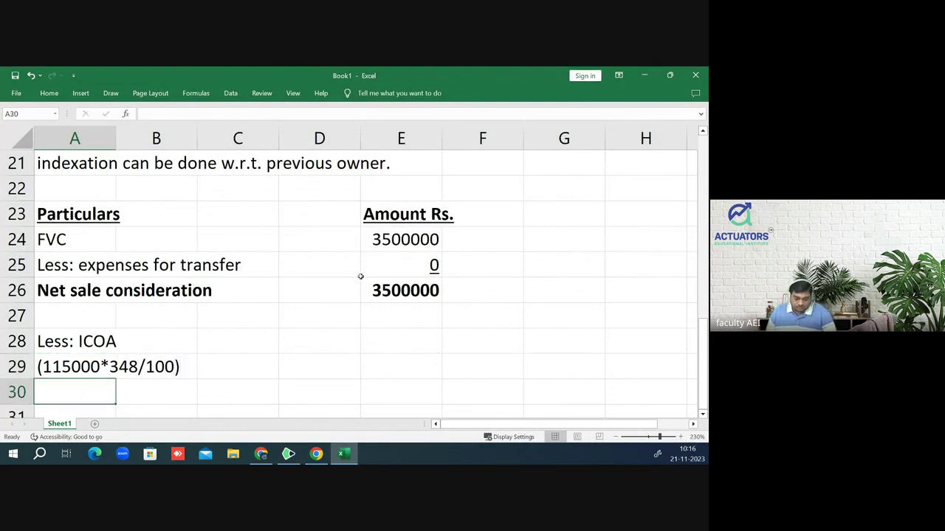
key(Up)
key(Up)
key(Right)
key(Right)
key(Right)
key(Right)
key(Right)
key(Down)
key(Left)
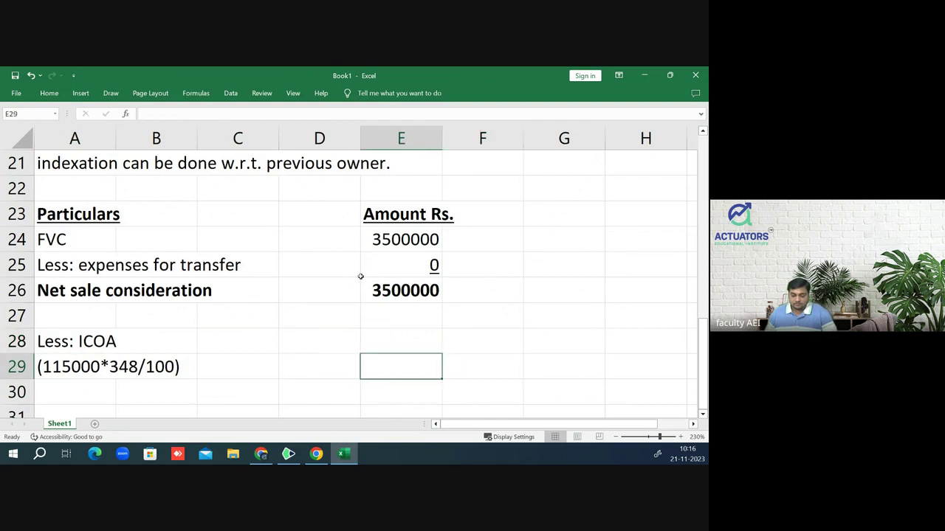
text(=-11)
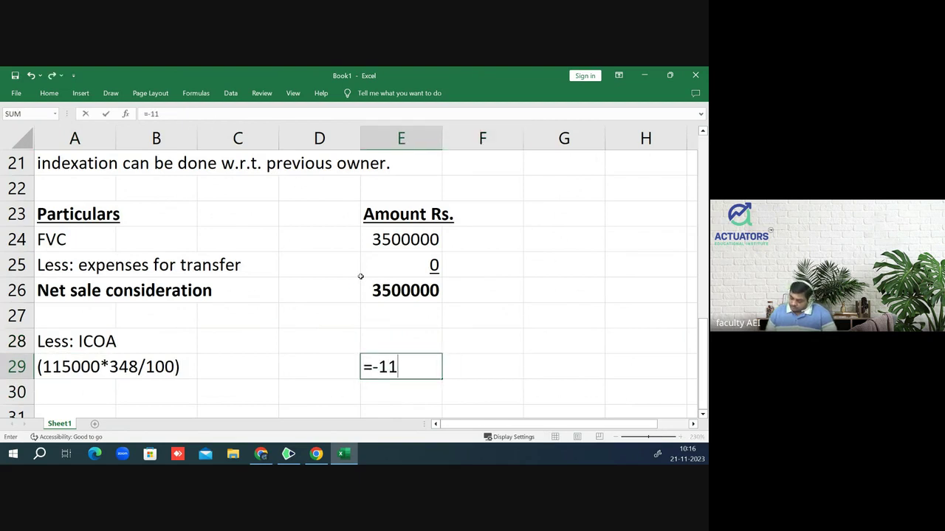
text(5000*3)
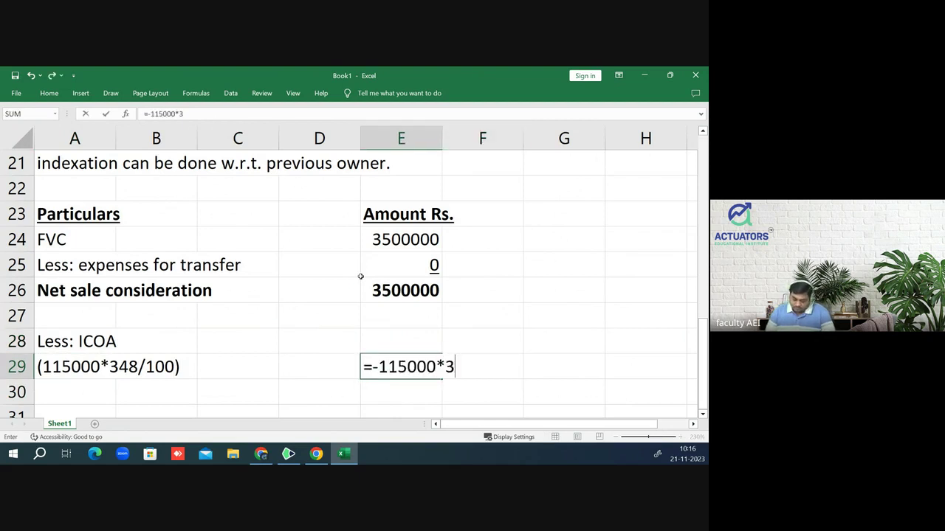
text(48/)
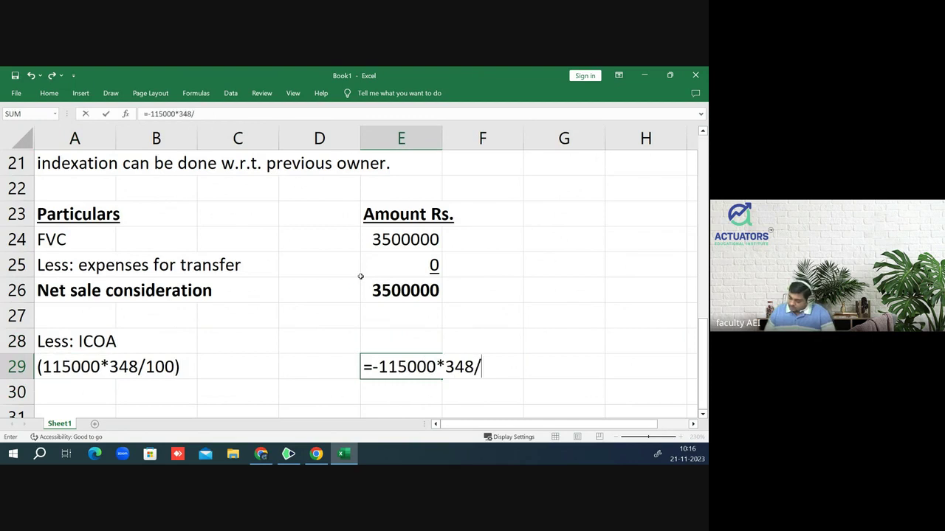
text(100)
key(Return)
key(Left)
key(Left)
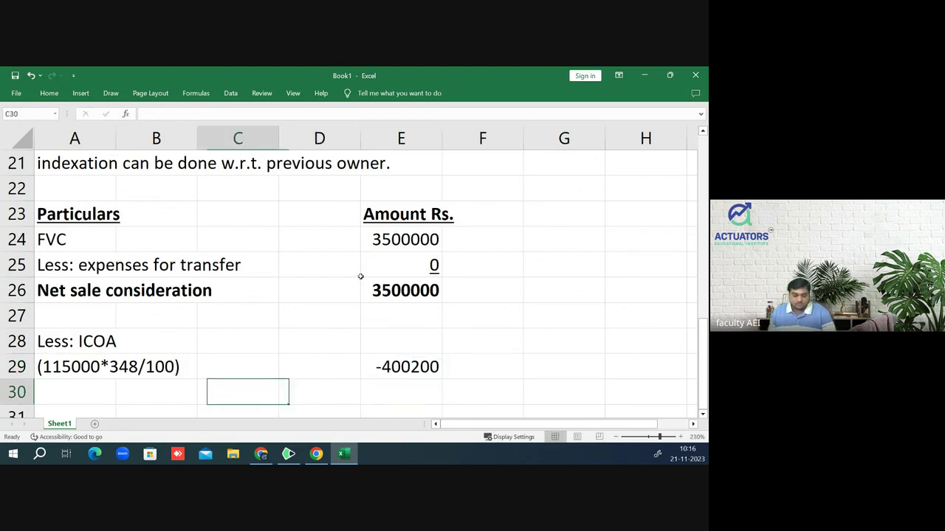
key(Left)
key(Left)
- Add an ICOM label in A31, bold and underline 'Less: ICOA', and bold ICOM
key(Down)
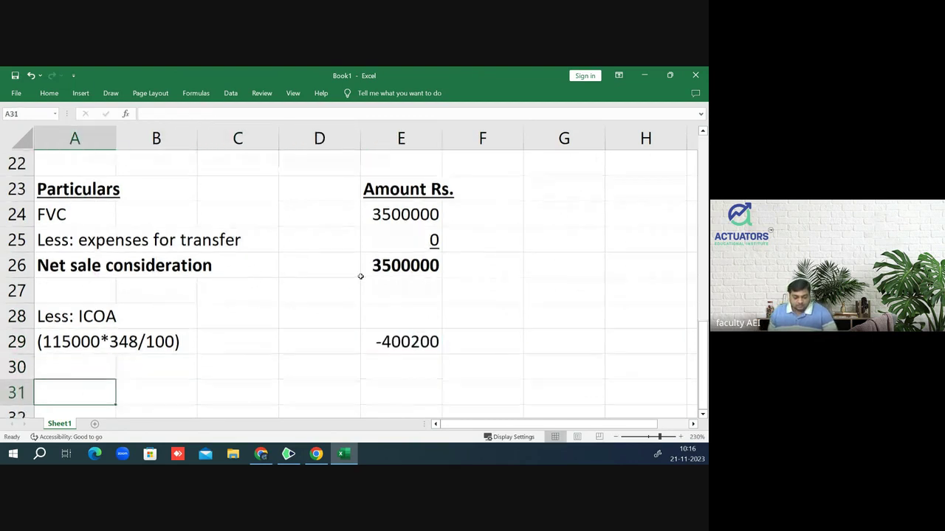
text(ICON)
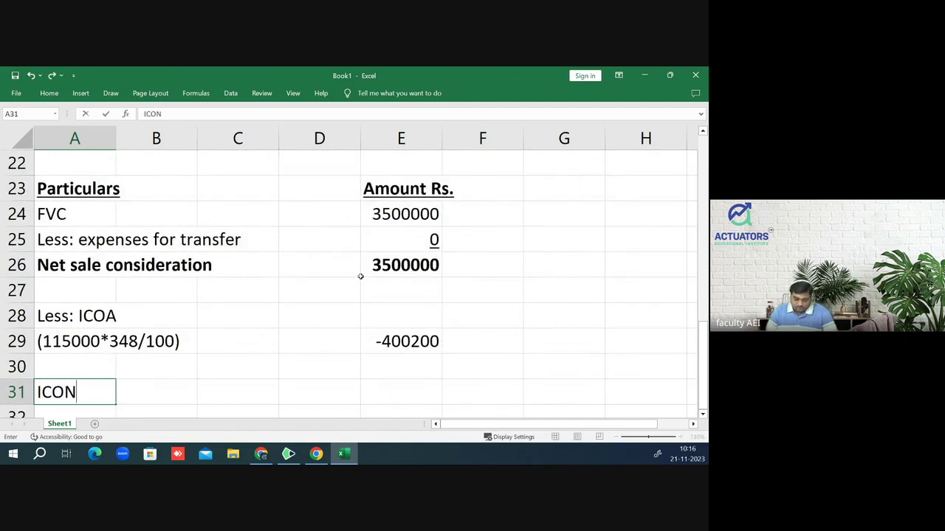
key(BackSpace)
text(M)
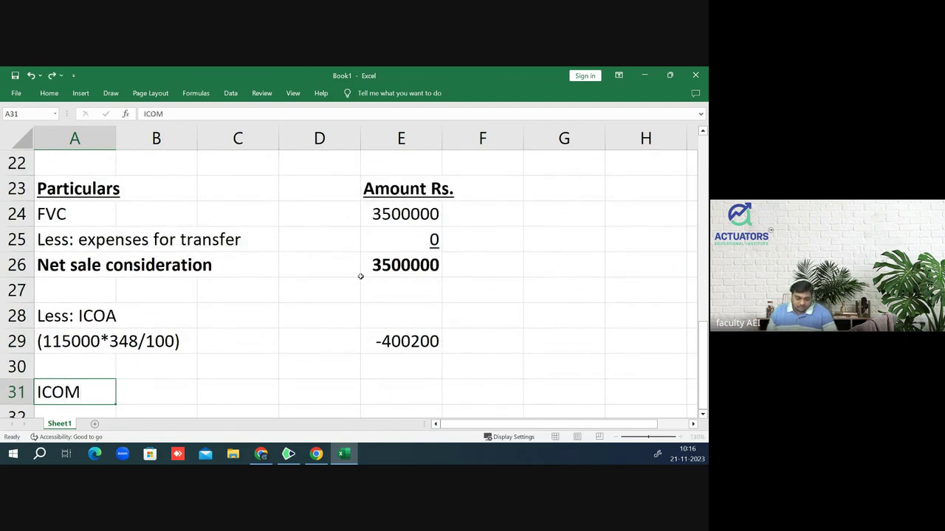
key(Return)
key(Up)
key(Up)
key(Up)
key(Up)
key(ctrl+b)
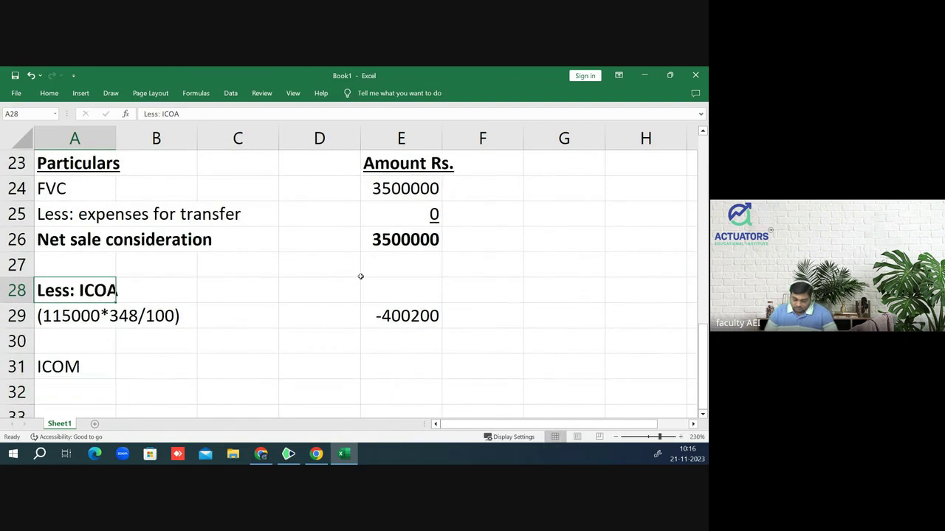
key(ctrl+u)
key(Down)
key(Down)
key(Down)
key(ctrl+b)
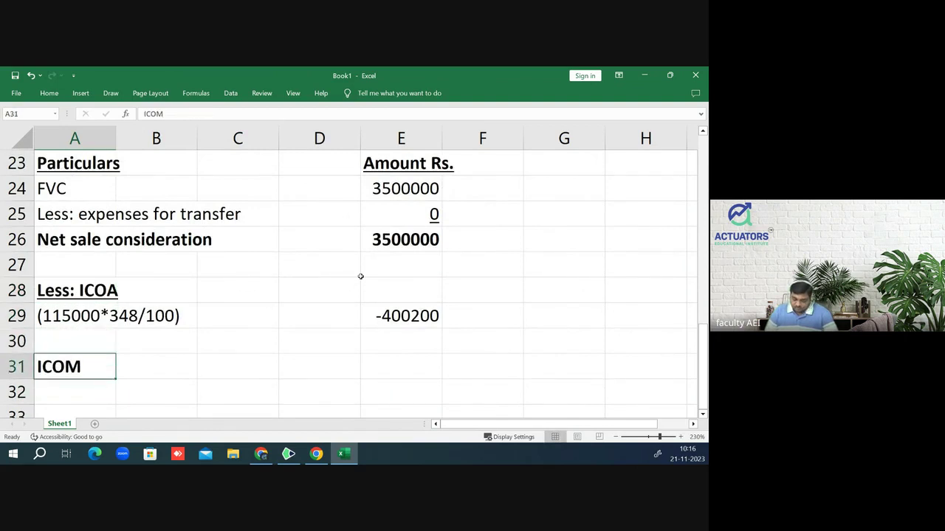
key(Down)
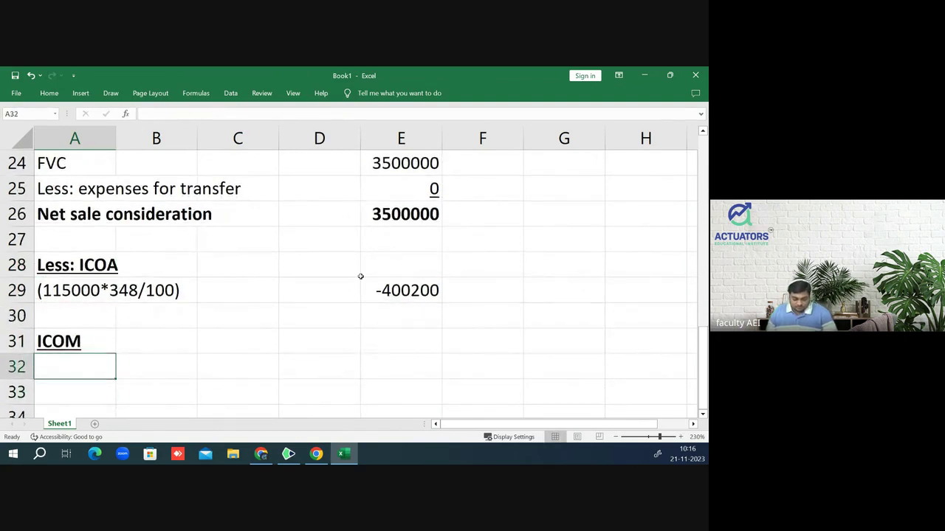
- Enter year 1999-00 in A32 and mark it 'ignored' in B32, checking the question PDF
key(alt+Tab)
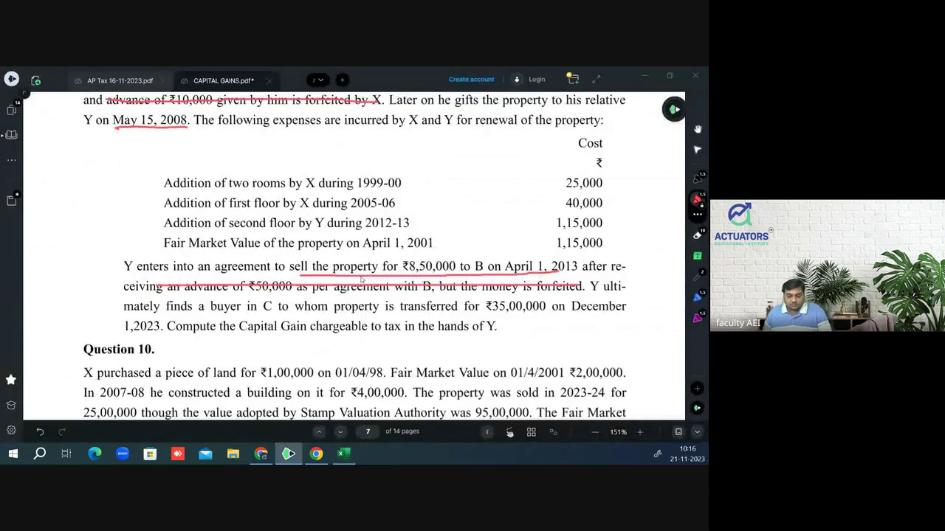
key(alt+Tab)
text(1999-)
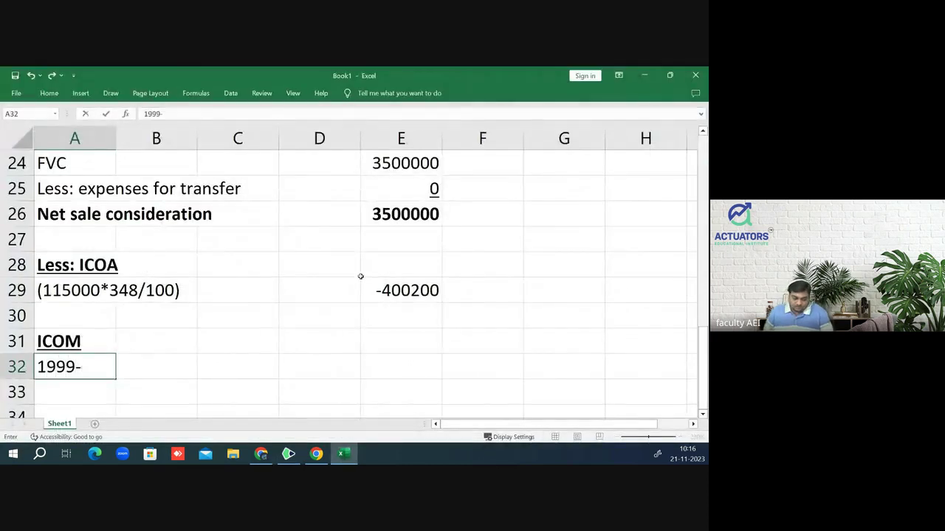
text(00)
key(Return)
key(Up)
key(Right)
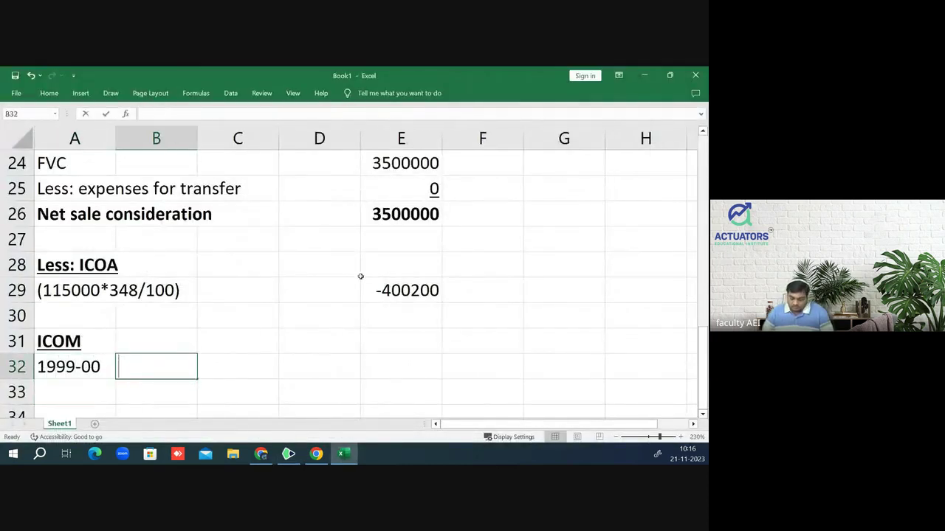
text(()
key(alt+Tab)
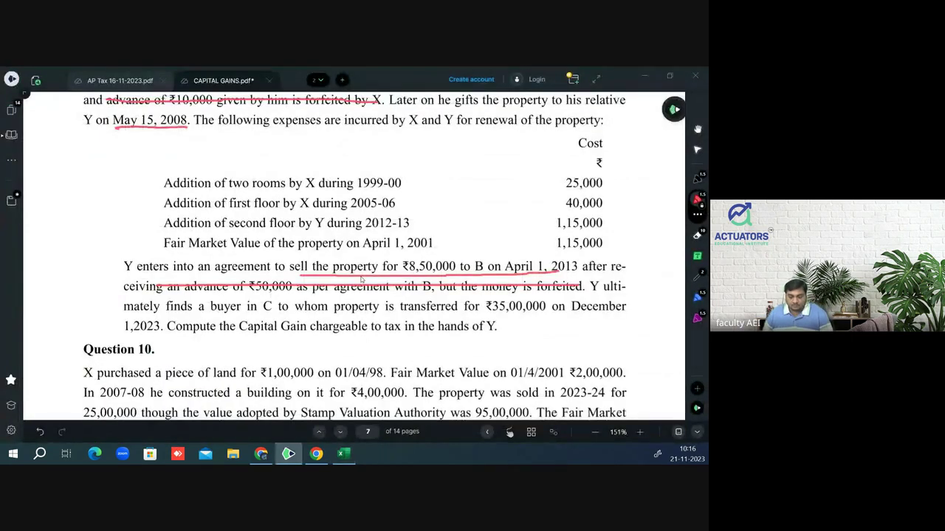
key(alt+Tab)
text(2)
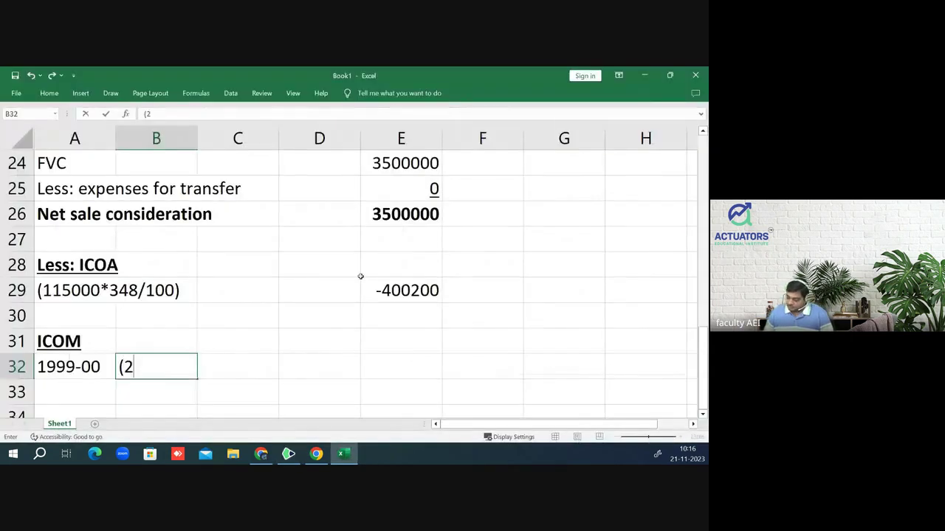
text(5000)
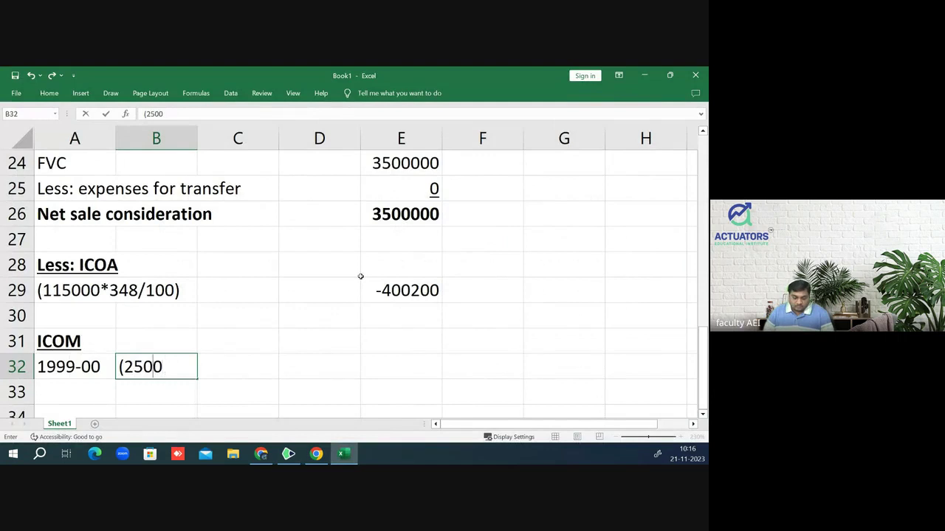
key(BackSpace)
key(BackSpace)
key(BackSpace)
text(gno)
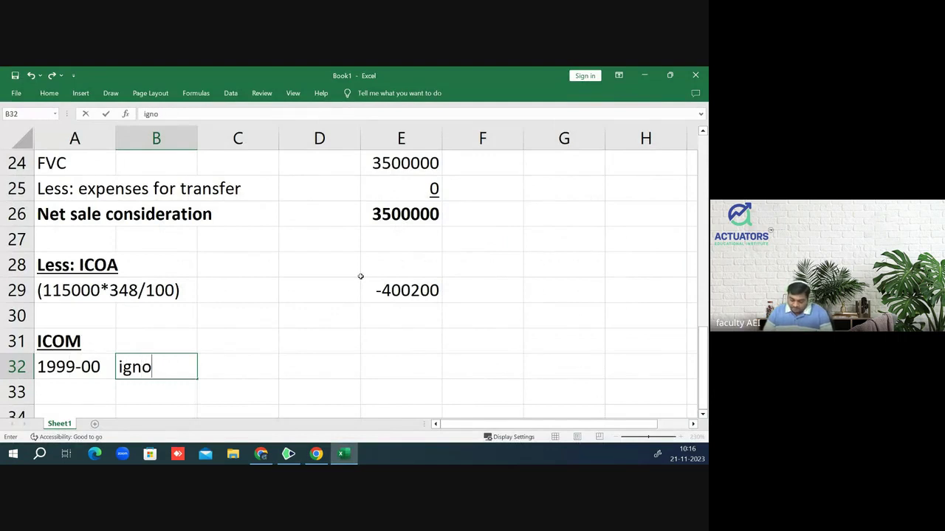
text(red)
key(Return)
- Enter year 2005-06 in A33 and begin the working (40000*348/ in B33
key(Left)
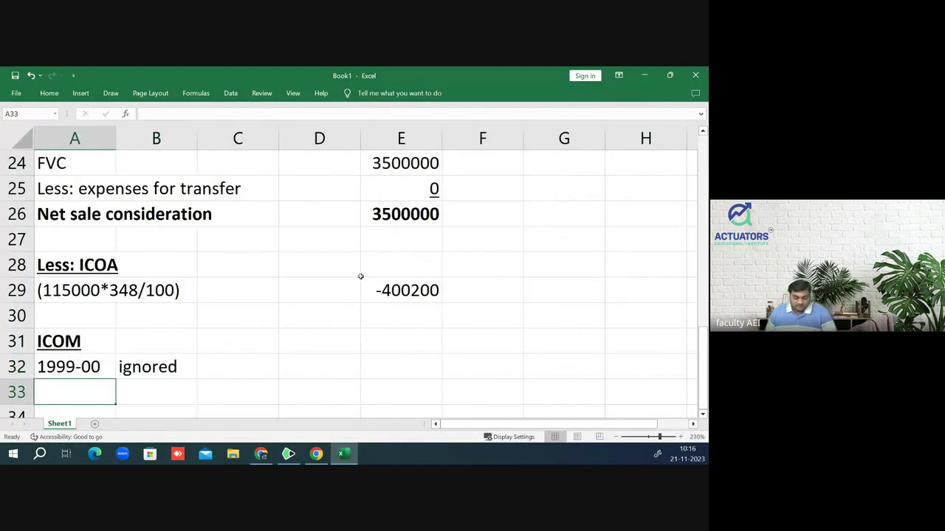
key(alt+Tab)
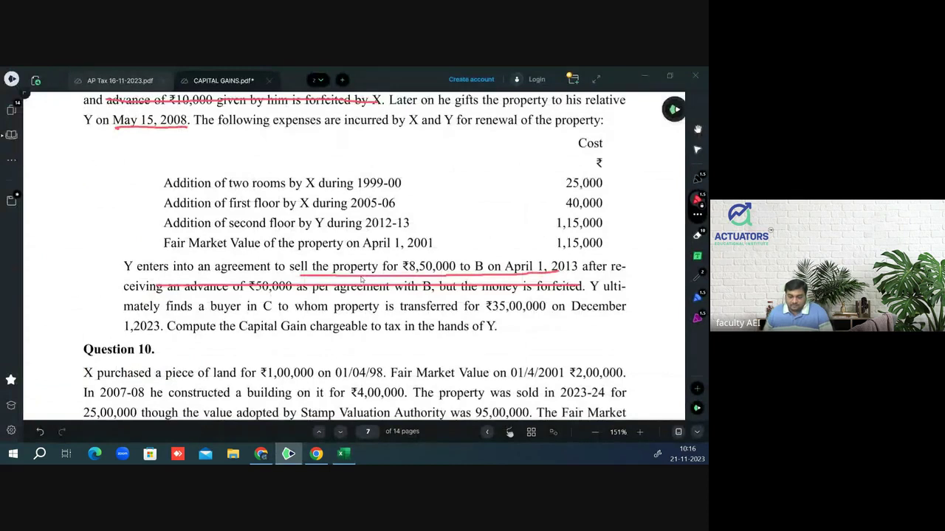
key(alt+Tab)
key(alt+Tab)
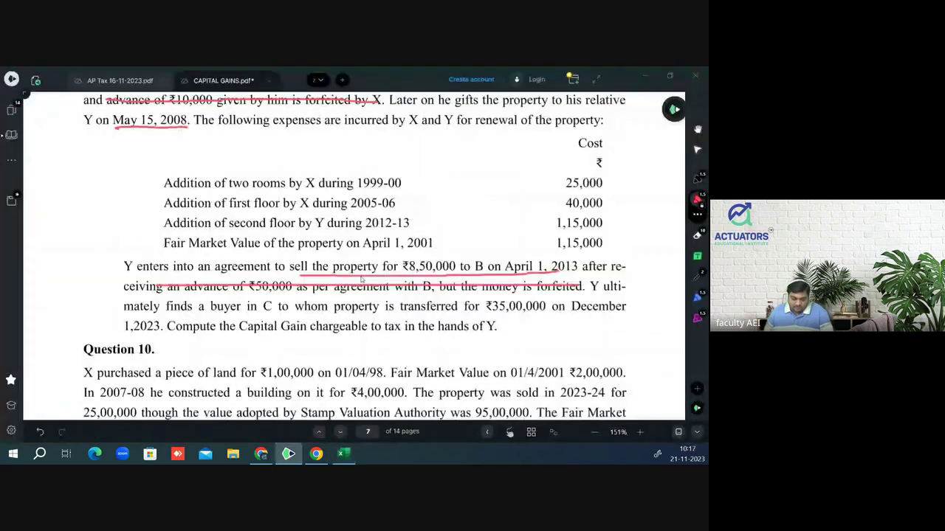
key(alt+Tab)
text(2005-)
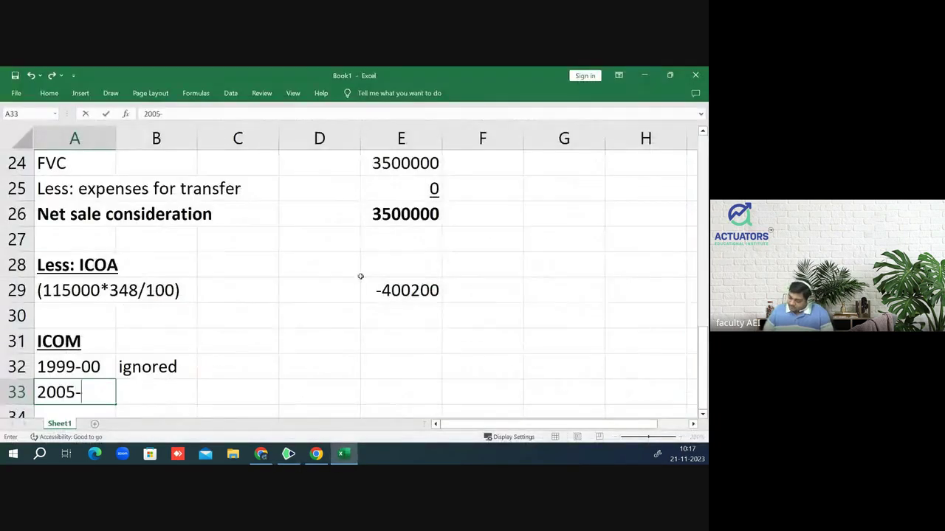
text(06)
key(Return)
key(Up)
key(Right)
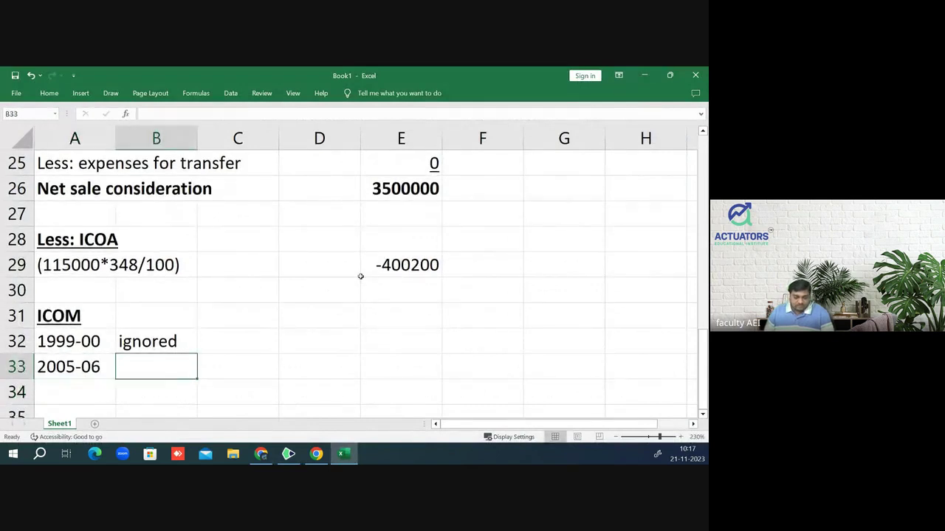
text((40000)
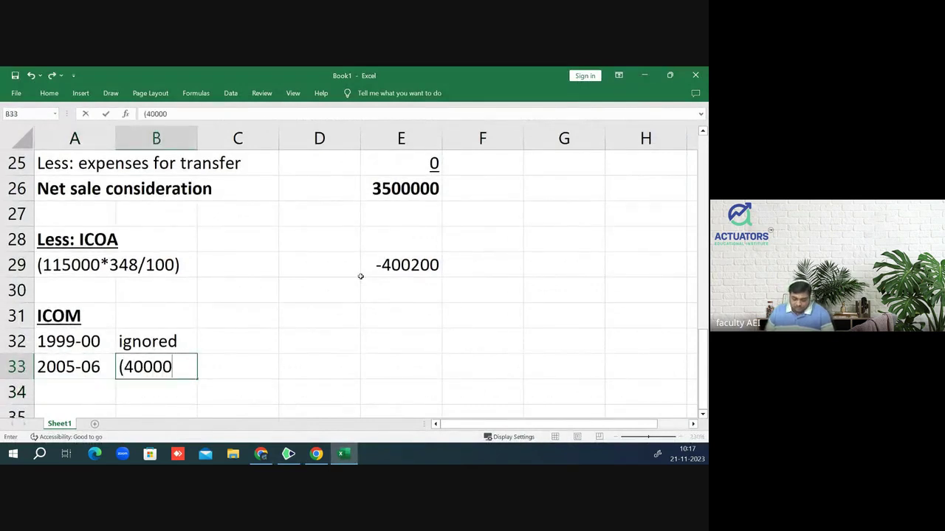
text(*348)
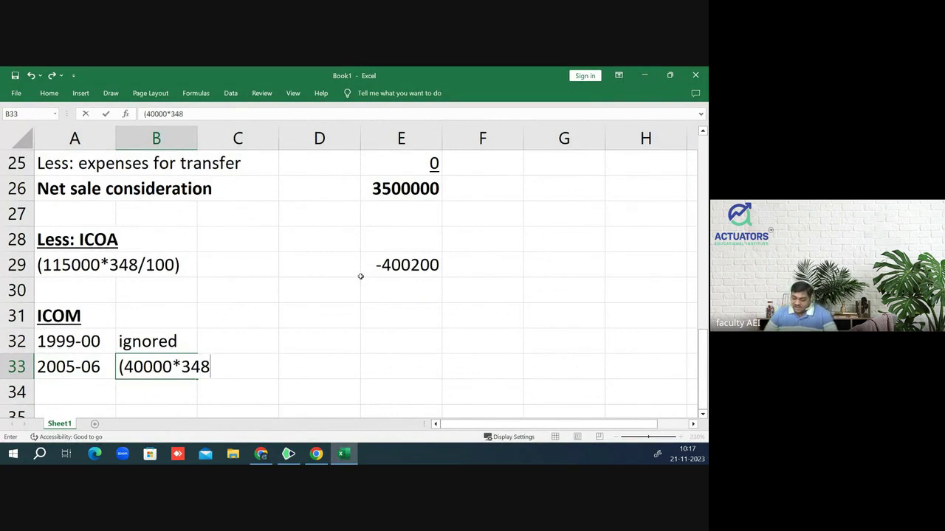
text(/)
- Switch to the PDF and scroll up to the page 1 Cost Inflation Index table, showing 117 for 2005-06
key(alt+Tab)
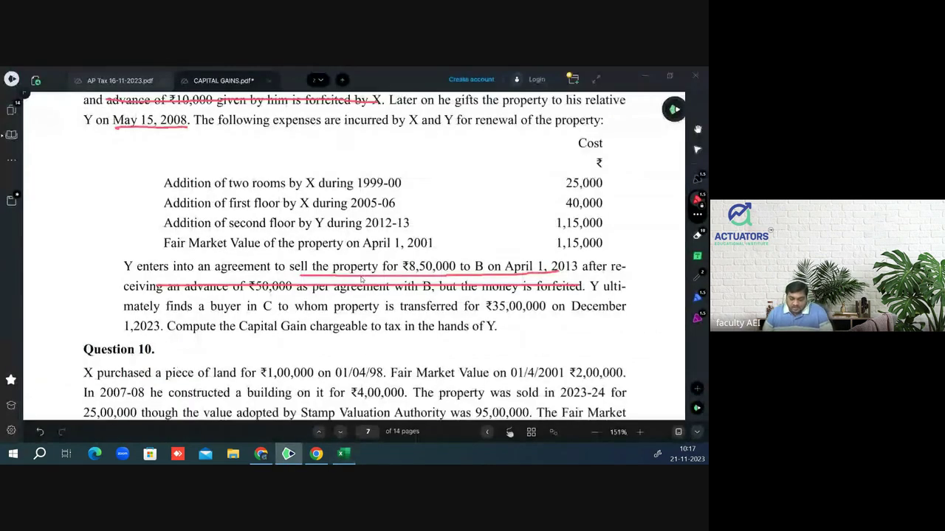
scroll(361, 279, up, 5)
scroll(361, 279, up, 5)
scroll(361, 279, up, 5)
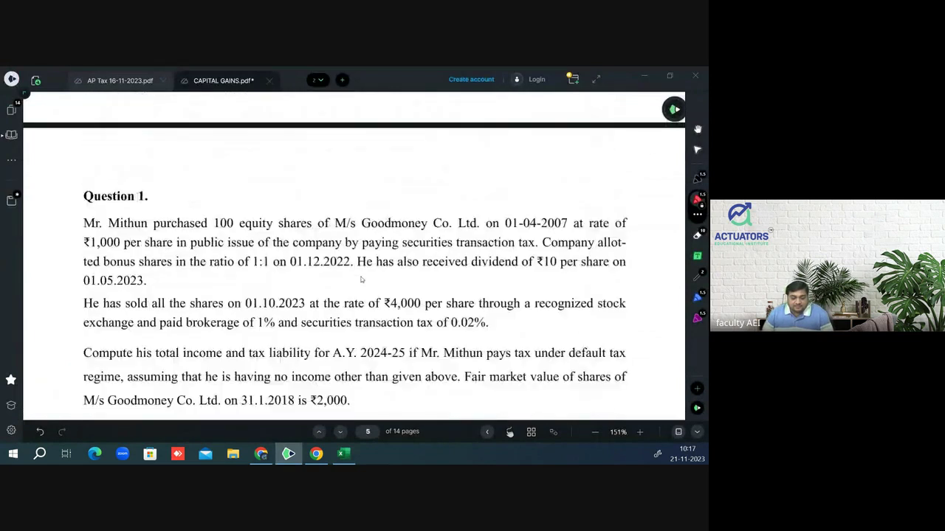
scroll(361, 279, up, 5)
scroll(361, 279, up, 5)
scroll(361, 279, up, 5)
scroll(361, 279, up, 5)
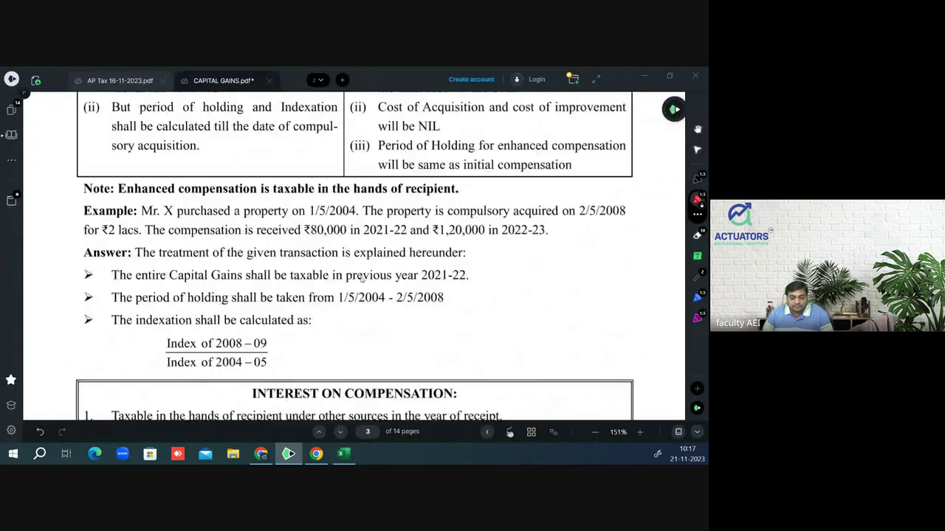
scroll(361, 279, up, 5)
scroll(361, 279, up, 5)
scroll(361, 279, up, 5)
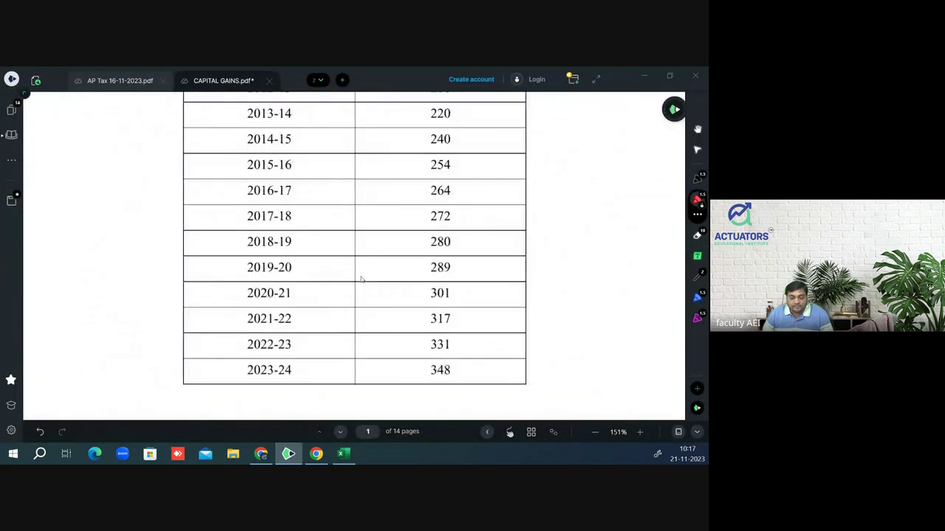
scroll(361, 279, up, 5)
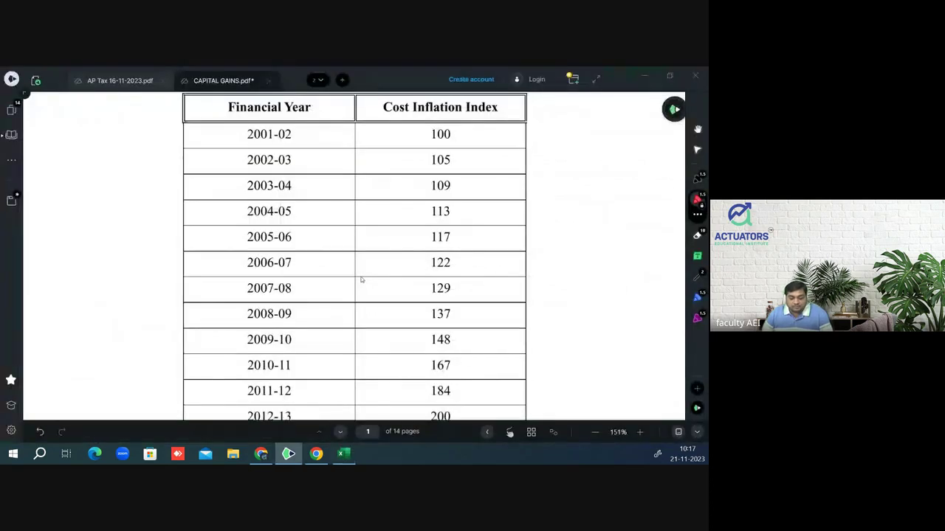
scroll(361, 279, down, 10)
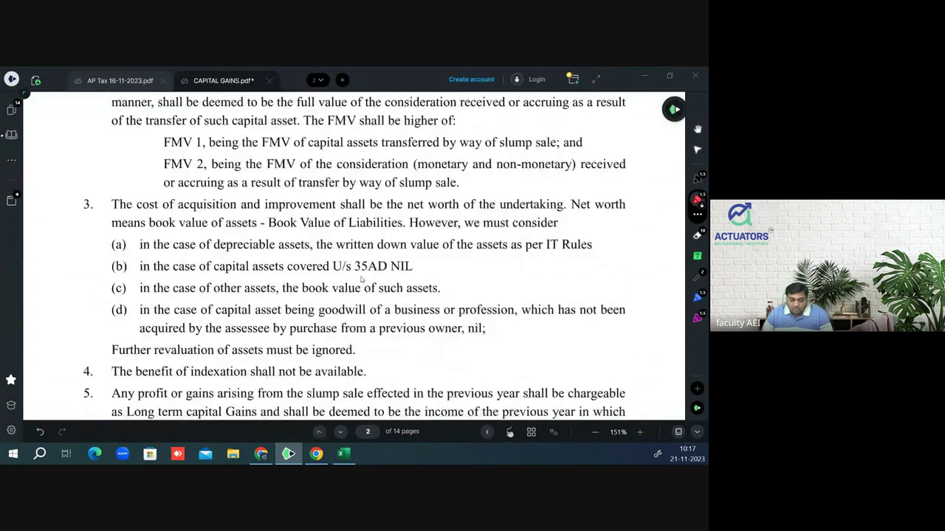
scroll(361, 280, down, 10)
scroll(361, 278, down, 10)
scroll(361, 277, down, 10)
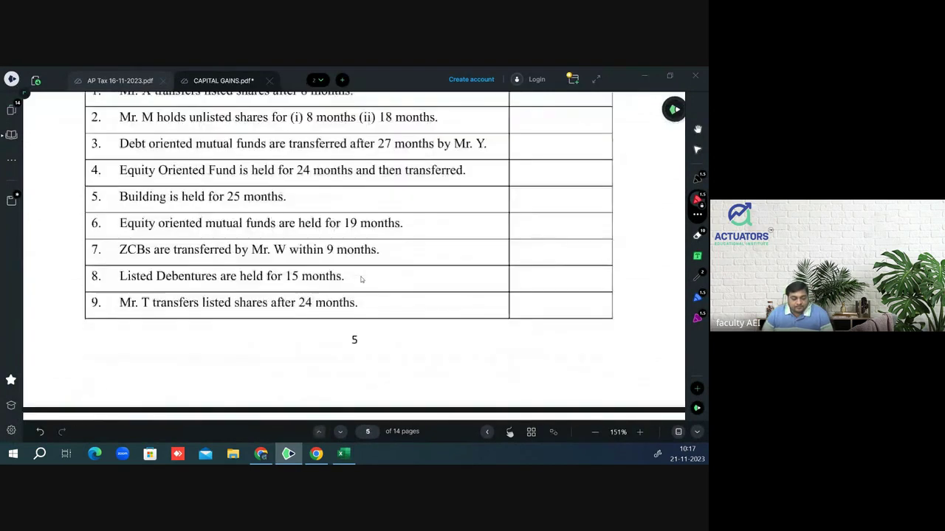
scroll(361, 278, down, 10)
scroll(361, 277, down, 5)
scroll(362, 278, down, 5)
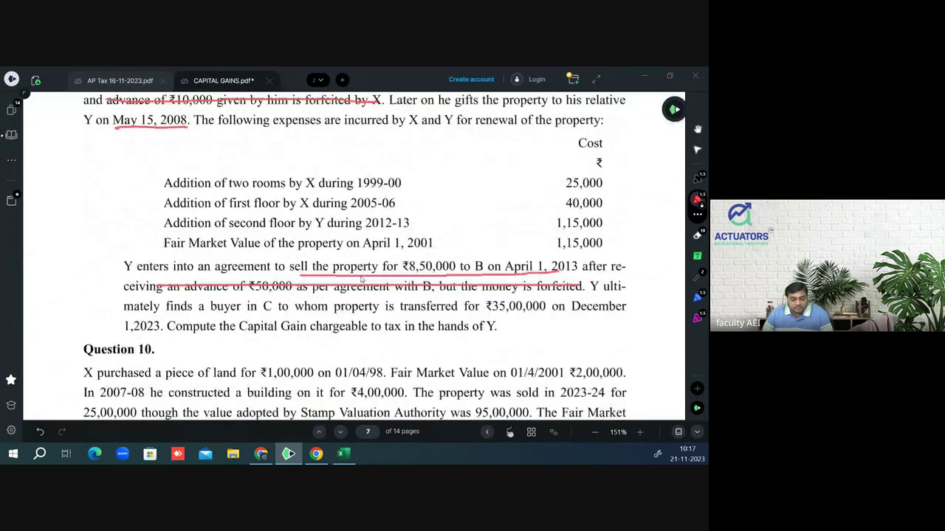
scroll(361, 278, up, 5)
scroll(361, 278, up, 10)
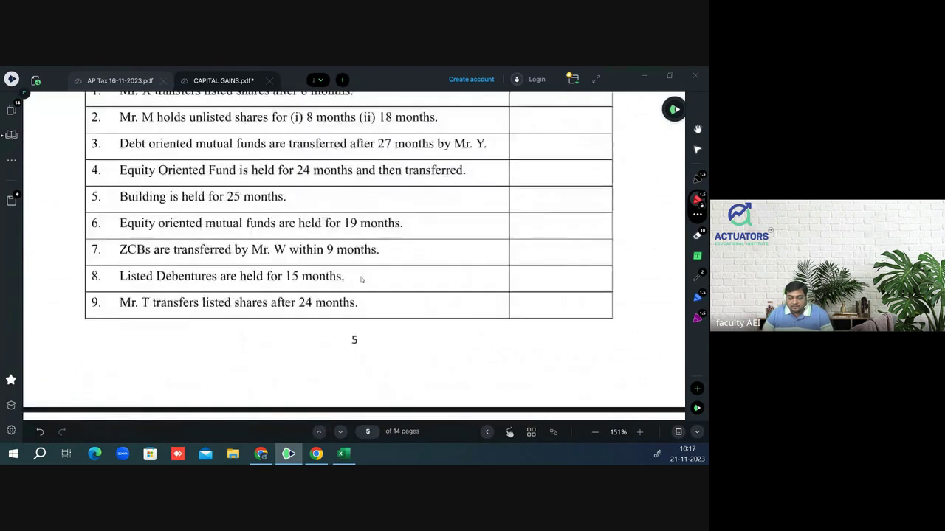
scroll(361, 278, up, 10)
scroll(361, 278, up, 10)
scroll(361, 278, up, 10)
scroll(360, 278, up, 10)
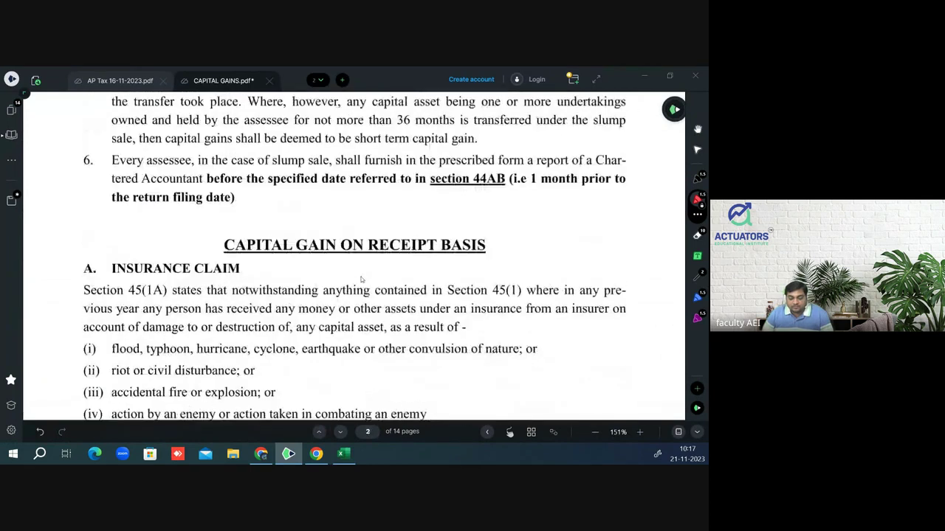
scroll(361, 279, up, 10)
scroll(360, 279, up, 5)
scroll(361, 278, up, 5)
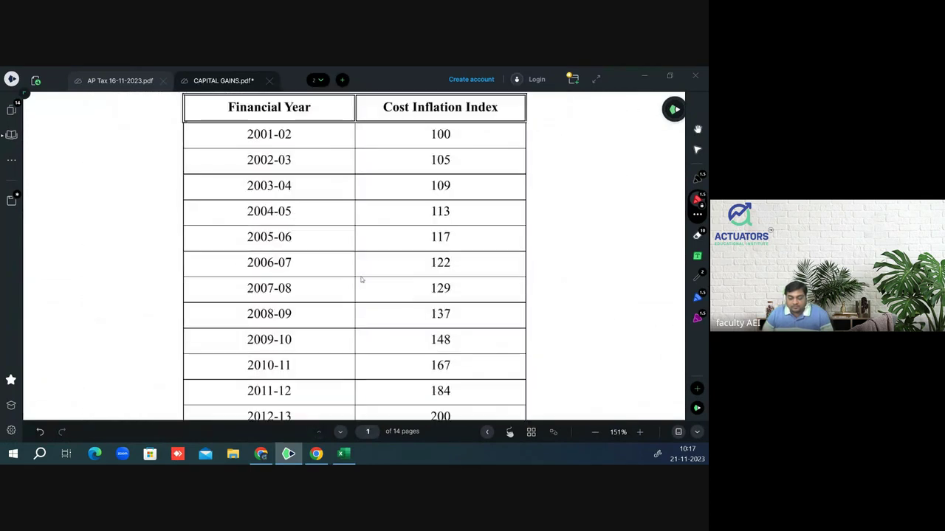
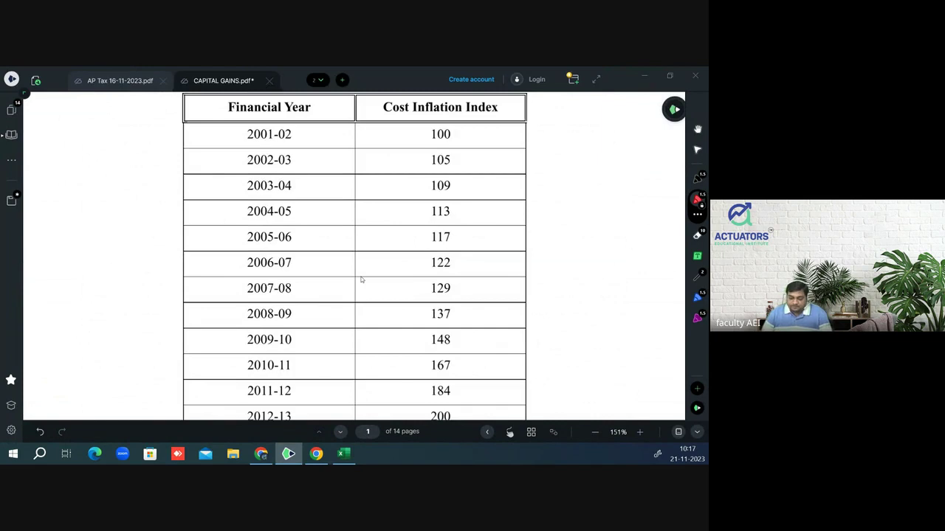
- Scroll the CAPITAL GAINS PDF from page 1 down to Questions 9–10 on page 7
scroll(361, 279, down, 5)
scroll(361, 279, down, 10)
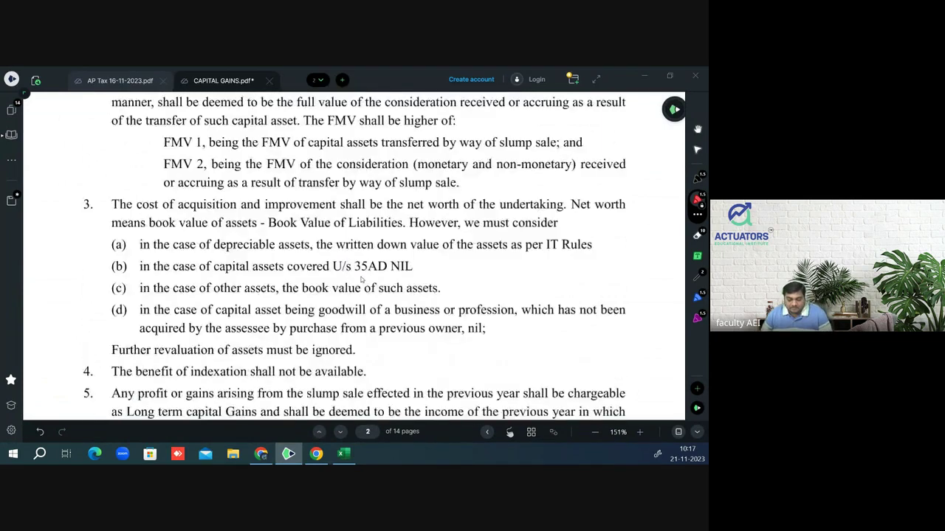
scroll(361, 278, down, 15)
scroll(361, 278, down, 15)
scroll(360, 279, down, 15)
scroll(361, 279, down, 10)
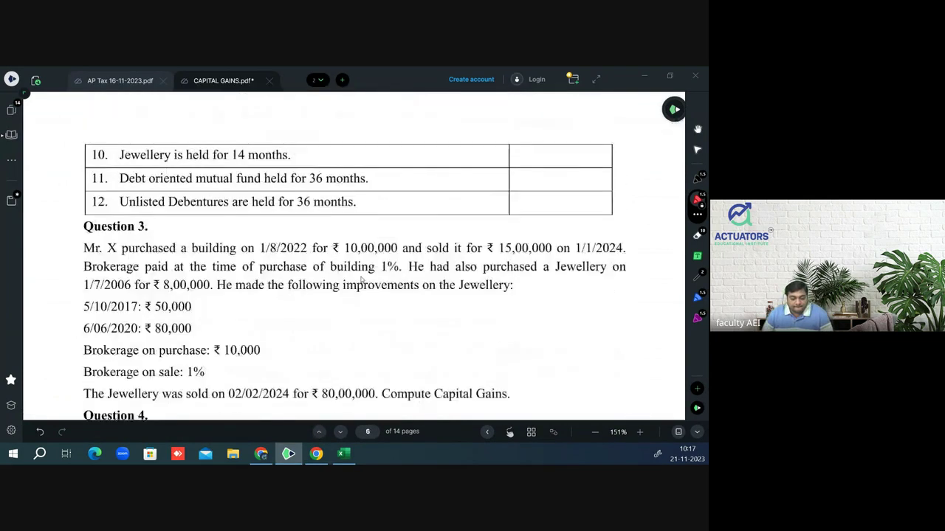
scroll(361, 279, down, 10)
scroll(361, 279, down, 5)
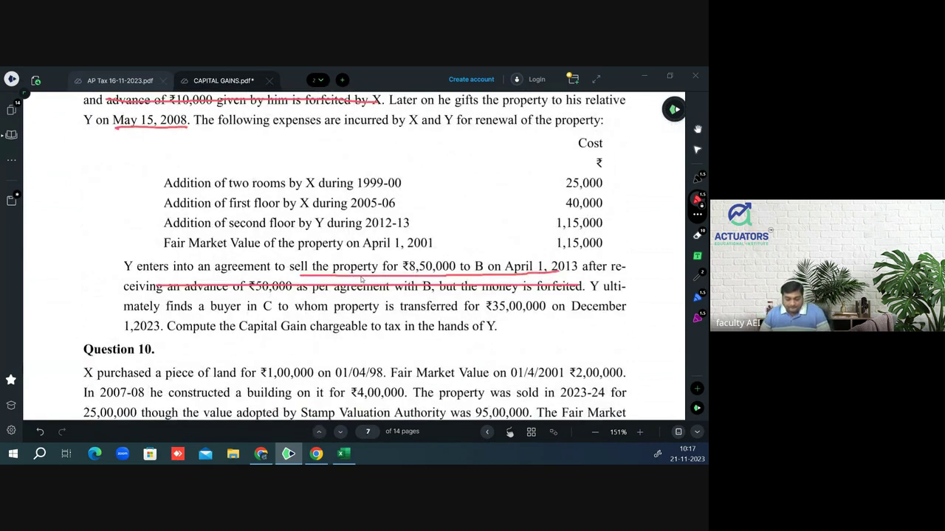
- Complete the 2005-06 working (40000*348/117), then add 2012-12 with working (115000*348/200) in row 34
key(alt+Tab)
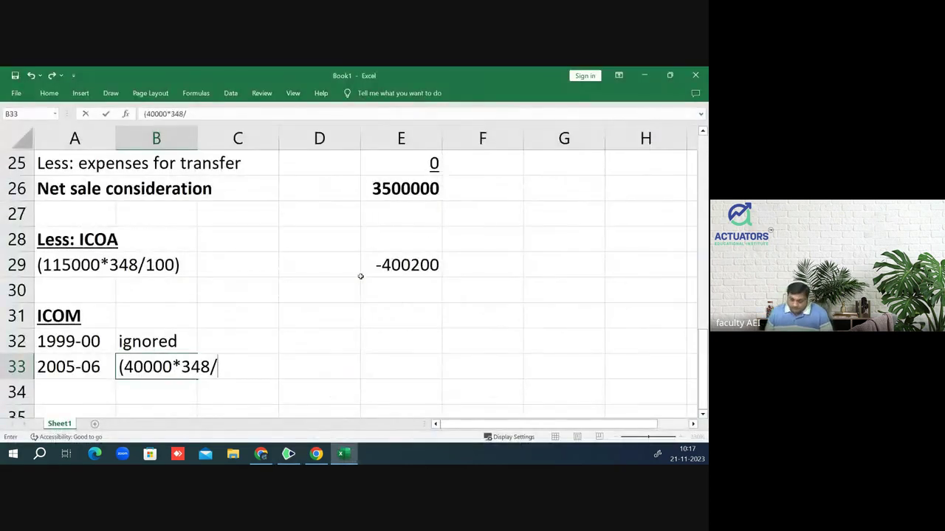
text(117))
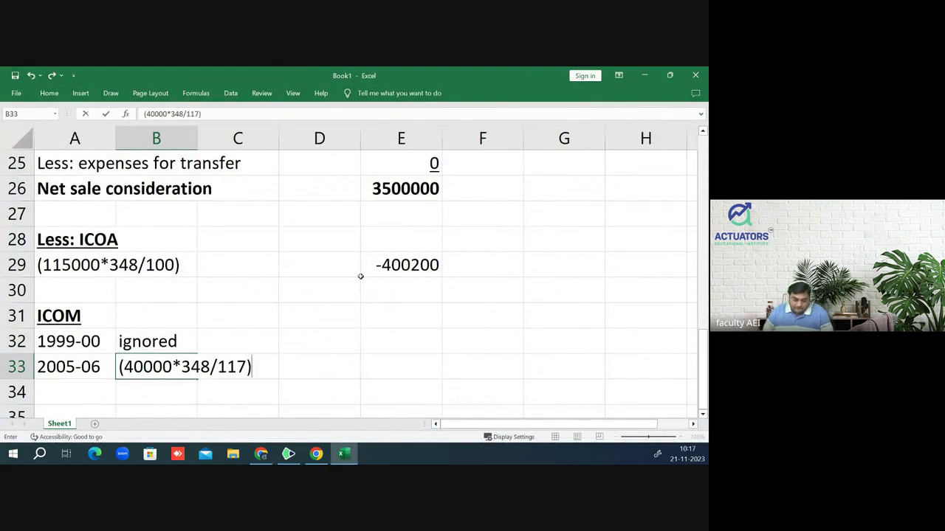
key(Return)
key(Left)
text(201)
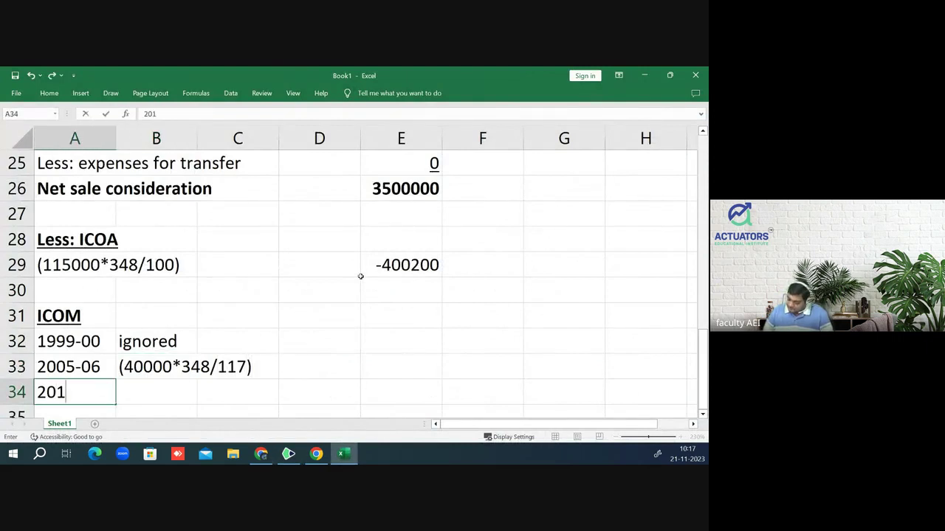
text(2-12)
key(Return)
key(Up)
key(Right)
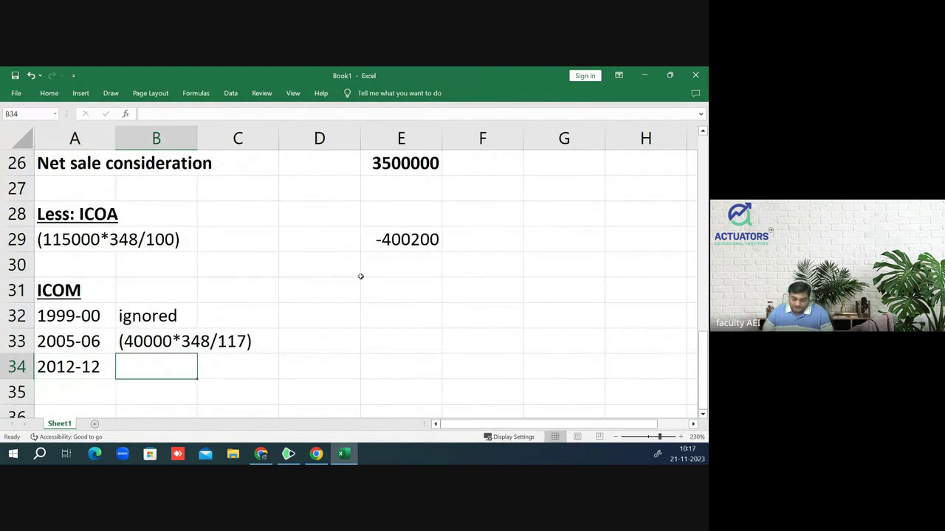
text((115000)
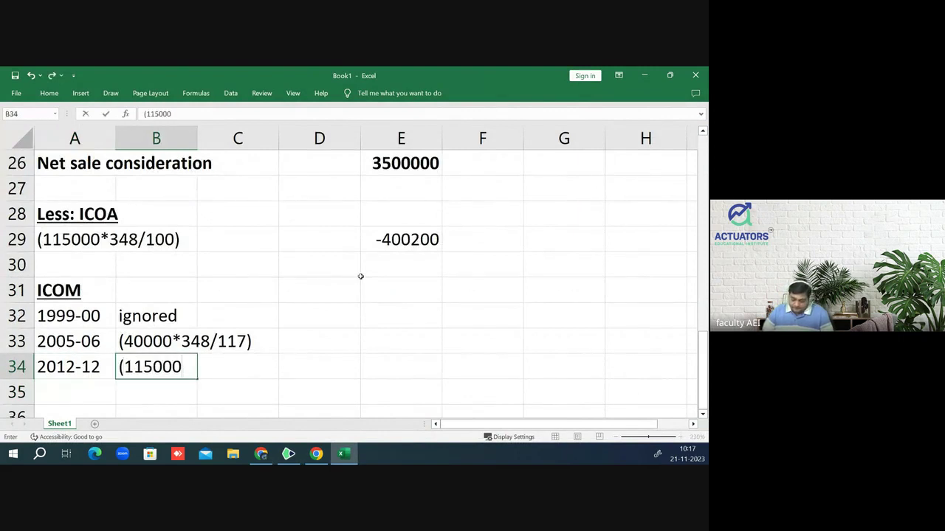
text(*348)
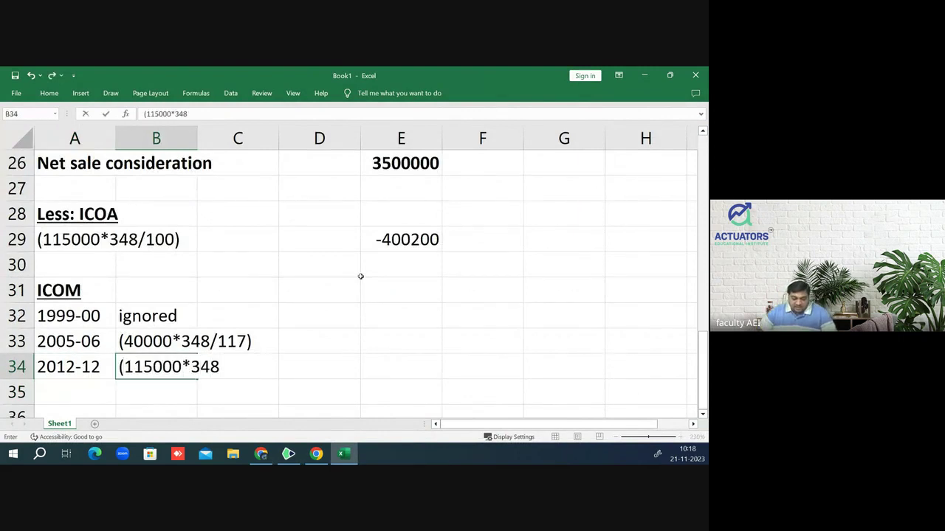
text(/2)
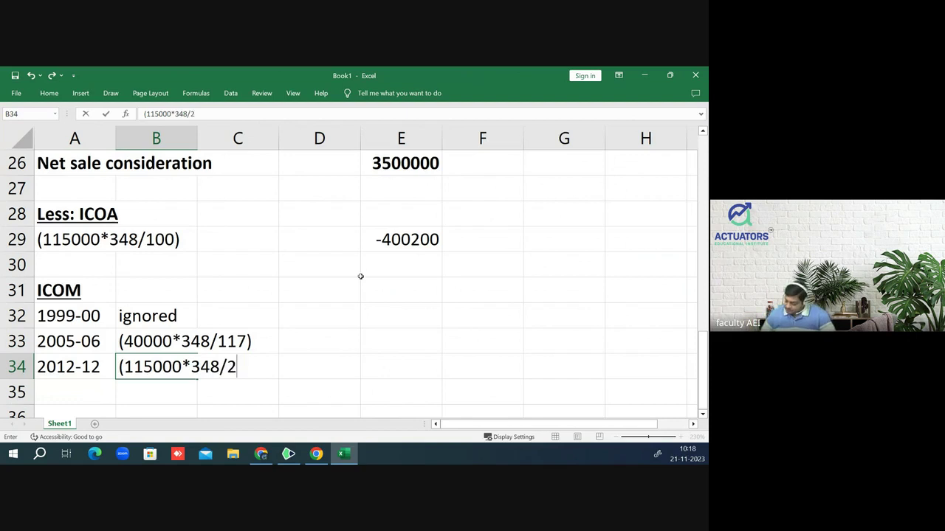
text(00))
key(Return)
- Enter the ICOM amounts 0, =-40000*348/117 and =-115000*348/200 in E32:E34
key(Up)
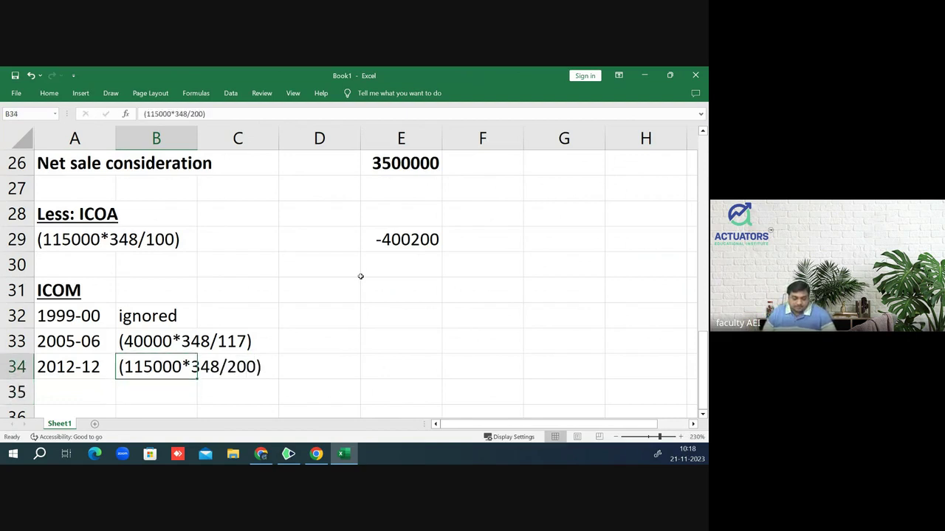
key(Up)
key(Up)
key(Right)
key(Right)
key(Right)
text(0)
key(Return)
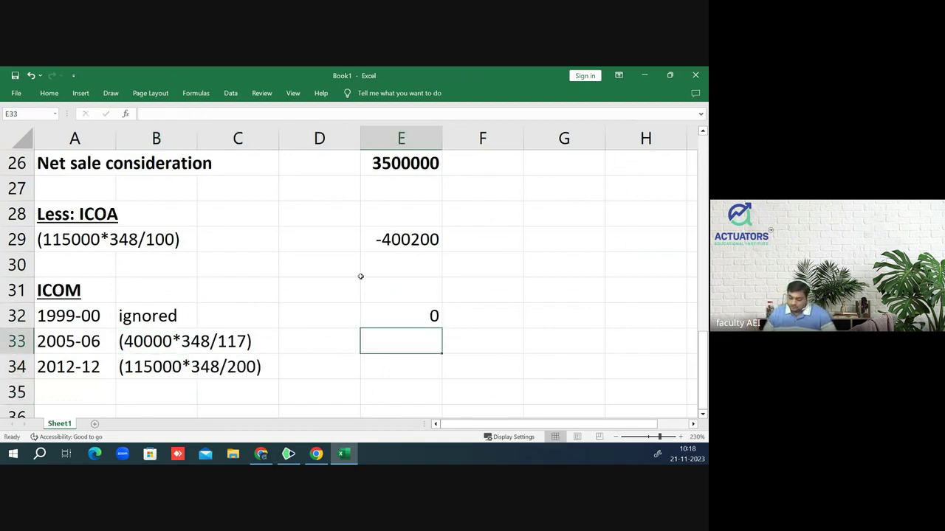
text(=-400)
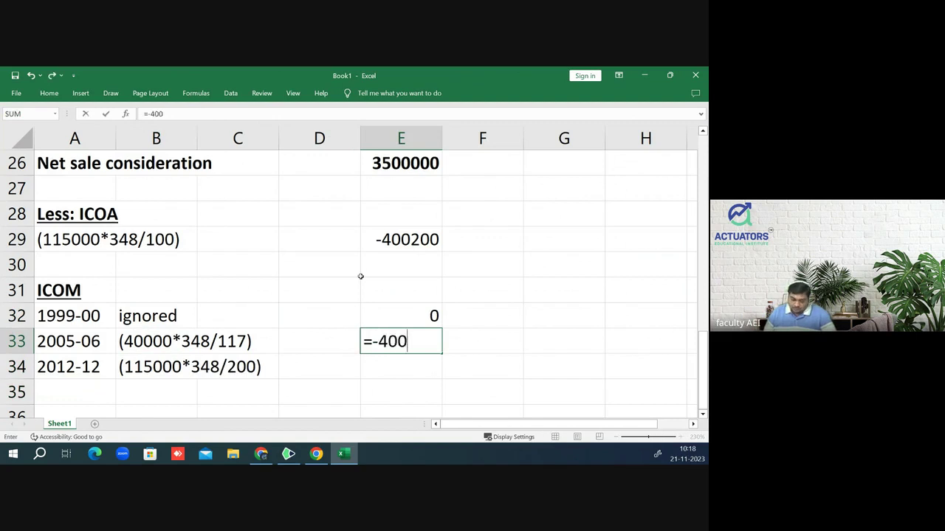
text(00*348)
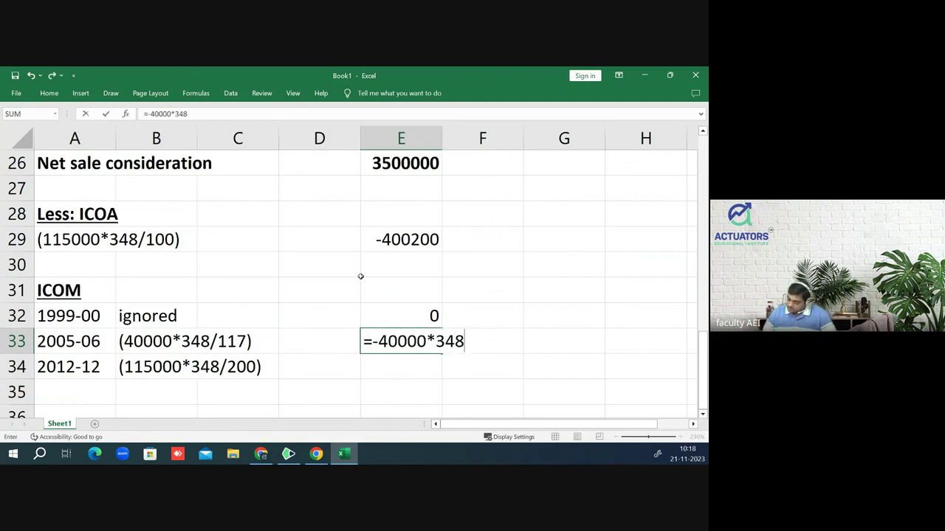
text(/117)
key(ctrl+Return)
key(Return)
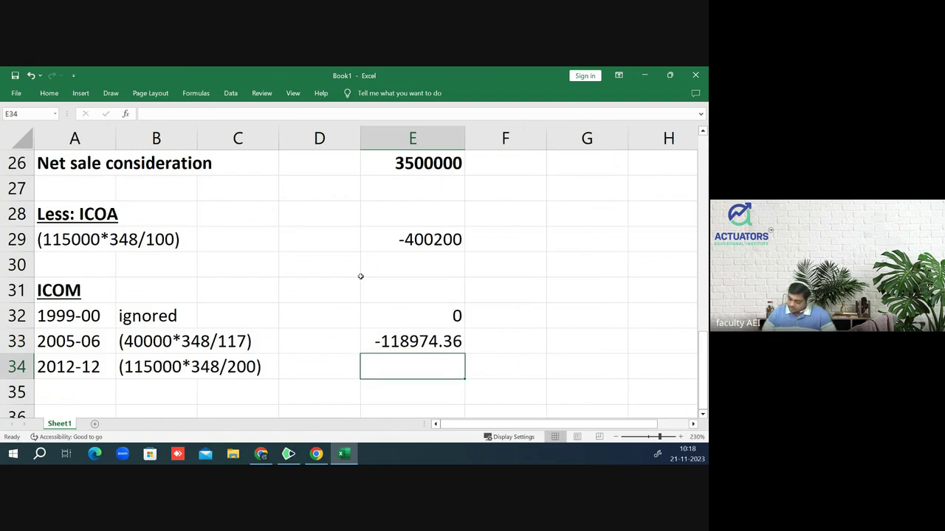
text(=-11500)
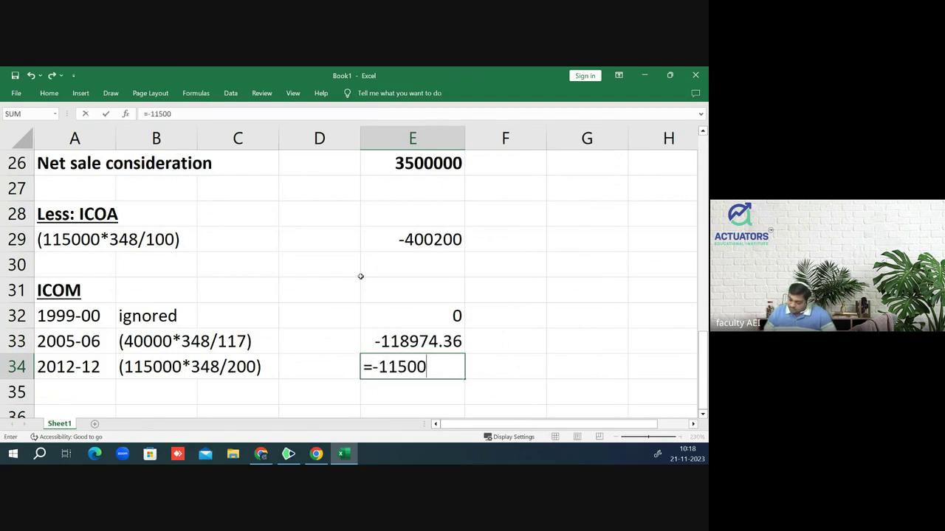
text(0*348/)
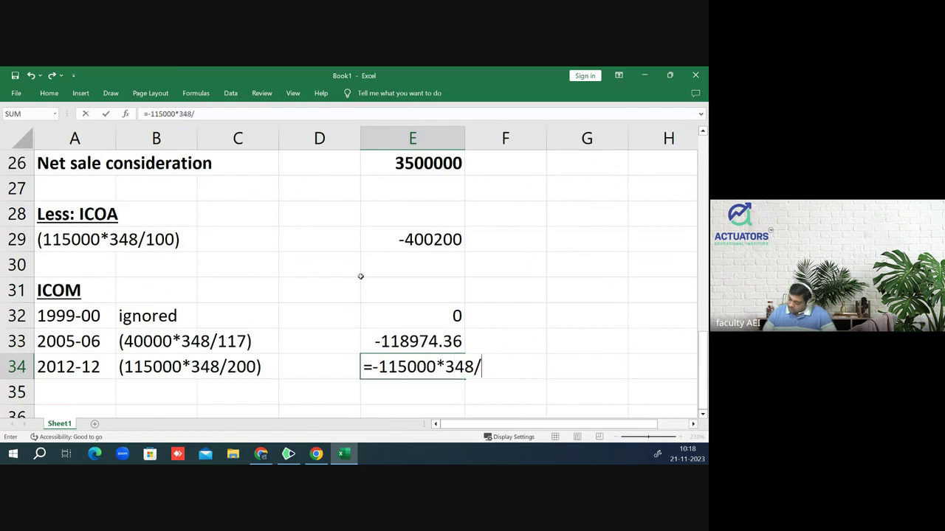
text(200)
key(Return)
key(Up)
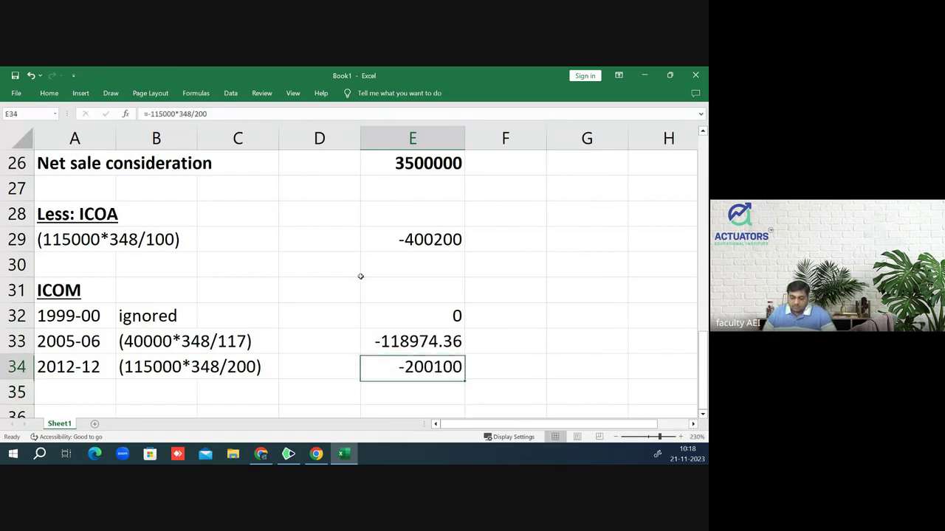
key(Up)
key(Up)
key(Up)
key(Up)
key(Up)
key(Up)
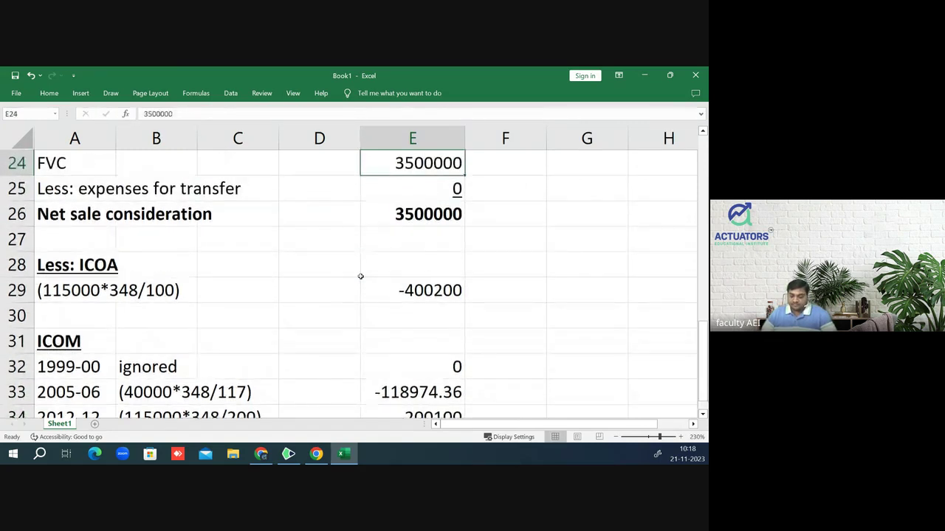
- Remove the decimals from the 2005-06 amount in E33 so it shows -118974
click(617, 438)
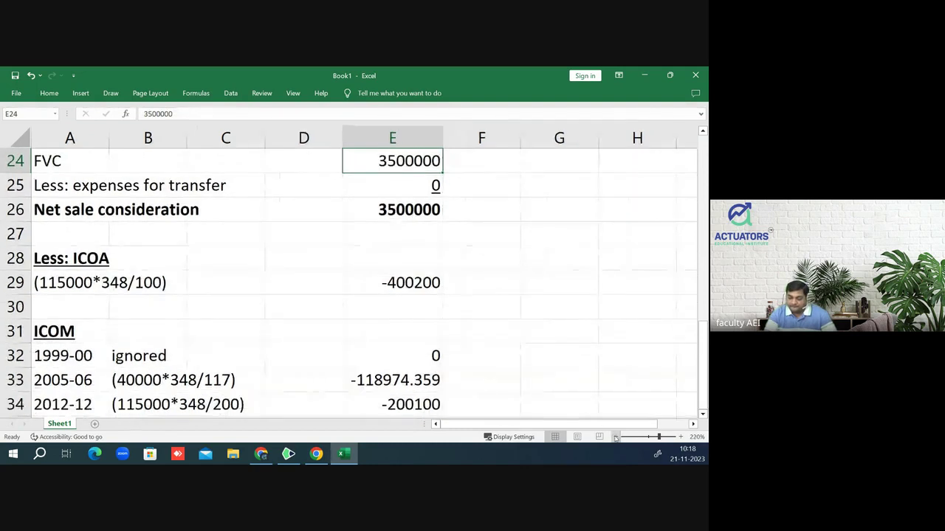
click(617, 438)
click(617, 438)
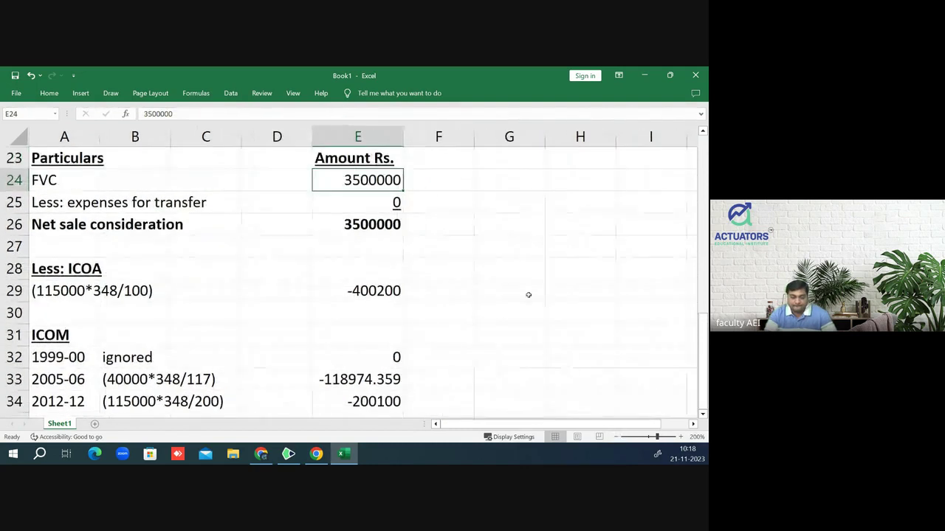
scroll(528, 295, down, 1)
scroll(527, 294, up, 1)
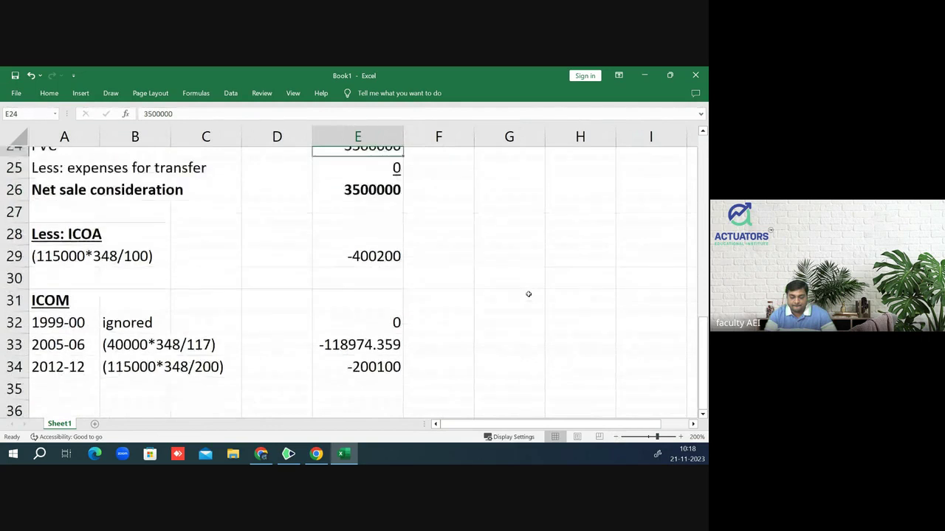
click(513, 288)
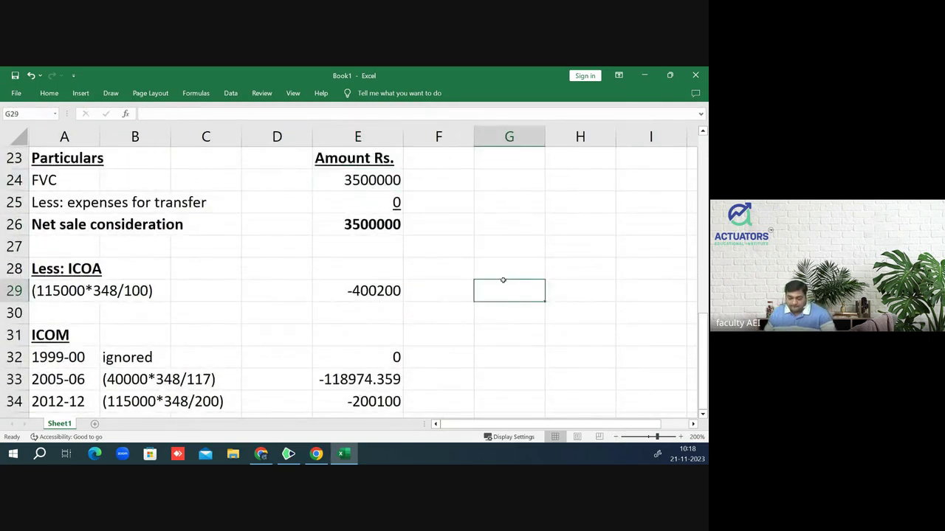
key(Down)
key(Down)
key(Down)
key(Down)
key(Left)
key(Left)
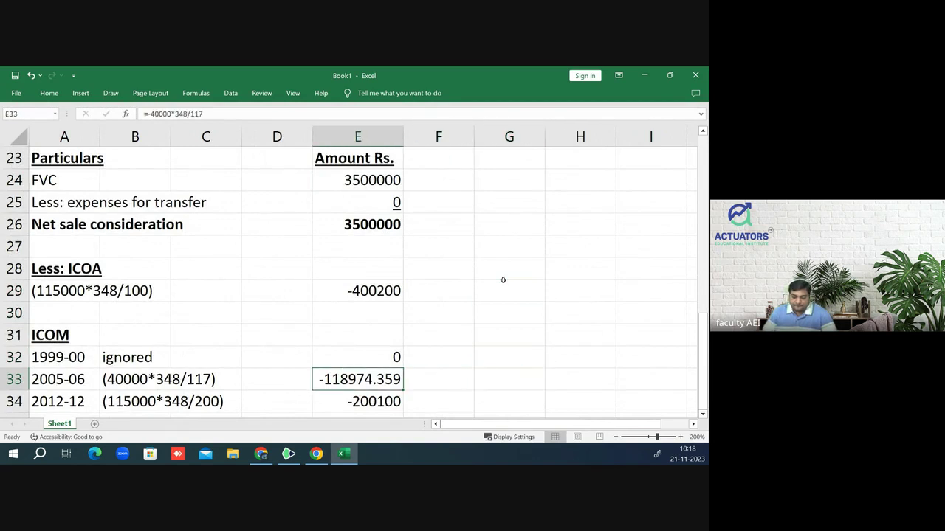
click(48, 93)
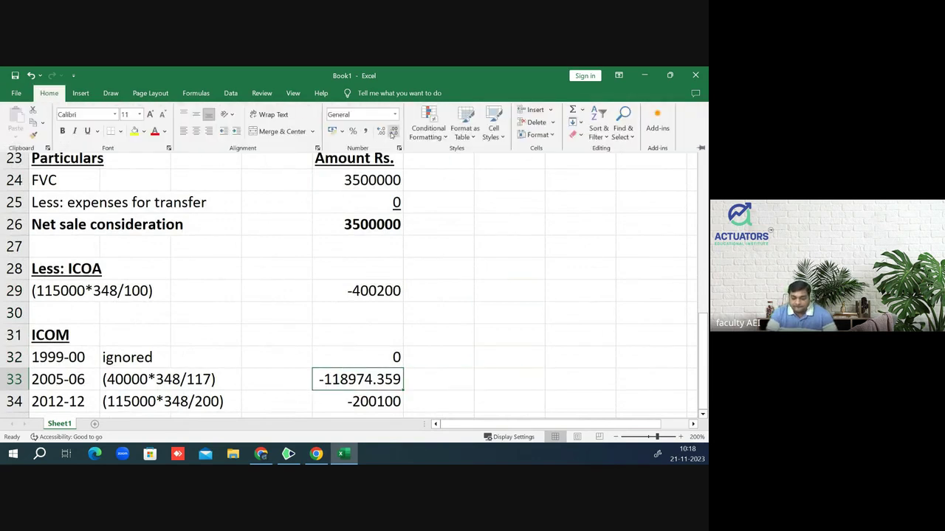
click(392, 132)
click(393, 132)
click(393, 132)
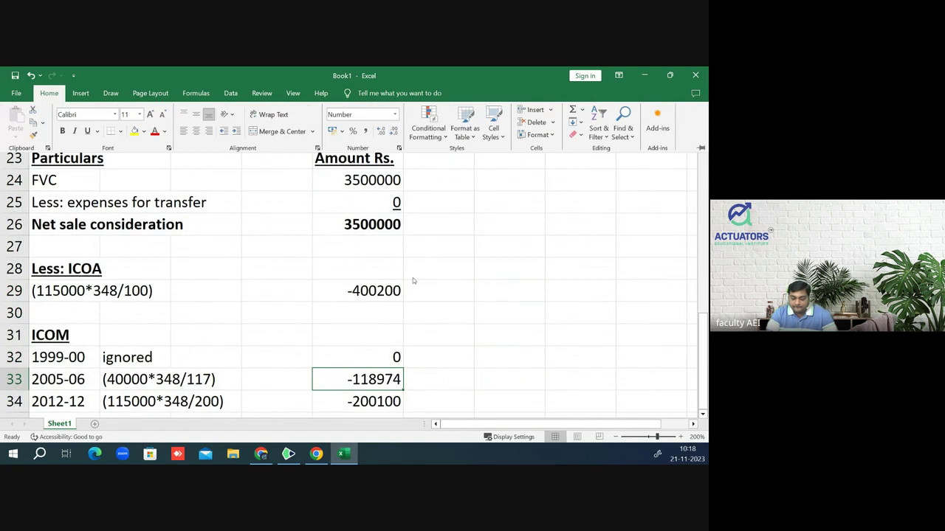
- Underline the 2012-12 amount -200100 in E34
click(371, 399)
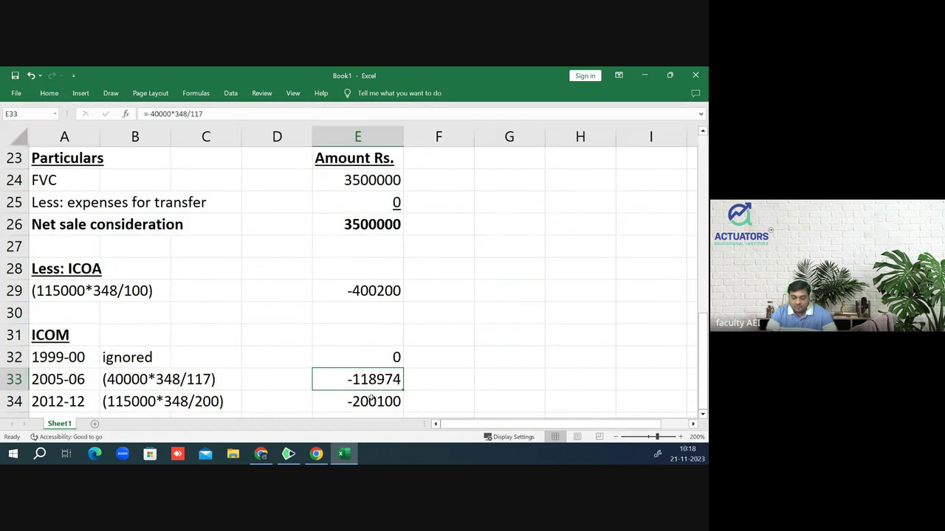
click(372, 398)
key(ctrl+u)
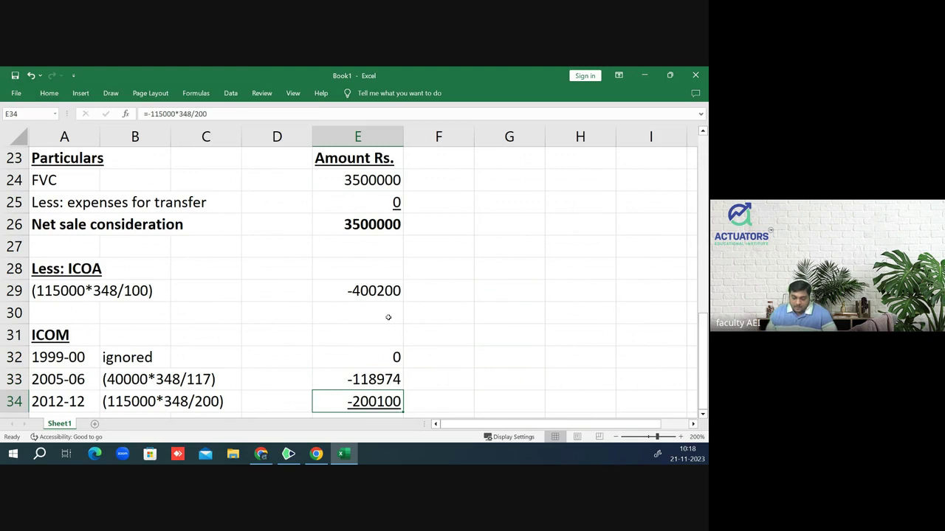
key(Return)
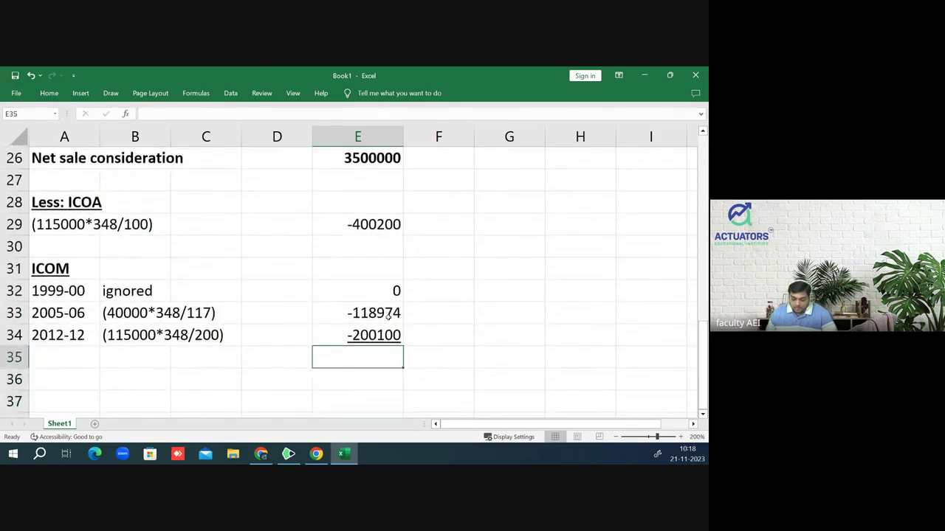
- Label row 35 'Taxable LTCG' in B35
key(Left)
key(Left)
key(Left)
text(Taxa)
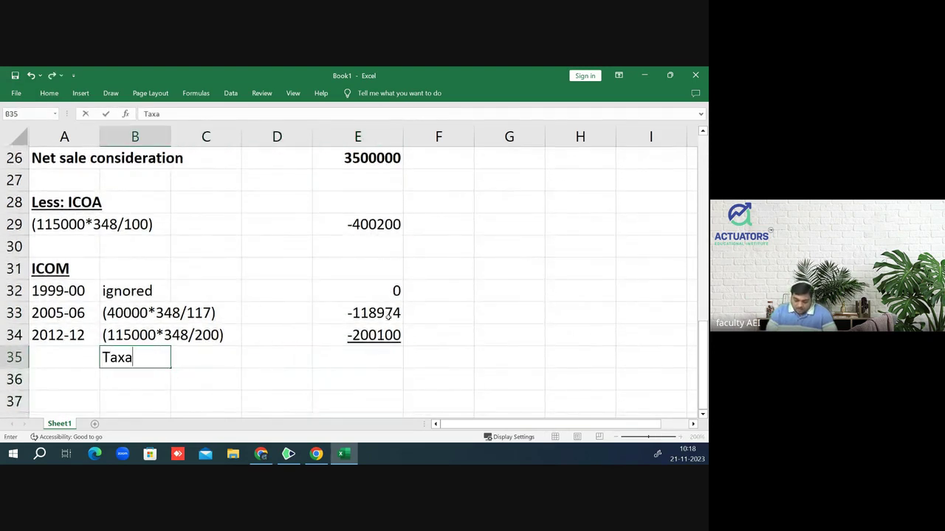
text(ble LT)
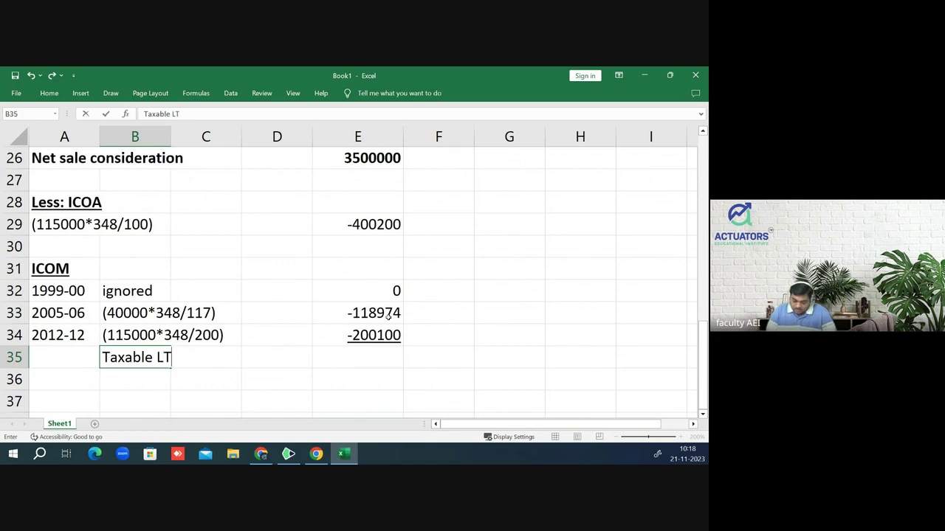
text(CG)
key(Return)
key(Up)
key(Right)
key(Right)
key(Right)
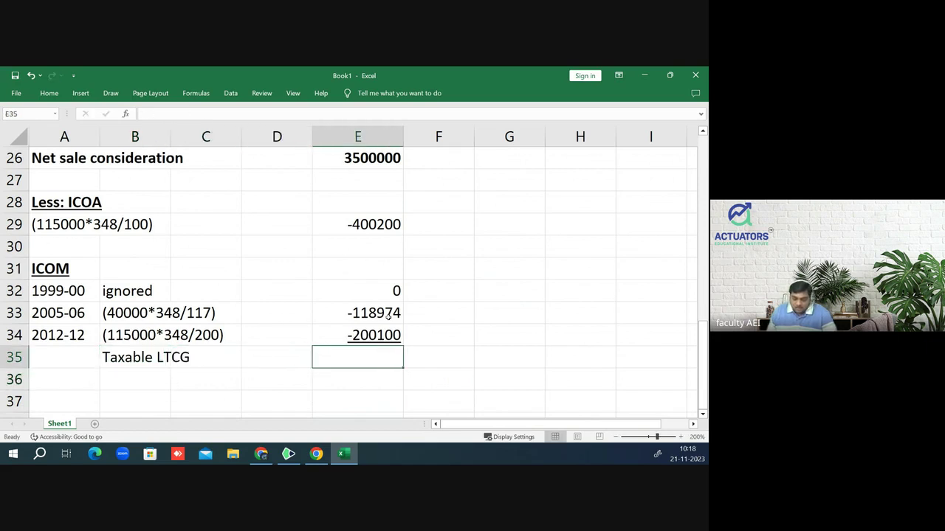
- Total the amounts with =SUM(E26:E34) in E35
text(=sum9)
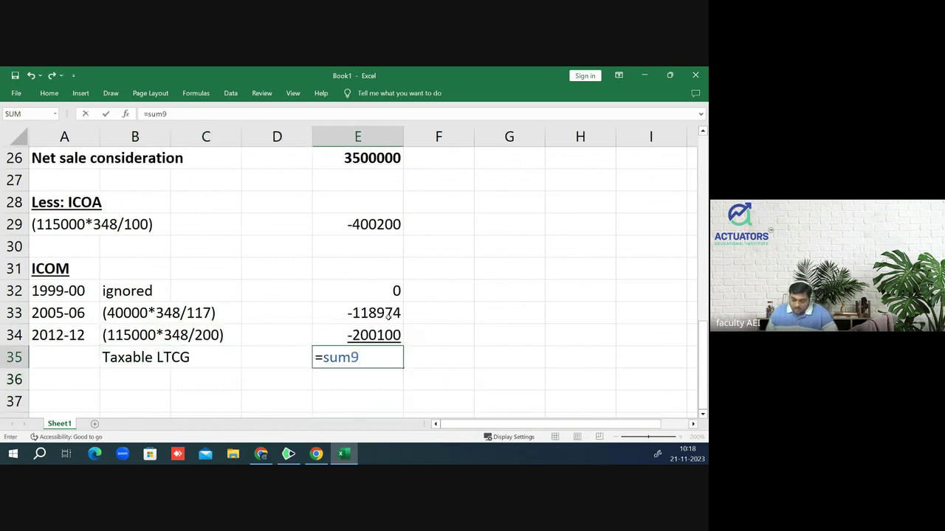
key(BackSpace)
text(()
key(Up)
key(Up)
key(Up)
key(Up)
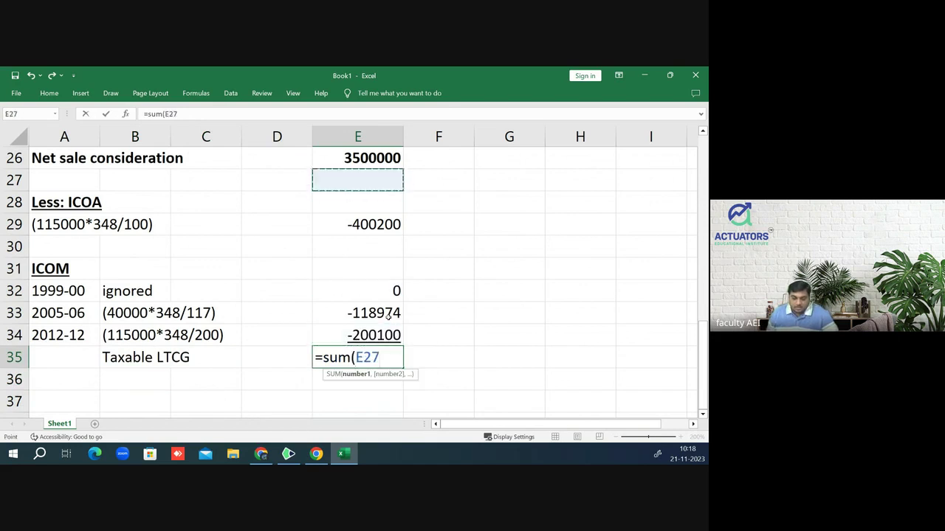
key(Up)
key(shift+Down)
key(shift+Down)
key(shift+Down)
key(shift+Down)
key(shift+Down)
key(shift+Down)
key(shift+Down)
key(shift+Down)
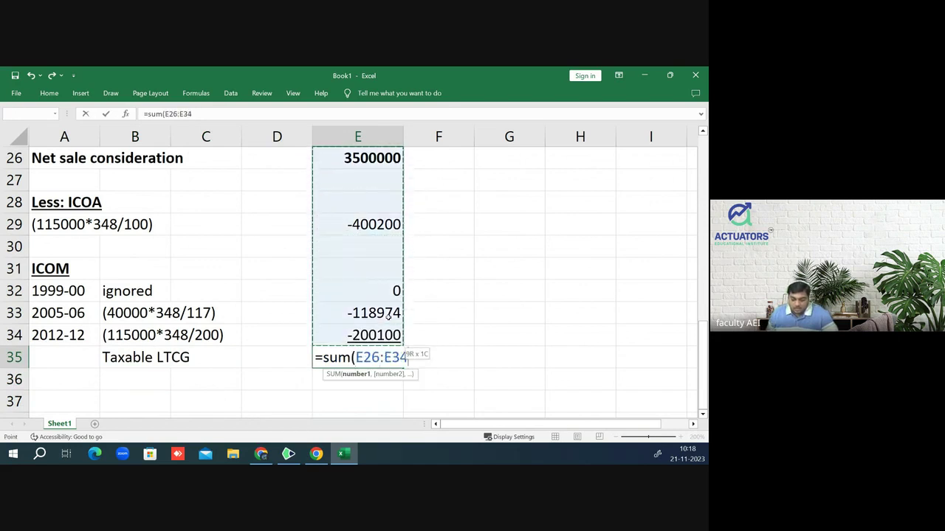
text())
key(Return)
- Make the Taxable LTCG row B35:E35 bold and underlined
key(Up)
key(Left)
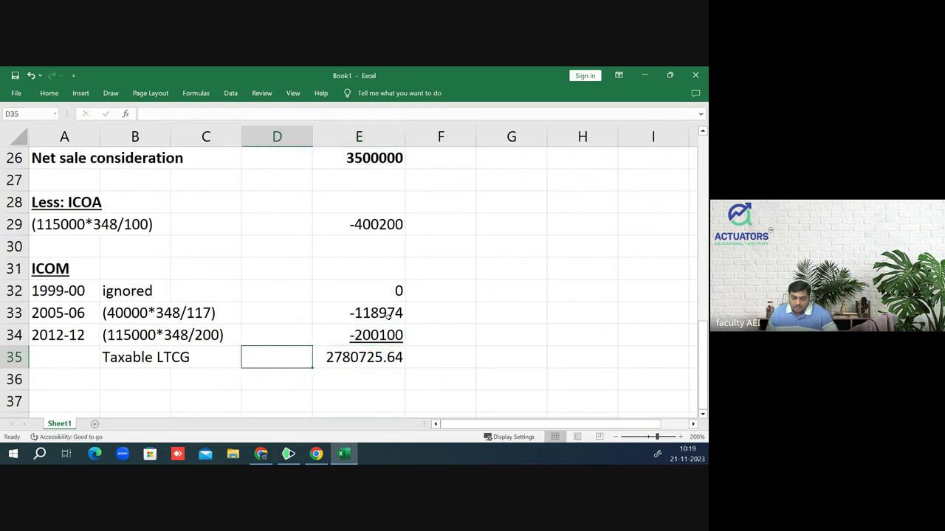
key(Left)
key(Left)
key(shift+Right)
key(shift+Right)
key(shift+Right)
key(shift+Right)
key(shift+Left)
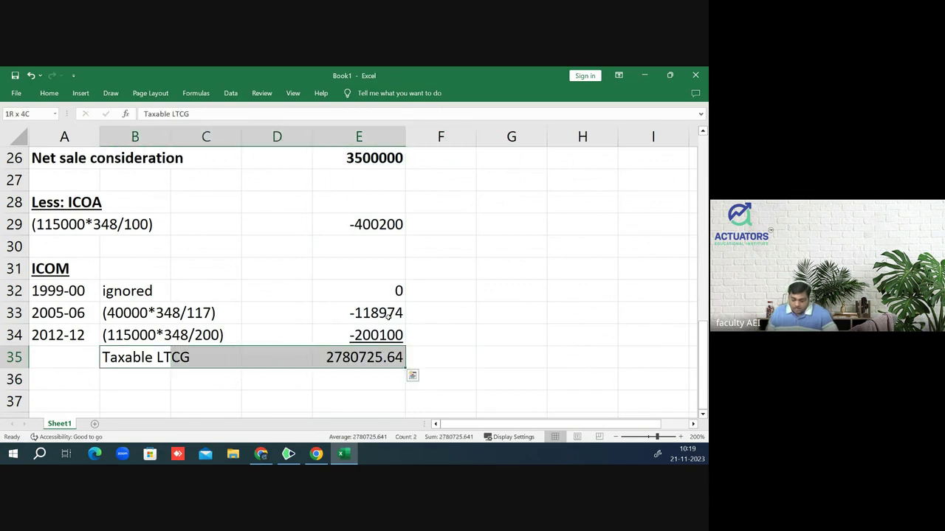
key(ctrl+b)
key(ctrl+u)
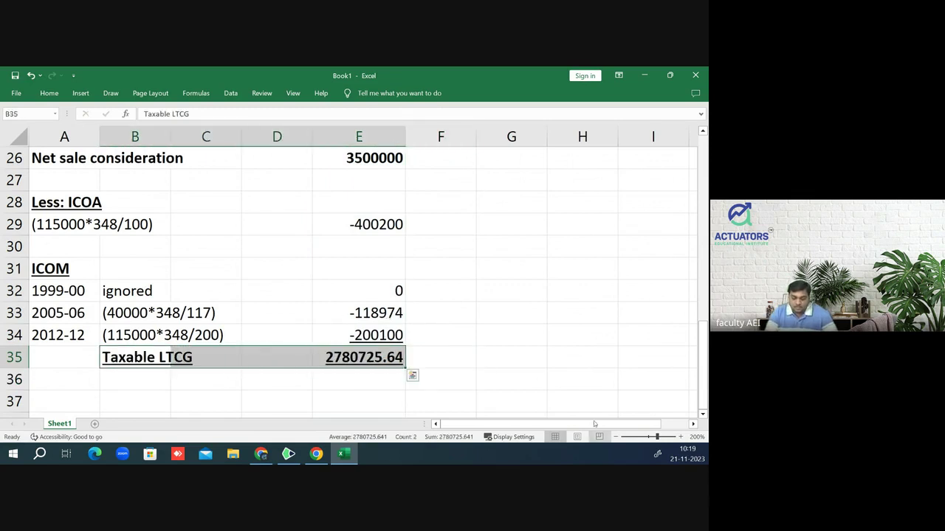
click(440, 357)
- Round the E35 total to the whole number 2780726 and fill it yellow
key(Left)
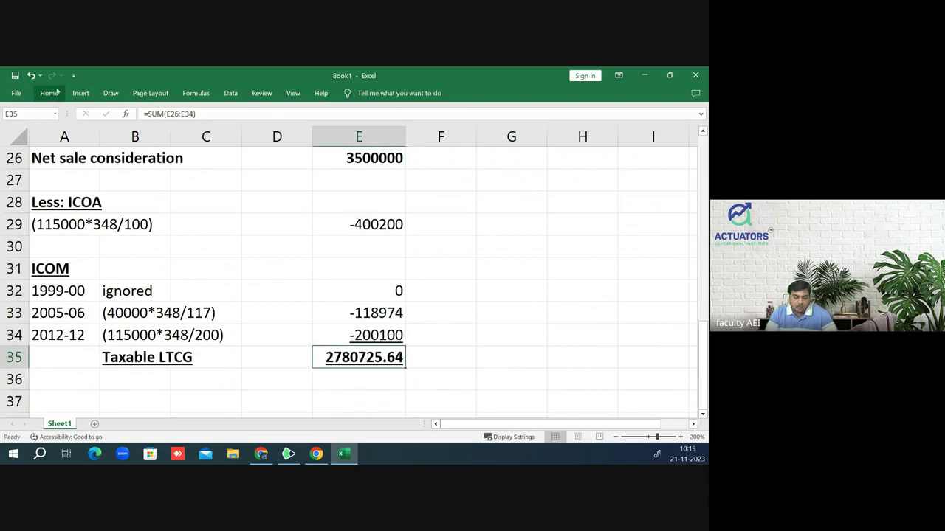
click(49, 93)
click(392, 132)
click(392, 132)
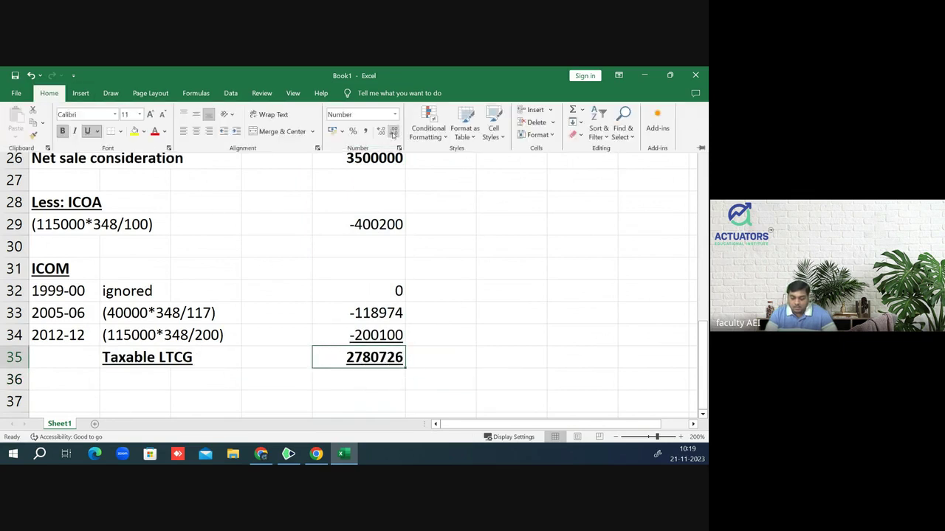
click(134, 131)
scroll(491, 341, up, 1)
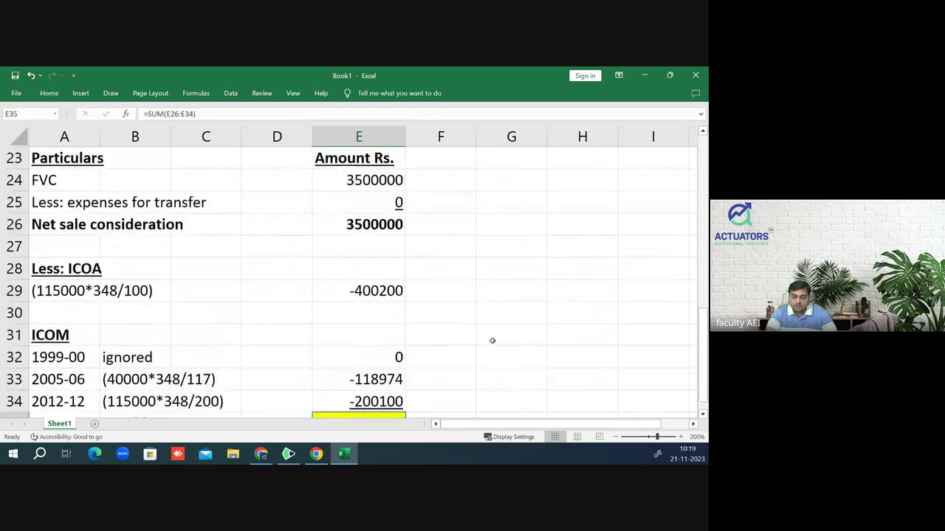
click(616, 437)
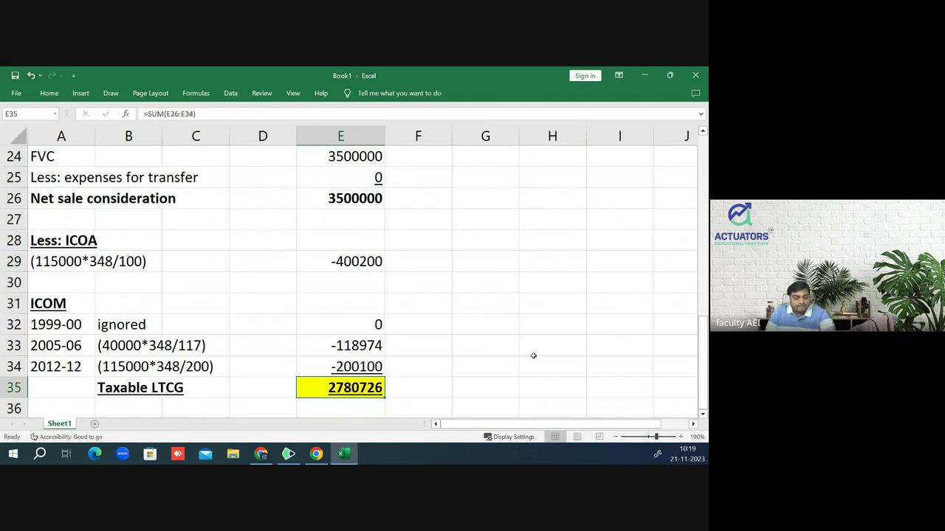
key(Down)
key(Down)
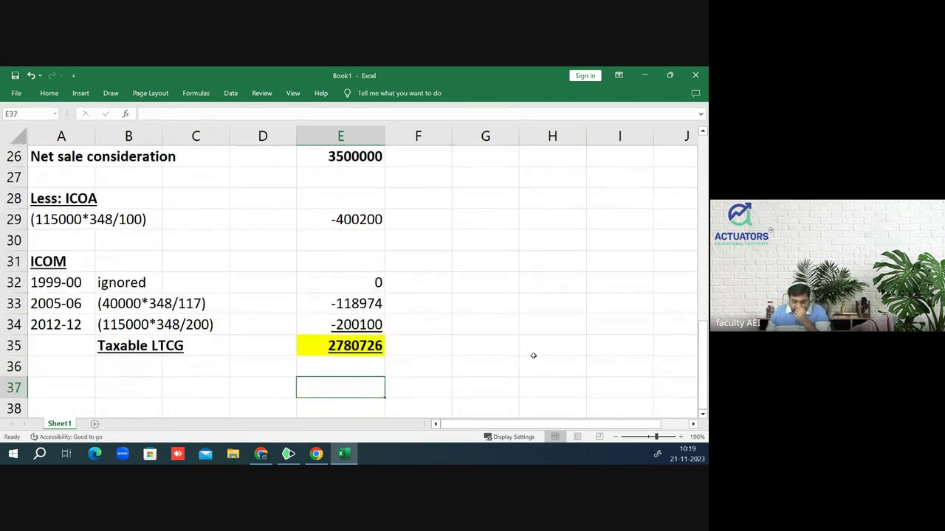
key(Down)
key(Down)
key(Down)
key(Down)
key(Up)
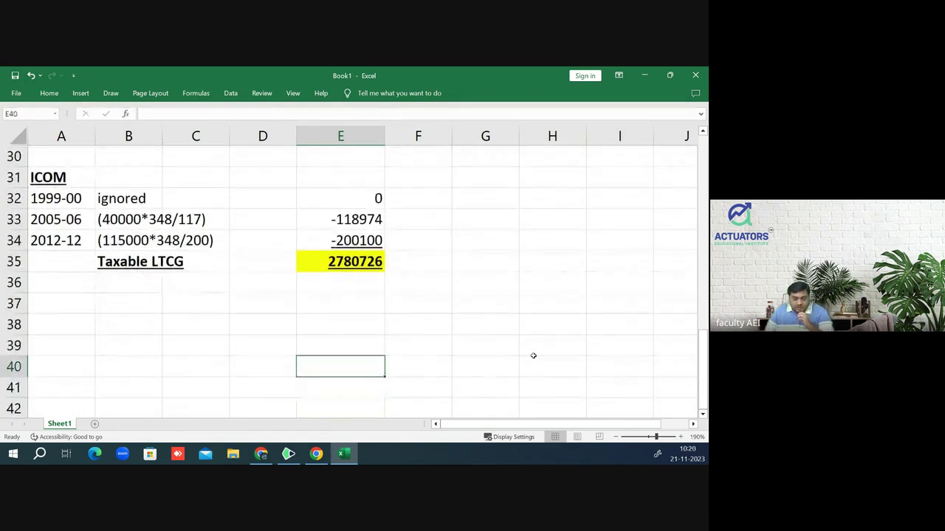
key(Up)
key(Up)
key(Up)
key(Up)
key(Up)
key(Up)
key(Up)
key(Up)
key(Up)
key(Up)
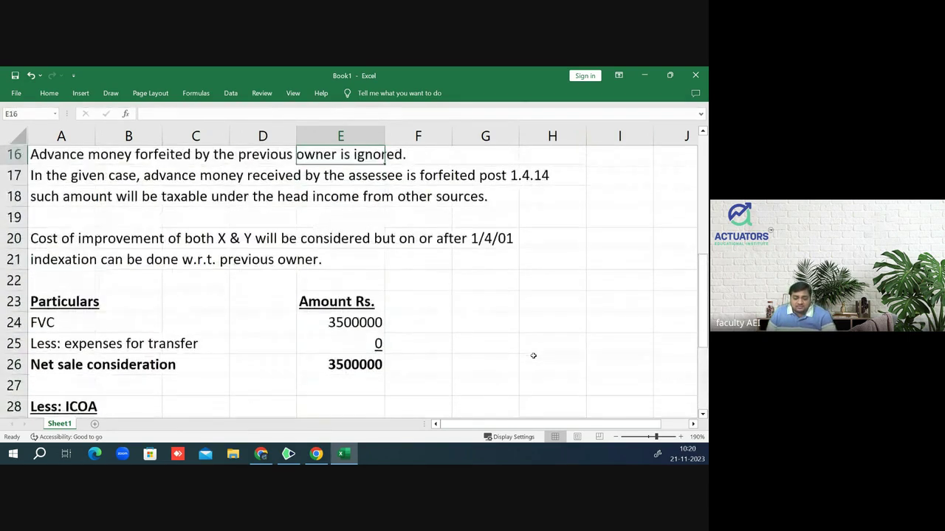
key(Up)
key(Up)
key(Up)
key(Up)
key(Up)
key(Up)
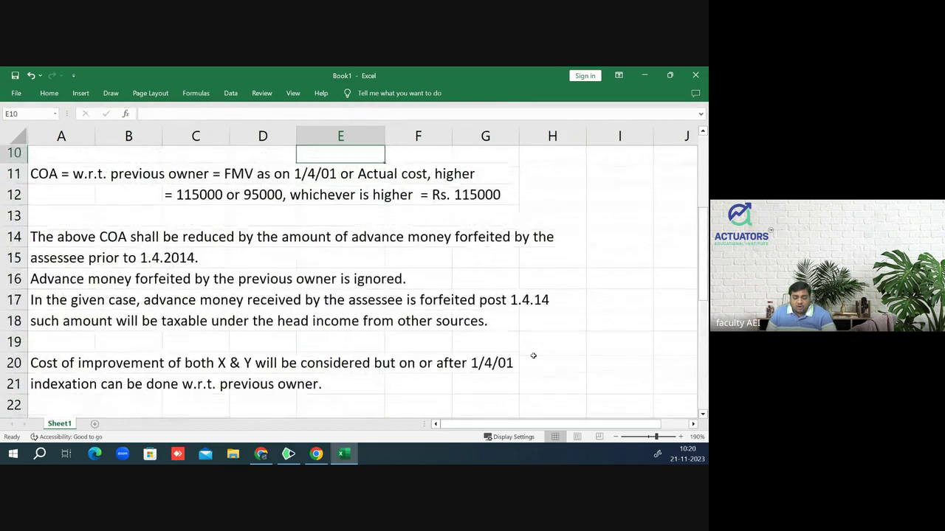
key(Up)
key(Down)
key(Down)
key(Down)
key(Down)
key(Down)
- Colour the advance-money notes in A14:H18 red
key(Left)
key(Left)
key(Left)
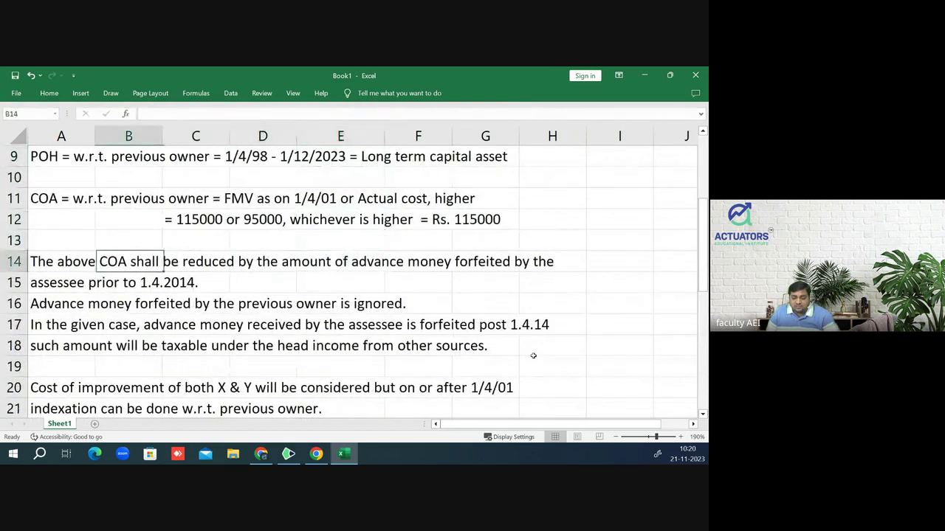
key(Left)
key(Down)
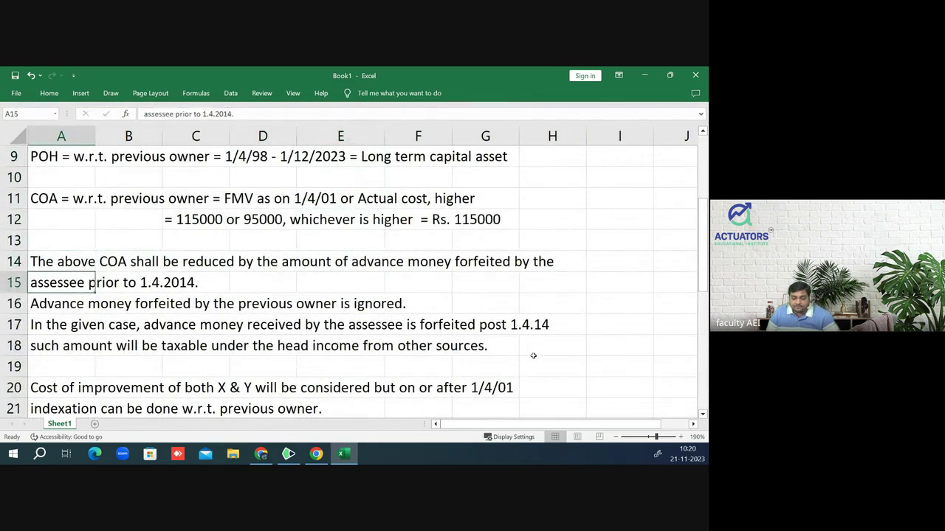
key(Up)
key(Down)
key(Down)
key(Down)
key(Down)
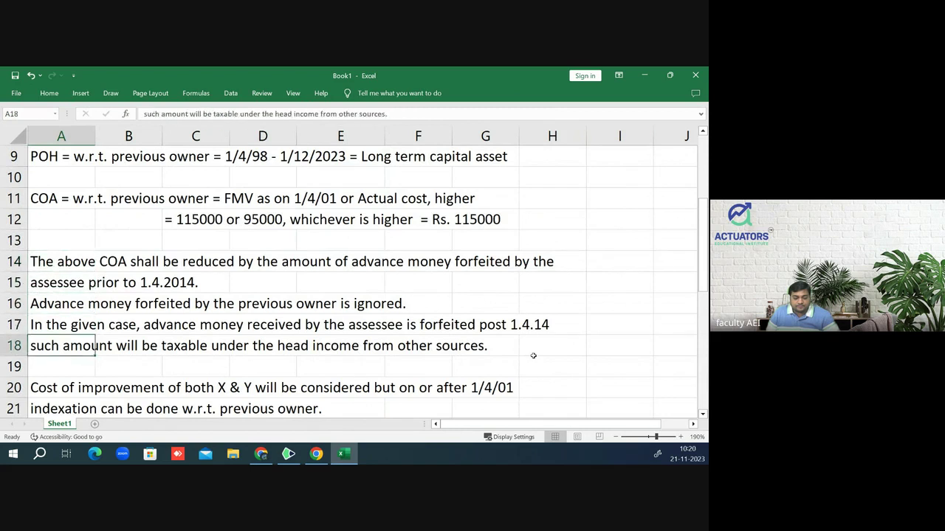
key(Up)
key(Up)
key(Up)
key(Up)
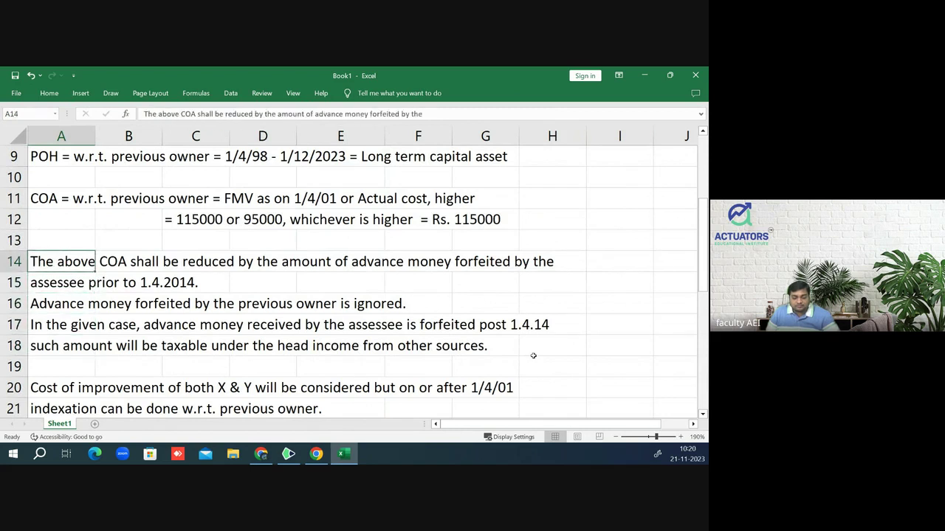
key(shift+Down)
key(shift+Down)
key(shift+Down)
key(shift+Down)
key(shift+Right)
key(shift+Right)
key(shift+Right)
key(shift+Right)
key(shift+Right)
key(shift+Right)
key(shift+Right)
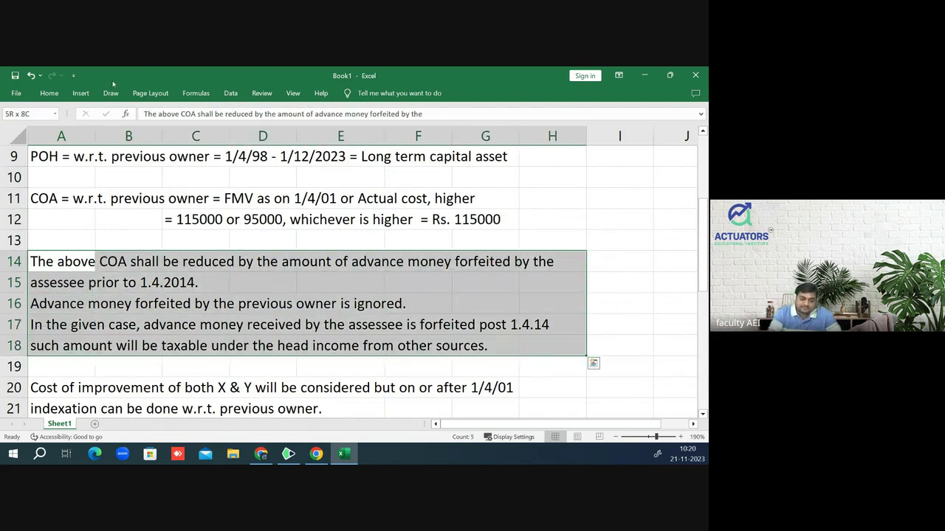
click(50, 93)
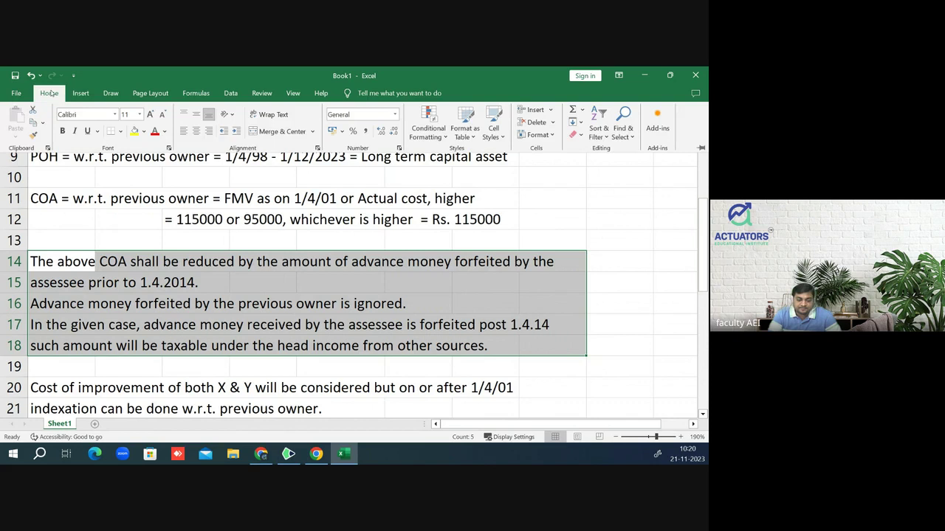
click(156, 133)
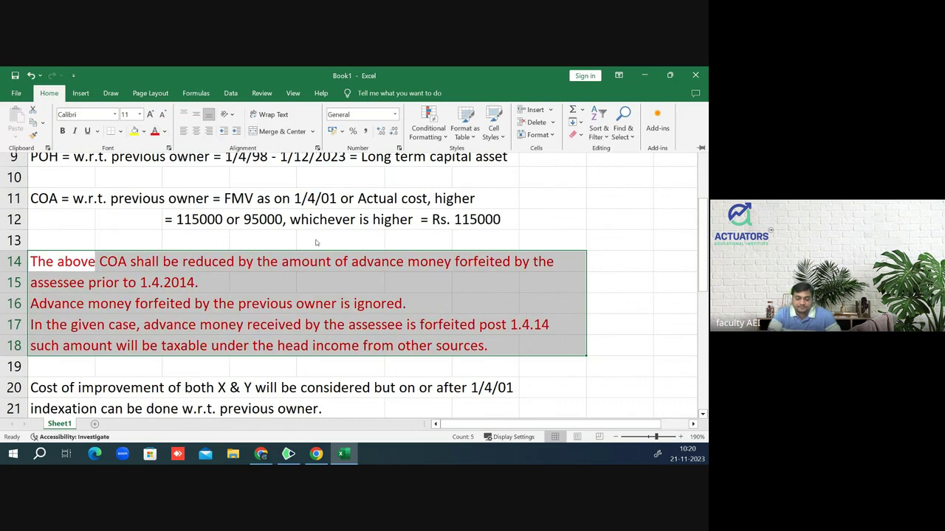
click(317, 241)
click(260, 237)
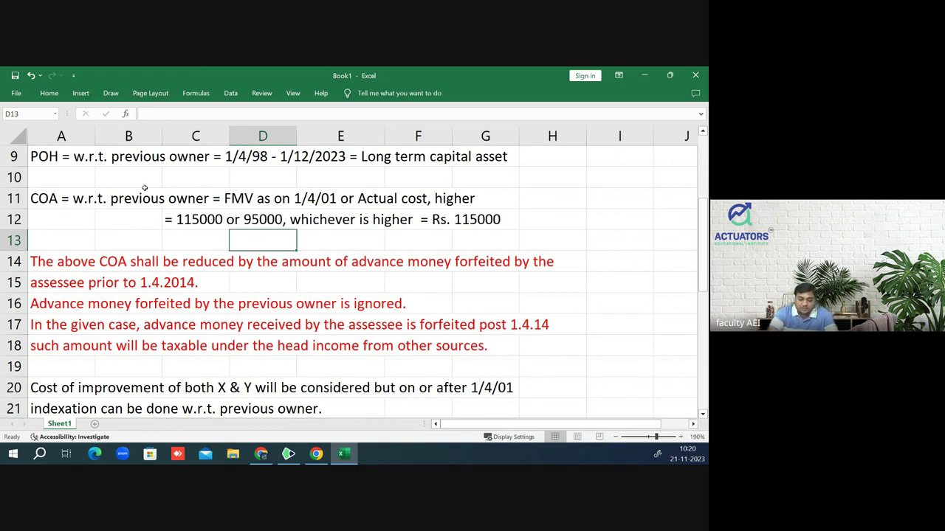
click(72, 162)
click(54, 198)
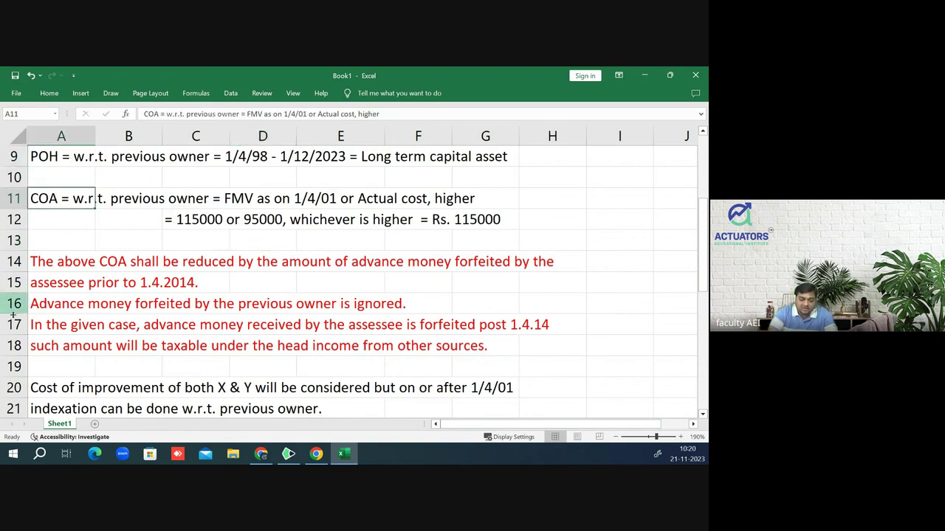
click(37, 384)
click(44, 405)
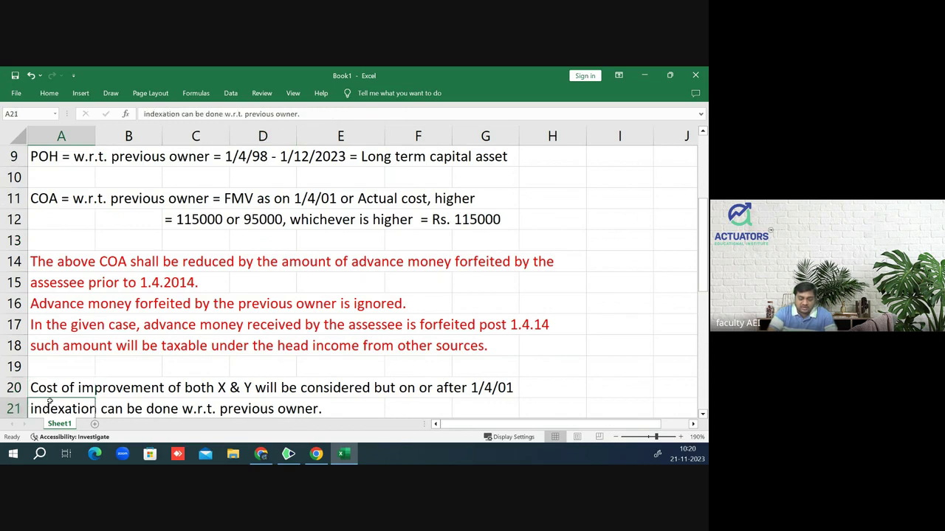
scroll(308, 249, up, 1)
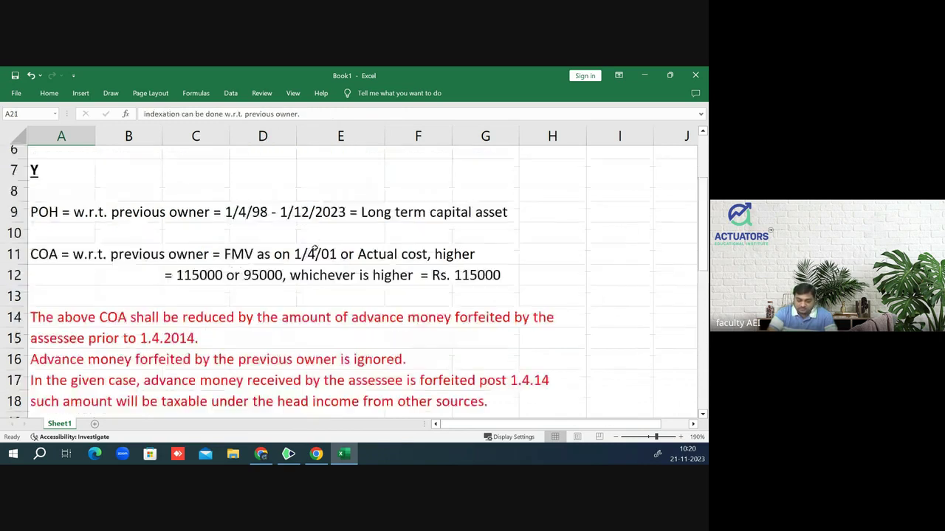
scroll(315, 247, down, 2)
scroll(315, 248, down, 1)
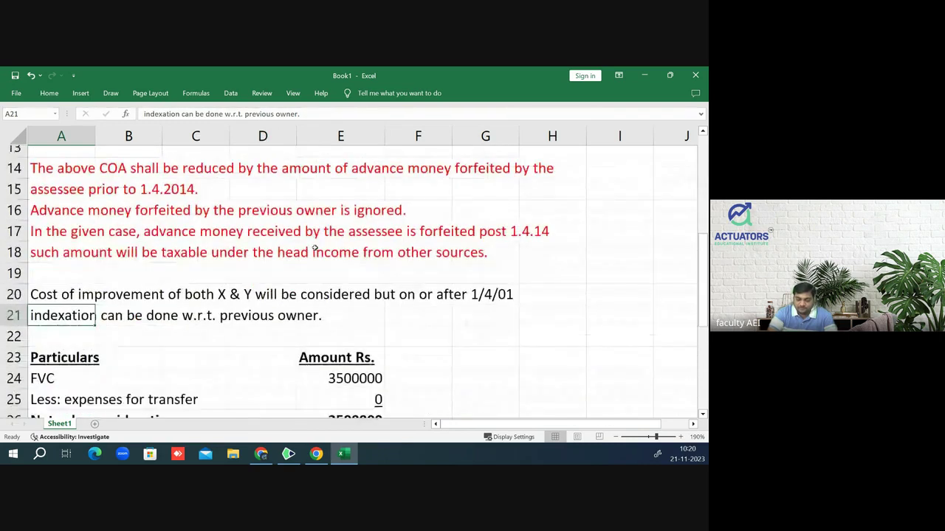
scroll(314, 247, down, 4)
scroll(314, 247, up, 1)
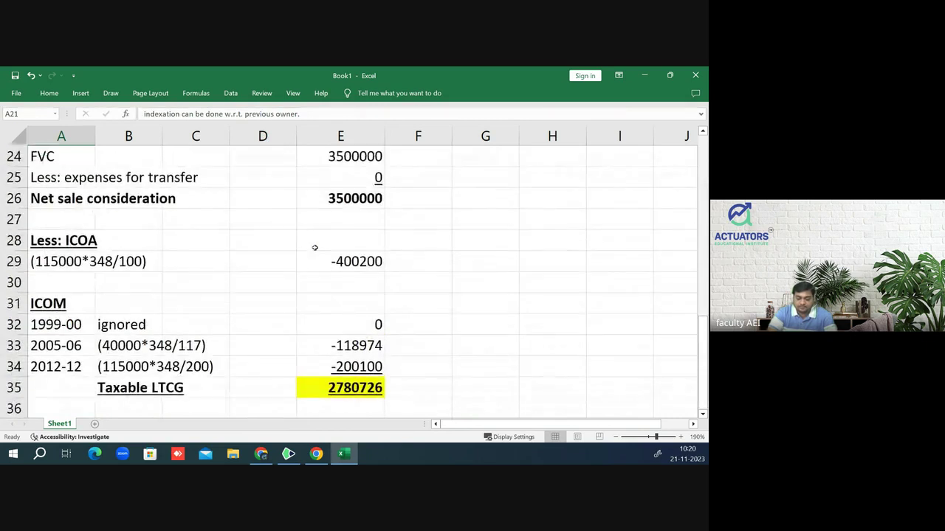
scroll(315, 248, down, 4)
scroll(283, 249, up, 2)
scroll(283, 249, down, 1)
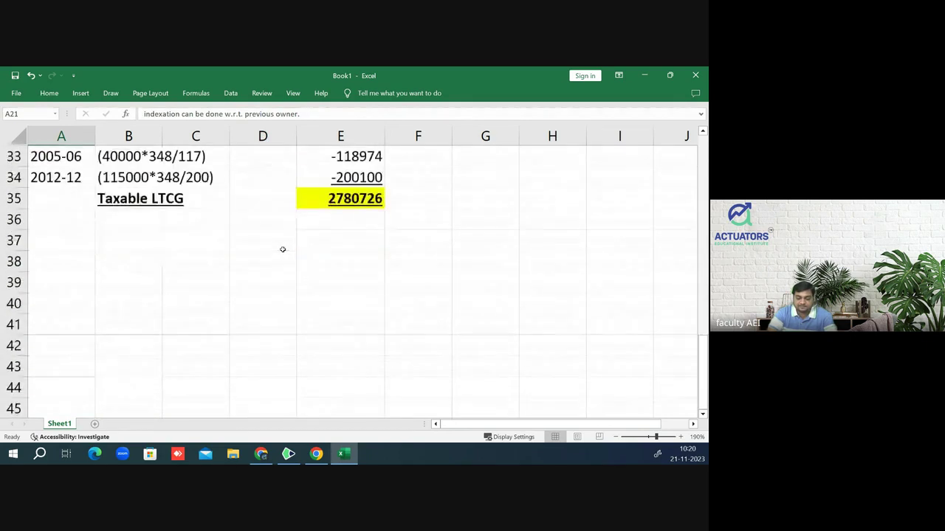
scroll(282, 250, down, 1)
click(65, 182)
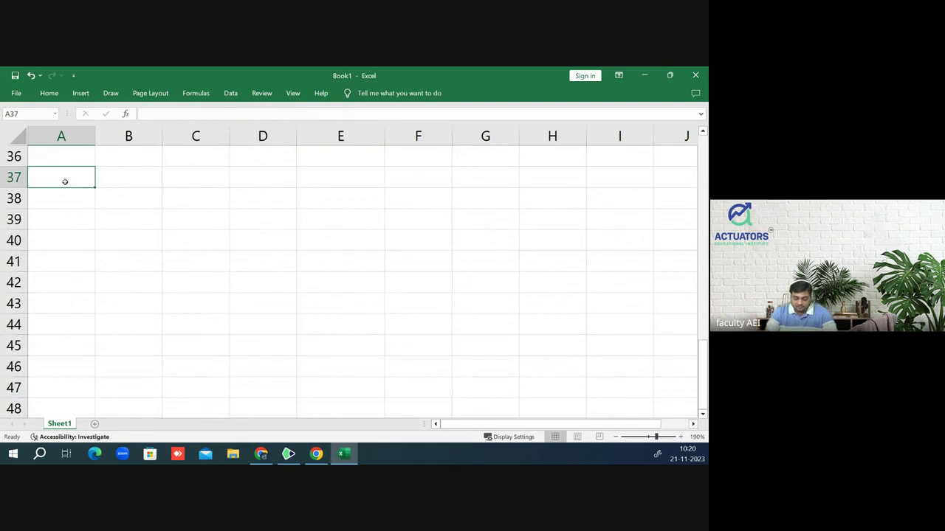
- Enter the heading 'Section 50C (land or Building or Both)' in A37 and 'FVC = Sale Proceeds' in A39
text(Section)
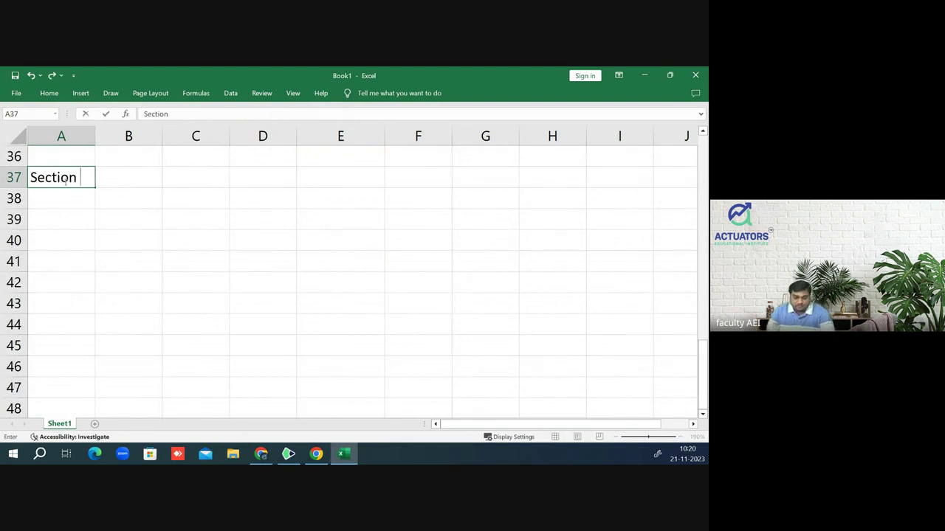
text( 50)
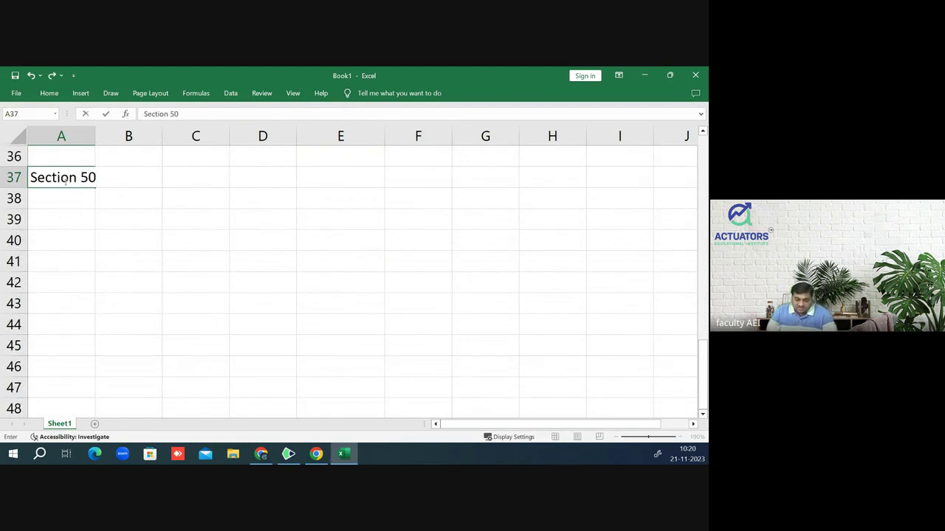
text(C ()
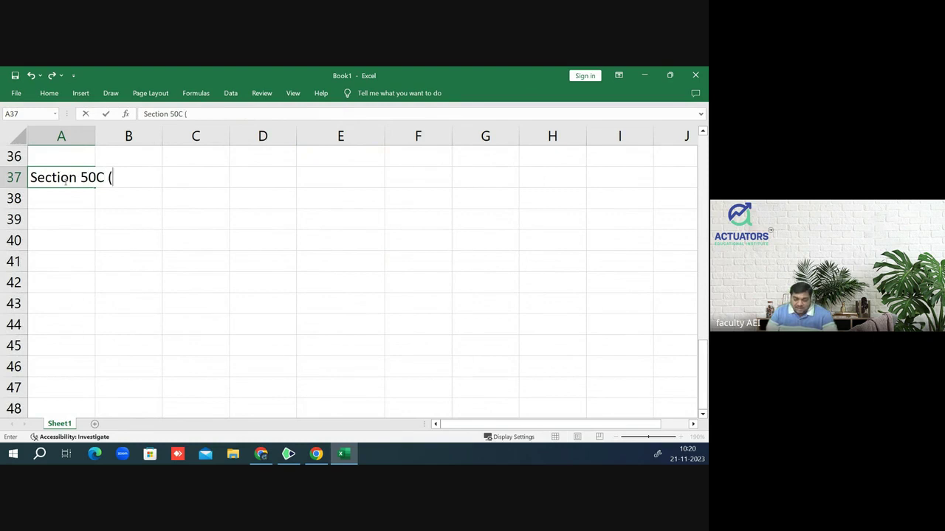
text(land)
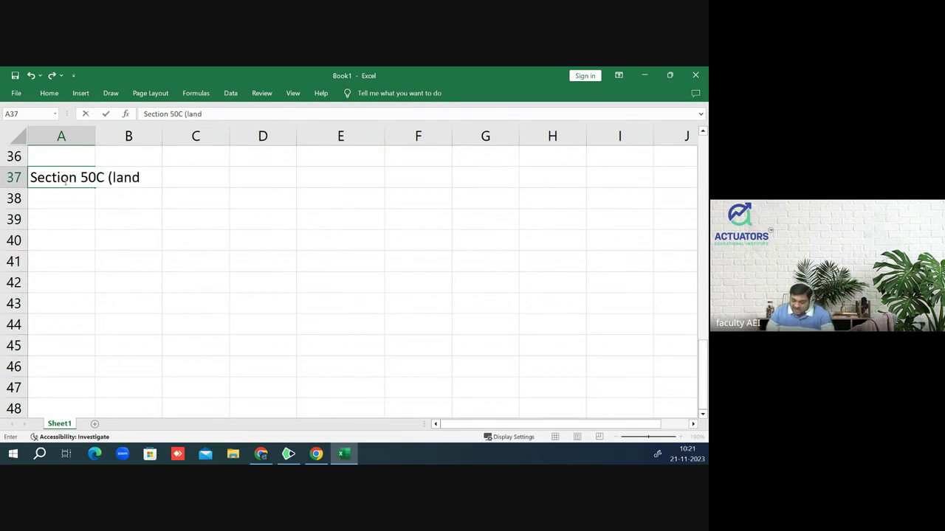
text( or Bu)
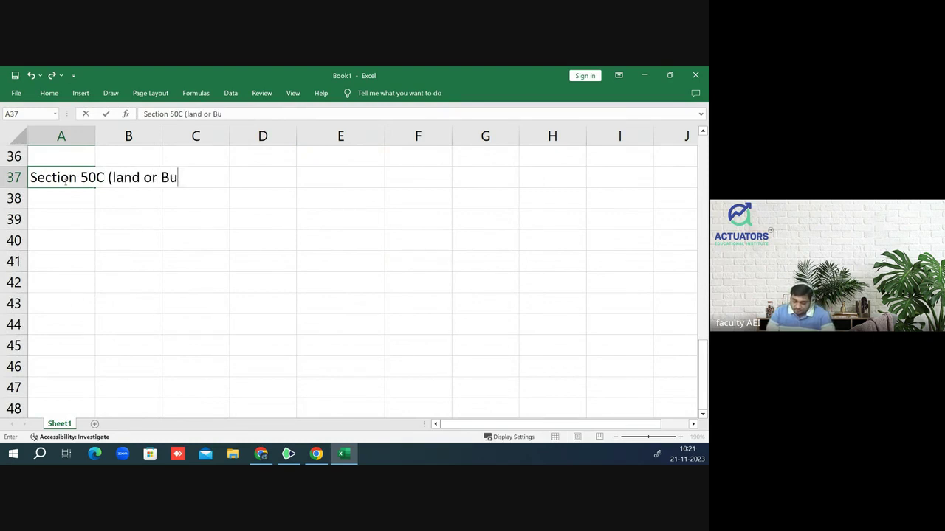
text(ilding )
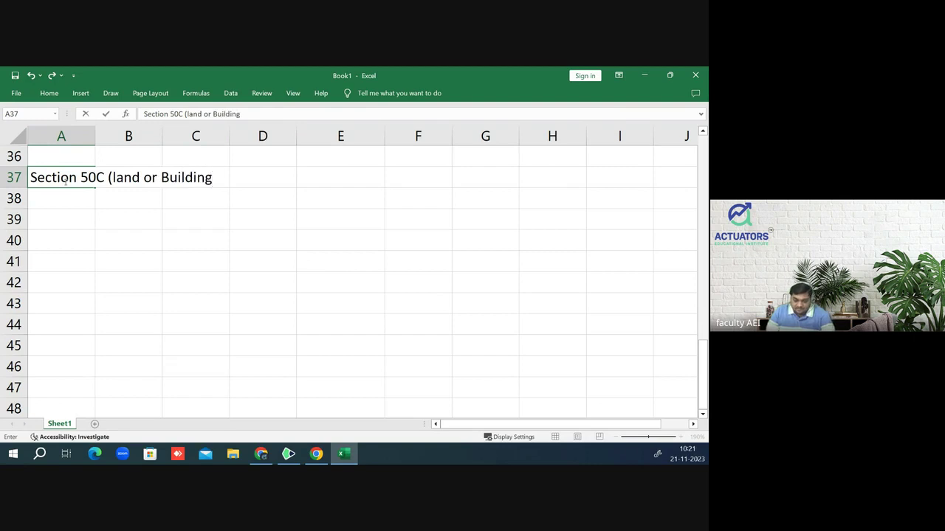
text(or Both)
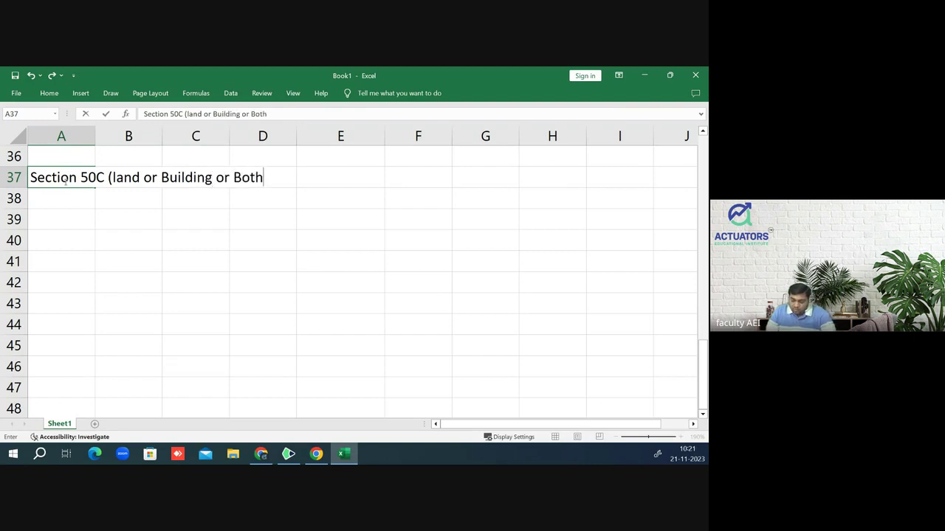
text())
key(Return)
key(Return)
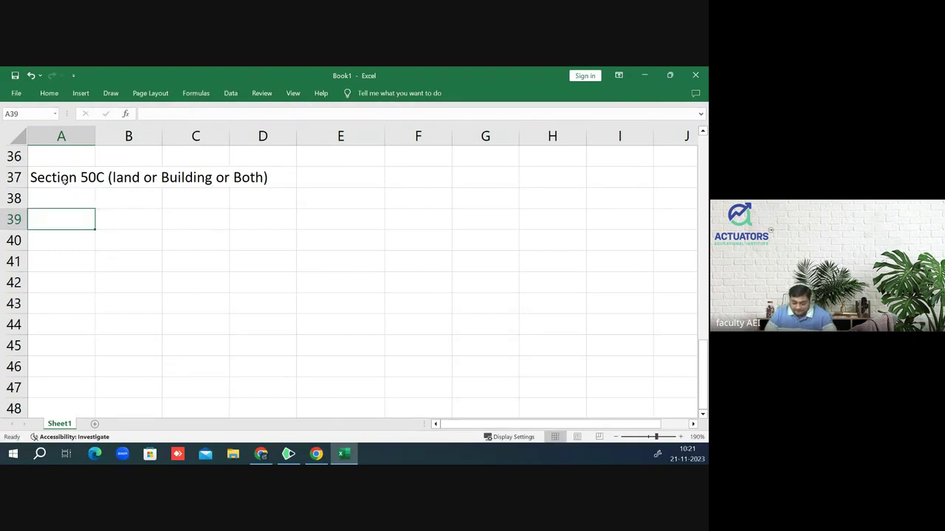
text(FVC )
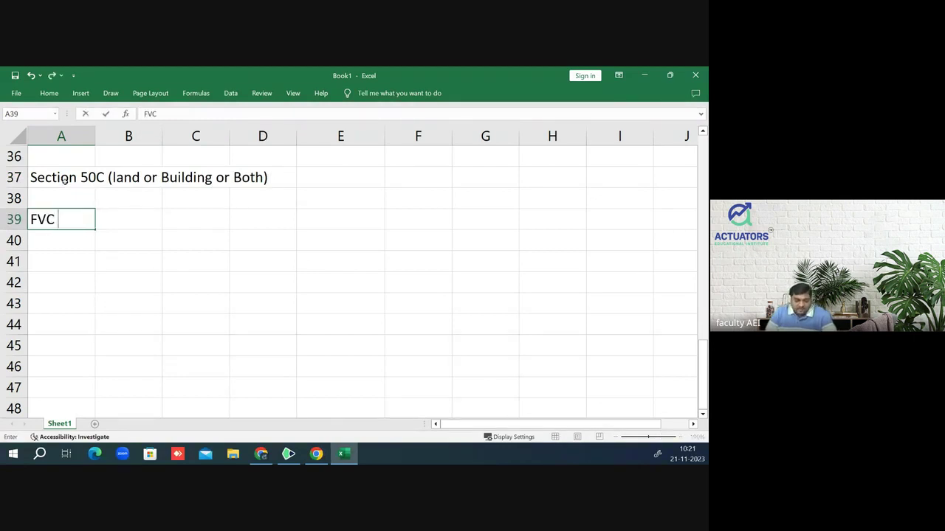
text(= )
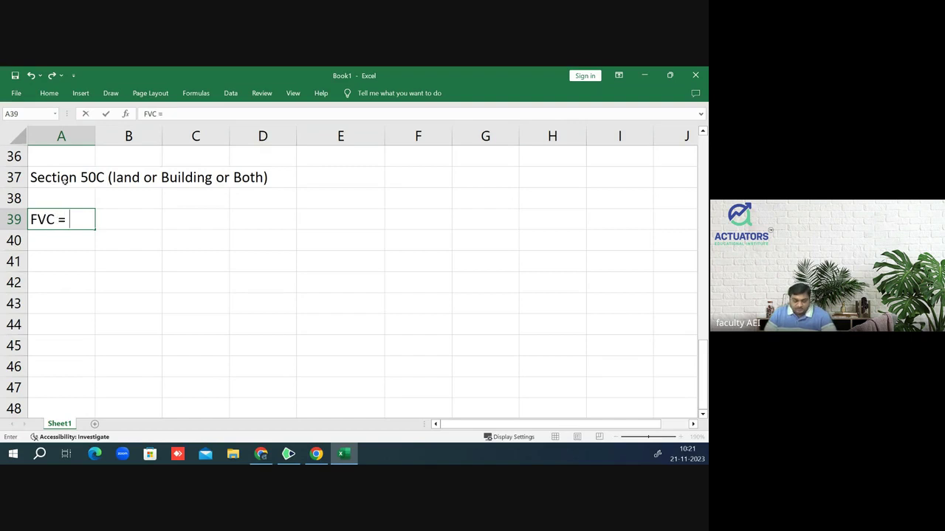
text(Sale P)
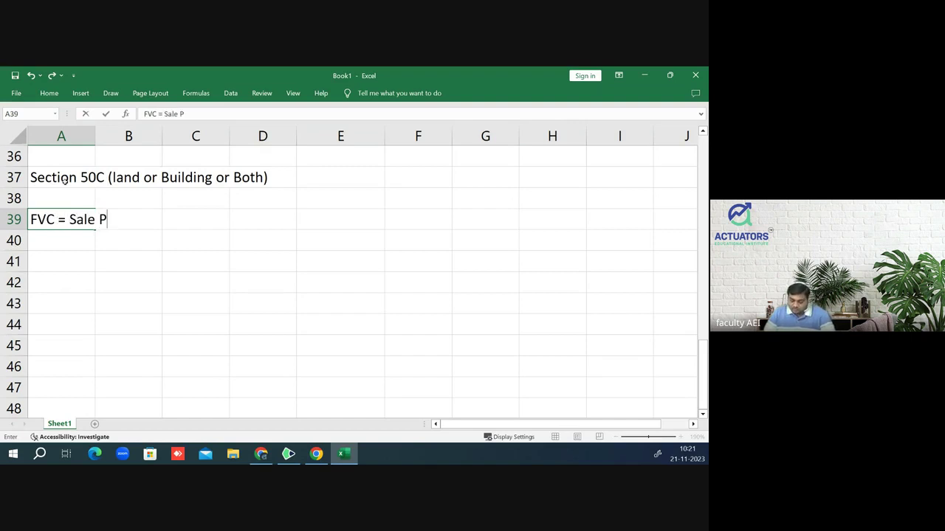
text(roceeds)
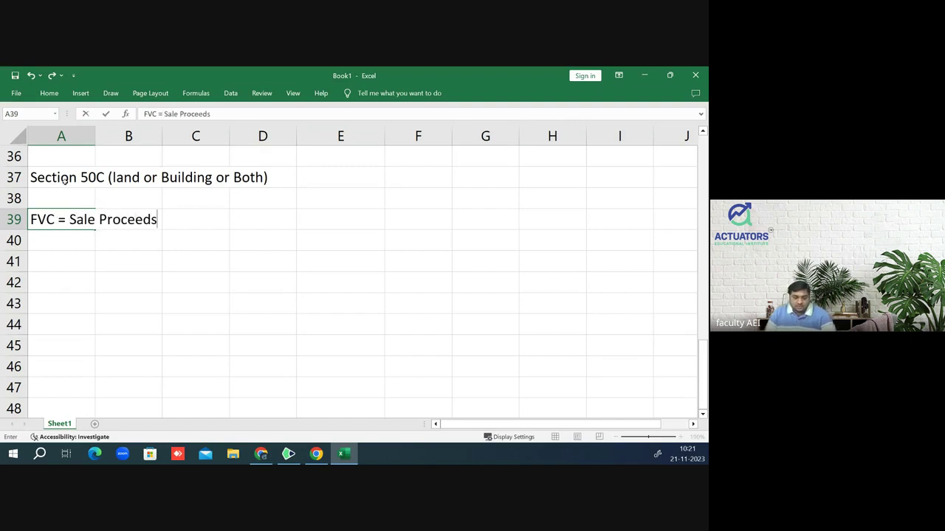
key(Return)
key(Return)
- Write the condition 'if 110% of Sale Proceeds is less than' in A41
text(if )
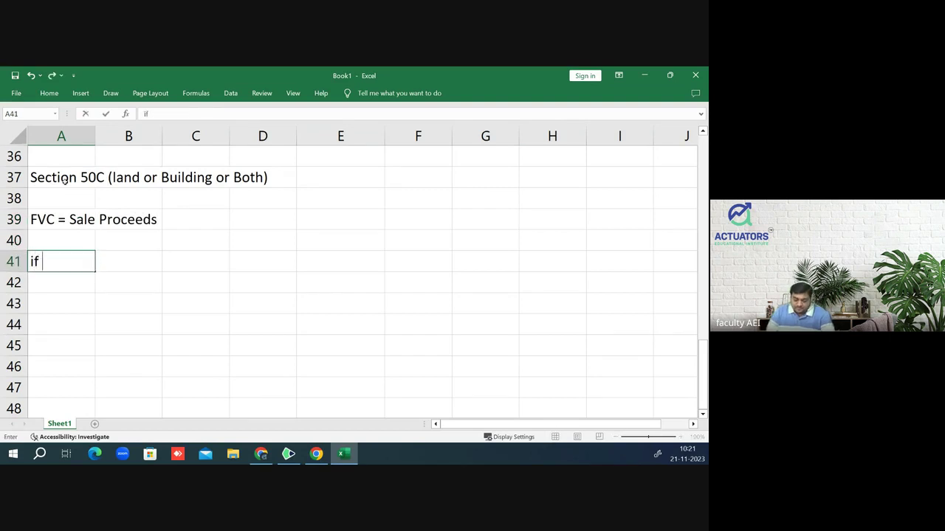
text(Sp)
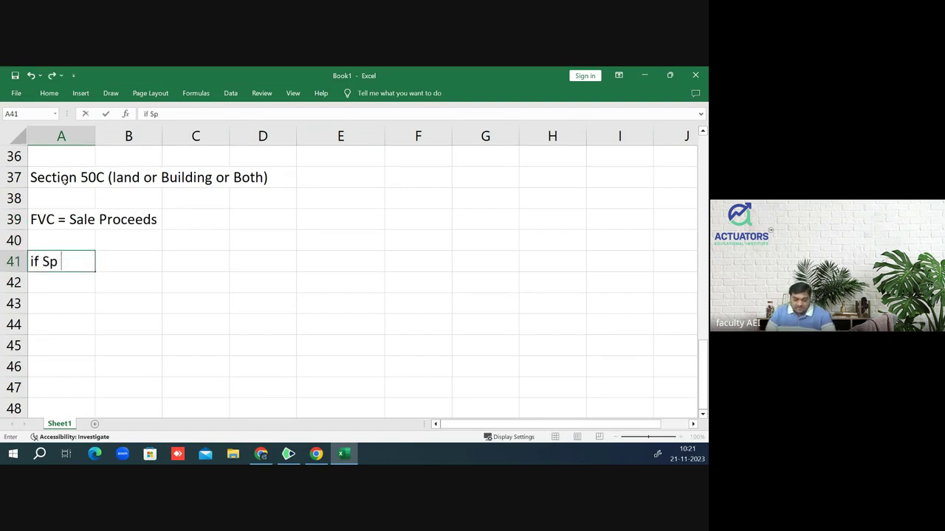
key(BackSpace)
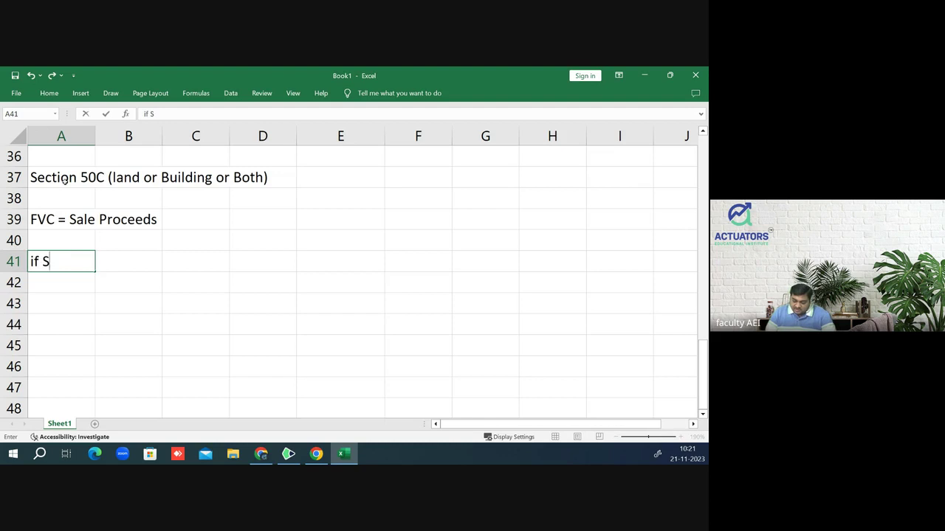
text(P is le)
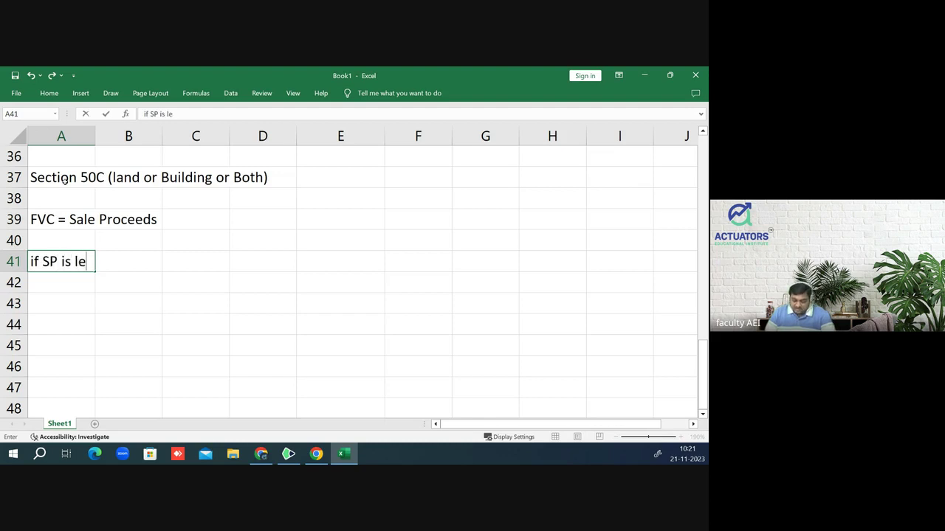
text(ss than)
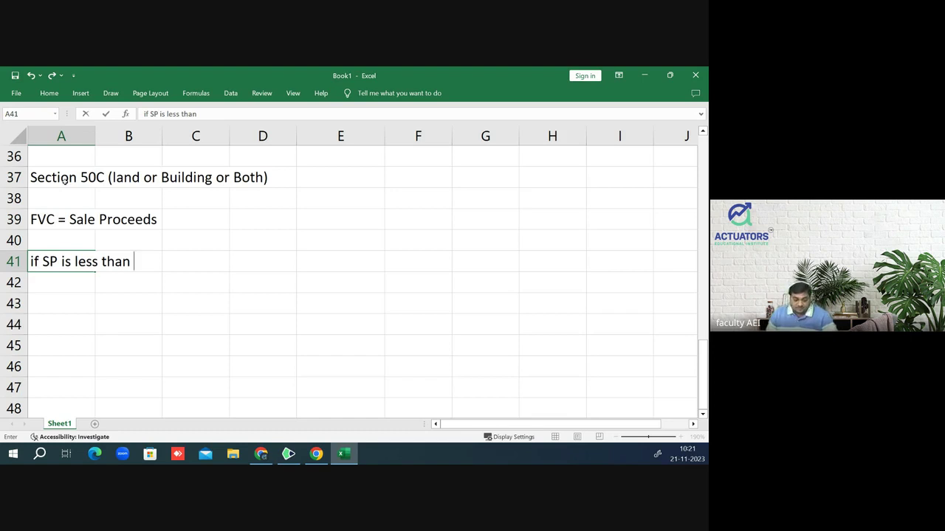
key(ctrl+Return)
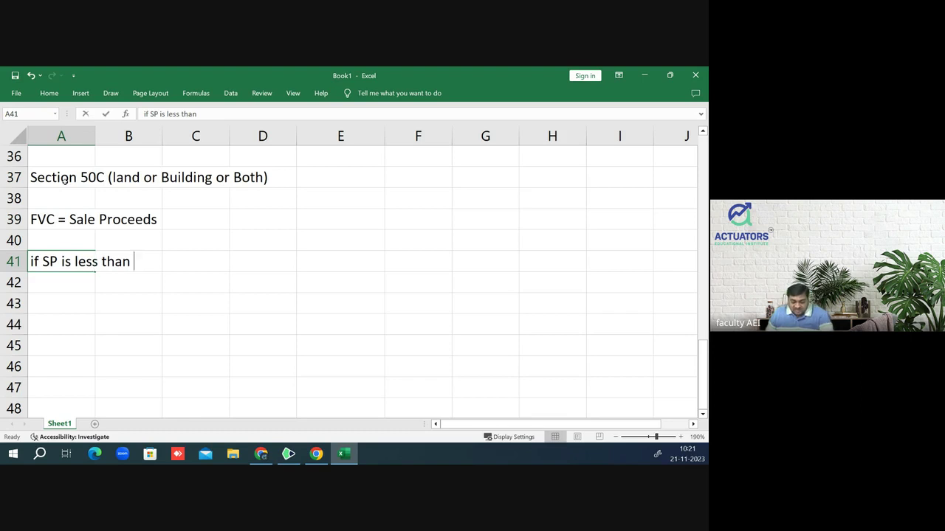
key(F2)
key(Left)
key(Left)
key(Left)
key(Left)
key(Left)
key(Left)
key(Left)
key(Left)
key(Left)
key(Left)
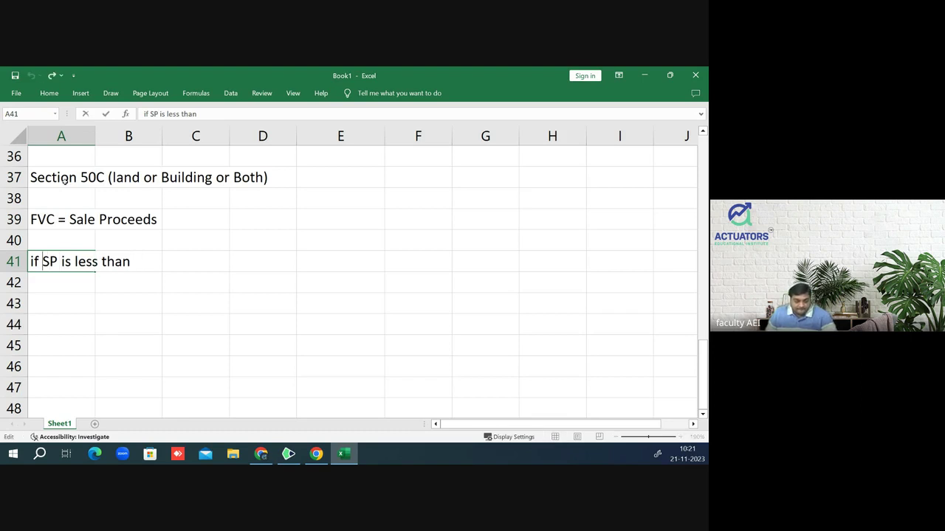
text(1105)
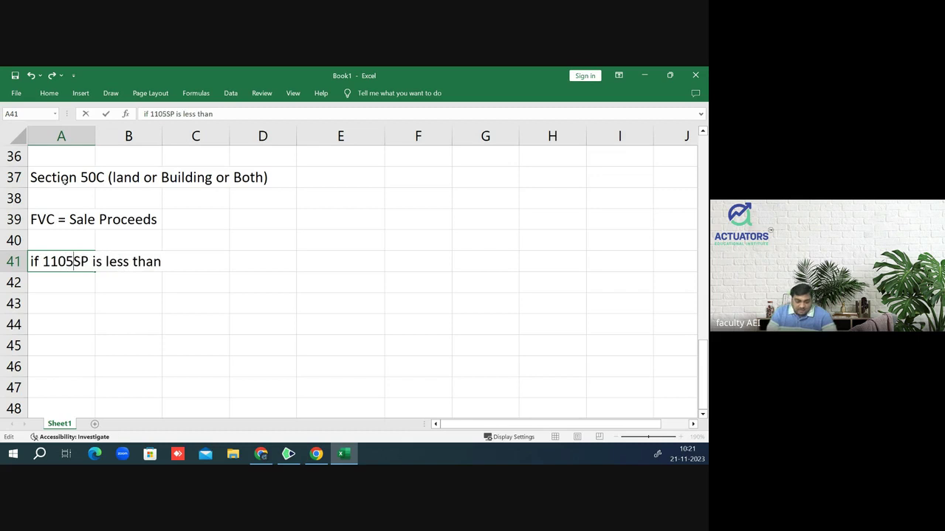
key(BackSpace)
text(% )
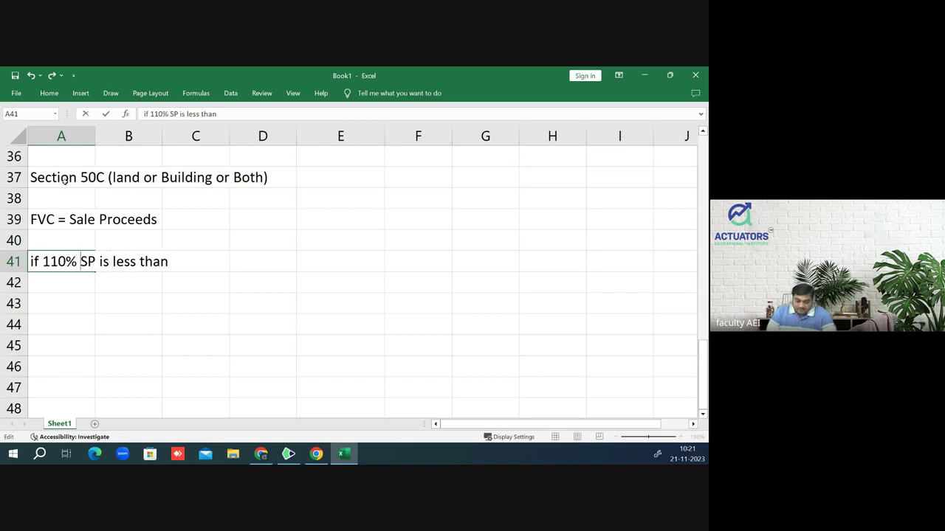
text(of)
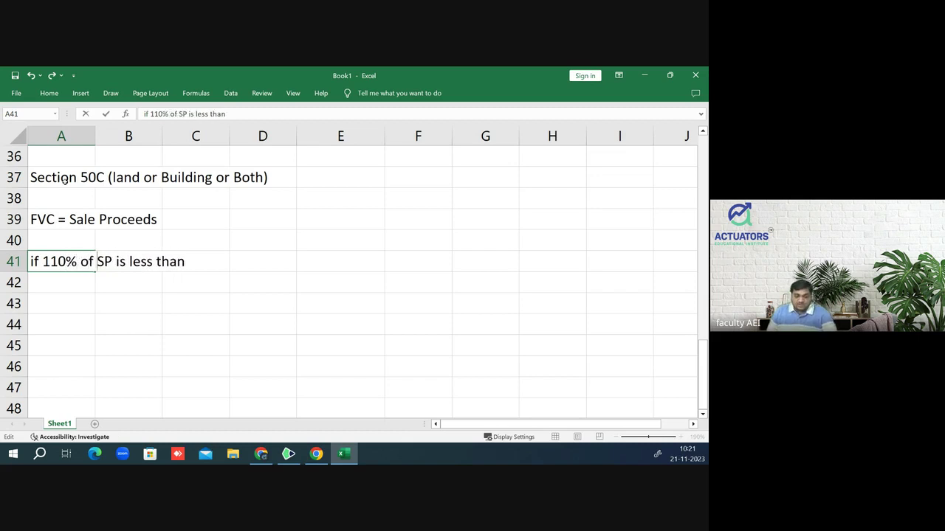
key(BackSpace)
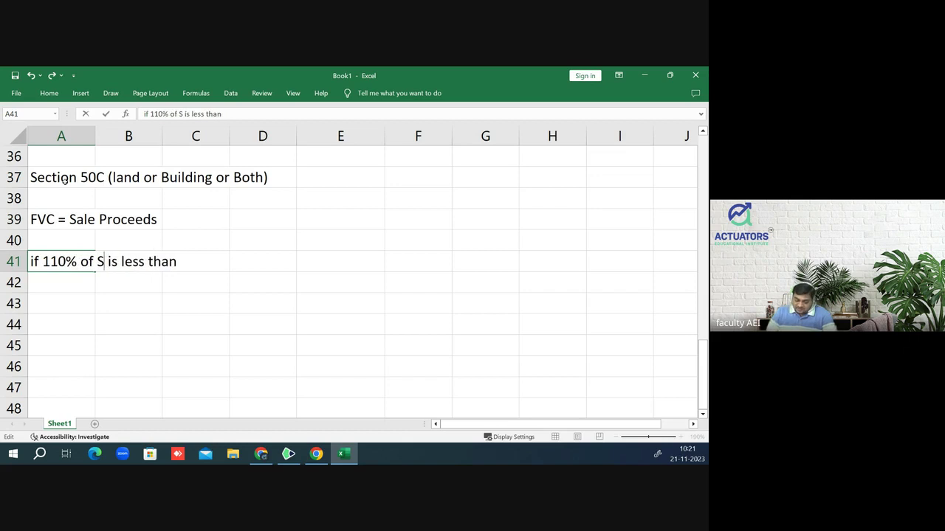
text(ale Pr)
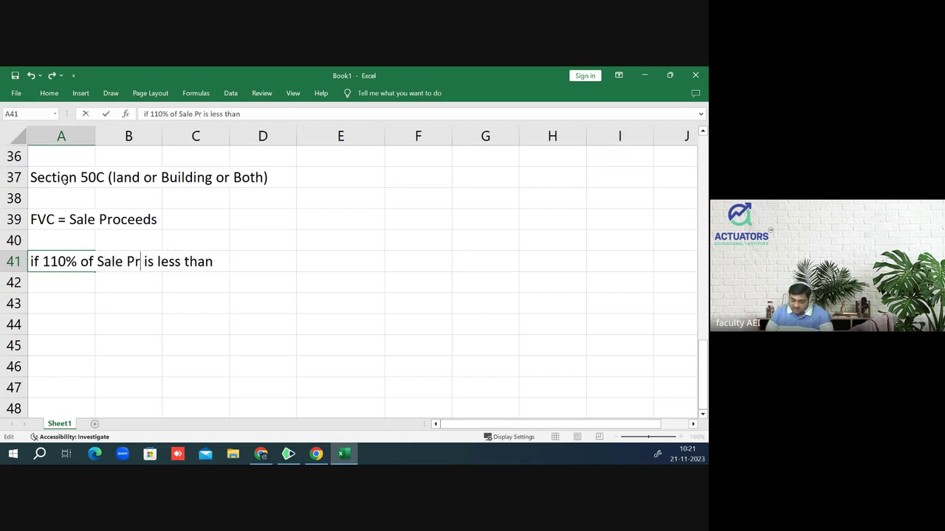
text(oceeds)
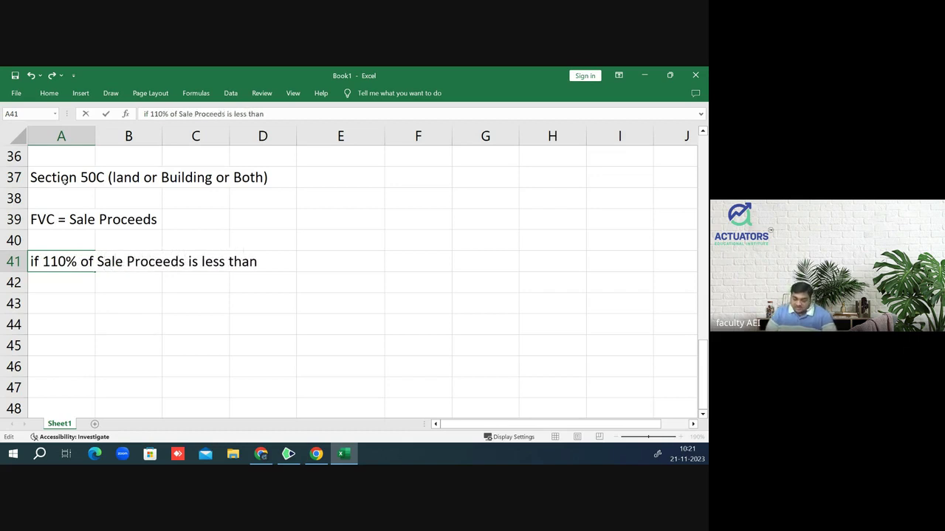
- Finish the sentence with 'Value Adopted by Stamp Valuation Authority then FVC = Value adopted by SVA'
key(Right)
key(Right)
key(Right)
key(Right)
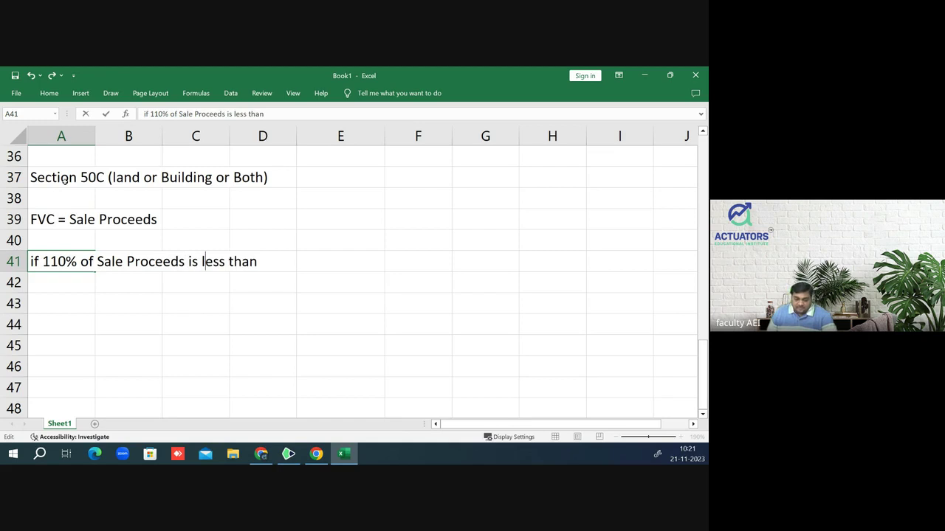
key(Right)
key(Right)
key(Right)
key(Right)
key(Right)
key(Right)
key(Right)
key(Right)
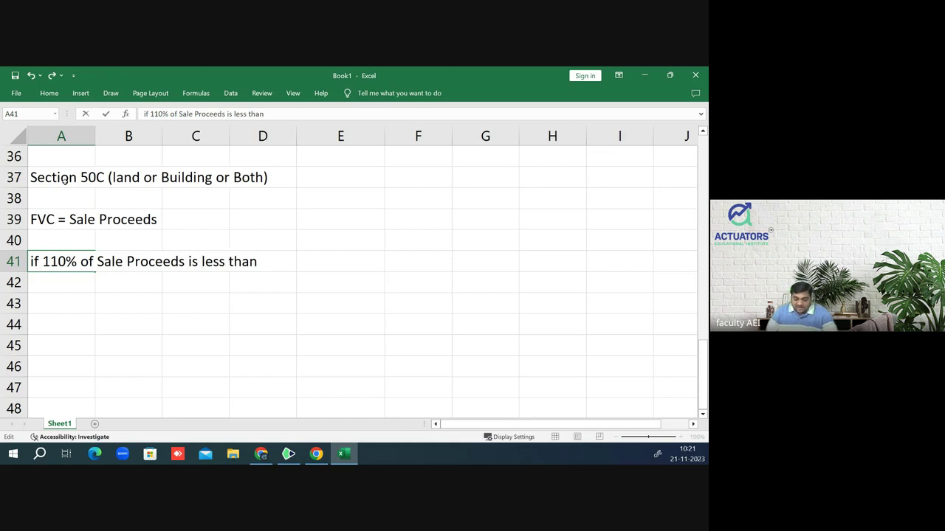
text(Value )
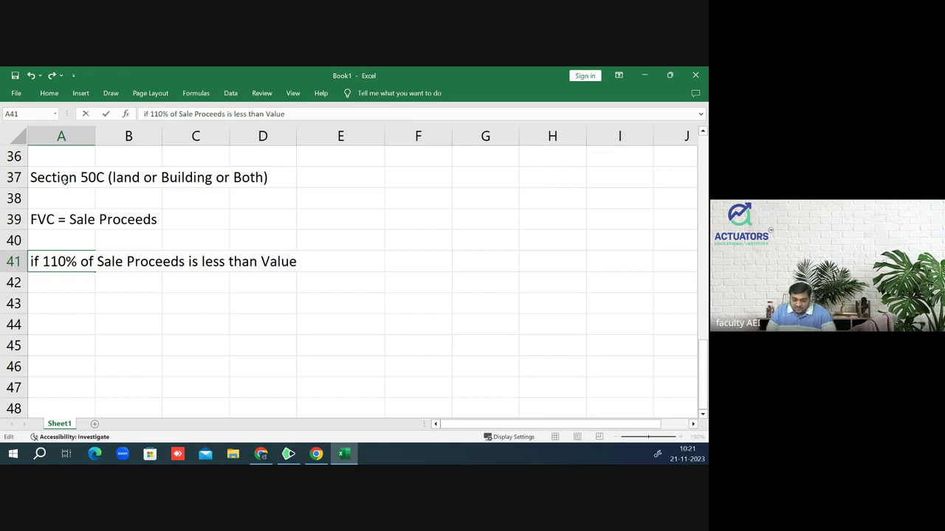
text(Adopted )
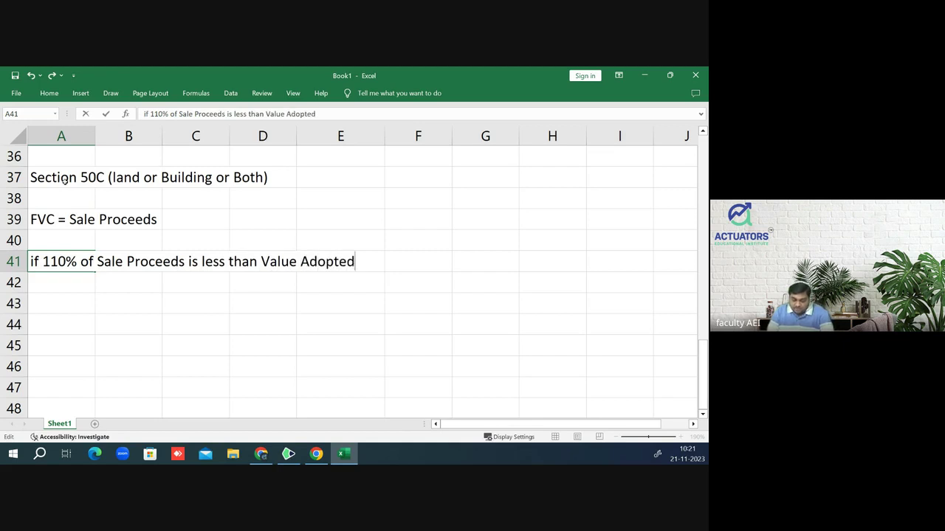
text(by Sta)
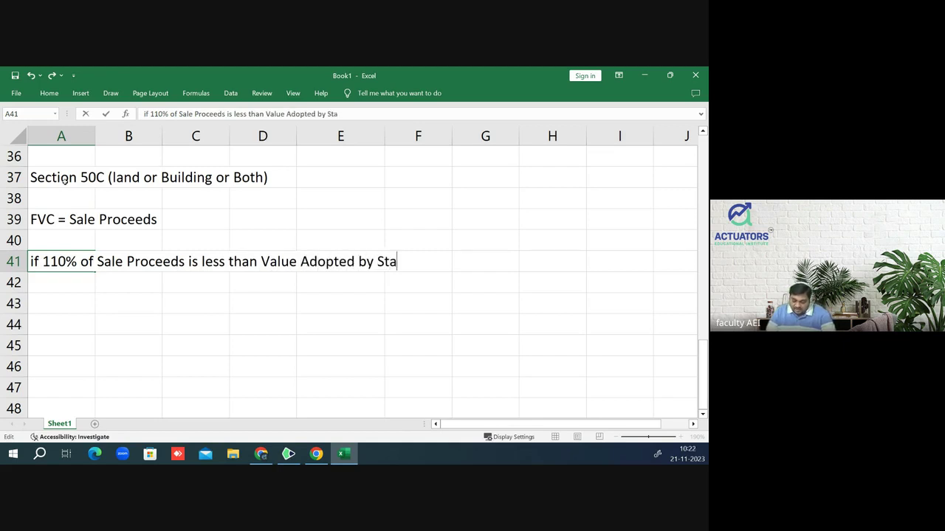
text(mp Val)
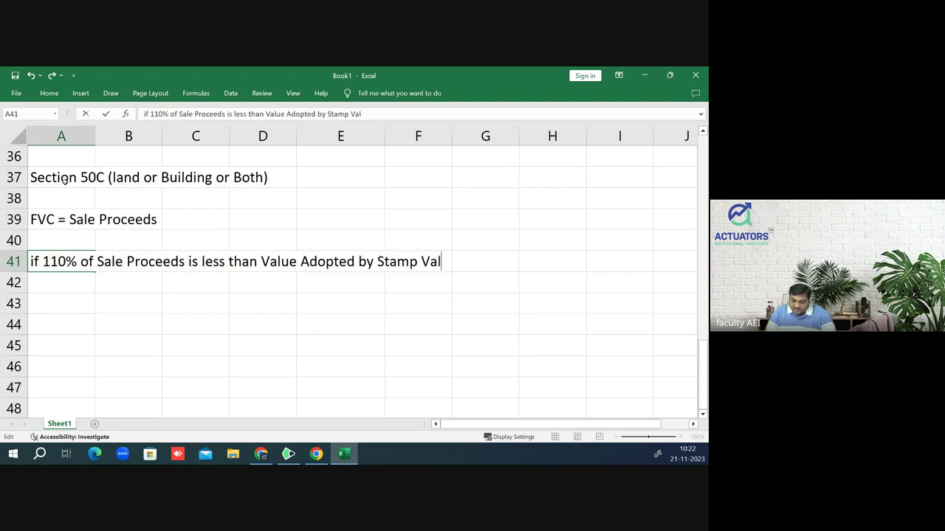
text(uation A)
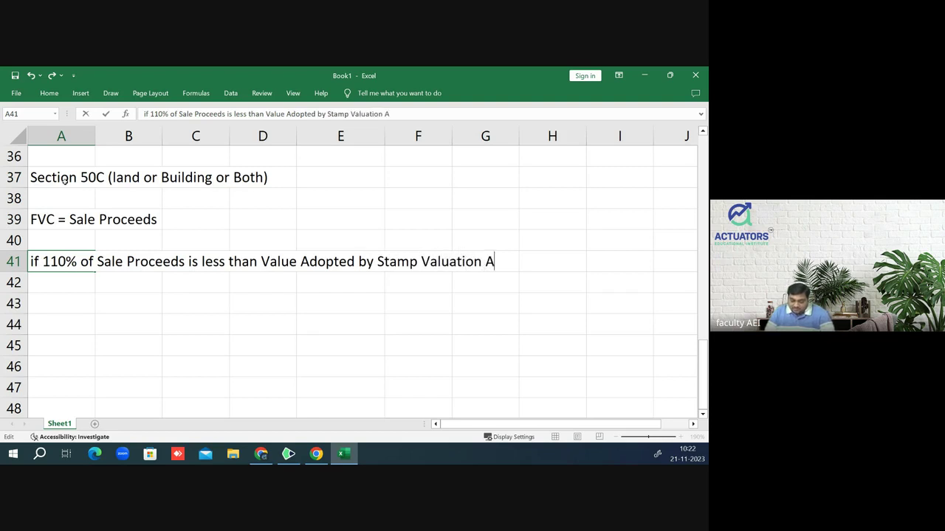
text(uthor)
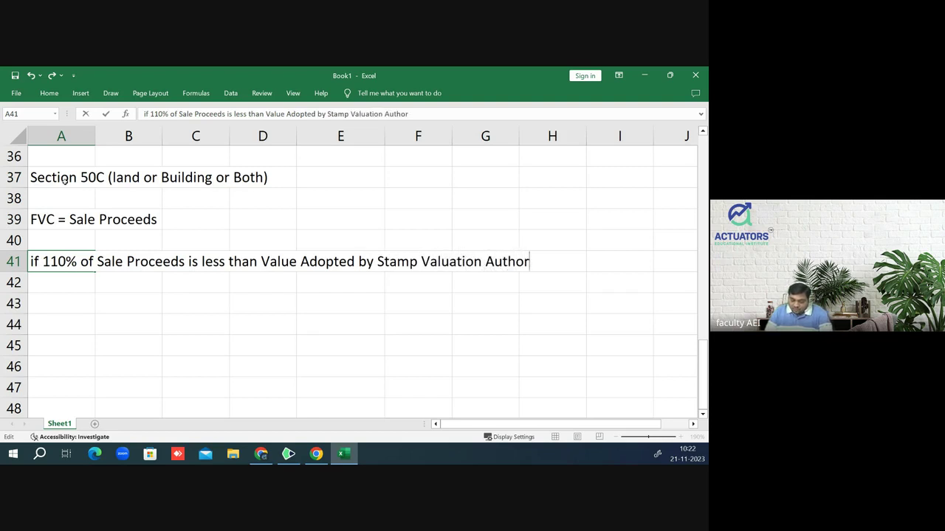
text(ity)
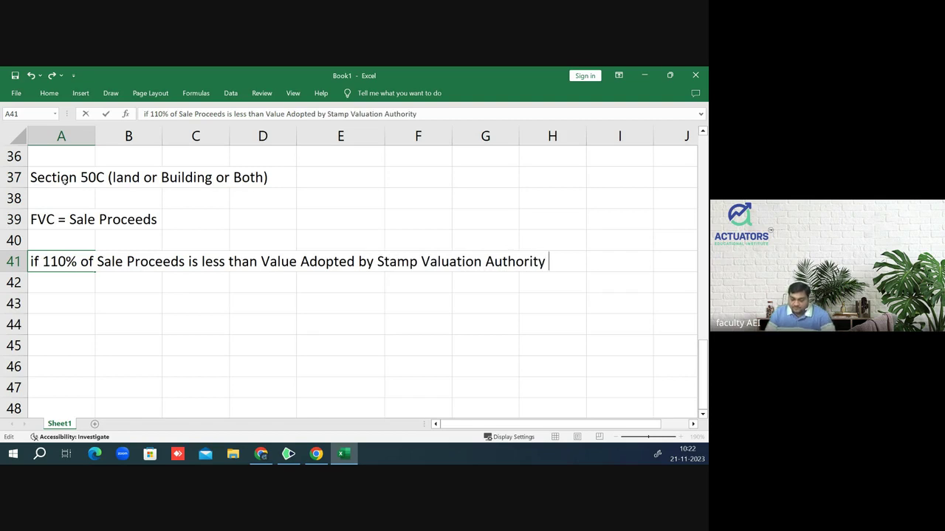
text( the)
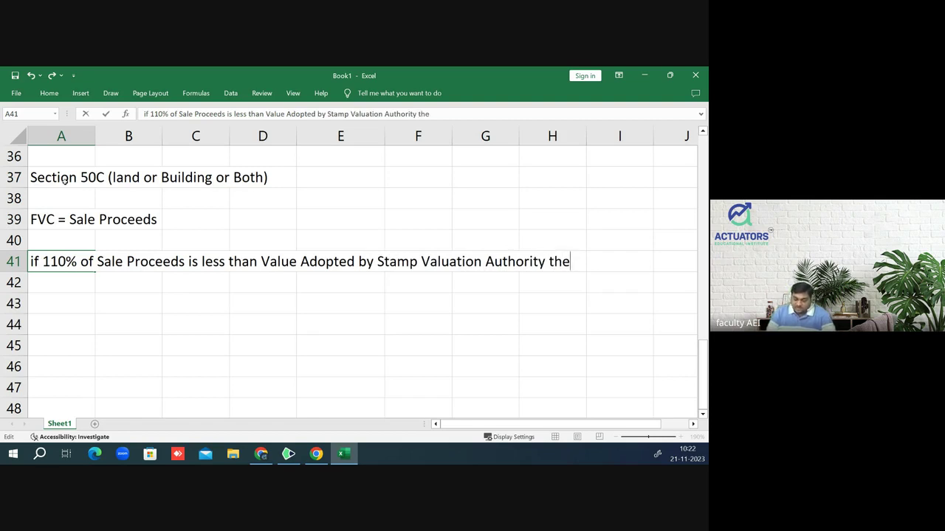
text(n F)
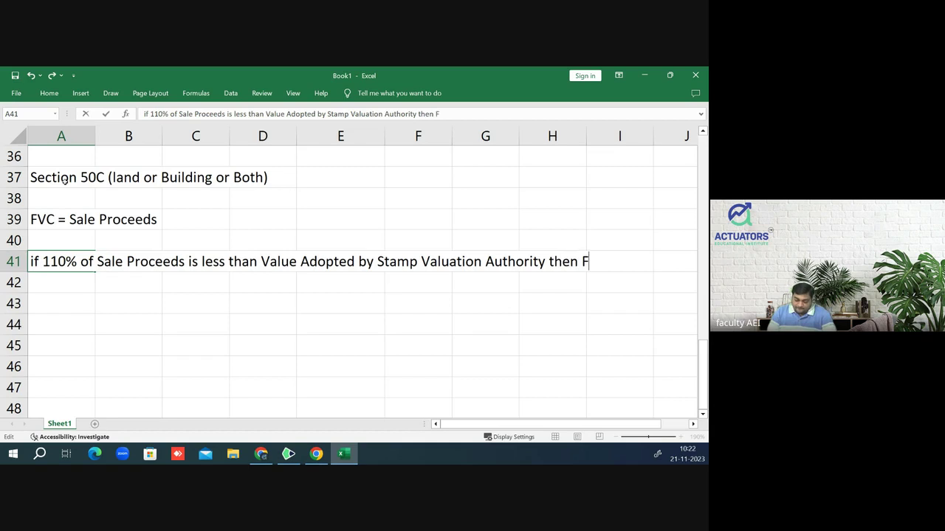
text(VC = )
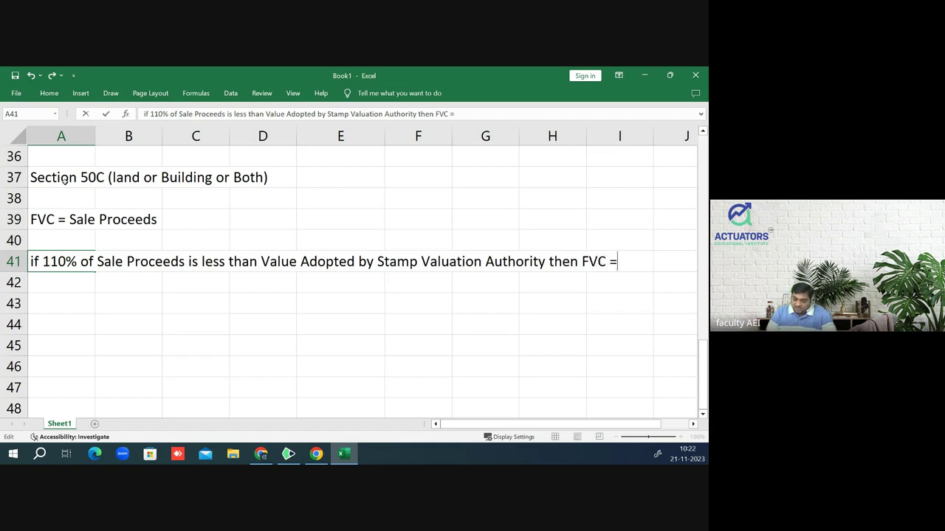
text(Value)
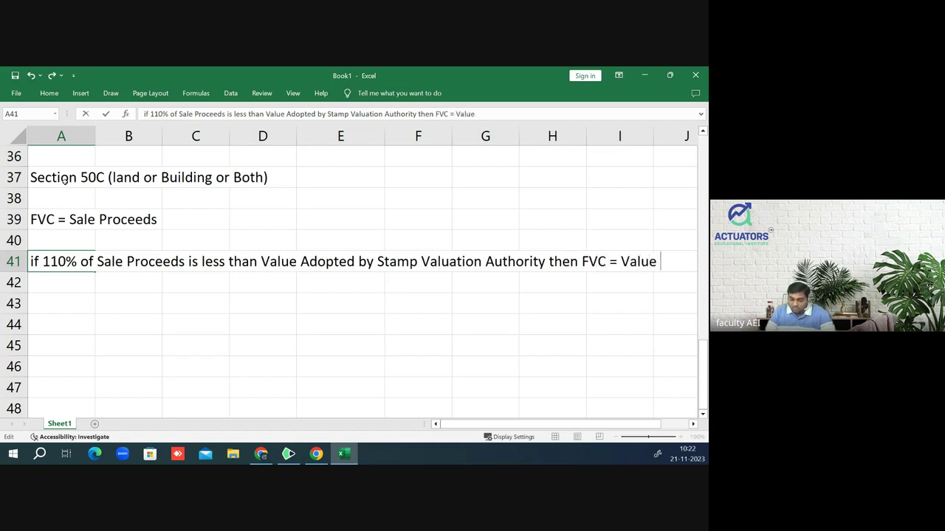
key(Return)
text(adop)
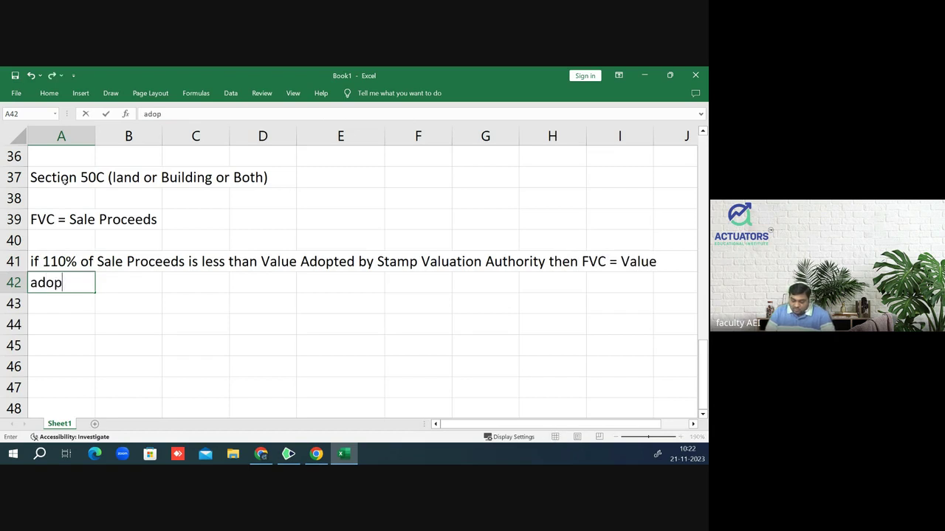
text(ted by )
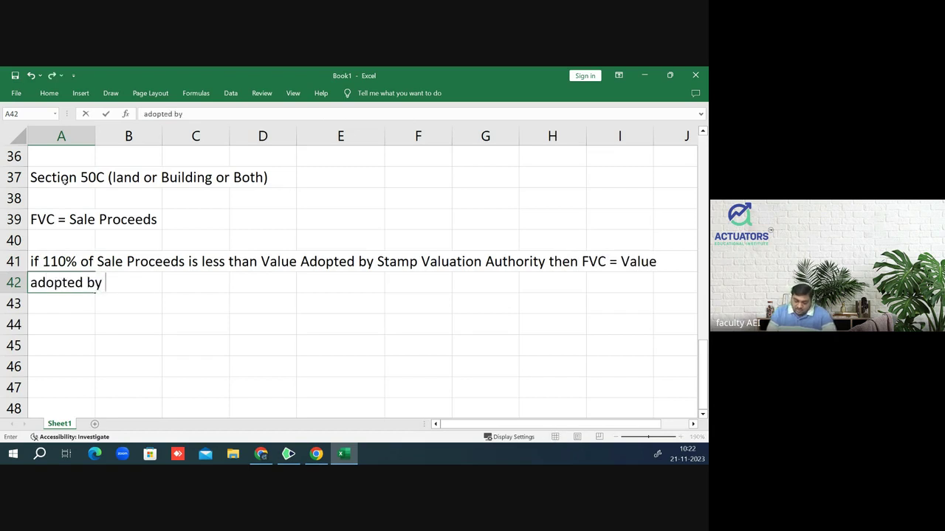
text(SVA)
key(Return)
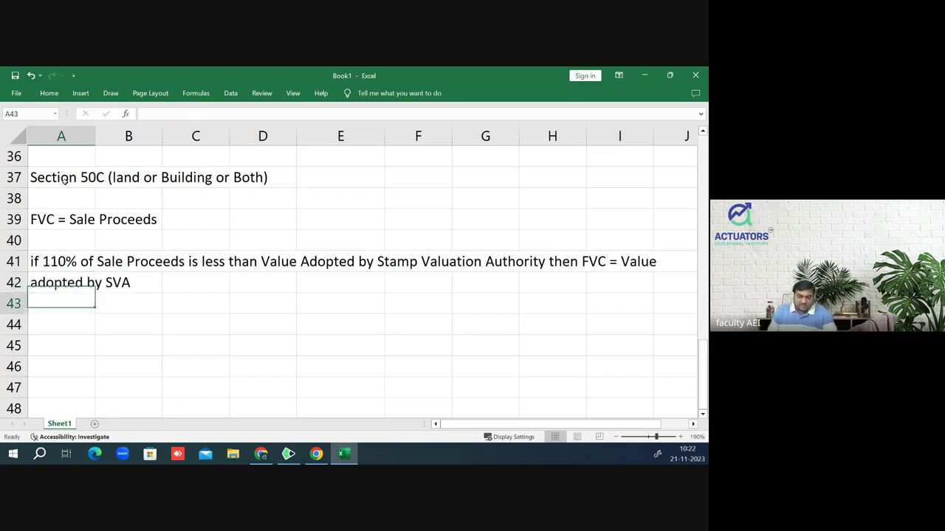
- Capitalise the opening word of the A41 sentence to 'If'
key(Up)
key(Up)
key(F2)
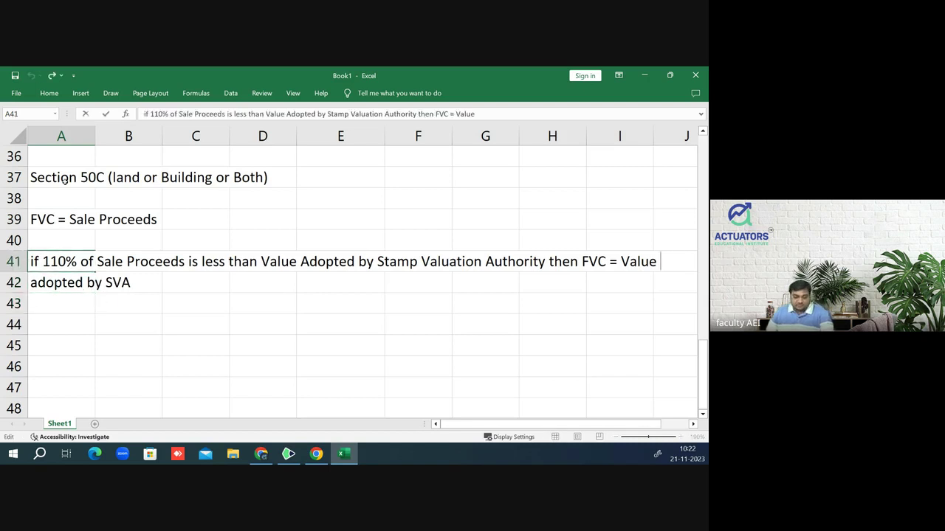
key(Left)
key(Left)
key(Left)
key(Left)
key(Left)
key(Left)
key(Left)
key(Left)
key(Left)
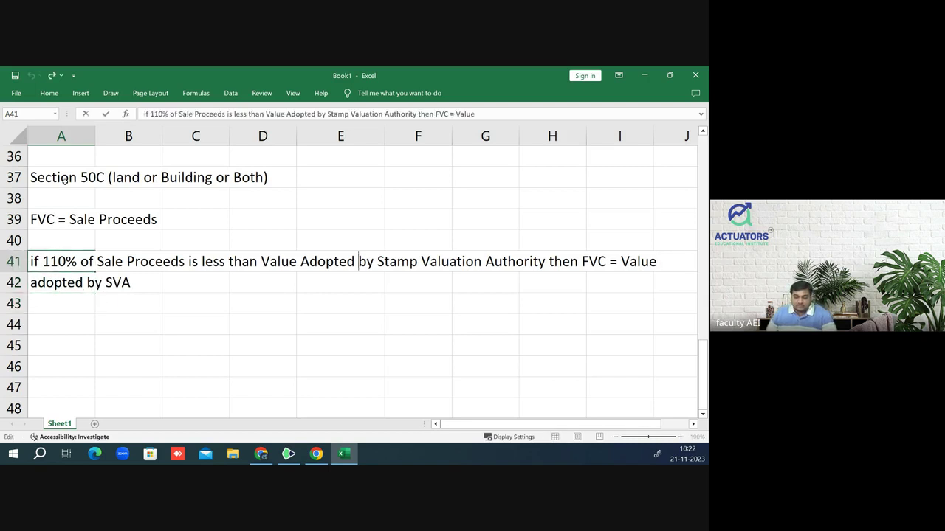
key(Left)
key(Left)
key(Left)
key(Left)
key(Left)
key(Left)
key(Left)
key(Left)
key(Left)
key(Left)
key(Left)
key(Left)
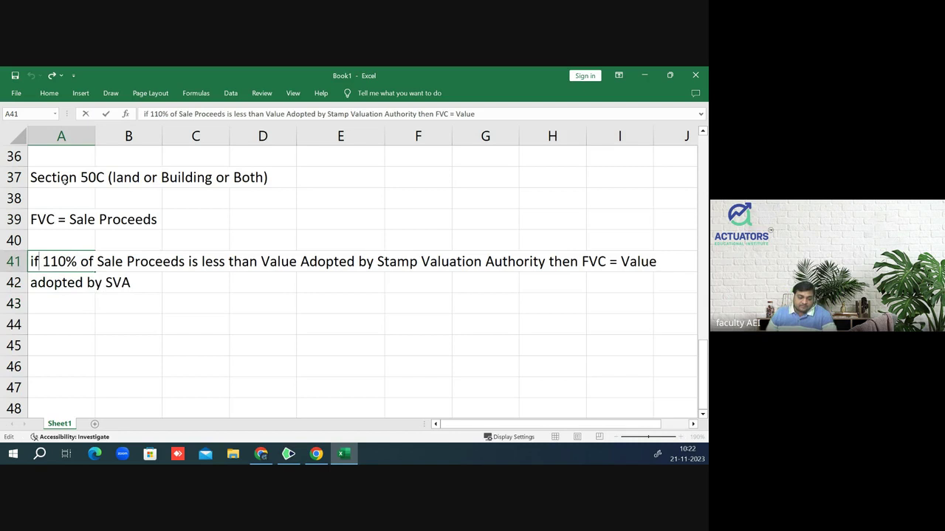
key(Left)
key(Left)
key(BackSpace)
text(I)
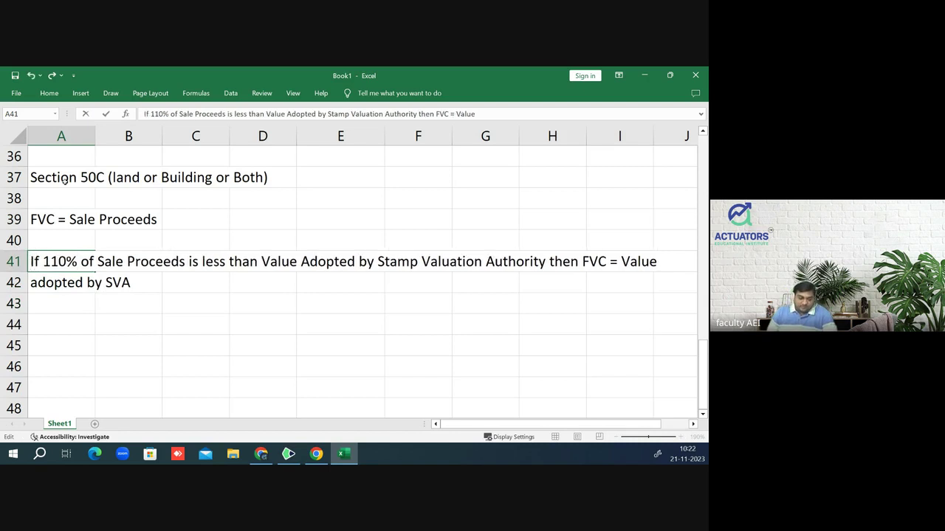
key(Return)
key(Up)
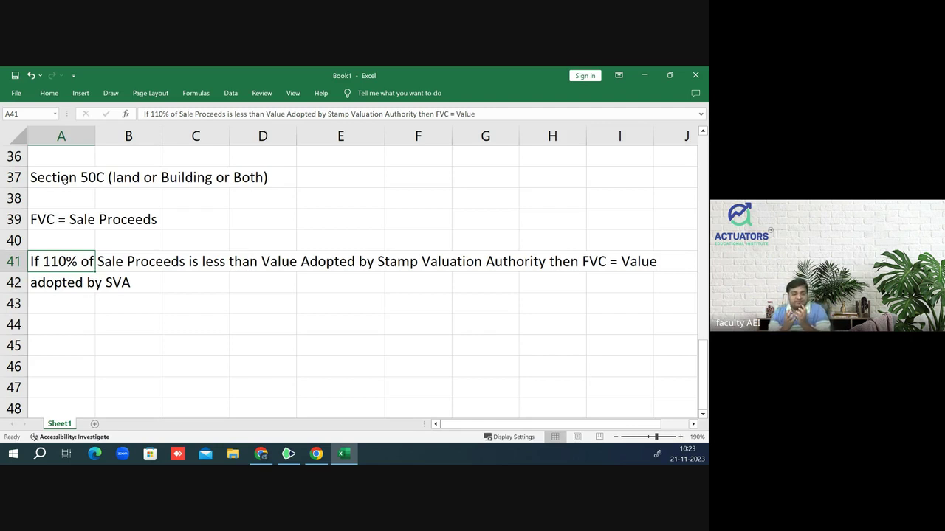
- Back in the LTCG computation, try 1500000 as Net sale consideration in E26
key(Up)
key(Up)
key(Up)
key(Up)
key(Up)
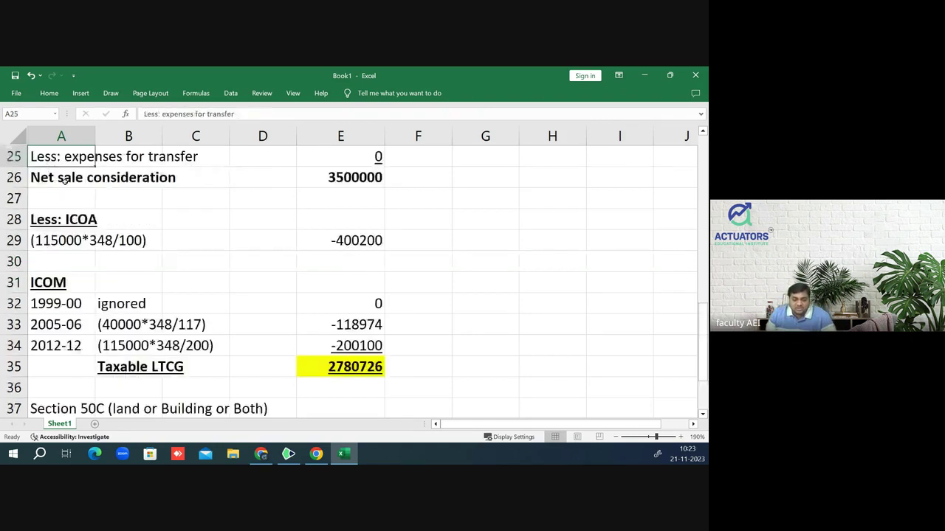
key(Up)
key(Up)
key(Up)
key(Down)
key(Down)
key(Down)
key(Down)
key(Down)
key(Down)
key(Down)
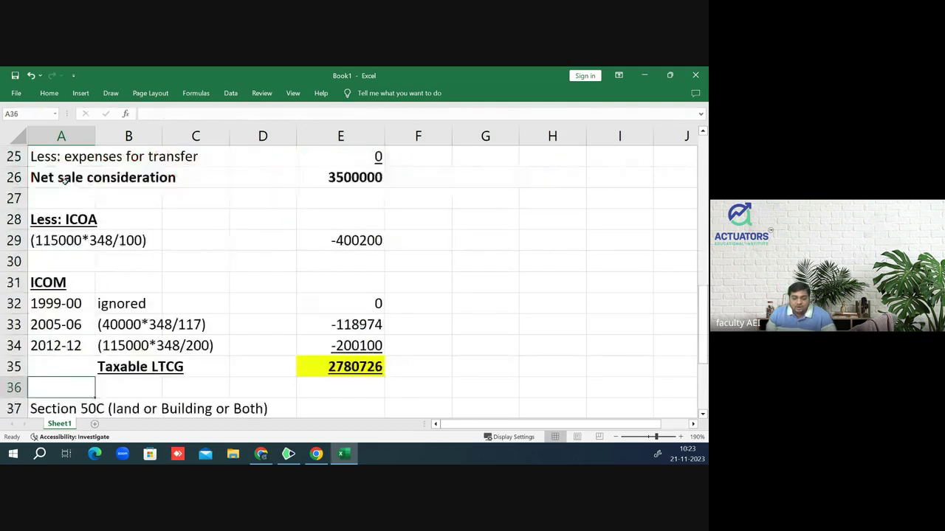
key(Down)
key(Down)
key(Up)
key(Up)
key(Up)
key(Up)
key(Up)
key(Up)
key(Up)
key(Up)
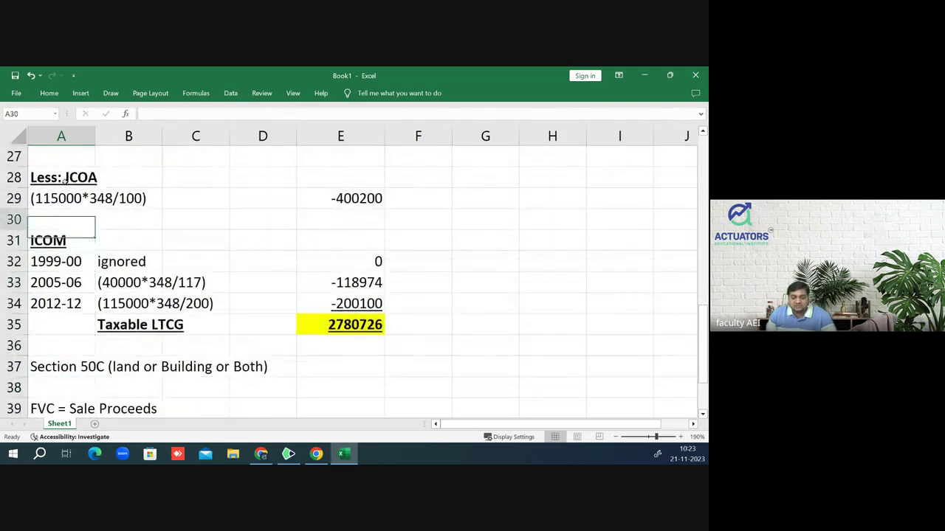
key(Up)
key(Up)
key(Up)
key(Up)
key(Up)
key(Up)
key(Down)
key(Down)
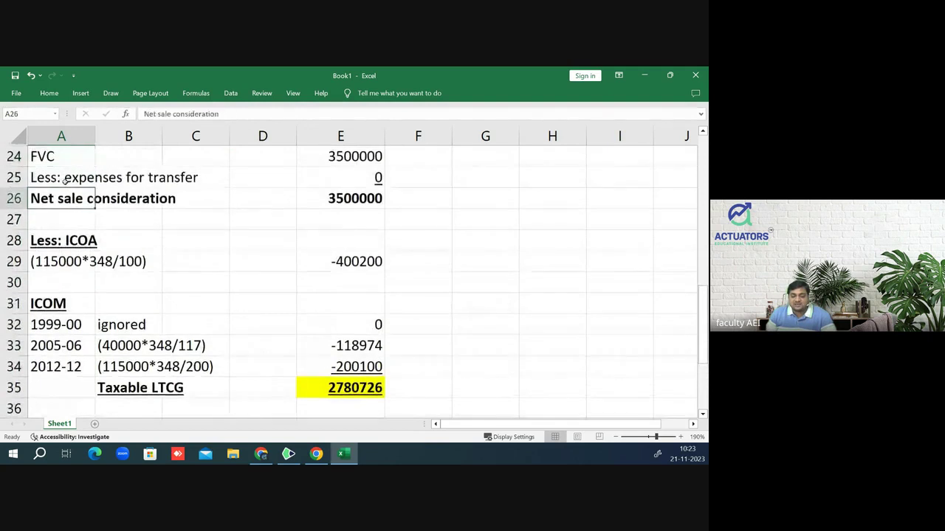
key(Right)
key(Right)
key(Right)
key(Right)
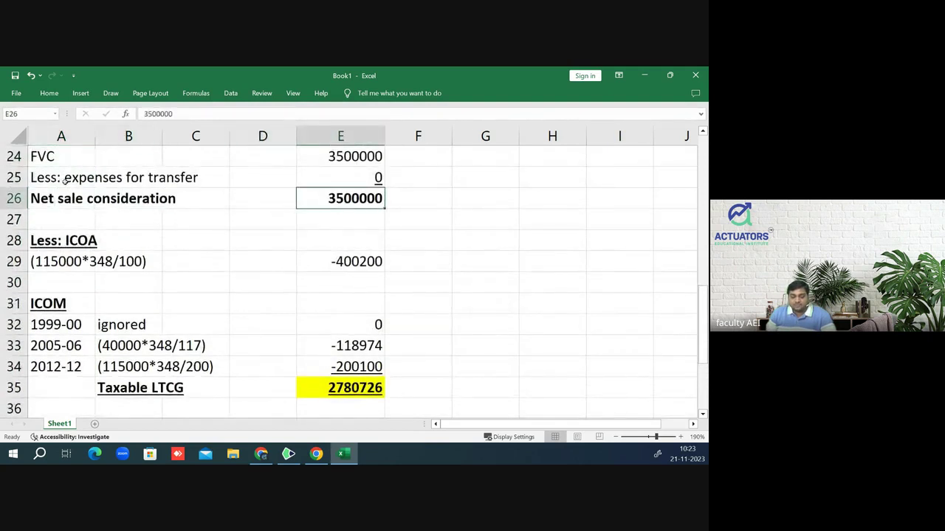
key(Right)
key(Left)
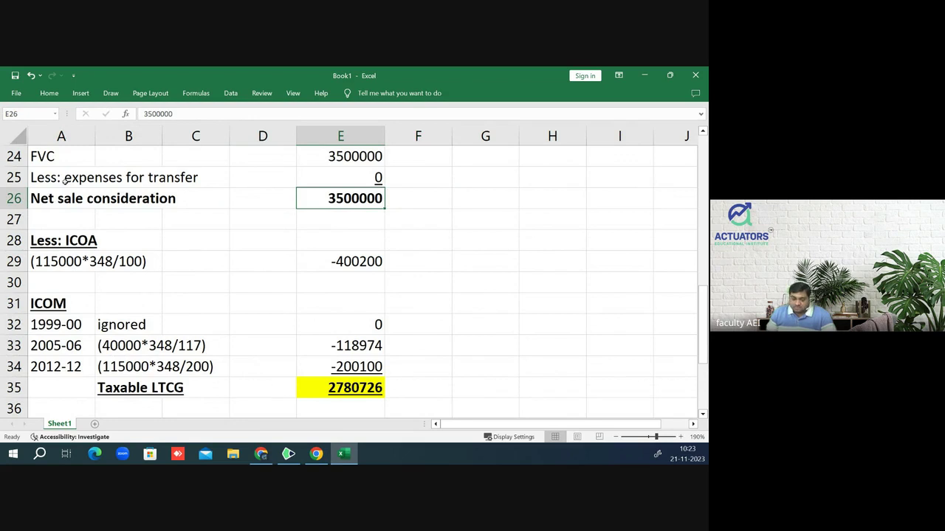
text(1500000)
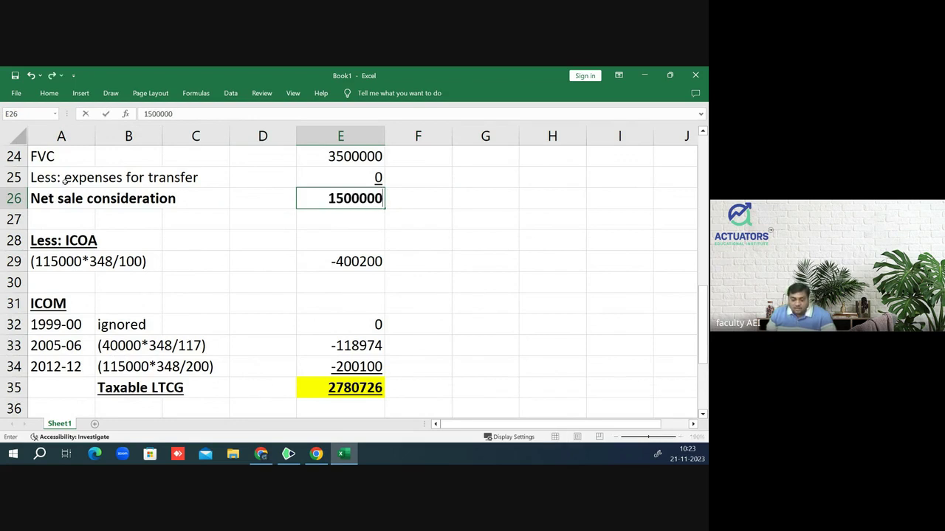
key(Return)
- Enter a trial figure of 2000000 in F26 beside Net sale consideration
key(Down)
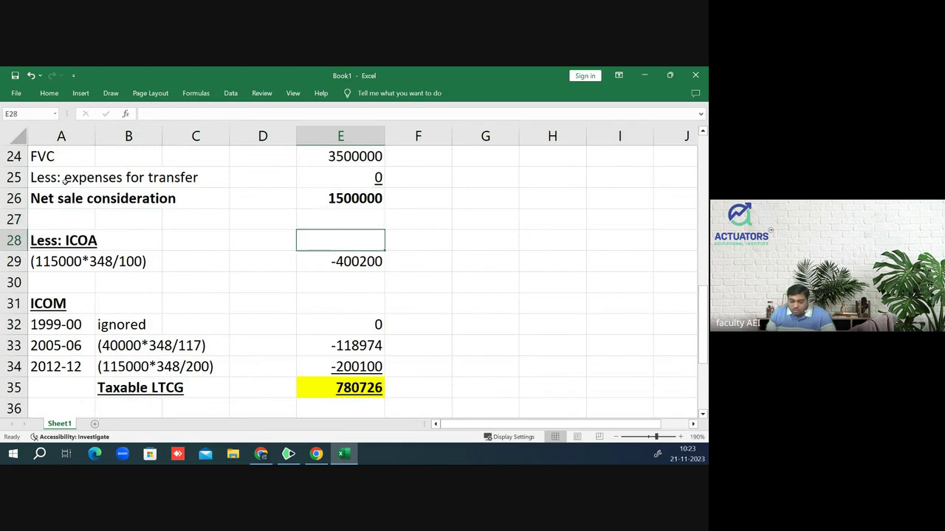
key(Down)
key(Down)
key(Down)
key(Down)
key(Down)
key(Up)
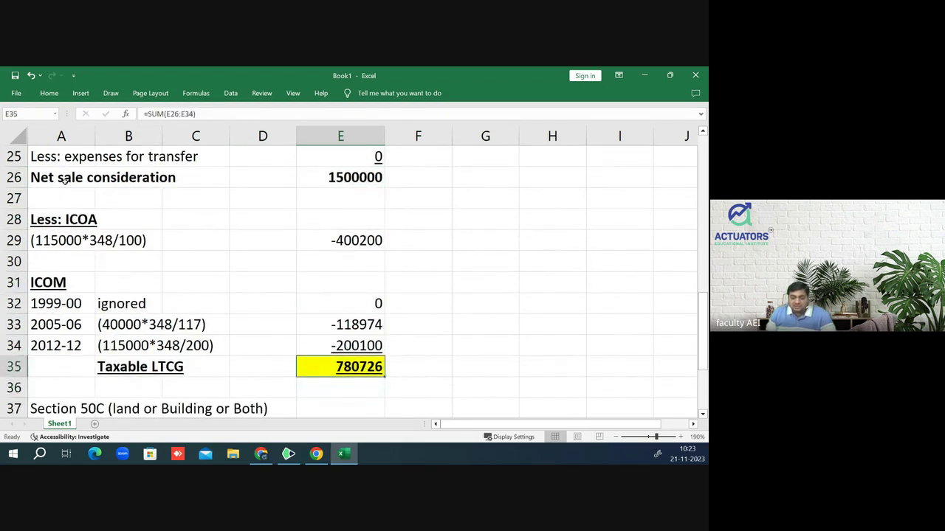
key(Up)
key(Up)
key(Up)
key(Up)
key(Down)
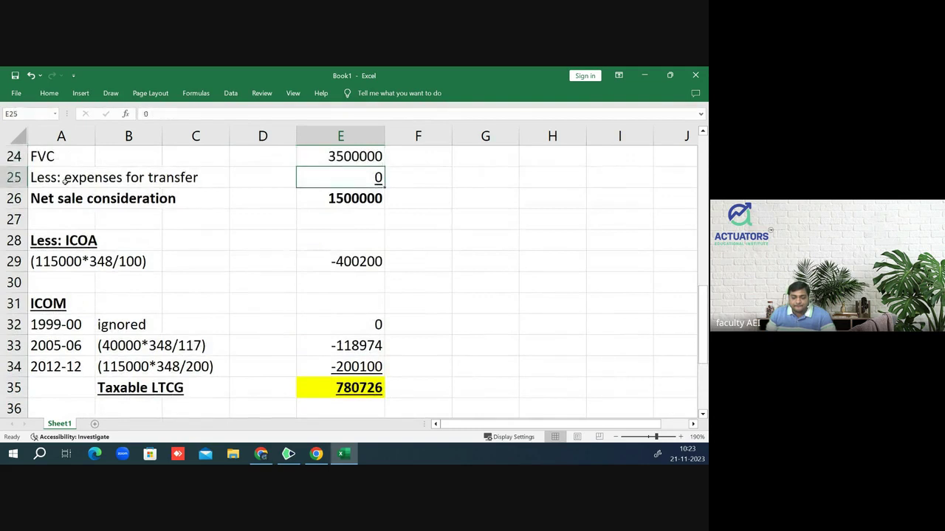
key(Down)
key(Right)
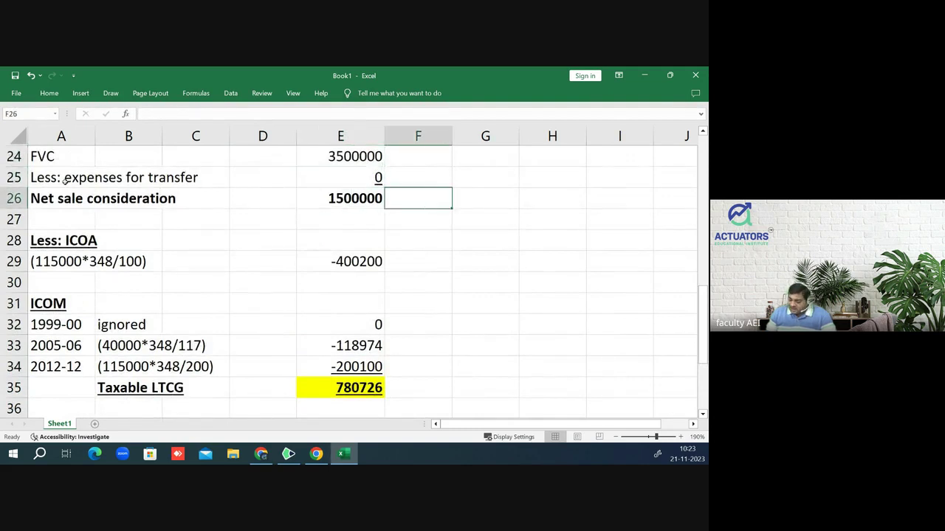
text(2000000)
key(Return)
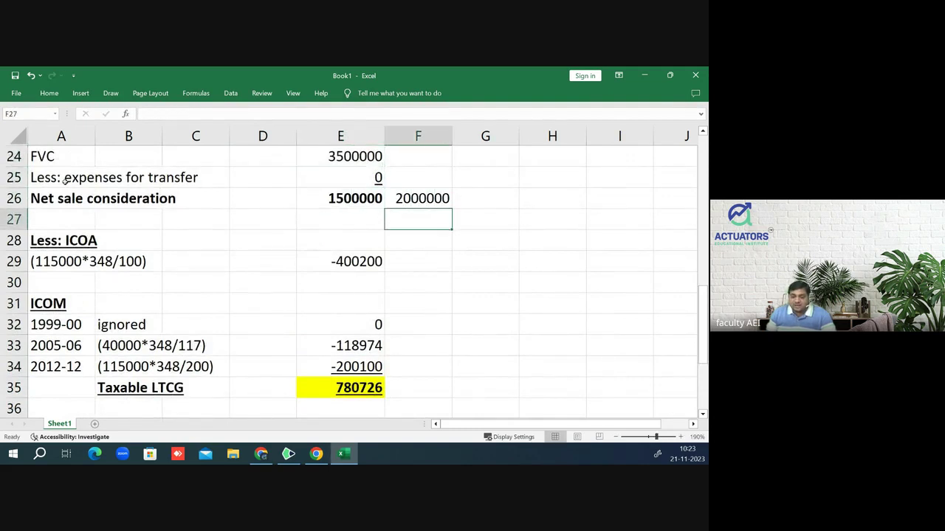
- Delete the 2000000 from F26 and restore Net sale consideration to 3500000
key(Down)
key(Down)
key(Down)
key(Down)
key(Down)
key(Down)
key(Down)
key(Down)
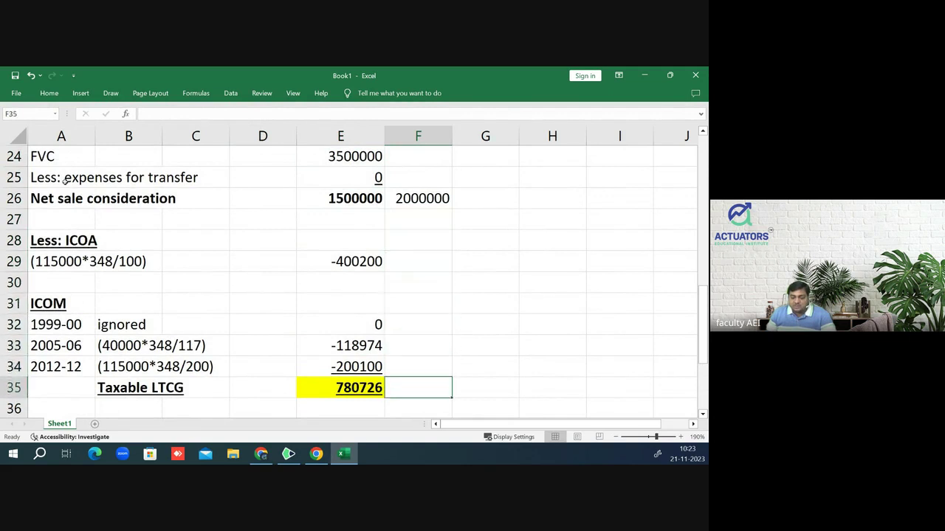
key(Up)
key(Up)
key(Up)
key(Up)
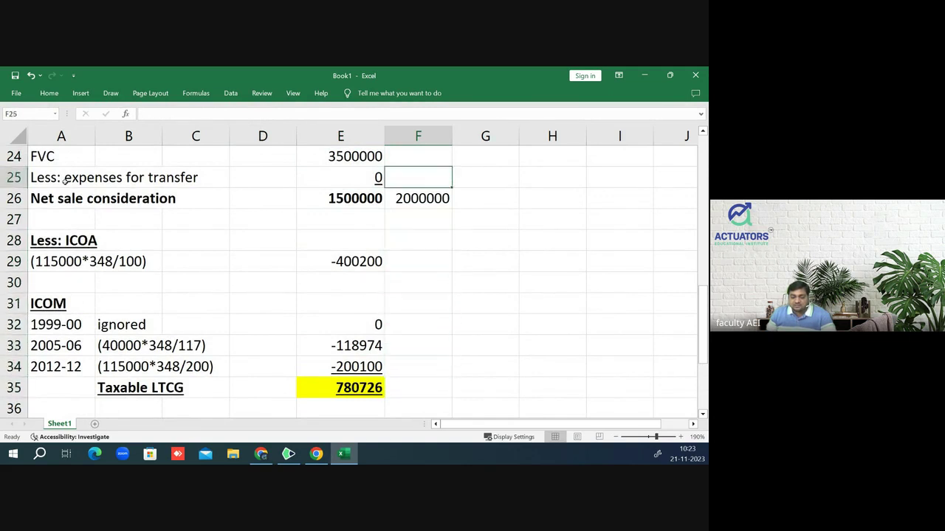
key(Down)
key(Left)
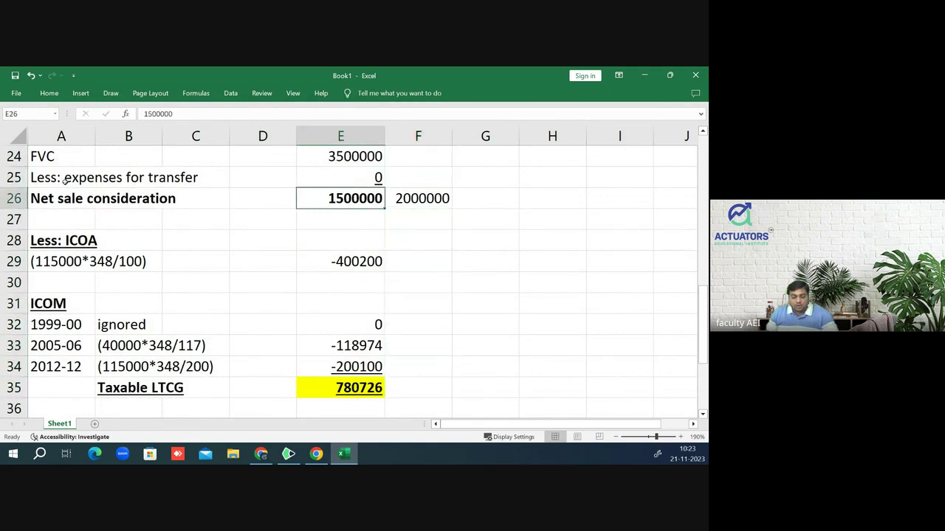
key(Right)
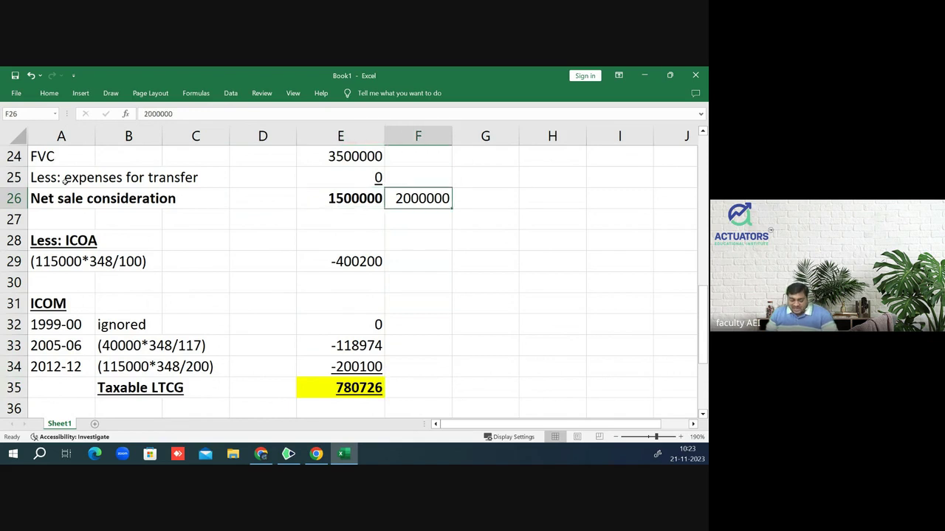
key(Delete)
key(Left)
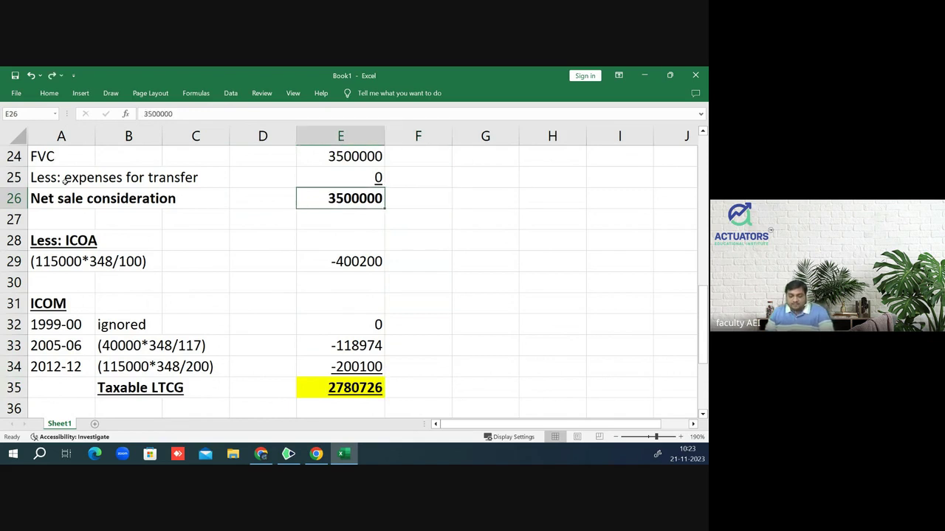
key(Up)
key(Up)
scroll(65, 180, up, 1)
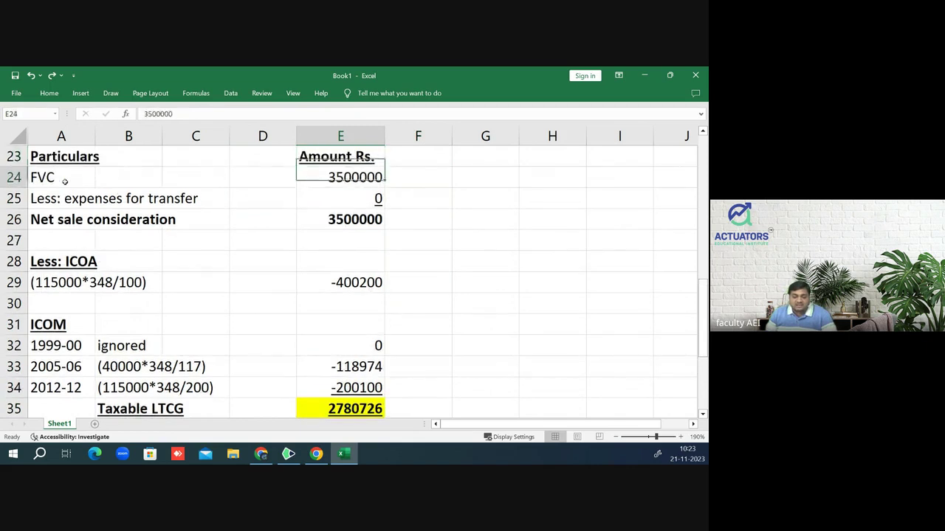
key(Down)
key(Down)
key(Down)
key(Down)
key(Down)
key(Down)
key(Down)
key(Down)
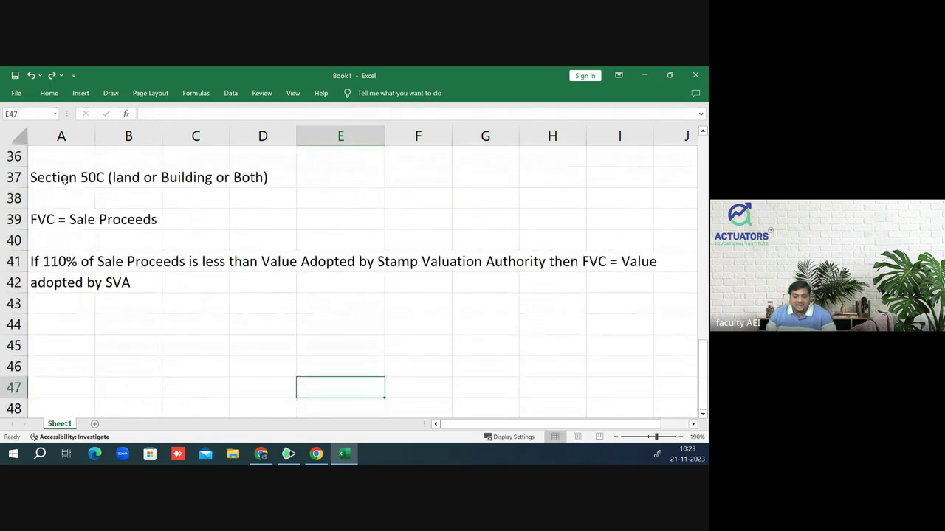
key(Up)
key(Up)
key(Up)
key(Up)
key(Up)
key(Up)
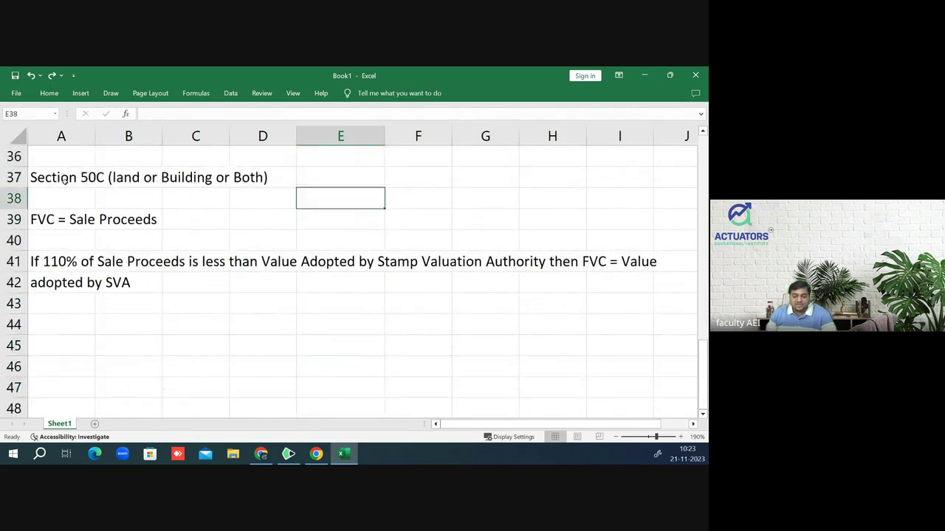
key(Up)
key(Left)
key(Left)
key(Left)
key(Left)
key(ctrl+b)
key(ctrl+u)
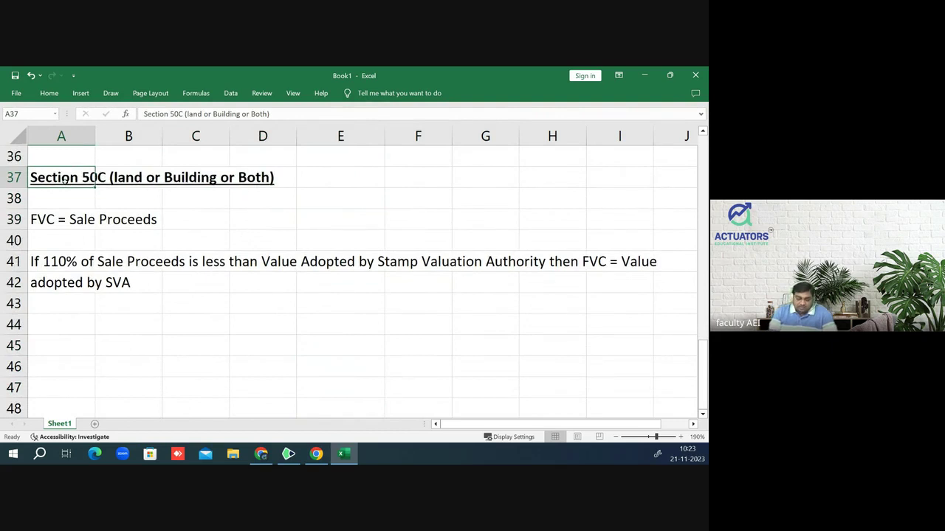
click(301, 211)
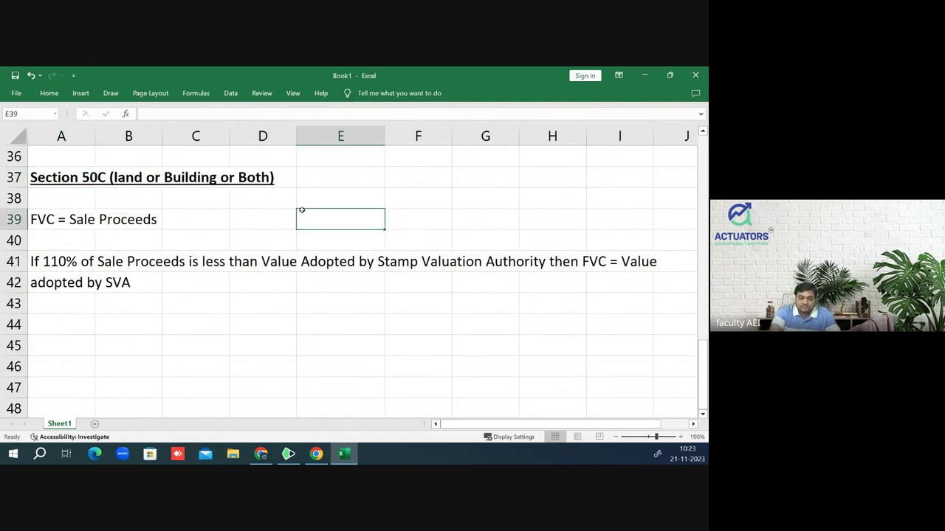
click(40, 220)
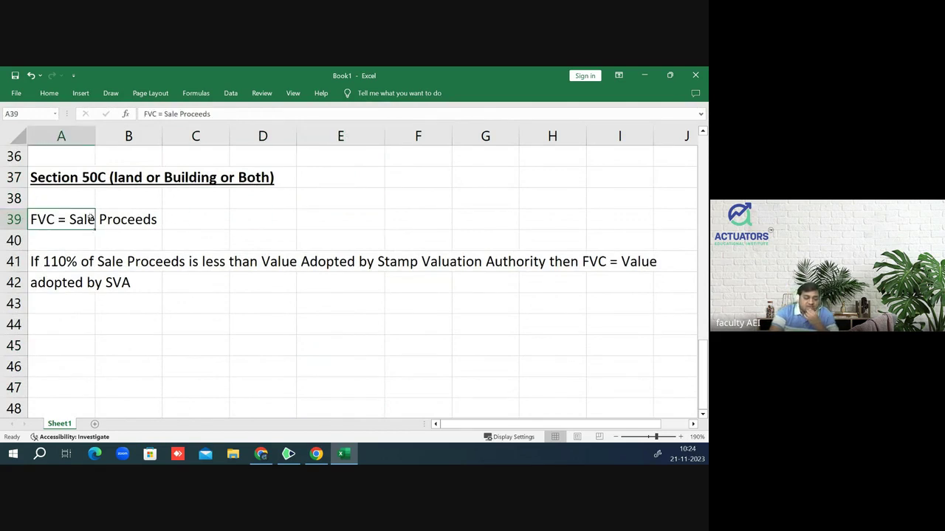
click(155, 226)
drag(47, 218, 144, 220)
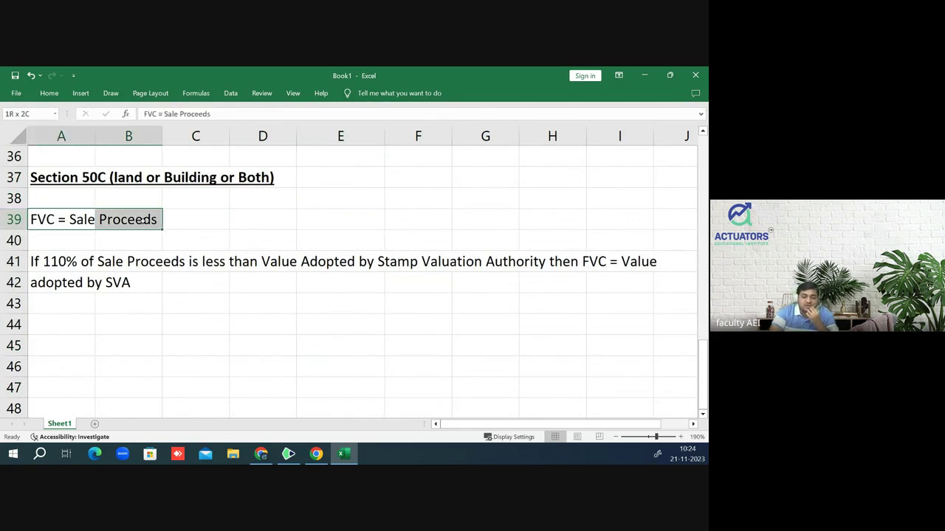
drag(71, 268, 197, 274)
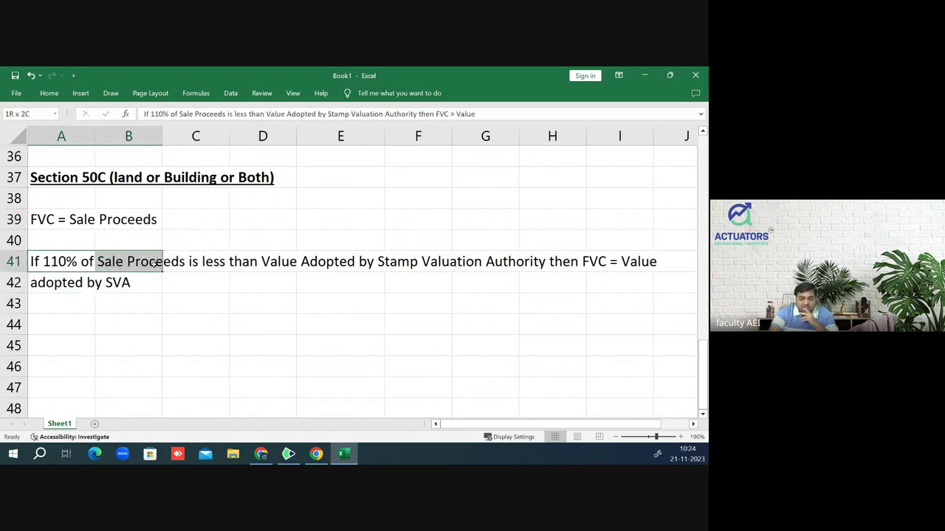
drag(197, 274, 161, 265)
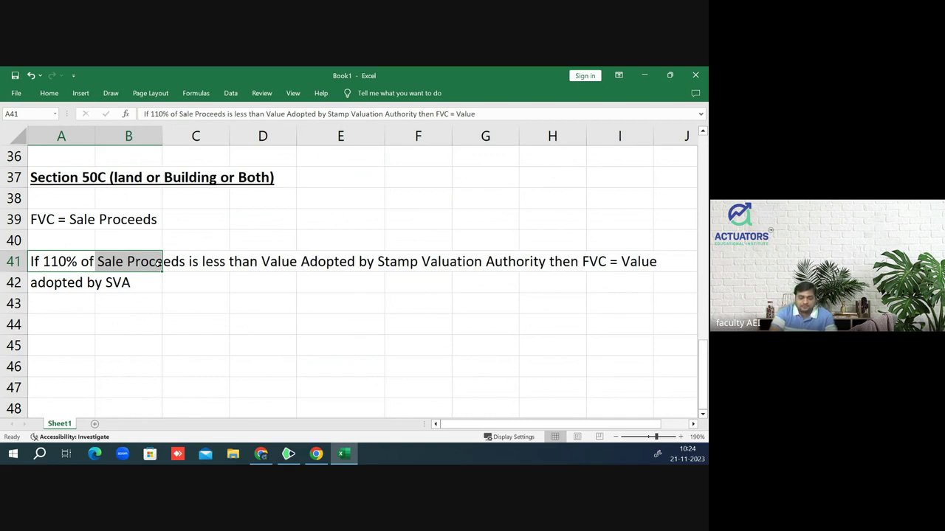
click(51, 318)
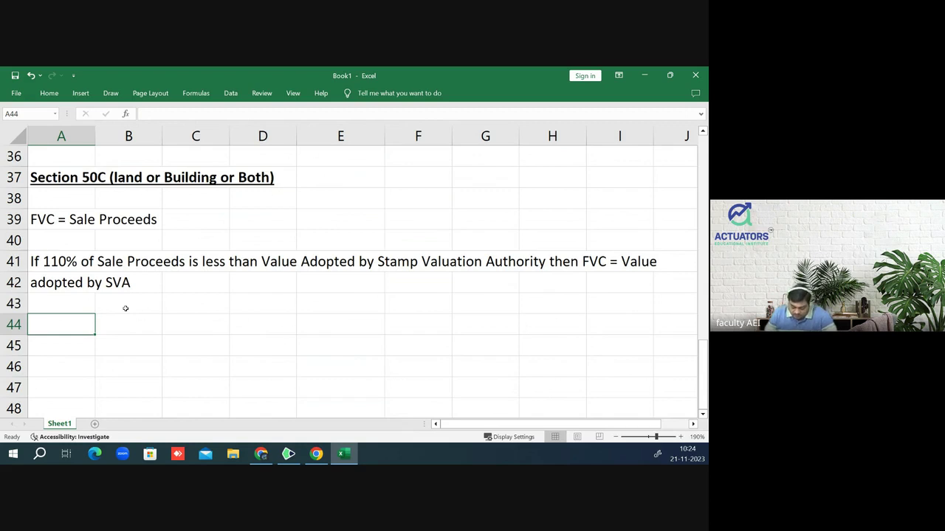
- Enter the Case 1 note in A44: if SVA's value is challenged in court, FVC = Value declared by court
text(Case !)
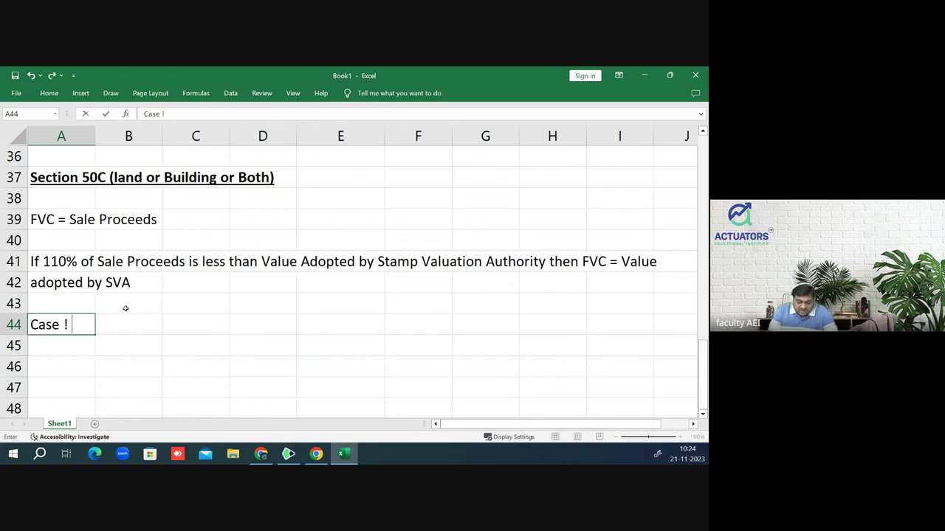
key(BackSpace)
key(BackSpace)
text(1: )
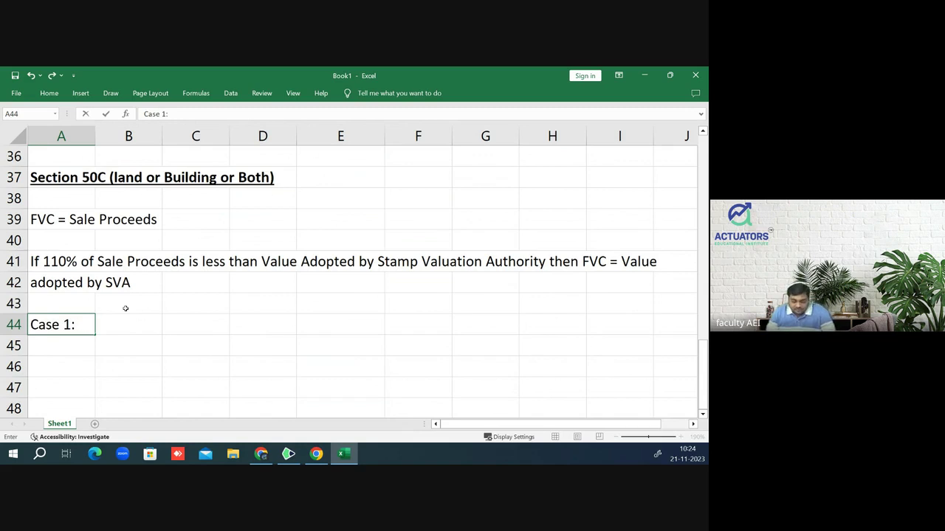
text(Assessee )
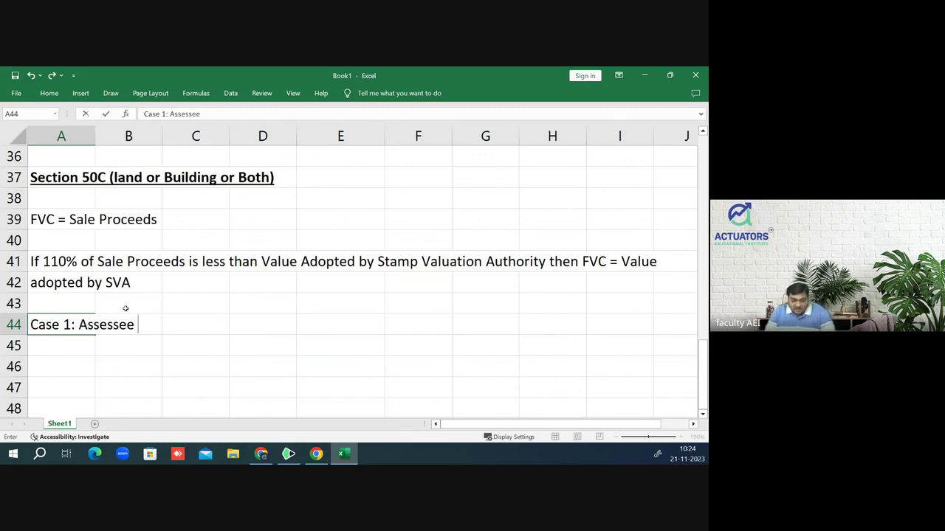
text(c)
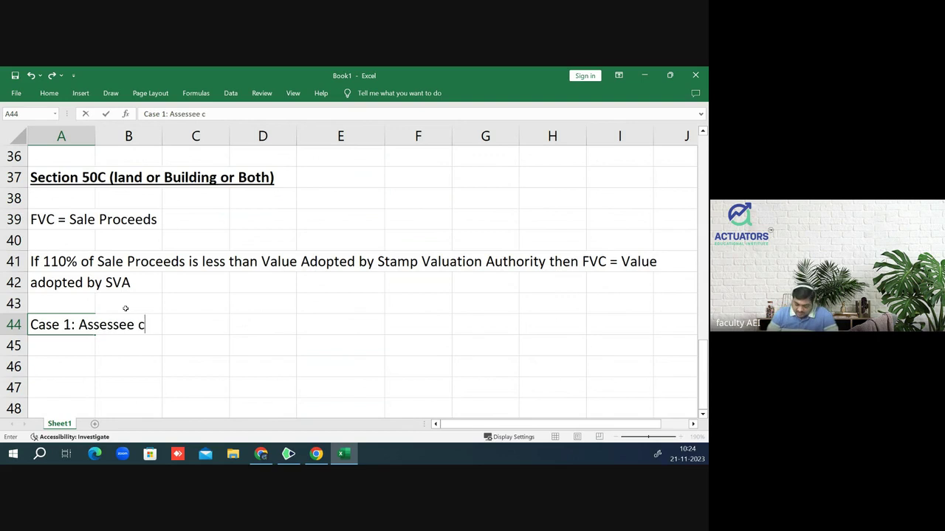
text(hallenge)
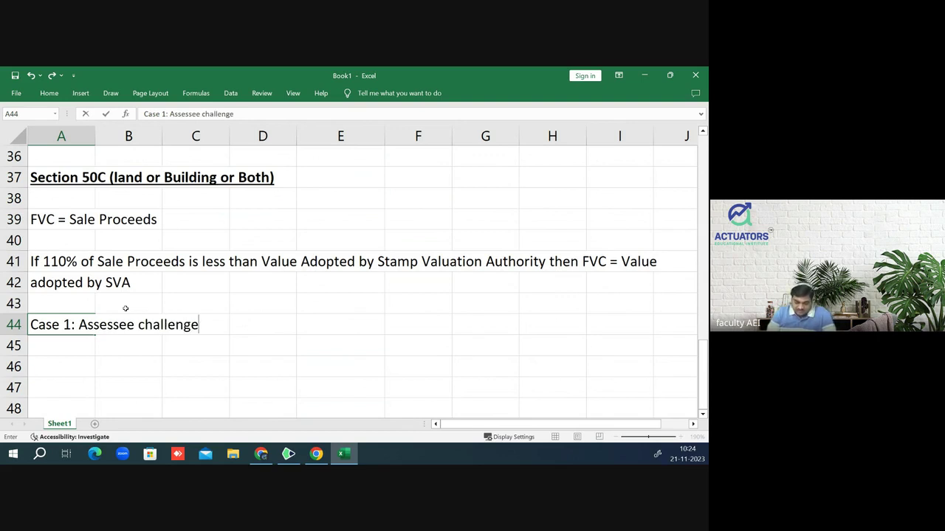
text(s the)
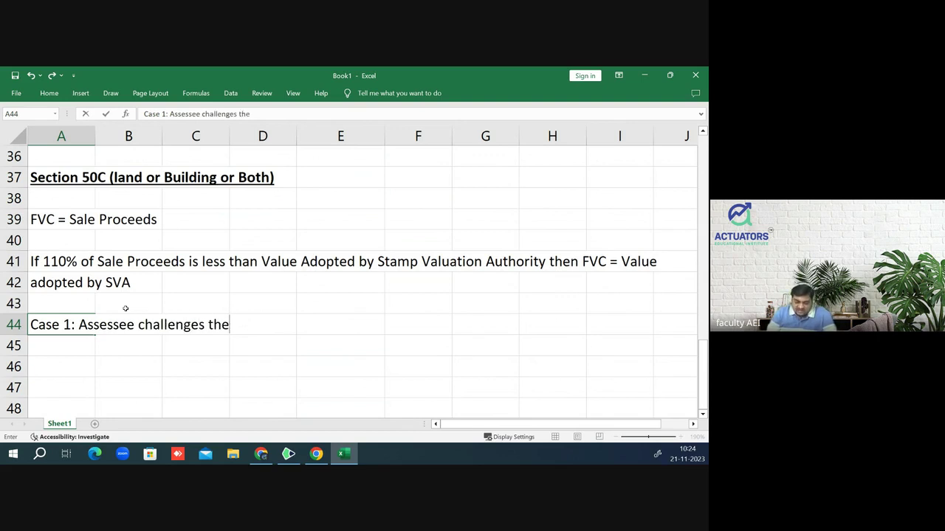
text( Value )
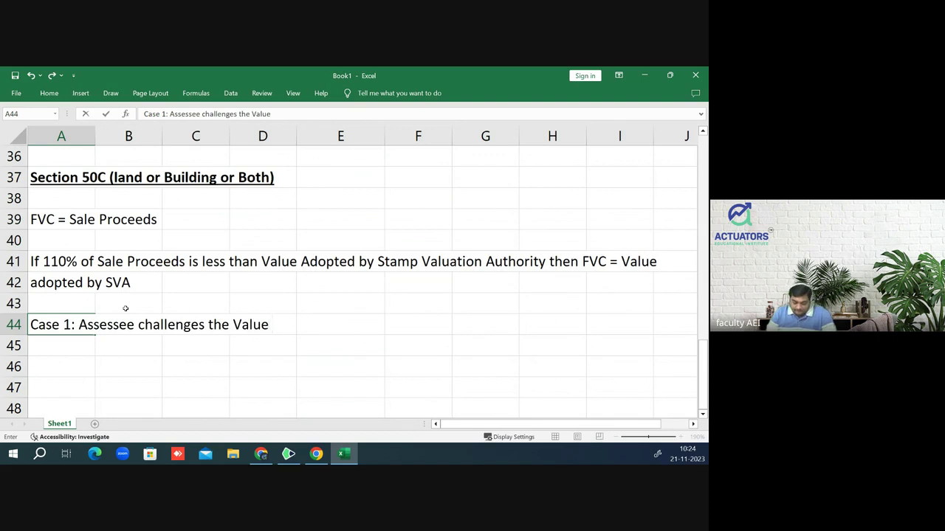
text(Adopted by )
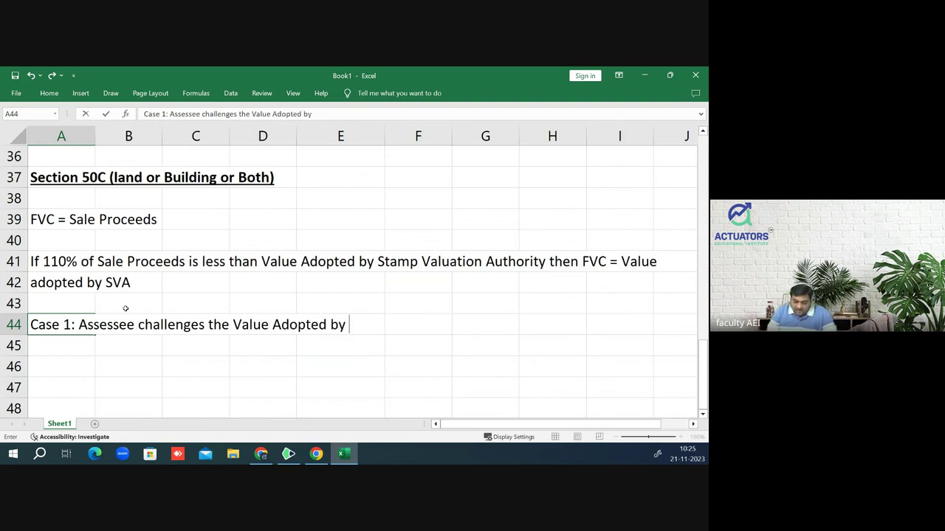
text(SVA)
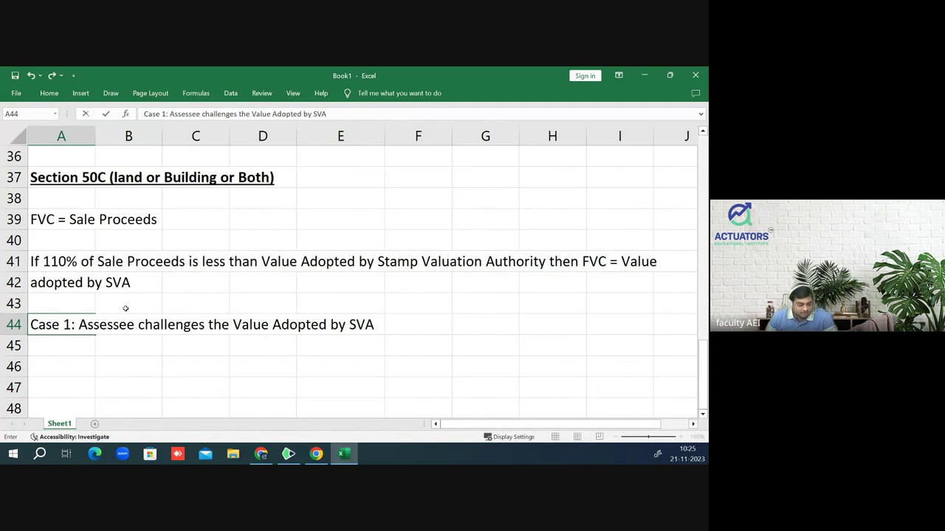
text( in c)
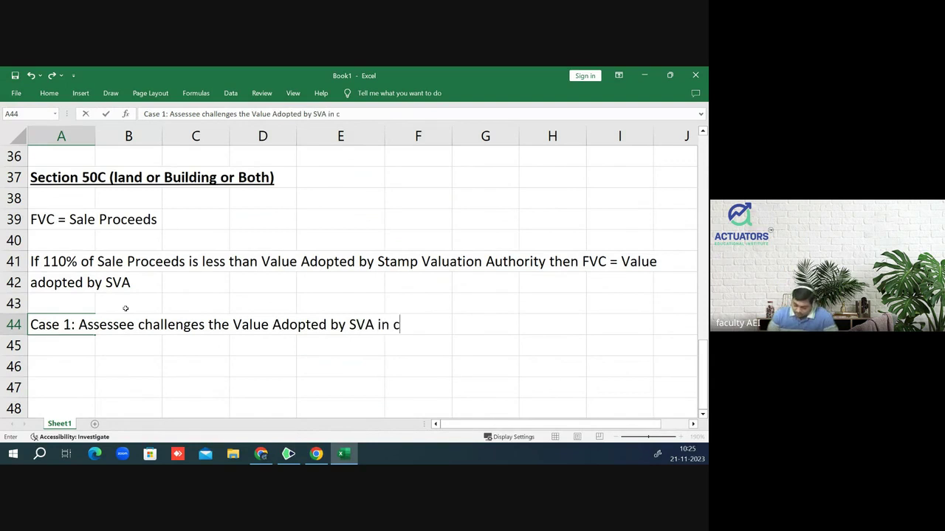
text(ourt of l)
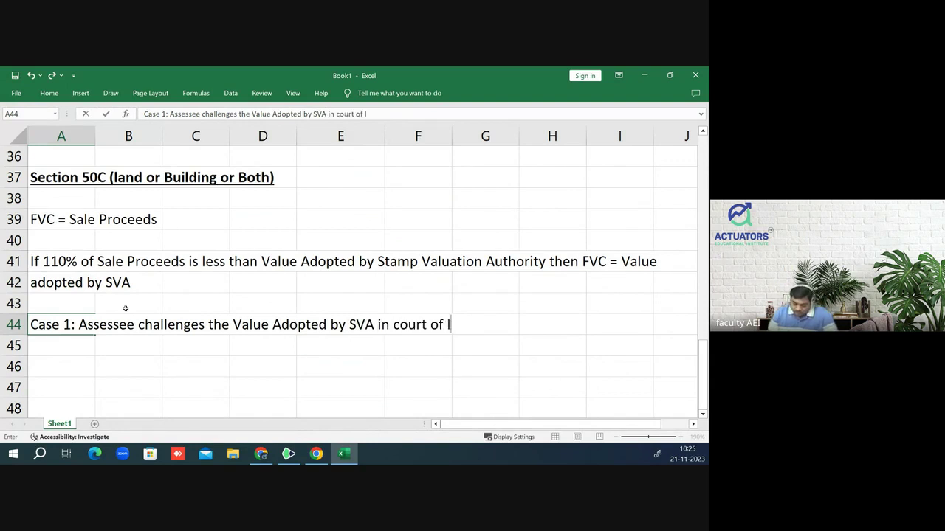
text(aw,)
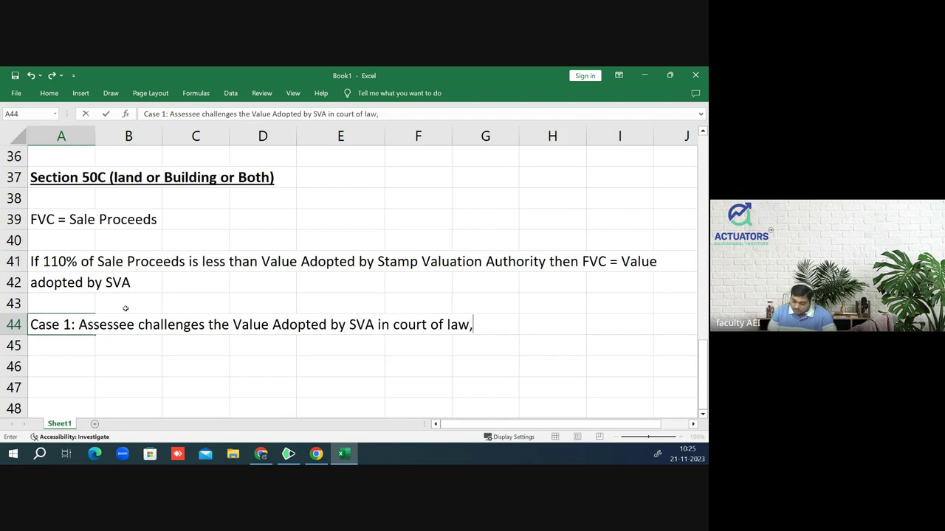
text( then F)
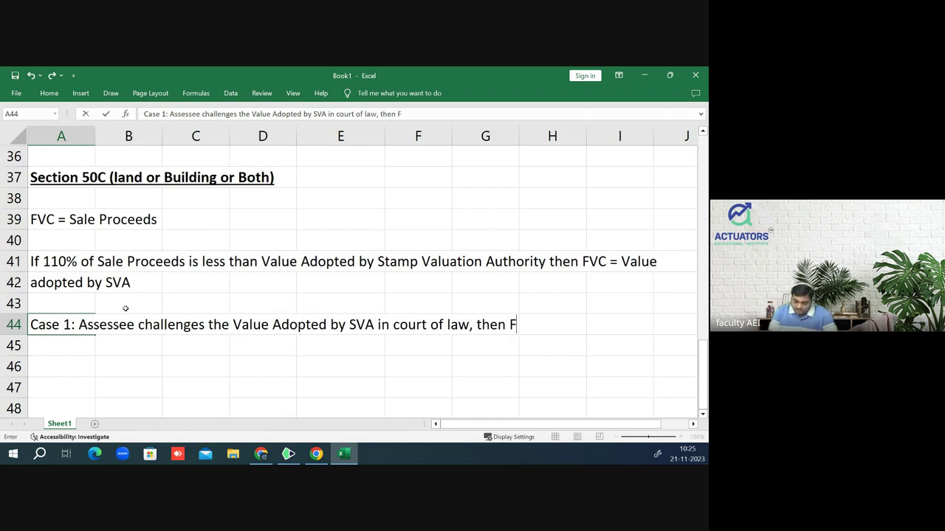
text(VC = )
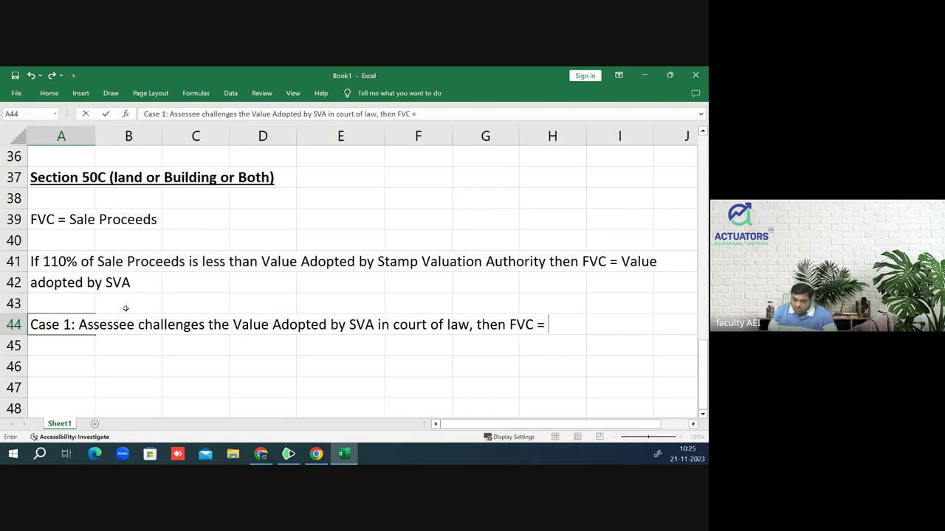
text(Val)
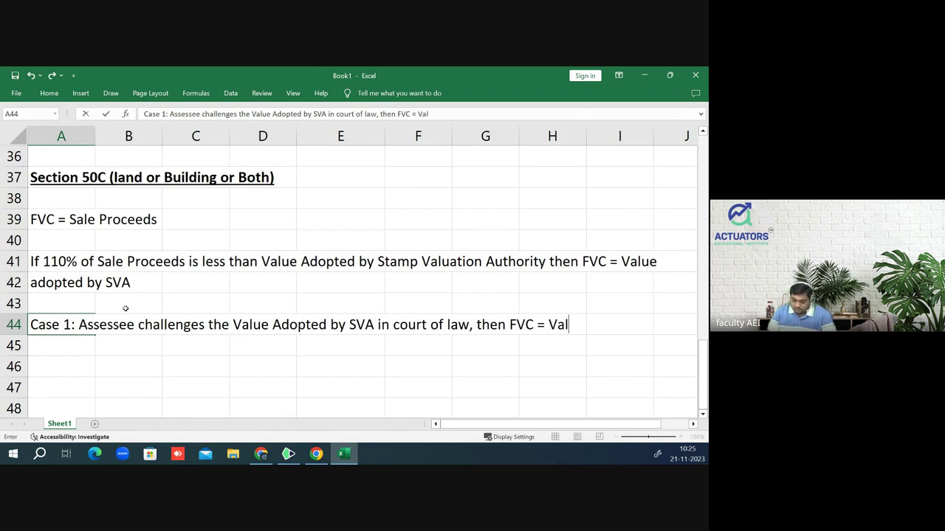
text(ue decl)
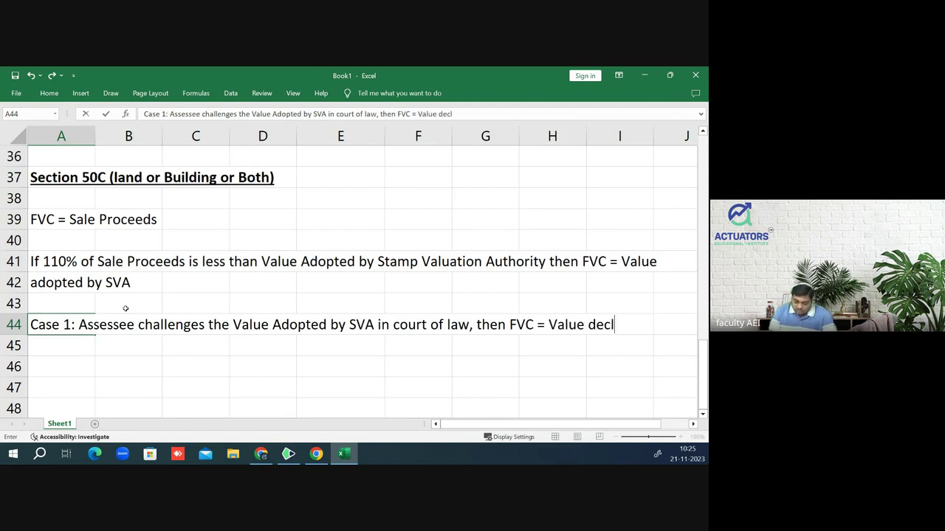
text(ared )
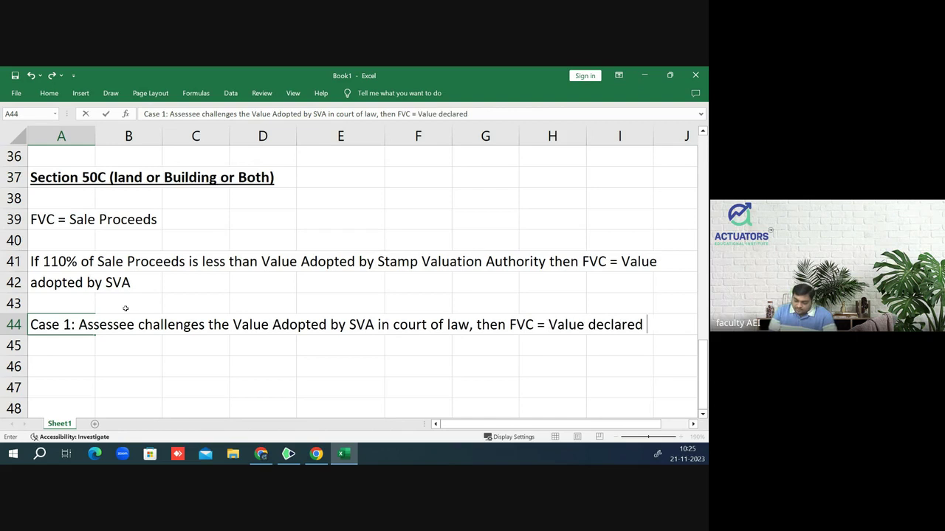
text(by court)
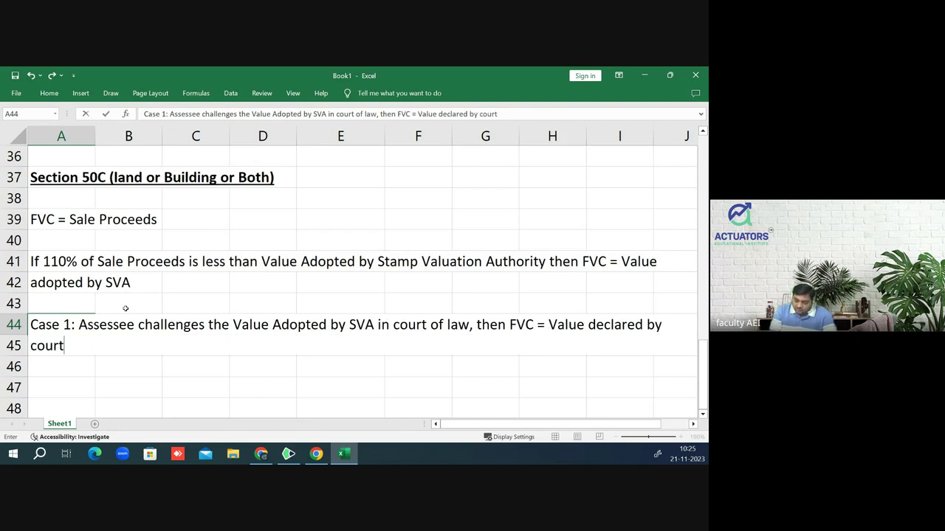
key(Return)
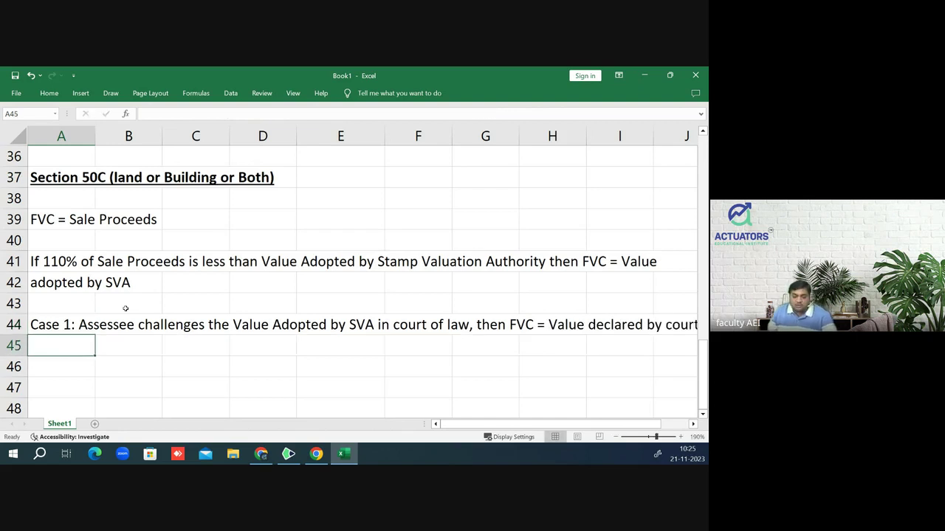
- Type the Case 2 note in A46 about asking the Assessing Officer for FMV, continuing in A47
key(Return)
text(Case )
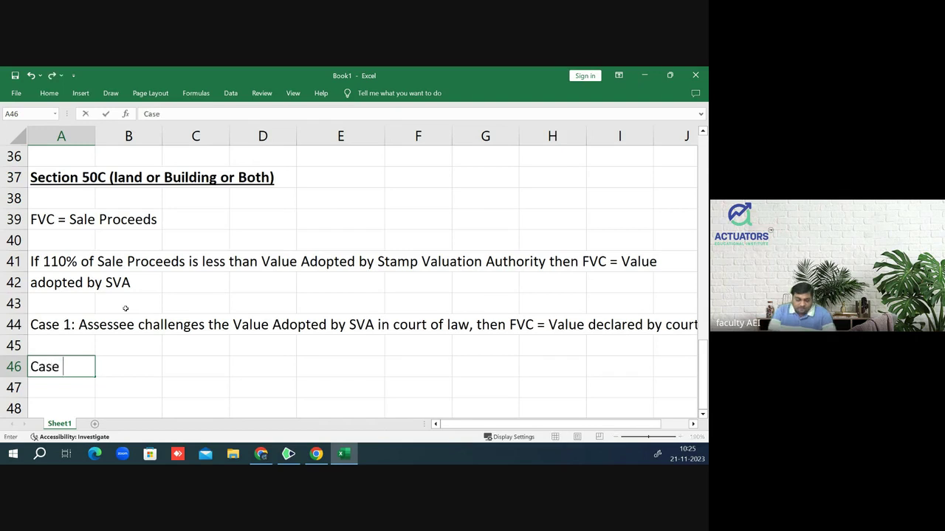
text(2: I)
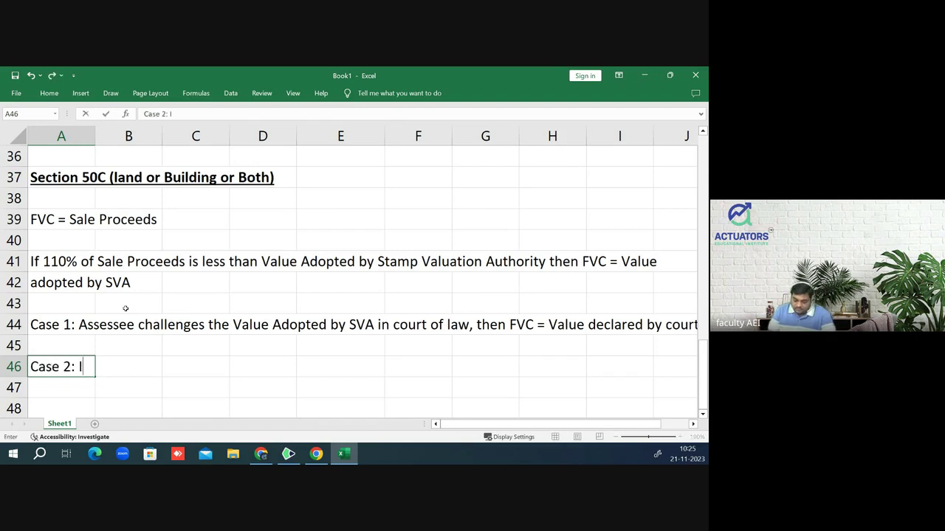
text(f asse)
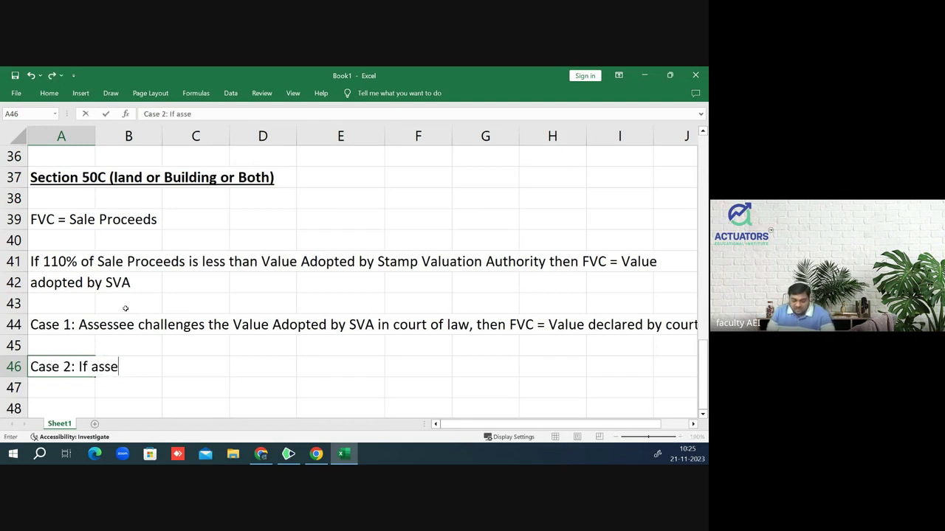
text(ssee)
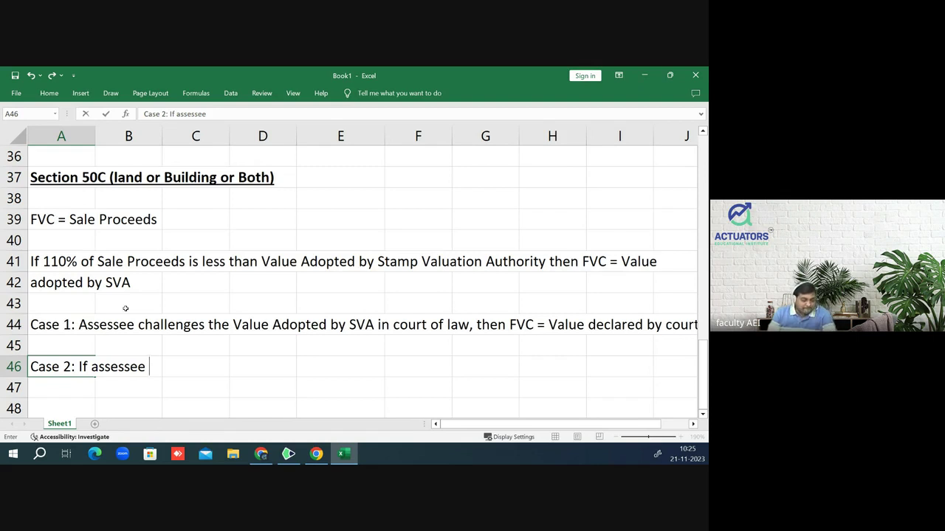
text(re)
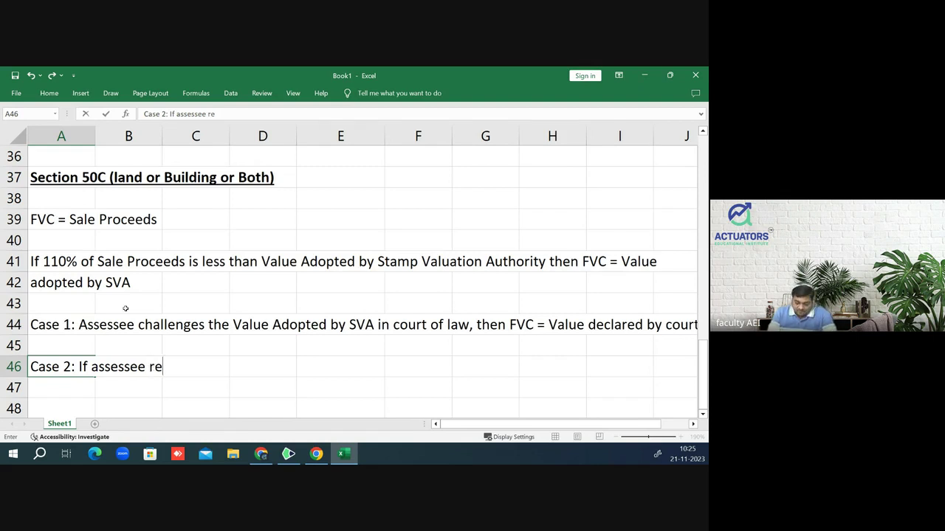
text(quests )
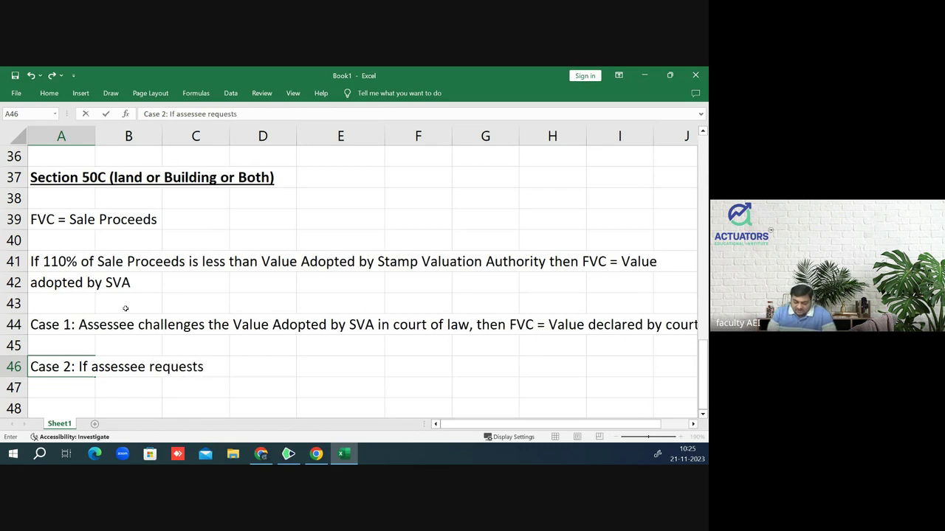
text(Assessing )
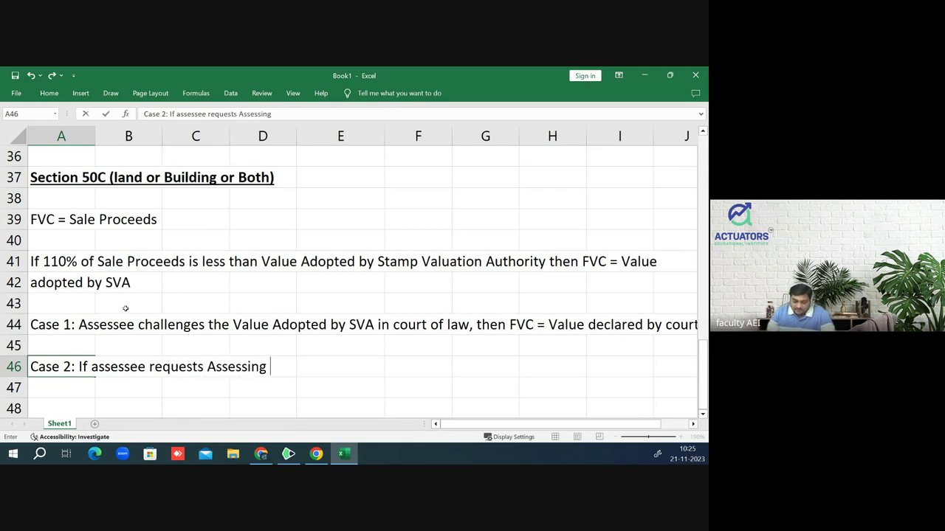
text(Officer)
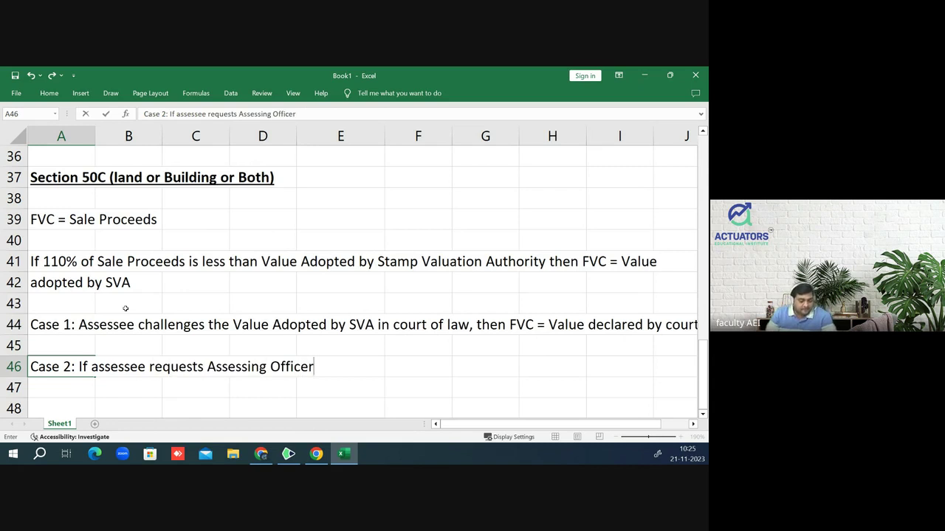
text( to )
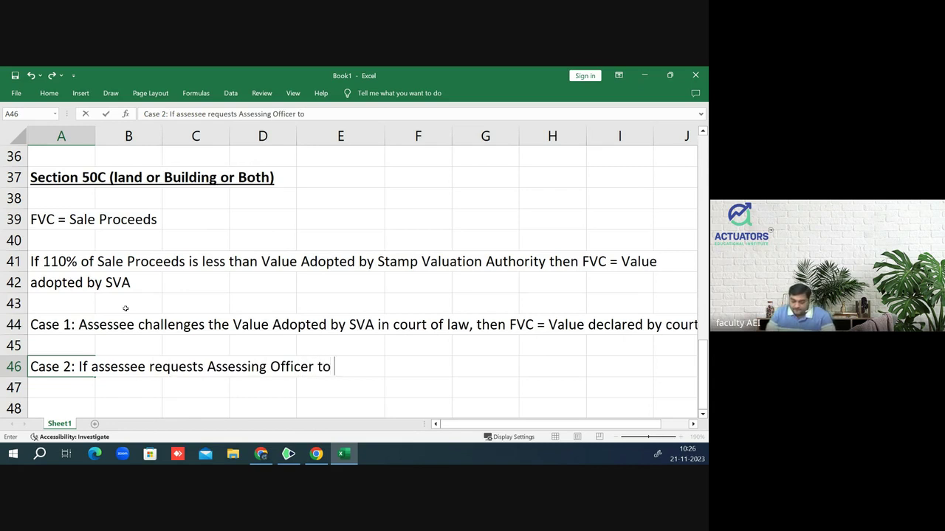
text(get )
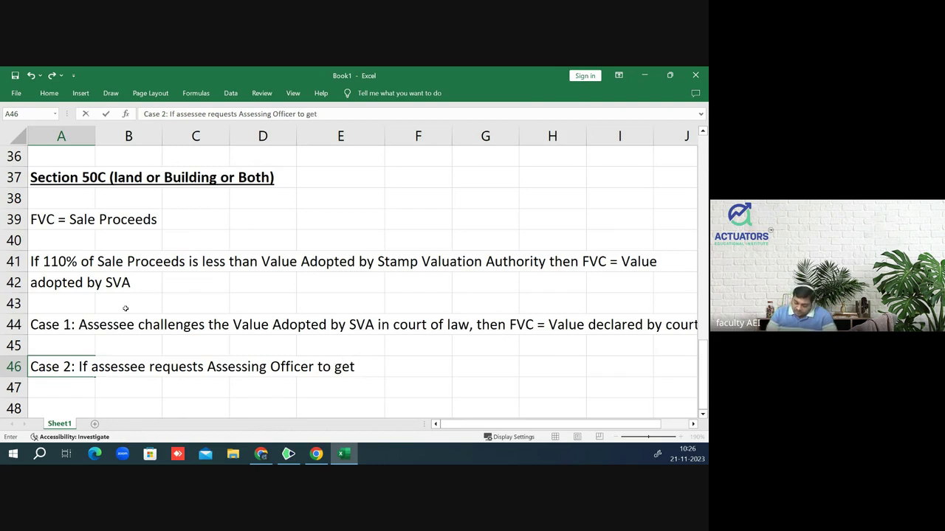
text(FMV)
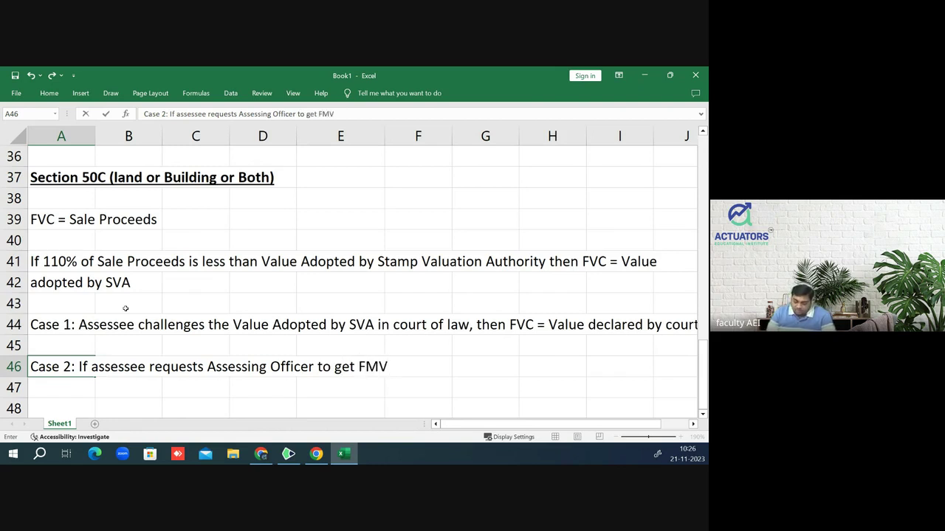
text( of the p)
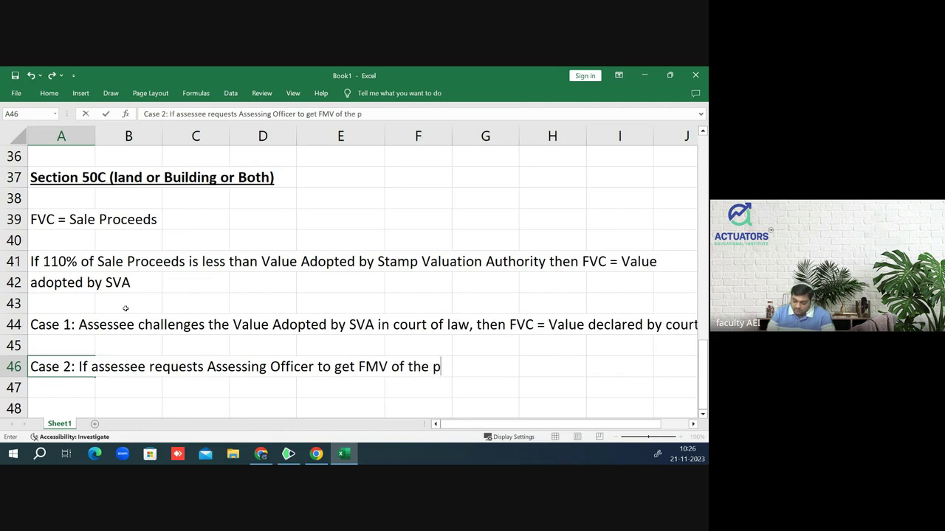
text(roperty)
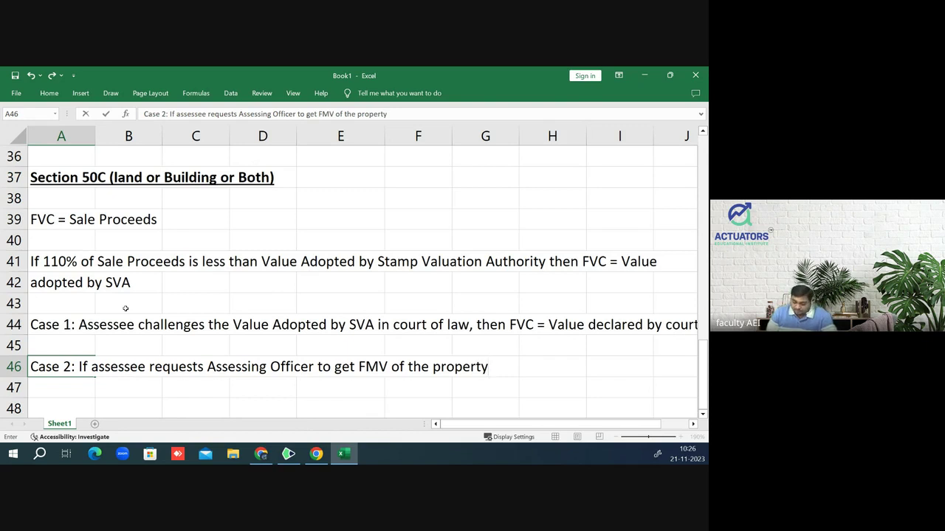
text(and )
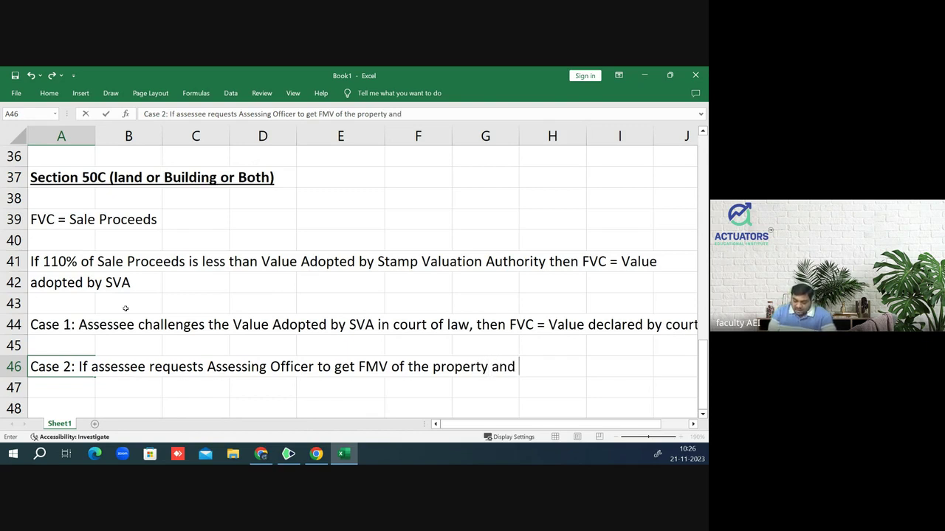
text(Va)
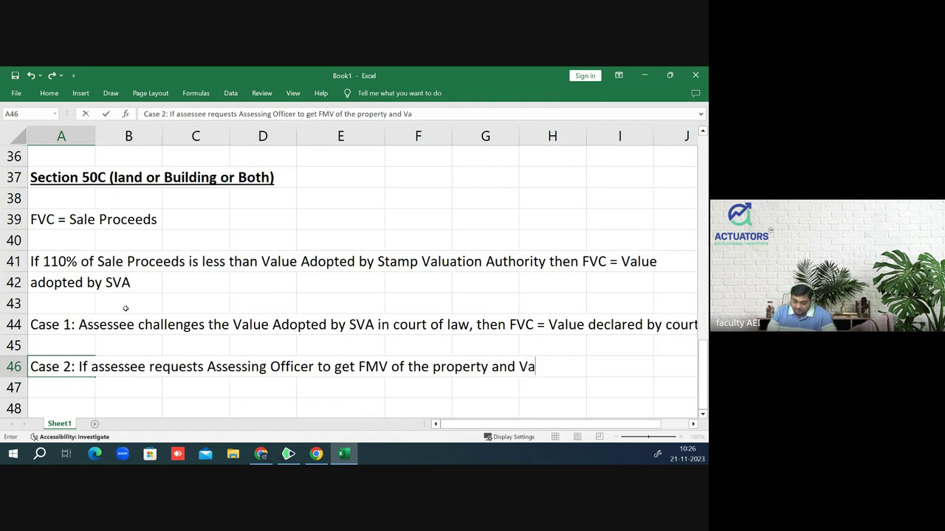
text(lue adop)
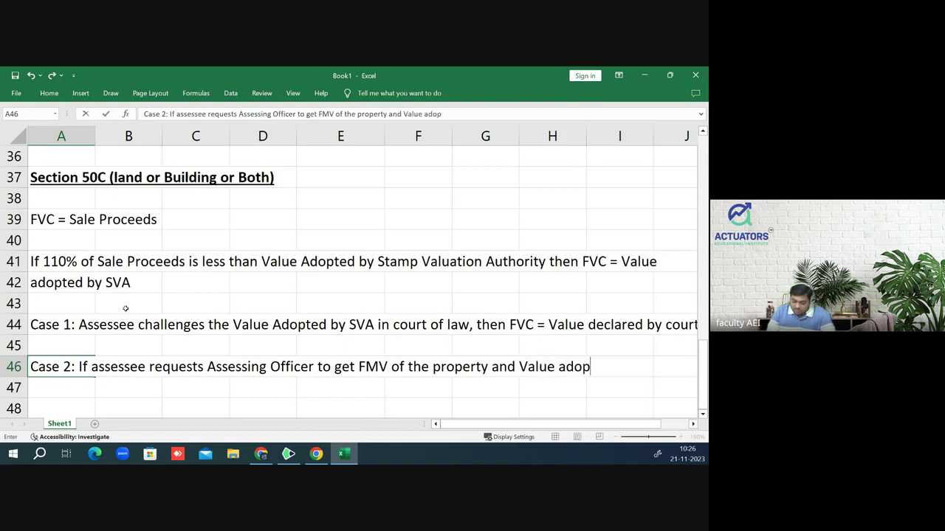
text(ted by )
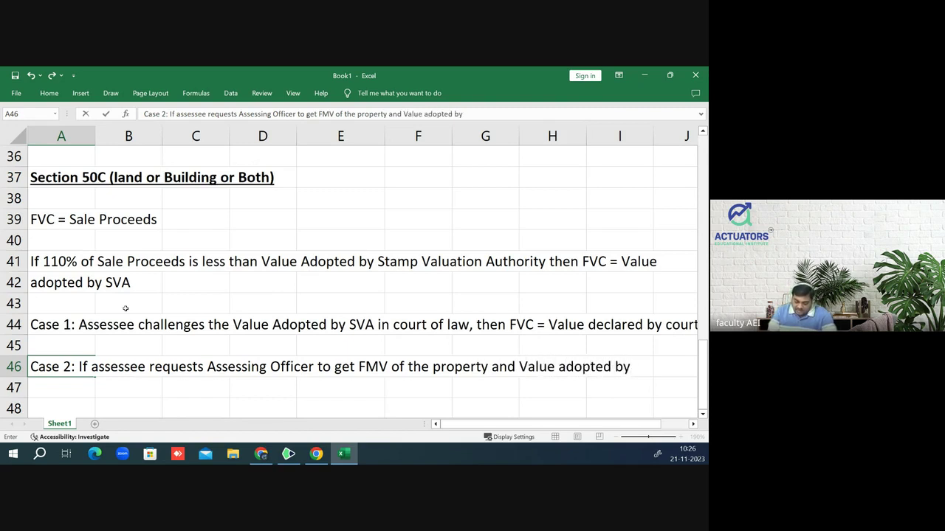
text(SVA is)
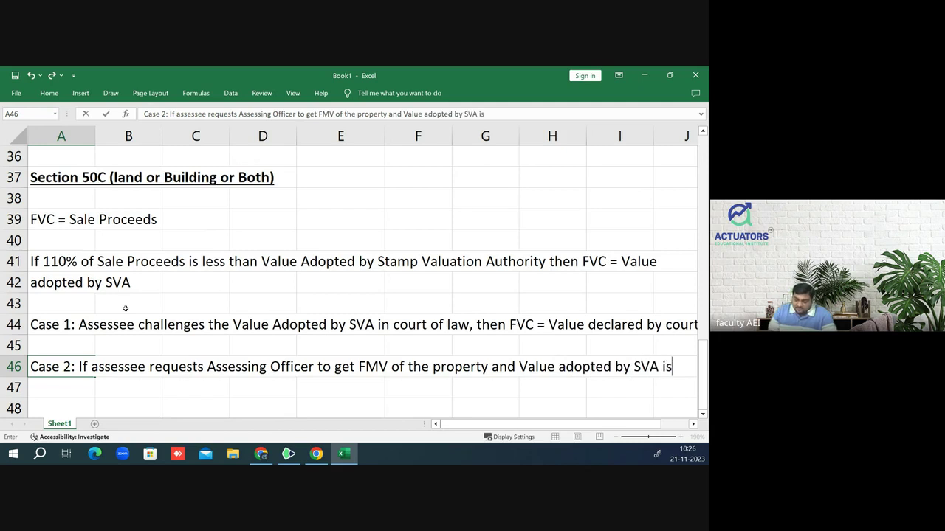
key(Return)
text(not)
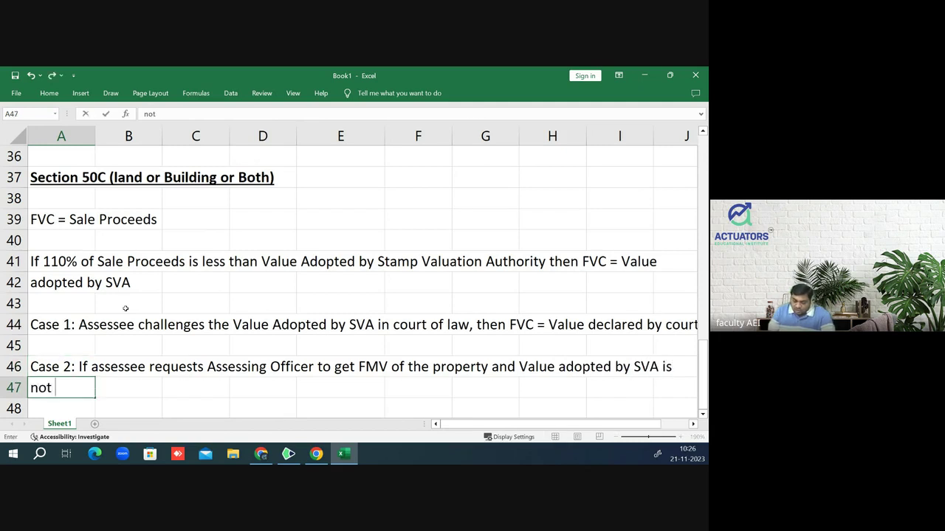
text( contested )
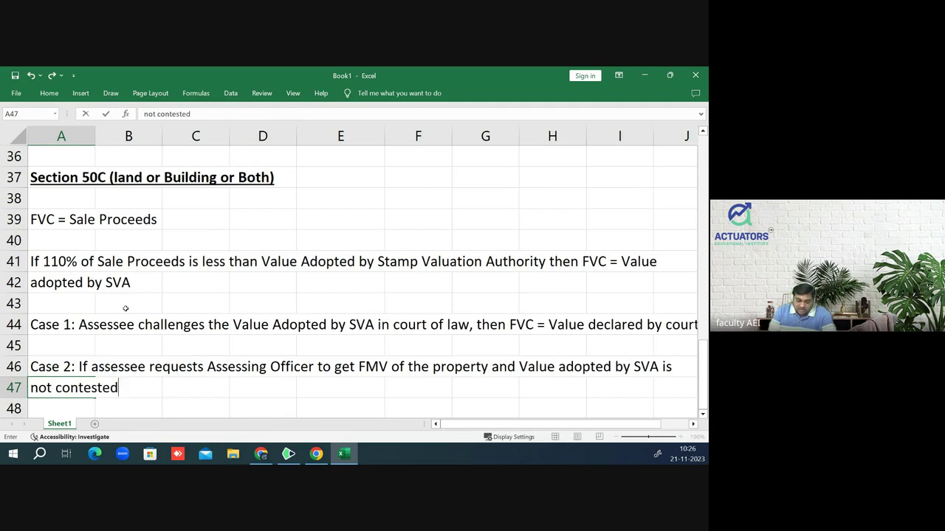
text(then )
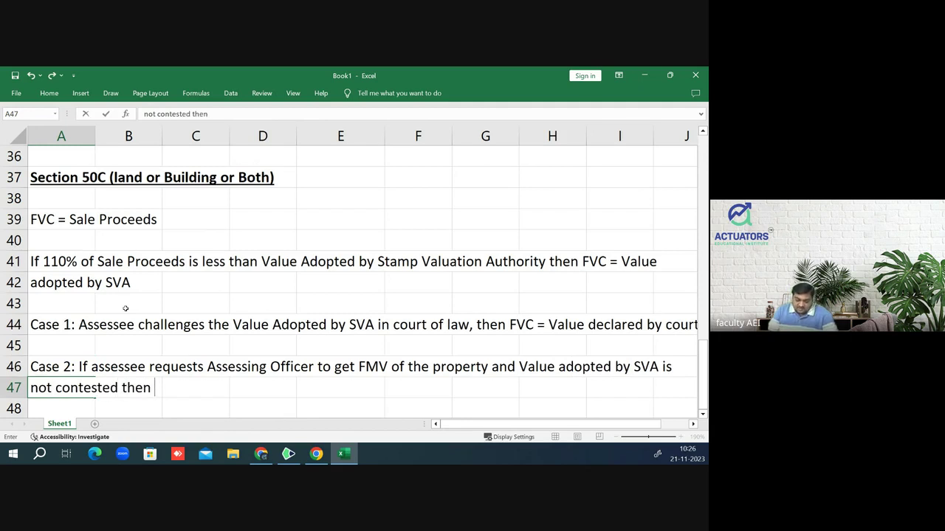
text(FVC = )
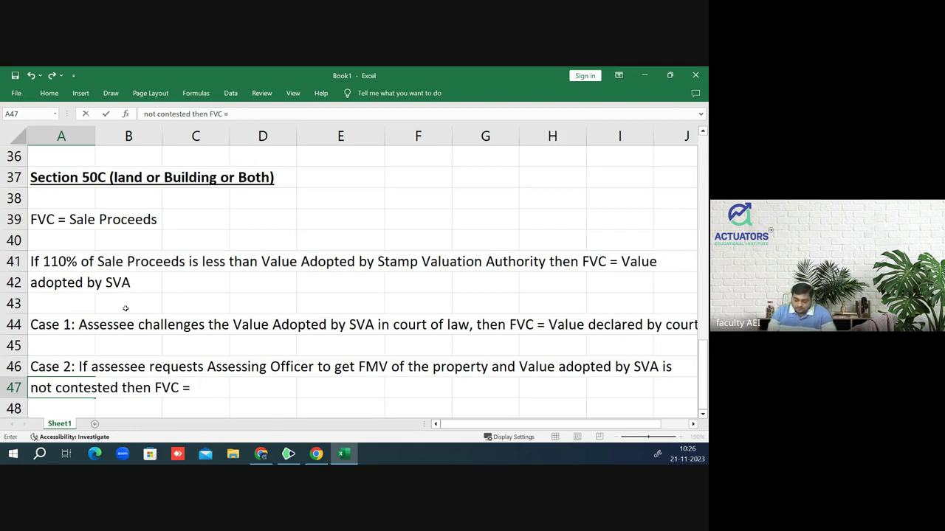
text(FMV)
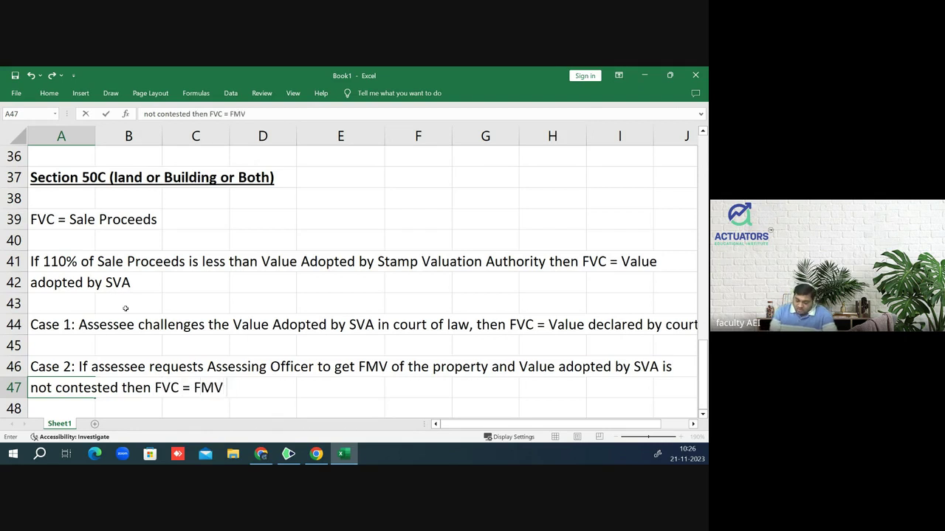
text( or Va)
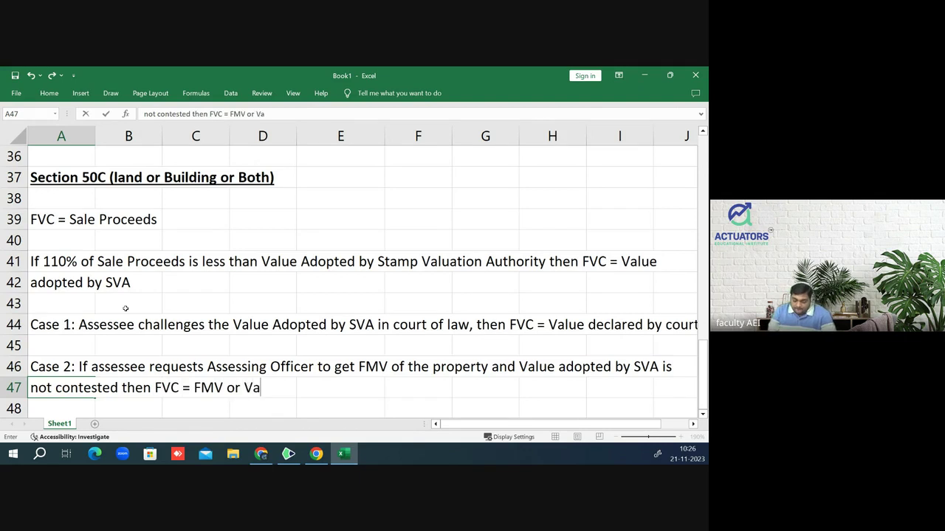
text(lue adop)
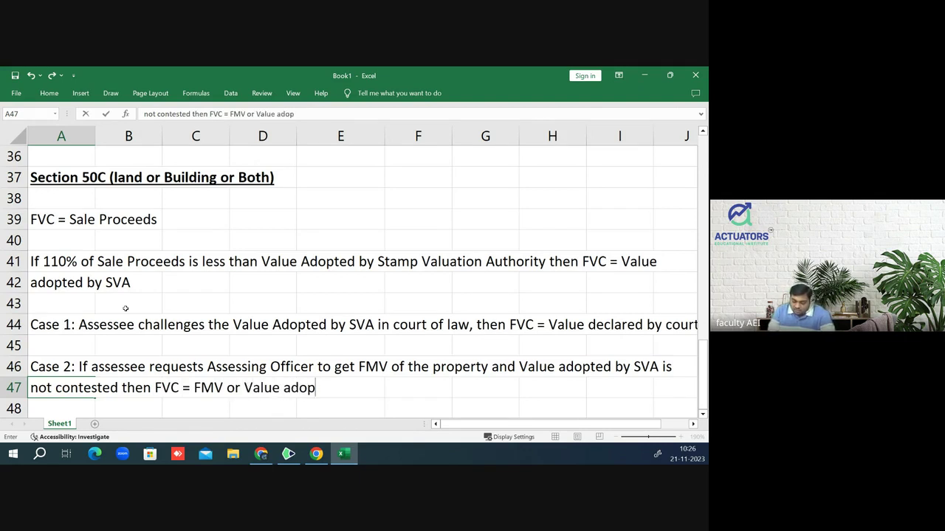
text(ted by S)
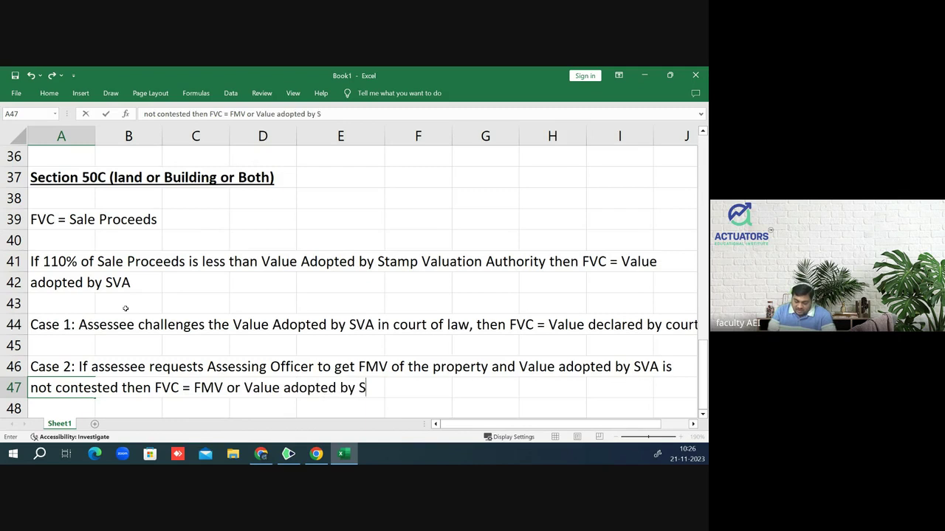
text(VA , l)
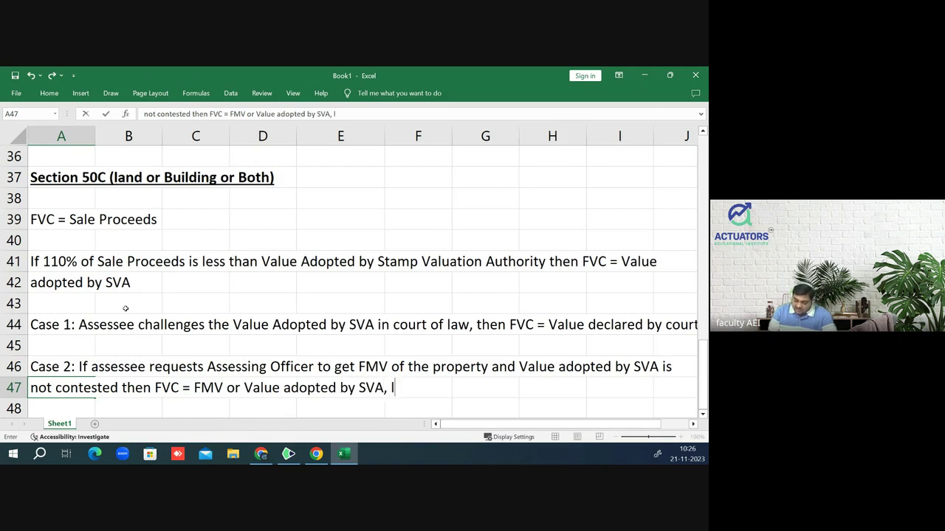
text(ower)
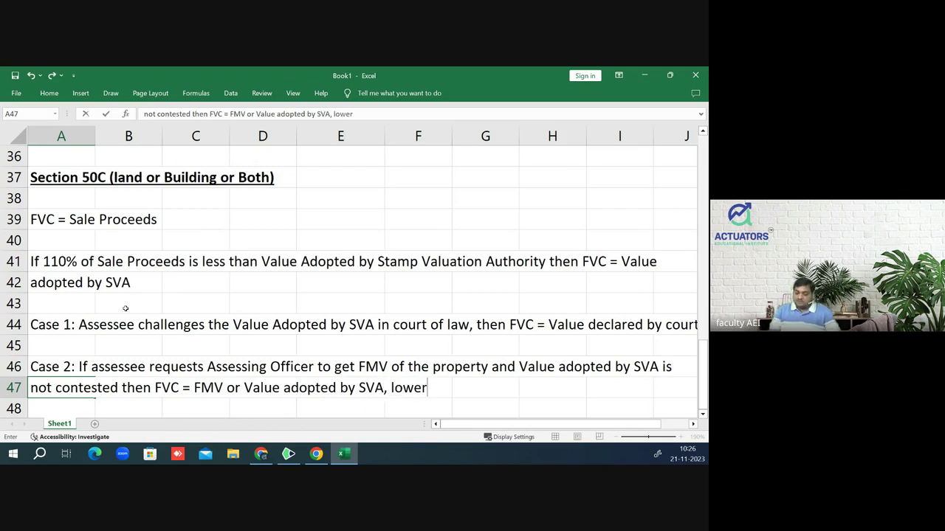
- End the Case 2 line in A47 with 'FVC = FMV or Value adopted by SVA, whichever is lower'
key(BackSpace)
key(BackSpace)
key(BackSpace)
key(BackSpace)
key(BackSpace)
text(w)
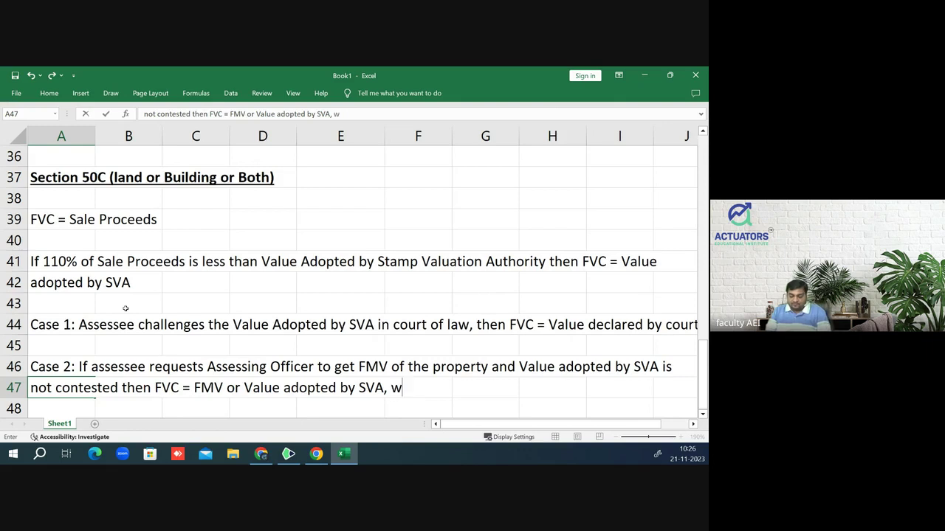
text(hichvw)
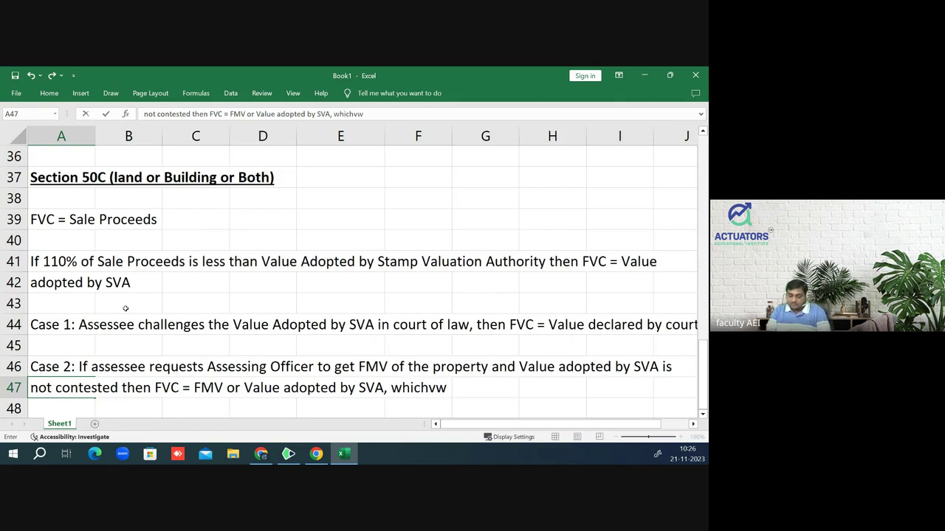
key(BackSpace)
key(BackSpace)
text(ever )
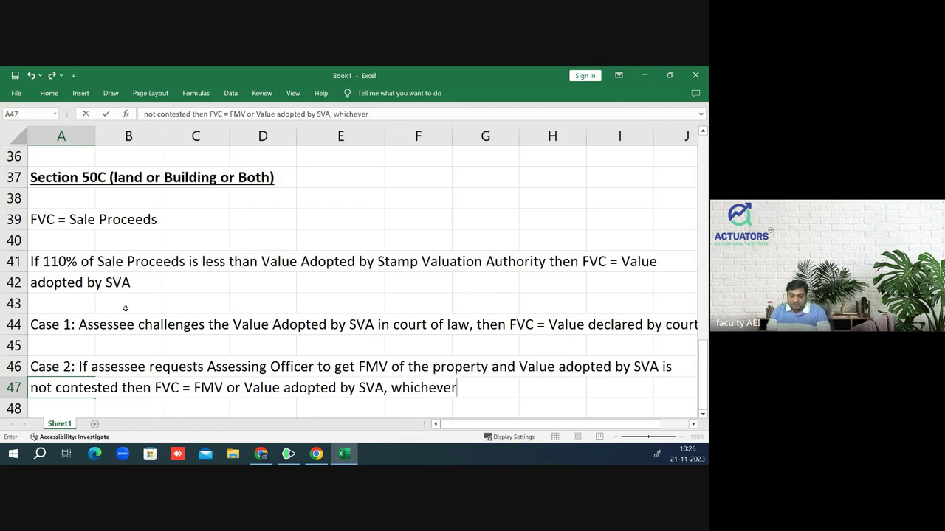
text(is lower)
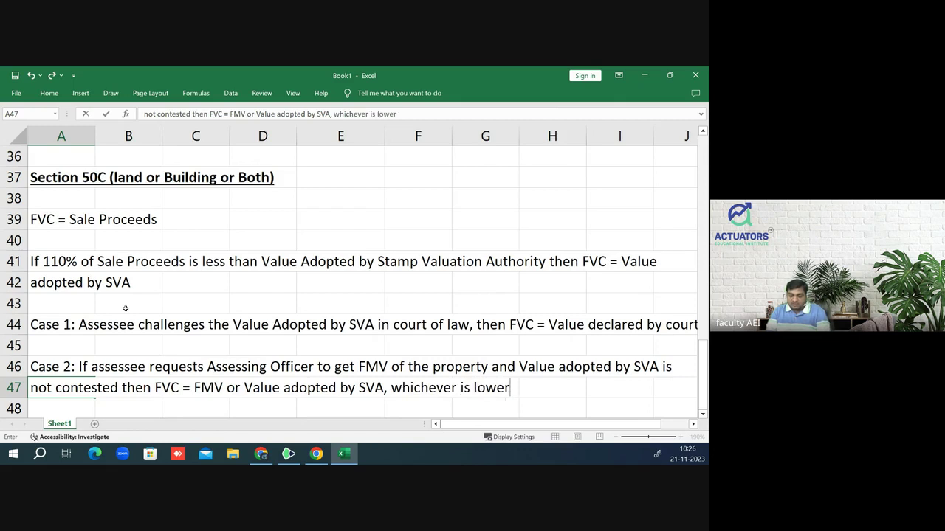
key(Return)
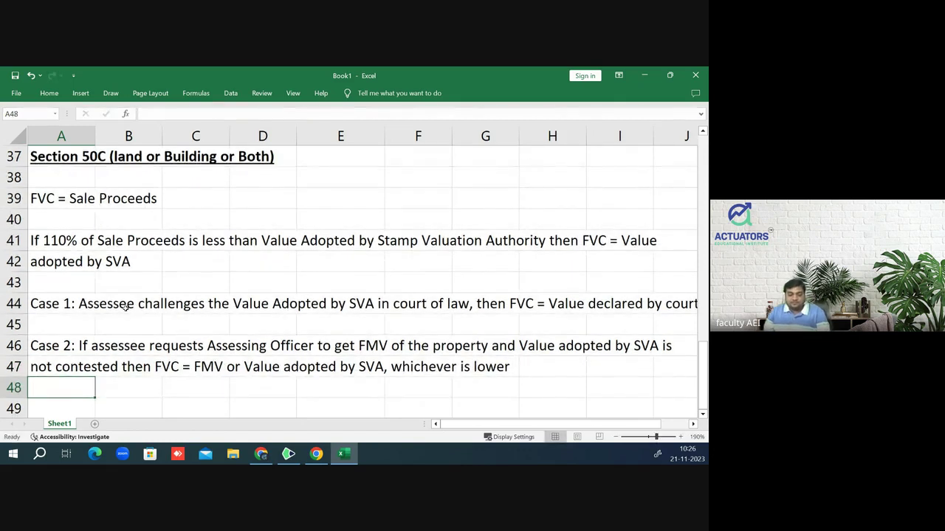
key(Up)
key(Up)
key(Up)
key(Up)
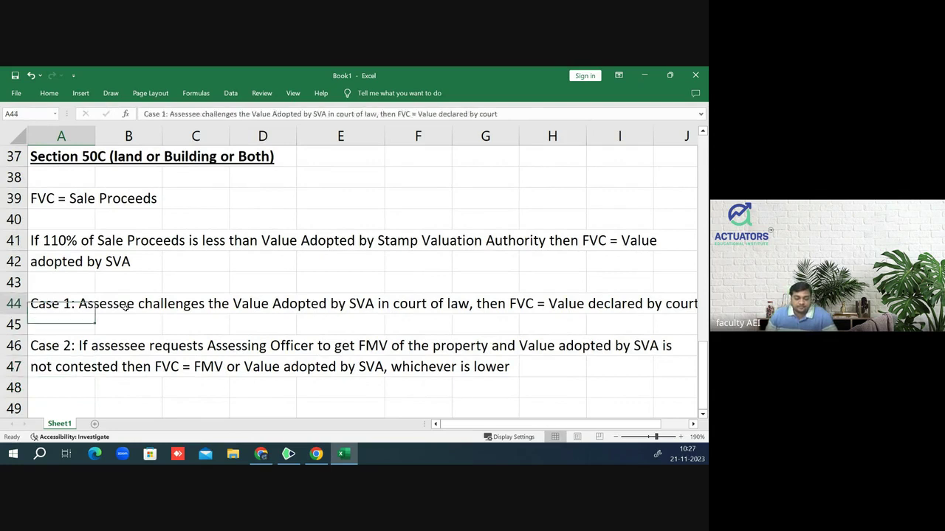
key(Up)
key(Up)
key(Up)
key(Up)
key(Up)
key(Down)
key(Down)
key(Down)
key(Down)
key(Down)
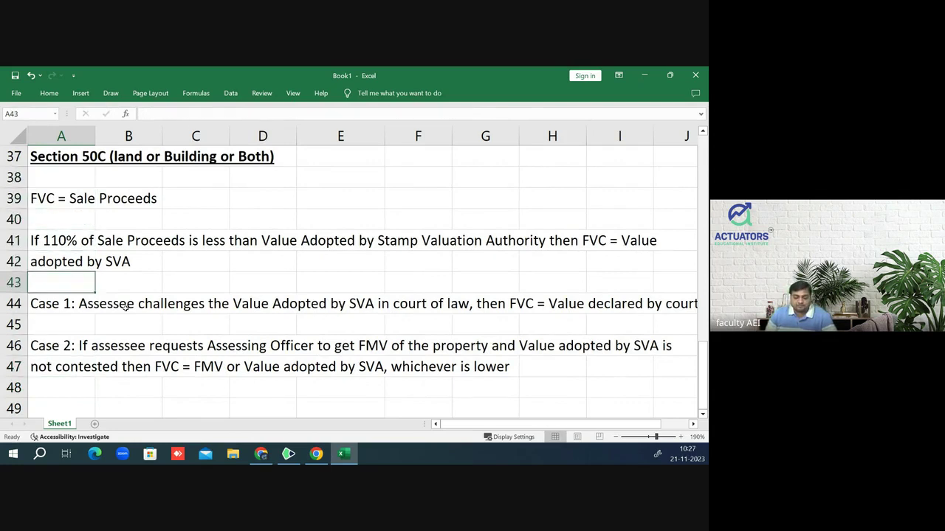
key(Down)
key(Down)
key(Down)
key(Down)
key(Down)
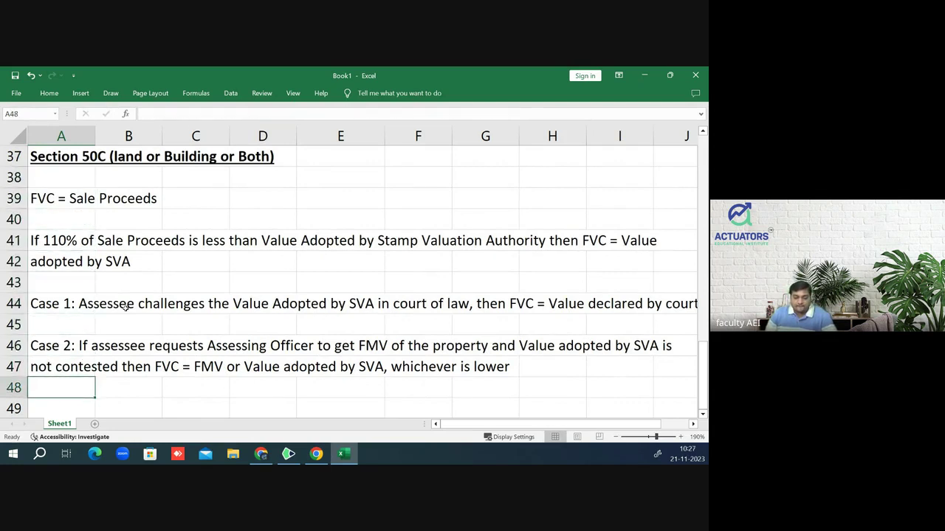
key(Down)
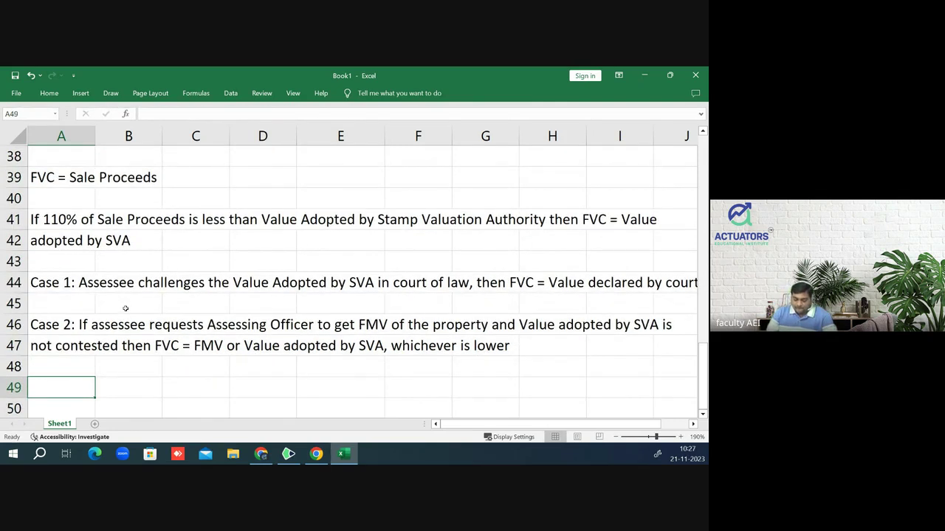
- Note in A49–A50 that SVA value uses the agreement date for e-mode payment, else the registration date
text(Value)
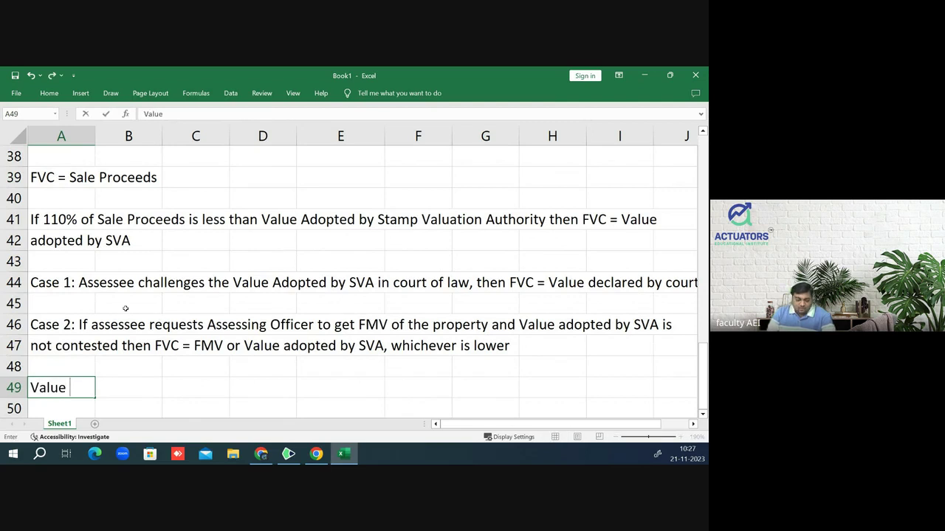
text( adopted)
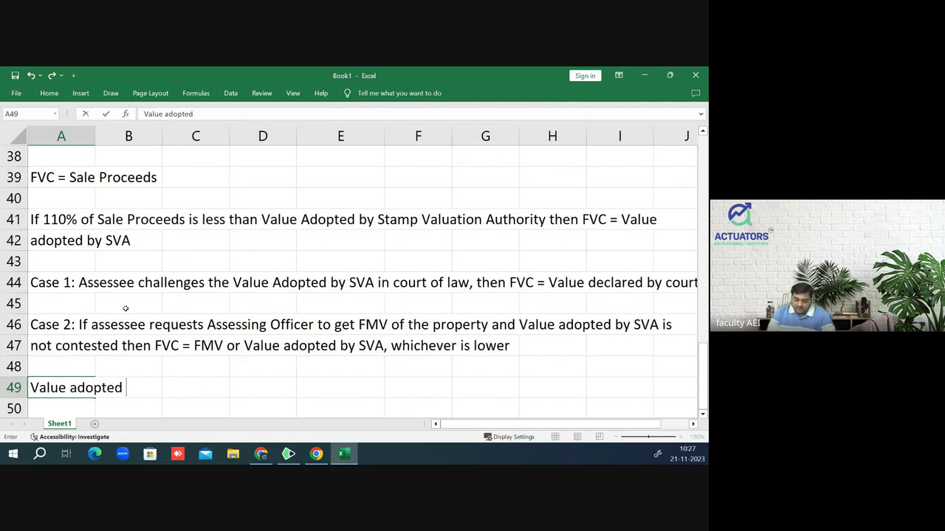
text( by SVA s)
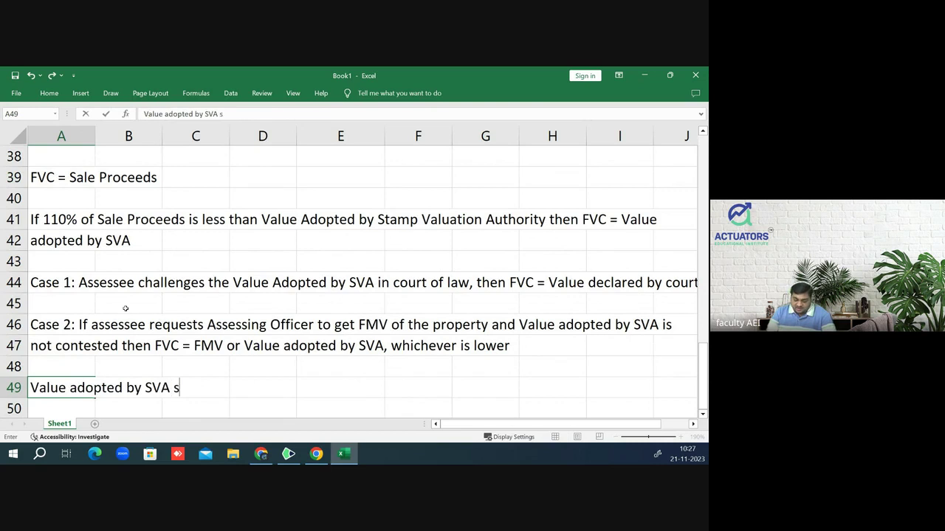
text(hall be)
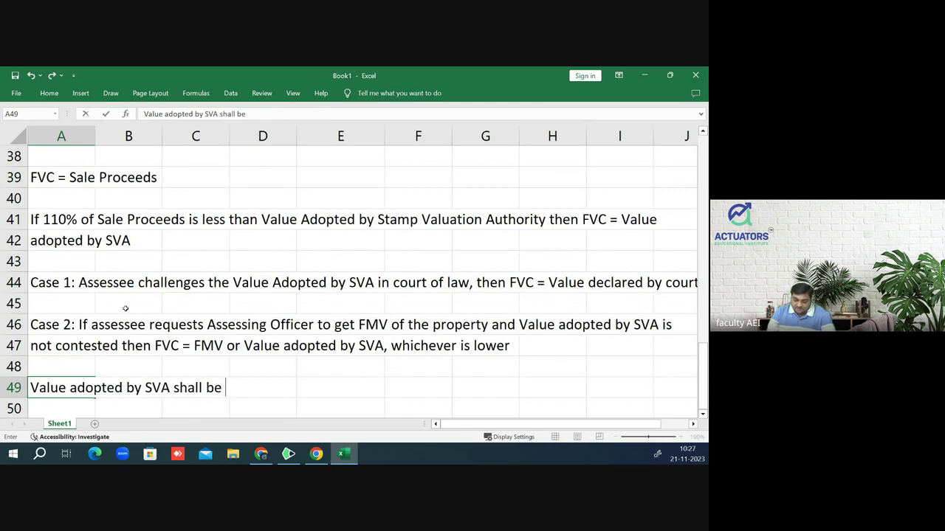
text( the valu)
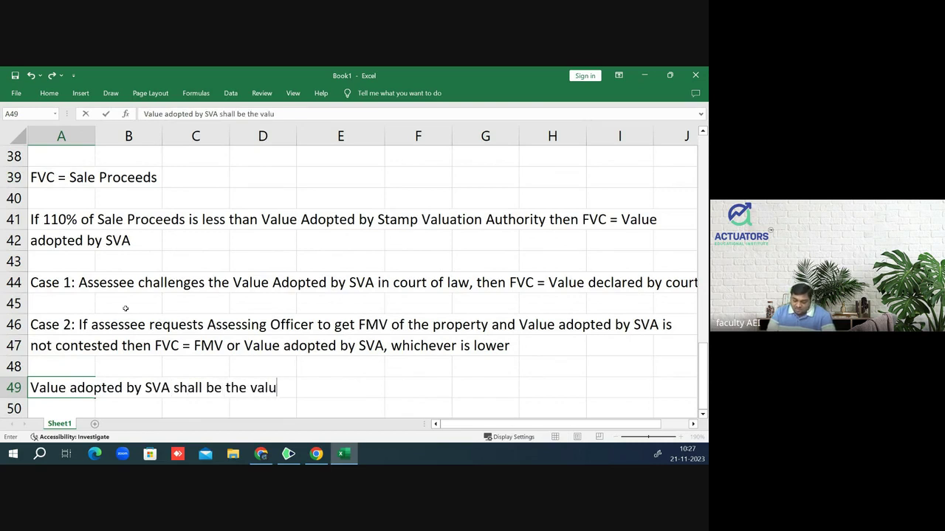
text(e on the )
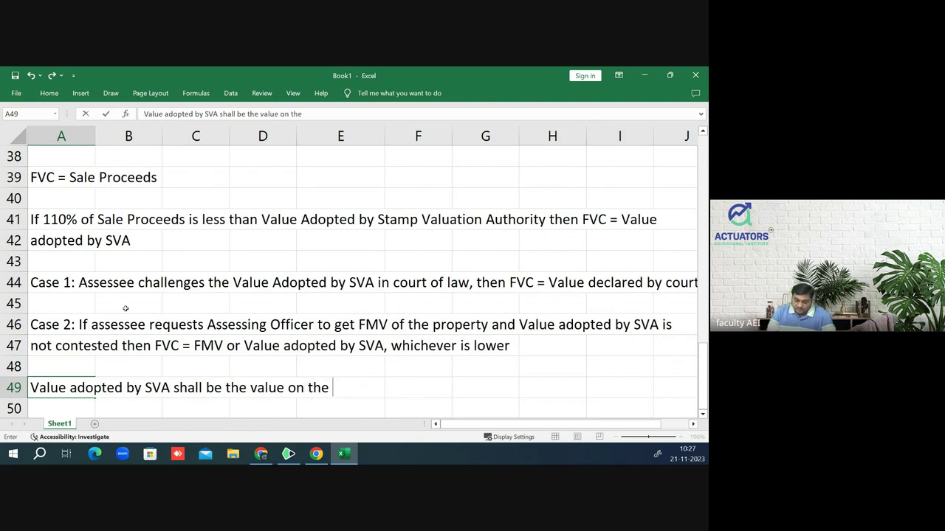
text(date of)
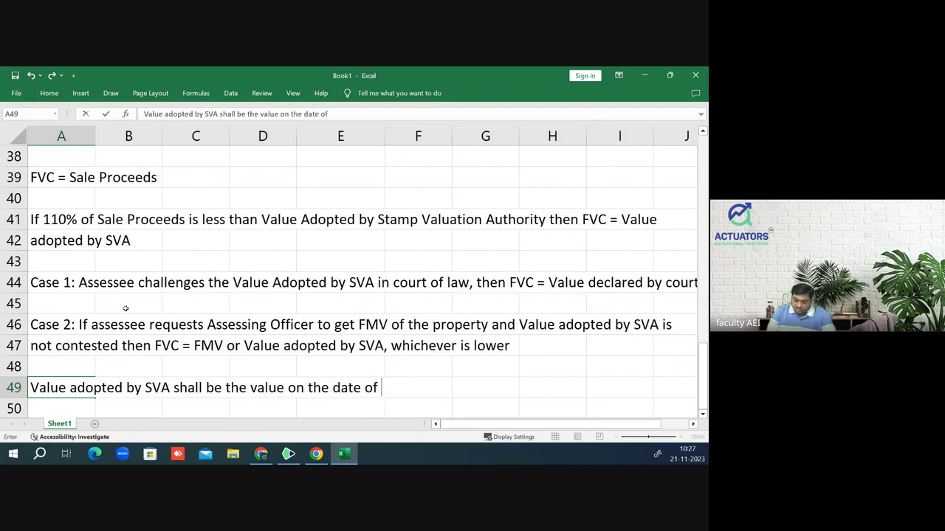
text( agreement)
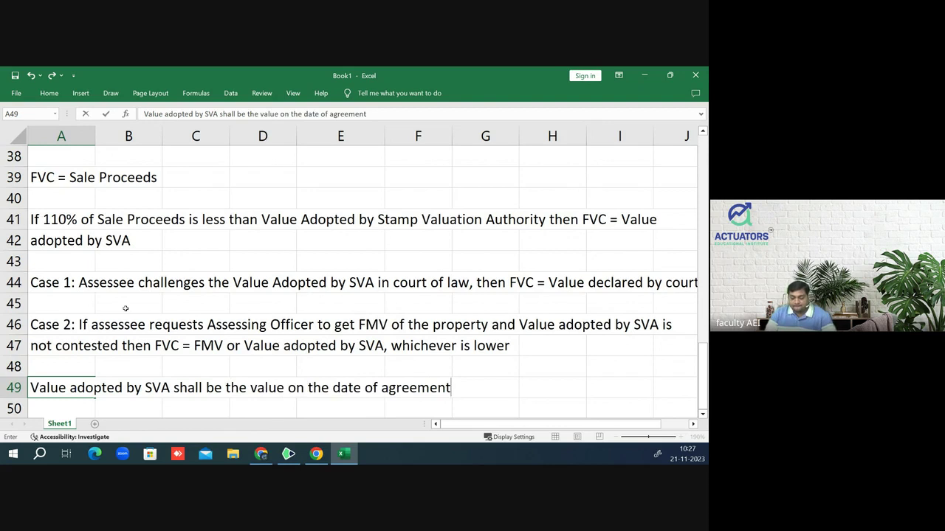
text( if )
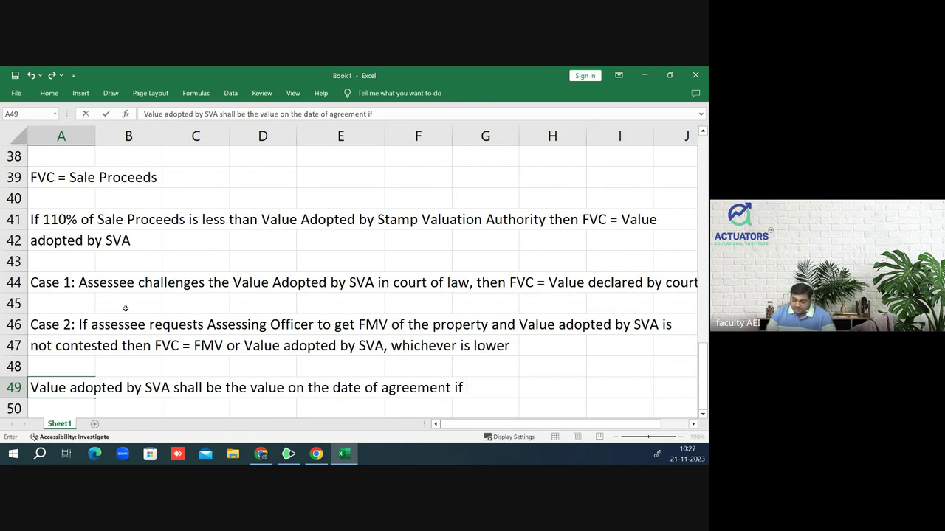
text(some p)
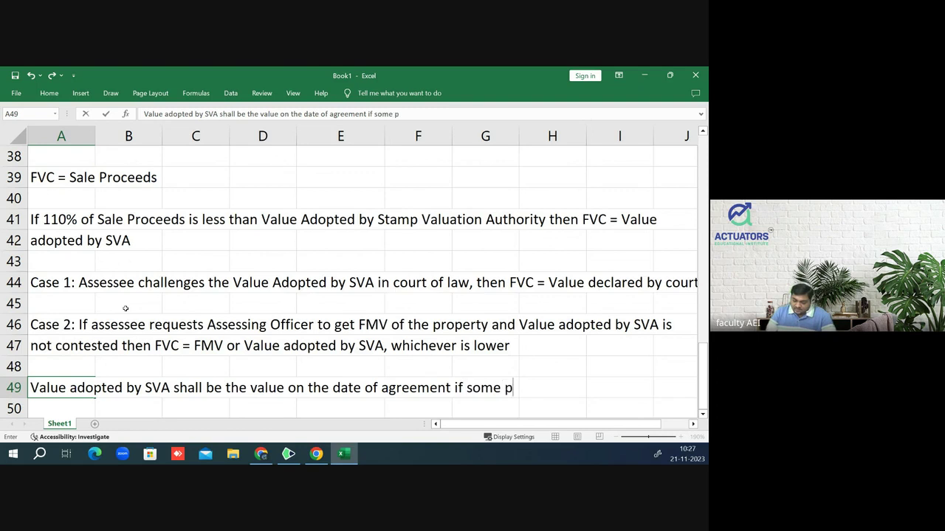
text(ayment is )
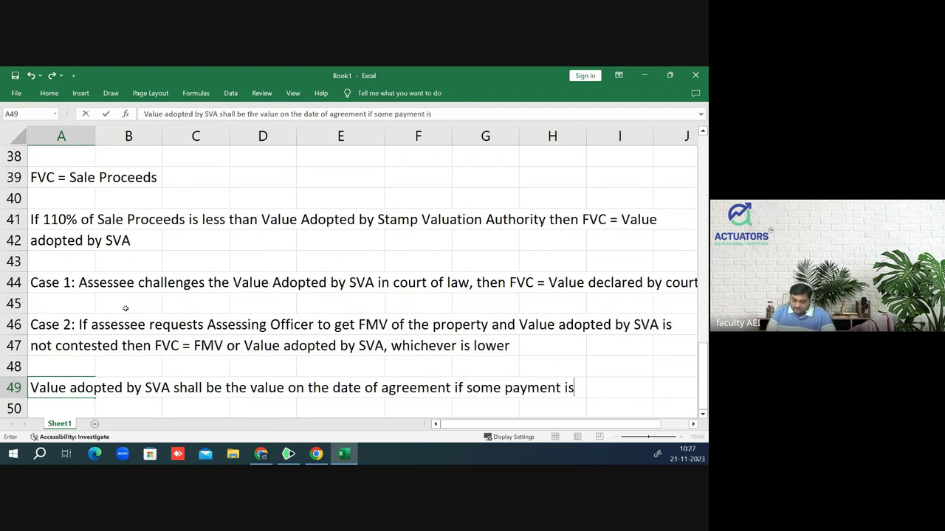
text(receive)
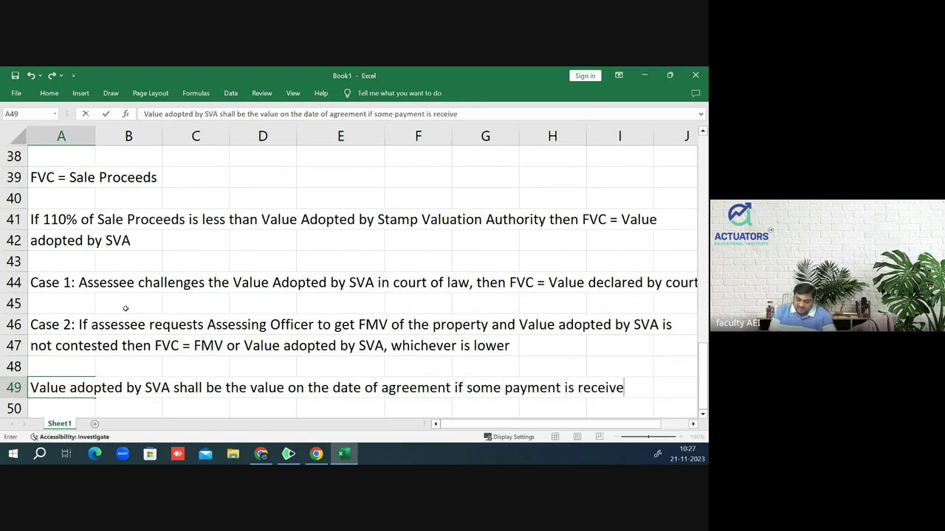
text(d )
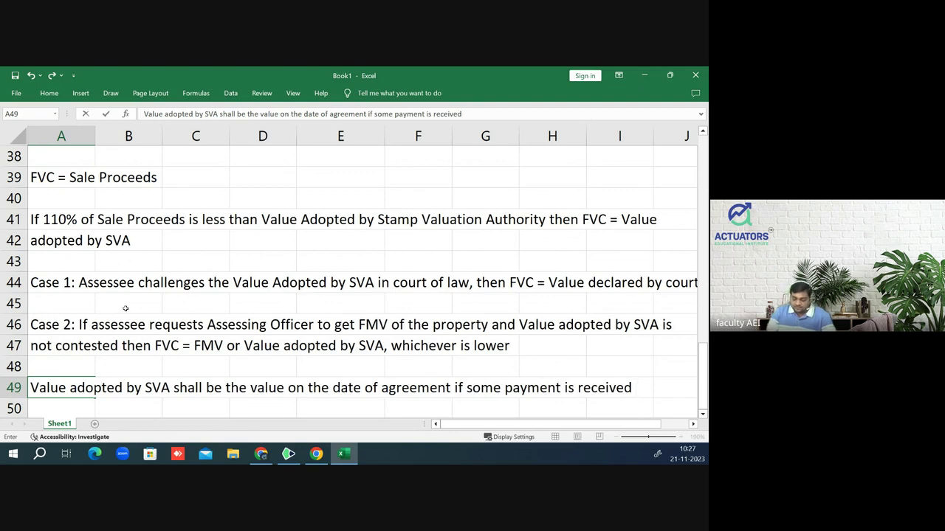
text(thorugh)
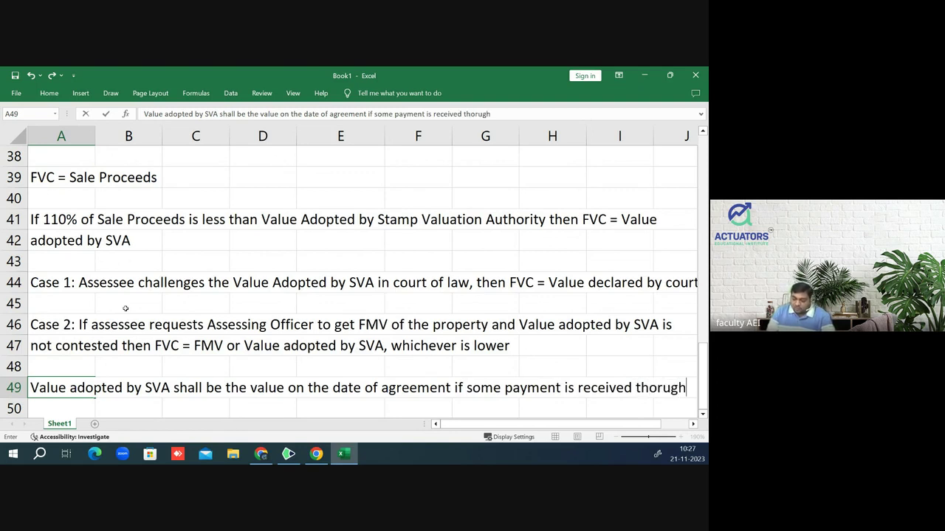
key(BackSpace)
key(BackSpace)
key(BackSpace)
key(BackSpace)
key(BackSpace)
text(r)
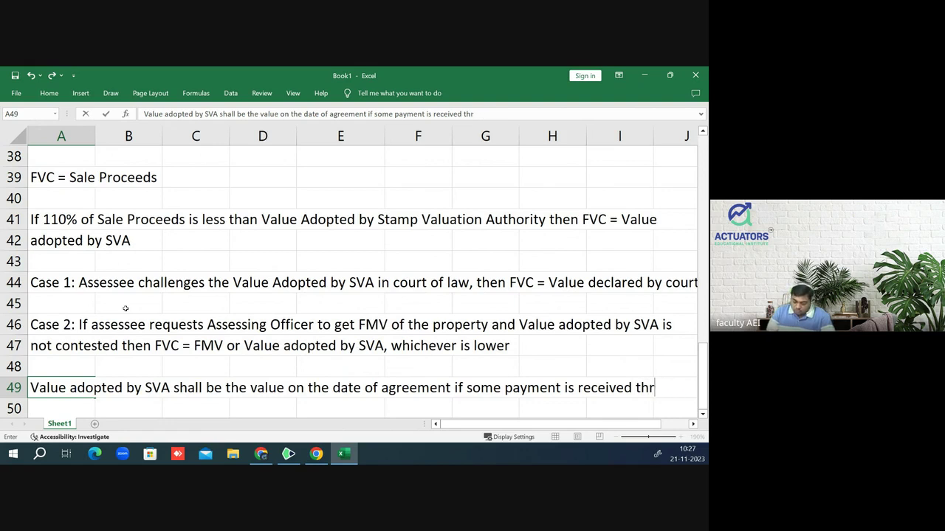
text(ough)
key(Return)
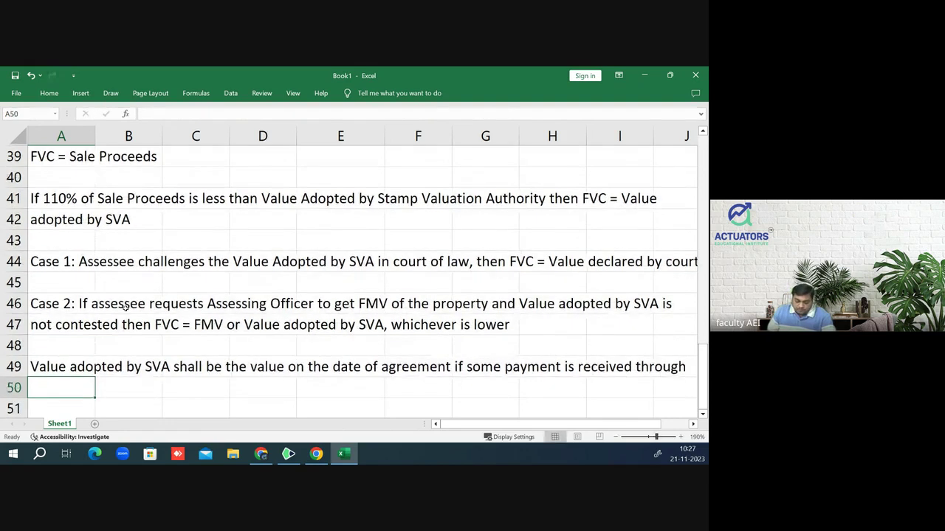
text(e-mode )
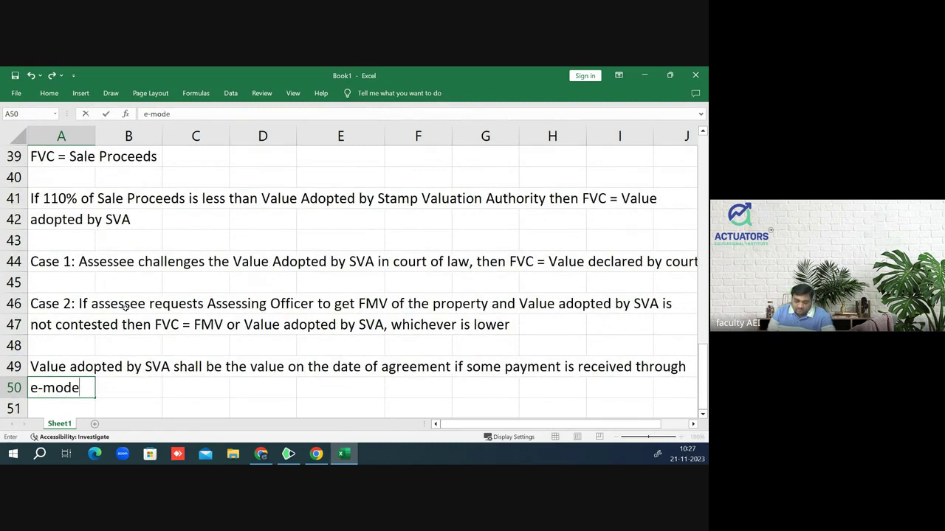
text(else )
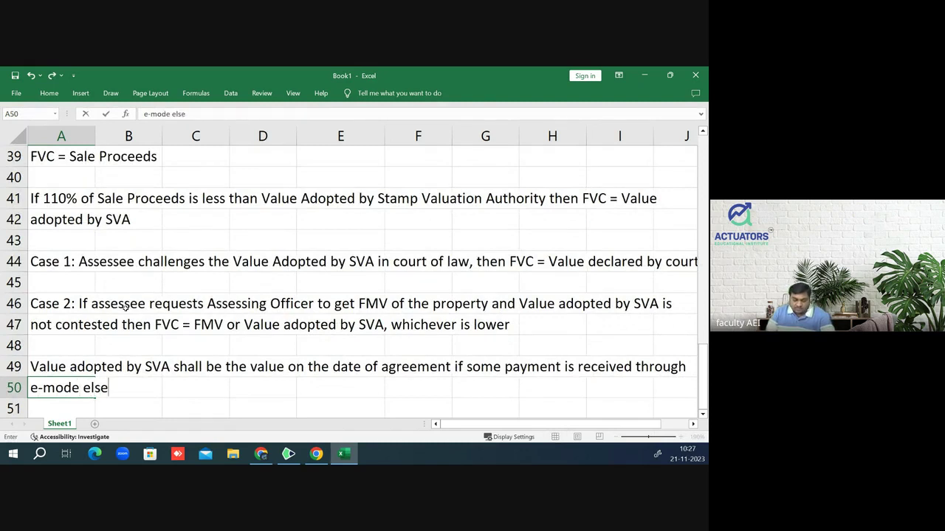
text(date )
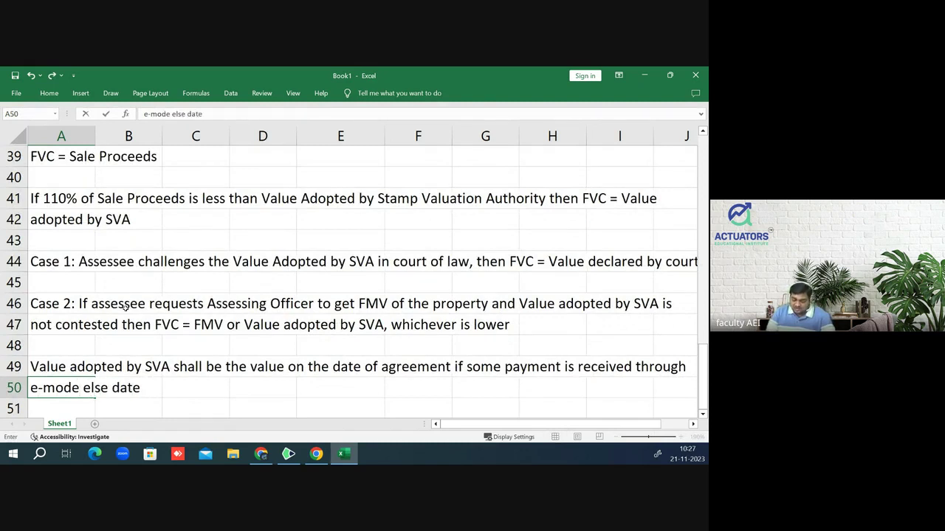
text(of re)
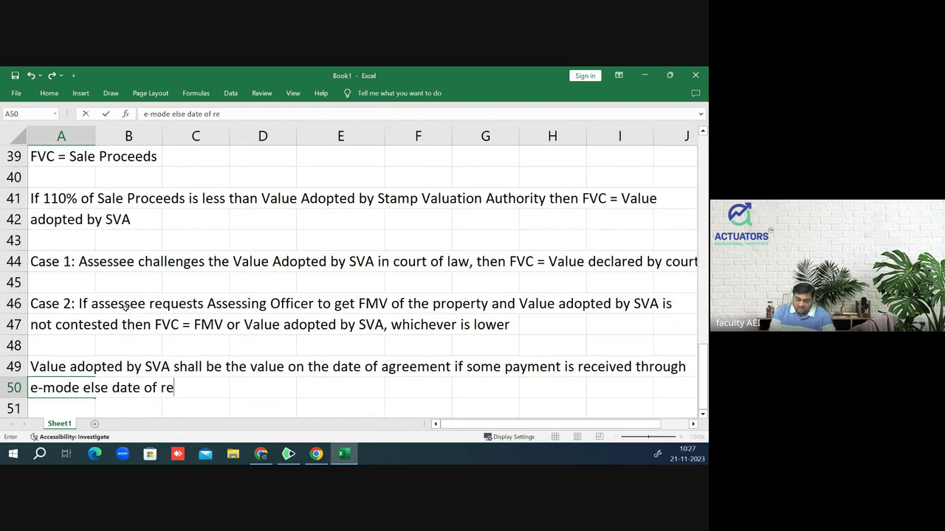
text(gistrat)
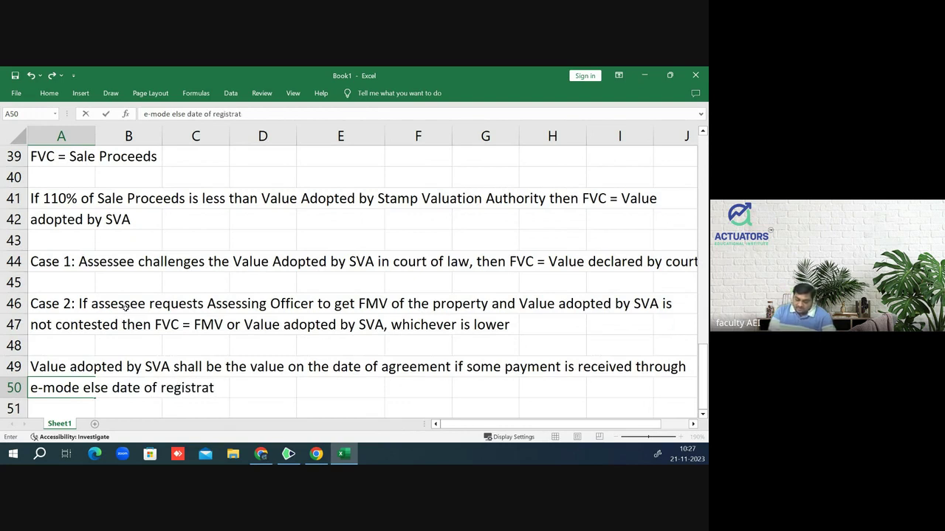
text(ion shall)
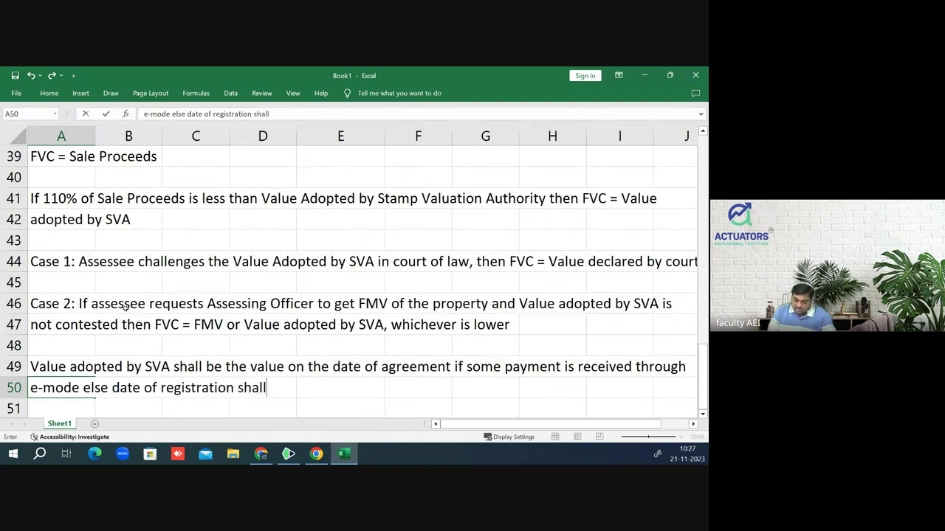
text( be relev)
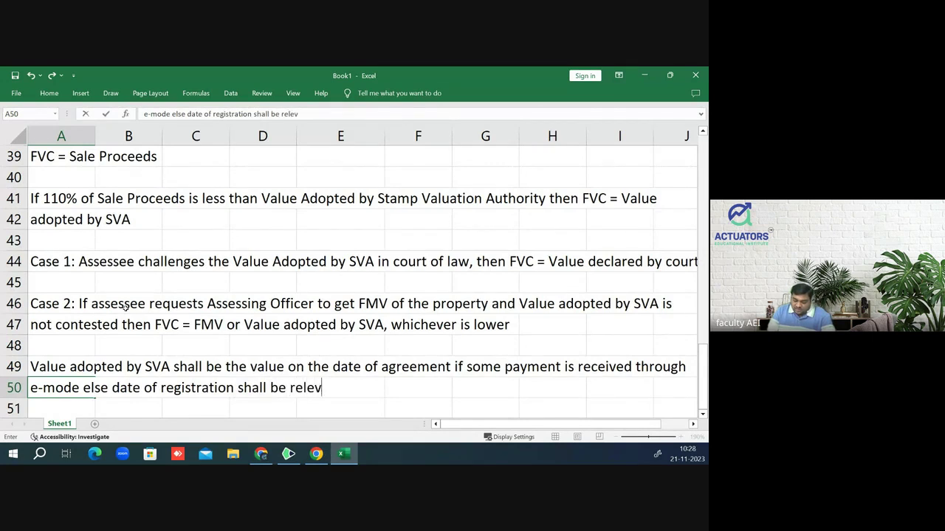
text(ant.)
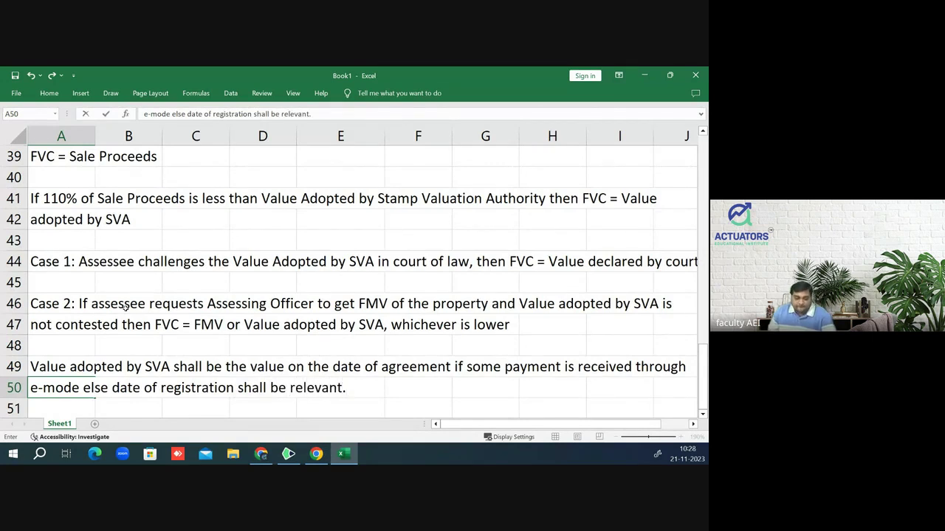
key(Return)
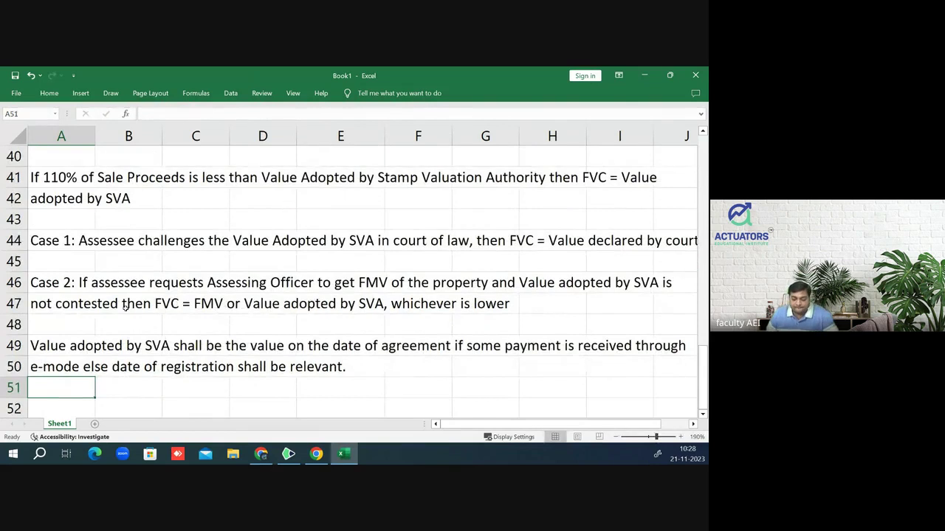
- Cut the Section 50C heading from A37 and paste it into A38
key(Up)
key(Up)
key(Up)
key(Up)
key(Up)
key(Up)
key(Up)
key(Up)
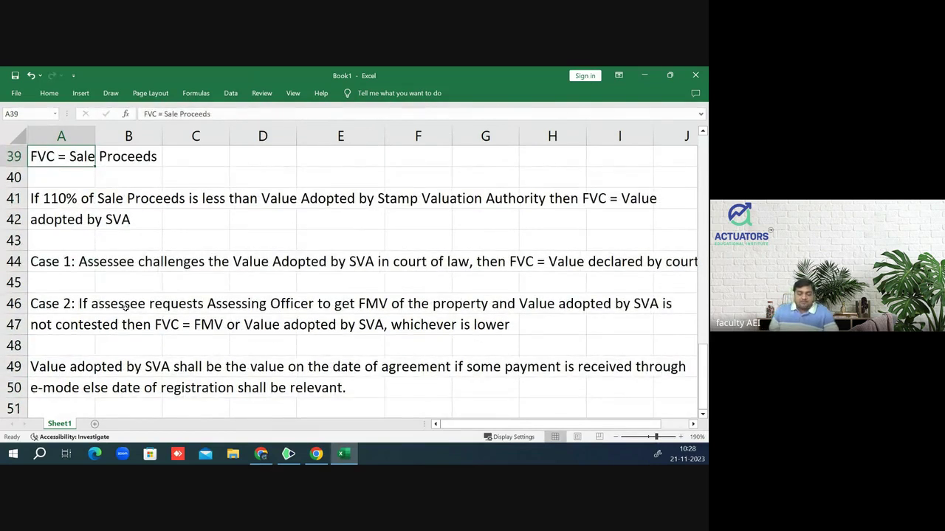
key(Up)
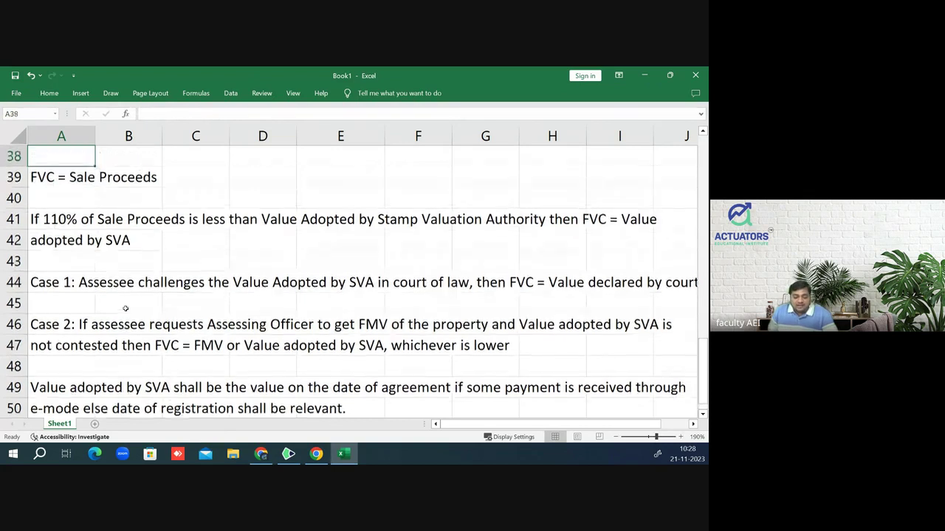
key(Up)
key(ctrl+x)
key(Down)
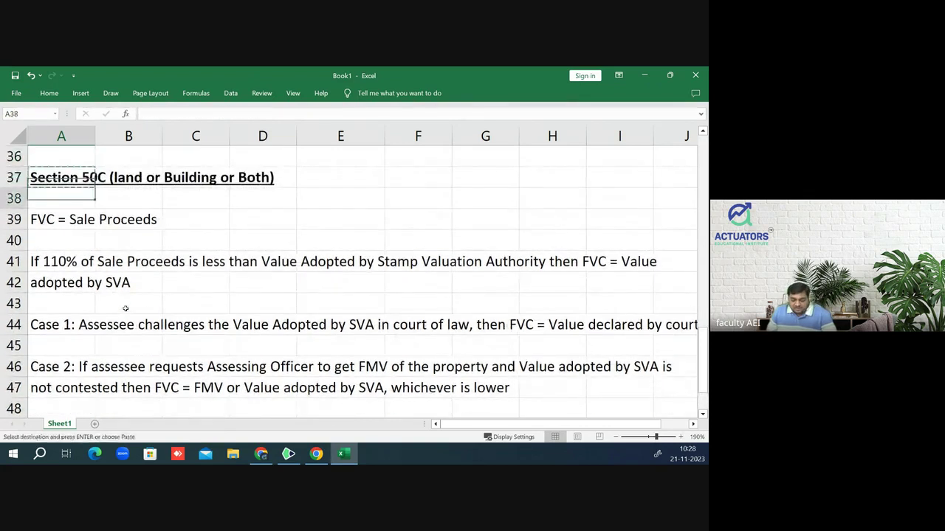
key(ctrl+v)
key(Down)
key(Down)
key(Down)
key(Down)
key(Down)
key(Down)
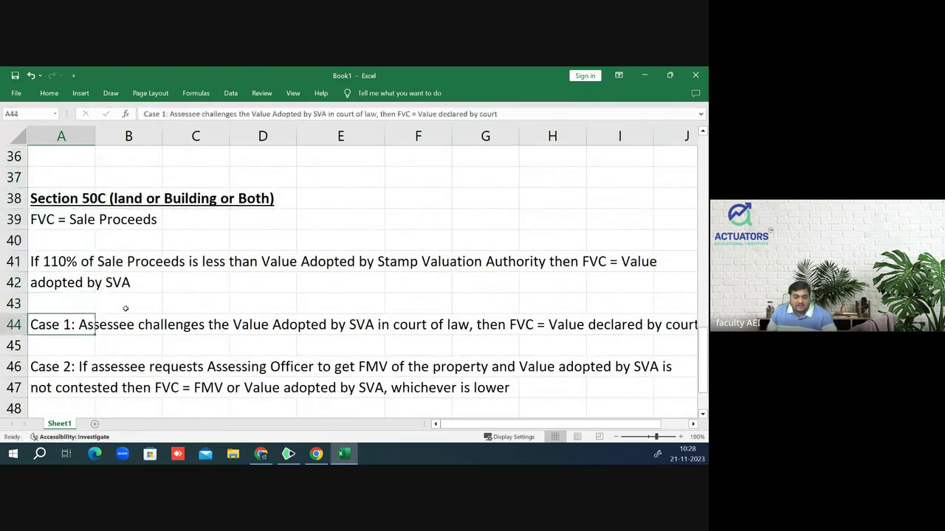
key(Down)
key(Down)
key(Down)
key(Down)
key(Down)
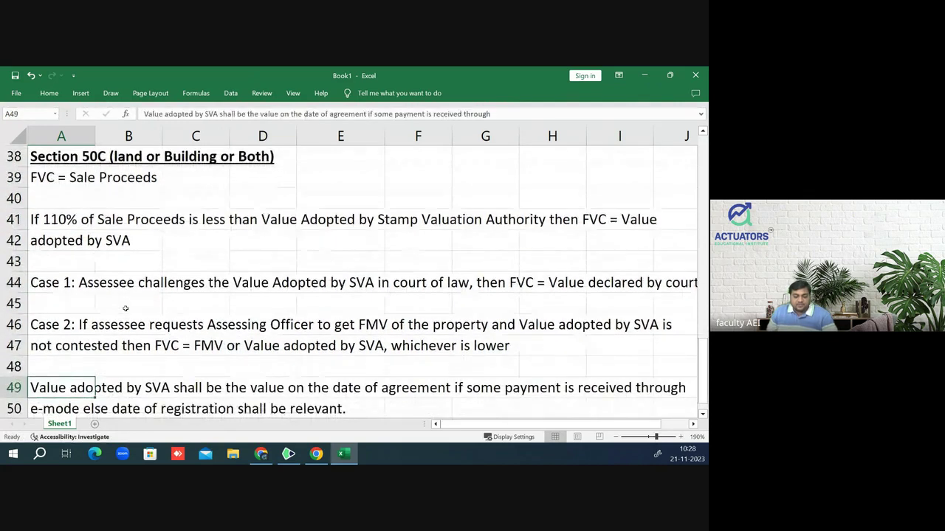
key(Up)
key(Up)
key(Up)
key(Up)
key(Up)
key(Up)
key(Up)
key(Up)
key(Up)
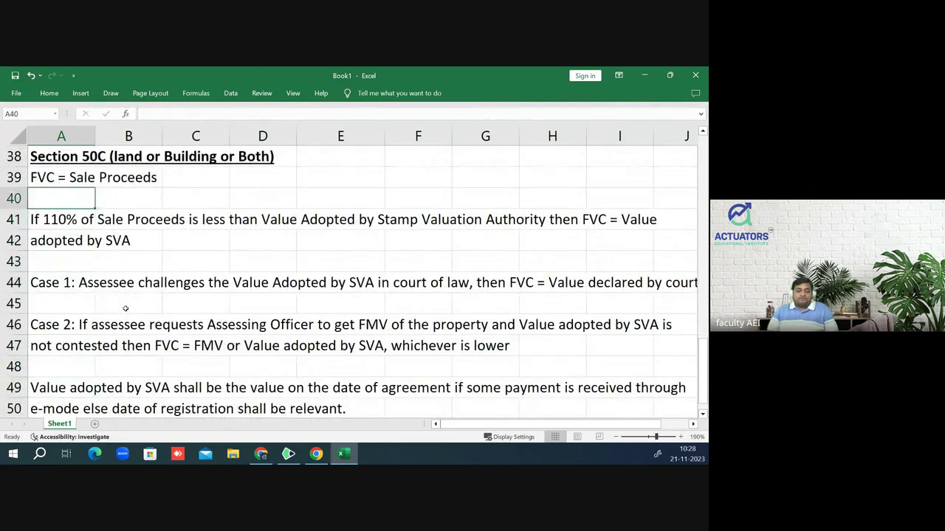
key(Up)
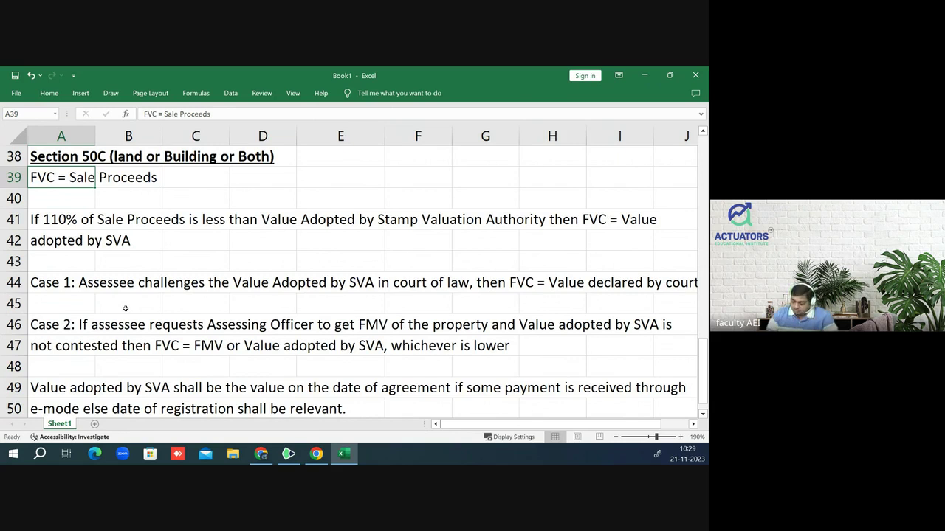
key(Down)
key(Down)
key(Down)
key(Down)
key(Down)
key(Down)
key(Down)
key(Down)
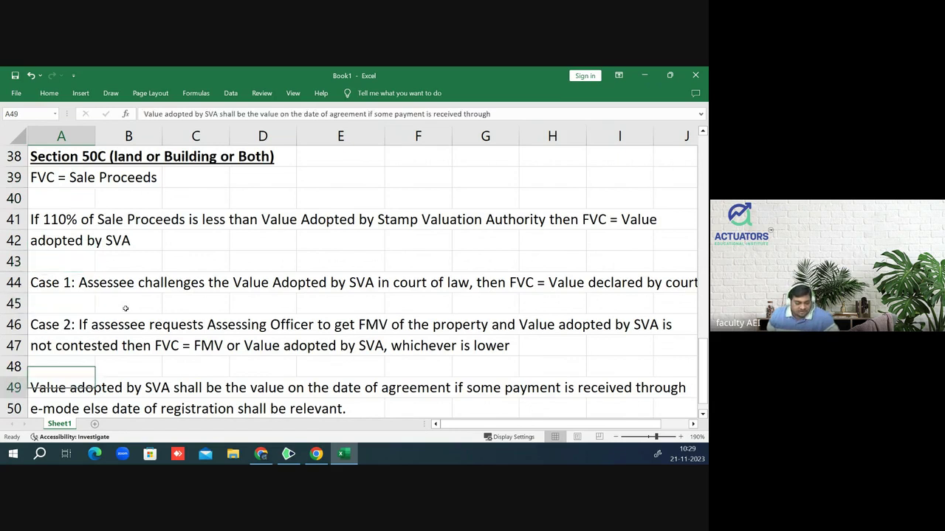
key(Down)
key(Down)
key(Down)
key(Up)
key(Up)
key(Up)
key(Up)
- Type the example in A52: X sold the property for Rs. 80 lakhs but SVA adopted Rs. 100 lakhs
key(Down)
key(Down)
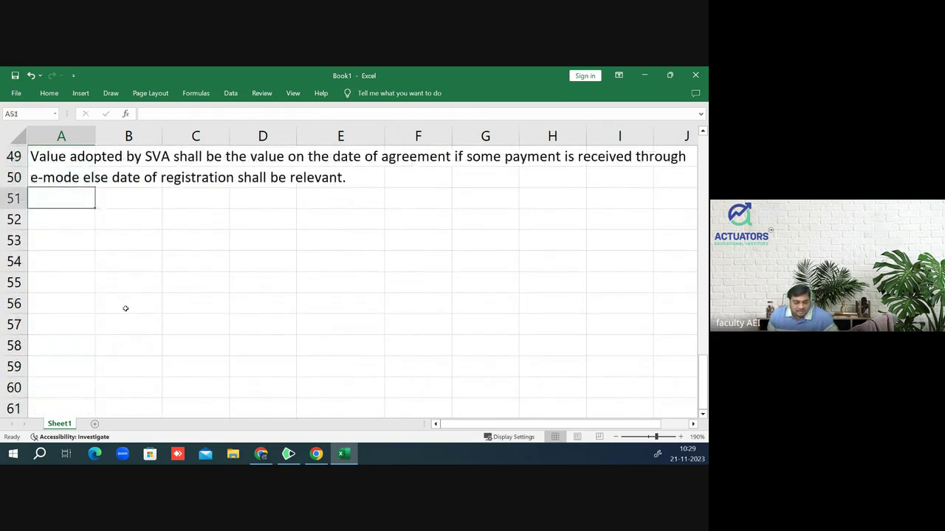
key(Down)
text(Exan)
key(BackSpace)
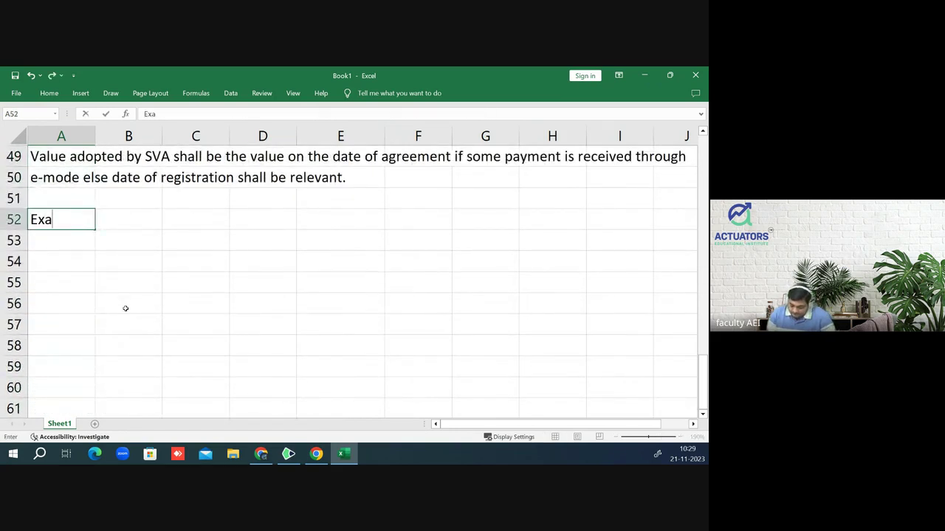
text(mple: )
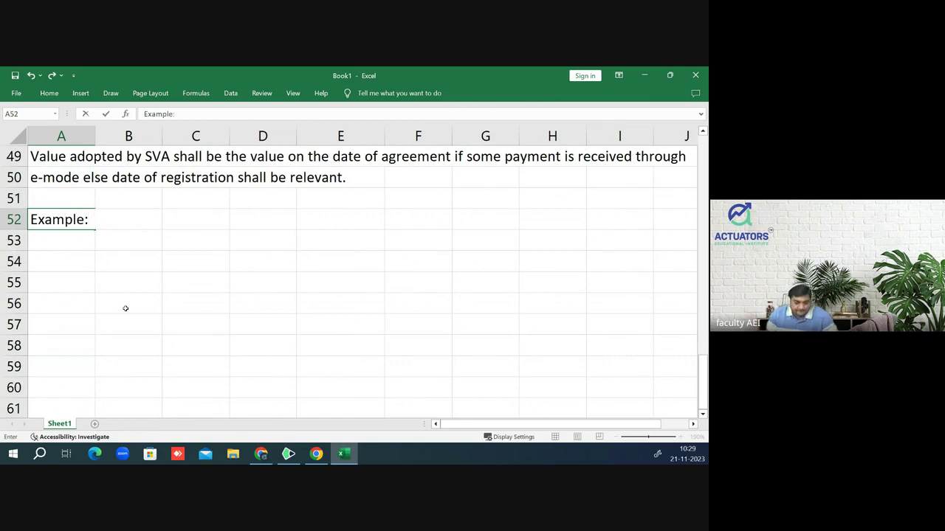
text(Suppos)
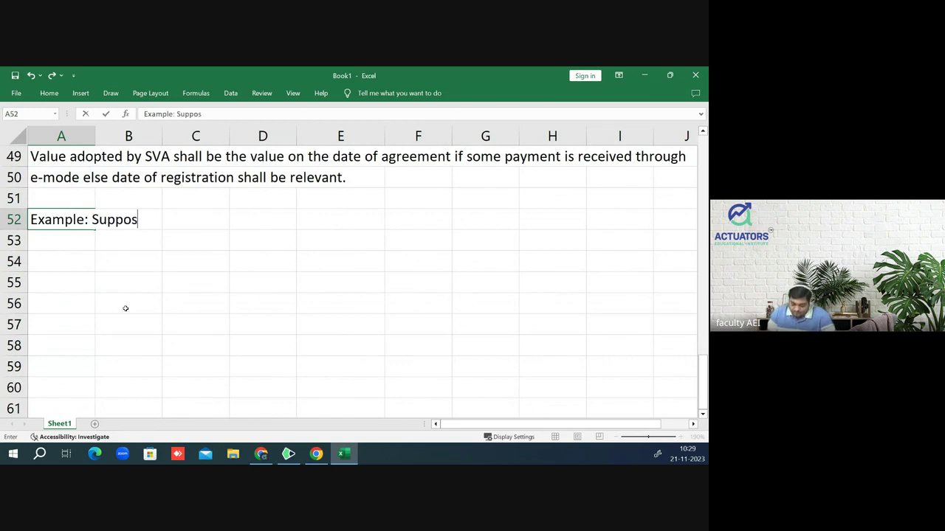
text(e X s)
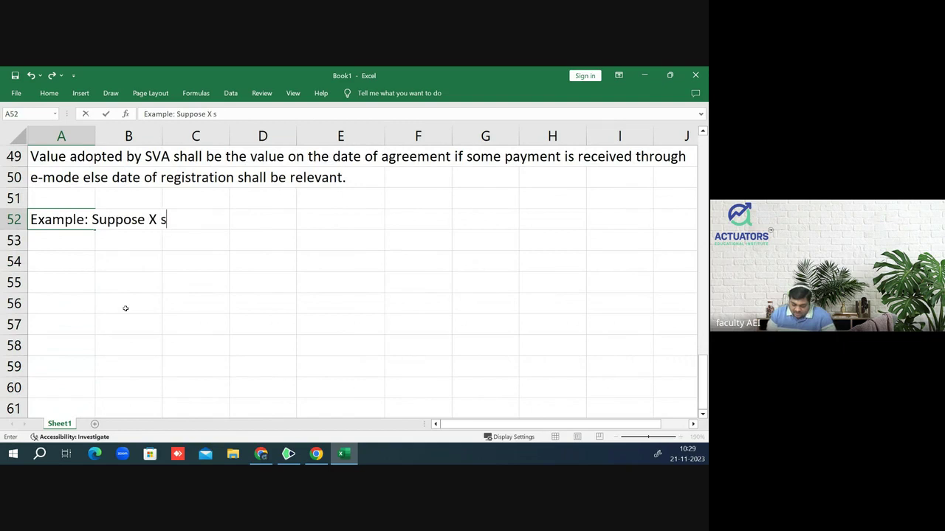
text(old the p)
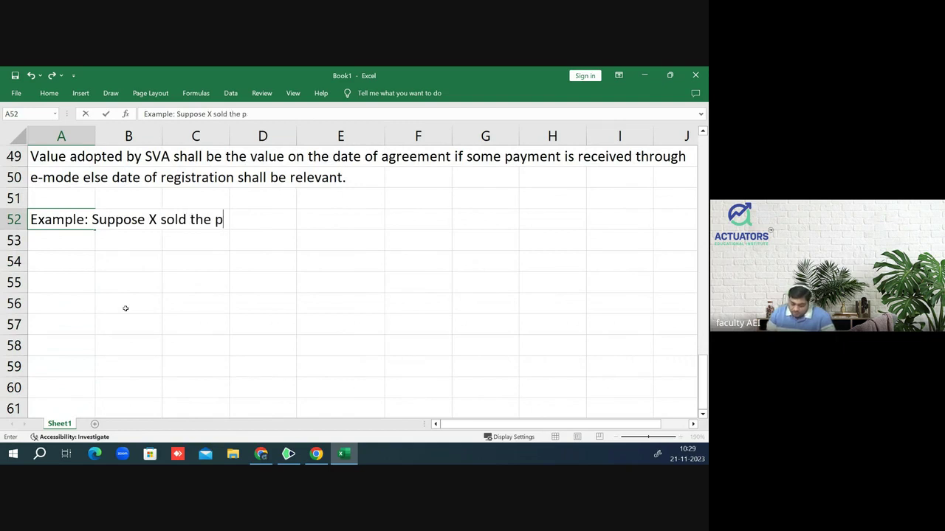
text(ropeety)
key(BackSpace)
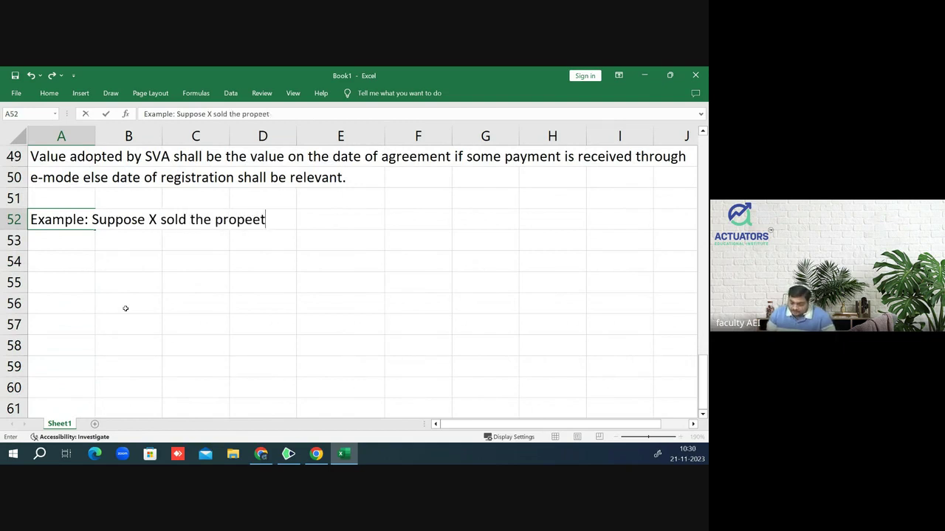
key(BackSpace)
key(BackSpace)
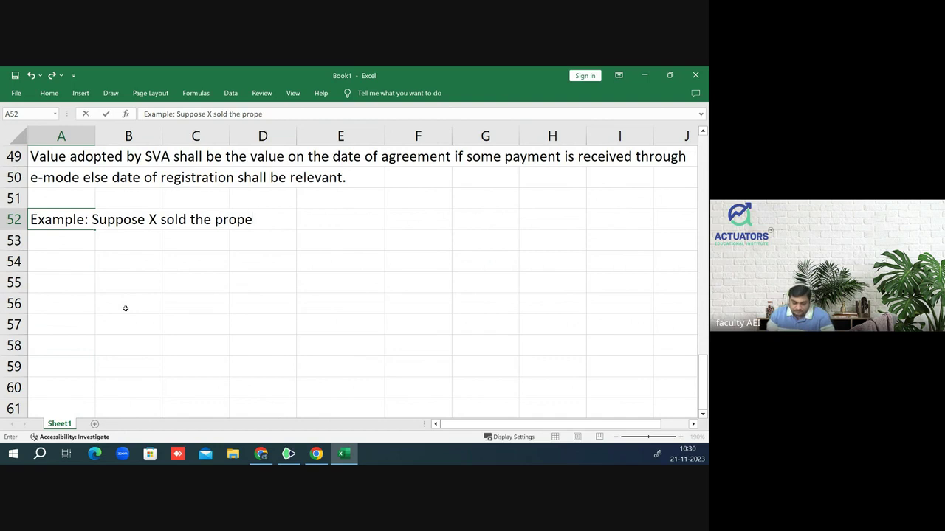
text(rty for)
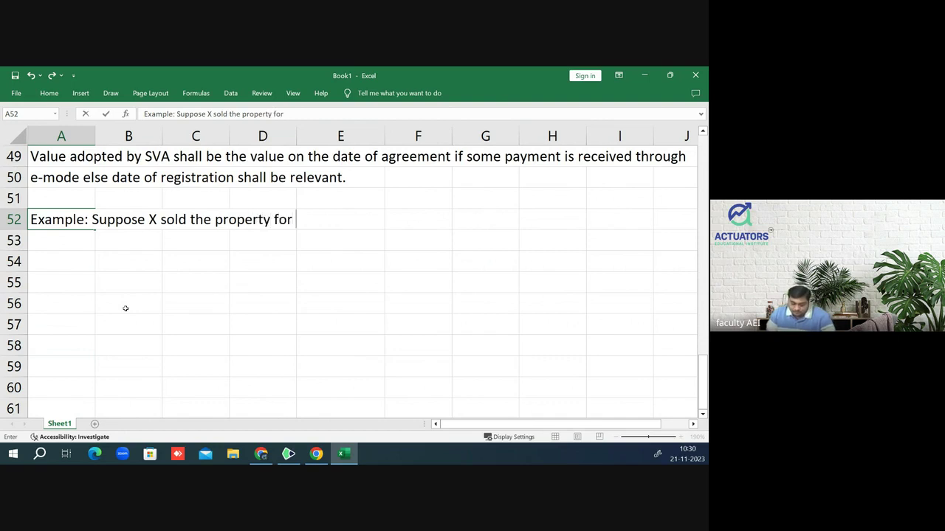
text( Rs. 80 )
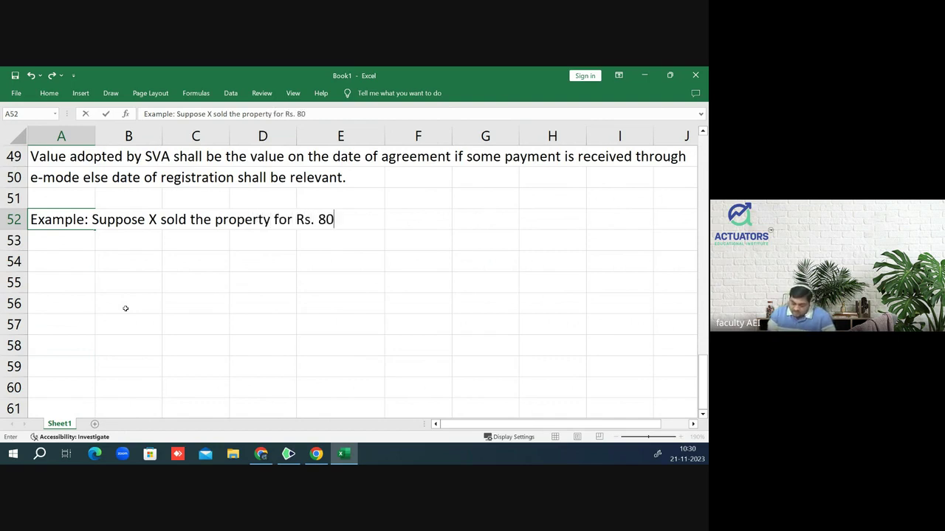
text(lakhs)
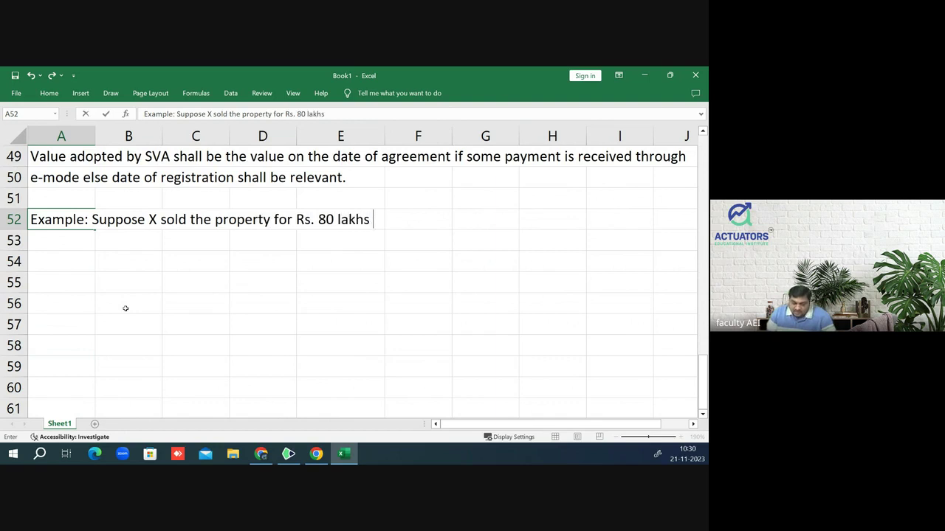
text( but va)
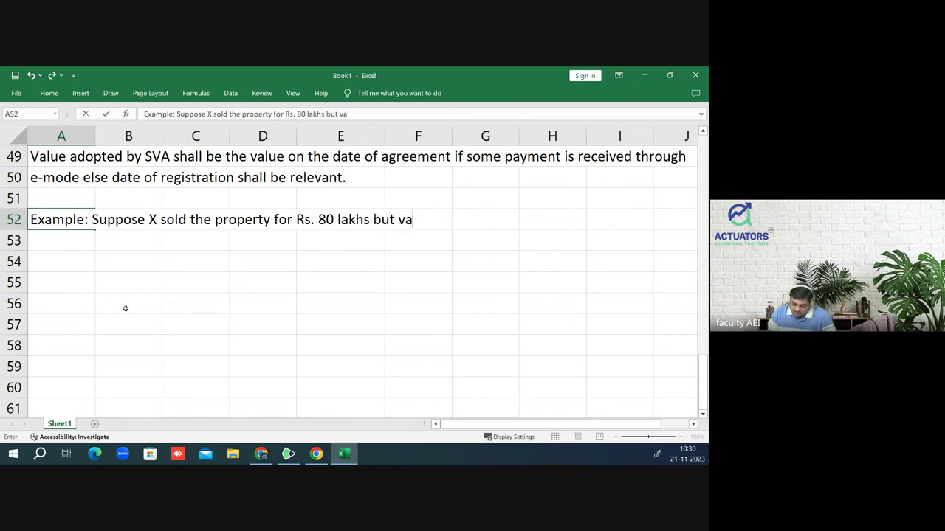
text(lue a)
text(dopt)
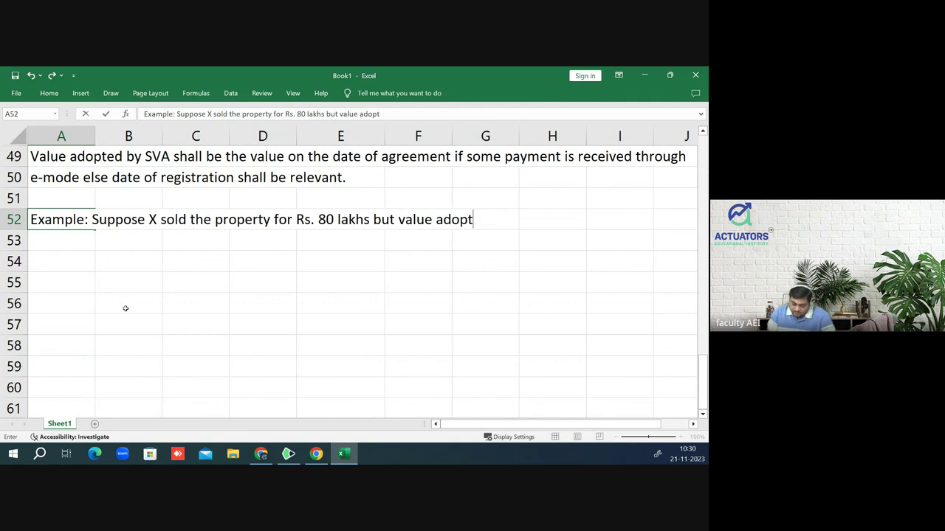
text(ed by )
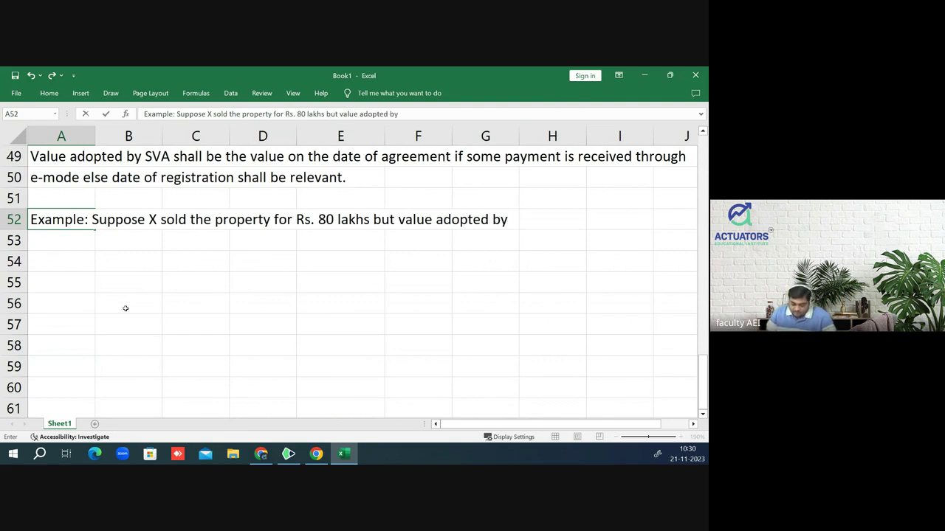
text(S)
text(VA is )
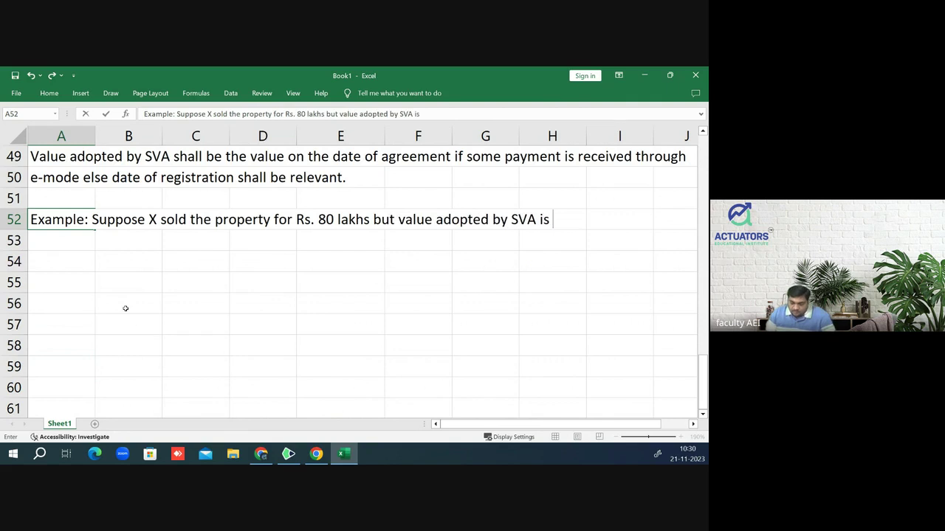
text(Rs. 100 )
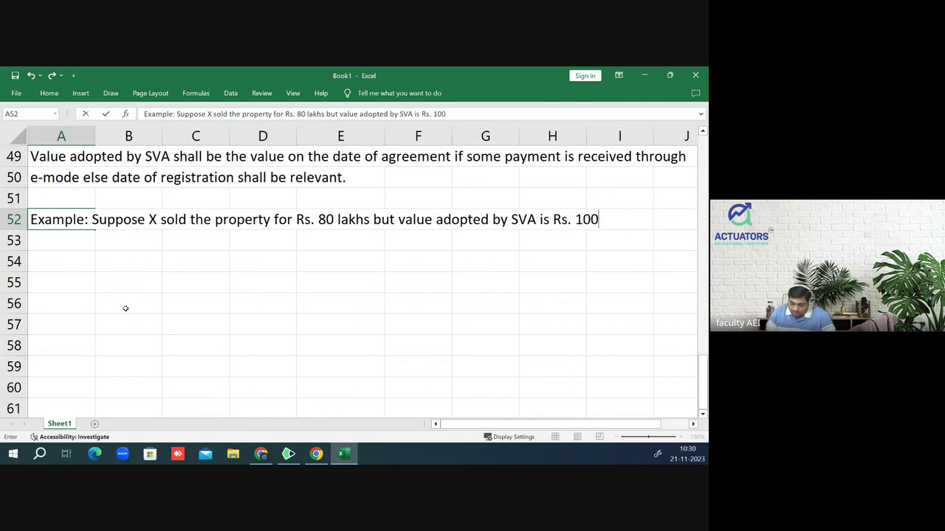
text(lkahs)
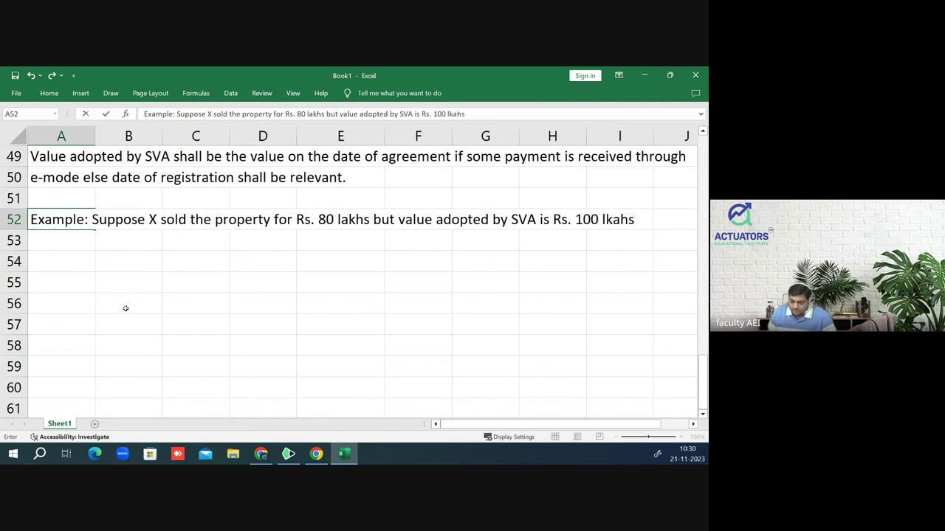
key(BackSpace)
key(BackSpace)
key(BackSpace)
key(BackSpace)
text(akh)
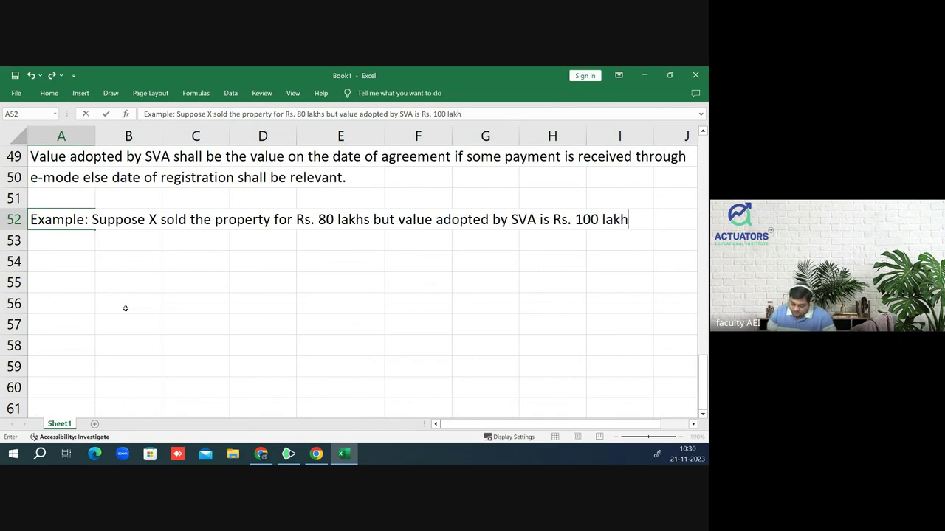
text(s)
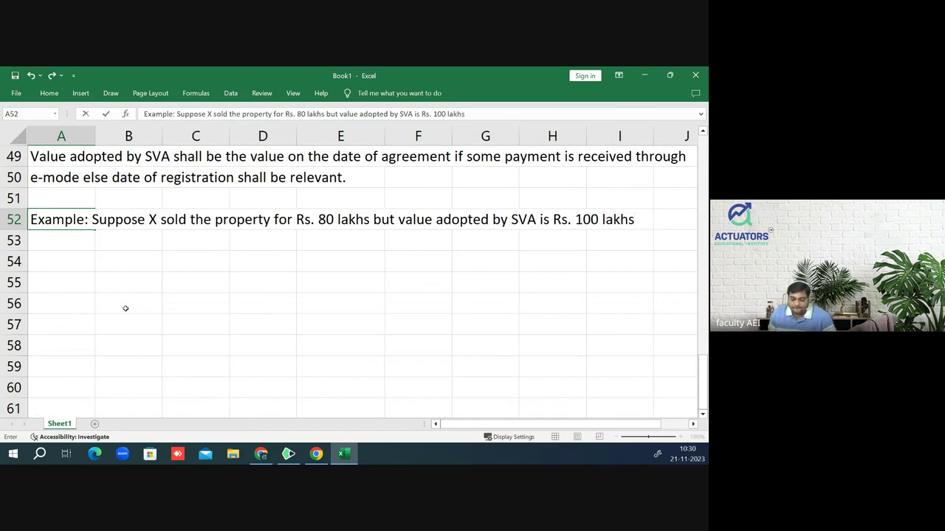
key(Return)
- Make the example sentence in A52 bold and underlined
key(Up)
key(ctrl+b)
key(ctrl+u)
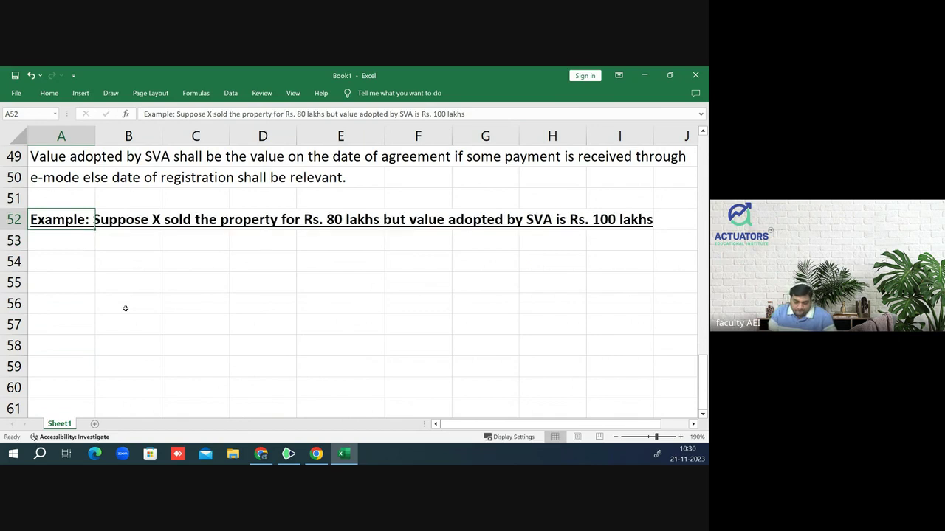
key(Down)
key(Down)
key(Right)
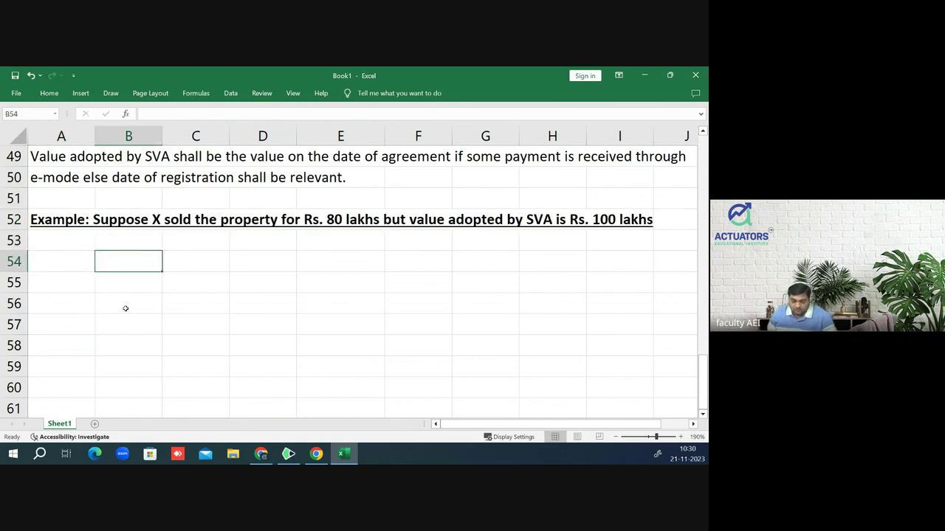
- Enter '110% of 80 is less than 100, Therefore FVC = Value adopted by SVA = Rs. 100 Lakhs' in B54
text(110% )
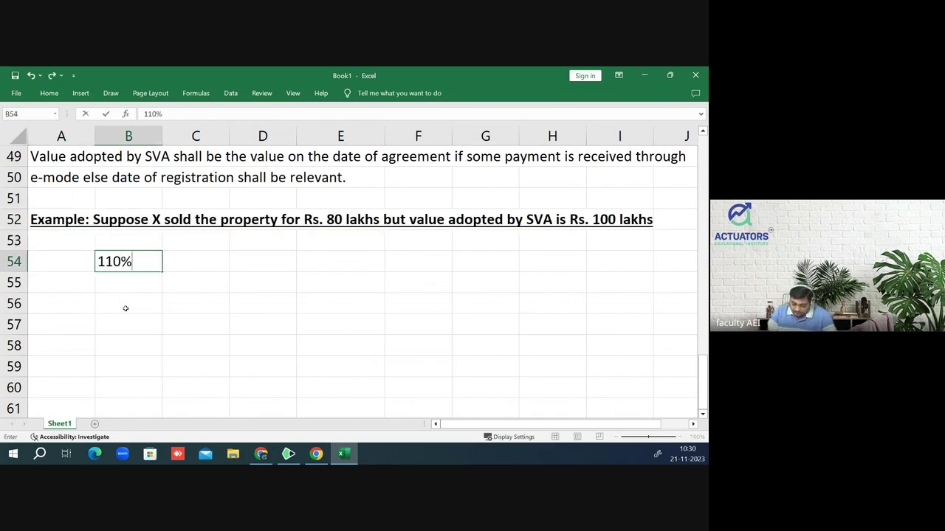
text(of )
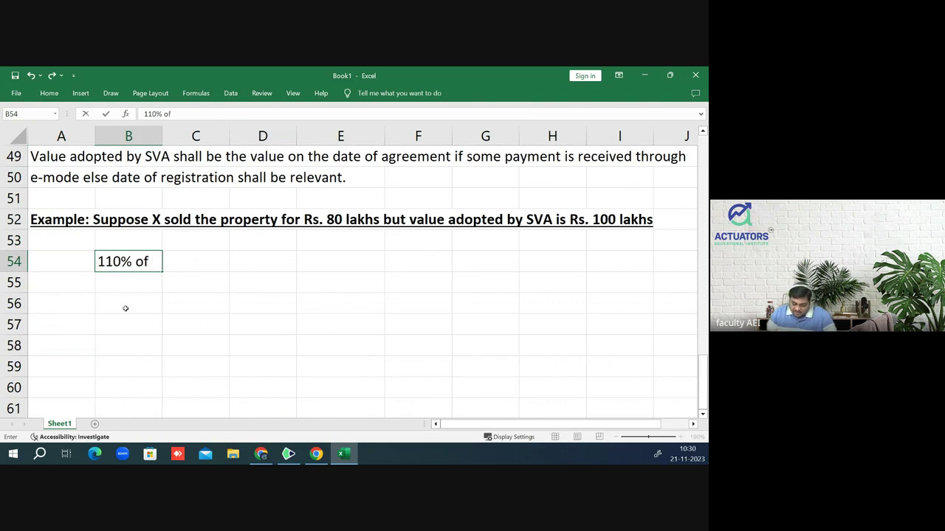
text(80 is)
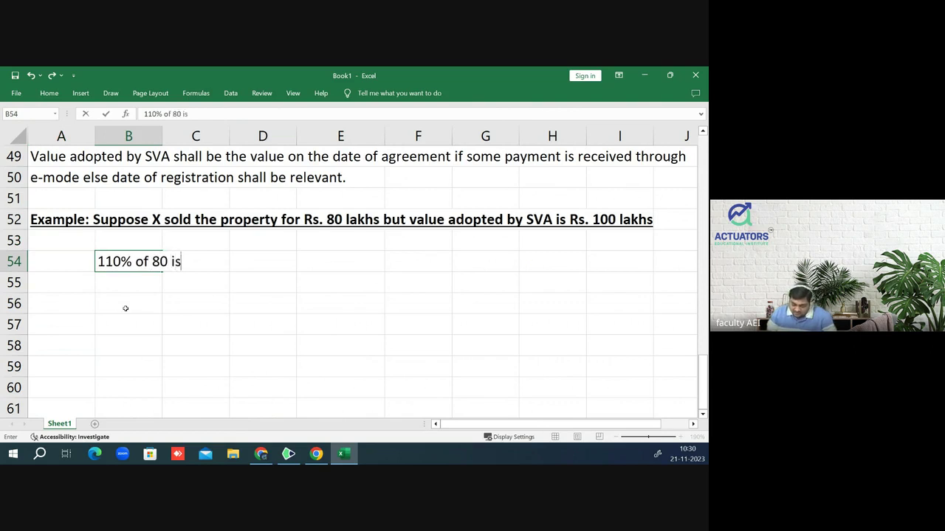
text( less than )
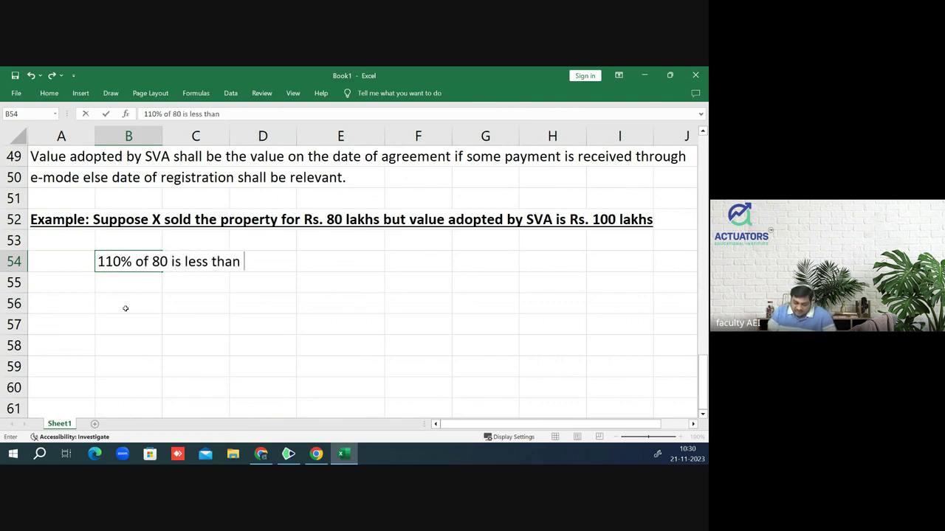
text(100)
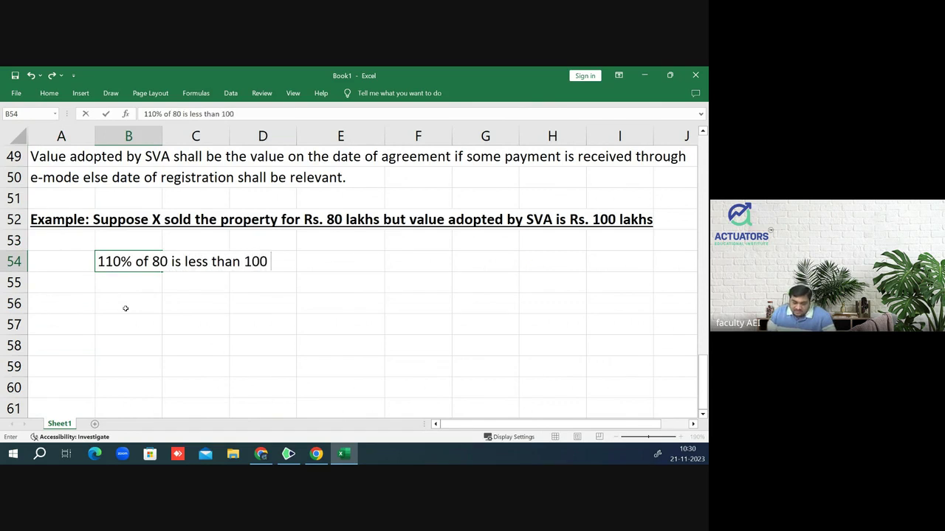
text(  =)
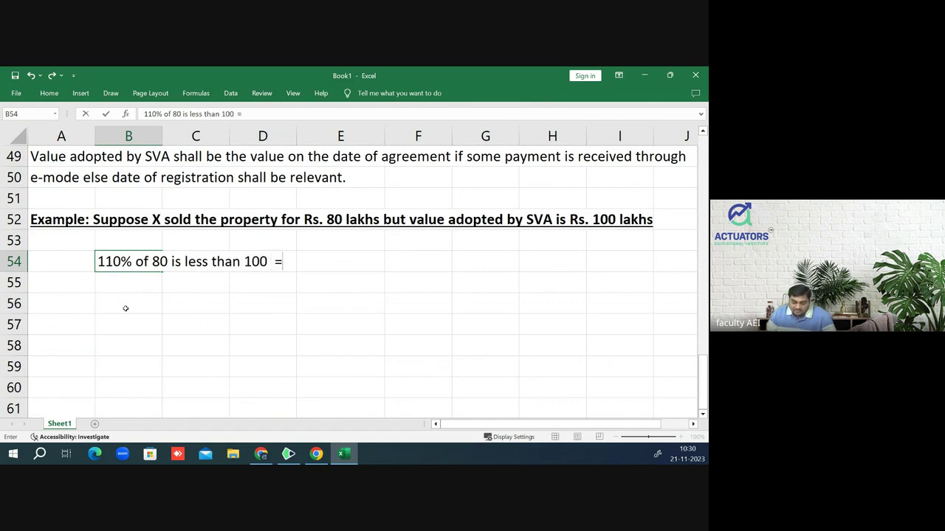
key(BackSpace)
key(BackSpace)
text(,)
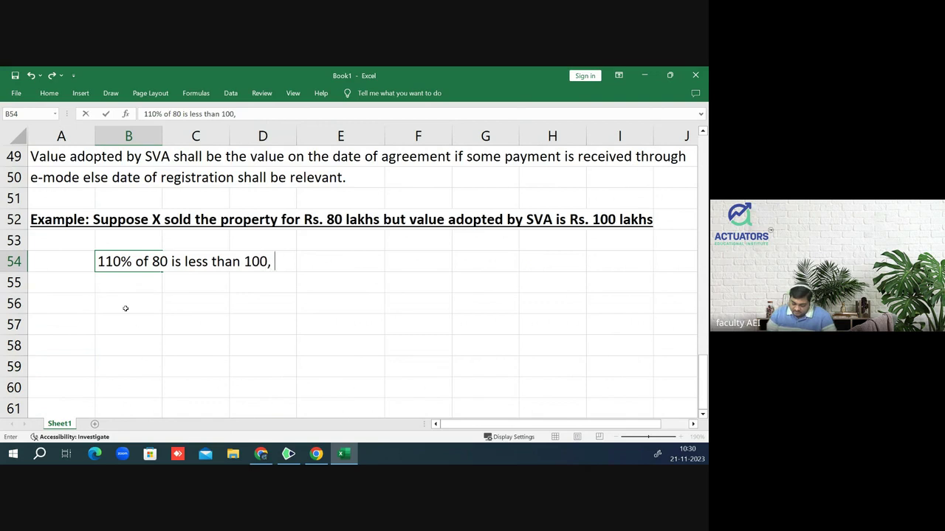
text( Therefore )
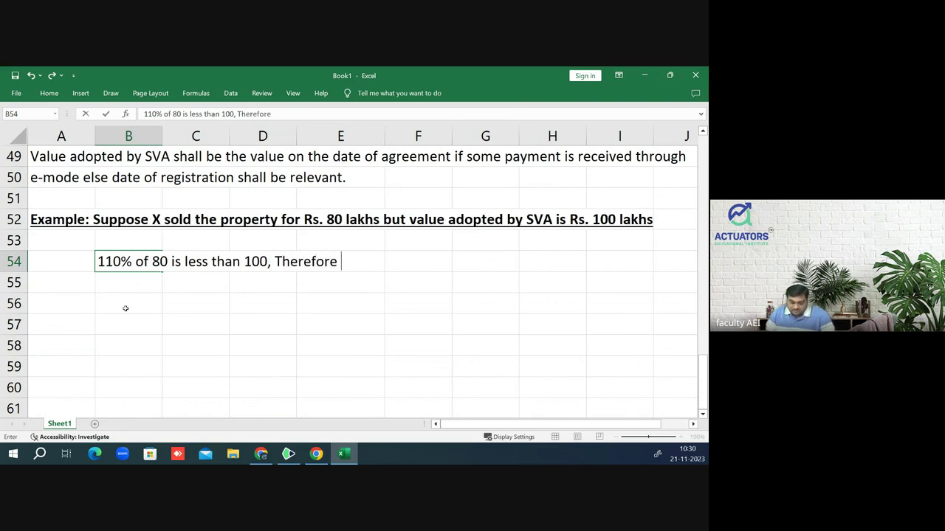
text(FVC = )
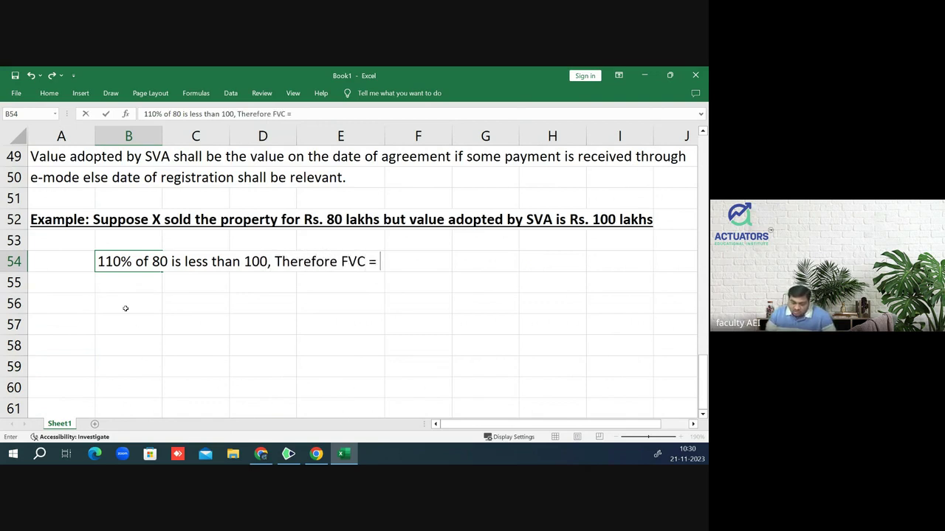
text(Value a)
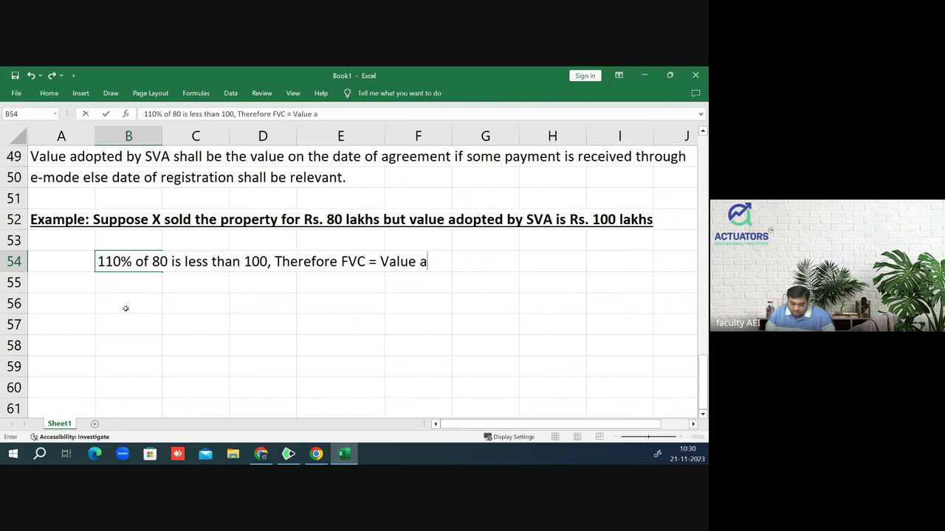
text(dopted by )
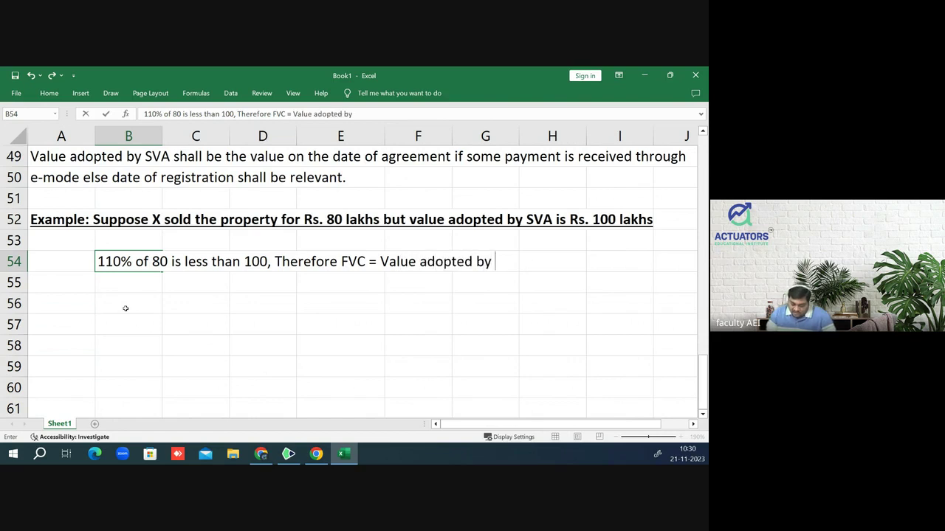
text(SVA = )
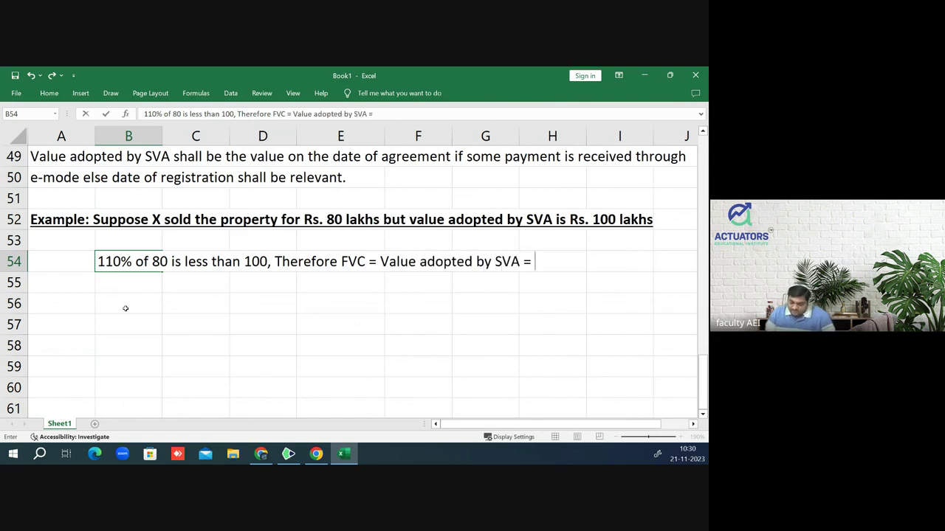
text(100 )
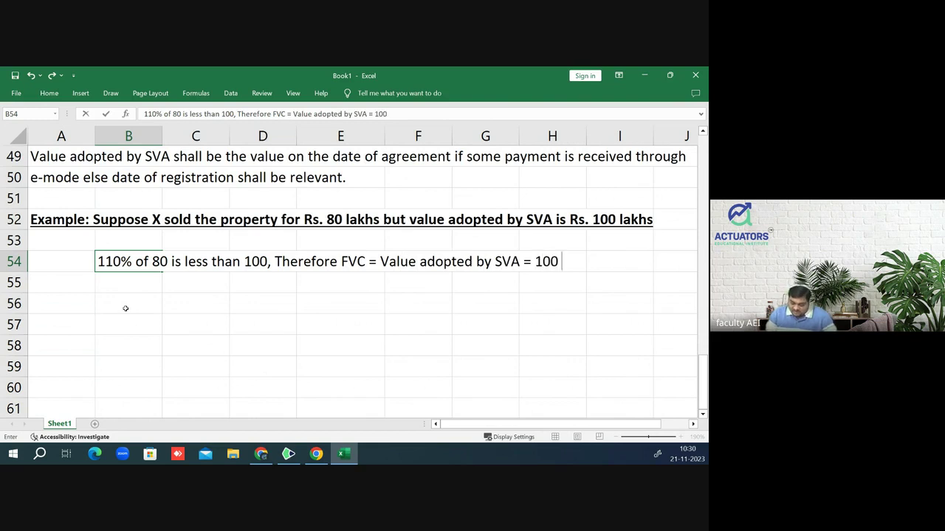
text(Lakhs)
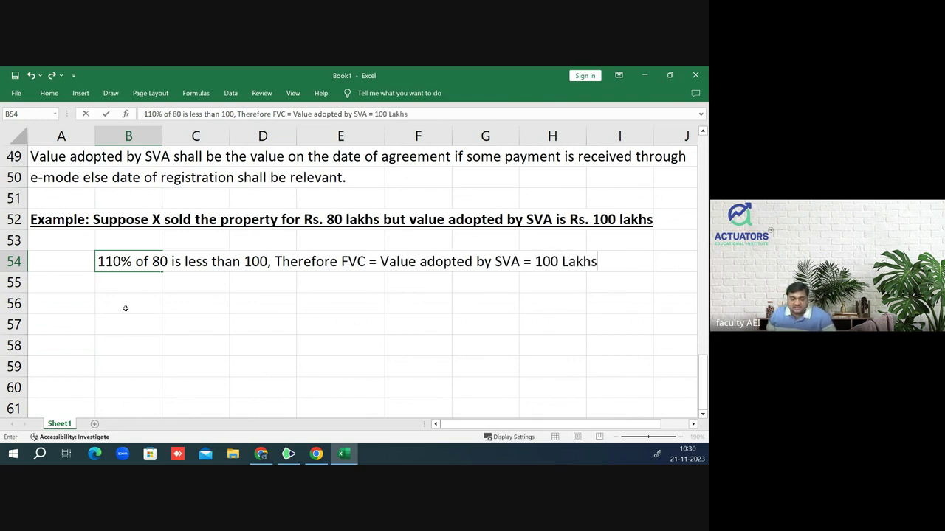
key(Left)
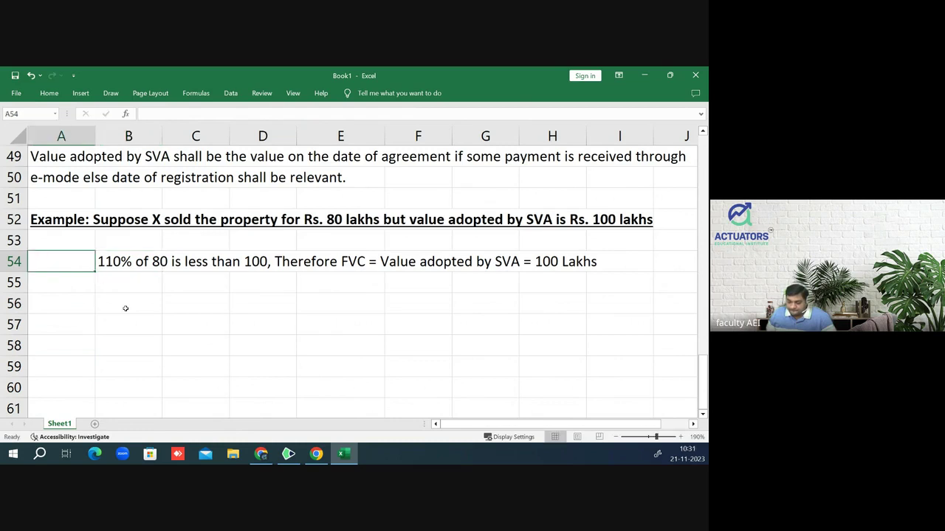
key(Right)
key(F2)
key(Left)
key(Left)
key(Left)
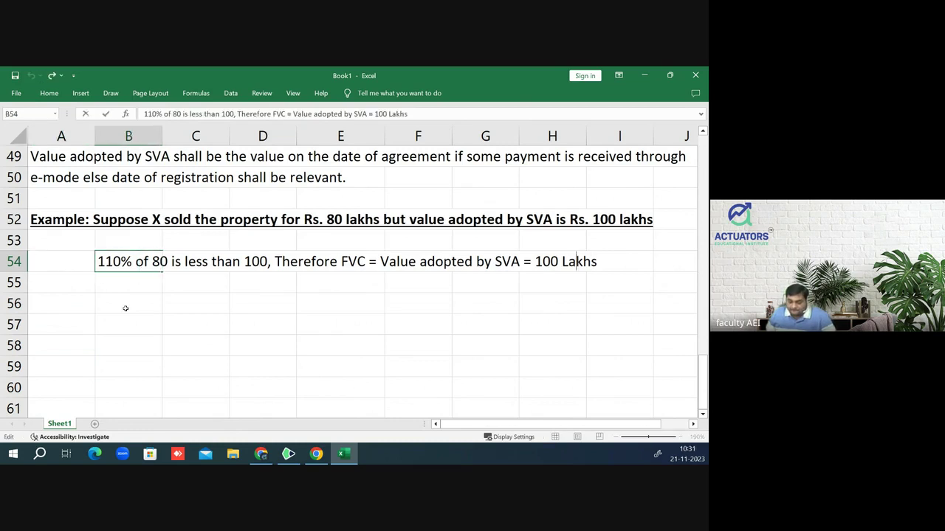
key(Left)
key(Left)
key(Left)
key(Left)
key(Left)
text(Rs)
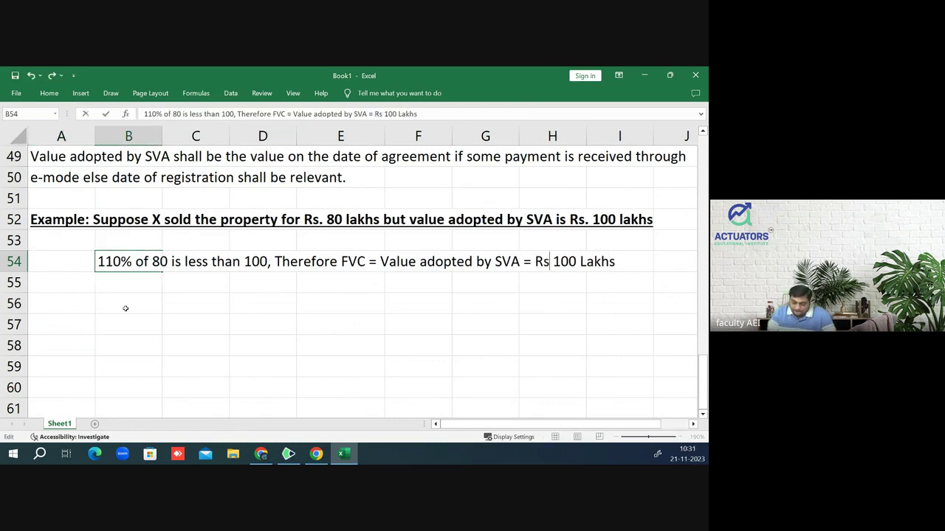
text(.)
key(Return)
key(Return)
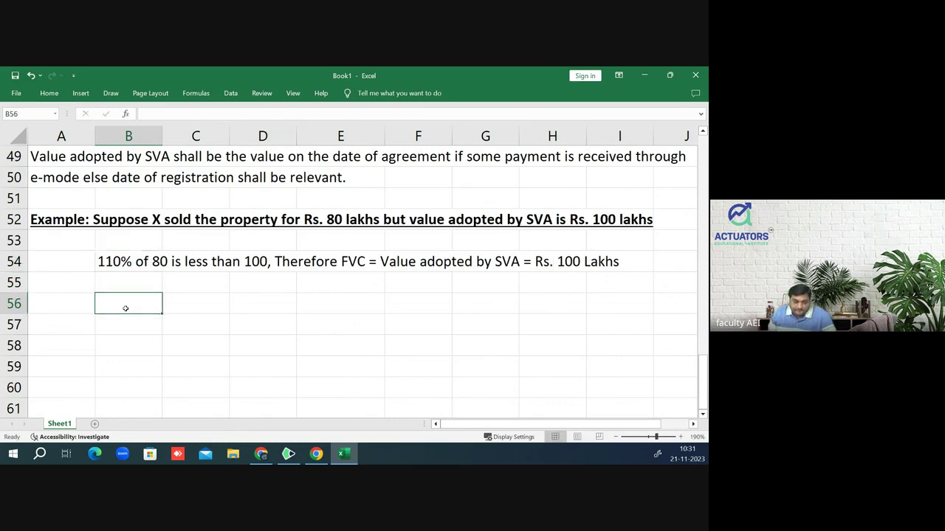
- Type 'But now, X requests AO to get FMV of the property. FMV = Rs. 92 lakhs' in B56
text(But)
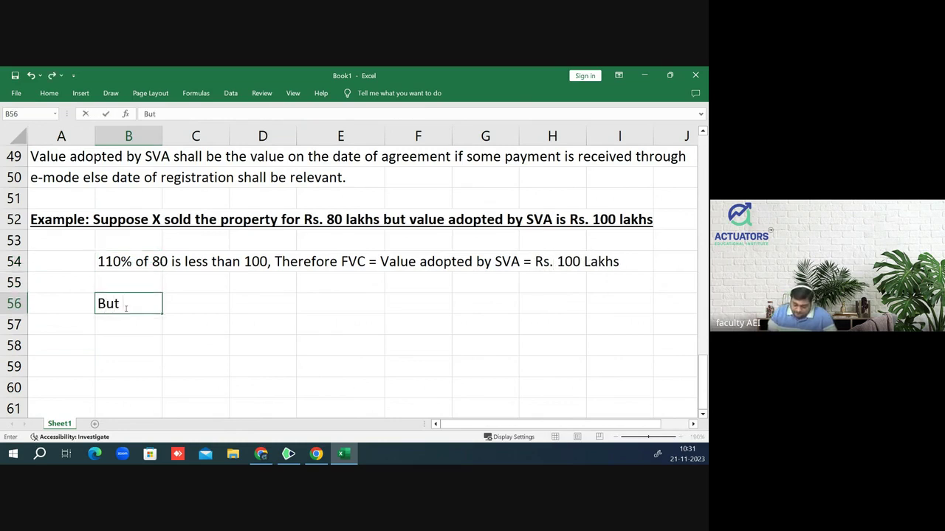
text( now, X )
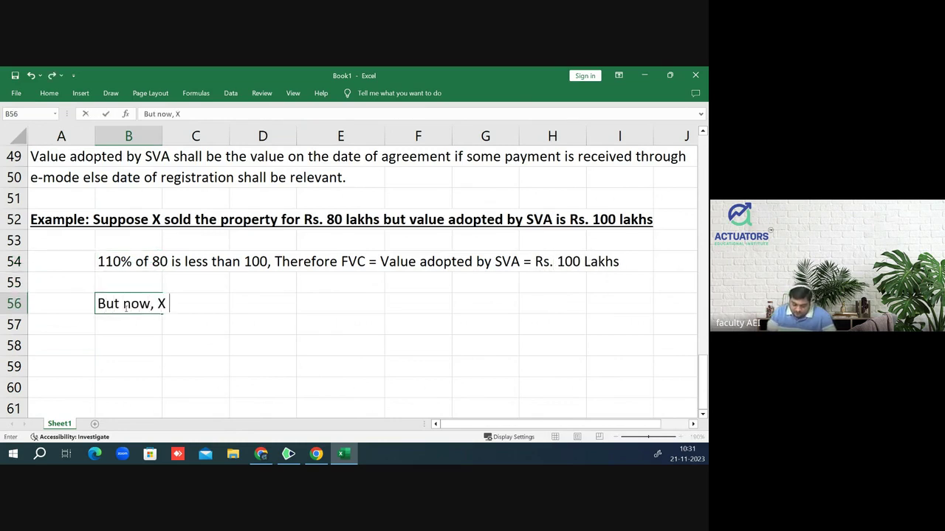
text(requests )
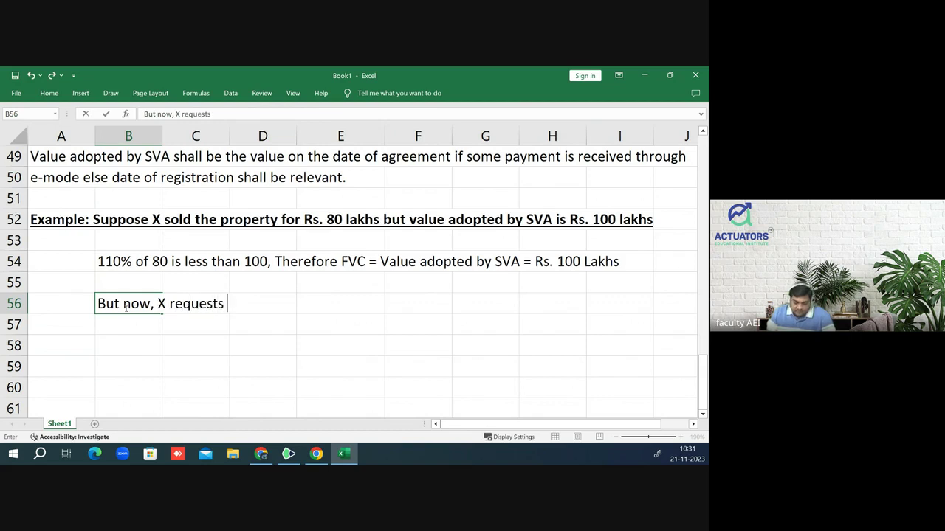
text(AO)
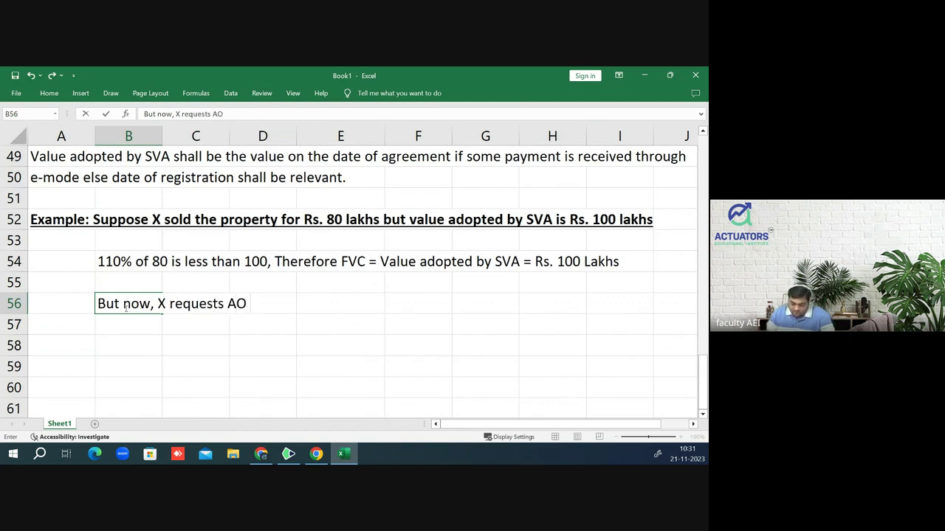
text( to g)
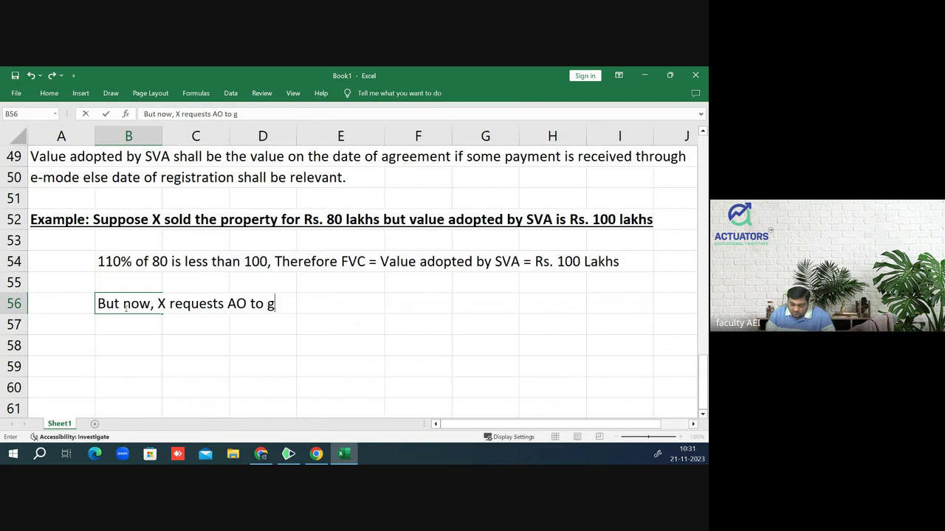
text(et FMV )
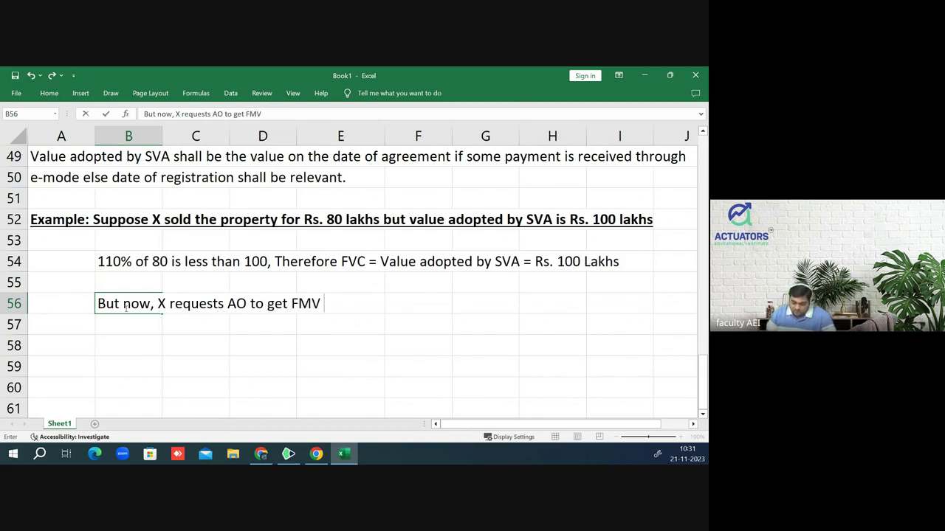
text(of the pr)
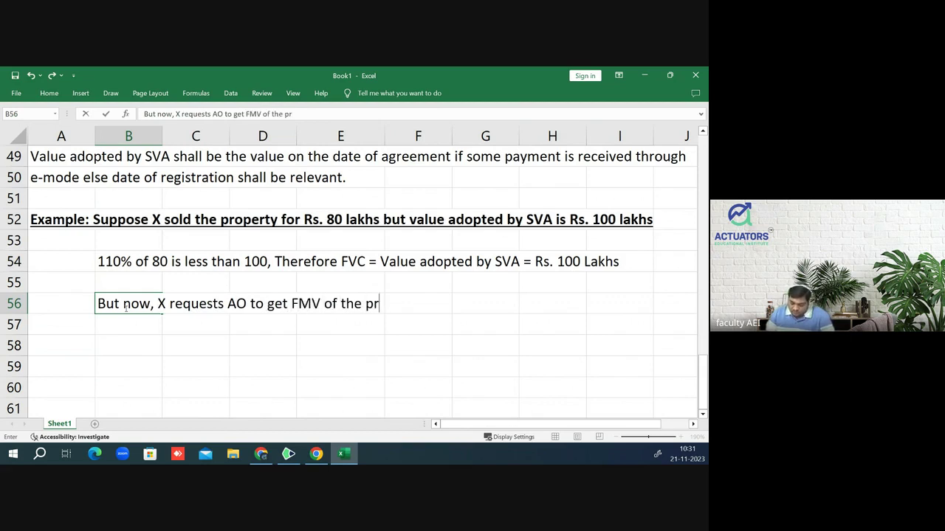
text(operrty)
key(BackSpace)
key(BackSpace)
key(BackSpace)
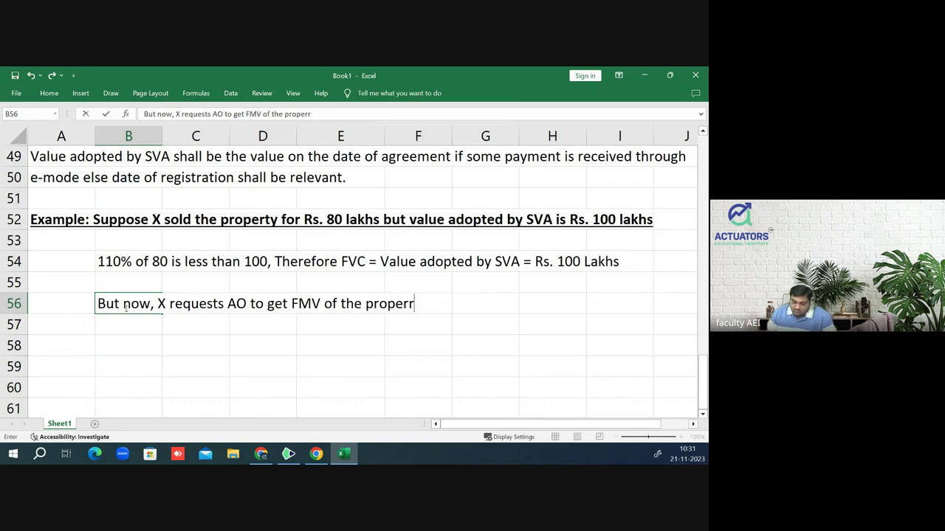
key(BackSpace)
text(ty )
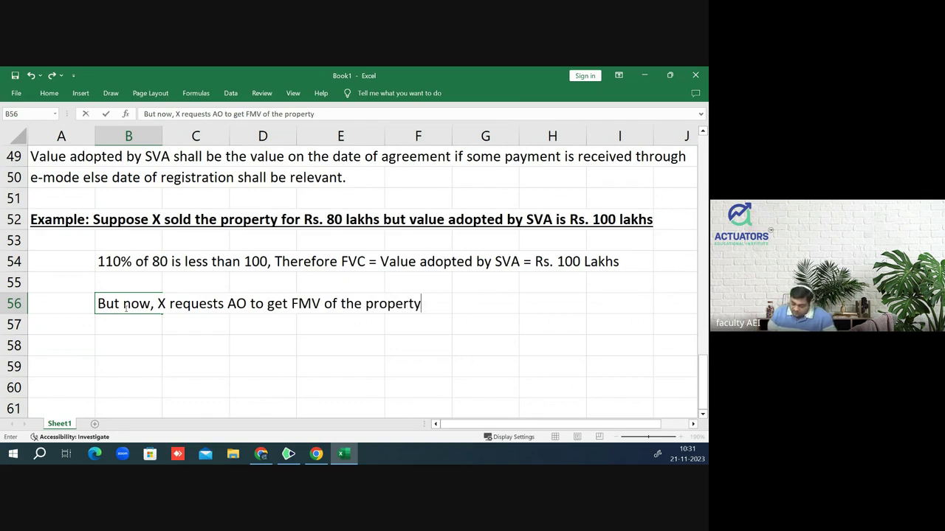
text(, )
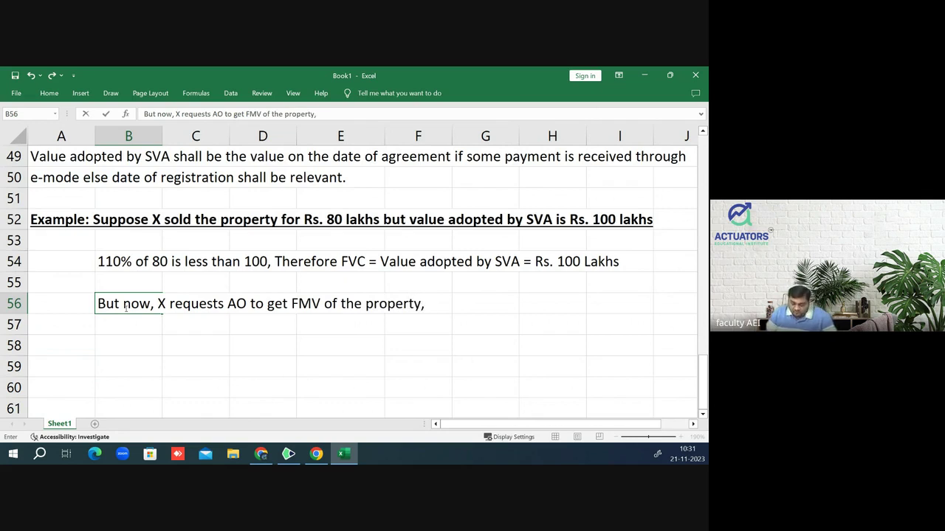
key(BackSpace)
key(BackSpace)
text(. )
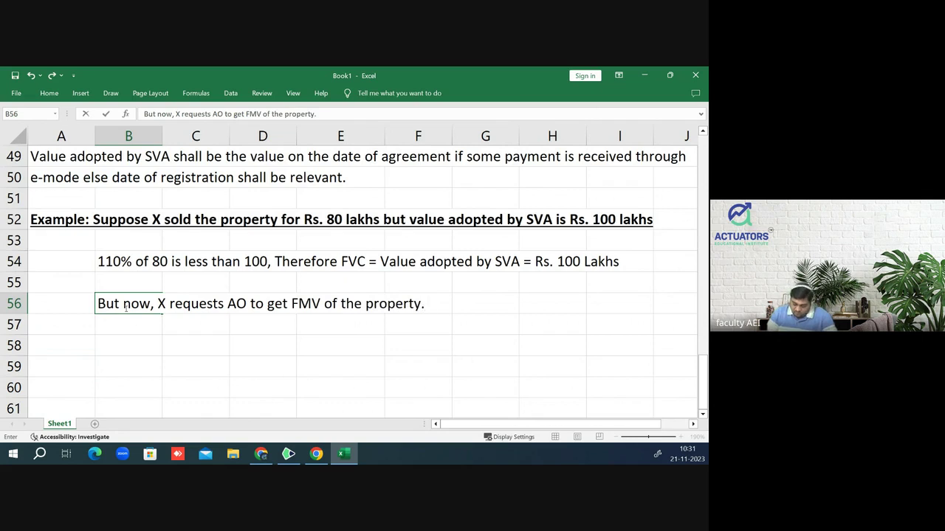
text(FMV = )
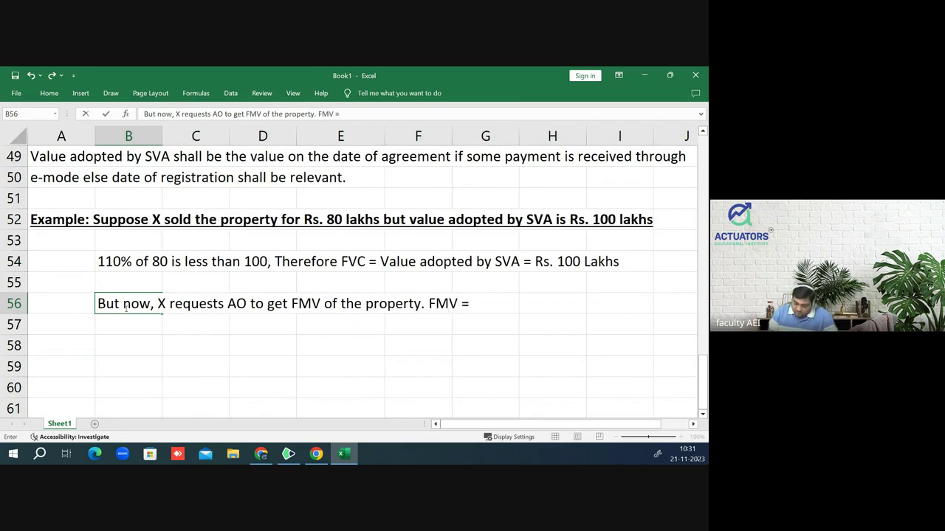
text(Rs.9)
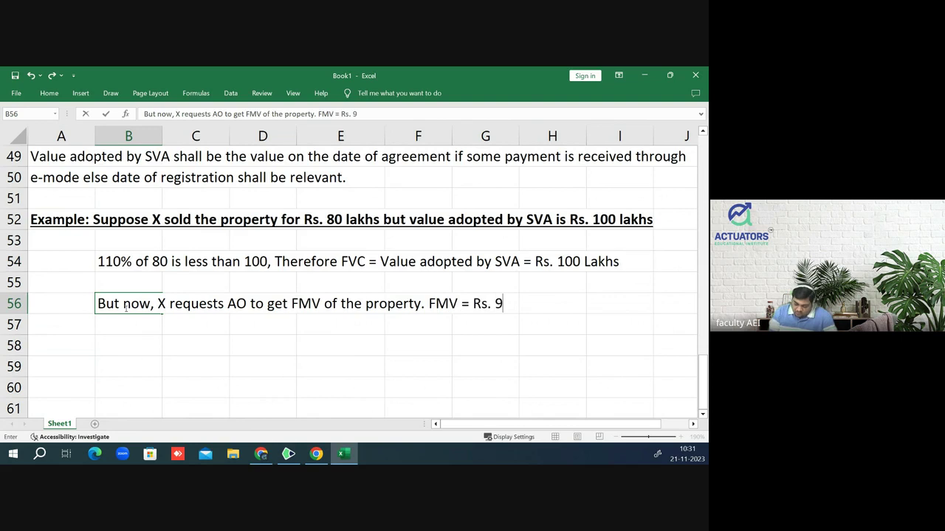
text(2 lakhs)
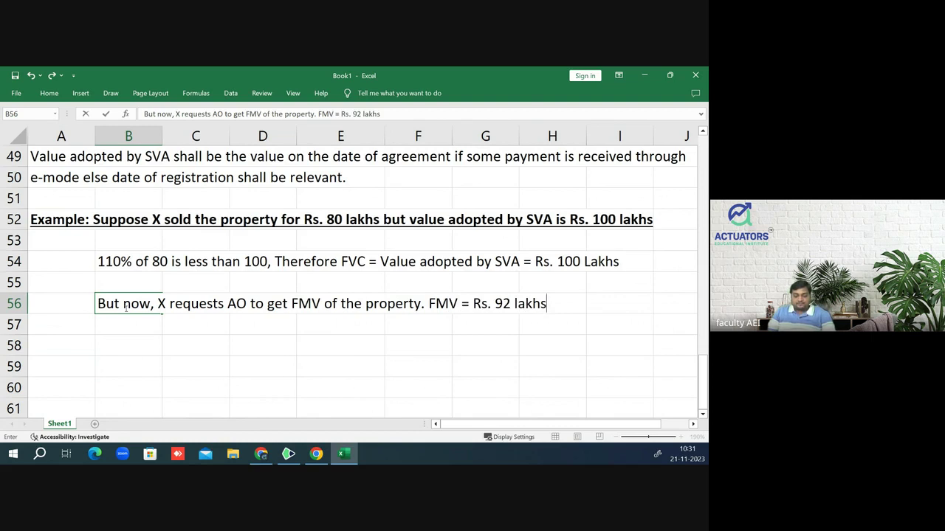
- Commit the FMV line and begin the conclusion 'Therefore, FVC =' in B58
key(Return)
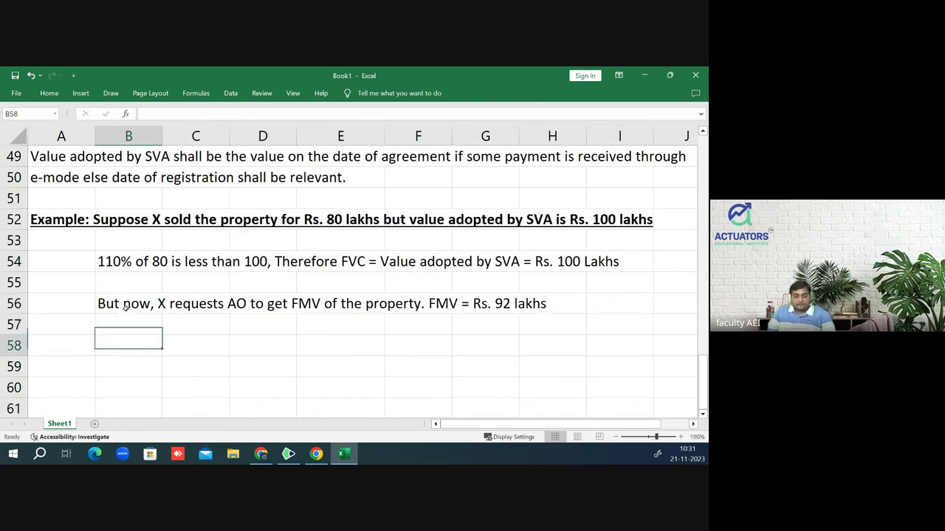
key(Return)
text(There)
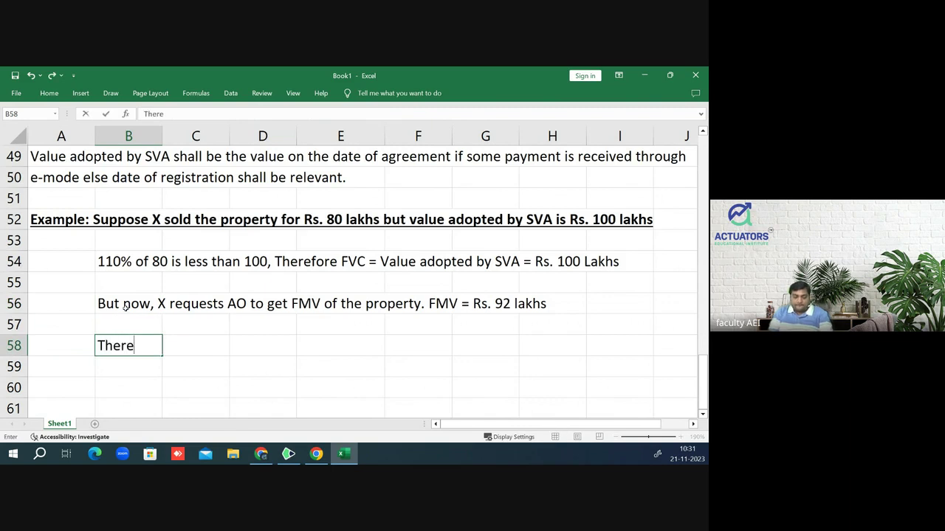
text(fore, )
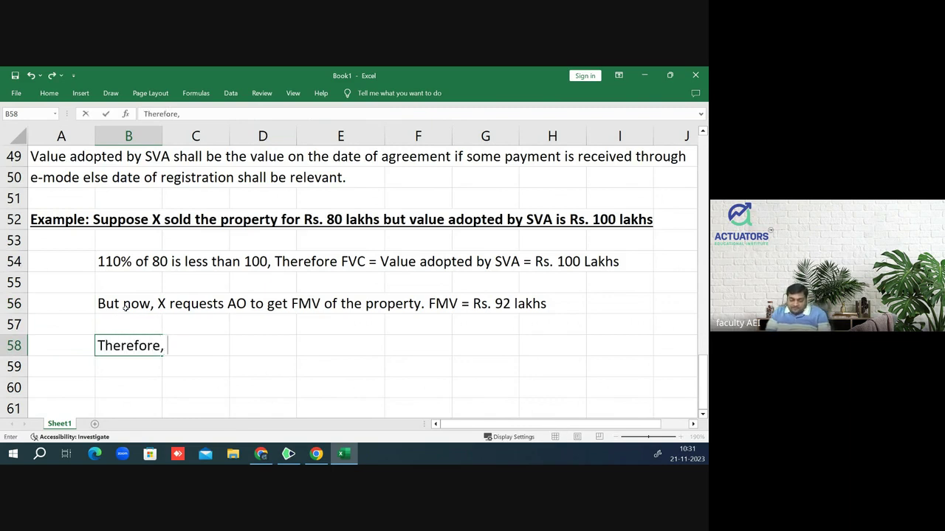
text(FVC = 92 or 100 , whichvw)
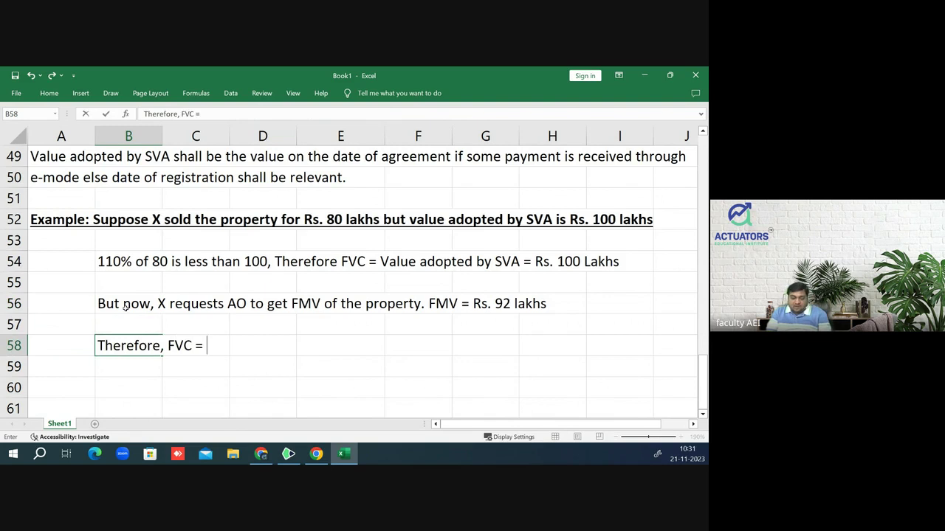
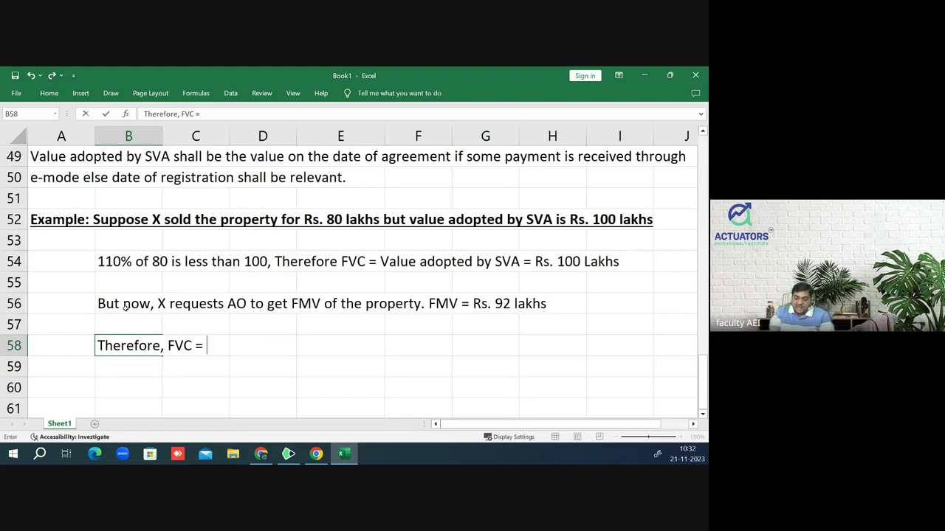
- Finish row 58 as 'FVC = 92 or 100, whichever is lower = Rs. 92 Lakhs', fixing typos
text(92)
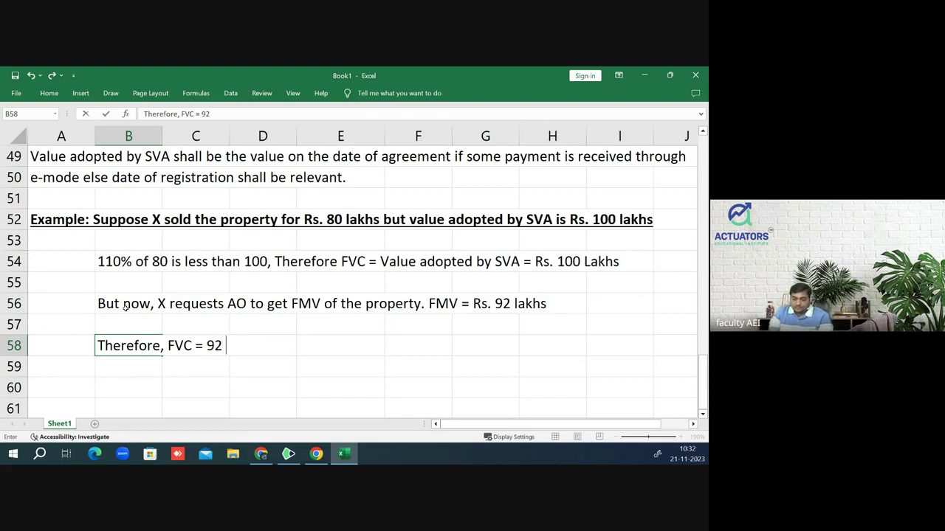
text( or 10)
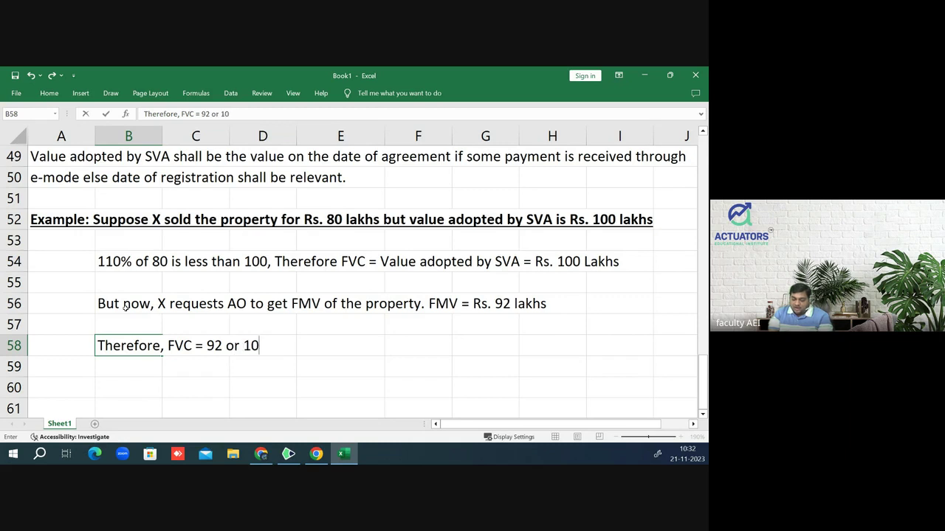
text(0 , )
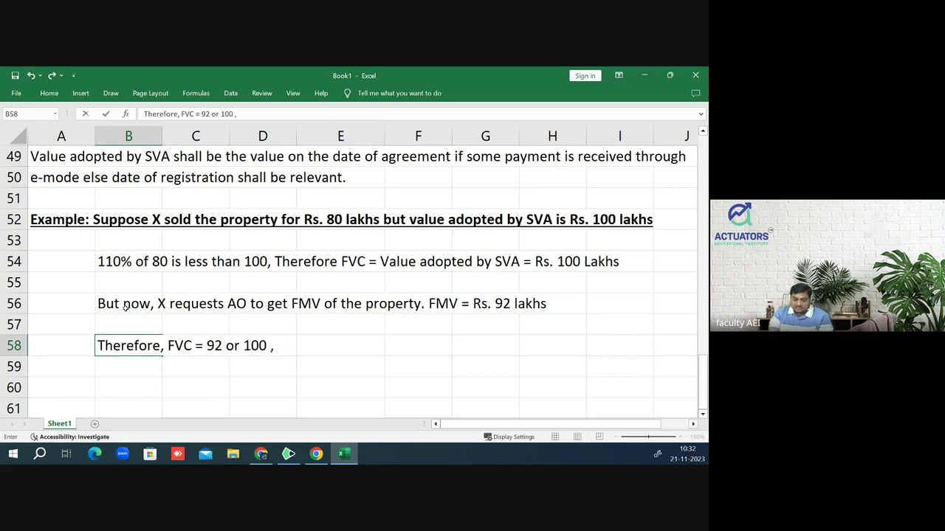
text(whichv)
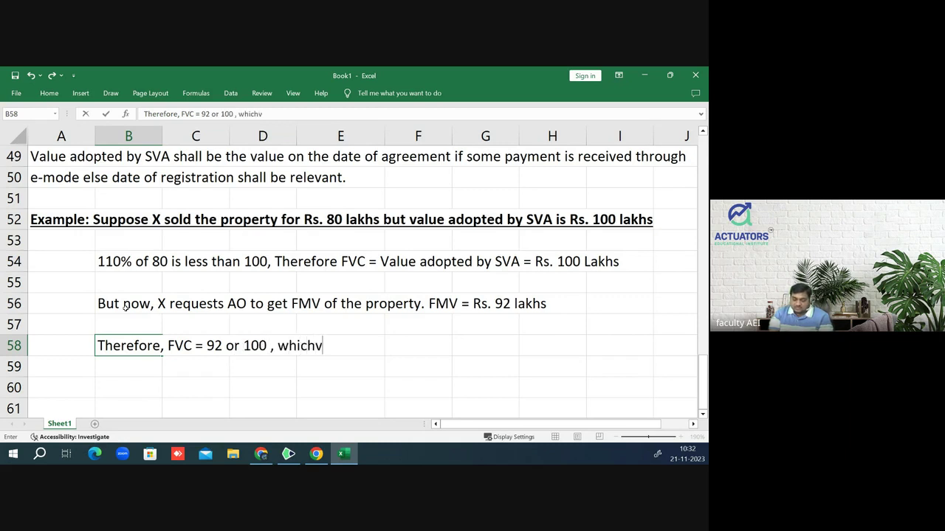
text(w)
key(BackSpace)
text(e)
key(BackSpace)
key(BackSpace)
text(ever )
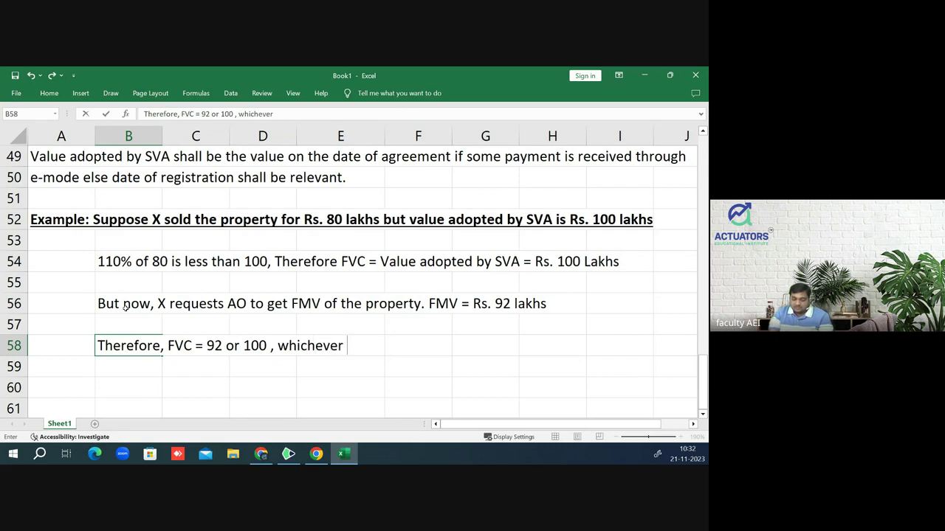
text(is lower )
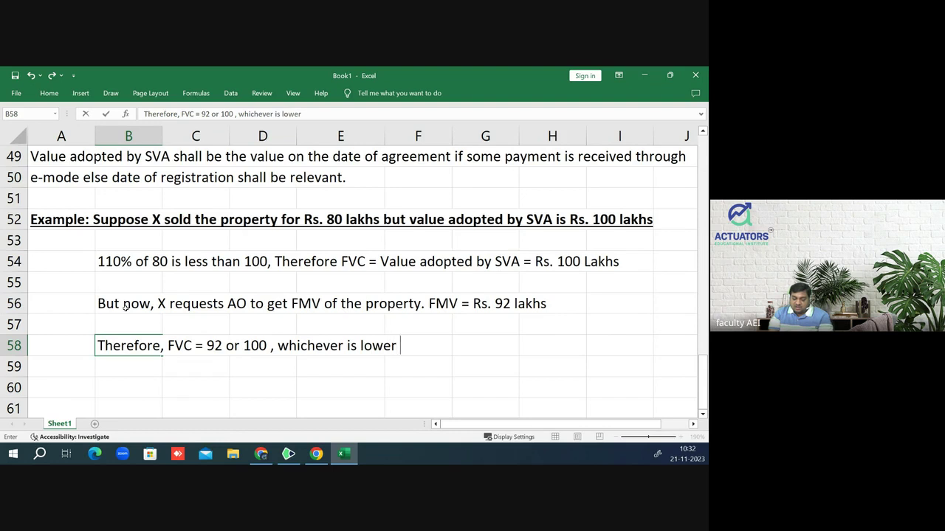
text(= Rs)
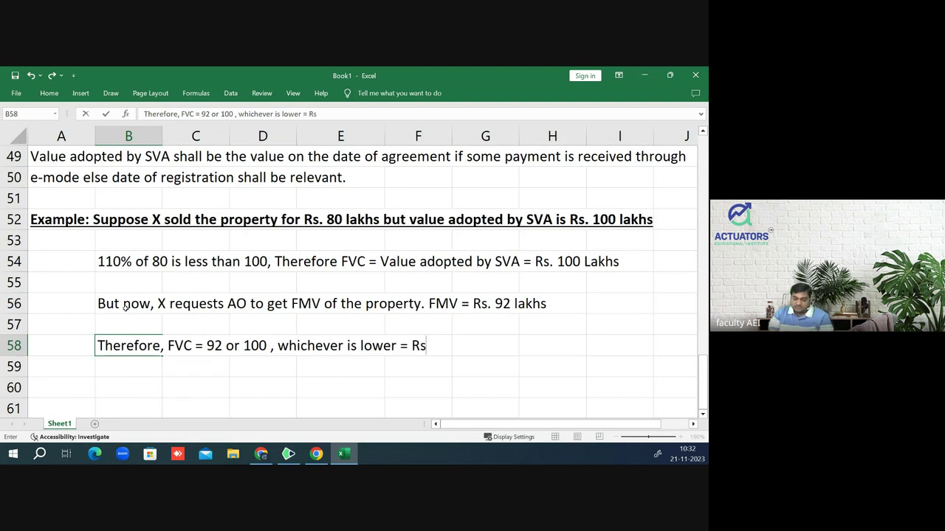
text(. 92 )
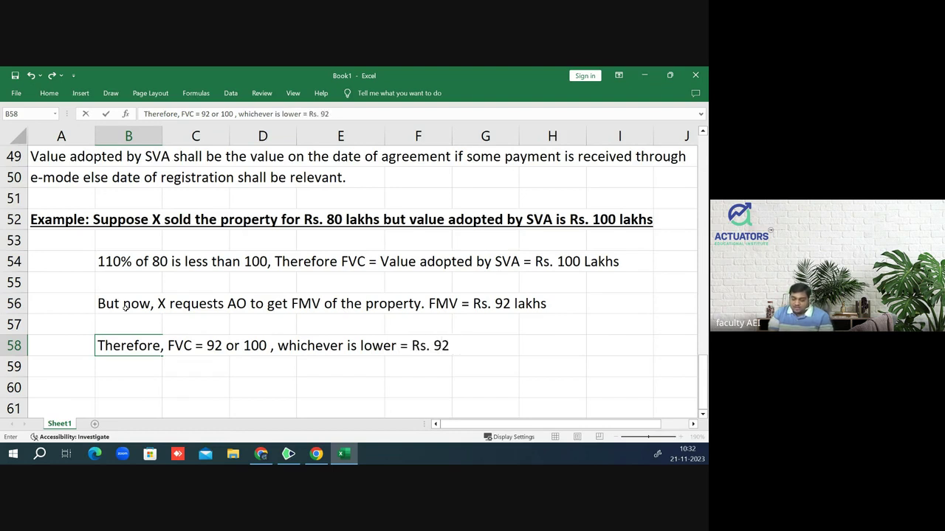
text(Lkahs)
key(BackSpace)
key(BackSpace)
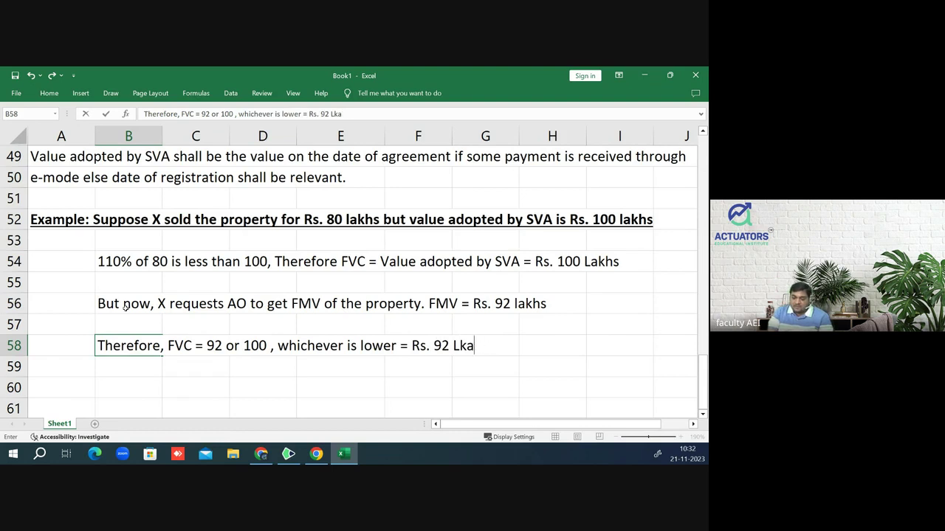
key(BackSpace)
key(BackSpace)
text(akhs)
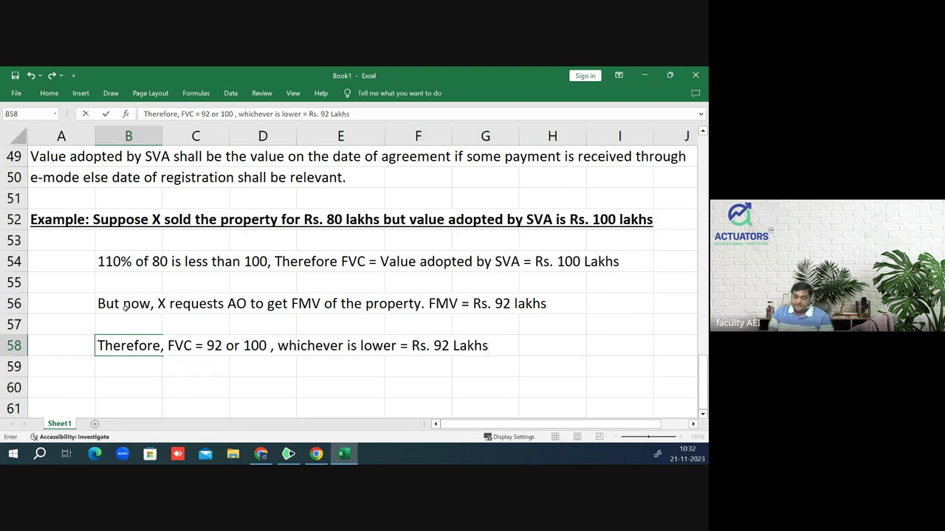
key(Return)
- Review the FMV sentence in row 56, then move up to empty row 55
click(126, 307)
key(Right)
key(Right)
key(Right)
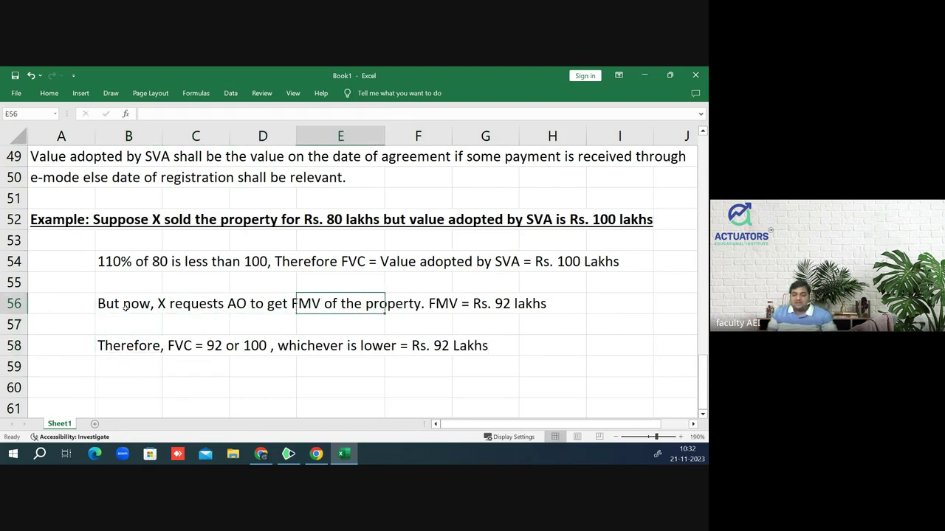
key(Right)
key(Right)
key(Right)
key(Left)
key(Left)
key(Left)
key(Right)
key(Right)
key(Right)
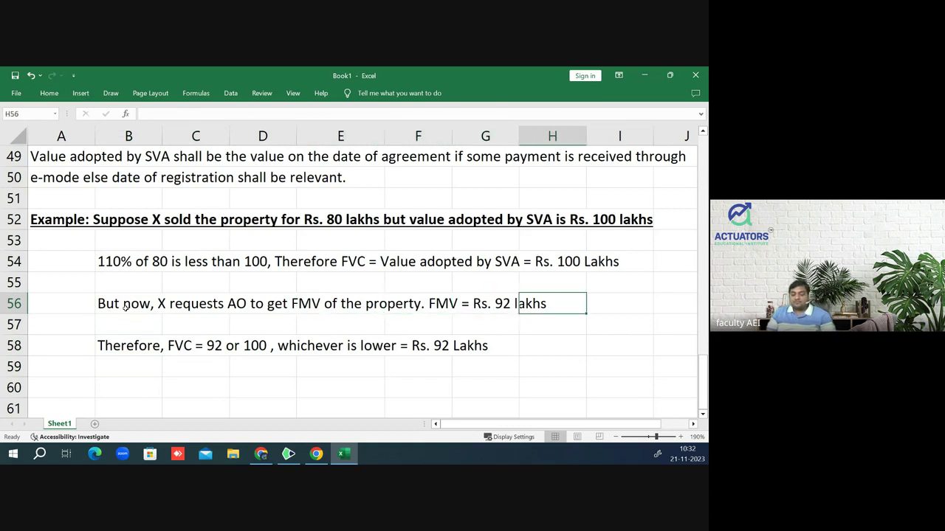
key(Left)
key(Left)
key(Left)
key(Left)
key(Left)
key(Left)
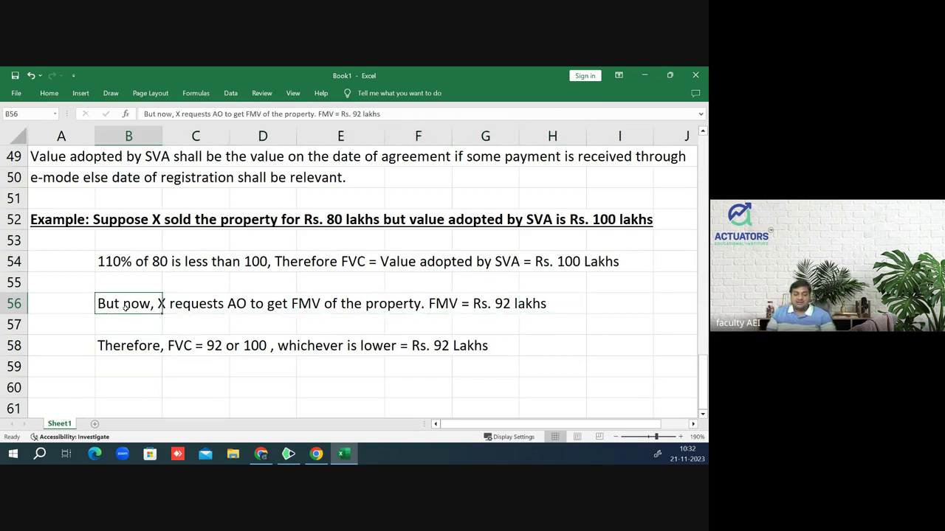
key(Up)
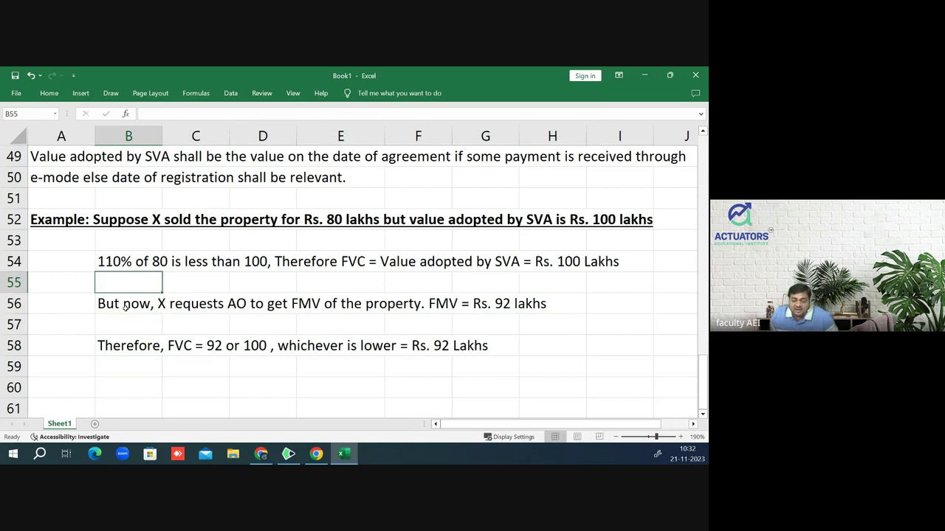
- Copy the bold example heading from A52 into A60
key(Up)
key(Up)
key(Up)
key(Down)
key(Down)
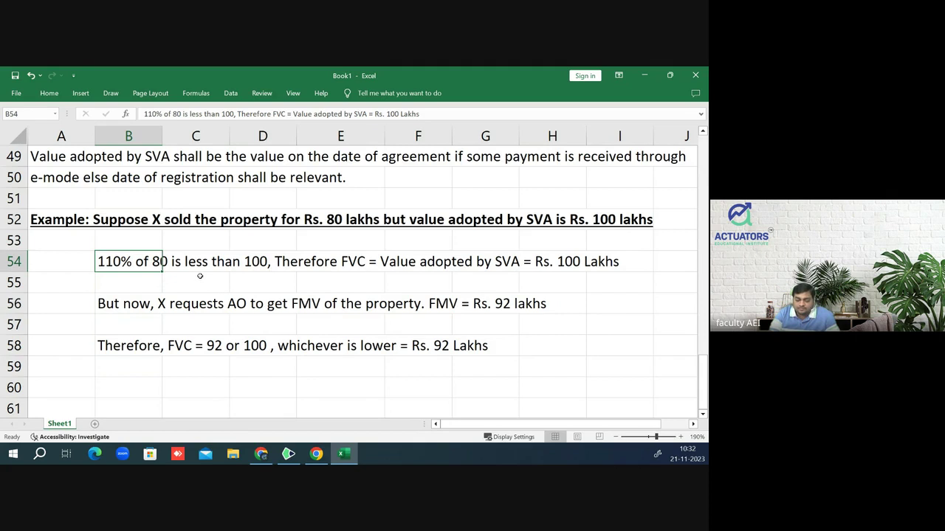
click(45, 221)
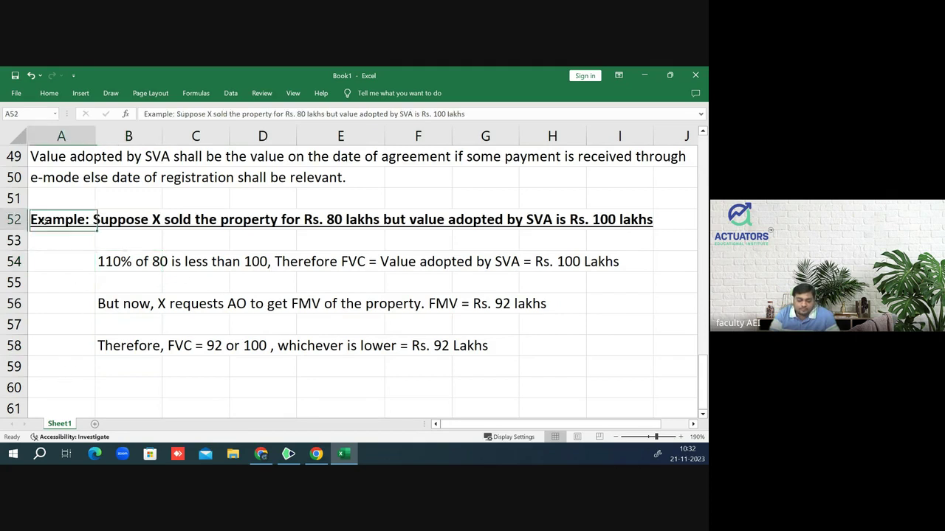
key(ctrl+c)
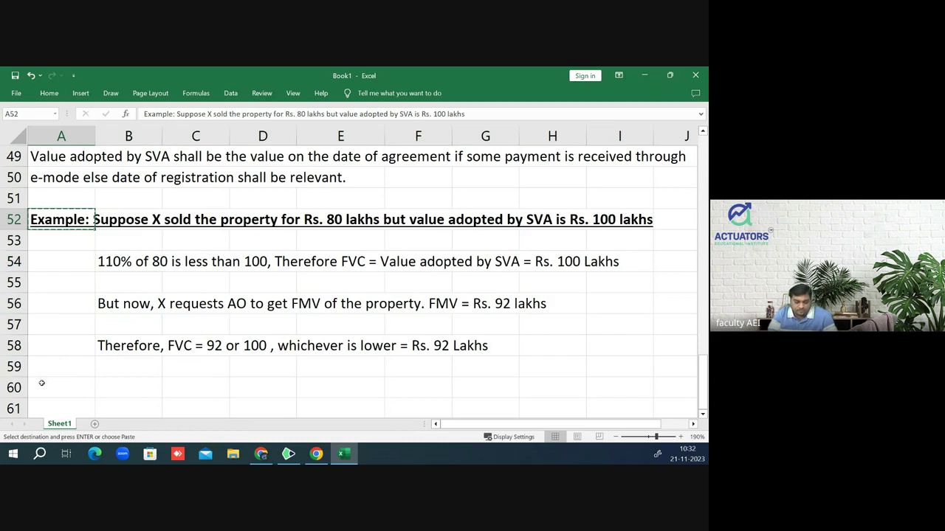
click(57, 384)
key(ctrl+v)
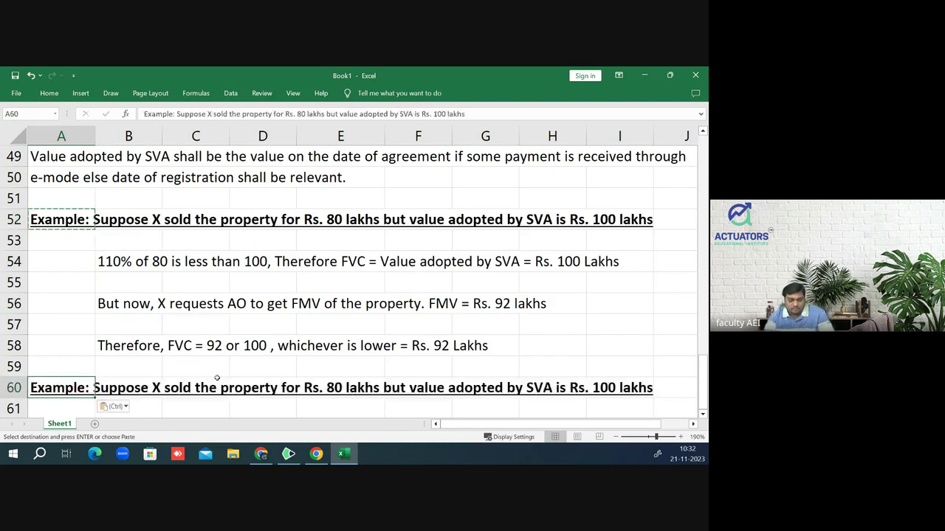
- Change the copied example's SVA value from 100 to Rs. 85 lakhs
key(F2)
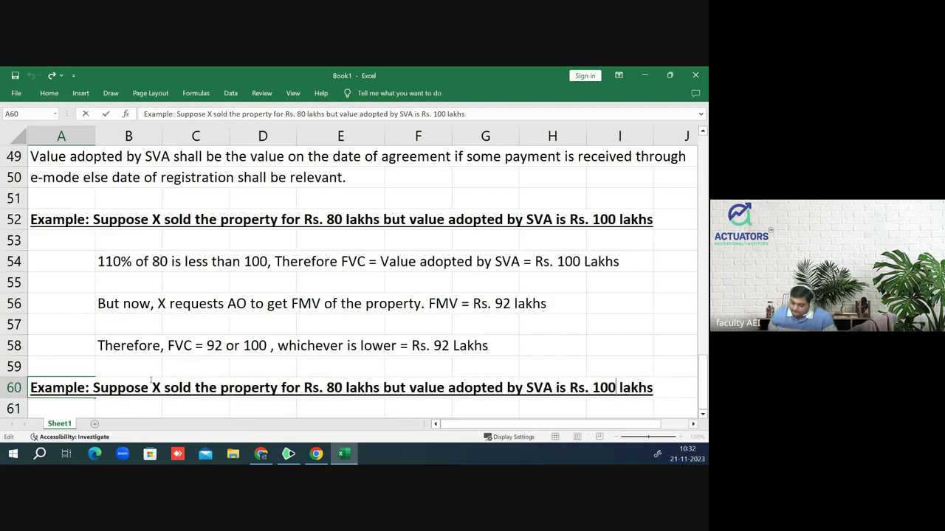
key(BackSpace)
key(BackSpace)
key(BackSpace)
text(85)
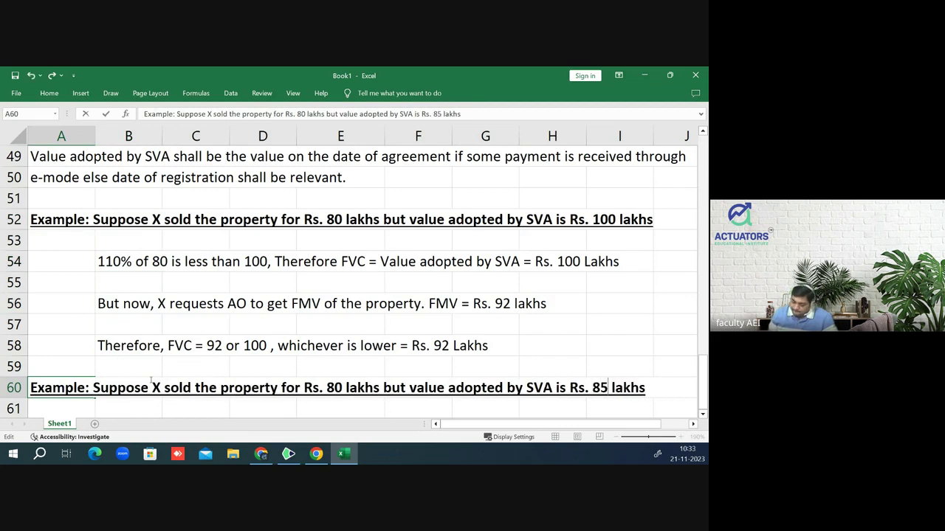
key(Return)
key(Return)
- Enter '110% of 80 is not less than 85, Therefore FVC = Rs. 80 lakhs' in B62
click(150, 380)
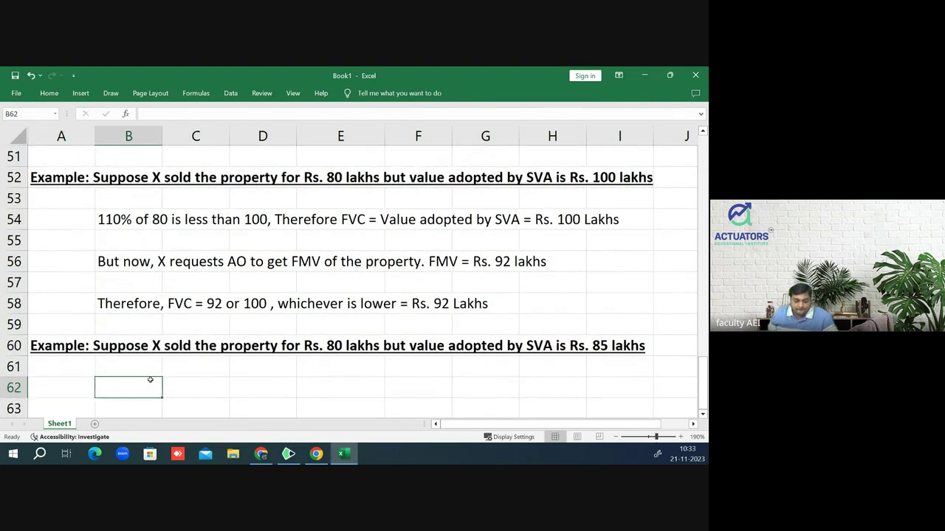
text(110% )
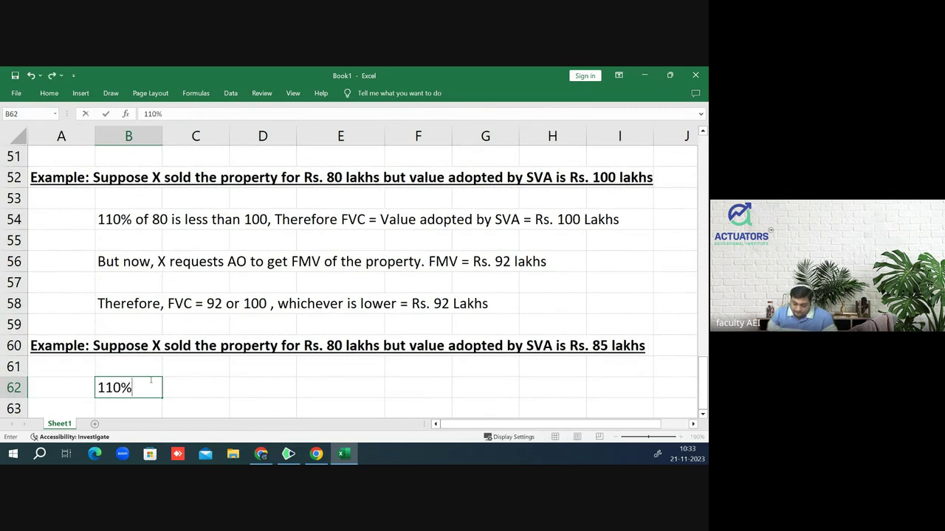
text(of 8)
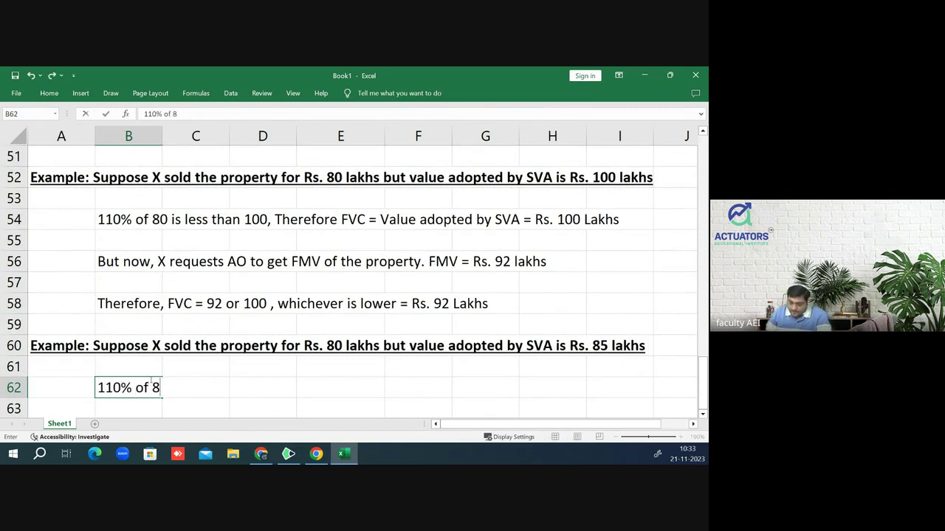
text(0 i)
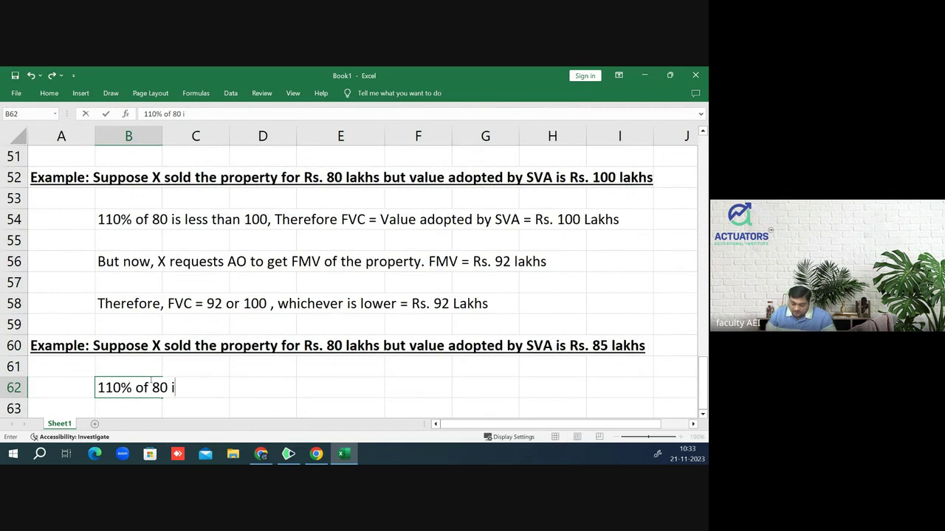
text(s not less)
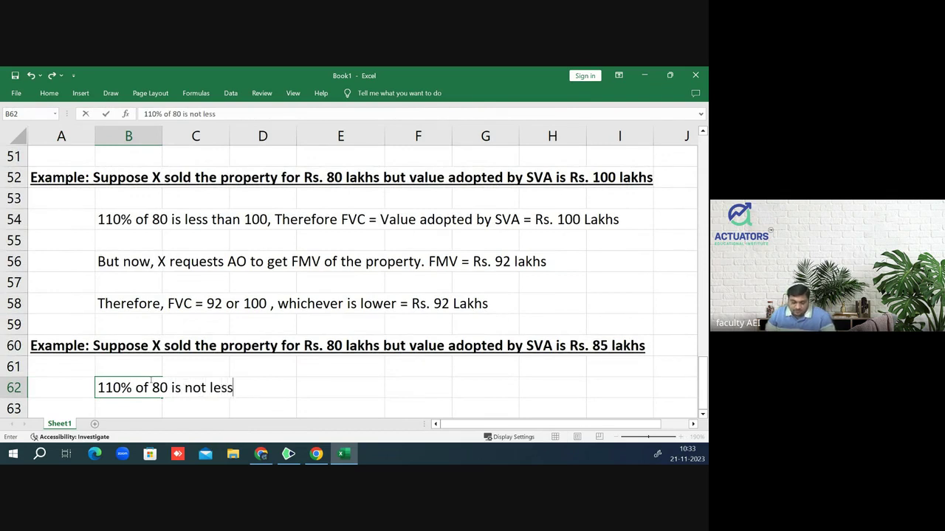
text( than 8)
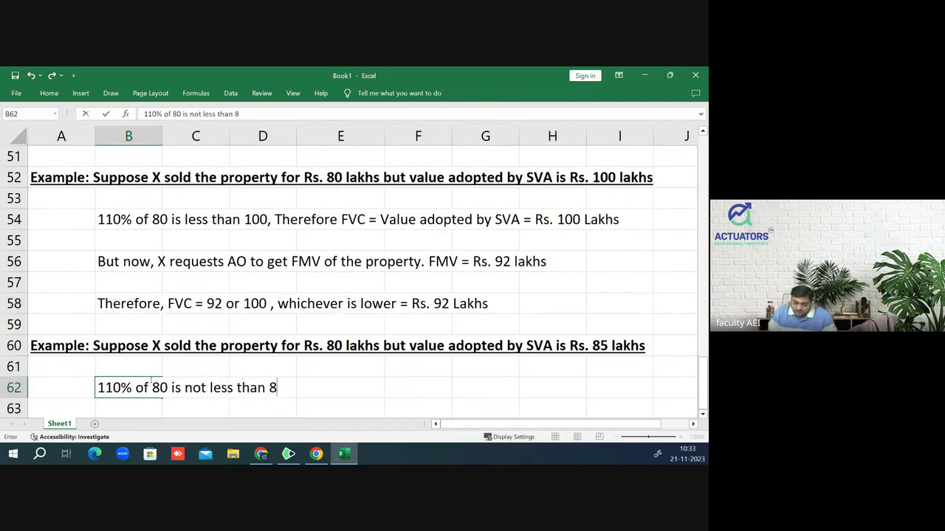
text(5 )
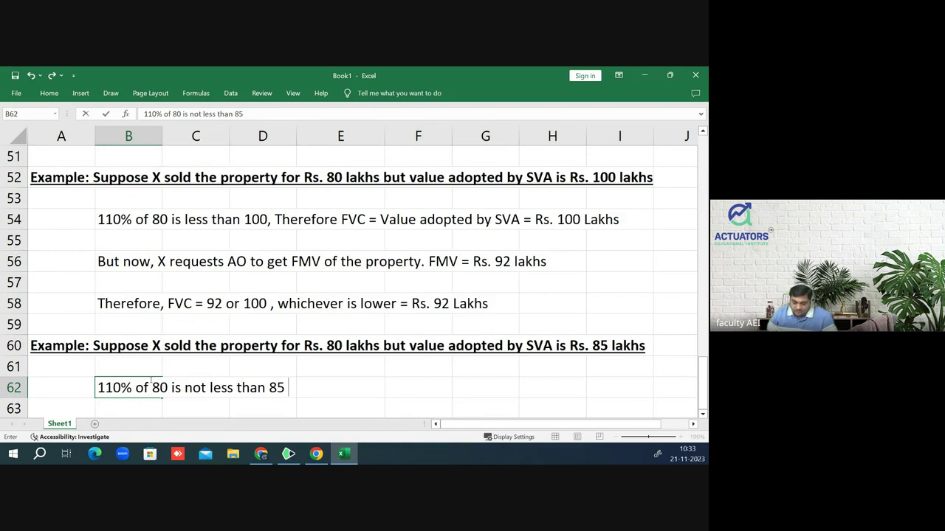
text(, There)
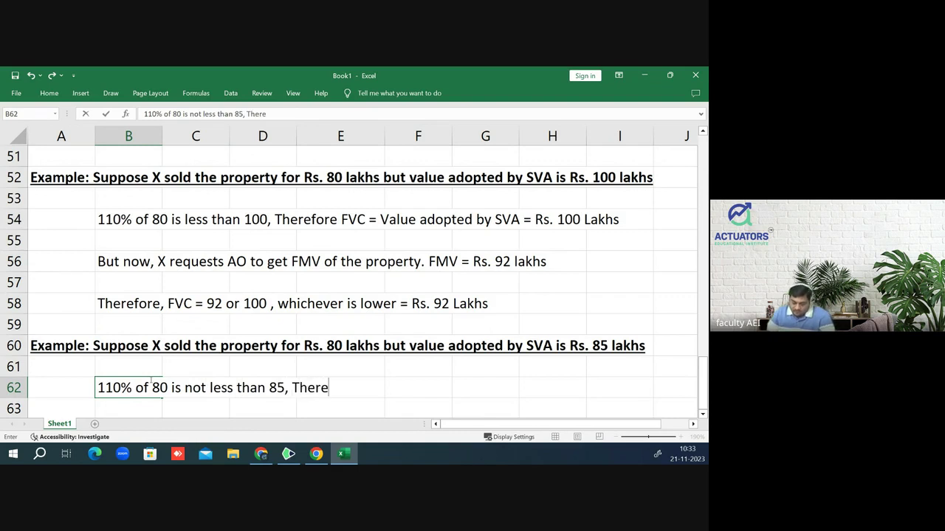
text(fore )
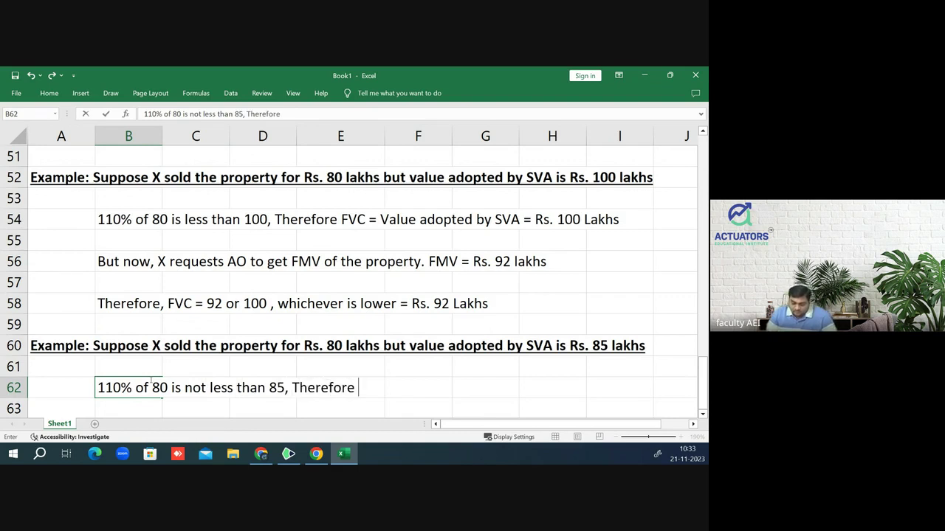
text(FVC = Rs)
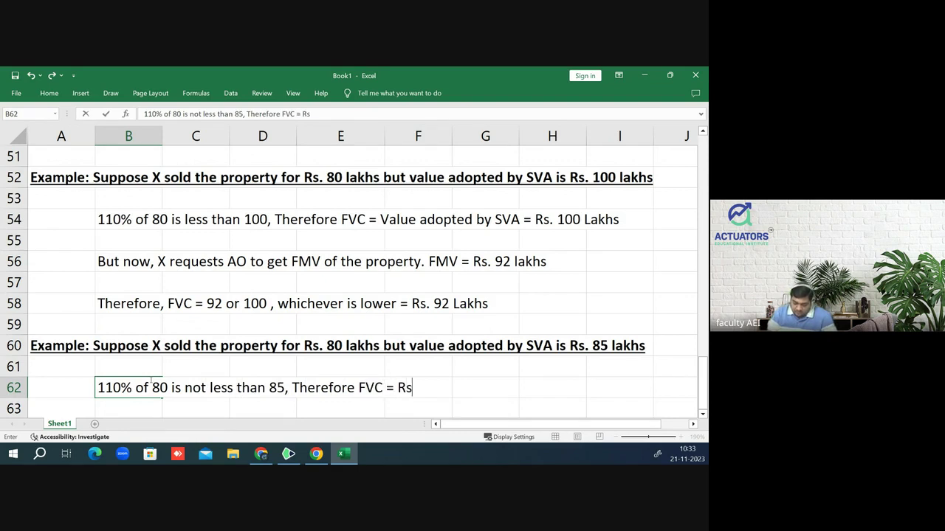
text(. 80 :)
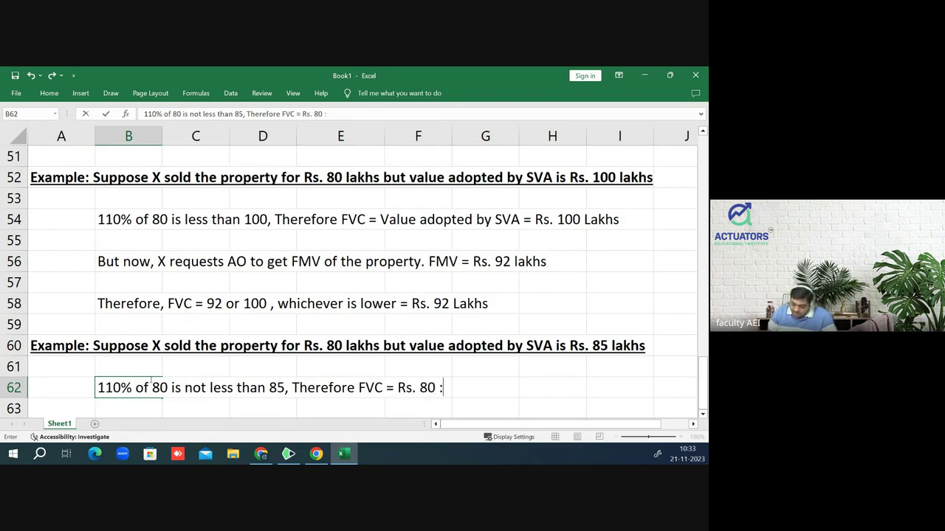
key(BackSpace)
text(lakhs)
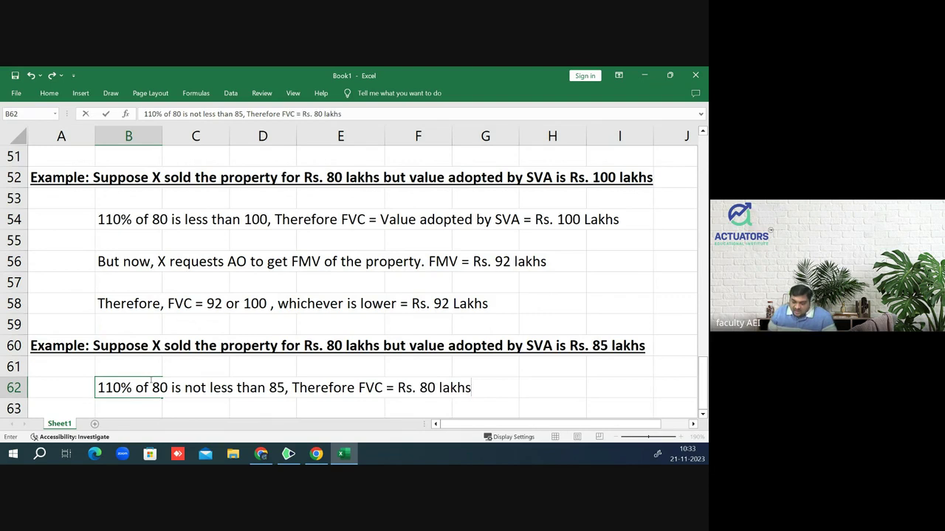
key(Return)
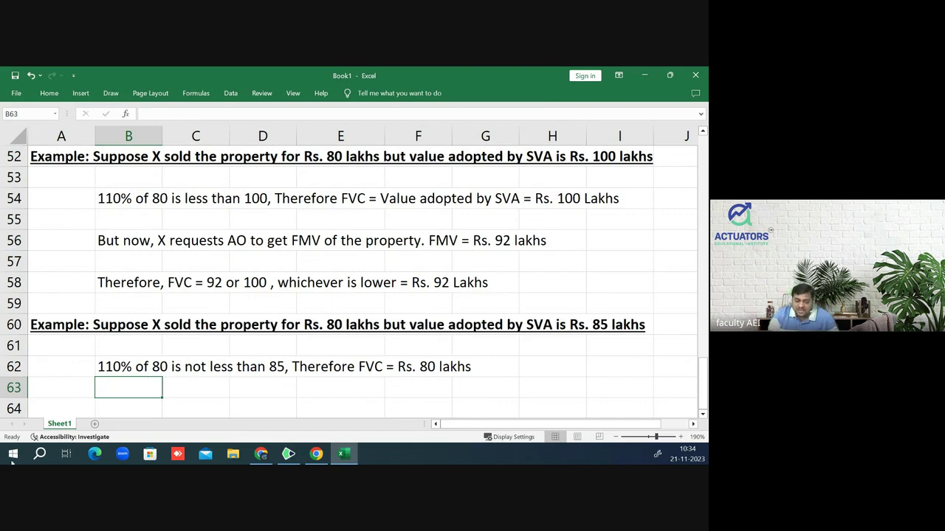
click(313, 244)
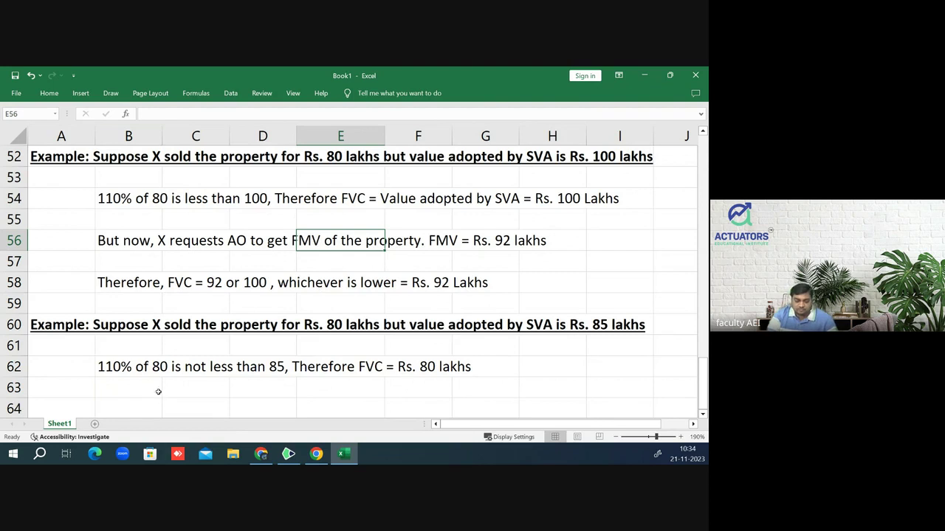
click(334, 282)
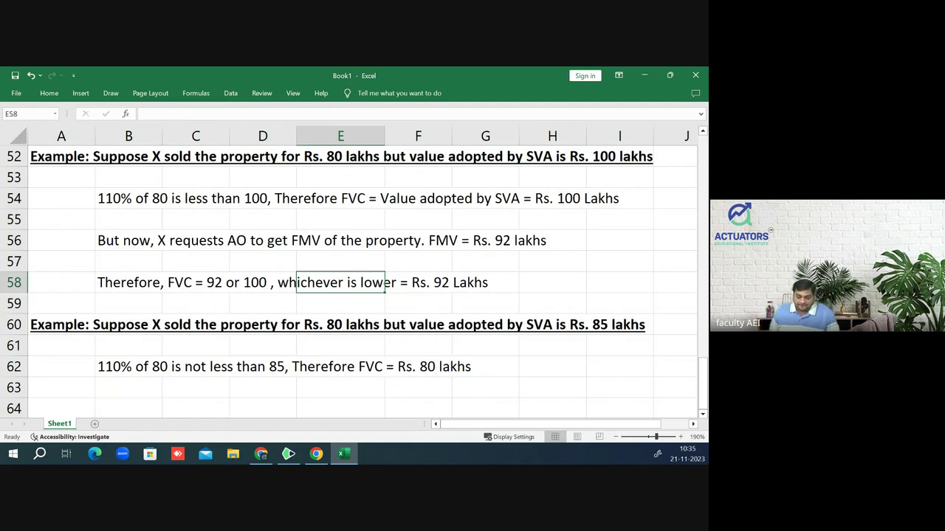
key(Down)
key(Down)
key(Down)
key(Down)
key(Down)
key(Down)
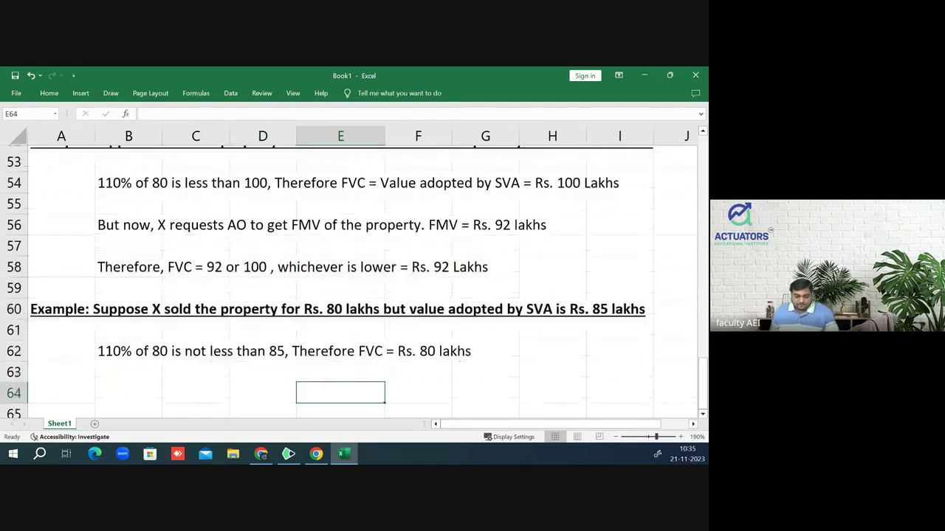
key(Down)
key(Down)
key(Down)
key(Down)
key(Down)
key(Up)
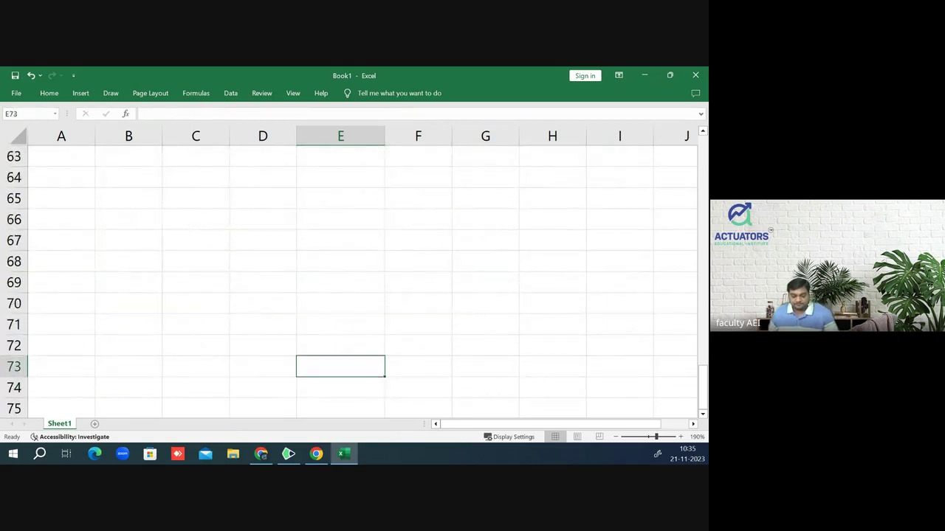
key(Up)
key(Up)
key(Up)
key(Up)
key(Up)
key(Up)
key(Up)
key(Up)
key(Up)
key(Down)
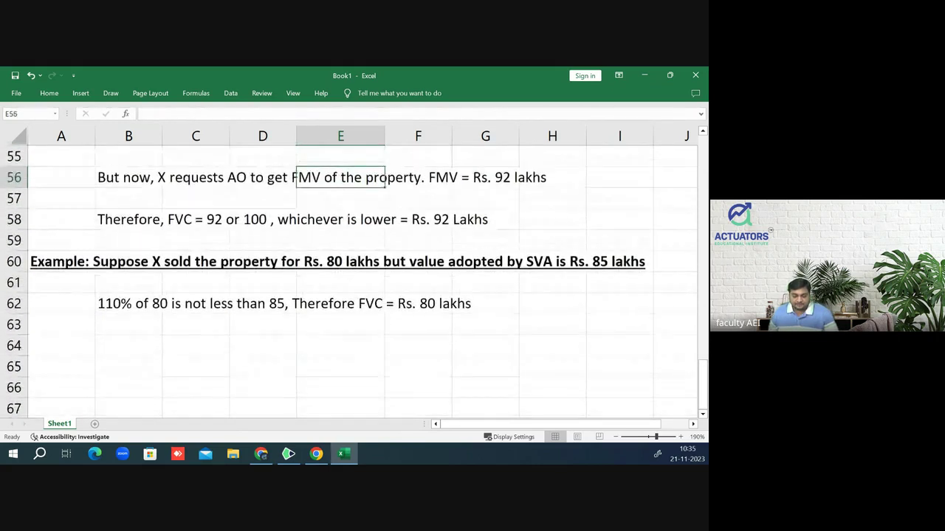
key(Down)
key(Down)
key(Down)
key(Left)
key(Home)
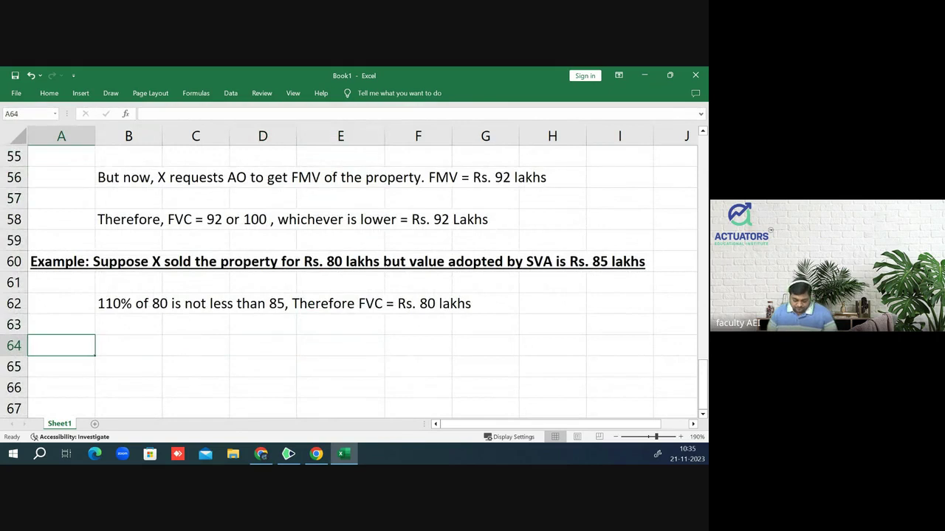
- Add a bold, underlined 'Question 10' heading in A64, then switch to the capital gains PDF
text(Question)
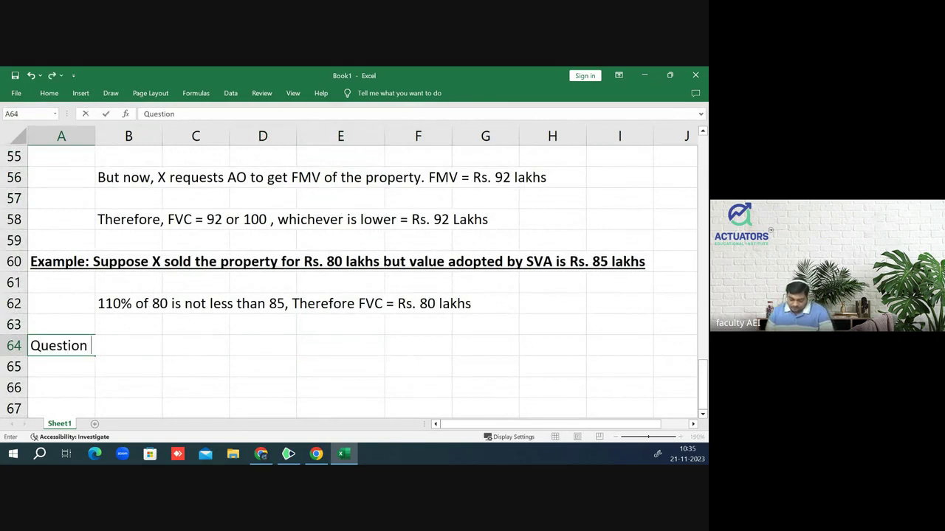
text( 10)
key(Return)
key(Up)
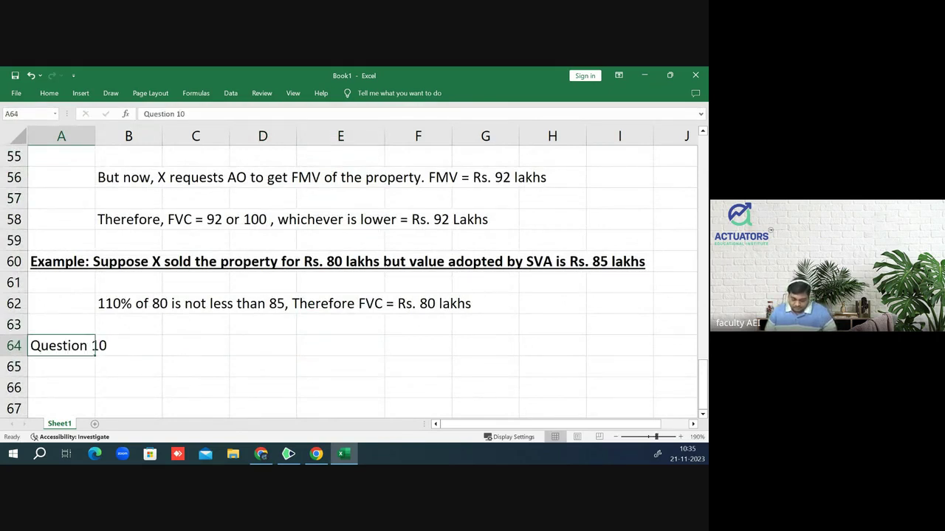
text(u)
key(Escape)
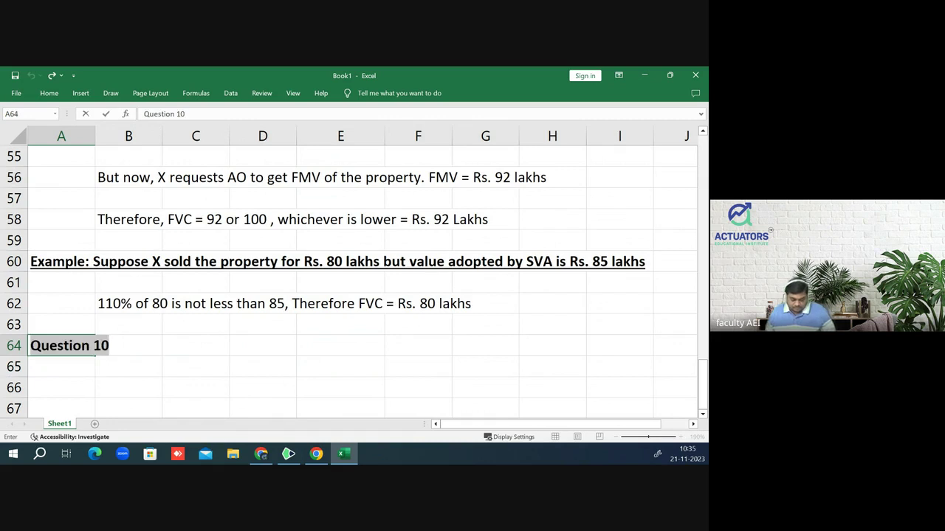
key(ctrl+u)
key(Return)
key(Return)
key(Return)
key(Return)
key(Return)
key(Return)
key(Return)
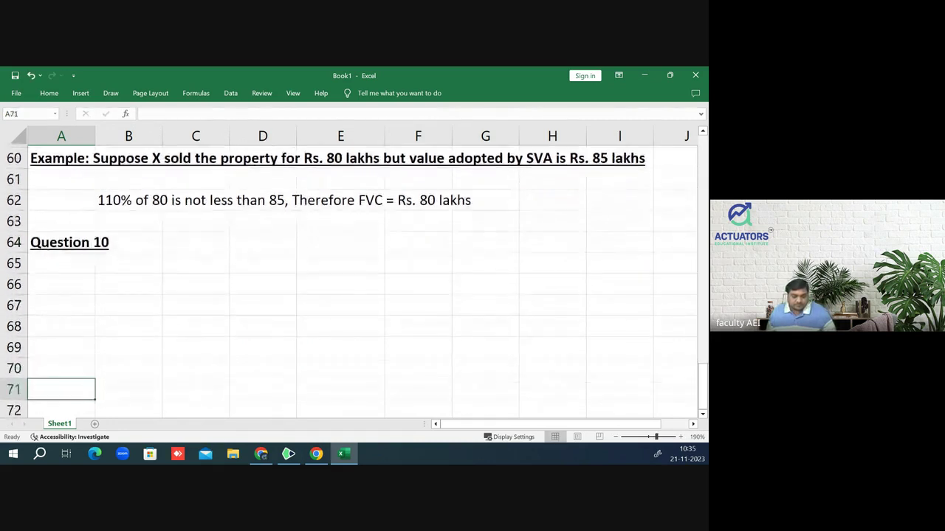
key(Return)
key(Return)
key(Return)
key(Up)
key(Up)
key(Up)
key(Up)
key(Up)
key(Up)
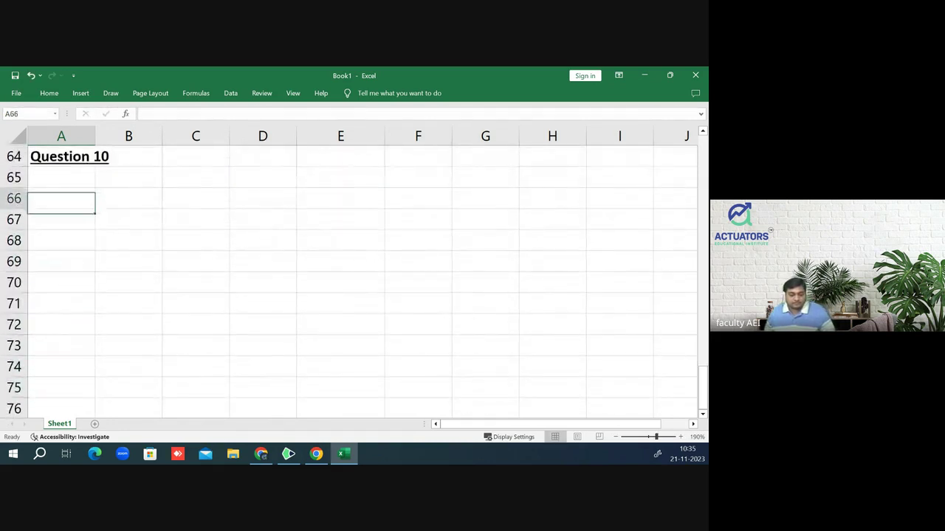
key(alt+Tab)
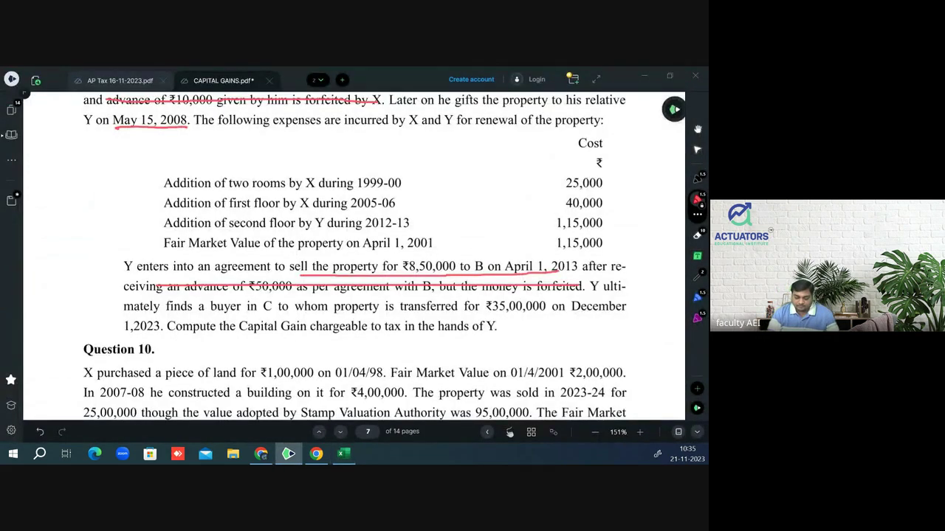
- Underline Question 10's purchase amount, date and sale wording in red in the PDF
scroll(322, 323, down, 3)
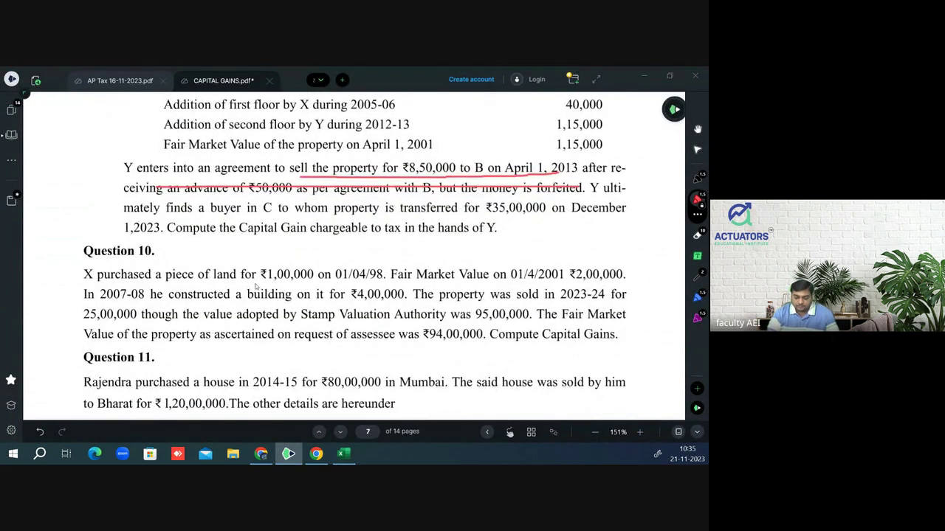
drag(242, 282, 387, 283)
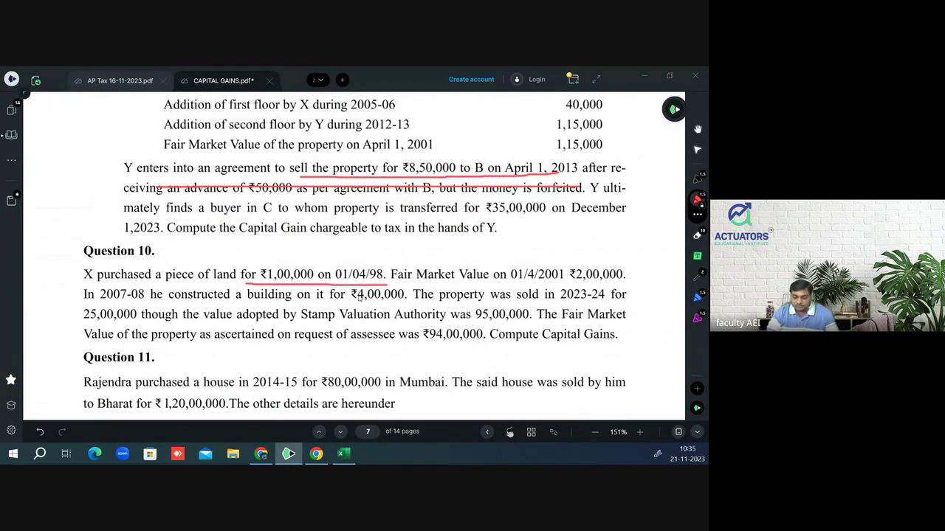
drag(440, 302, 612, 302)
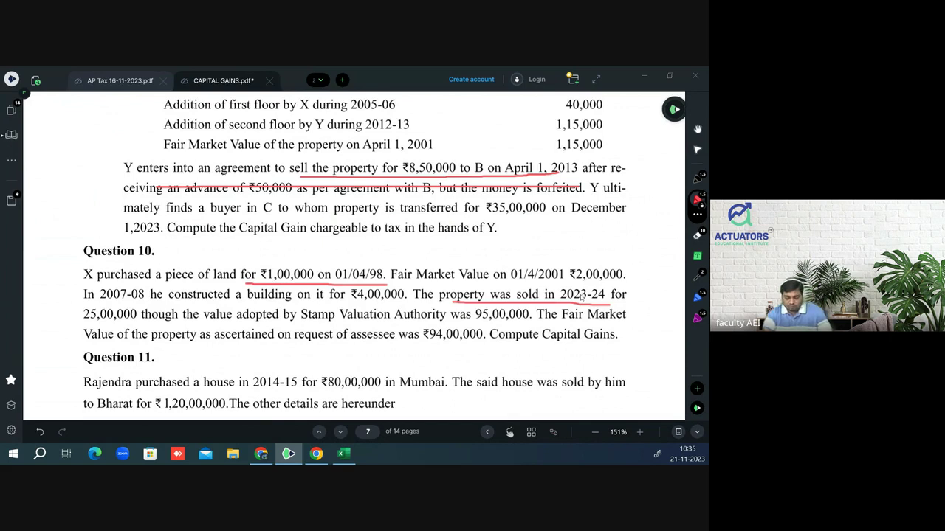
key(alt+Tab)
- Enter 'POH = 1/4/98 - 23-24 = Long term capital asset' in A66
text(PO)
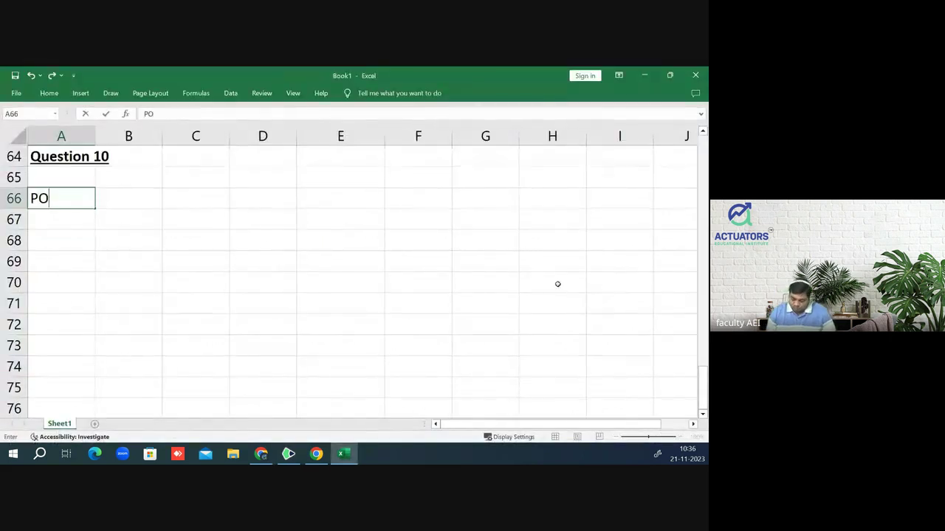
text(H = )
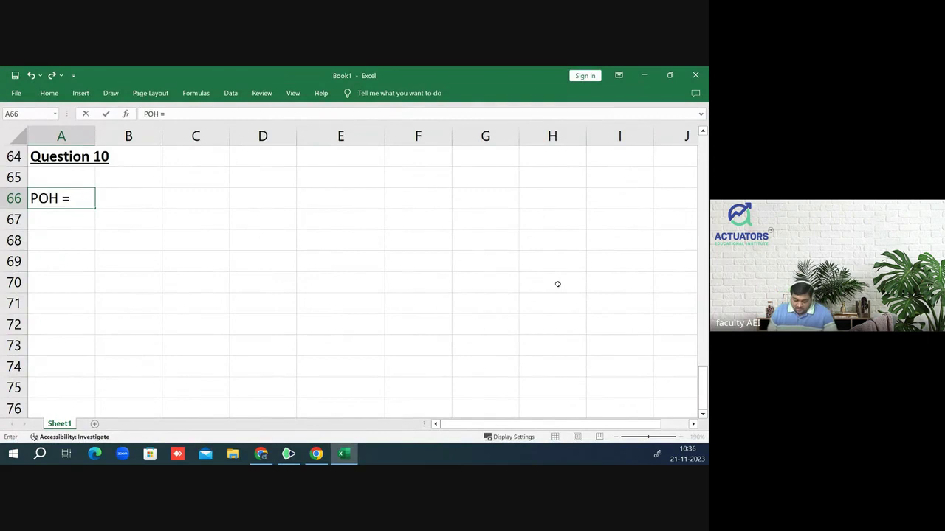
text(l/4/9)
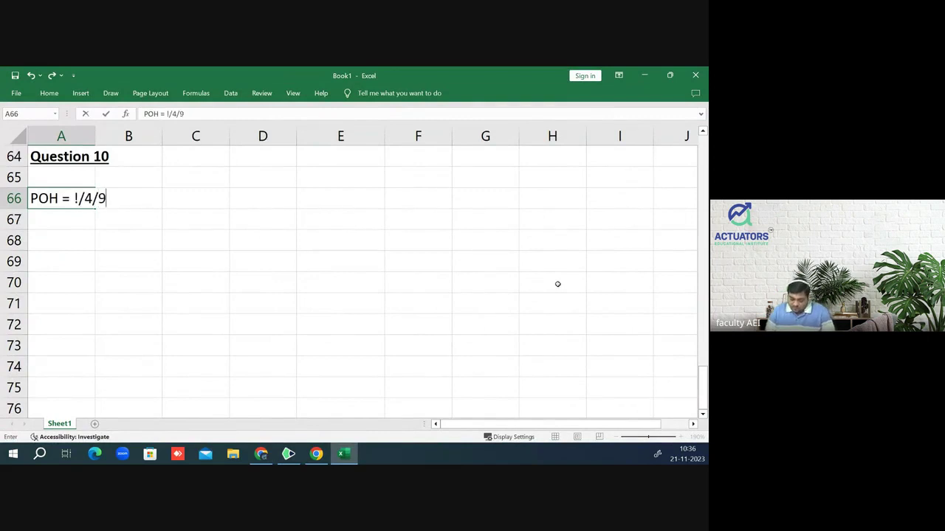
text(8)
key(BackSpace)
key(BackSpace)
key(BackSpace)
key(BackSpace)
key(BackSpace)
key(BackSpace)
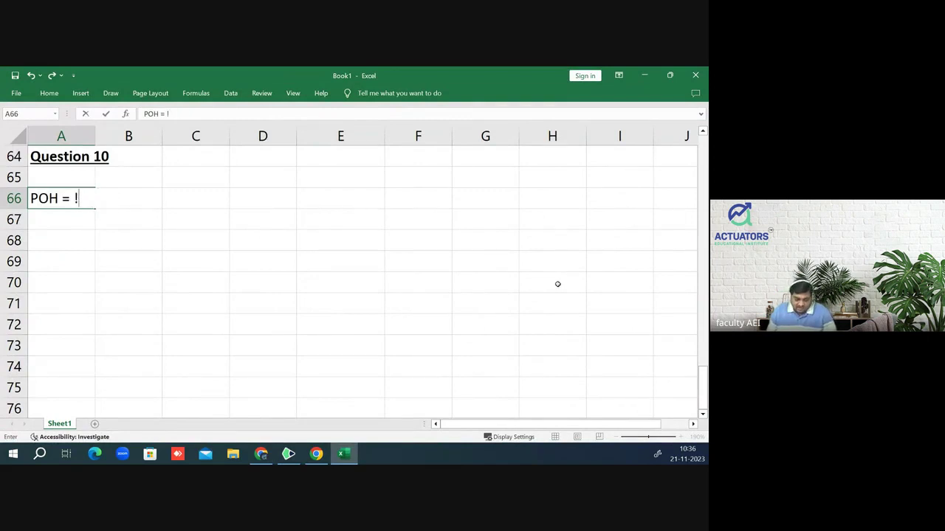
key(BackSpace)
text(1/4/9)
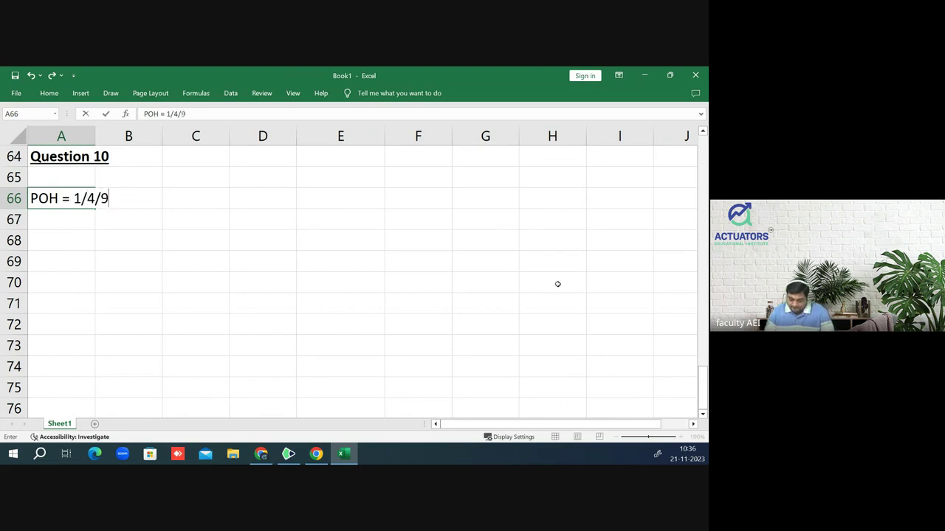
text(8 - 23)
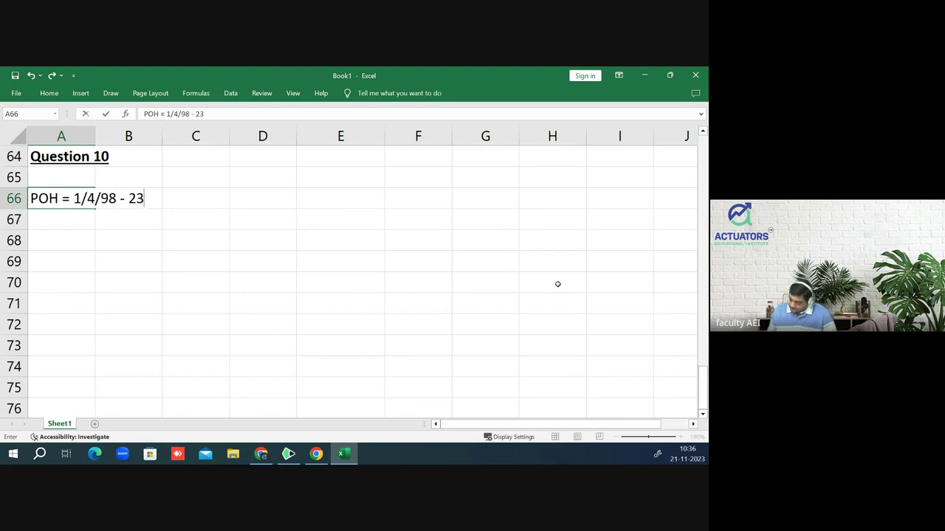
text(*)
key(BackSpace)
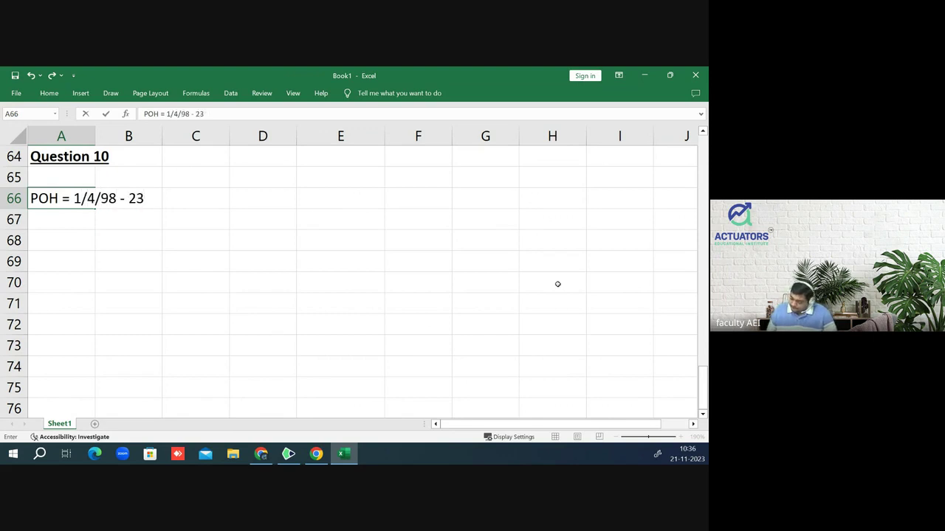
text(-24)
key(Return)
key(Up)
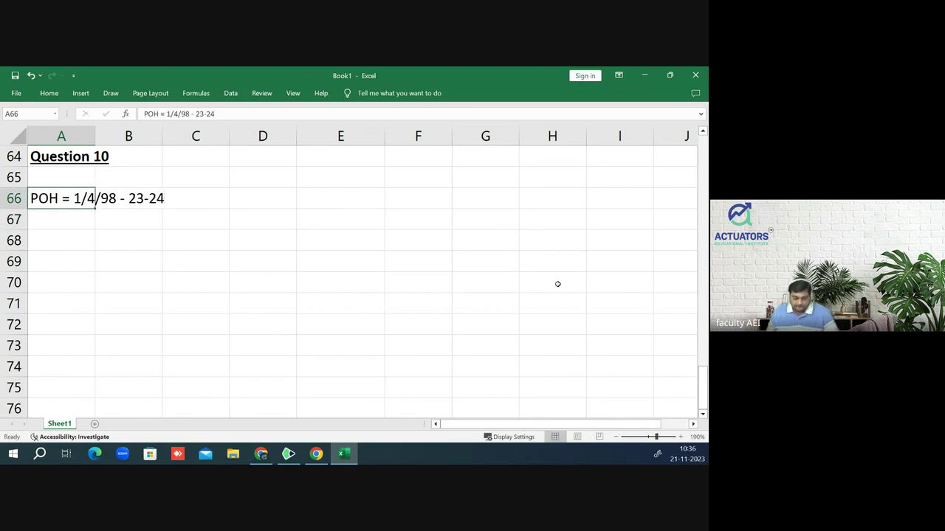
key(F2)
text( =)
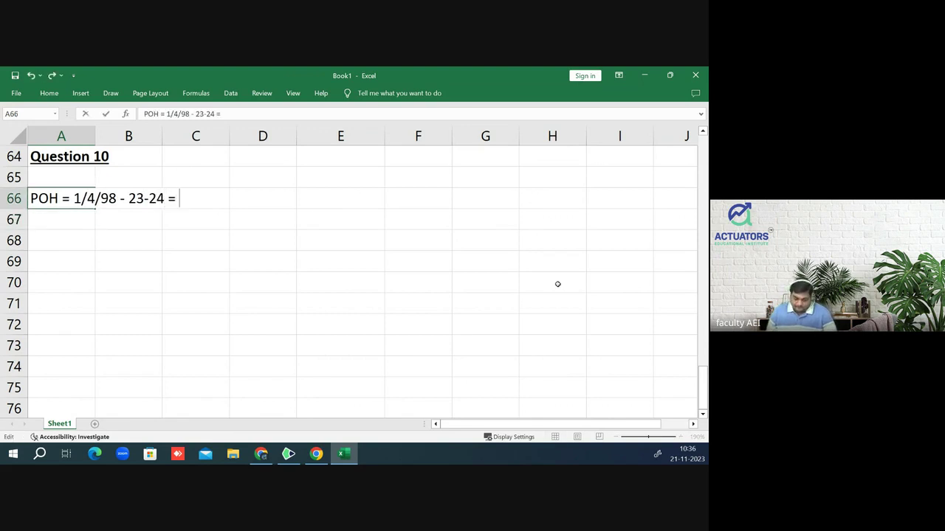
text( Long term)
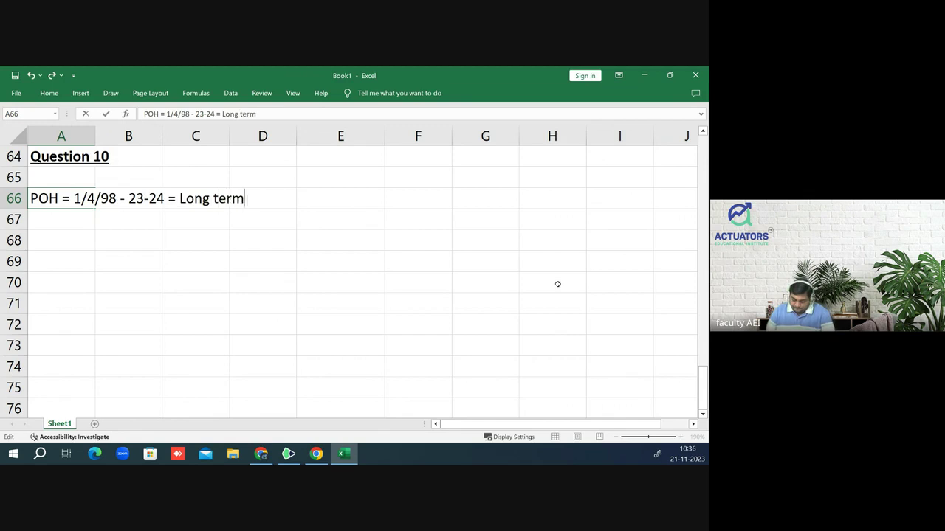
text( capital a)
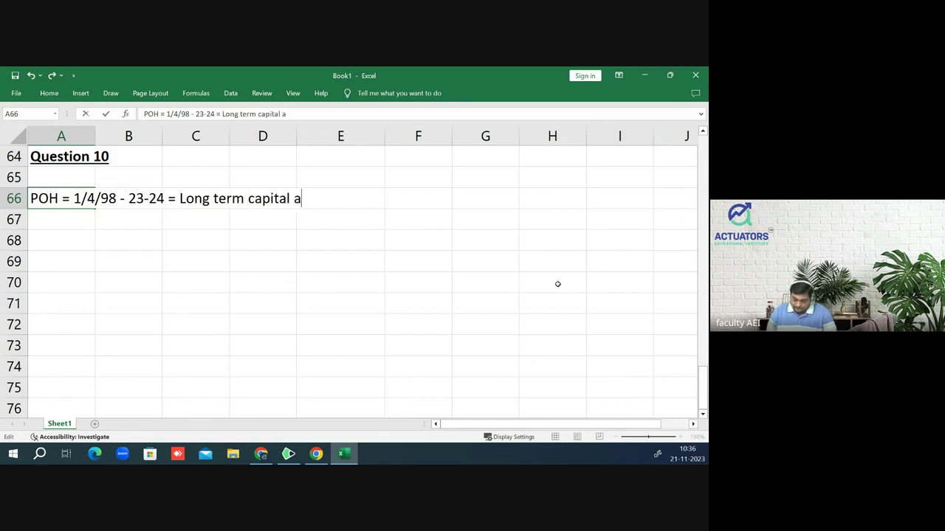
text(sset)
key(Return)
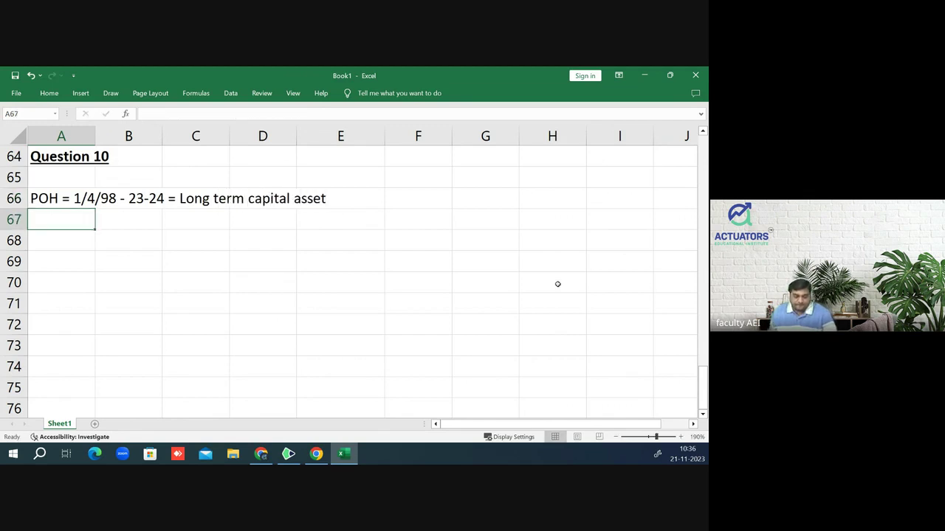
- Begin 'COA =' in A68 and switch to the question PDF
key(Return)
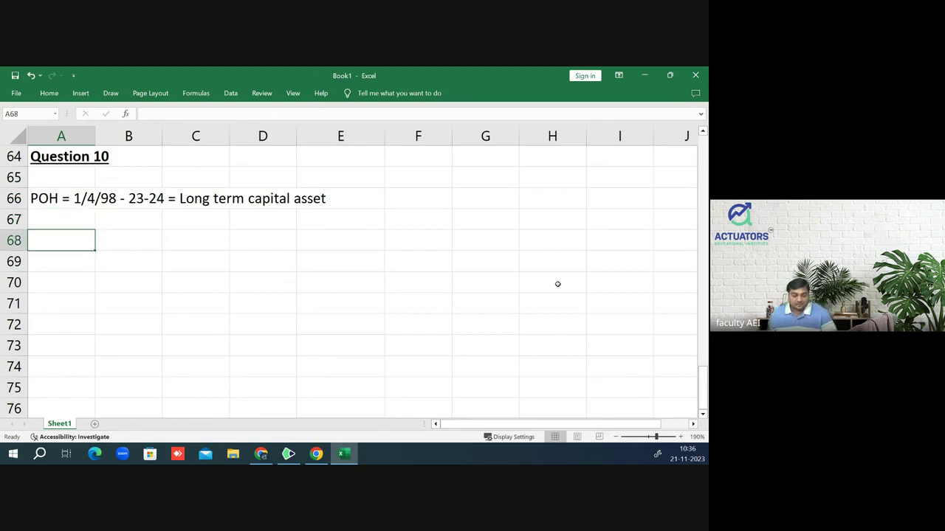
text(COA)
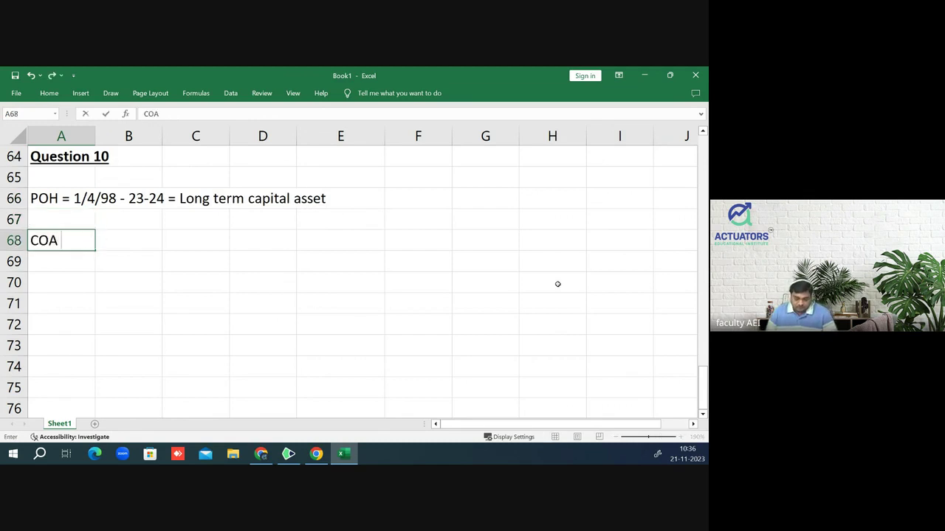
text( =)
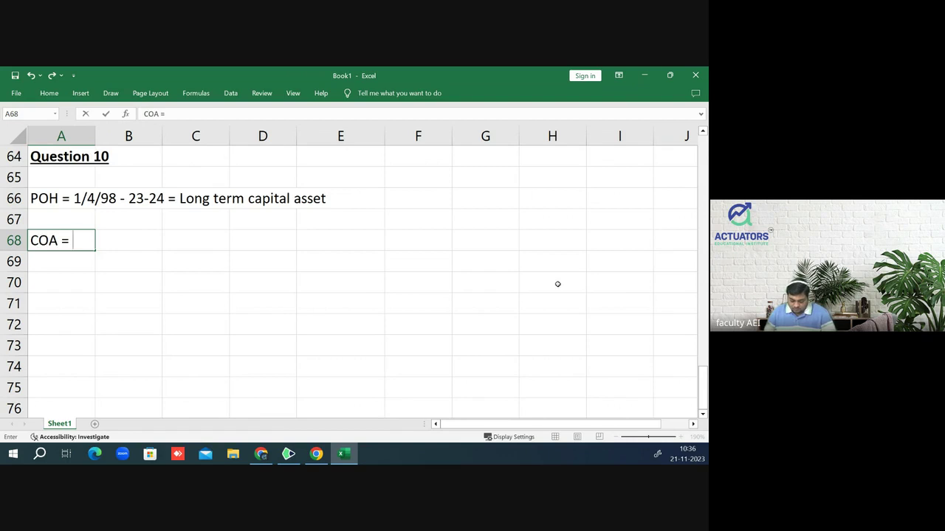
key(alt+Tab)
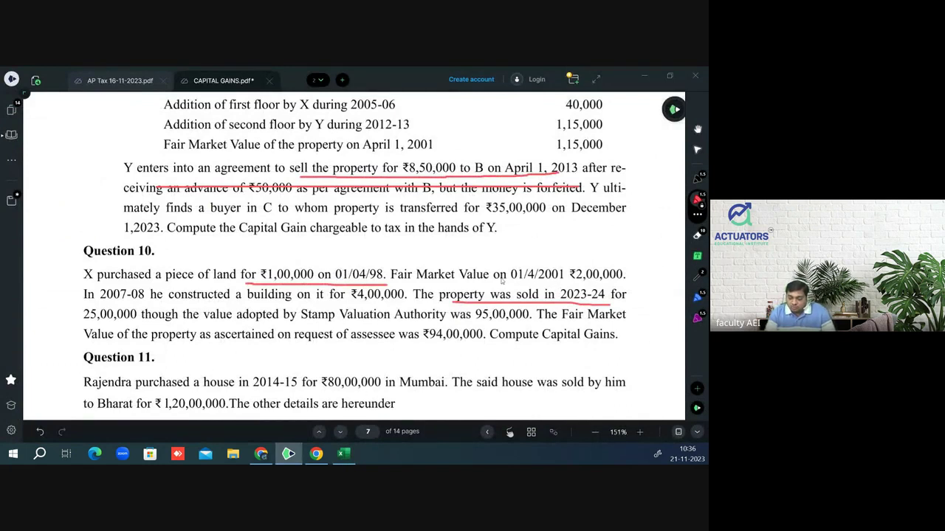
mouse_move(552, 264)
mouse_down()
mouse_move(392, 253)
mouse_move(391, 273)
mouse_up()
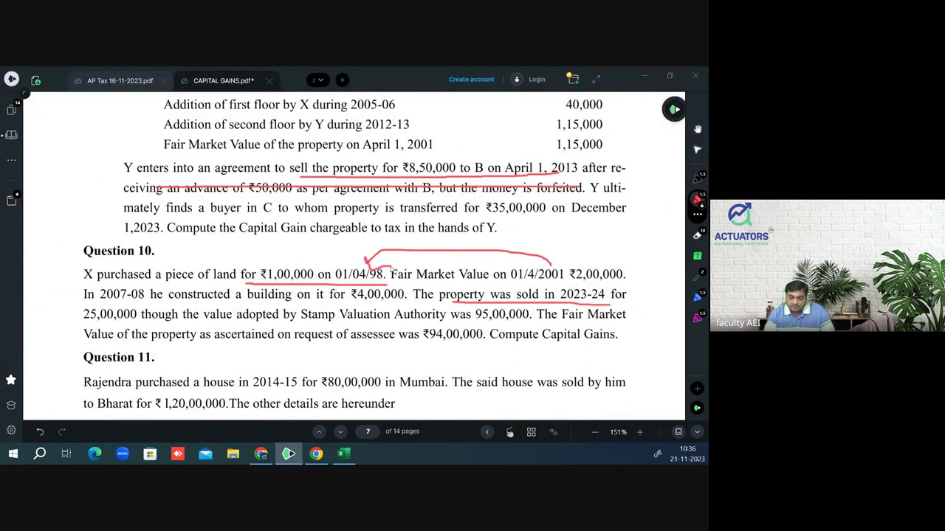
key(ctrl+z)
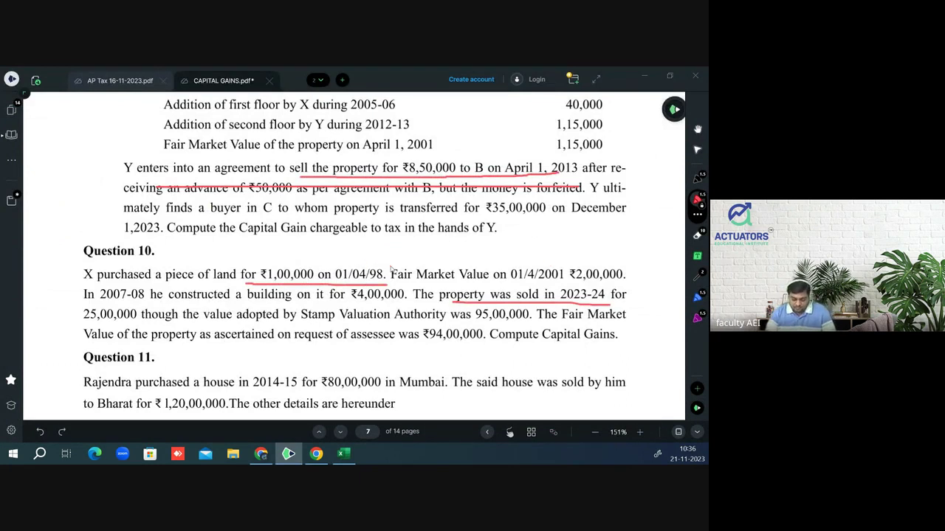
key(alt+Tab)
- Complete A68: actual cost or FMV as on 1/4/01, whichever higher, restricted to SVA value
text(Actu)
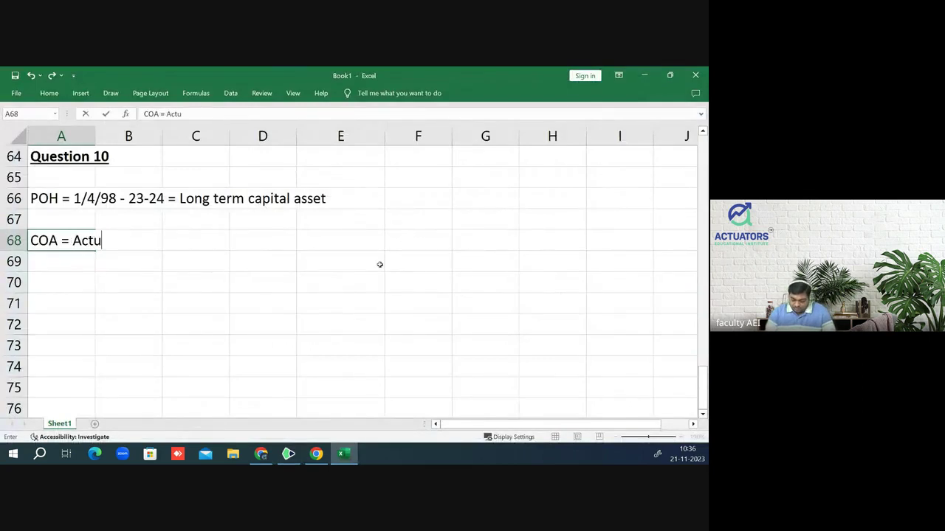
text(al cost )
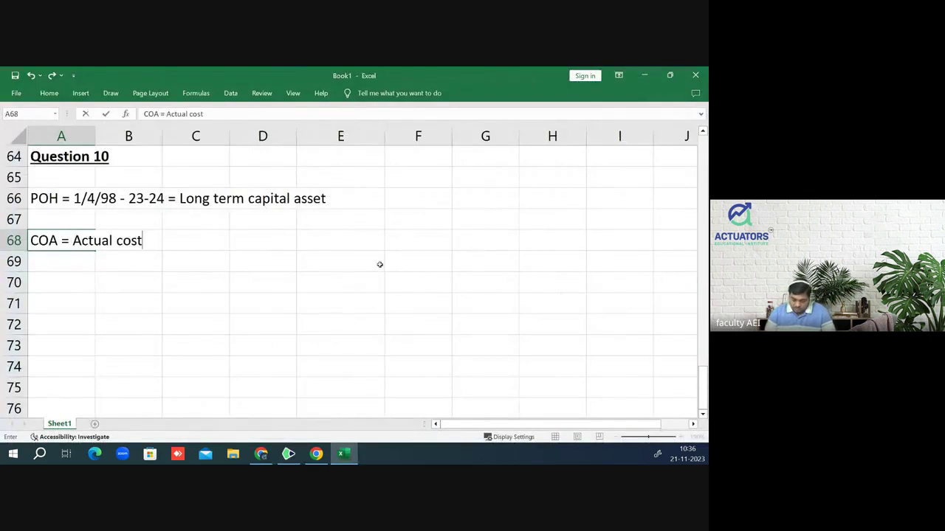
text(or F)
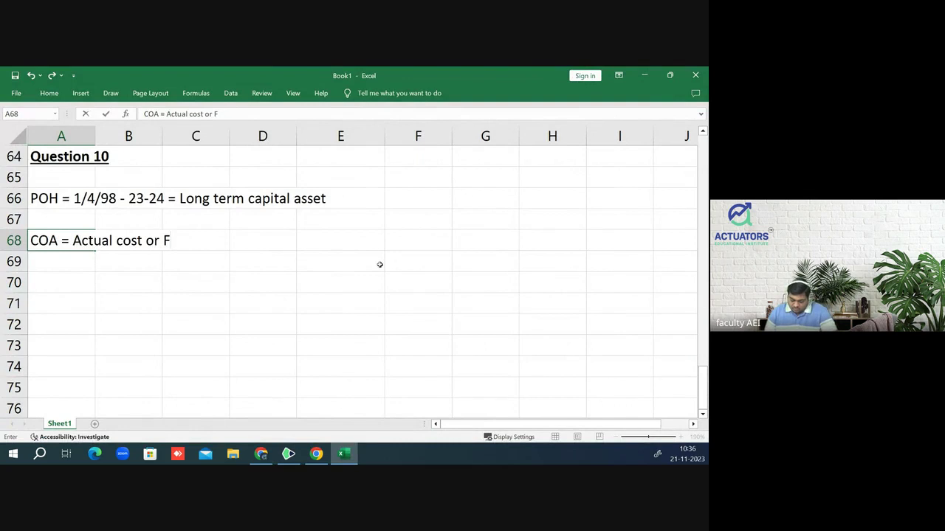
text(MC)
key(BackSpace)
text(V)
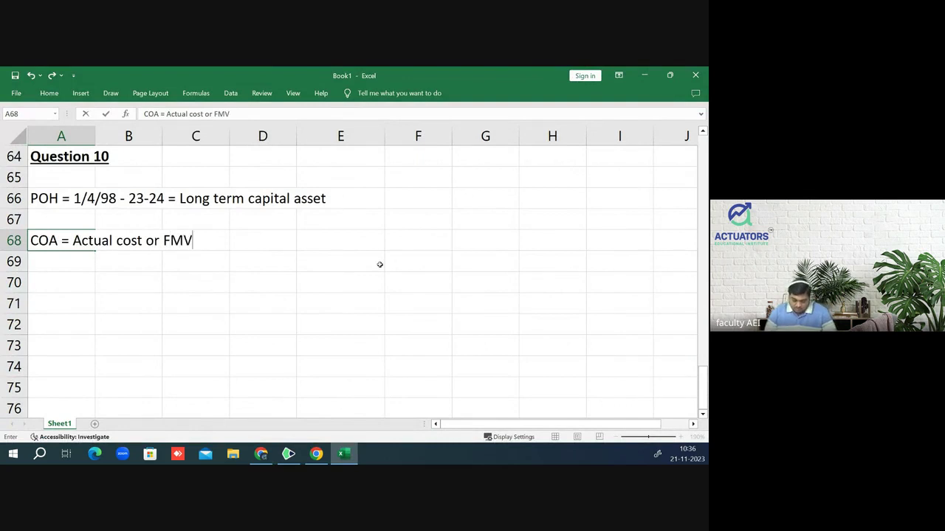
text( as on)
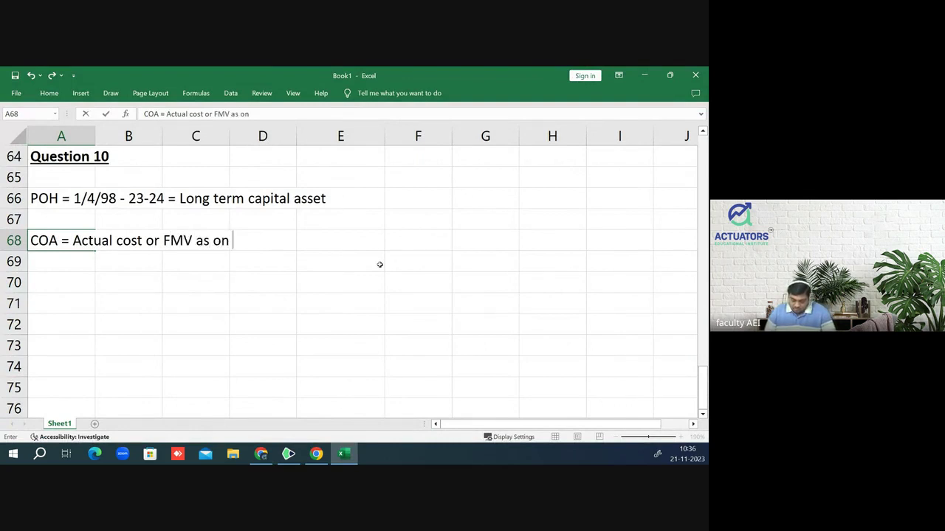
text( 1/4/)
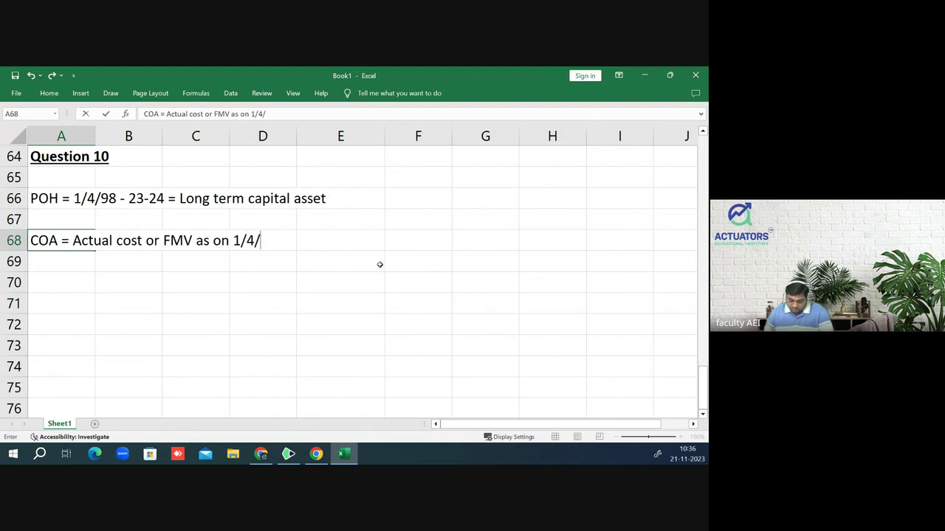
text(01, )
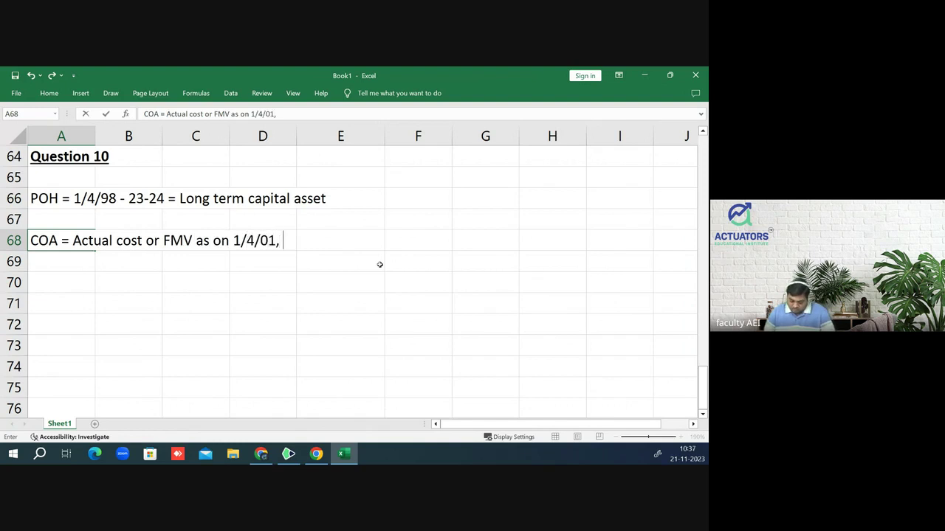
text(whichever )
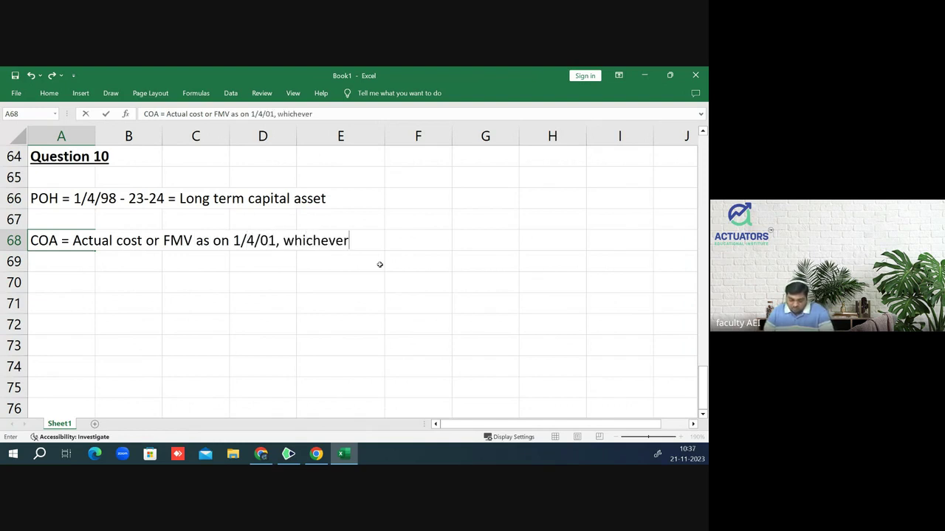
text(iss)
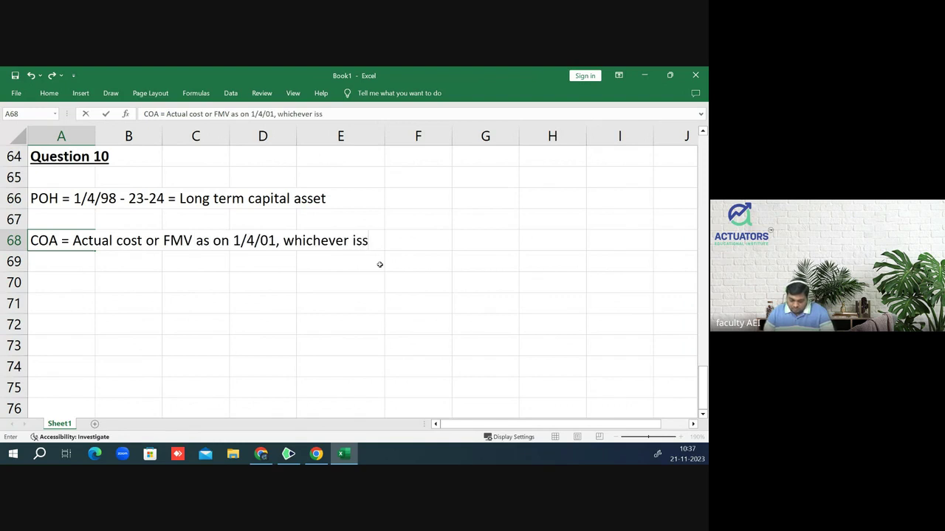
key(BackSpace)
text(higher )
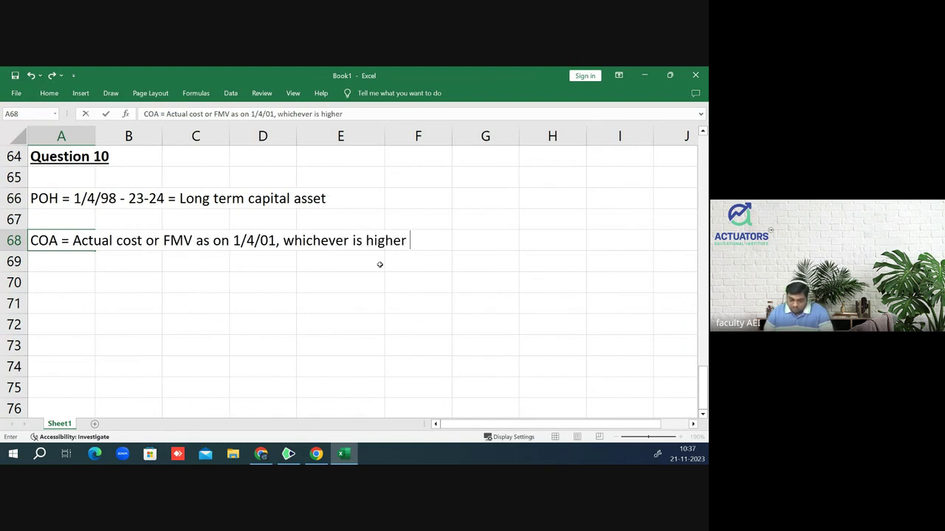
text(restrcit)
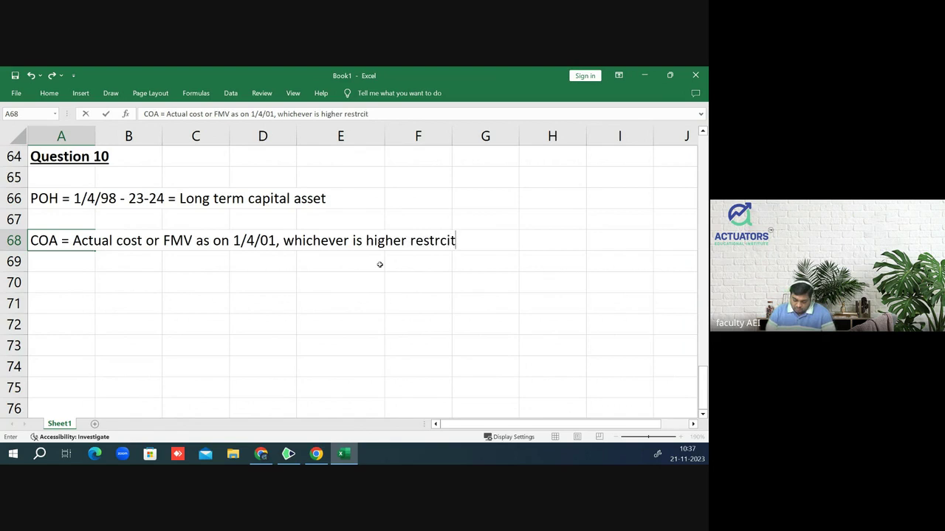
text(ed)
key(BackSpace)
key(BackSpace)
key(BackSpace)
key(BackSpace)
key(BackSpace)
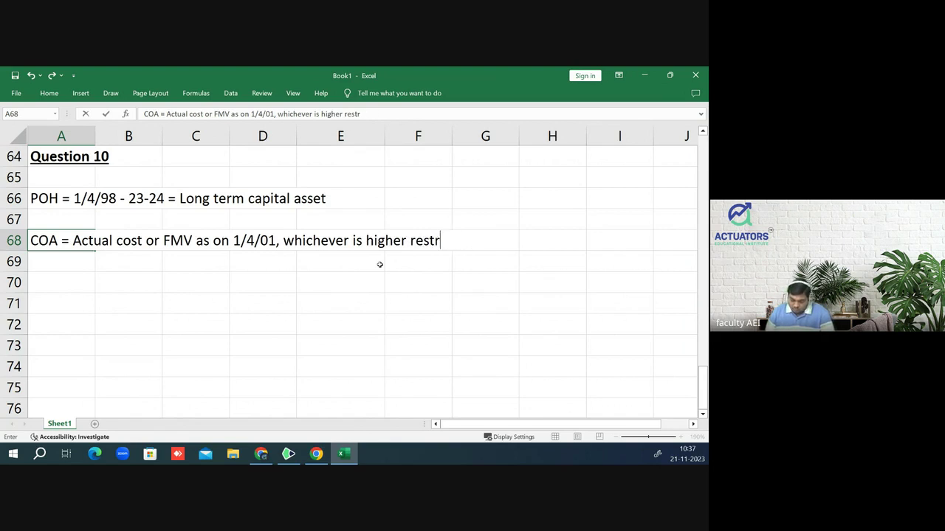
text(icted )
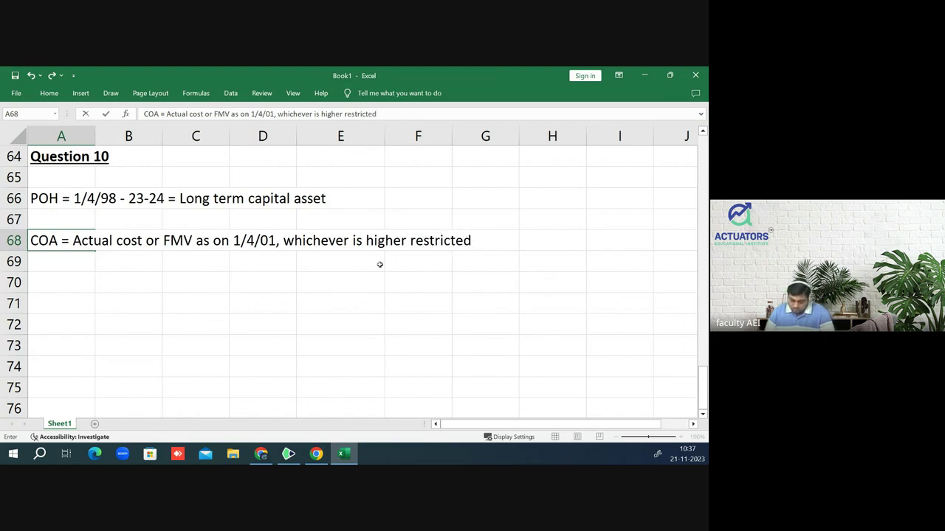
text(to Value)
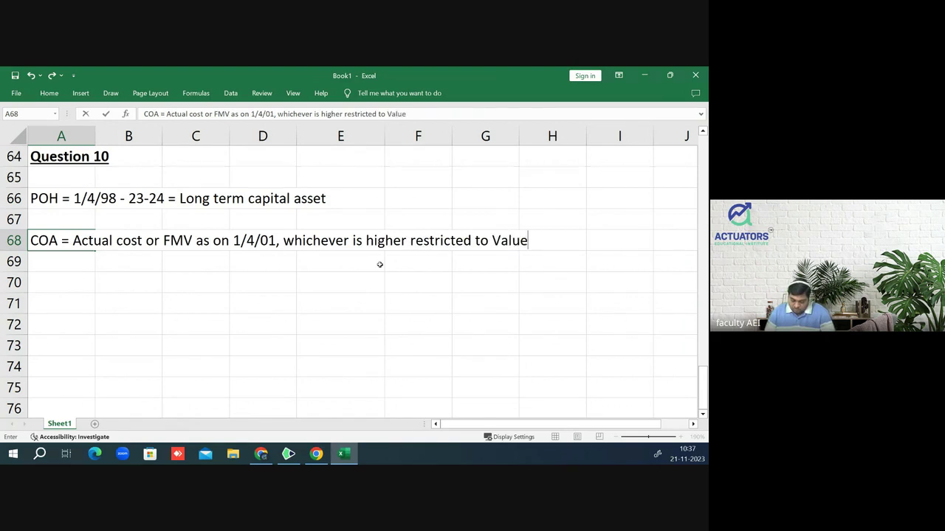
text( adopted)
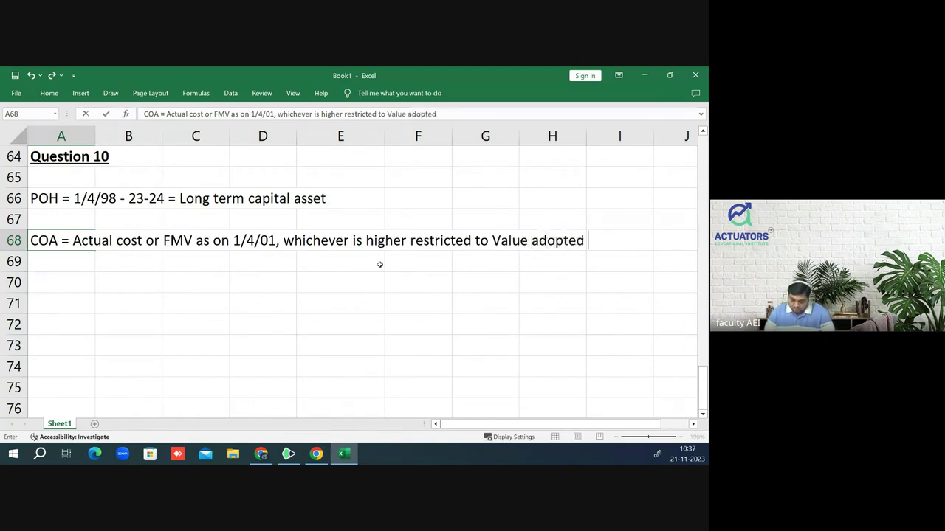
text( by SVA)
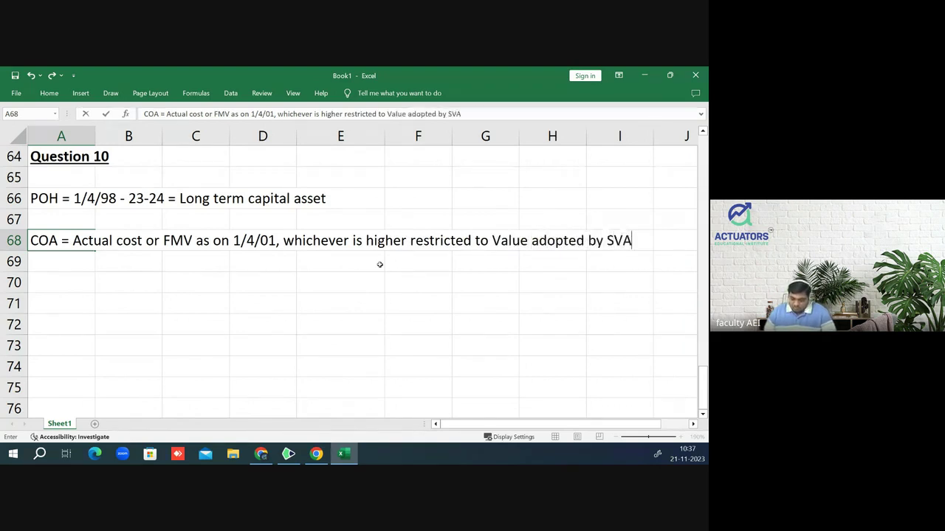
key(Return)
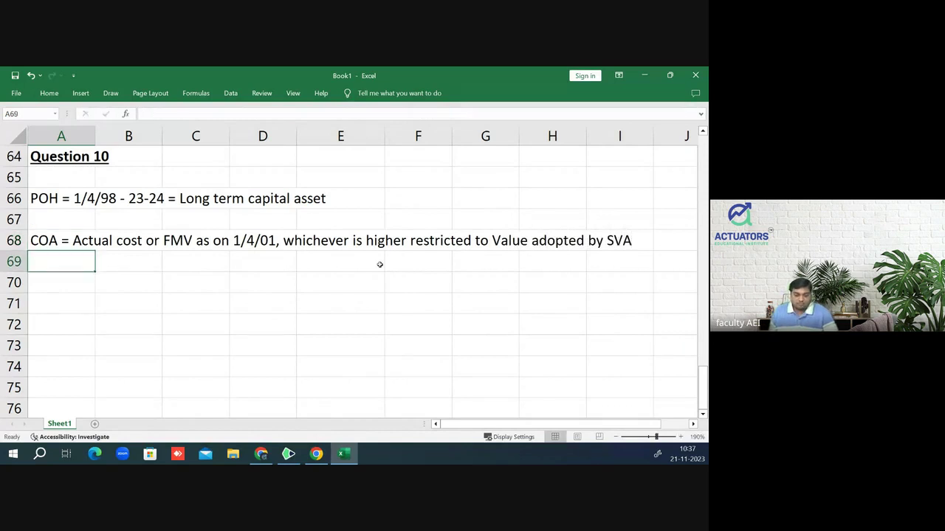
- Start B69 with '=, strike out the SVA restriction in row 68, and check the PDF
key(Right)
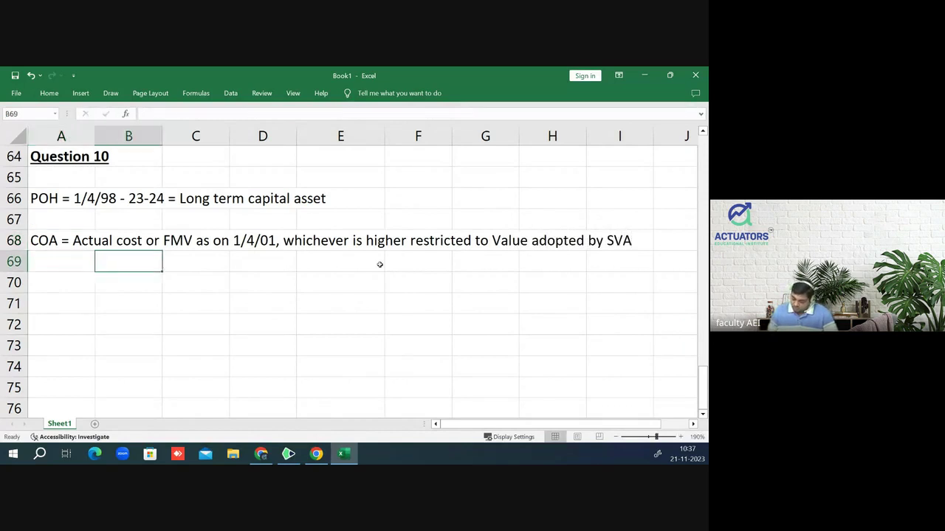
text('=)
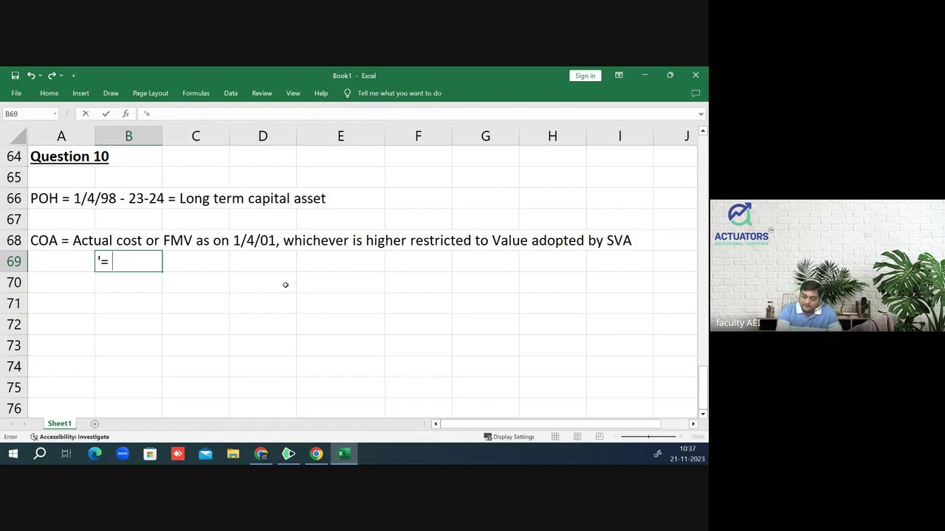
drag(410, 240, 633, 240)
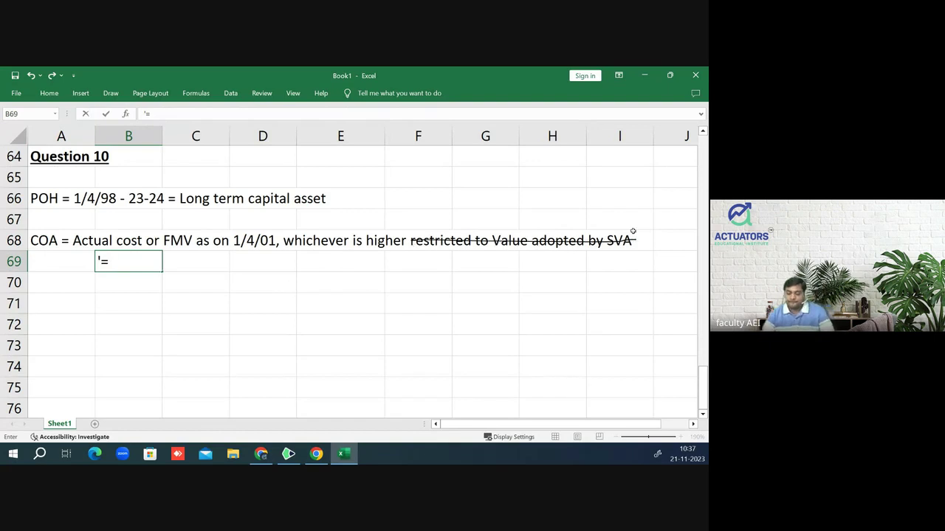
key(alt+Tab)
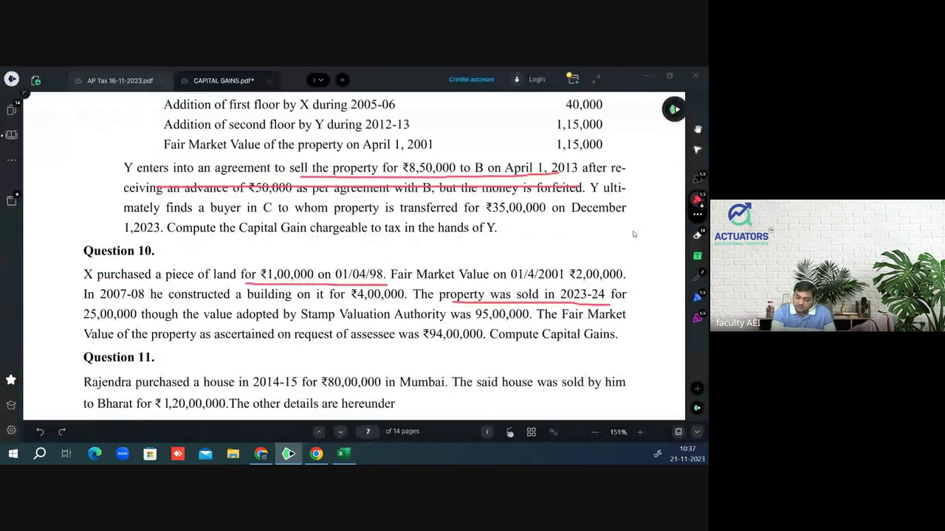
- Handwrite '01/4/01 → SVA Not Given' above Question 10's FMV line in the PDF
drag(515, 249, 514, 250)
mouse_move(520, 249)
mouse_down()
mouse_move(525, 265)
mouse_move(537, 259)
mouse_up()
mouse_move(542, 242)
mouse_down()
mouse_move(540, 266)
mouse_move(603, 247)
mouse_move(612, 259)
mouse_move(640, 250)
mouse_up()
mouse_move(645, 244)
mouse_down()
mouse_move(643, 271)
mouse_move(675, 267)
mouse_up()
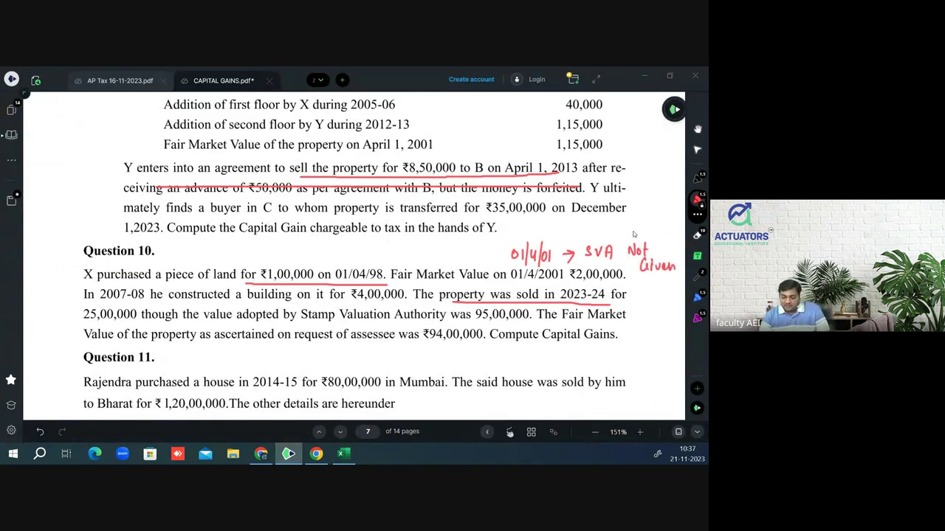
key(alt+Tab)
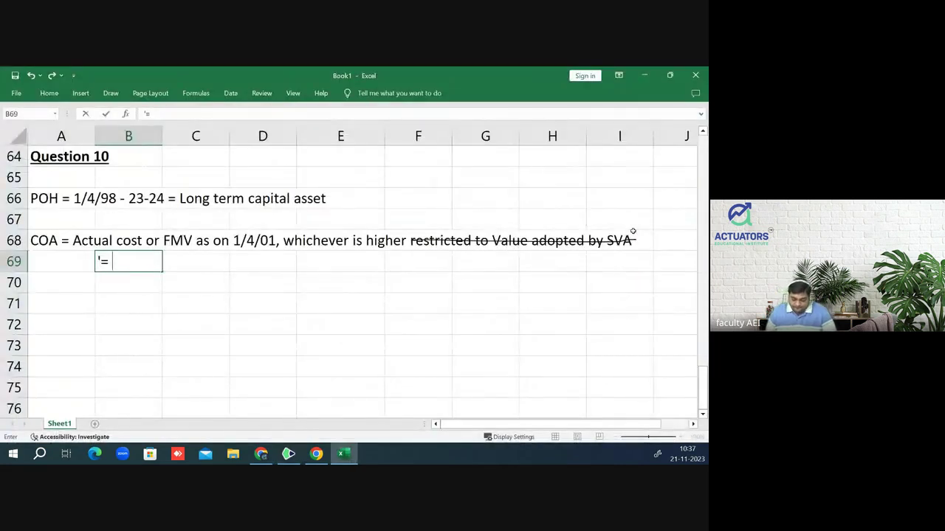
- Enter '= Rs. 200000' as the cost of acquisition in B69, then move to A71
text(200)
key(BackSpace)
key(BackSpace)
key(BackSpace)
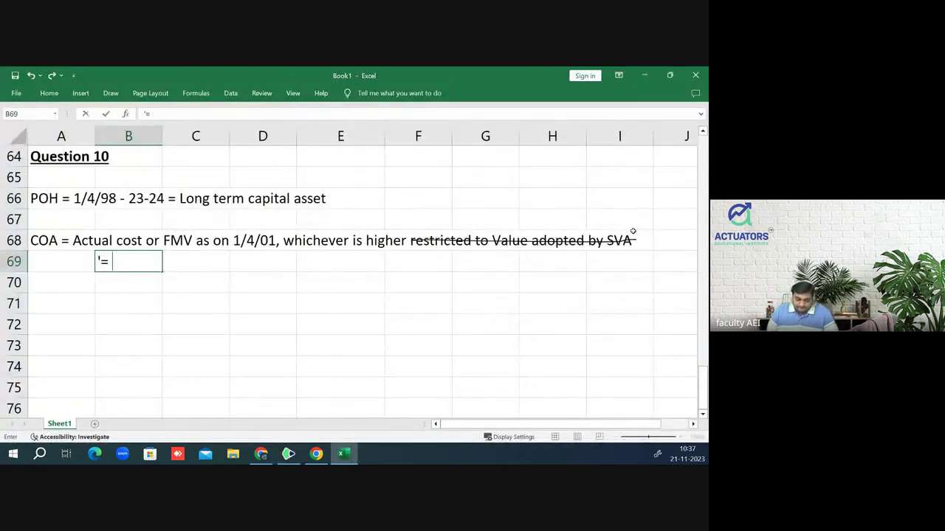
text(Rs)
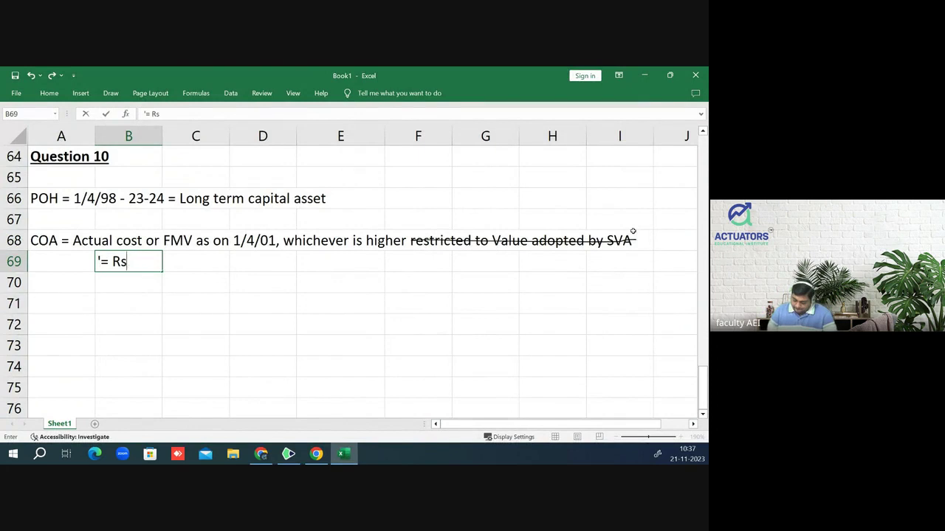
text(. 200000)
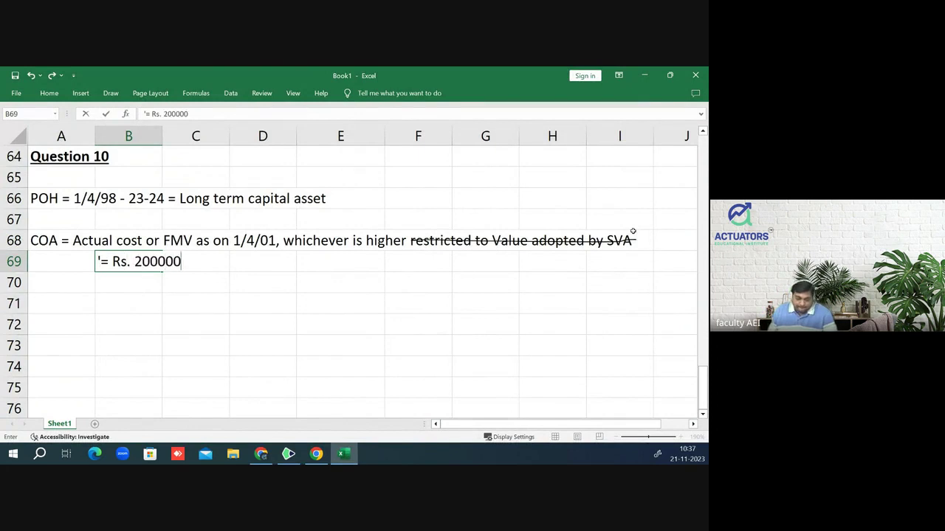
key(Return)
key(Down)
key(Left)
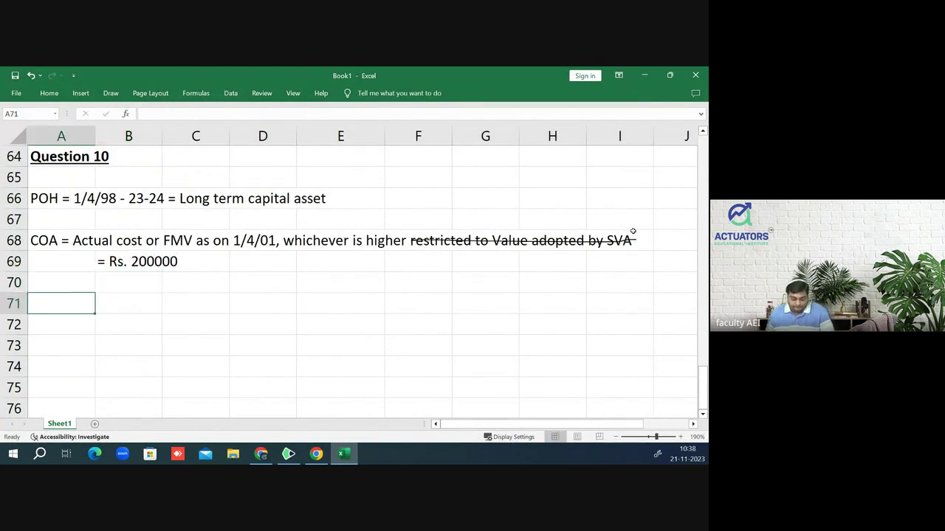
key(alt+Tab)
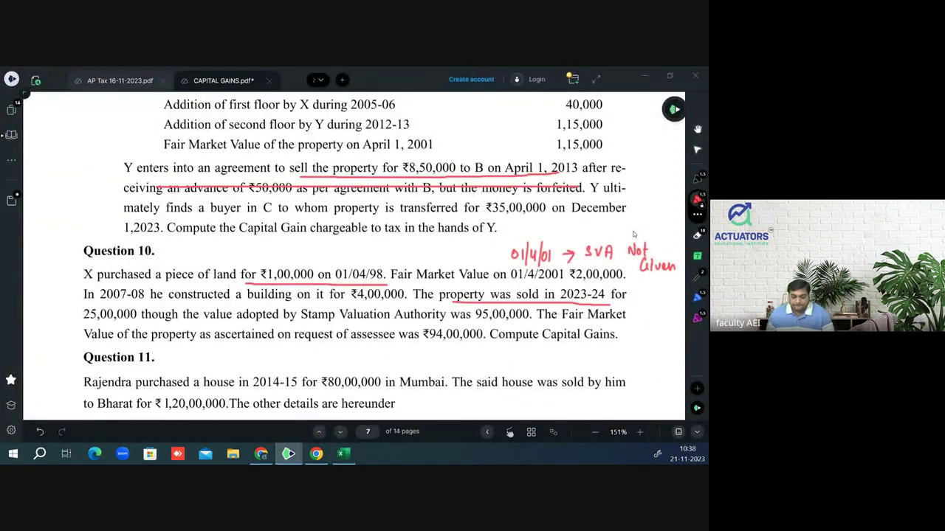
- Scroll the PDF to reveal Question 11's 'Agreement entered on 10/8/2023' detail
scroll(633, 234, down, 1)
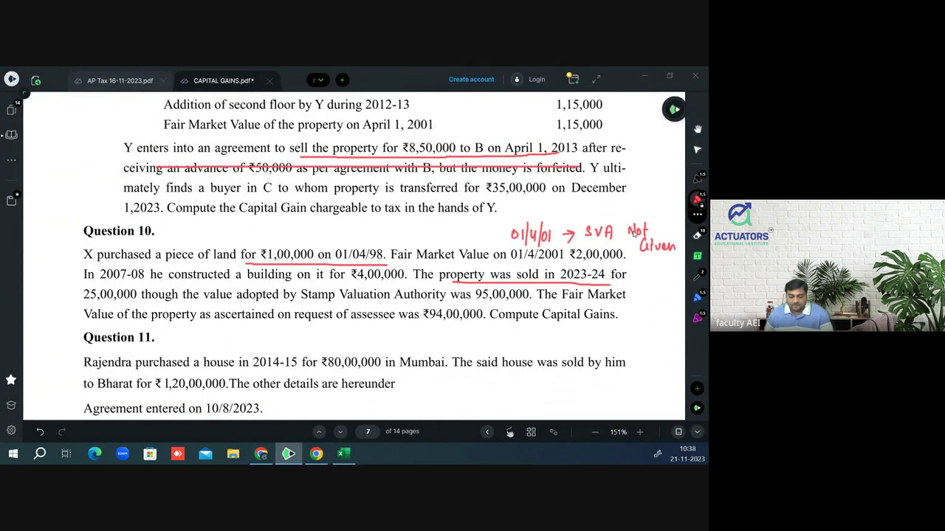
key(alt+Tab)
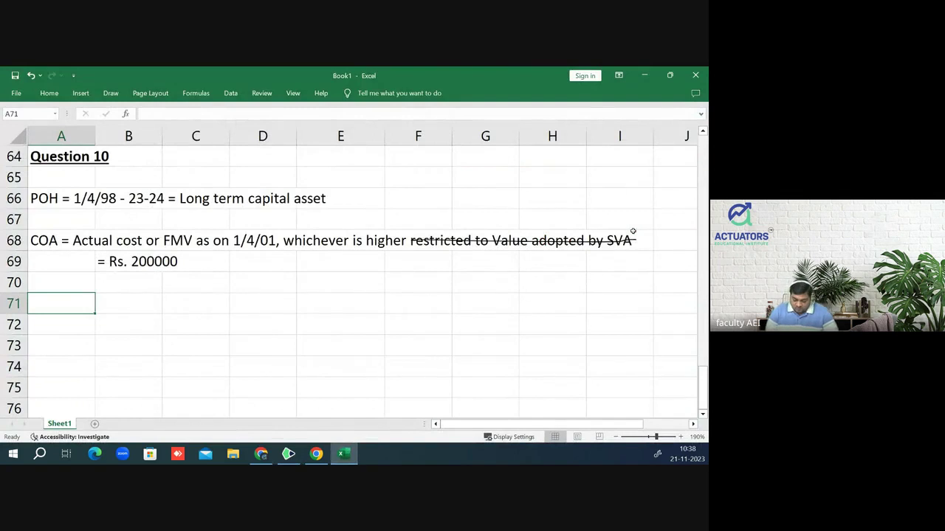
- Start the note 'FVC =' in A71, then bring the Question 10 PDF forward to check the fair value
text(FVC)
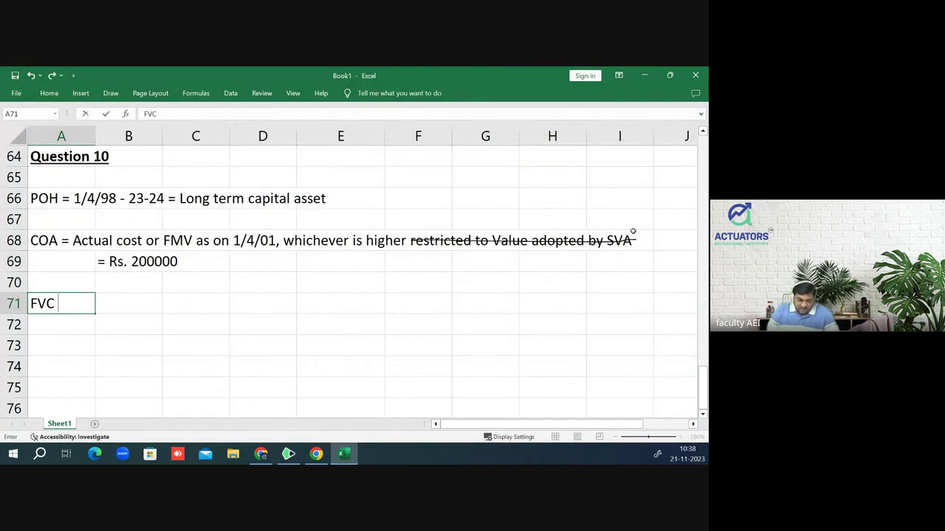
key(BackSpace)
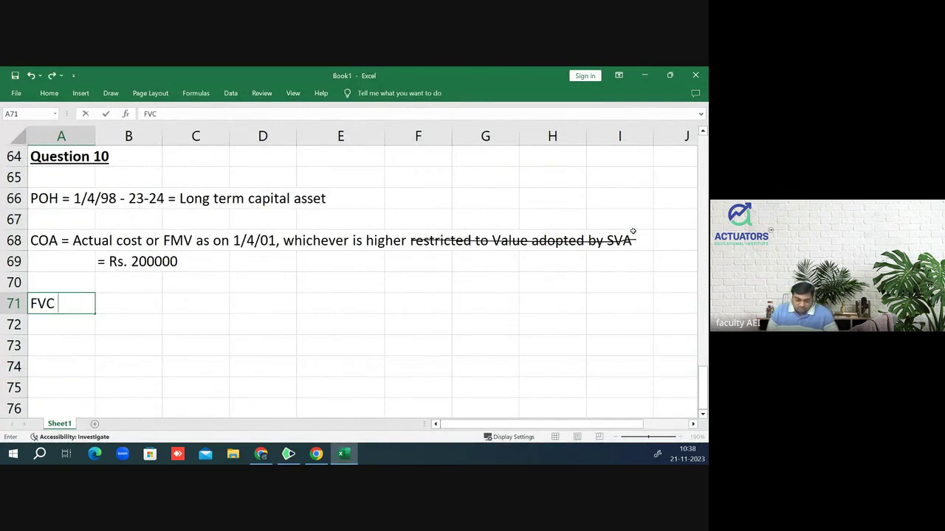
text(=)
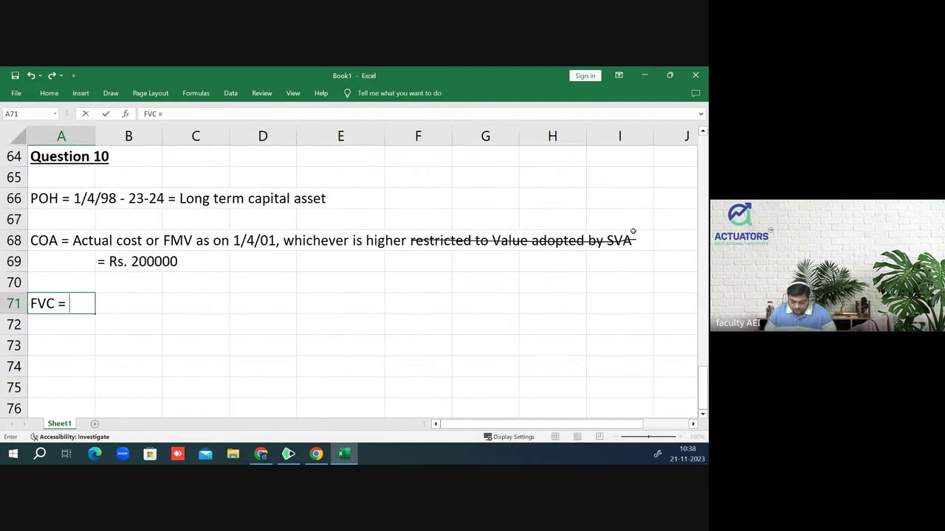
key(alt+Tab)
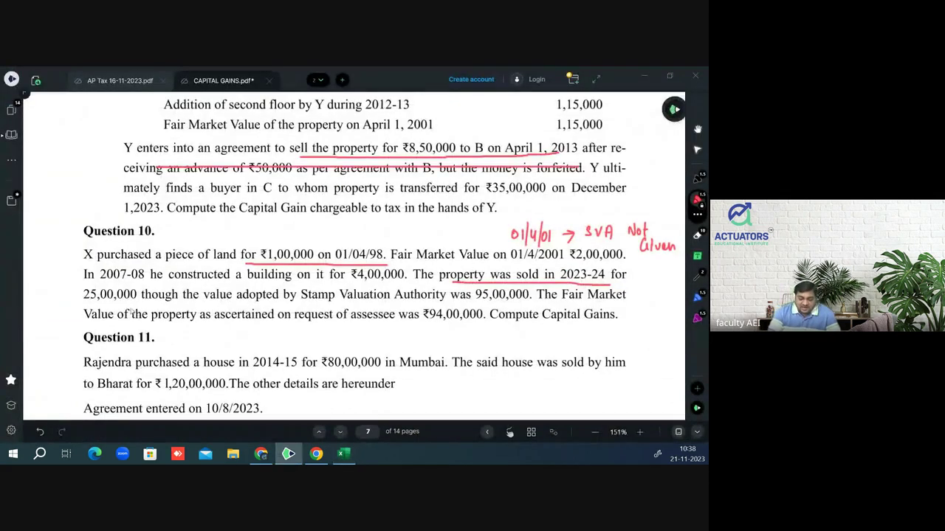
- Underline sale price 25,00,000 (marked SP), stamp value 95,00,000 and FMV ₹94,00,000 in red
drag(84, 302, 147, 302)
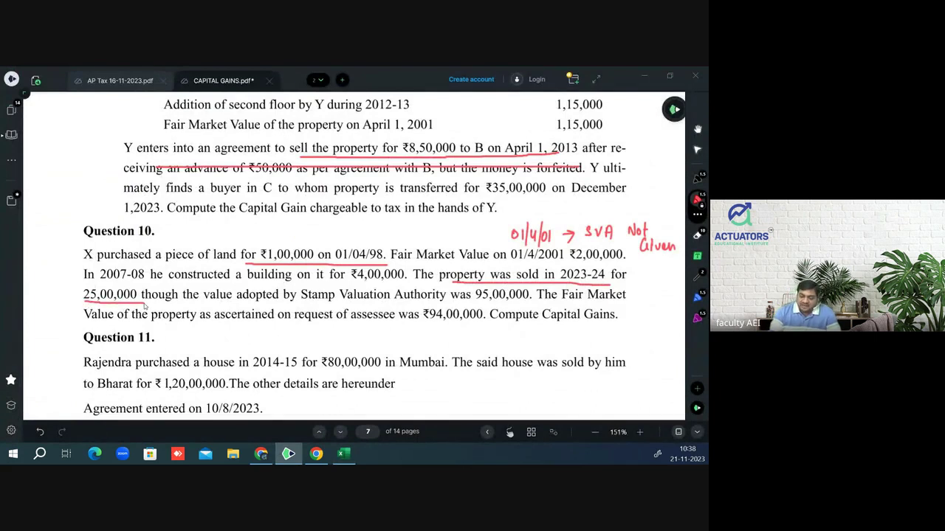
mouse_move(65, 295)
mouse_down()
mouse_move(58, 309)
mouse_move(71, 299)
mouse_up()
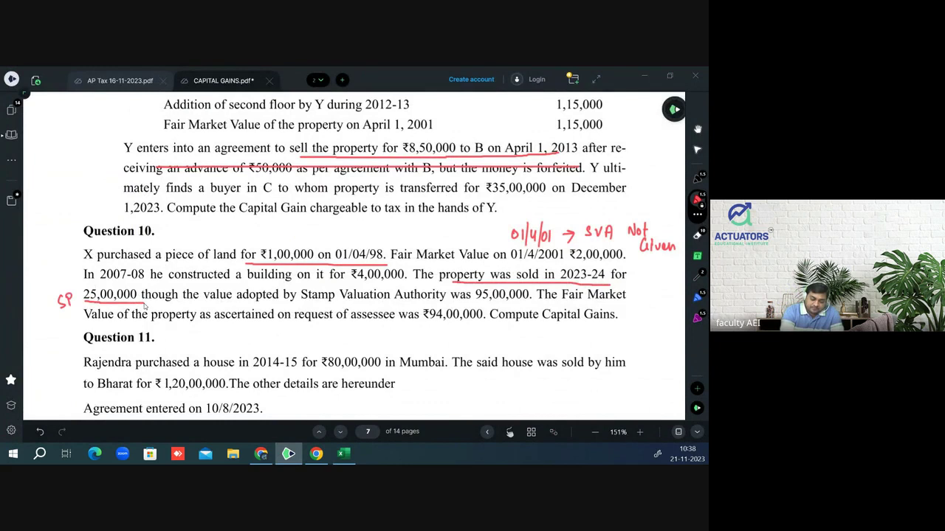
drag(301, 302, 529, 299)
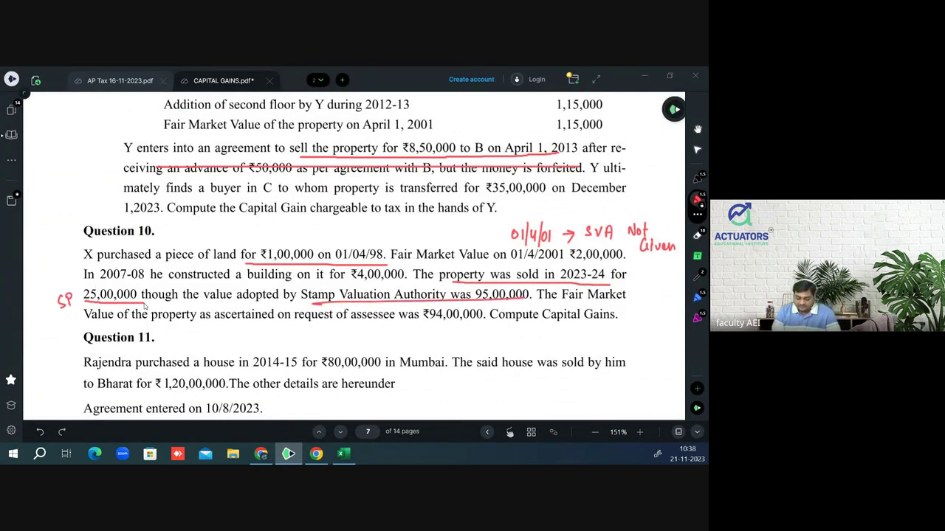
key(ctrl+z)
drag(304, 304, 530, 300)
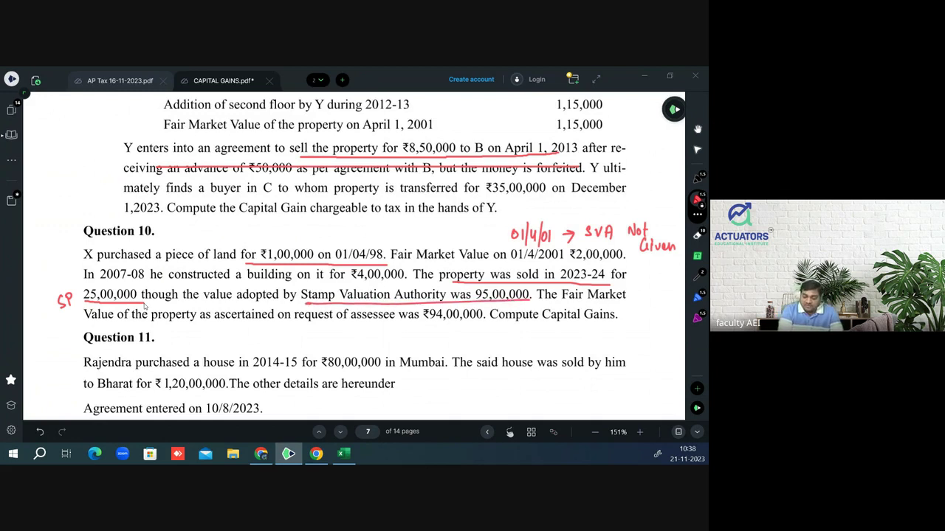
drag(237, 324, 483, 322)
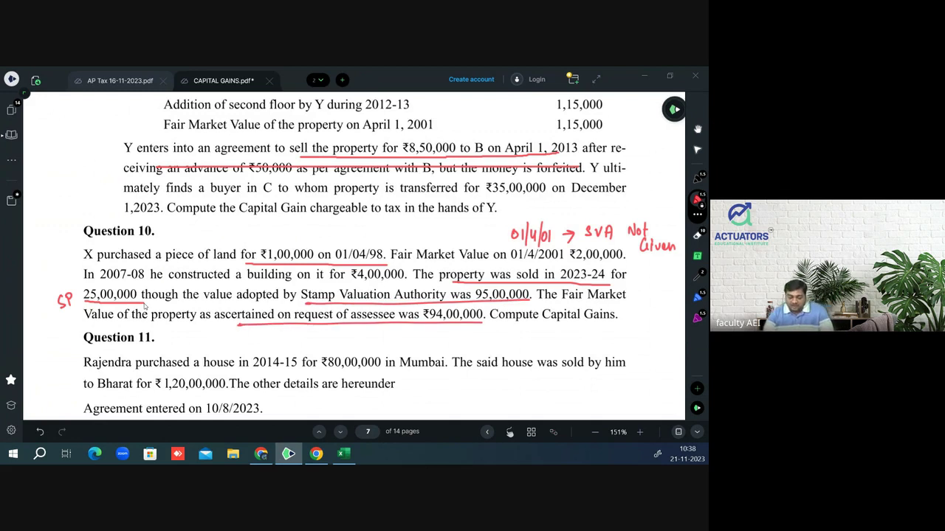
key(alt+Tab)
- Complete A71 as 'FVC = Rs. 9400000' and add a bold, underlined 'Computation of LTCG' heading in A73
text(Rs)
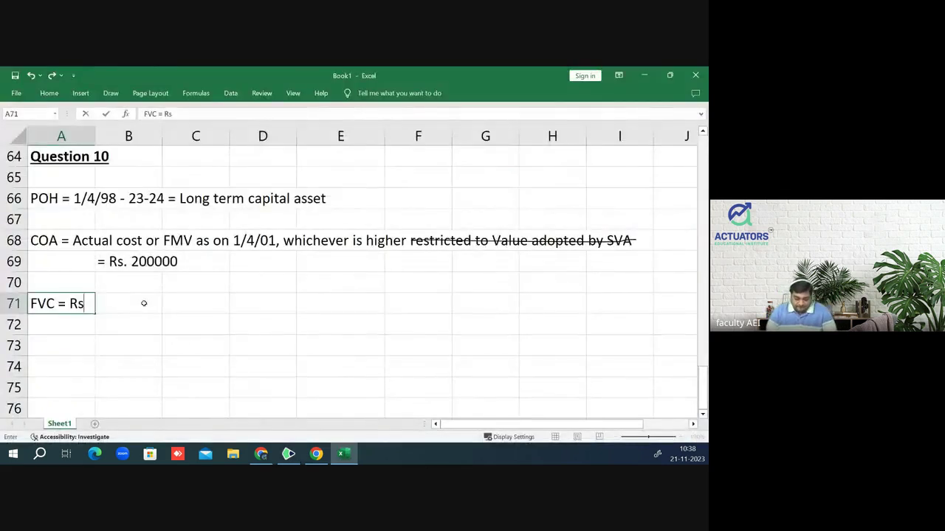
text(. 94000)
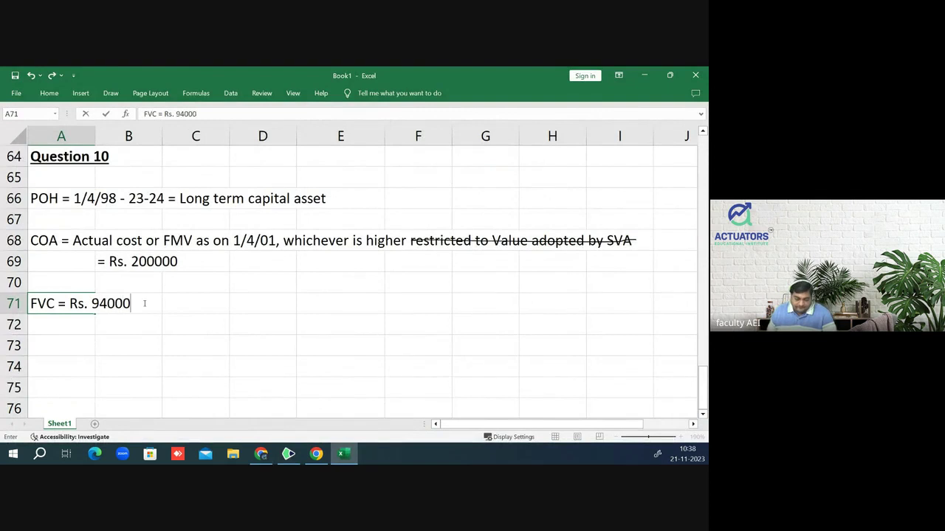
text(00)
key(Return)
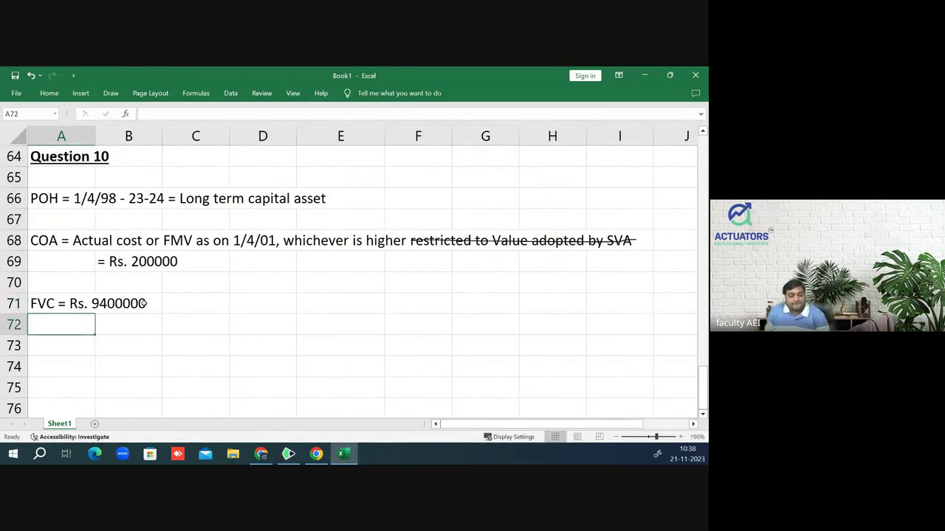
key(Return)
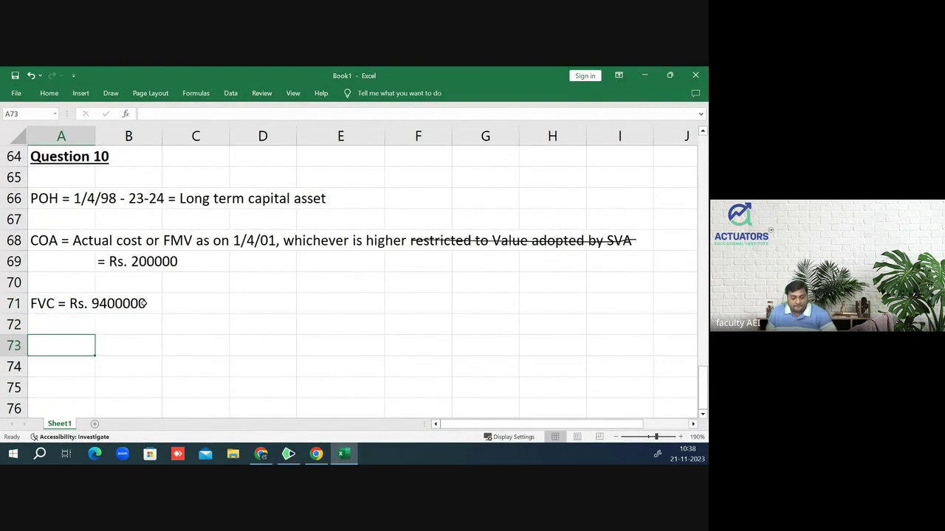
text(Computa)
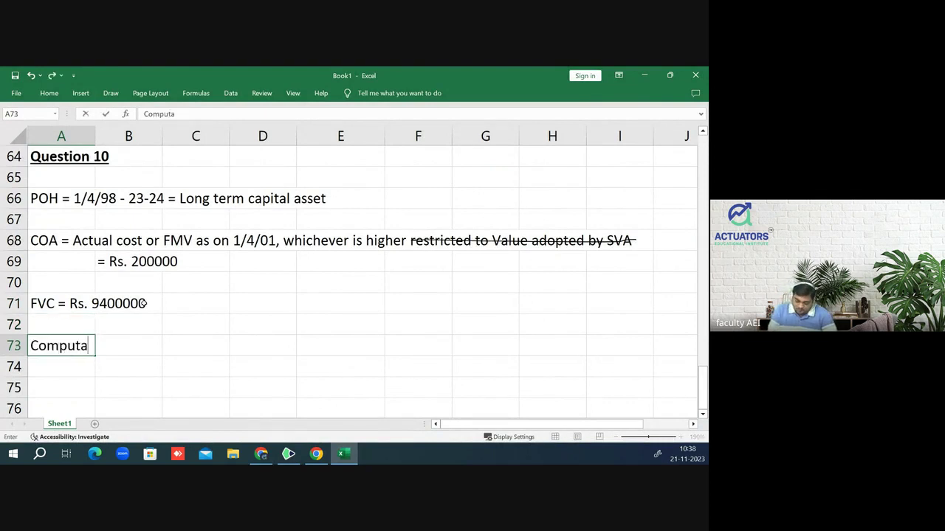
text(tion)
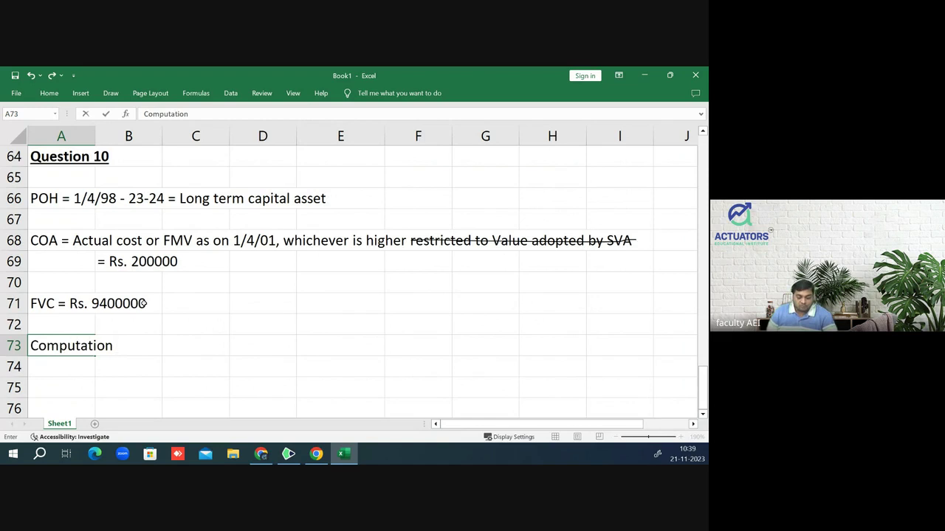
text(of L)
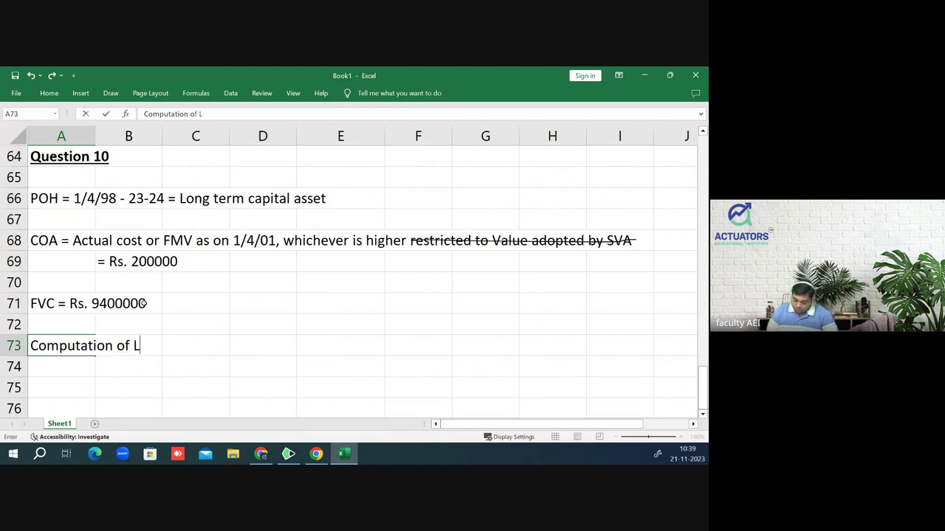
text(TCG)
key(Return)
key(Up)
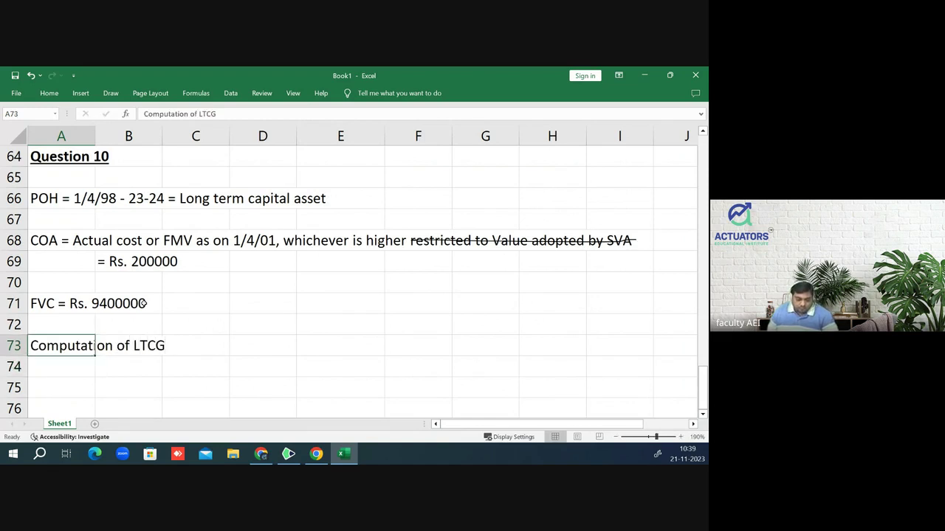
key(ctrl+b)
key(ctrl+u)
- Label A74 'FVC' and add a bold, underlined 'Amount Rs' column header in D73
key(Down)
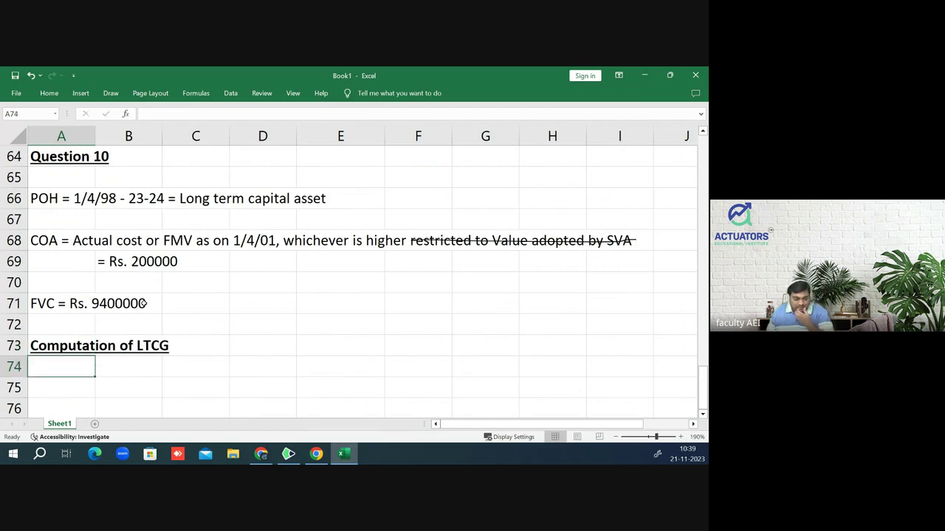
text(FVC)
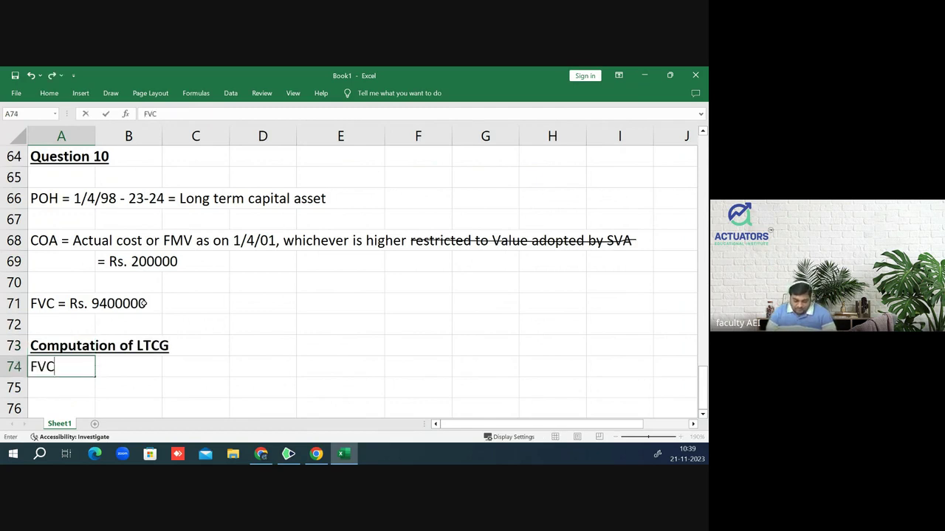
key(Right)
key(Right)
key(Right)
key(Up)
key(Left)
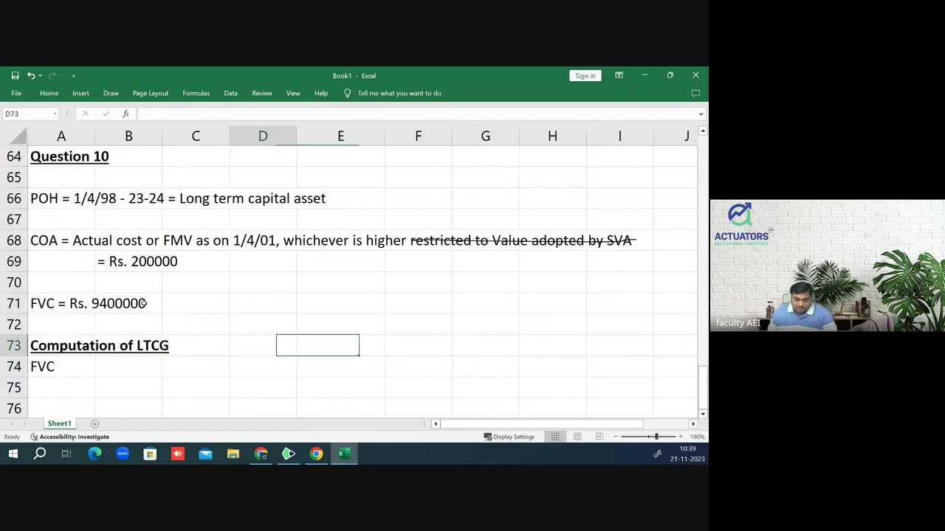
text(Amount )
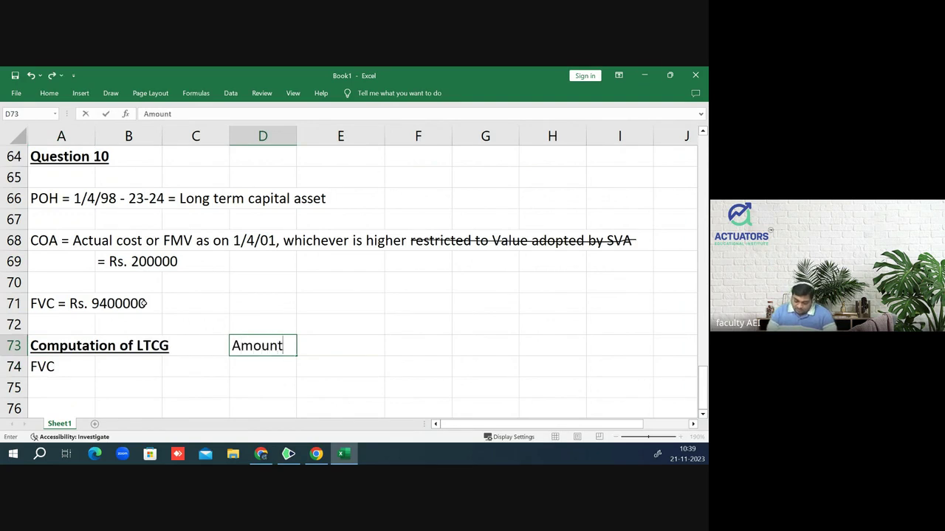
text(Rs.)
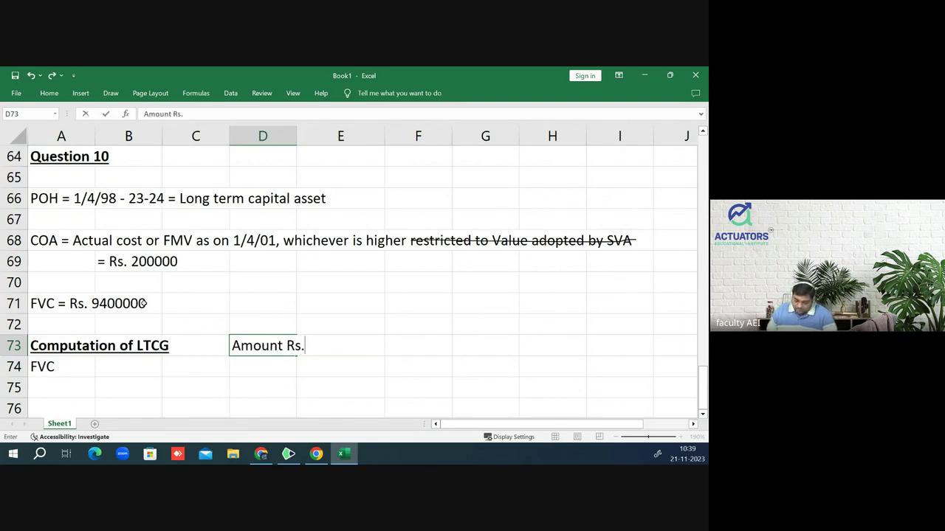
key(Return)
key(Up)
key(ctrl+b)
key(ctrl+u)
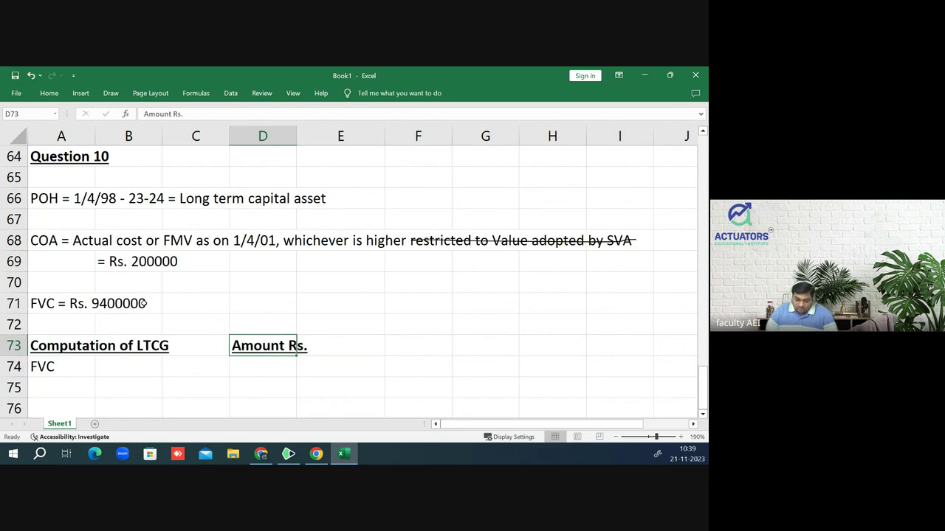
- Enter the FVC amount 9400000 in D74 and label A75 'Less: ICOA'
key(Down)
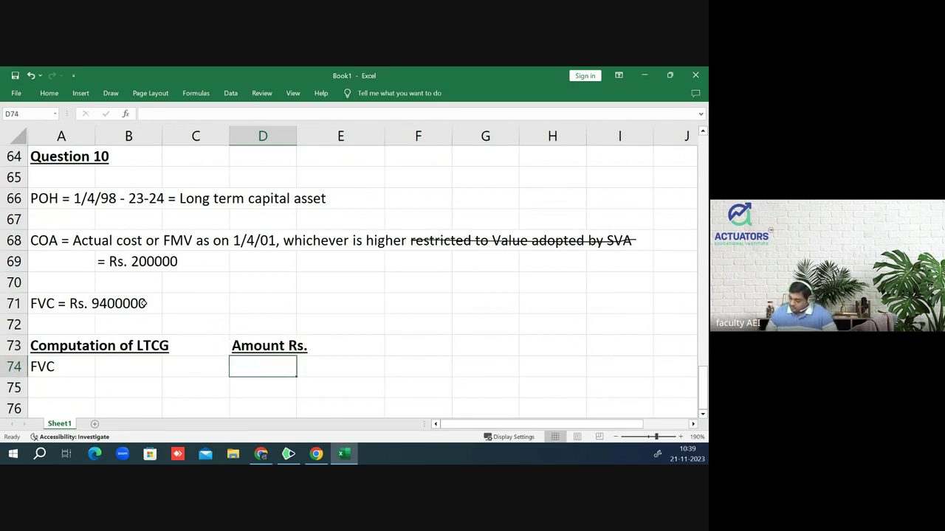
text(9400000)
key(Return)
key(Left)
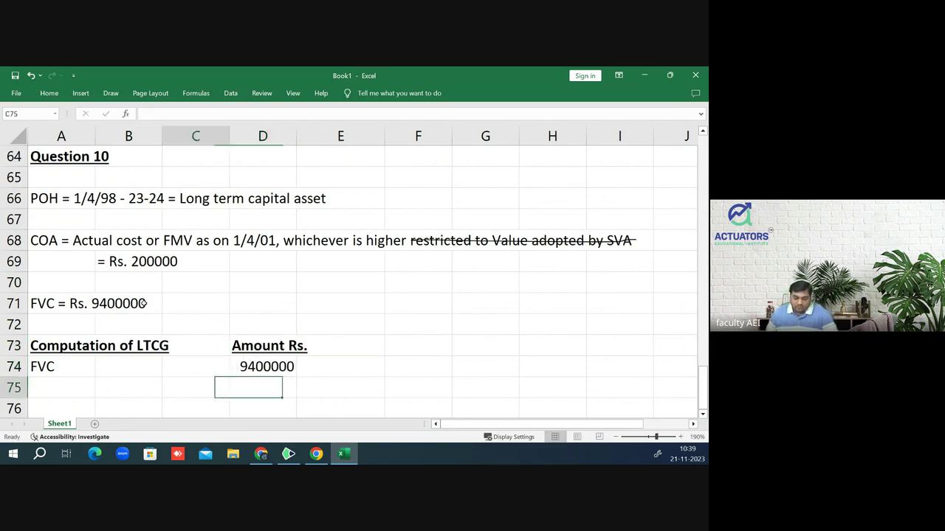
key(Left)
key(Left)
text(Less: )
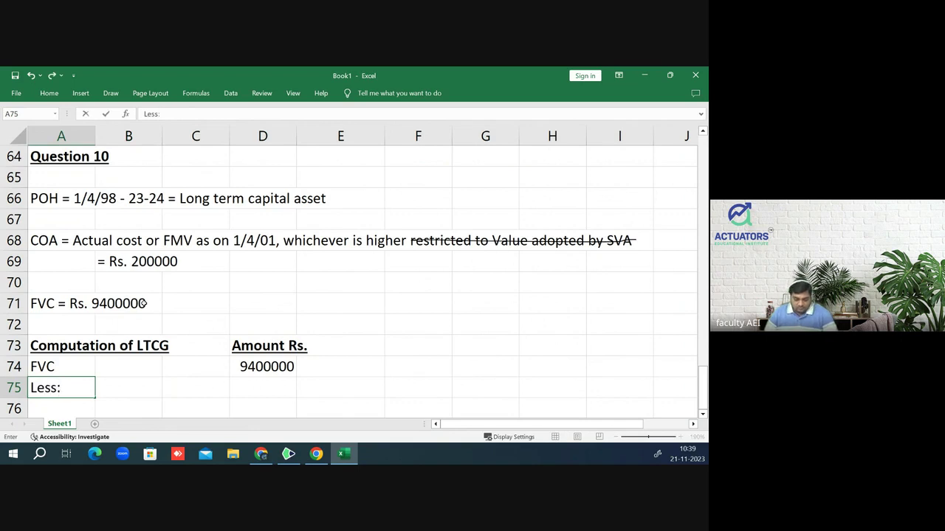
text(ICOA)
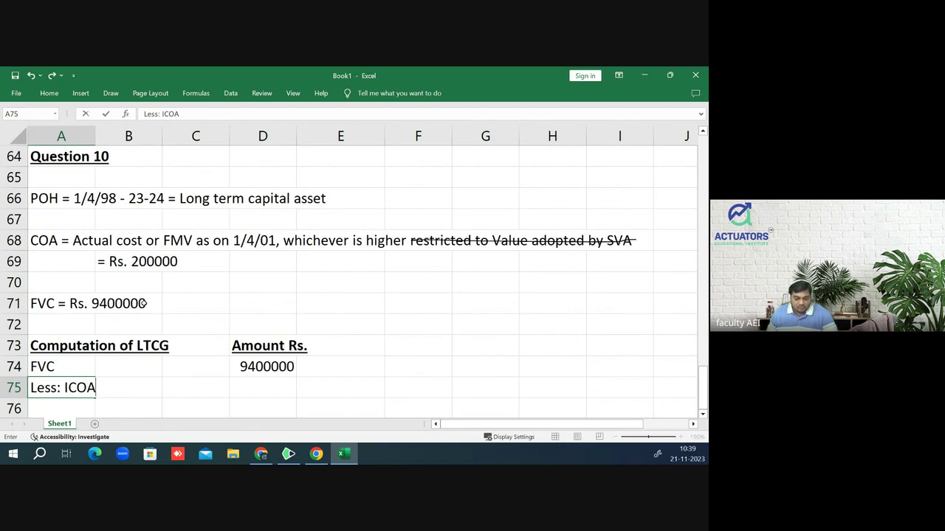
key(Return)
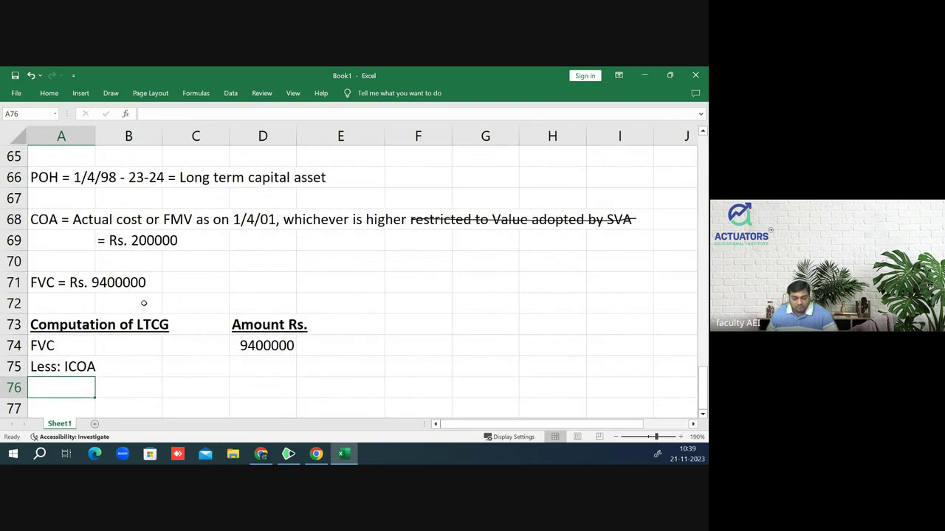
- Write the indexed cost working (200000*348/100) in A76
text((200)
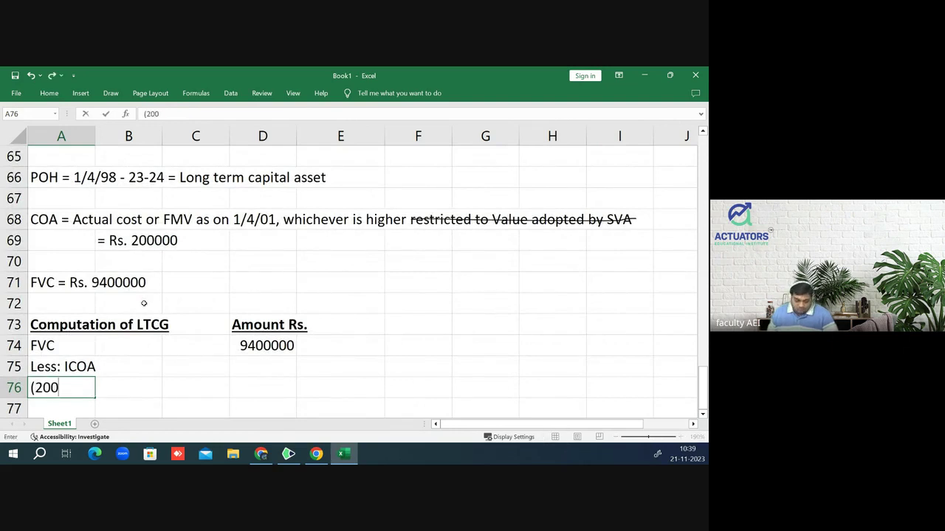
text(000*)
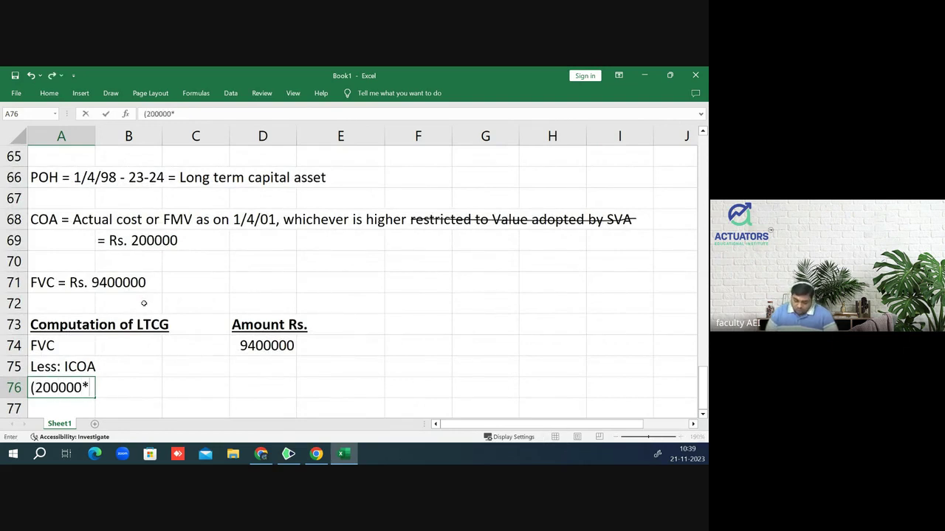
text(348/100)
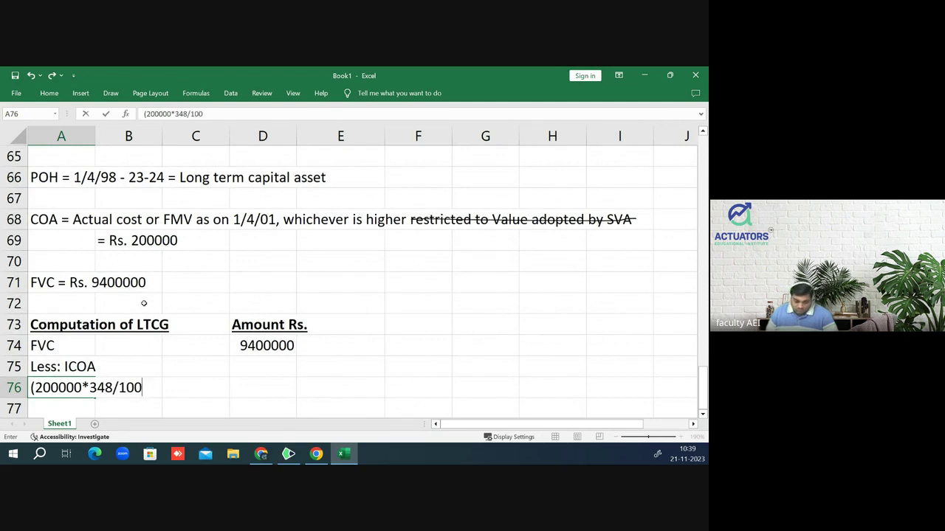
text())
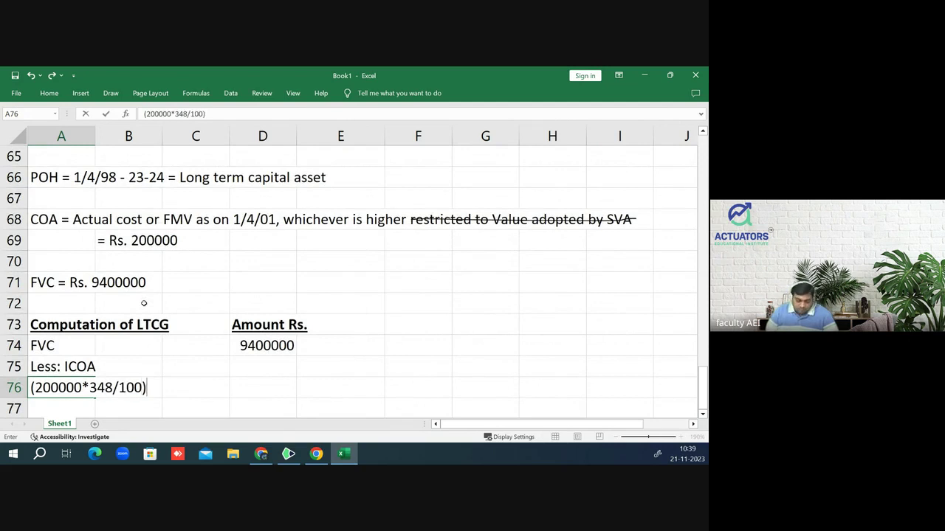
key(Return)
key(Up)
key(Right)
key(Right)
key(Right)
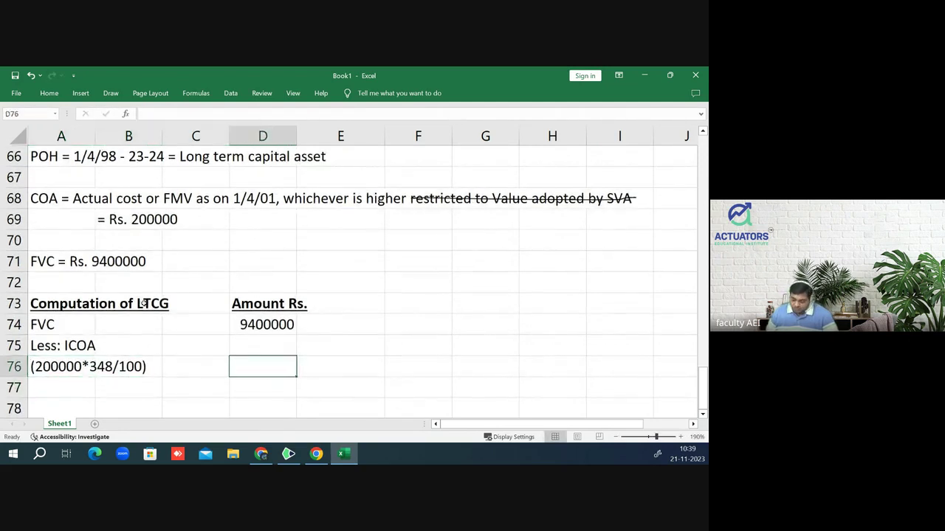
- Enter =-200000*348/100 in D76 (-696000) and the total =D74+D76 (8704000) in D77
text(=-20000)
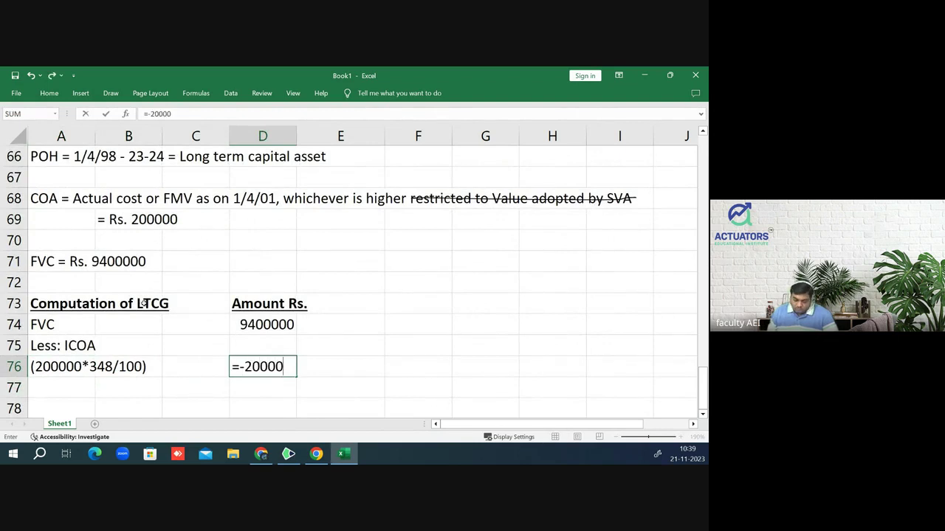
text(0*348)
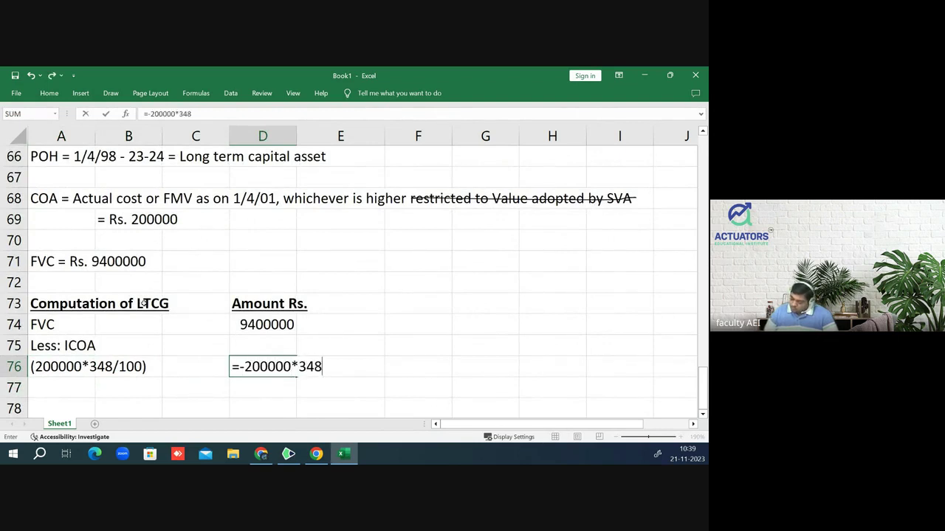
text(/100)
key(Return)
key(Up)
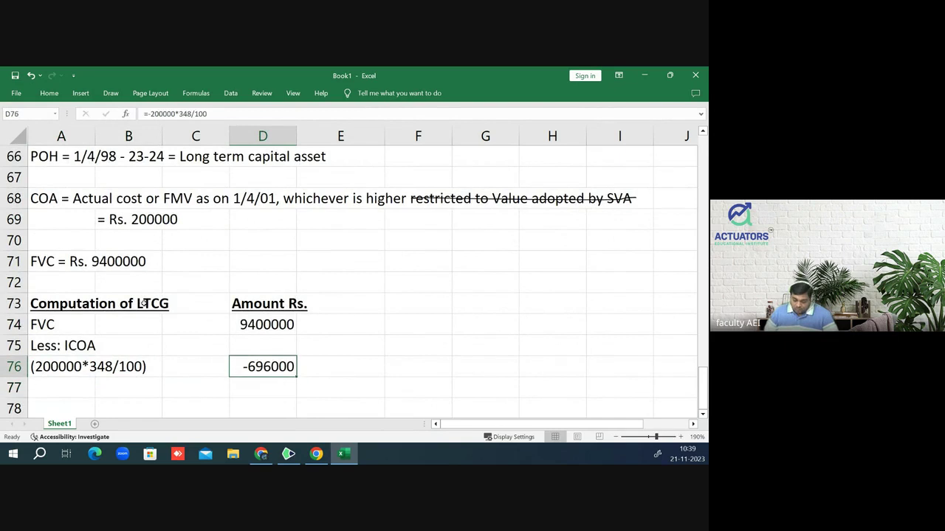
key(Down)
text(=)
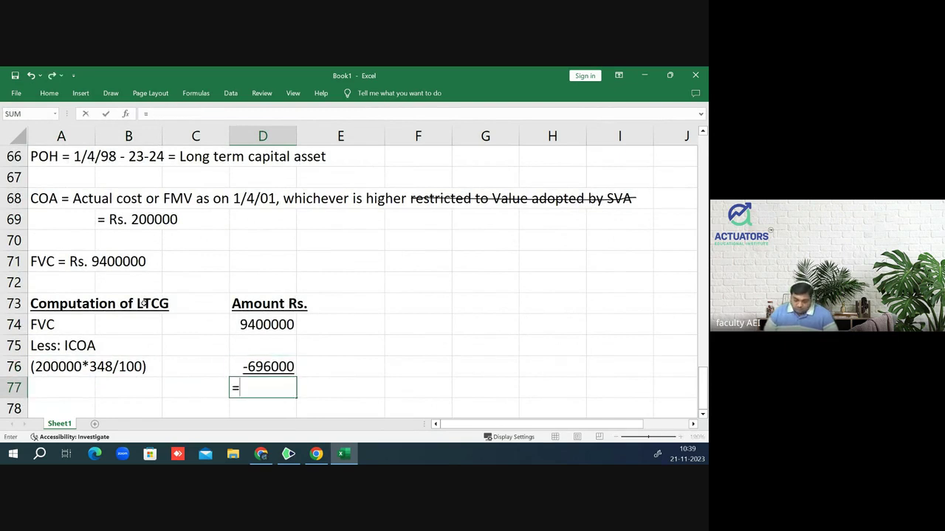
key(Up)
key(Up)
key(Up)
text(+)
key(Up)
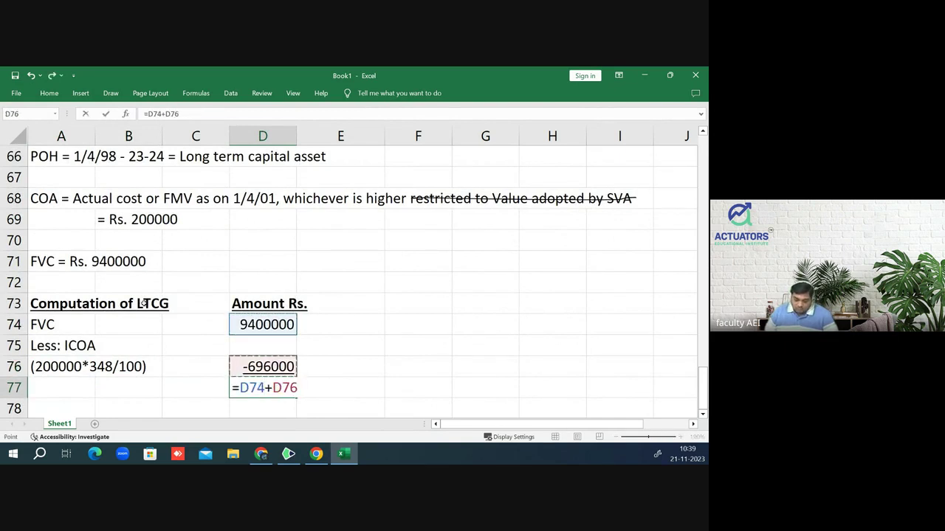
key(Return)
- Label row 77 'LTCG' and make the label and its 8704000 total bold and underlined
key(Up)
key(Left)
key(Left)
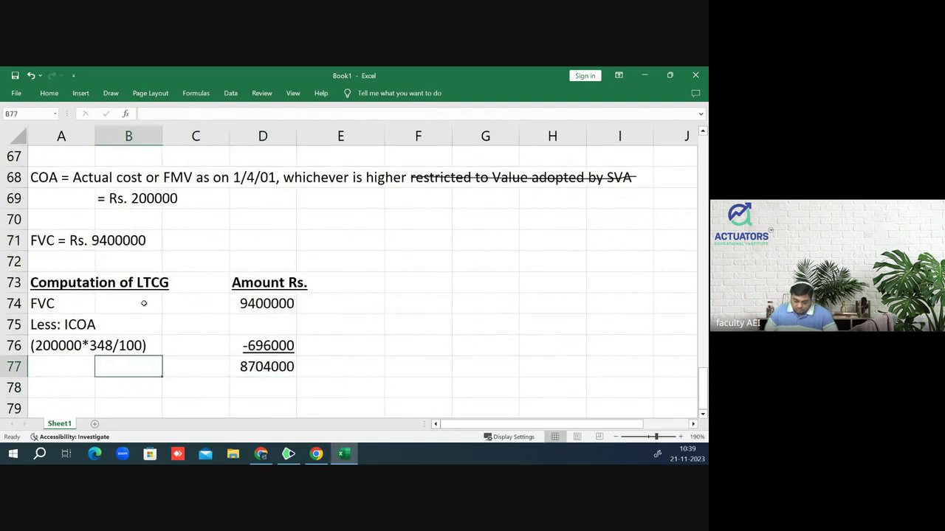
text(LTCG)
key(Return)
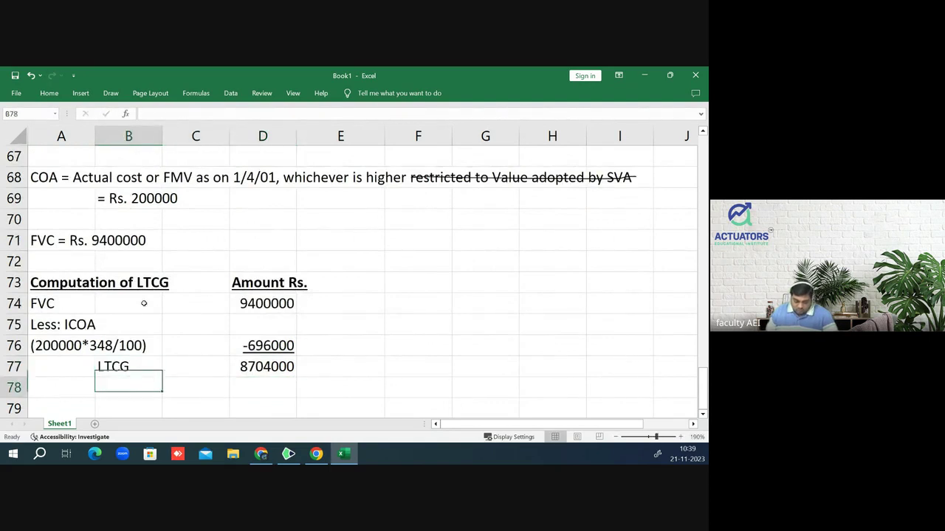
key(Up)
key(shift+Right)
key(shift+Right)
key(ctrl+b)
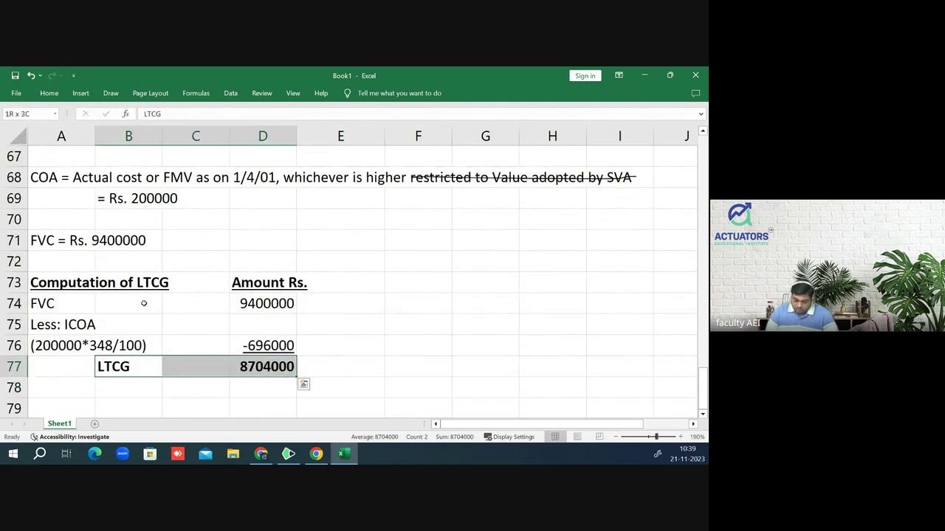
key(ctrl+u)
- Move the Question 10 heading down into A65
key(Up)
key(Up)
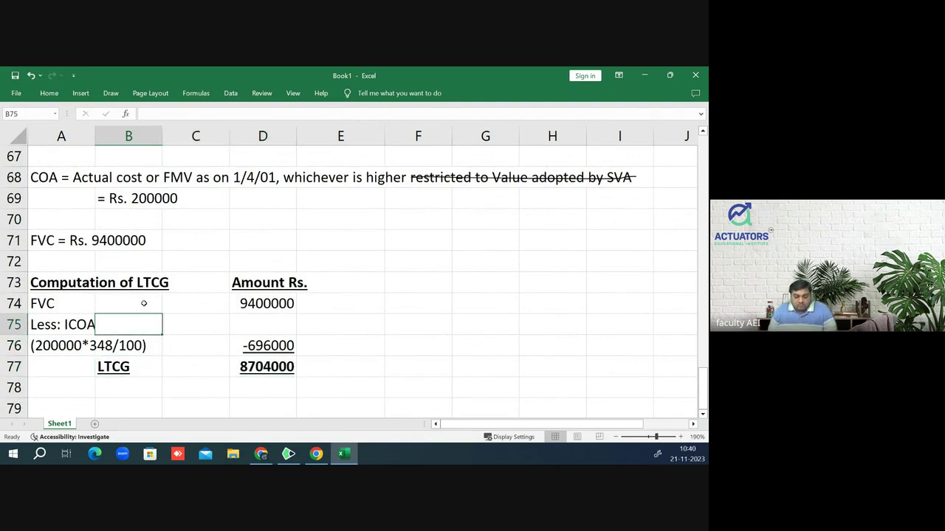
key(Up)
key(Up)
key(Up)
key(Up)
key(Up)
key(Up)
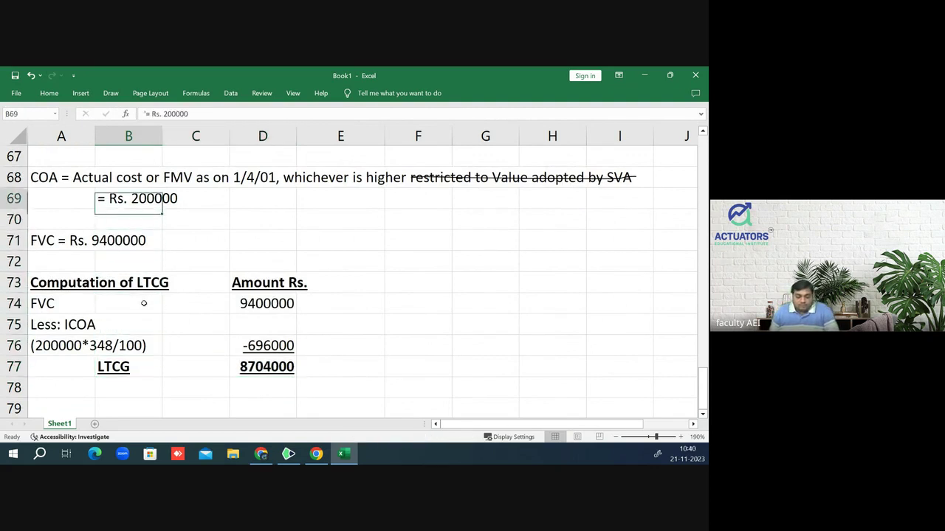
key(Up)
key(Up)
key(Up)
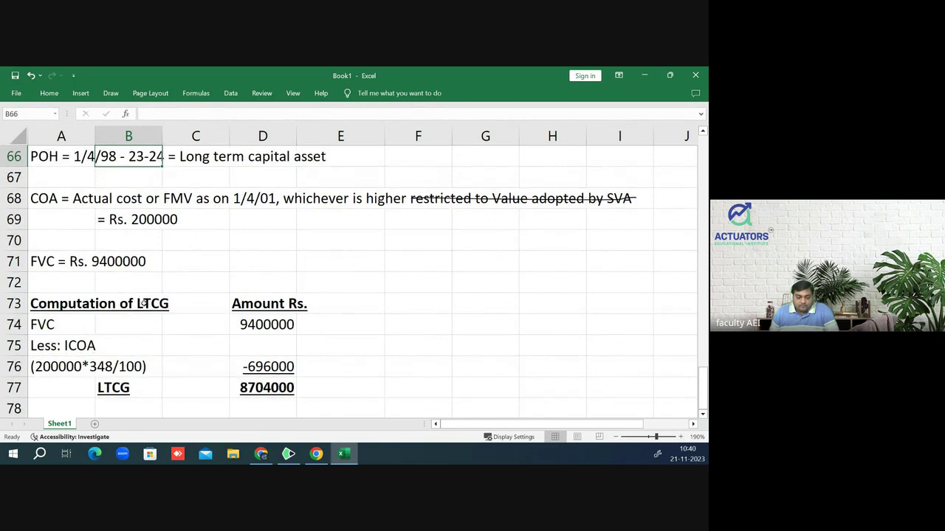
key(Up)
key(Up)
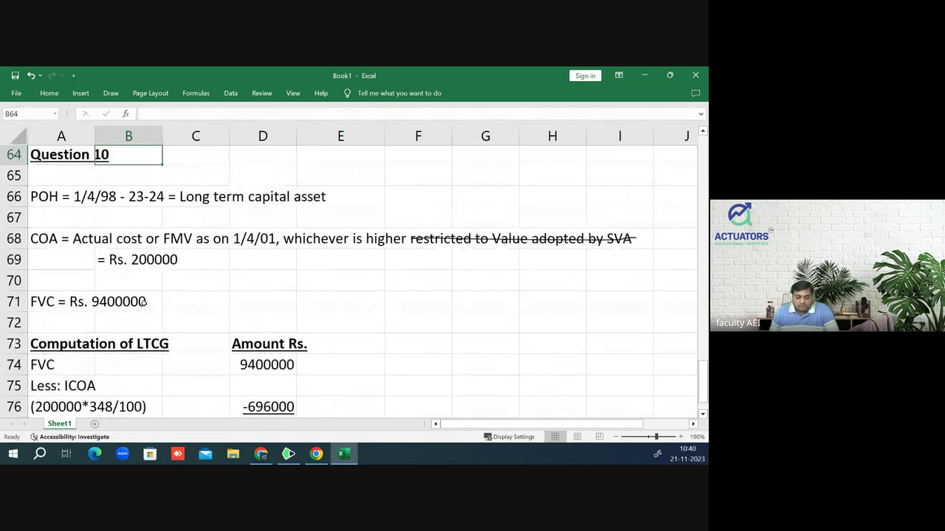
key(Left)
key(ctrl+c)
key(Down)
key(Return)
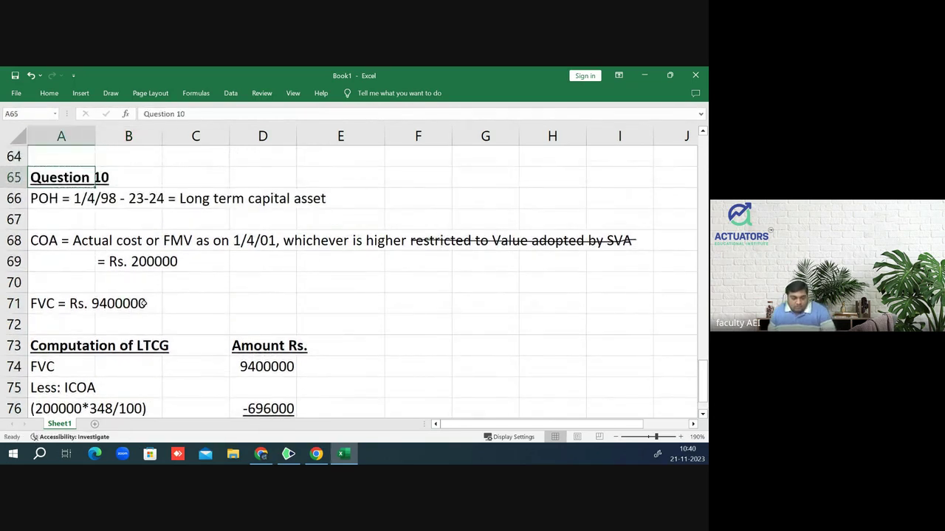
key(Down)
key(Down)
key(Down)
key(Down)
key(Down)
key(Down)
key(Down)
key(Down)
key(Down)
key(Down)
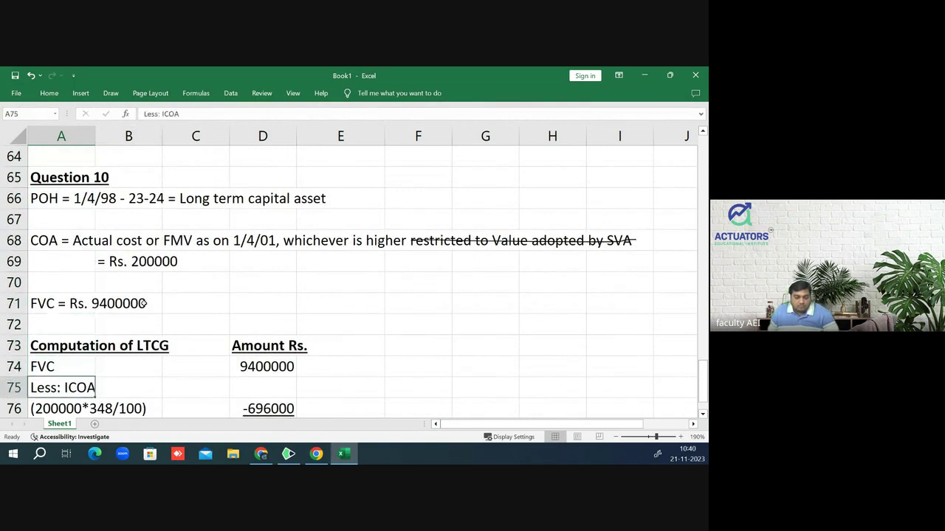
key(Down)
- Give the LTCG total 8704000 in D77 a yellow fill
key(Right)
key(Right)
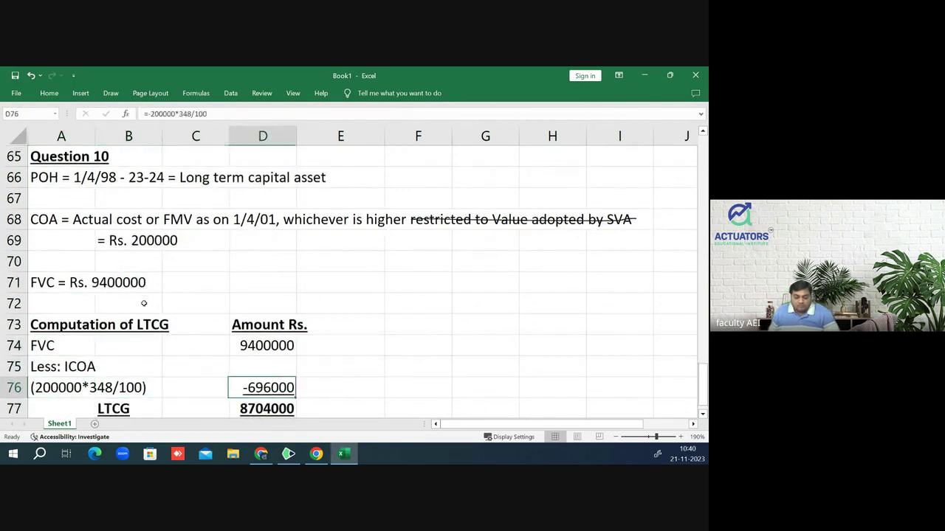
key(Down)
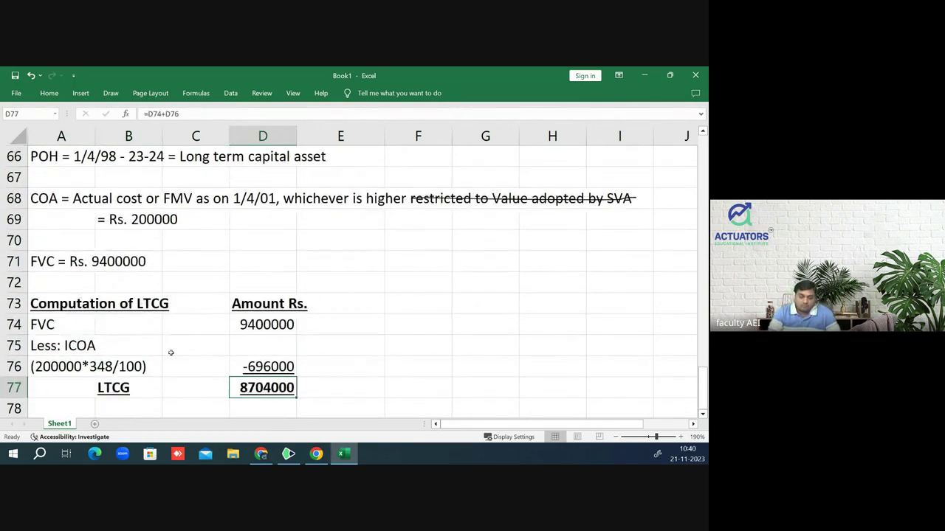
click(46, 94)
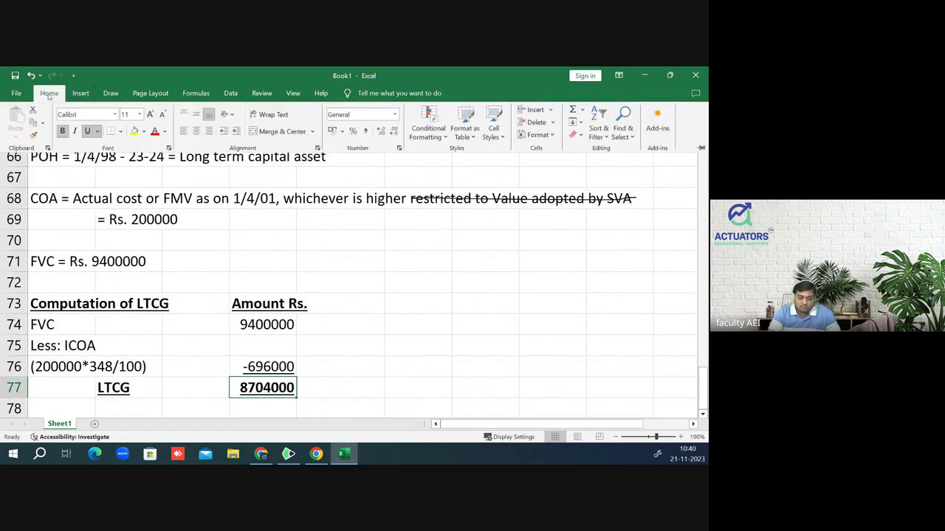
click(134, 131)
click(334, 290)
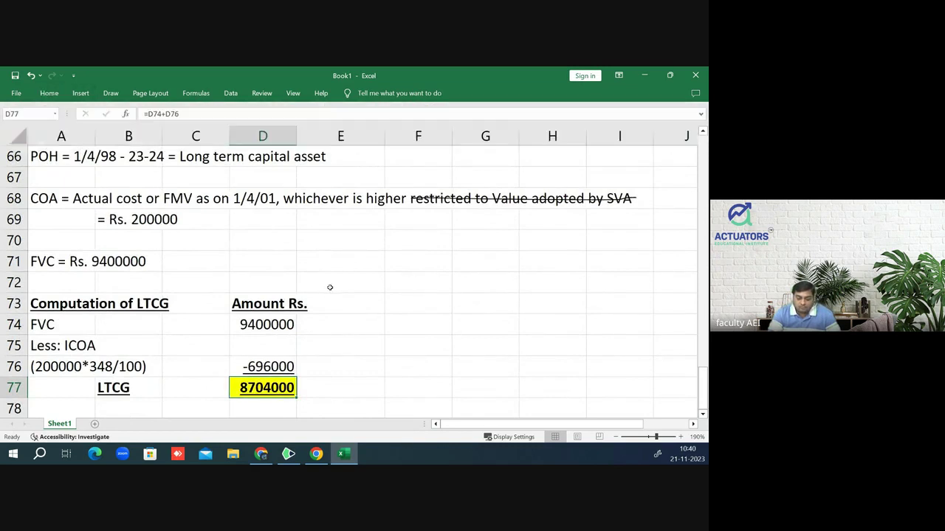
- Review the Question 10 heading and notes above the computation
scroll(330, 287, up, 1)
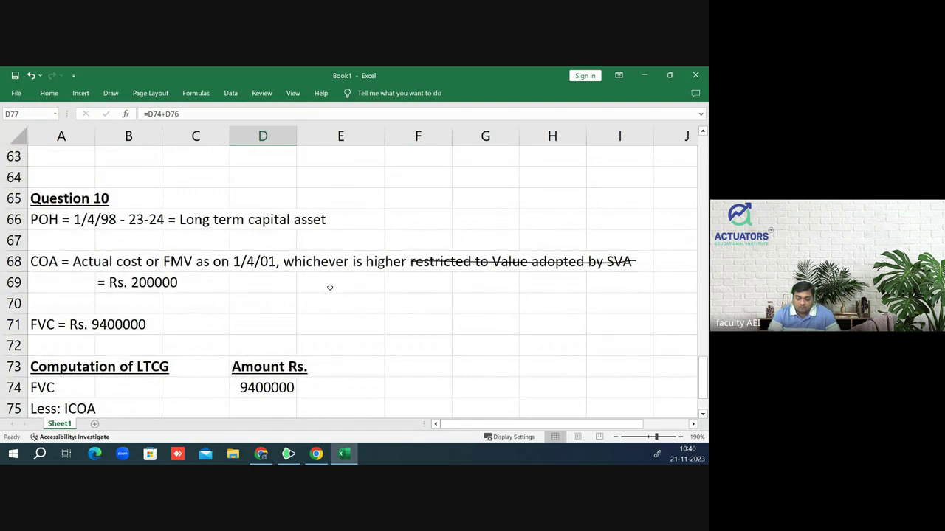
scroll(330, 287, down, 1)
click(240, 265)
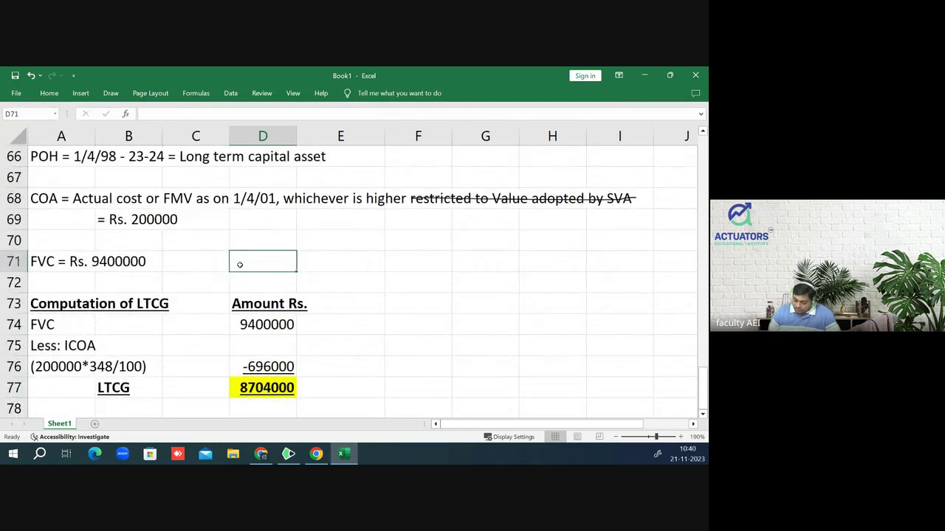
key(Up)
key(Up)
key(Up)
key(Up)
key(Up)
key(Up)
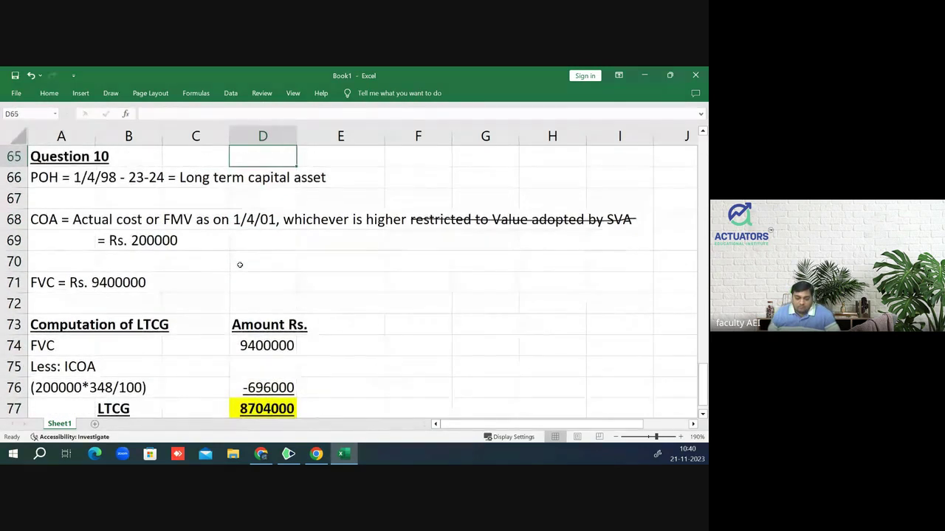
key(Left)
key(Left)
key(Left)
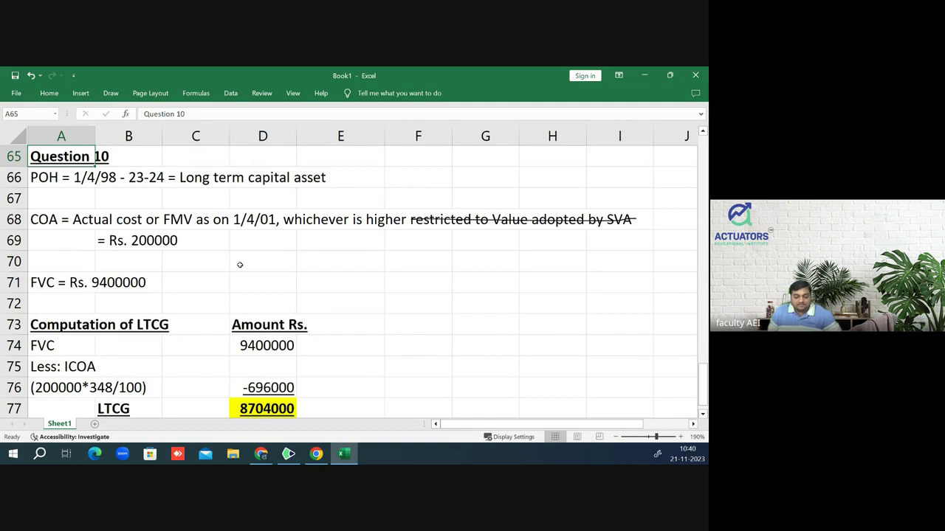
key(Down)
key(Down)
key(Down)
key(Down)
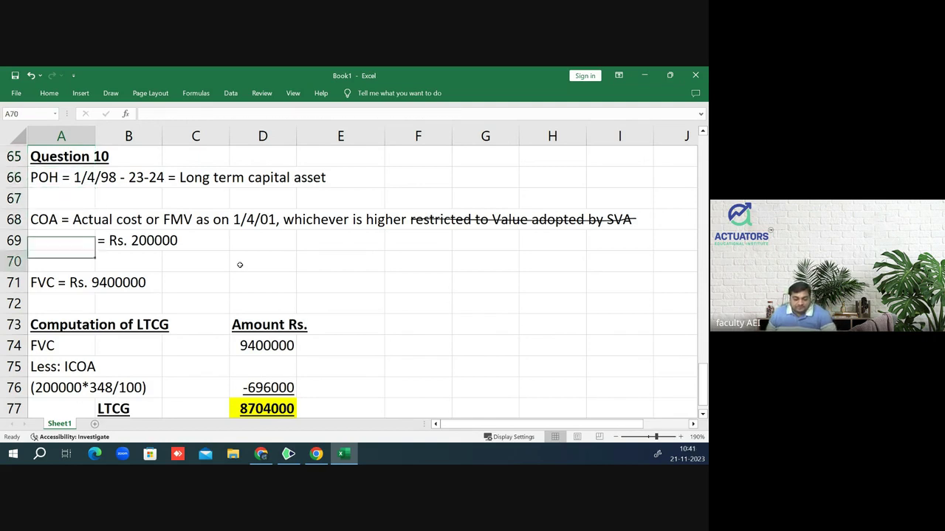
key(Down)
key(Down)
key(Down)
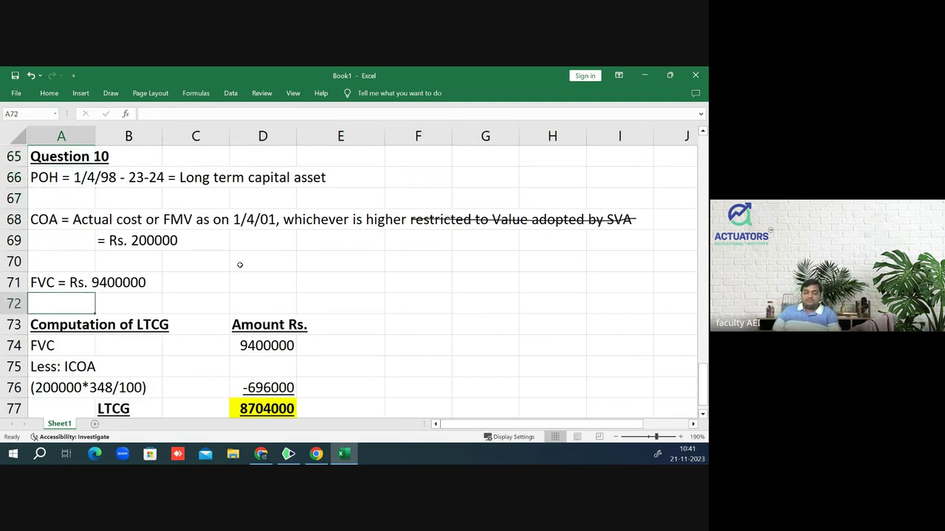
key(Up)
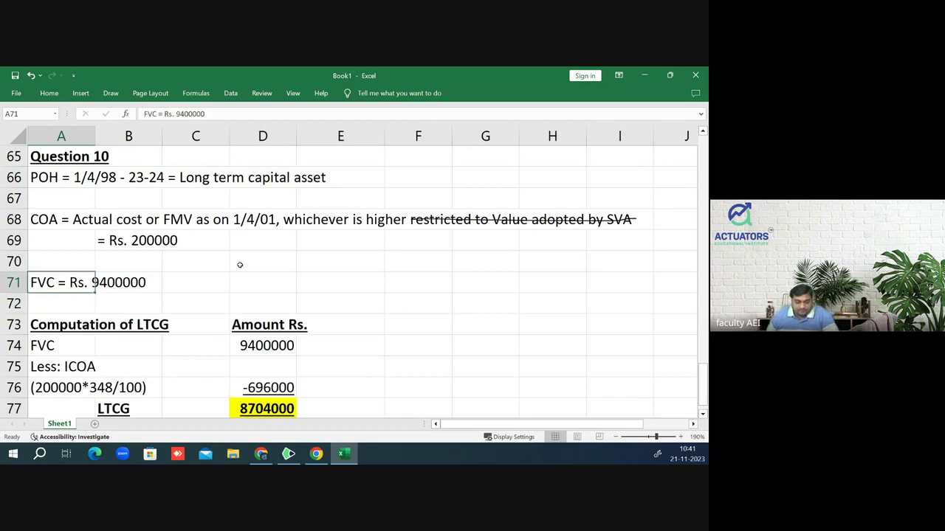
key(Right)
key(Right)
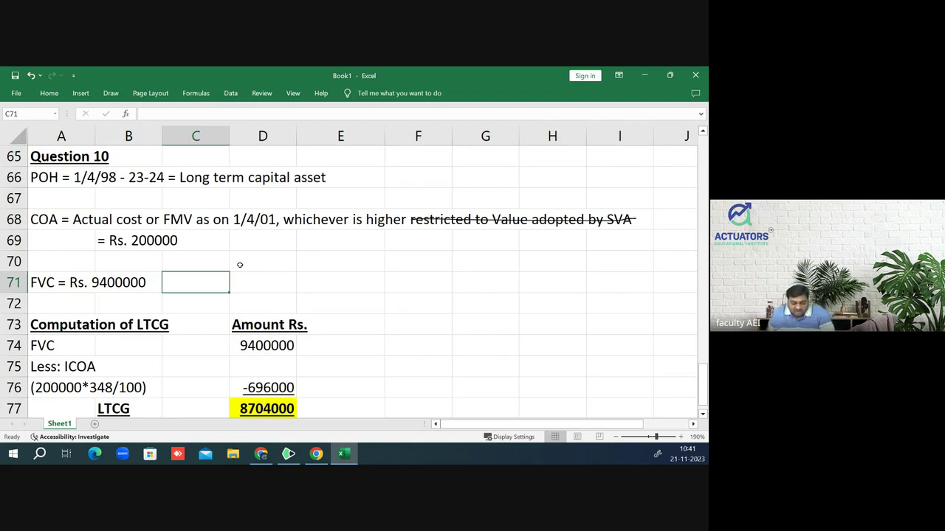
- Scroll CAPITAL GAINS.pdf to the page 7 question on the Mumbai house sale
key(alt+Tab)
scroll(509, 433, down, 1)
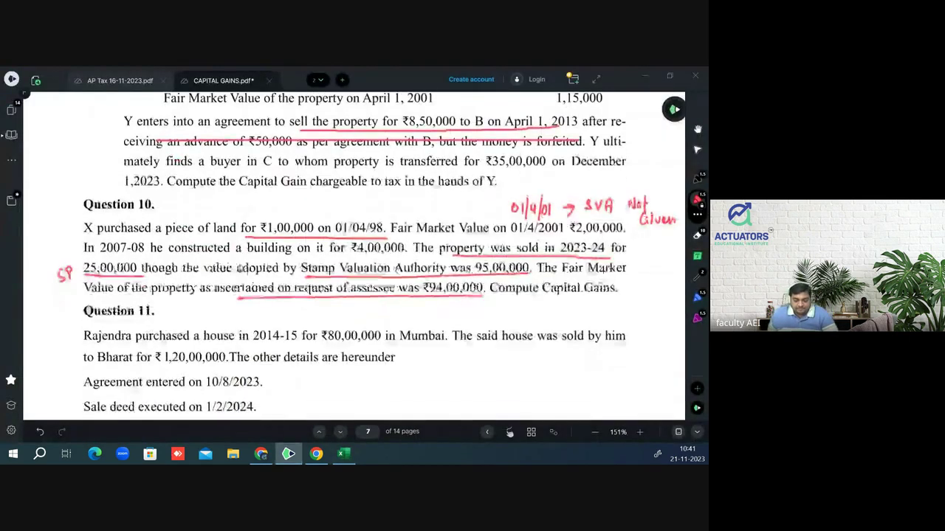
scroll(240, 268, down, 1)
scroll(240, 268, down, 5)
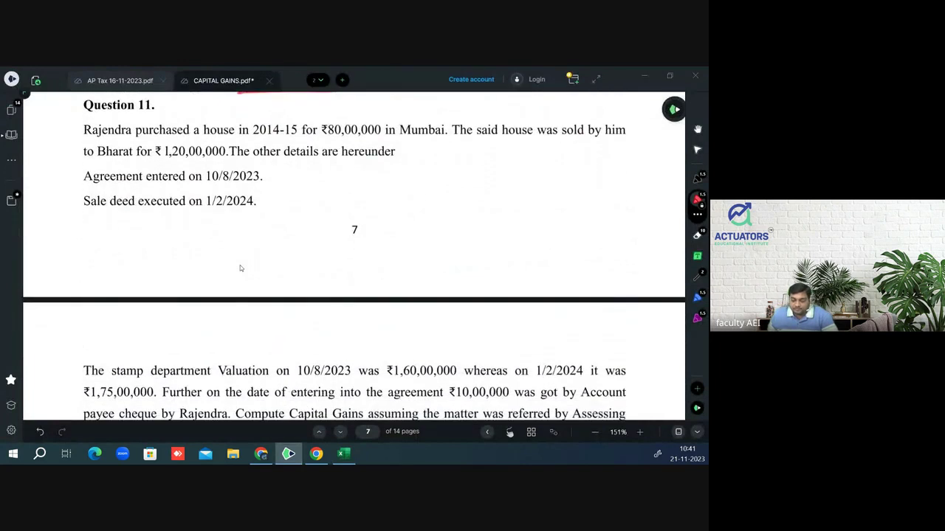
scroll(240, 268, down, 2)
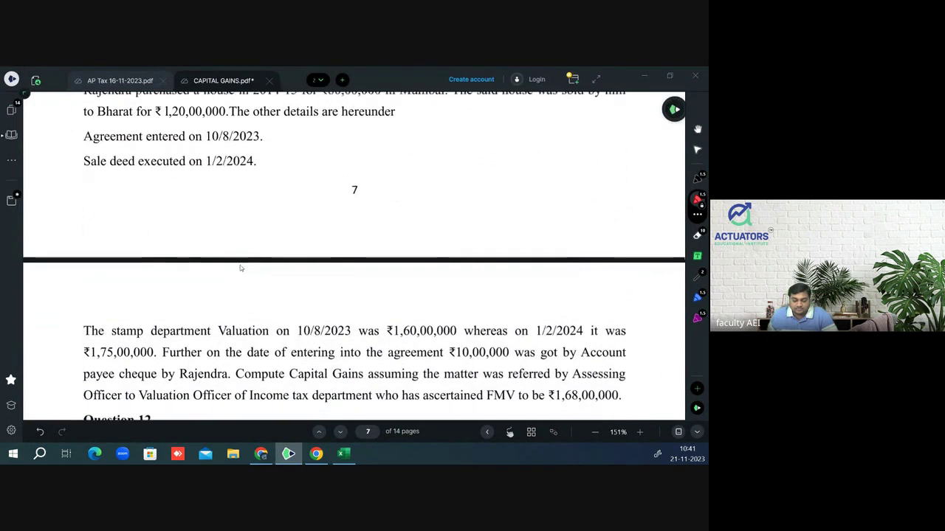
scroll(240, 268, up, 2)
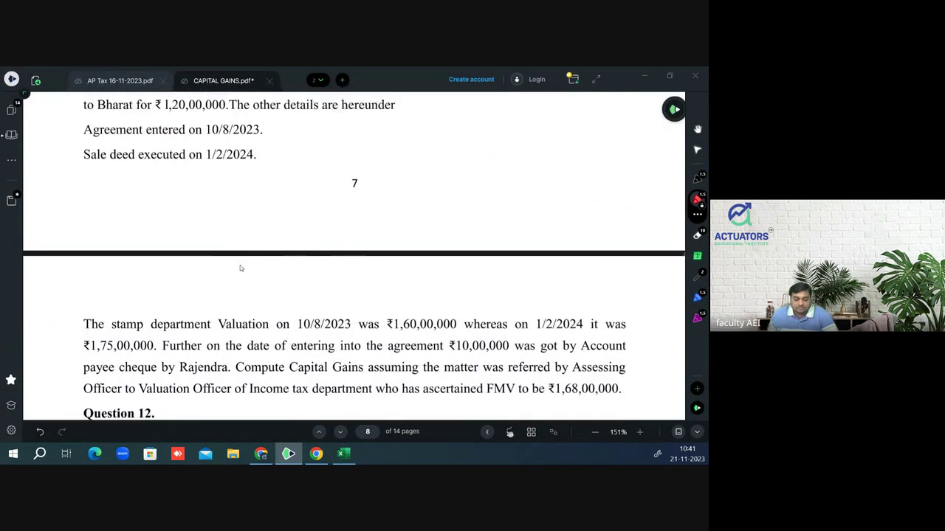
scroll(240, 268, up, 1)
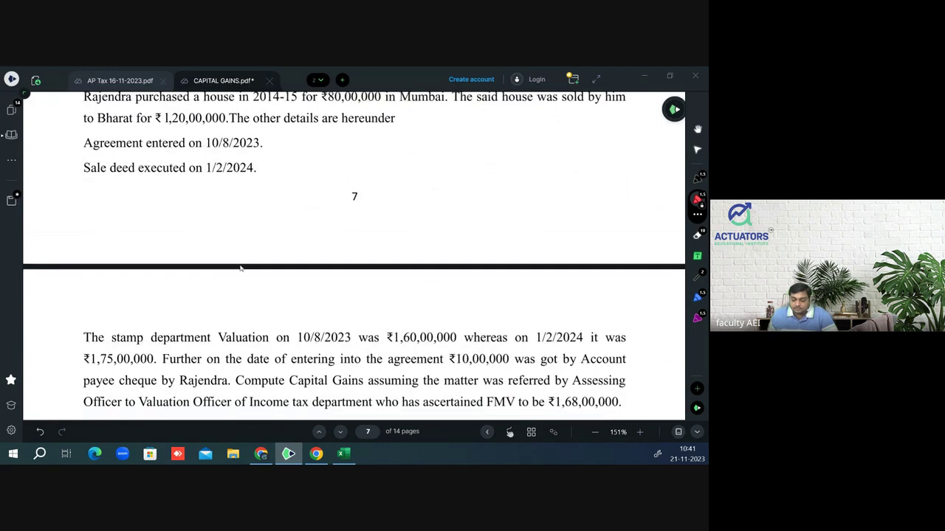
scroll(240, 268, down, 1)
scroll(240, 268, up, 1)
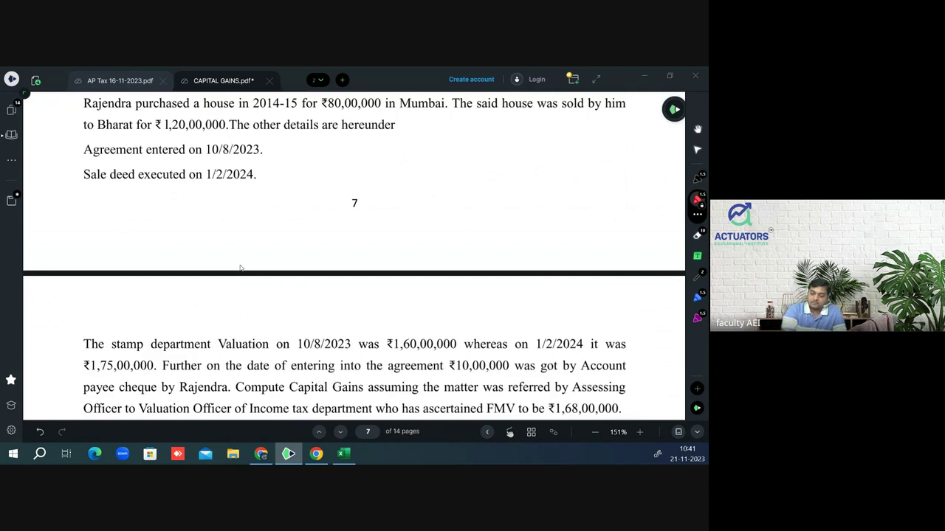
- Underline the purchase year and cost and the ₹1,20,00,000 sale price, marking it SP
drag(237, 112, 402, 111)
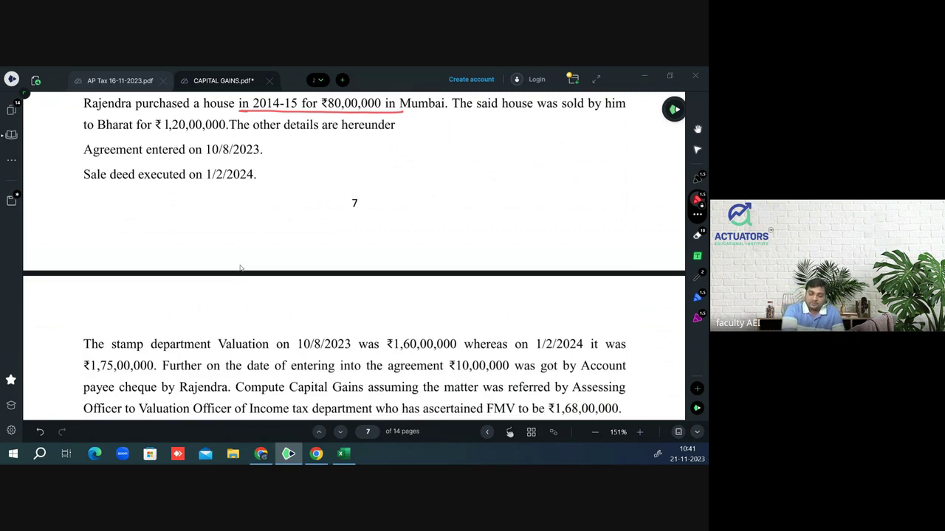
drag(137, 133, 244, 134)
mouse_move(60, 130)
mouse_down()
mouse_move(53, 142)
mouse_move(62, 132)
mouse_up()
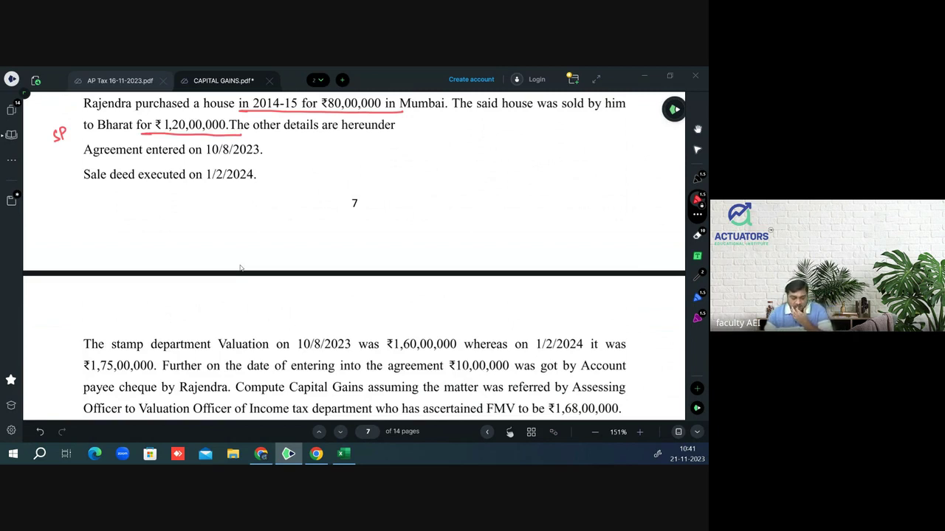
- Handwrite the note POH "2014-15" – "2023-24" beside the sale price
drag(455, 133, 457, 142)
drag(466, 136, 473, 146)
mouse_move(477, 133)
mouse_down()
mouse_move(478, 146)
mouse_move(483, 139)
mouse_up()
drag(488, 138, 531, 144)
drag(539, 133, 544, 140)
drag(545, 139, 557, 143)
drag(562, 134, 564, 143)
drag(563, 132, 569, 132)
drag(502, 122, 508, 130)
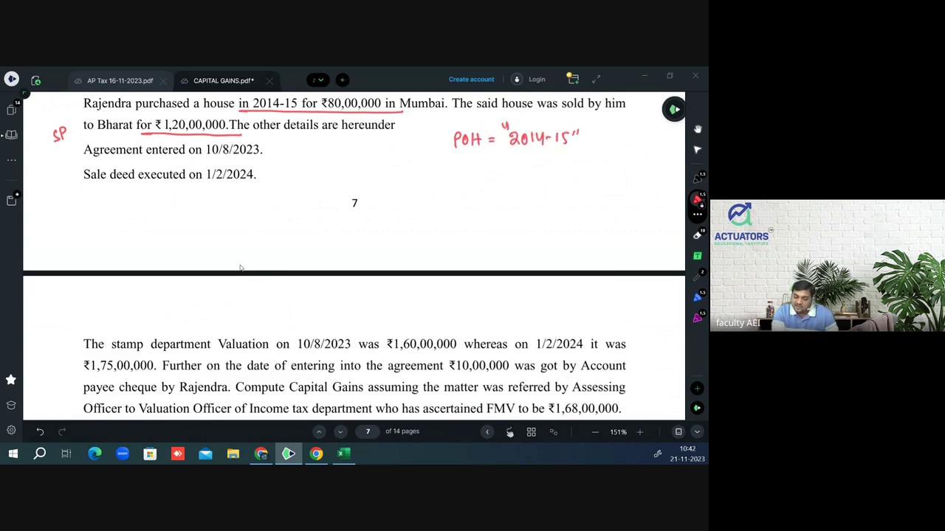
drag(615, 134, 628, 143)
mouse_move(634, 133)
mouse_down()
mouse_move(641, 142)
mouse_move(656, 136)
mouse_up()
key(ctrl+z)
key(ctrl+z)
drag(659, 134, 670, 144)
scroll(239, 268, up, 10)
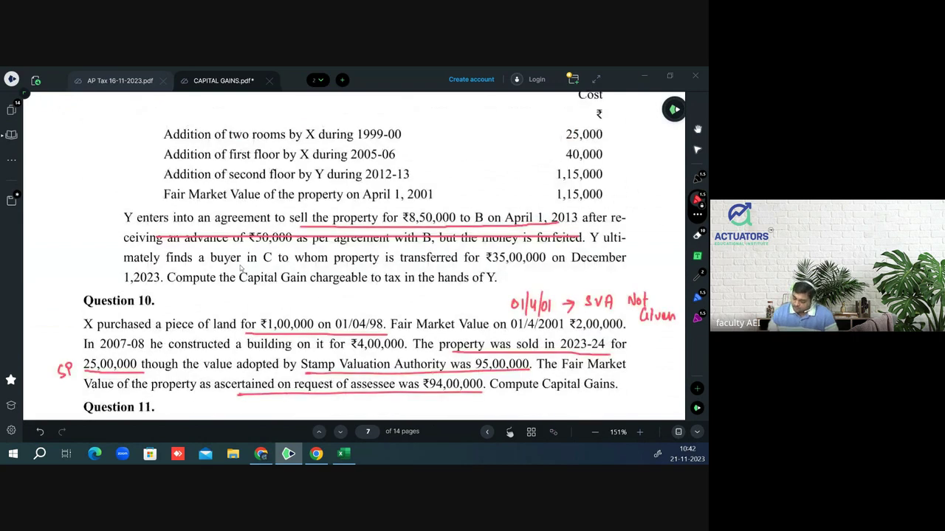
scroll(240, 269, down, 10)
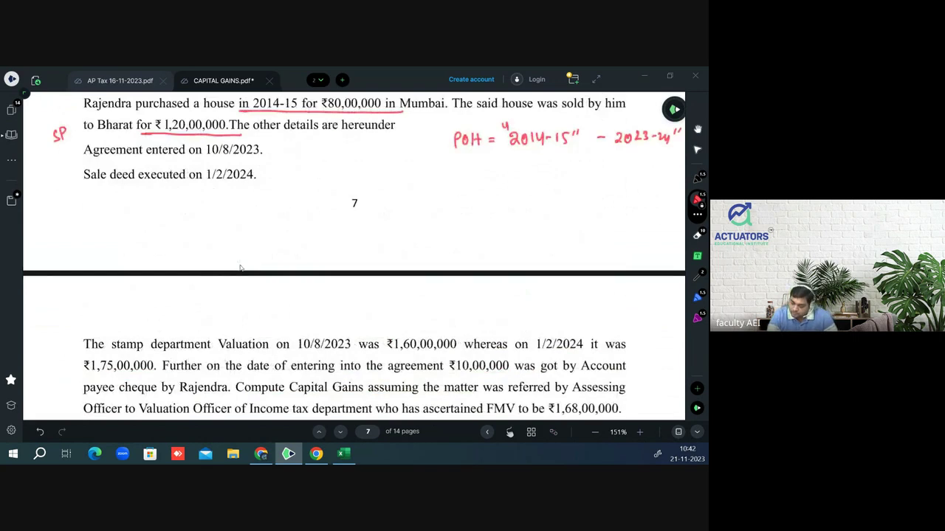
drag(613, 121, 611, 130)
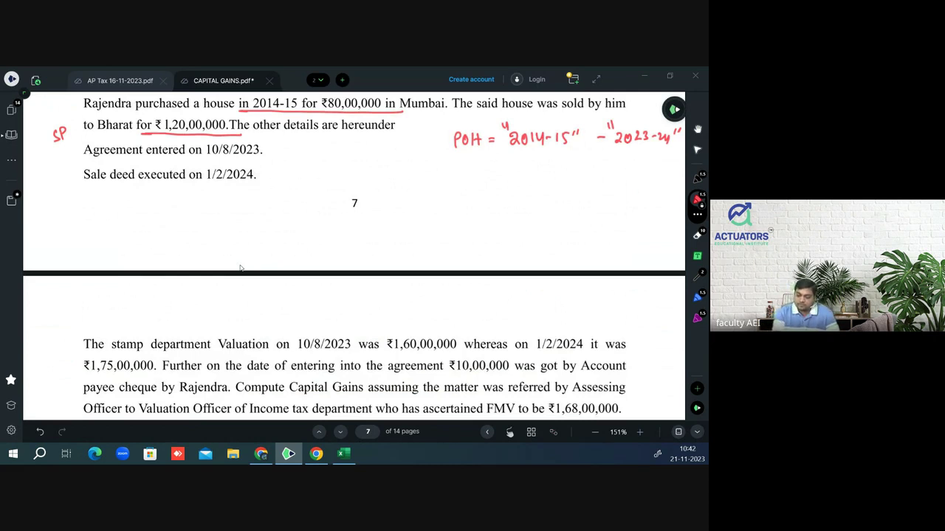
- Write '= Long term Capital Asset' below the POH note
drag(486, 165, 495, 165)
drag(487, 169, 512, 175)
mouse_move(516, 168)
mouse_down()
mouse_move(526, 187)
mouse_move(556, 168)
mouse_move(585, 176)
mouse_up()
drag(584, 168, 596, 174)
mouse_move(595, 165)
mouse_down()
mouse_move(595, 183)
mouse_move(608, 174)
mouse_up()
drag(612, 167, 643, 168)
drag(640, 163, 659, 174)
drag(654, 163, 664, 161)
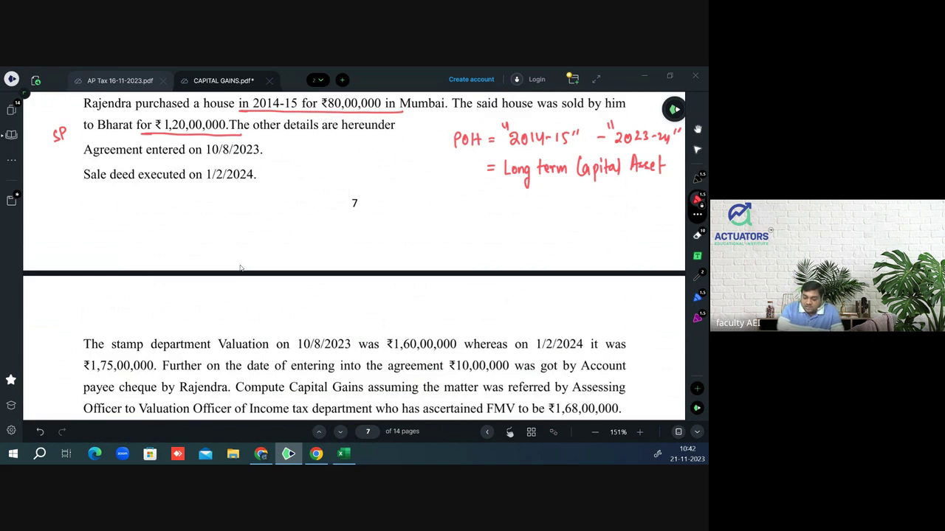
- Tick the 10/8/2023 and 1/2/2024 dates, underline the cheque advance sentence, and cross out the deed date
drag(256, 156, 270, 149)
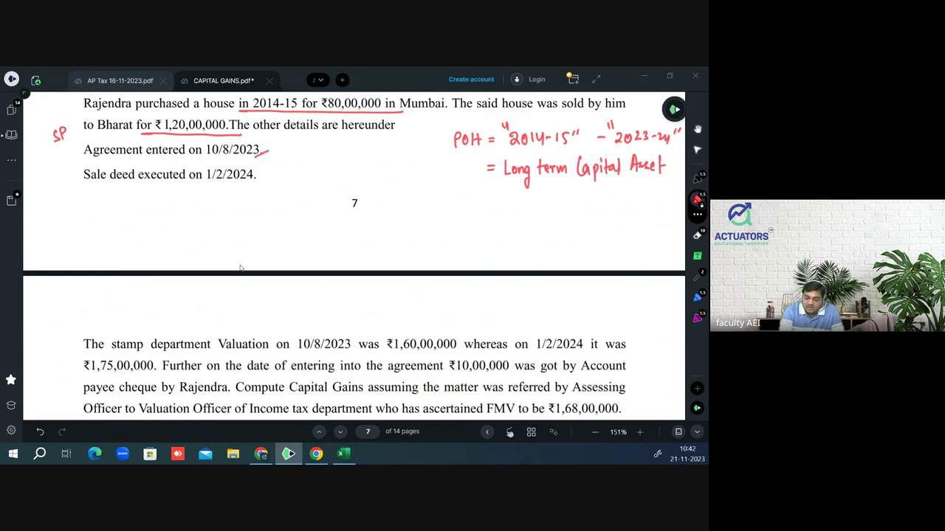
drag(248, 186, 264, 172)
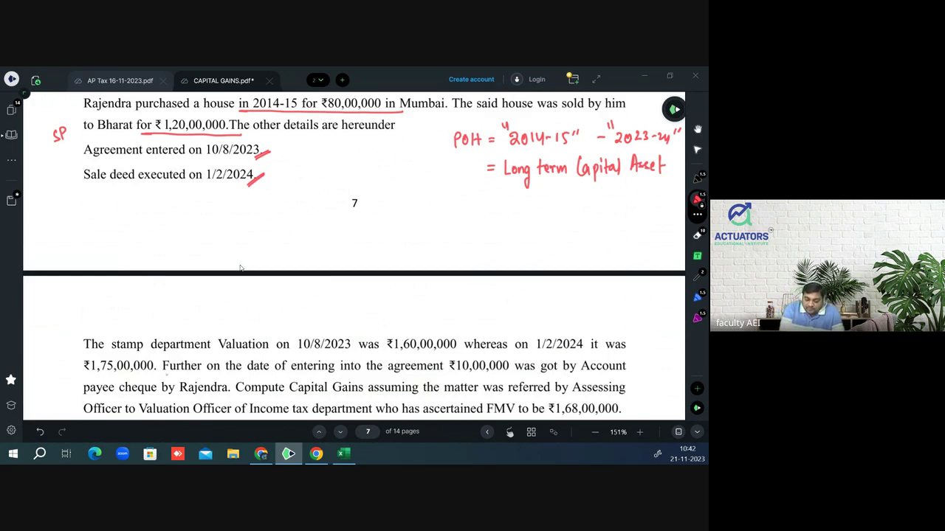
drag(162, 373, 645, 375)
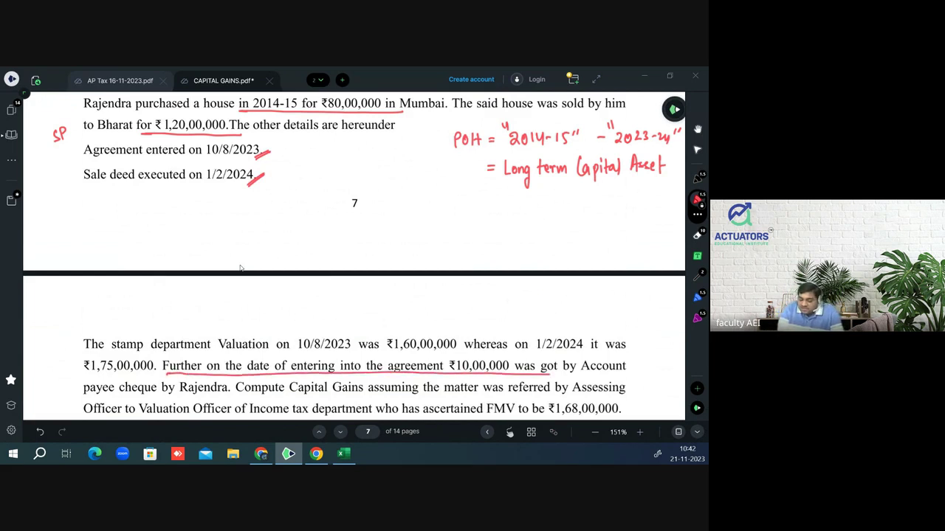
drag(86, 396, 233, 383)
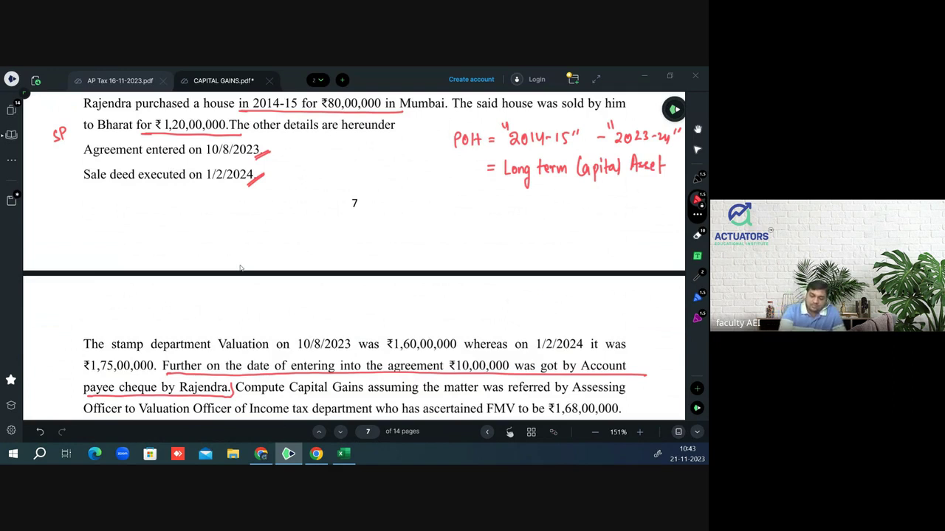
mouse_move(170, 171)
mouse_down()
mouse_move(154, 188)
mouse_move(199, 182)
mouse_up()
drag(202, 169, 217, 180)
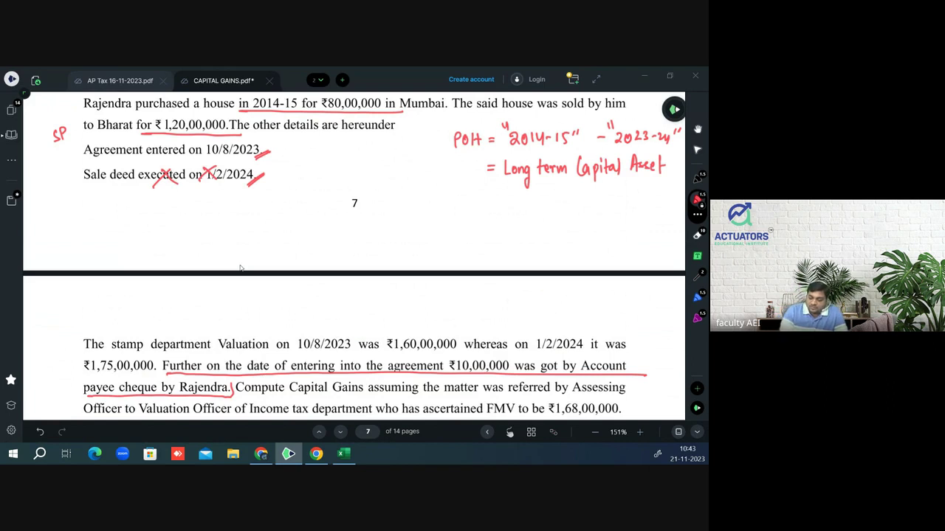
- Highlight the ₹1,60,00,000 stamp valuation and the sale price in yellow
click(674, 109)
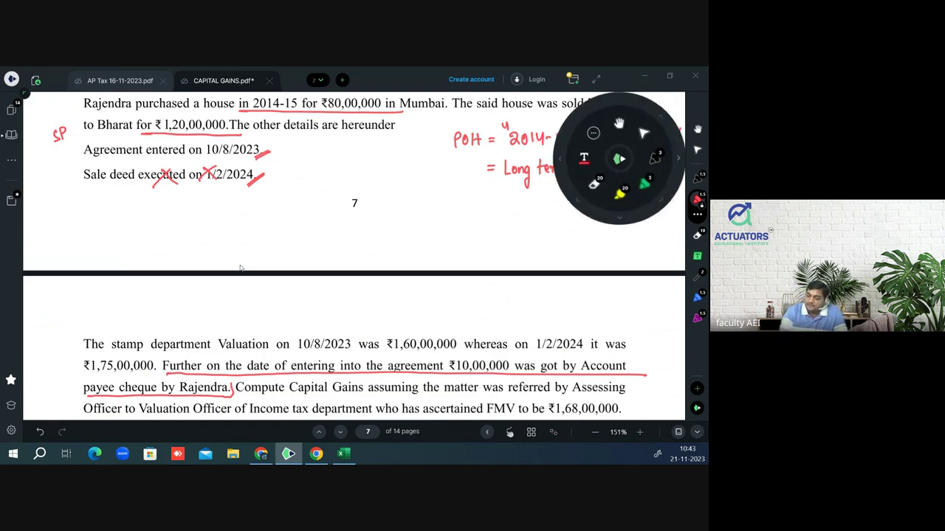
click(623, 192)
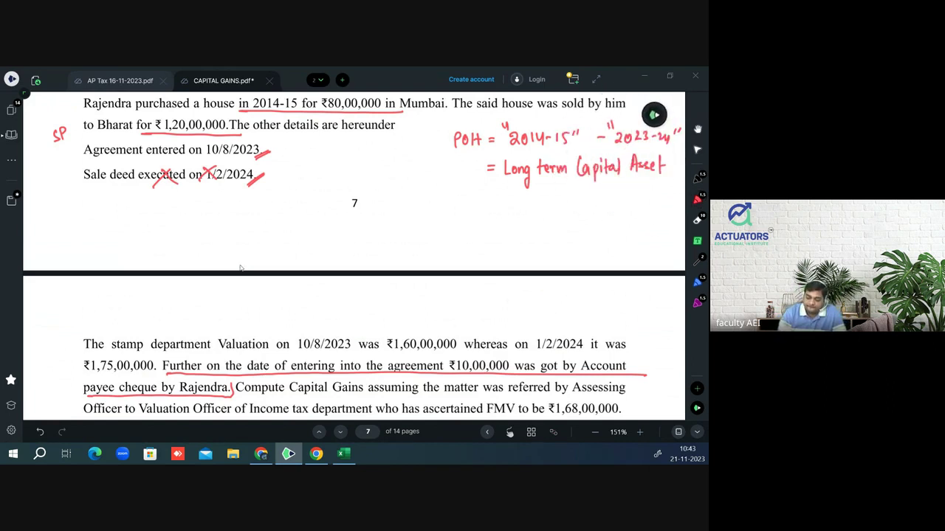
drag(84, 344, 458, 344)
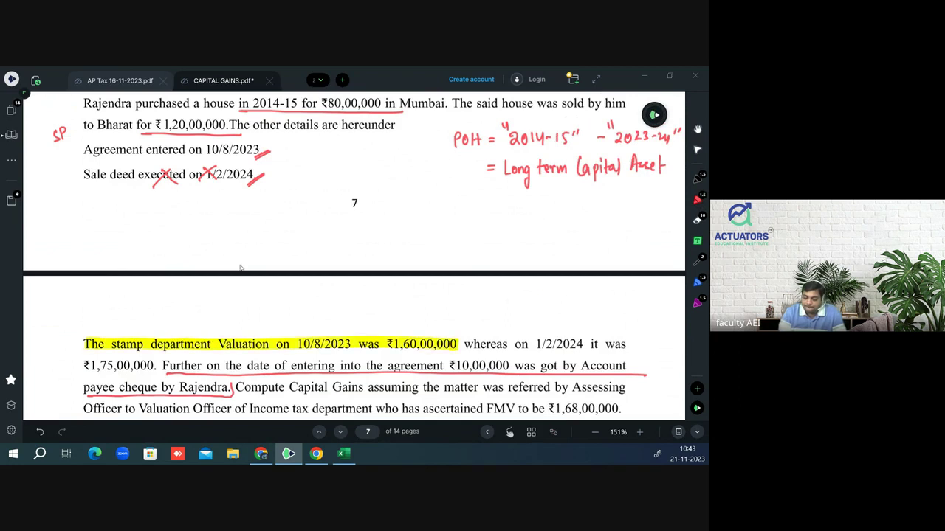
drag(53, 139, 229, 124)
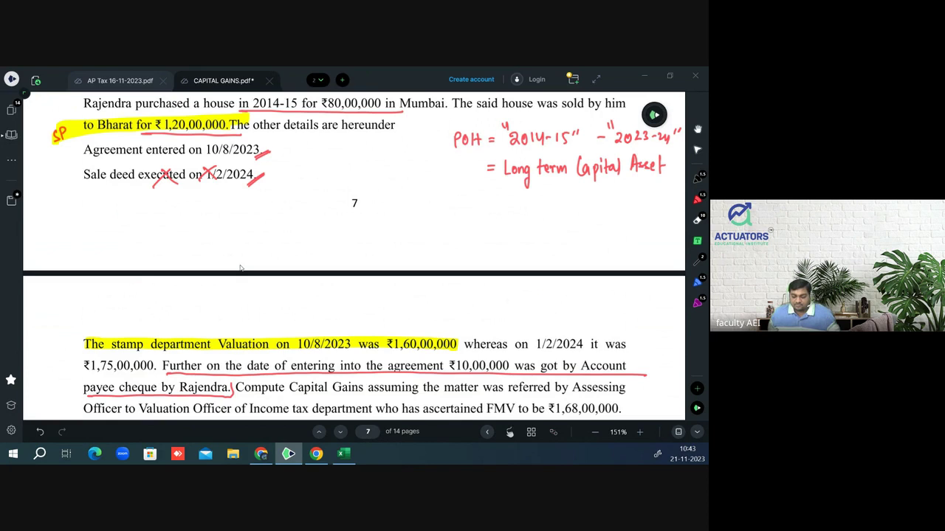
- Strike out the 1/2/2024 valuation, ₹1,75,00,000 and officer's FMV, and label ₹1,60,00,000 as FVC
key(p)
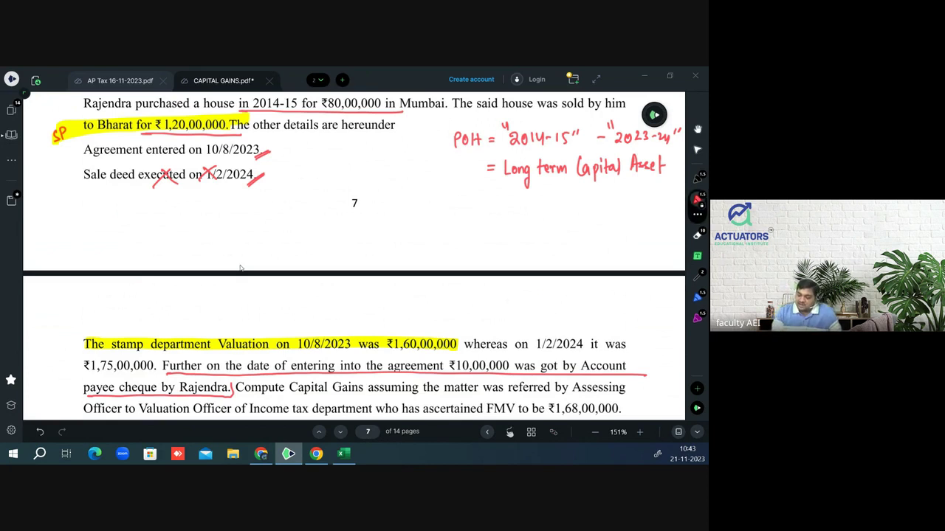
drag(476, 344, 627, 344)
drag(84, 366, 152, 365)
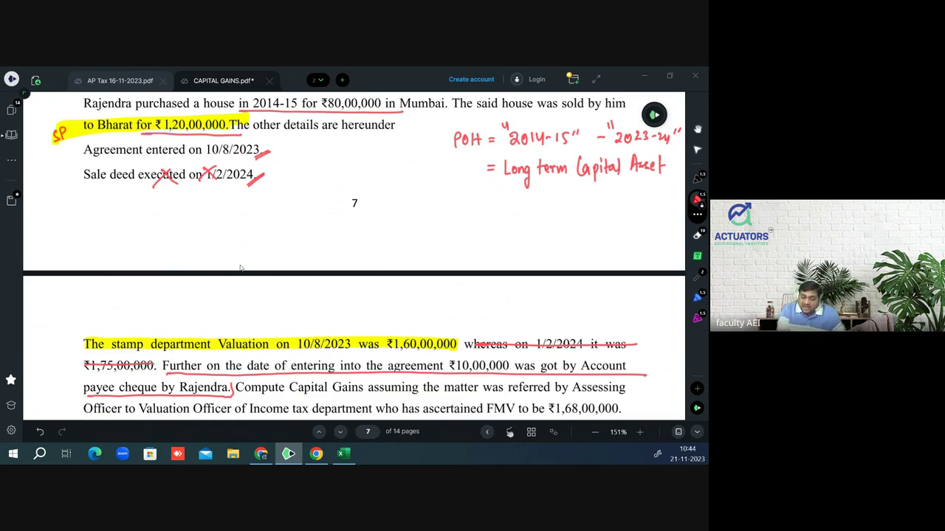
drag(260, 410, 626, 406)
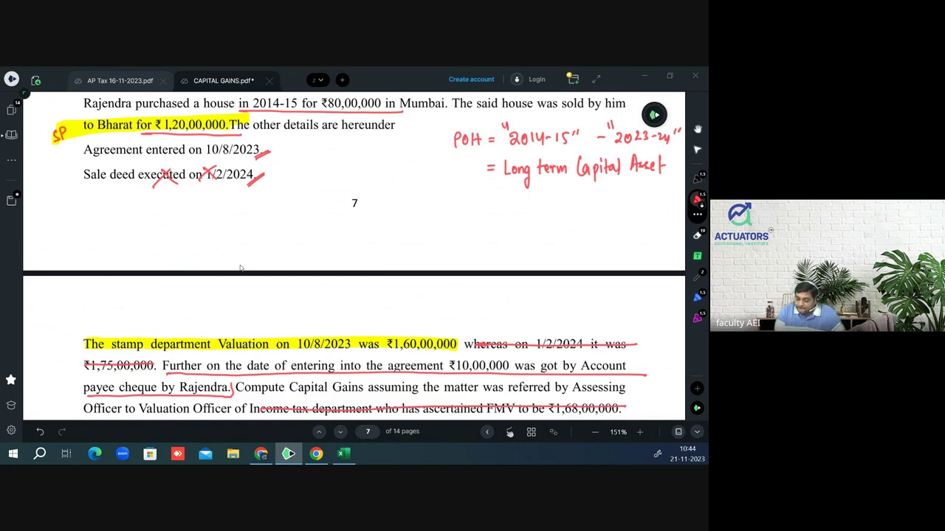
mouse_move(409, 322)
mouse_down()
mouse_move(408, 336)
mouse_move(416, 321)
mouse_up()
drag(408, 329, 428, 322)
drag(440, 323, 439, 330)
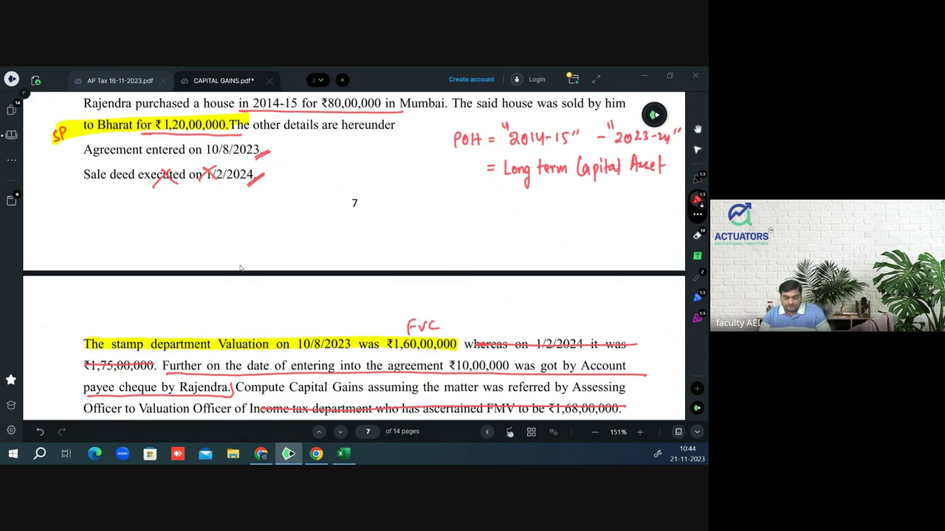
- Add a bold, underlined 'Question 11' heading in column A below the LTCG table
key(alt+Tab)
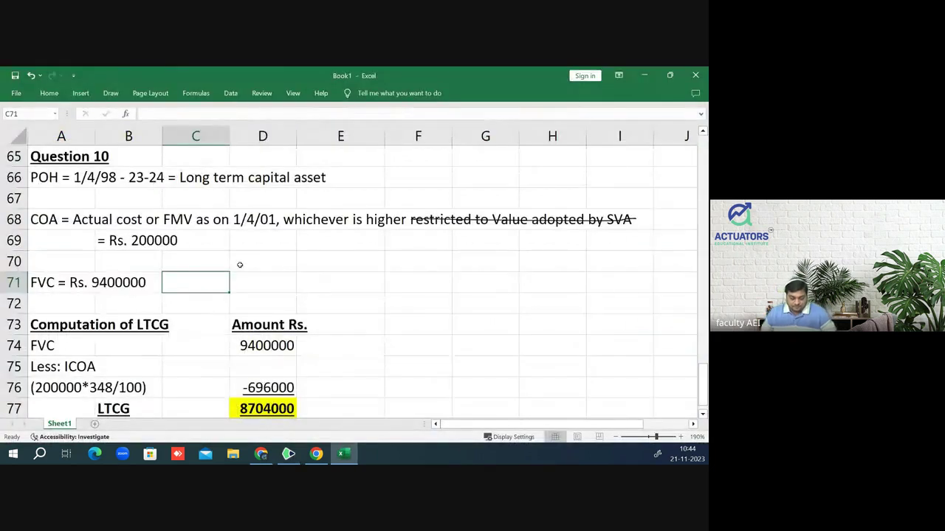
key(Down)
key(Down)
key(Down)
key(Down)
key(Down)
key(Down)
key(Down)
key(Up)
key(Up)
key(Up)
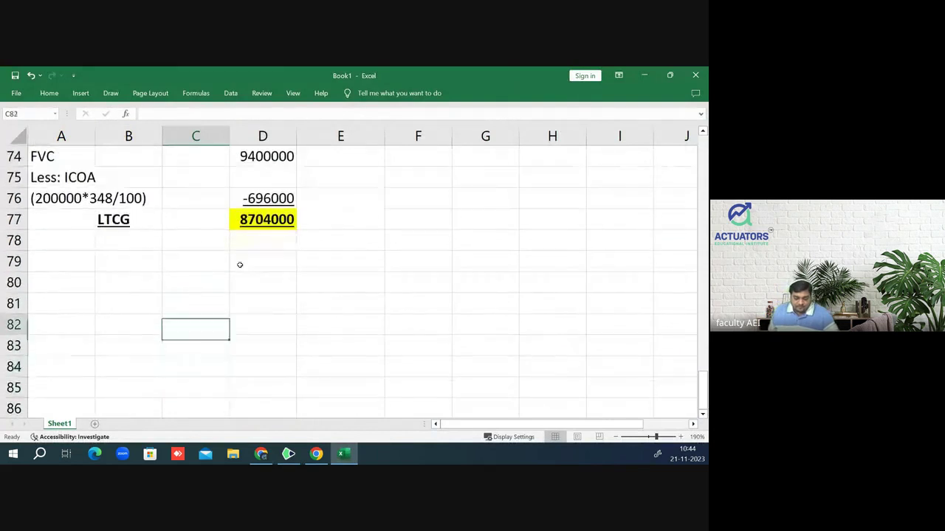
key(Up)
key(Up)
key(Up)
key(Up)
key(Left)
key(Left)
key(Down)
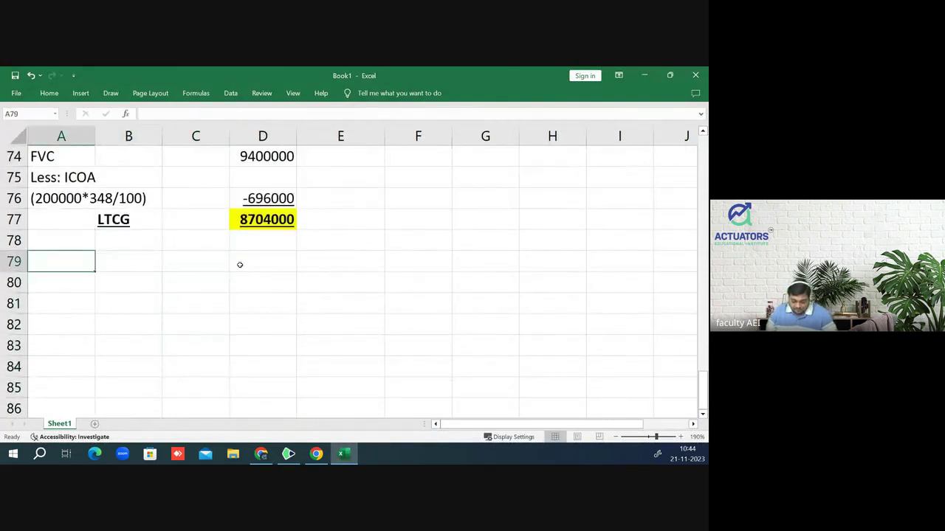
text(Question )
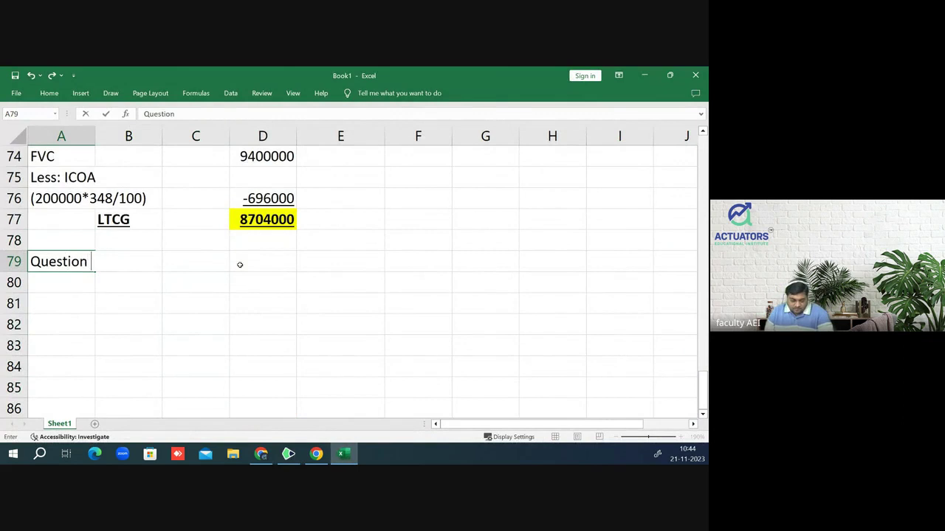
text(11)
key(Return)
key(Up)
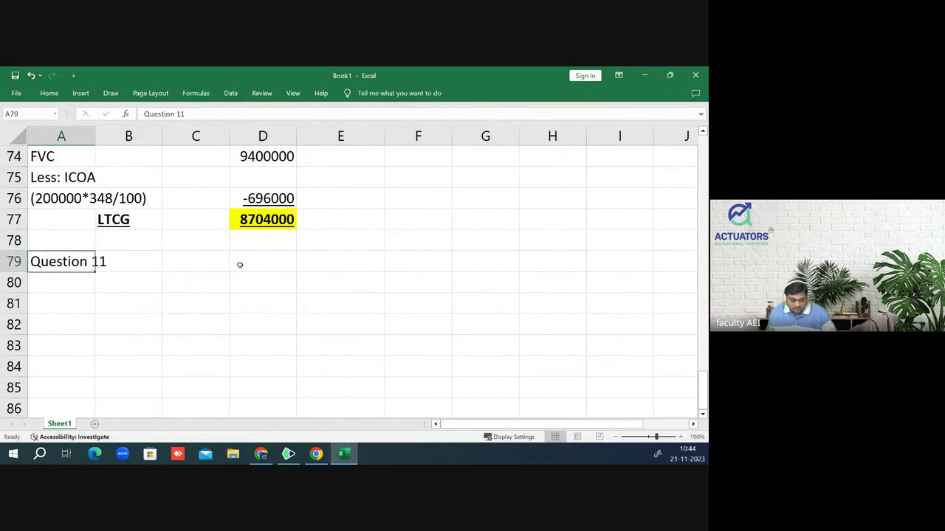
key(ctrl+b)
key(ctrl+u)
- Enter the note POH = " 2014-15" - " 2023-24" = Long term capital assets in A81
key(Down)
key(Down)
key(Down)
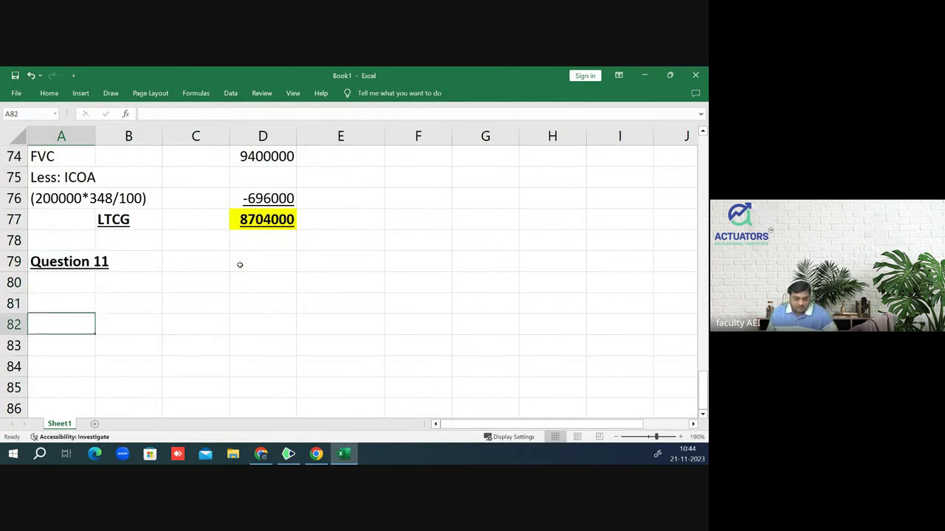
key(Down)
key(Up)
key(Up)
key(Up)
key(Up)
key(Up)
key(Down)
key(Down)
key(Down)
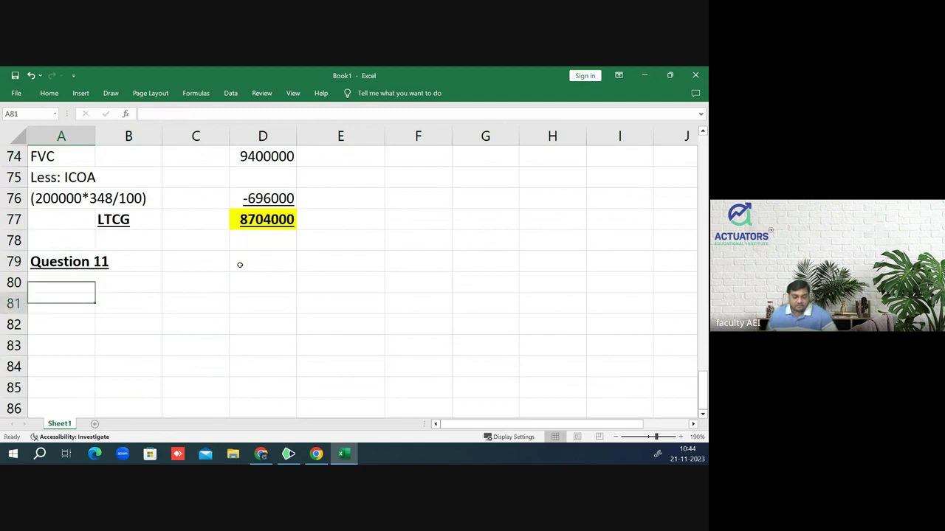
key(Down)
key(Down)
key(Down)
key(Down)
key(Up)
key(Up)
key(Up)
key(Up)
key(Up)
key(Up)
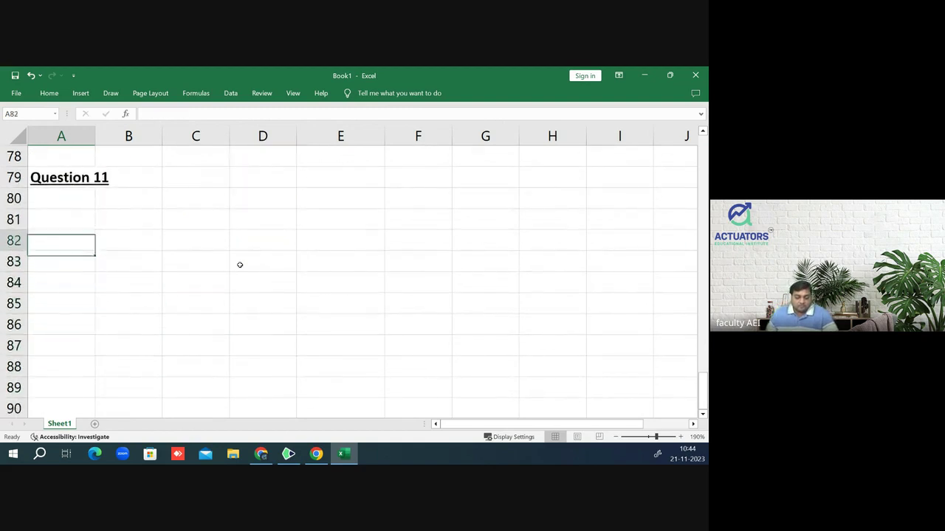
key(Up)
text(POH = )
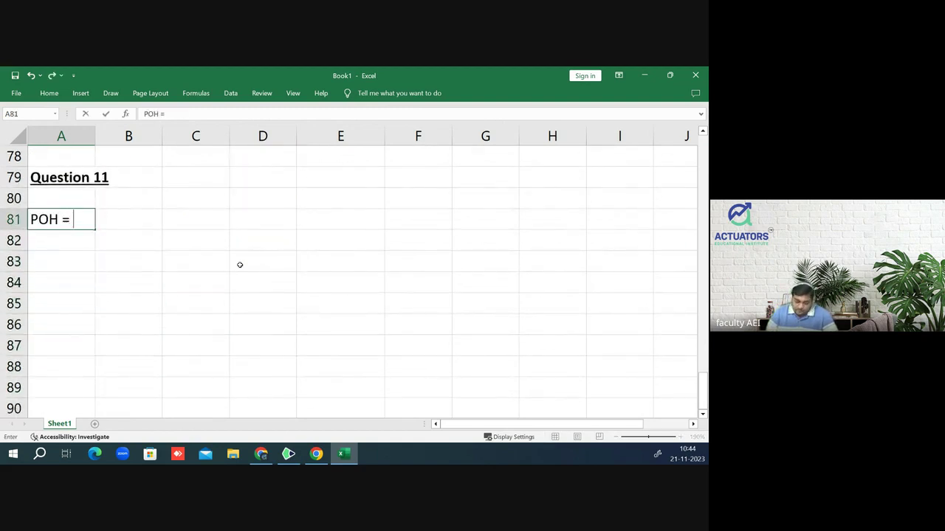
text(")
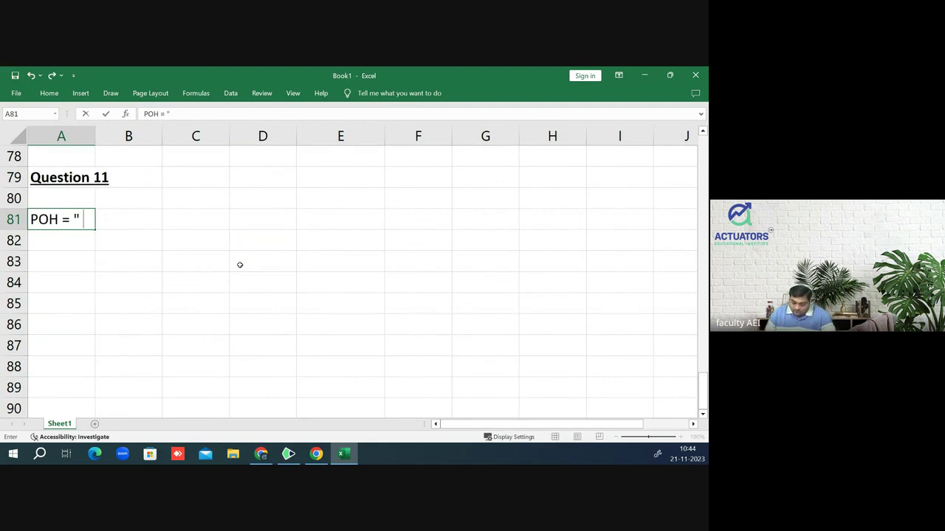
text( 2014-15)
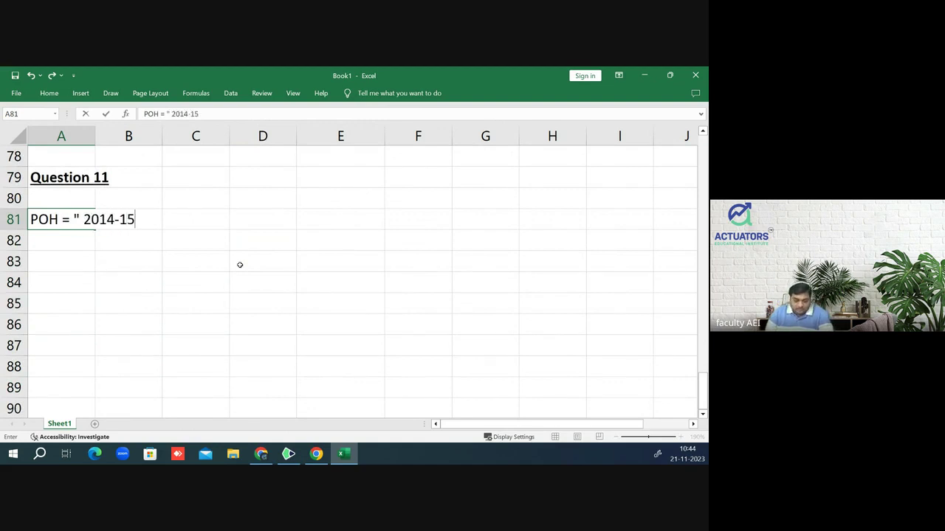
text(" - )
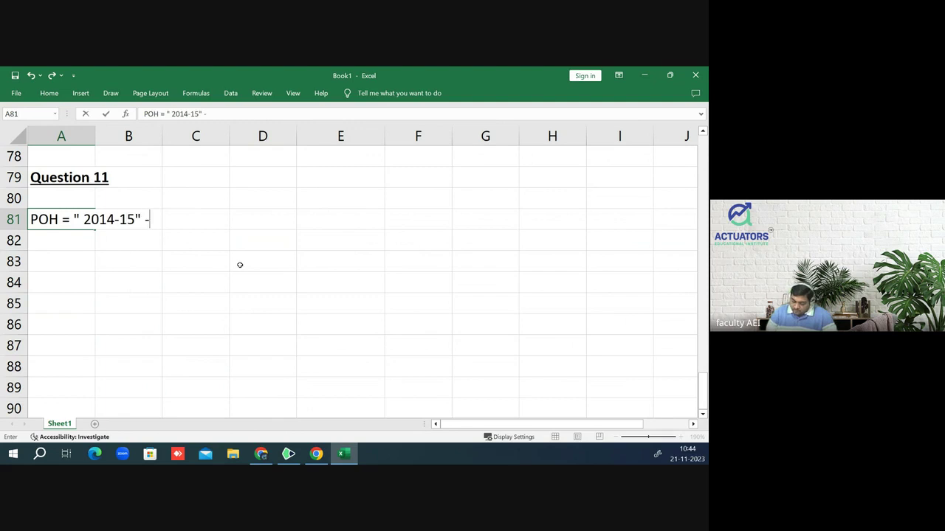
text(" )
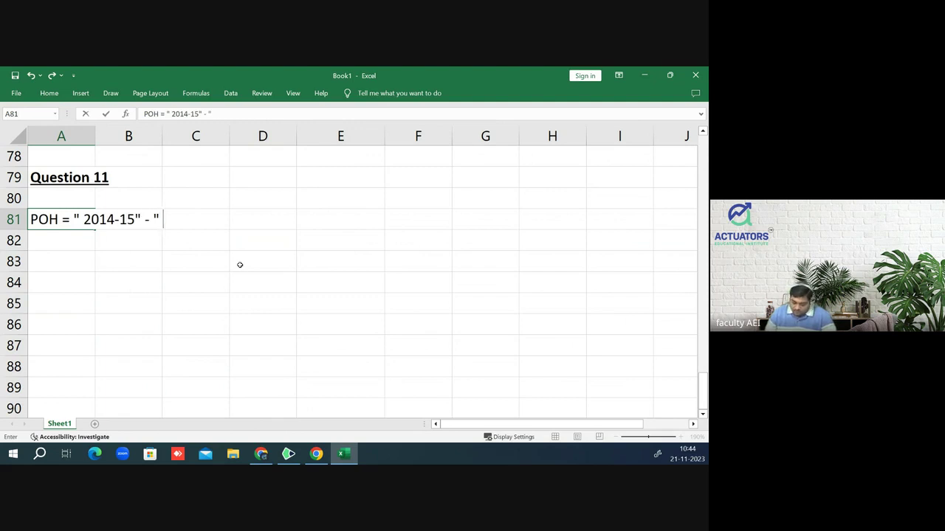
text(2023-2)
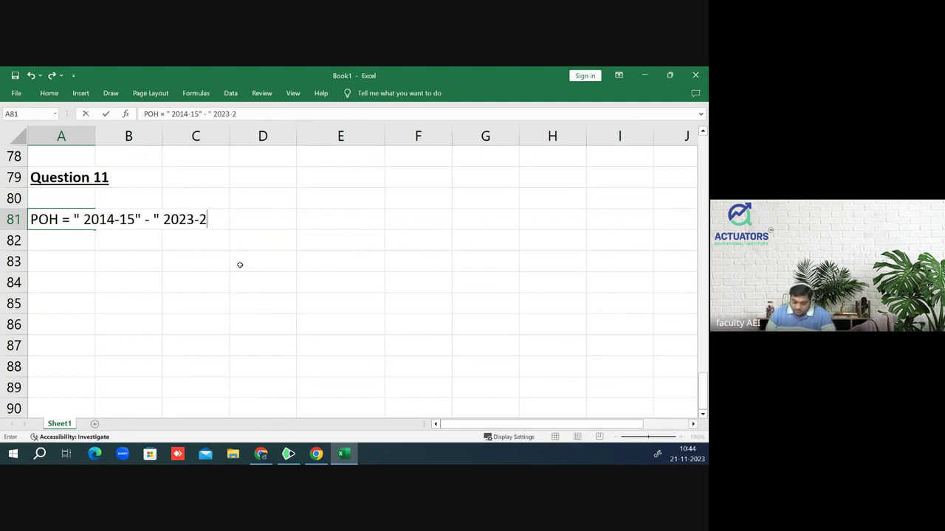
text(4" = )
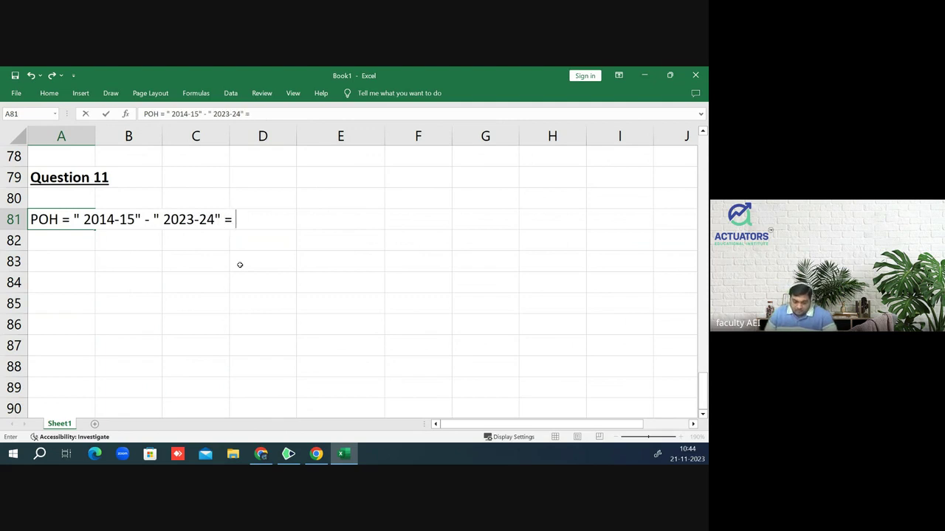
text(Lon)
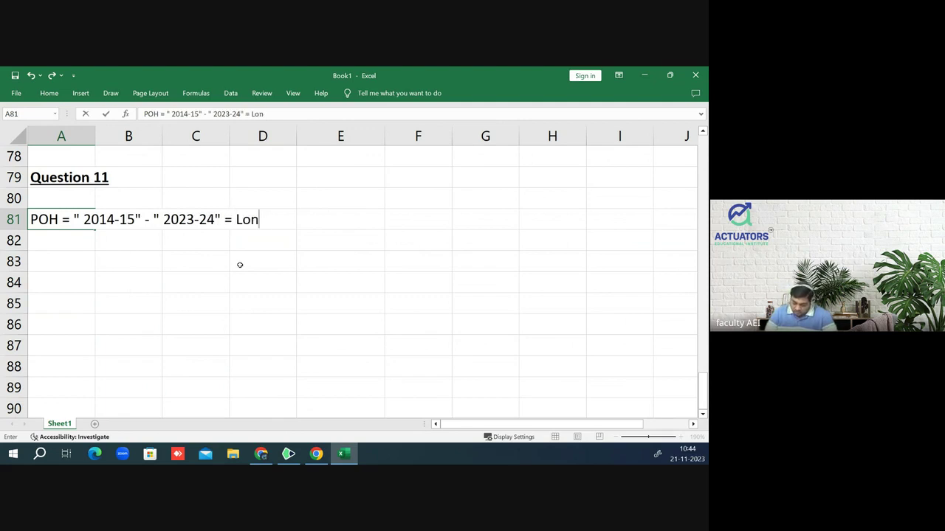
text(g term )
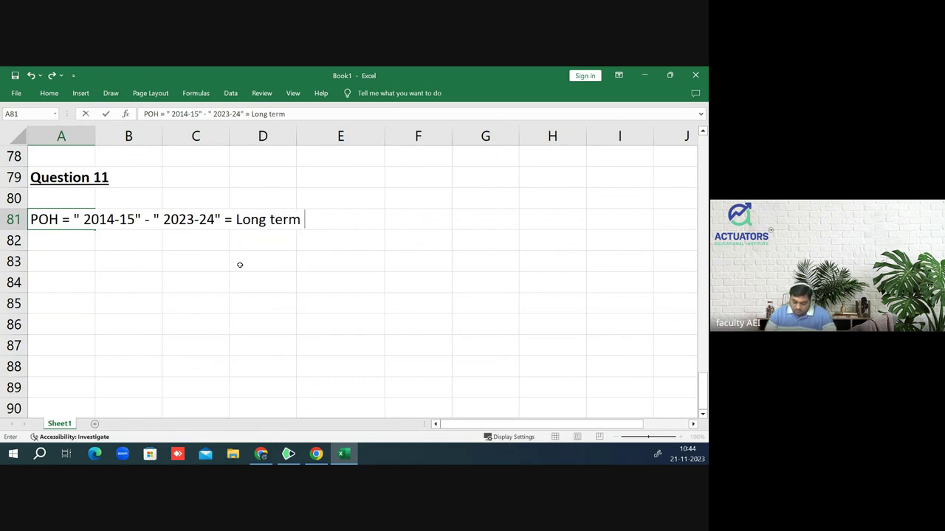
text(capital a)
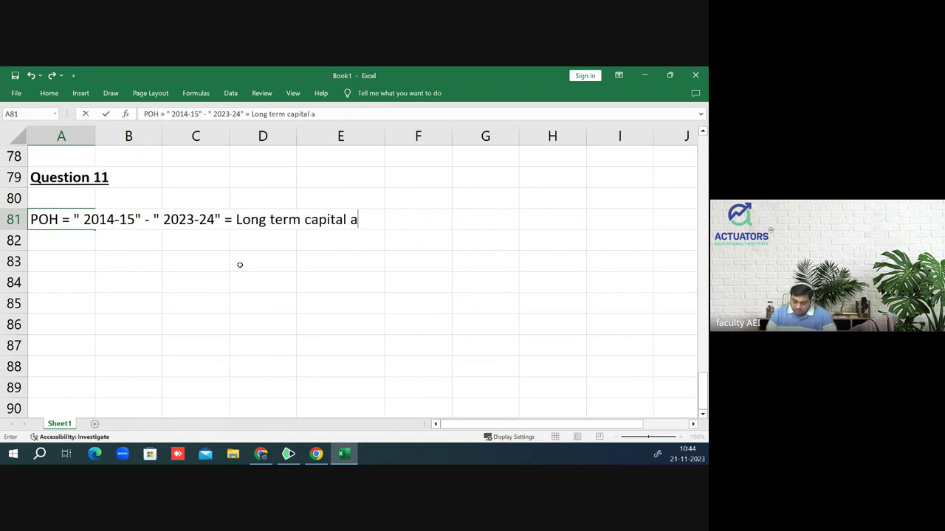
text(ssets)
key(Return)
key(Return)
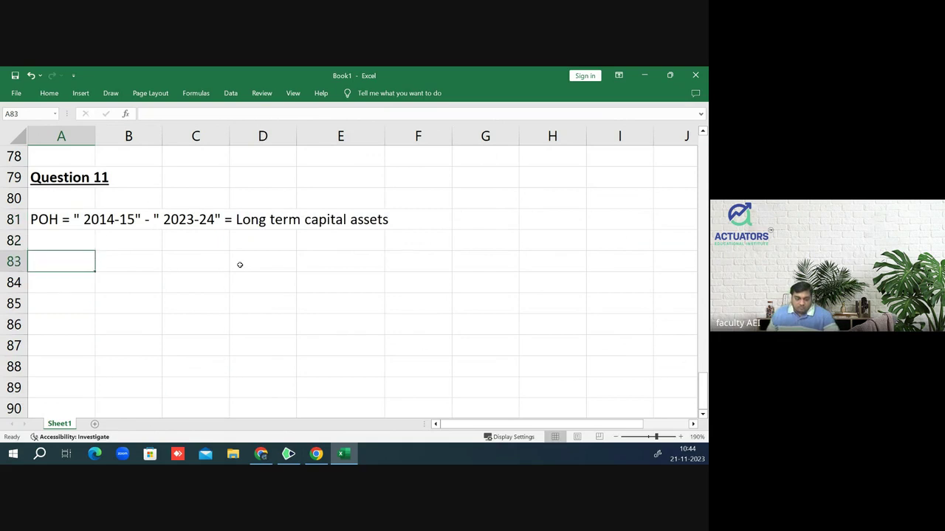
- Enter 'COA = Rs. 8000000' in A83, leaving a blank row after it
text(COA )
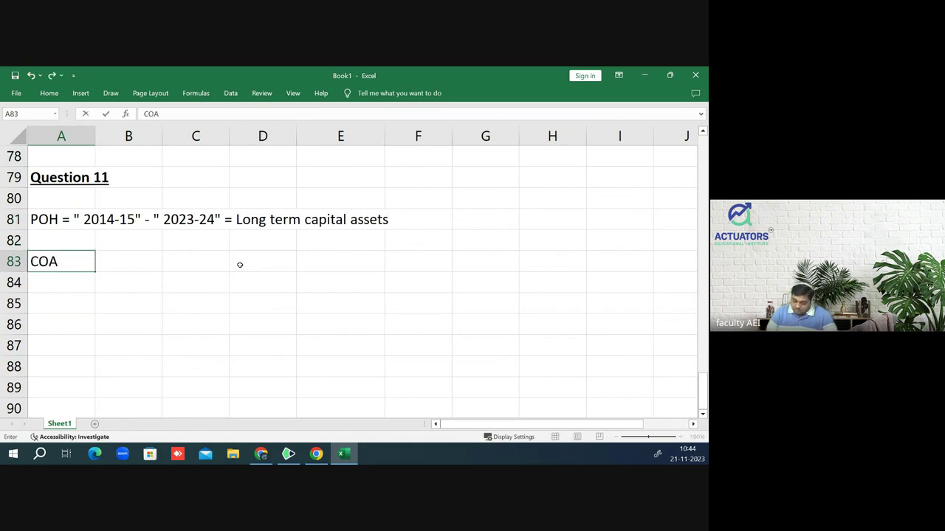
text(= Rs.)
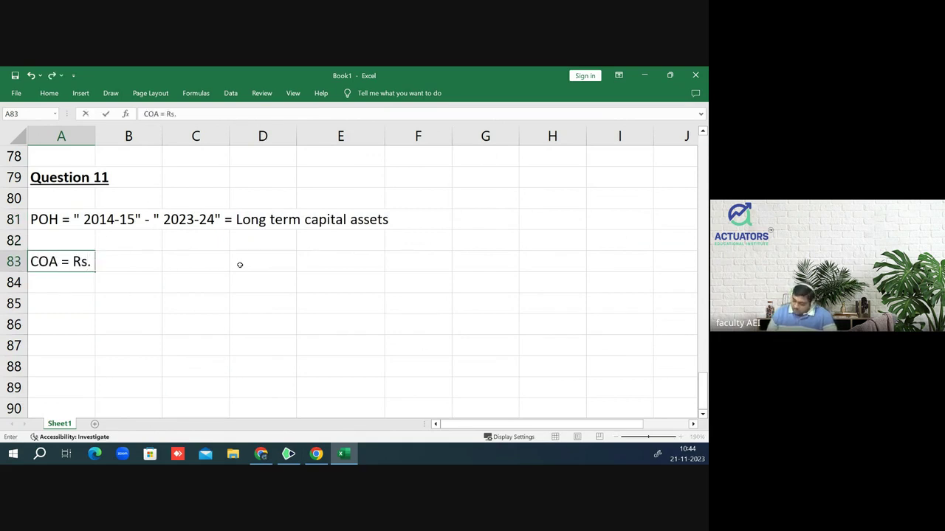
text( 8000000)
key(Return)
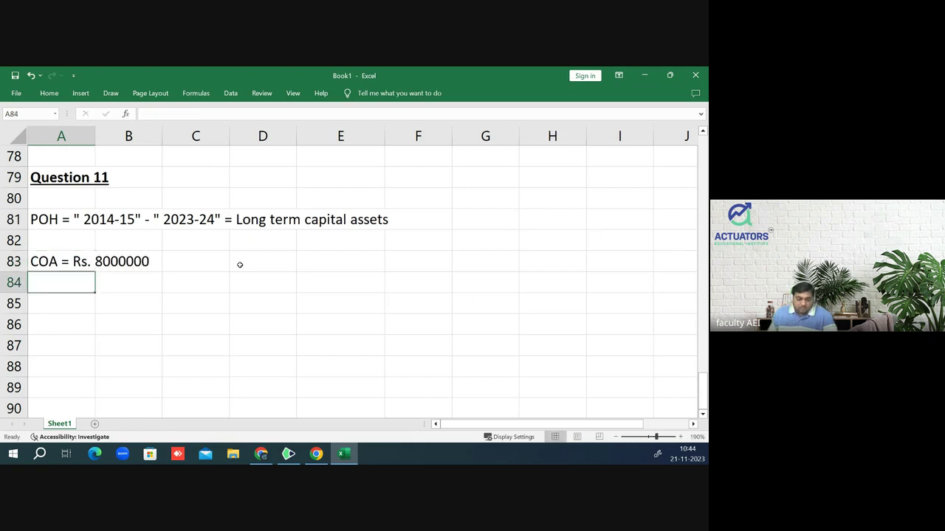
key(Return)
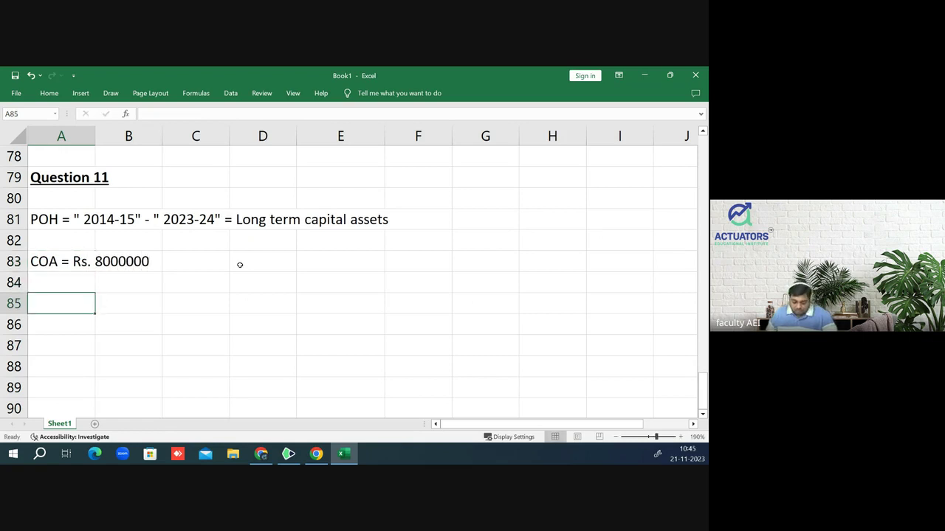
- Write the FVC note in A85: SP is below the SVA value, therefore FVC = Rs. 16000000
text(Com)
key(BackSpace)
key(BackSpace)
key(BackSpace)
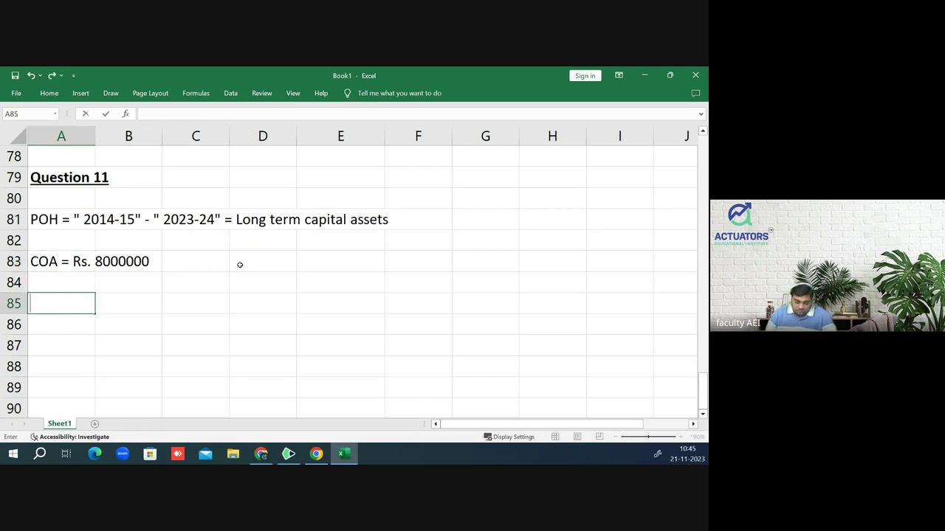
text(FVC = )
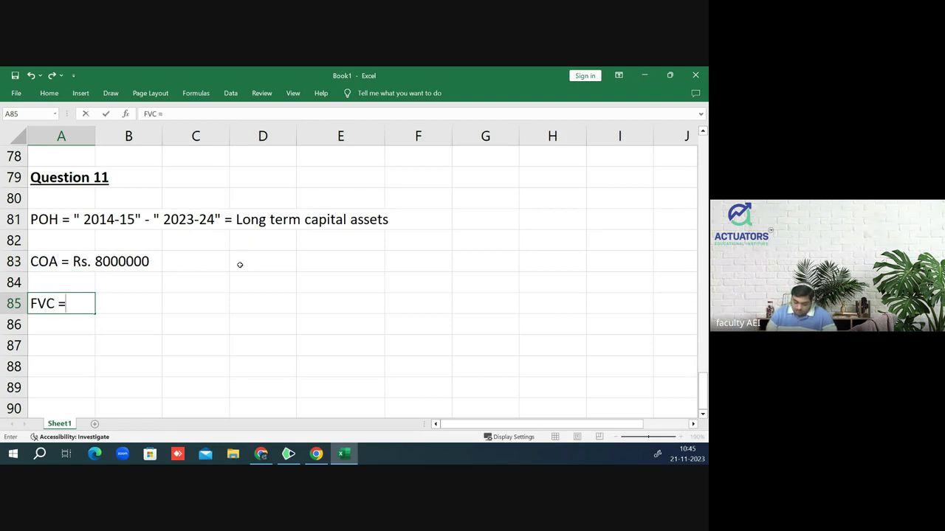
text(SP )
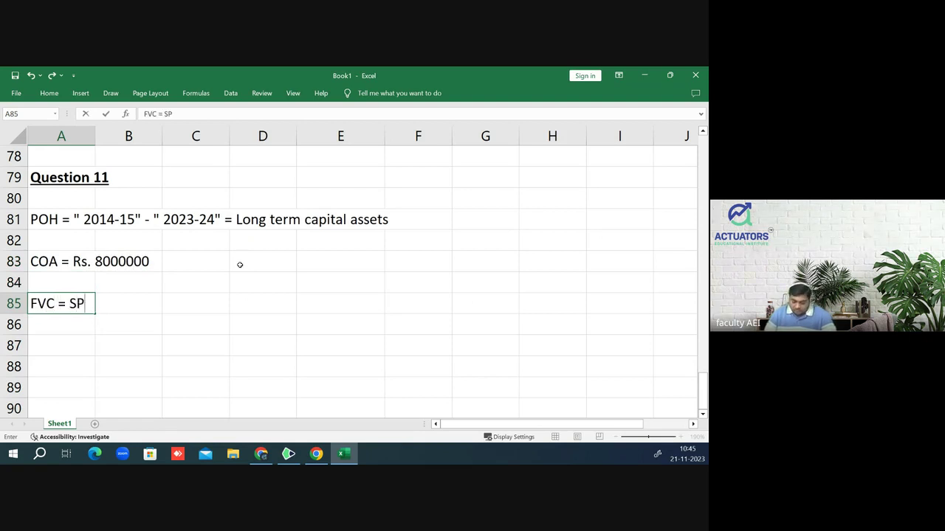
text(is less )
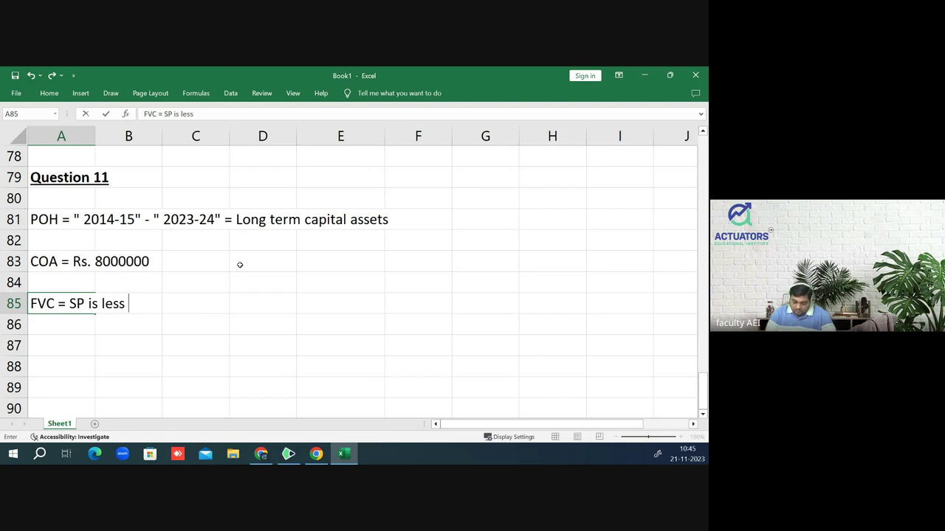
text(than VA)
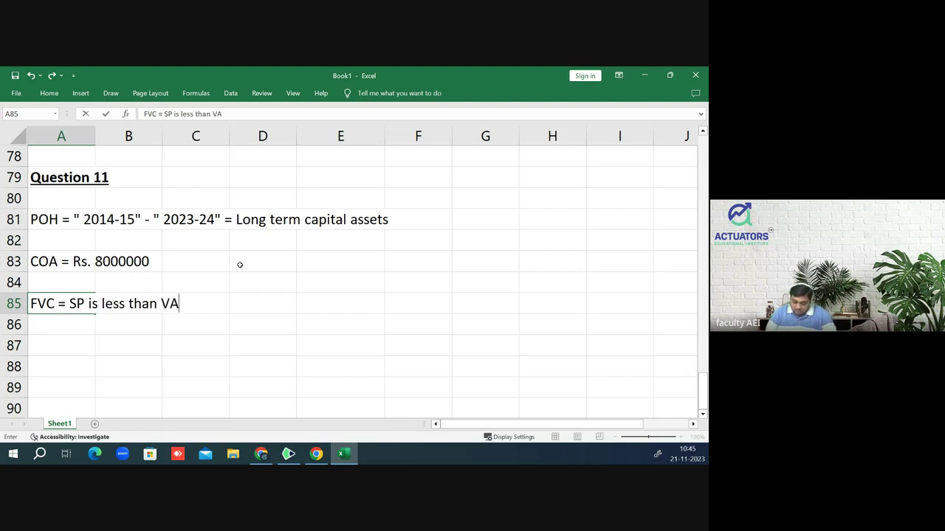
text(lue adopte)
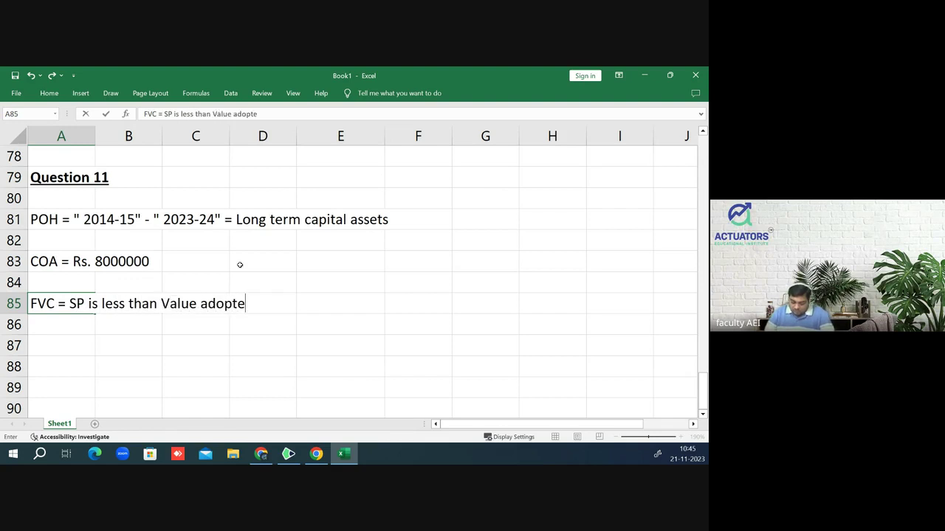
text(d by )
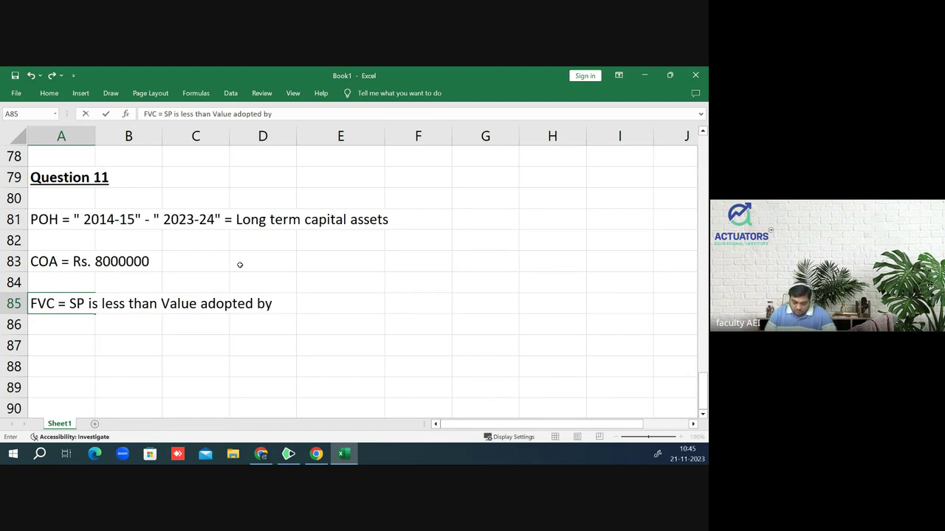
text(SVA on th)
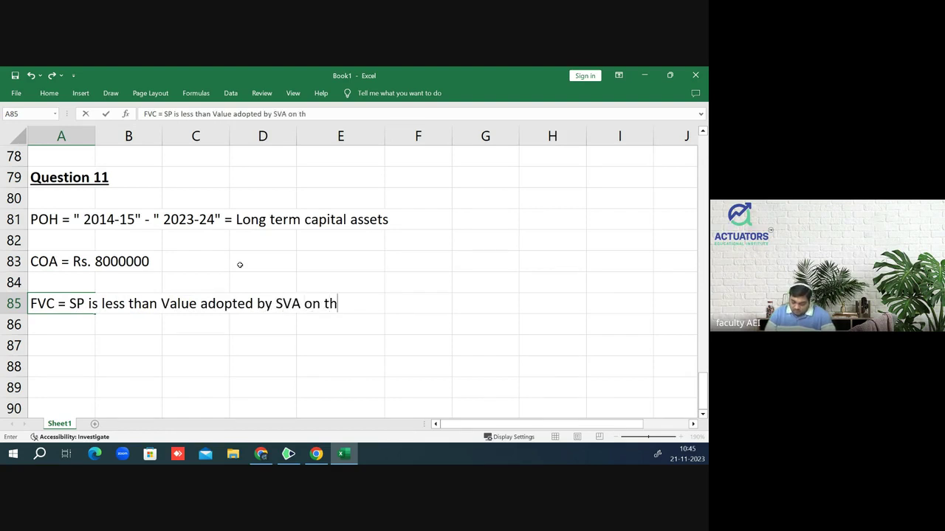
text(e Date of)
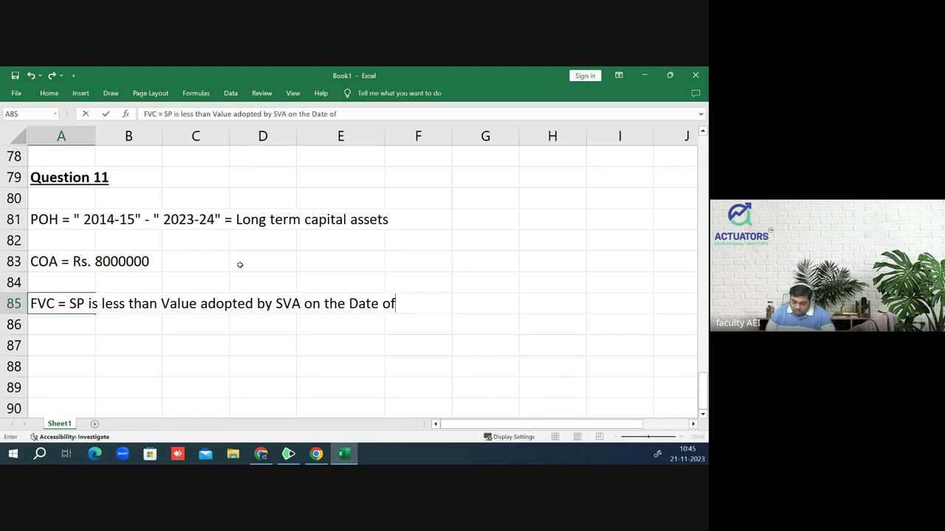
text( agreement)
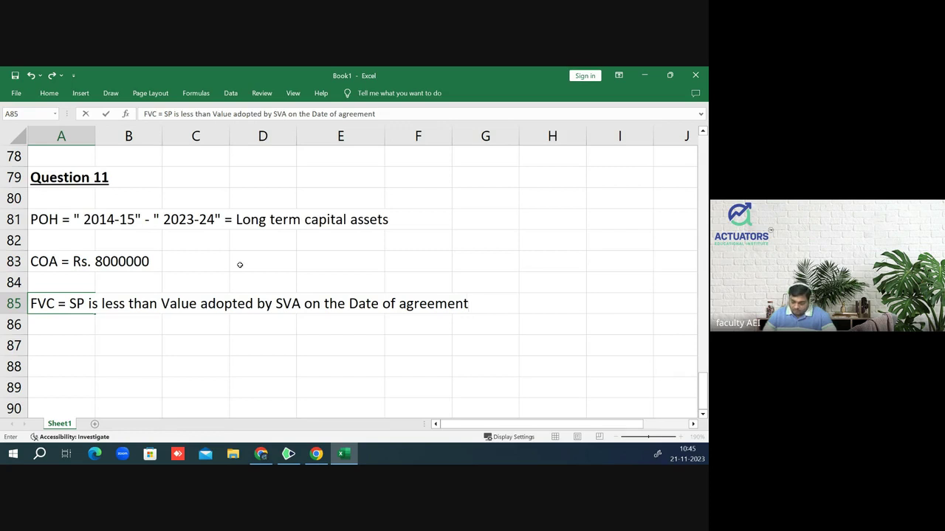
text(, There)
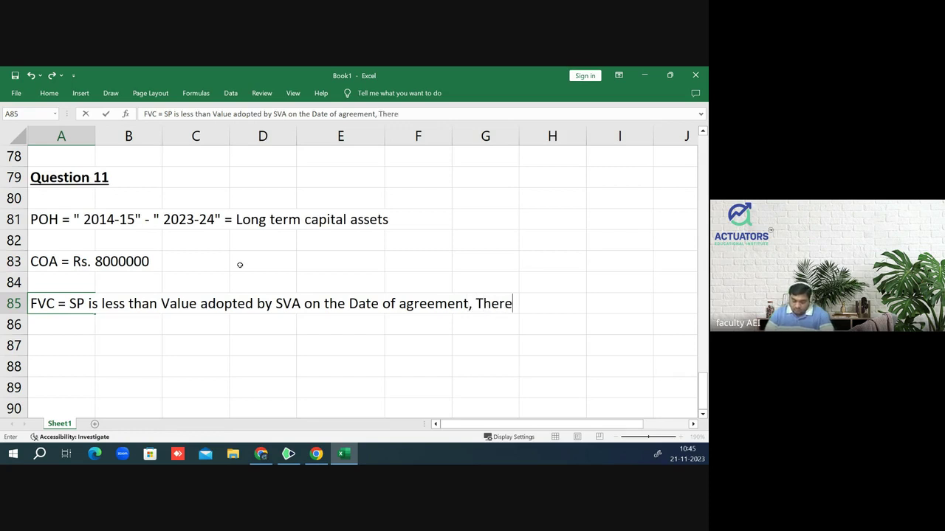
text(fore FVC )
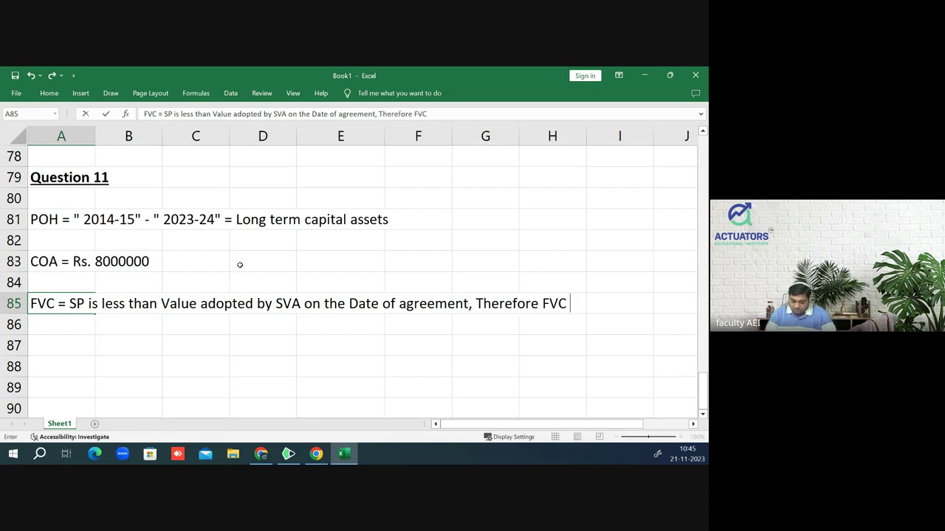
text(= )
text(Rs)
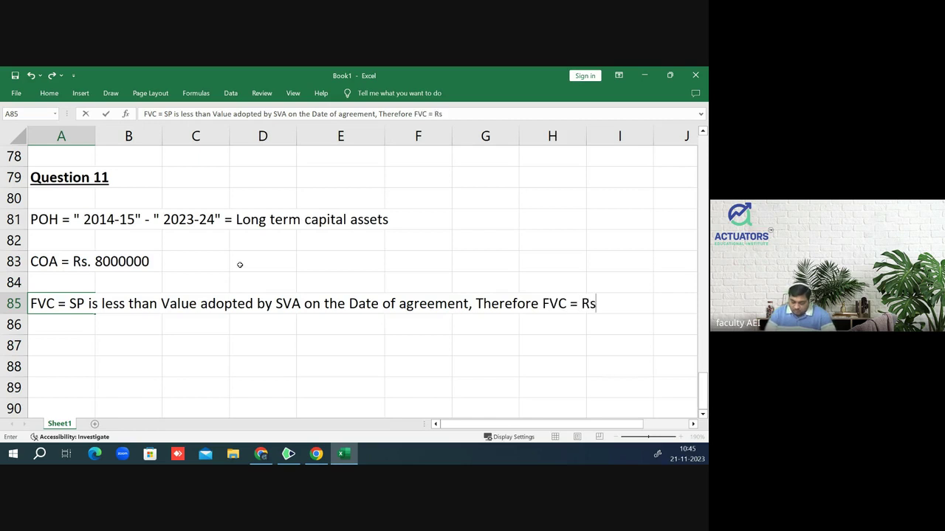
text(. 16000)
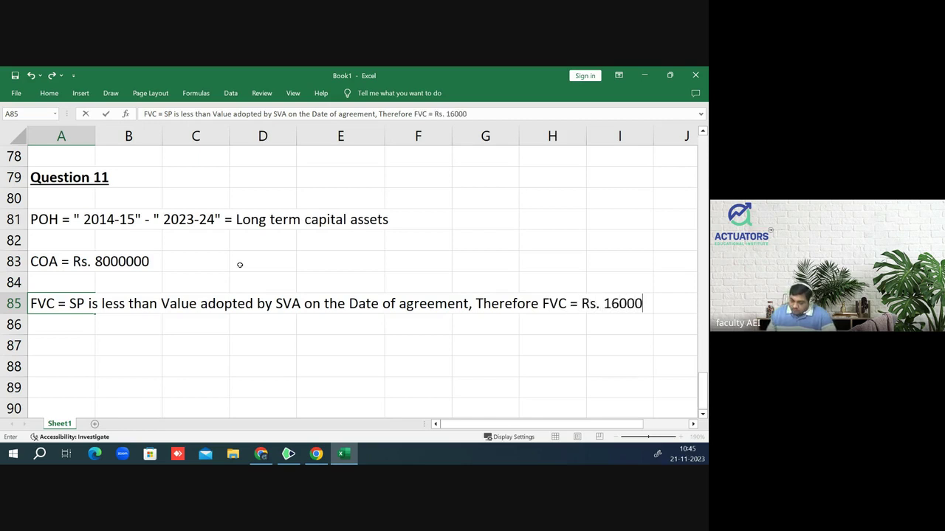
text(000)
key(Return)
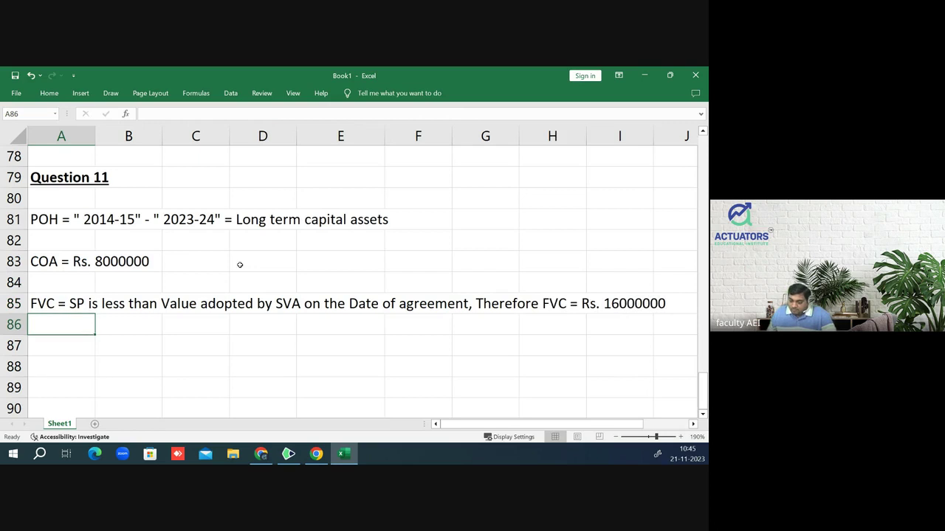
- Add the note that if FMV is requested from the AO, FVC = lower of FMV or SVA, Rs. 16000000
text(Howve)
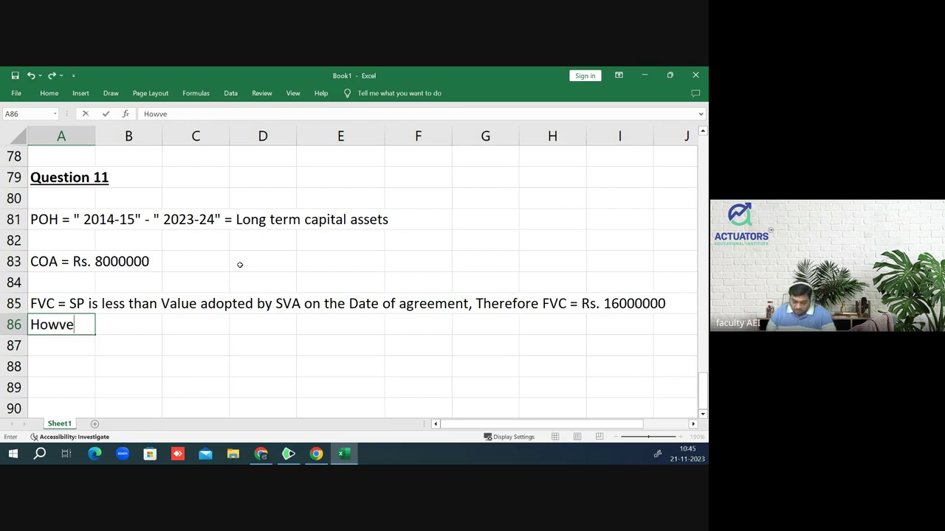
key(BackSpace)
key(BackSpace)
text(eve)
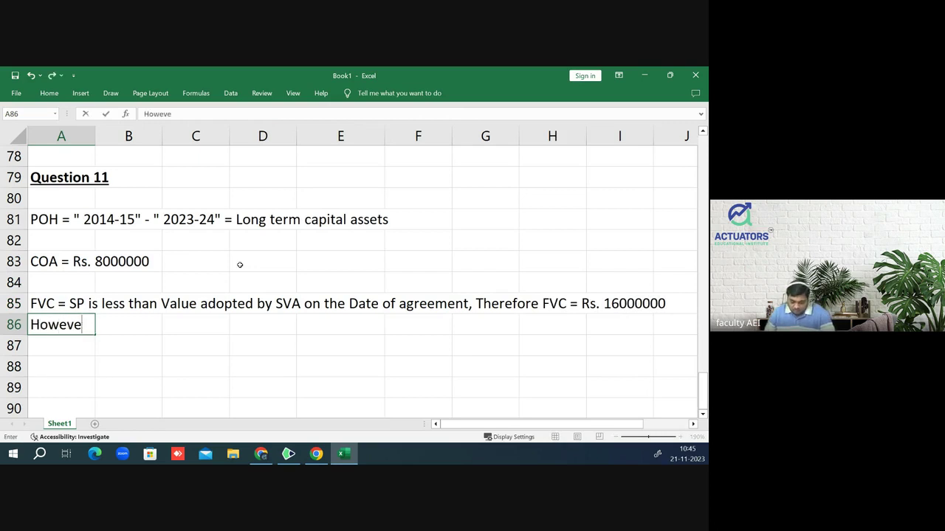
text(r request)
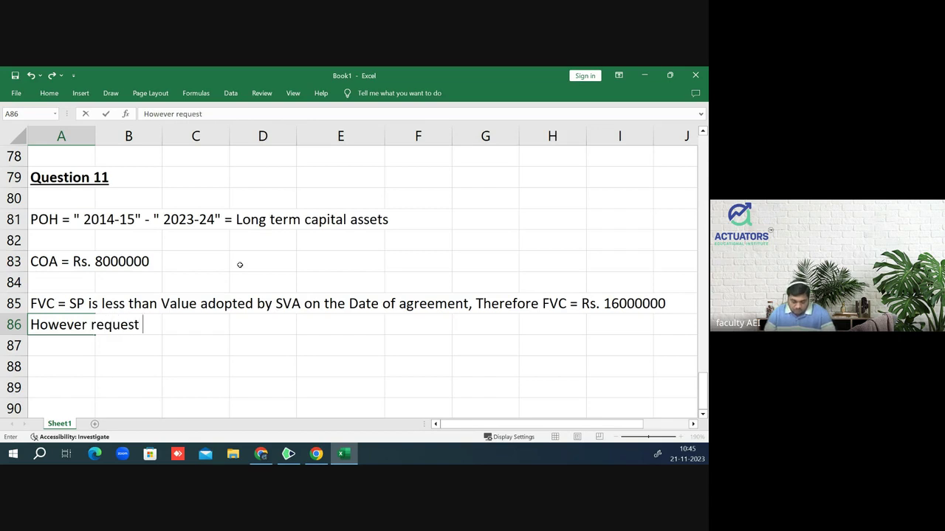
text( has been )
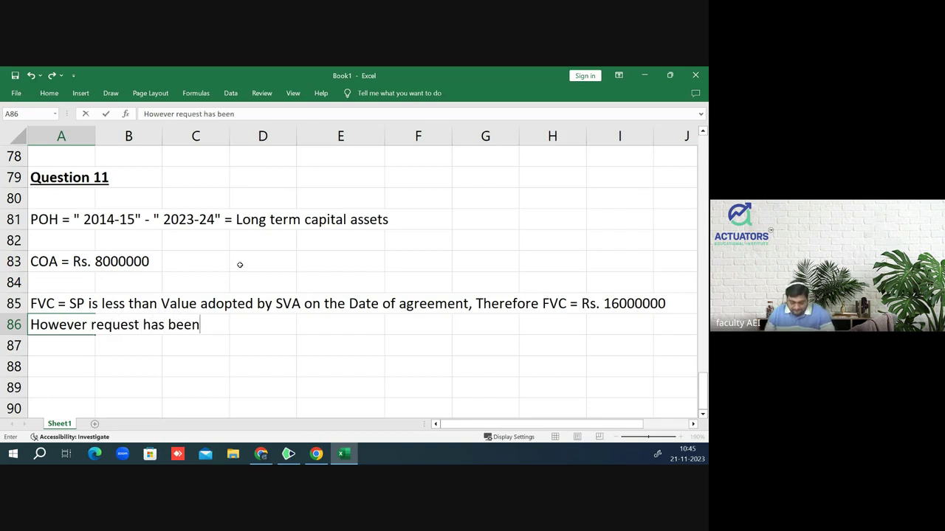
text(made to )
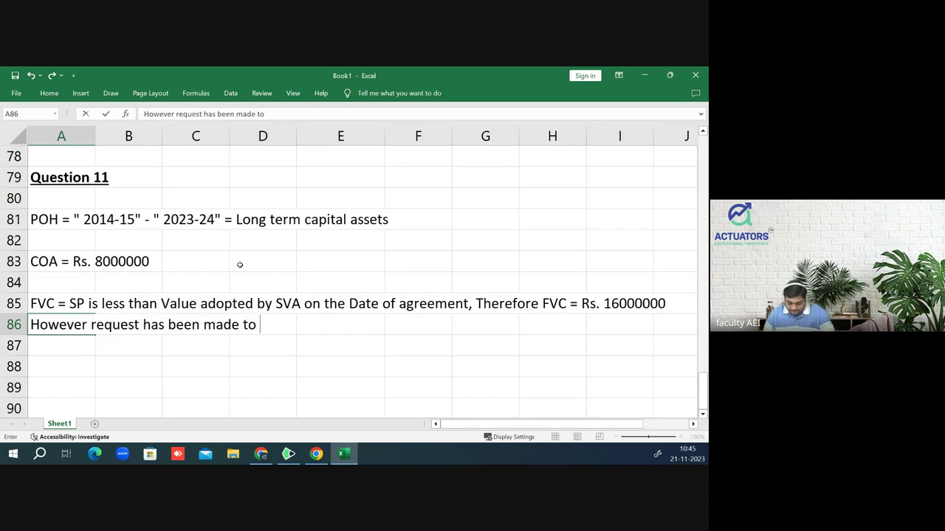
text(AO to g)
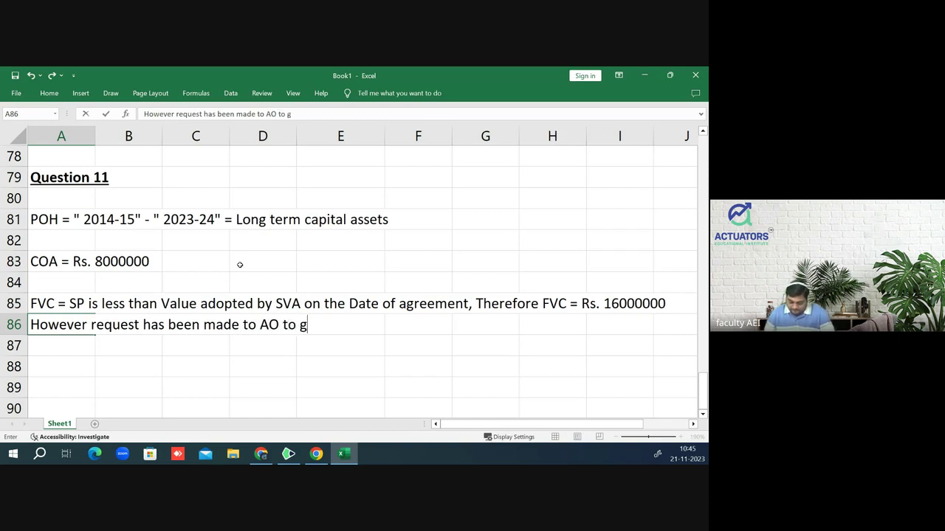
text(et FM)
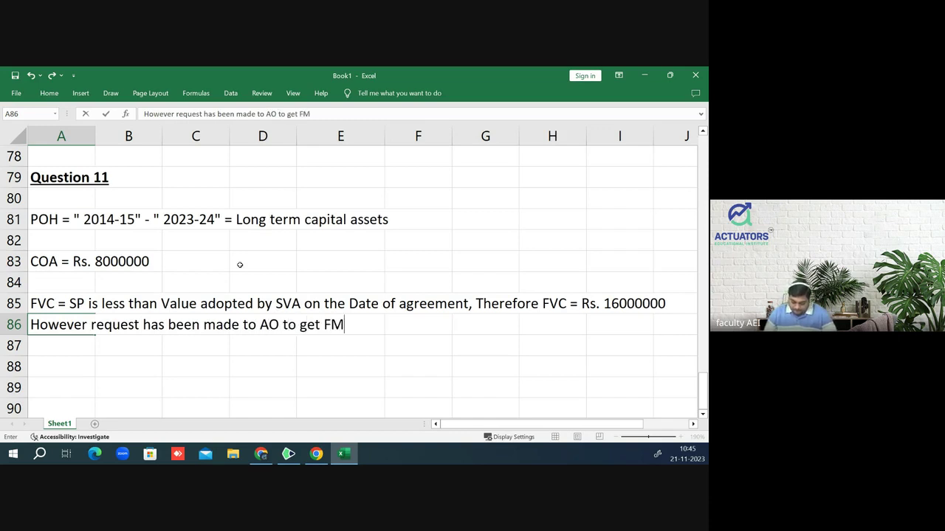
text(V)
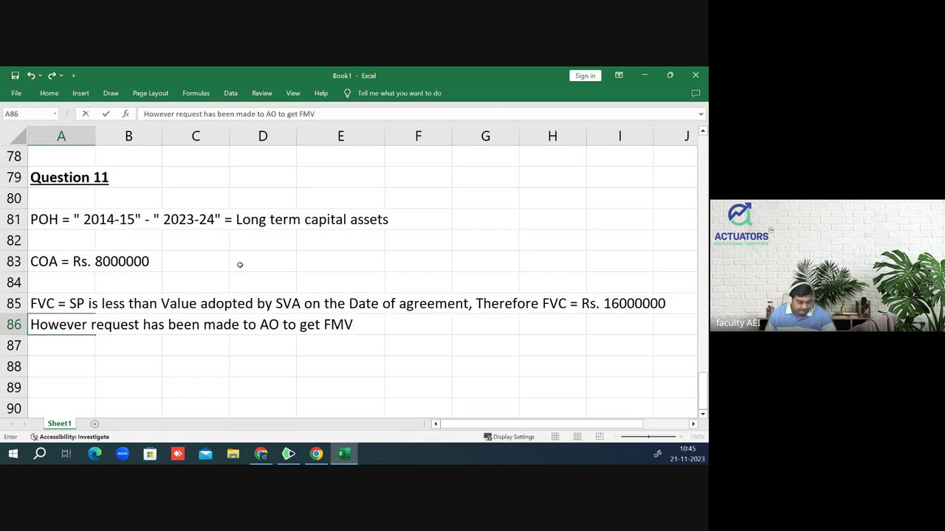
text(, )
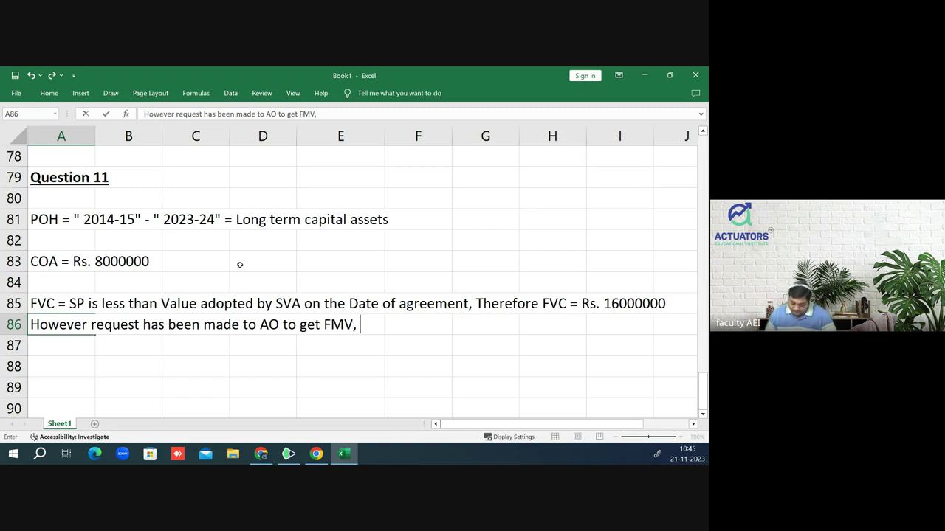
text(then FVC )
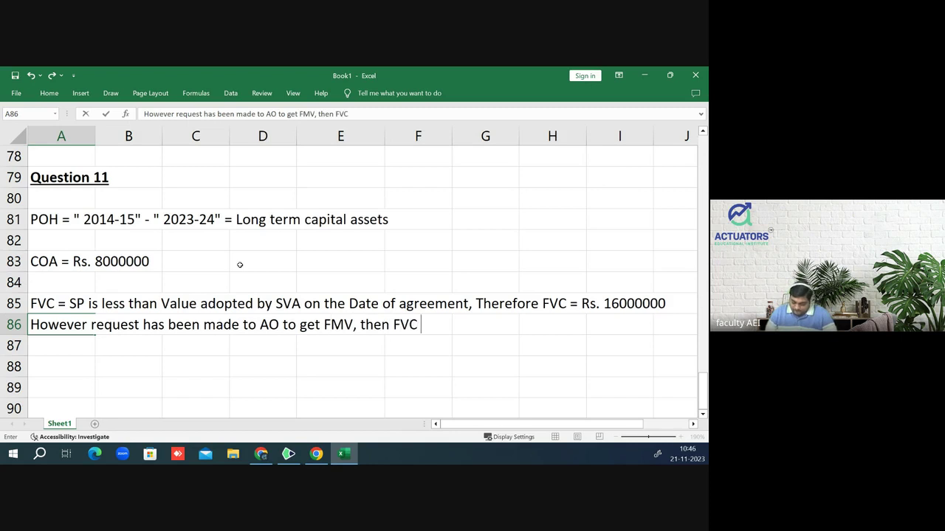
text(= )
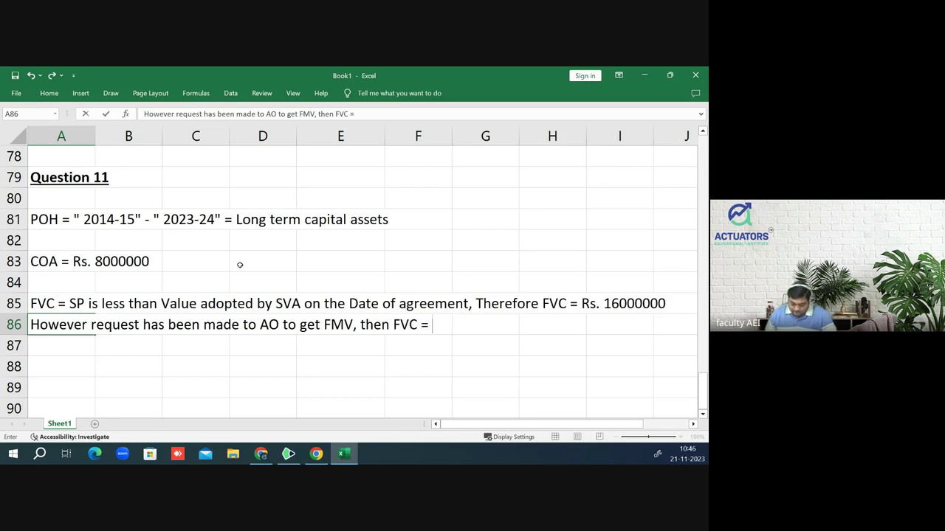
text(FMV )
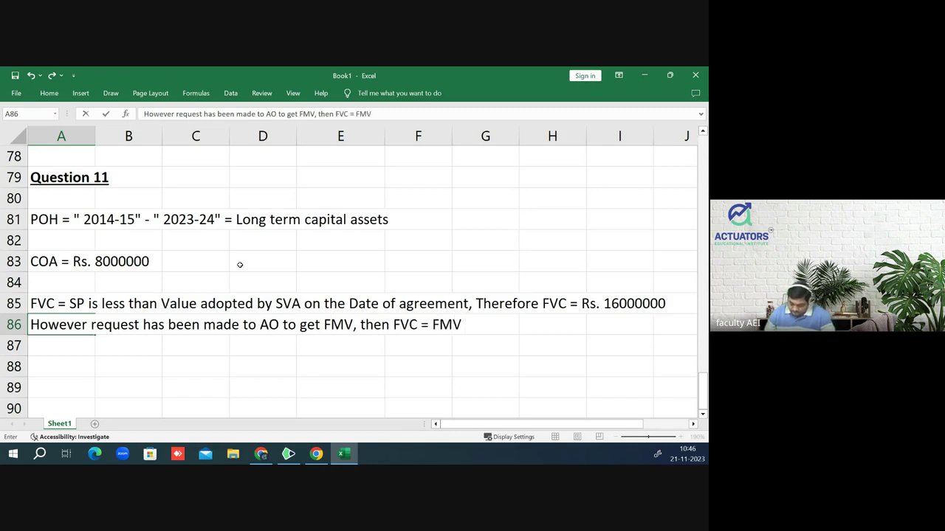
text(or SVA , )
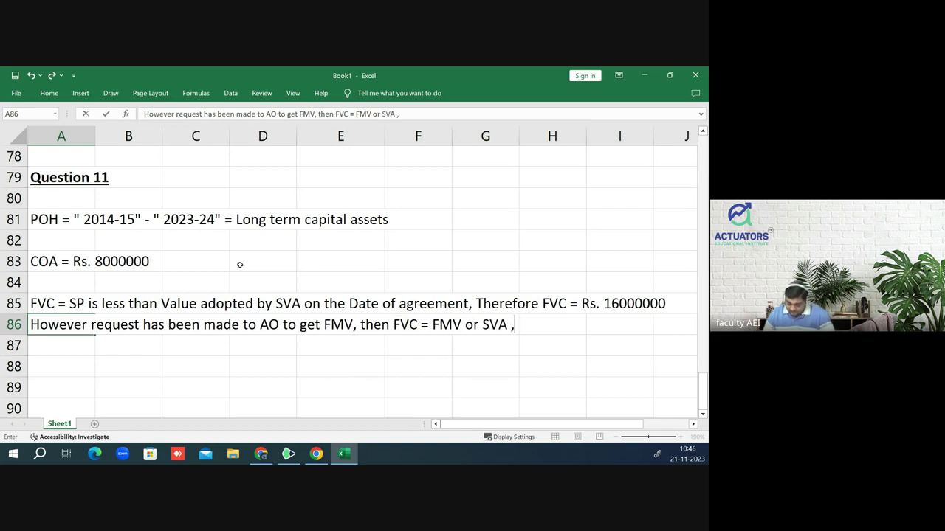
text(Lower )
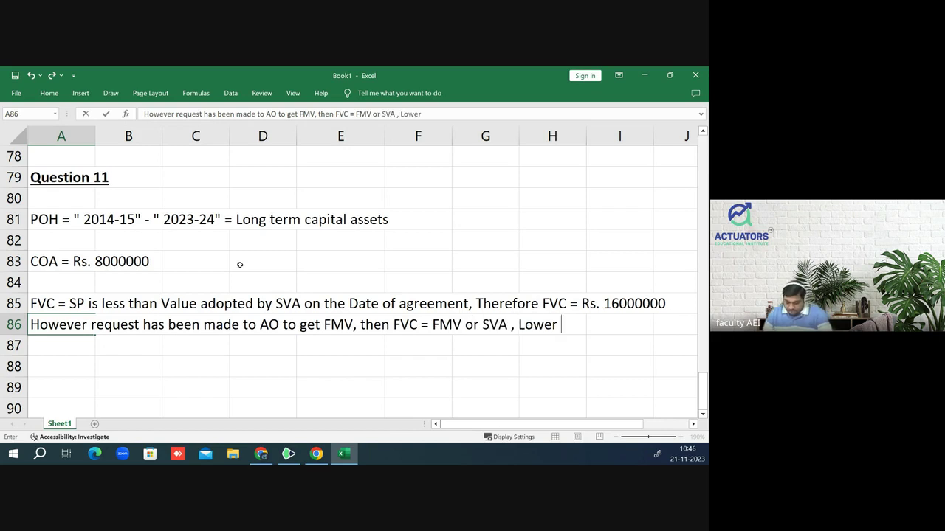
text(= Rs)
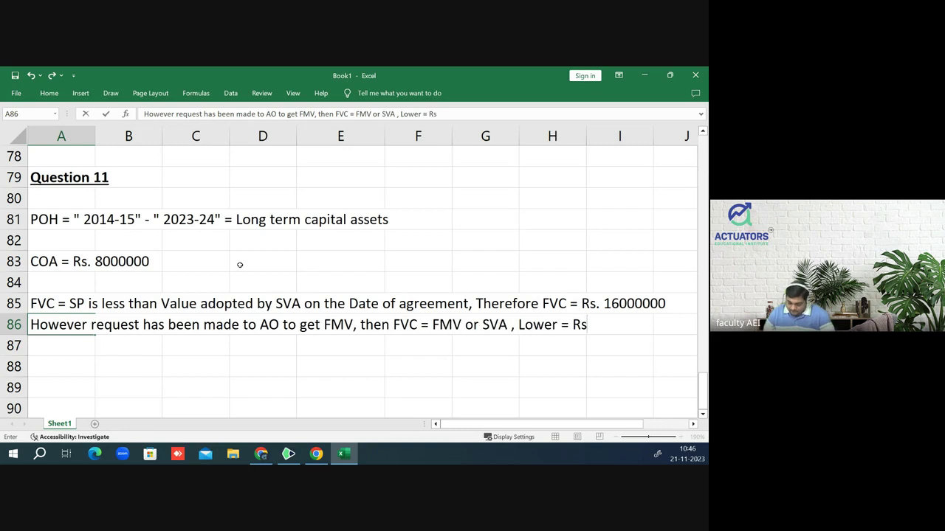
text(. 16000)
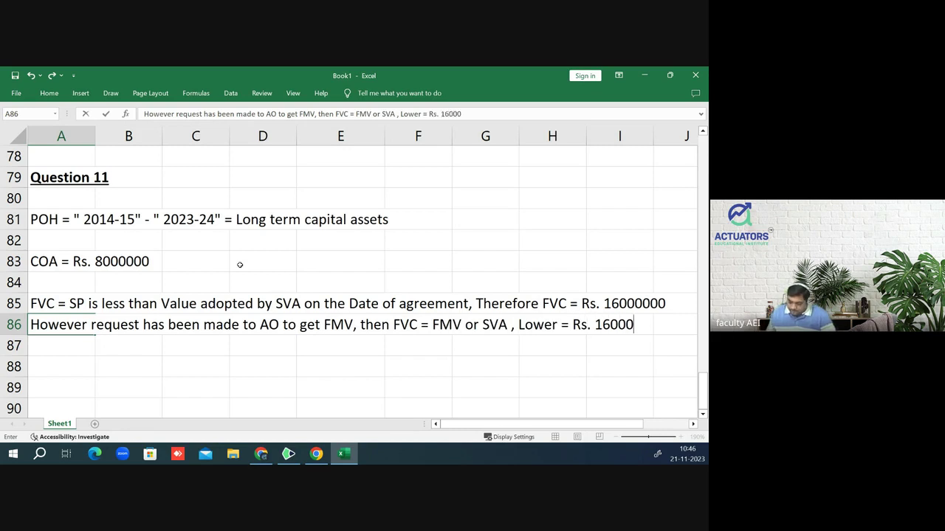
text(0000)
key(Return)
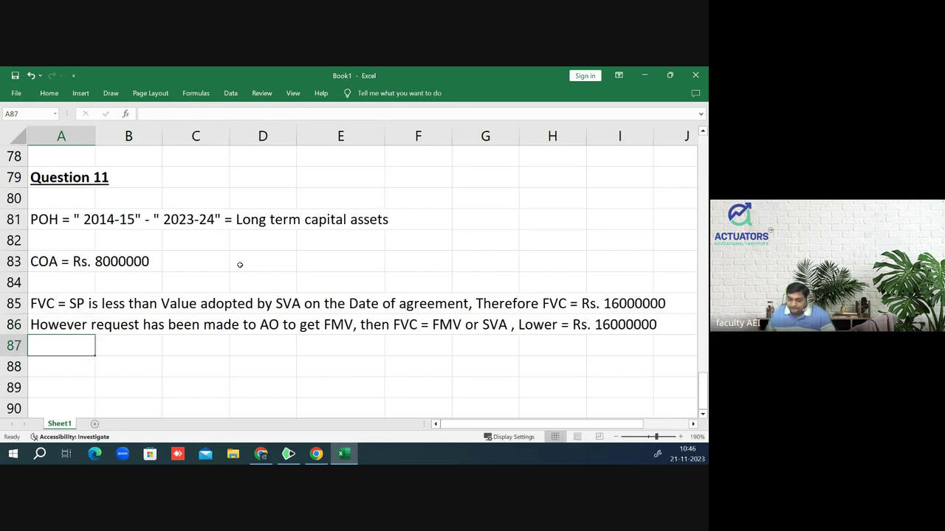
- Start the 'Computation of LTCG' heading in A88
key(Down)
key(Down)
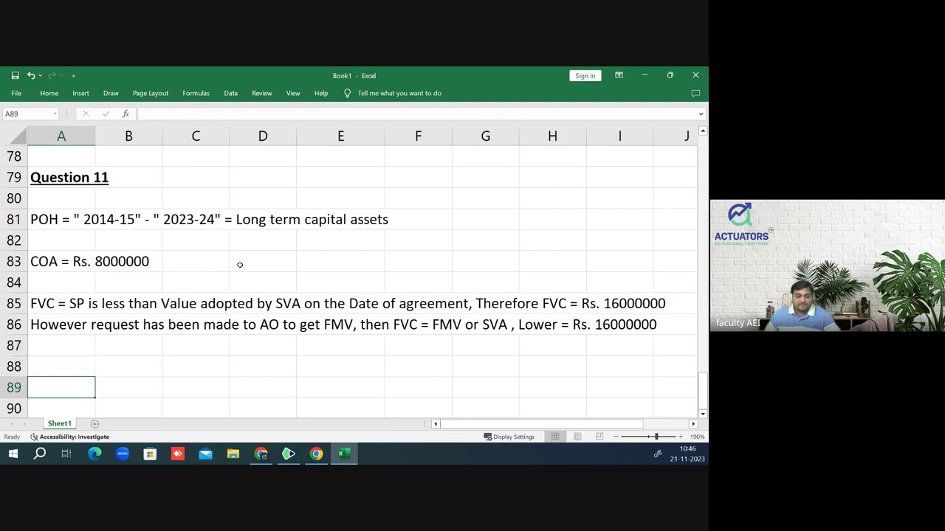
key(Down)
key(Down)
key(Up)
key(Up)
key(Up)
key(Up)
key(Up)
key(Up)
key(Up)
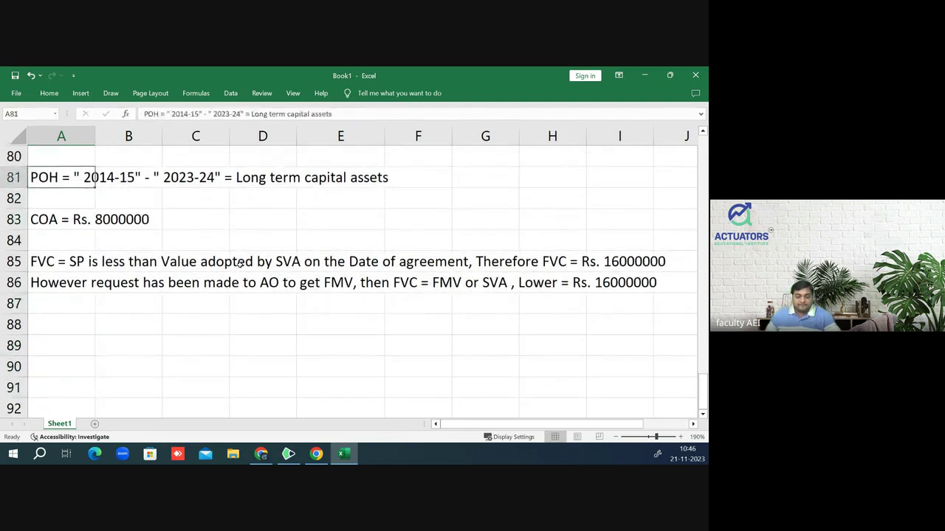
key(Up)
key(Up)
key(Down)
key(Down)
key(Down)
key(Down)
key(Down)
key(Down)
key(Down)
key(Down)
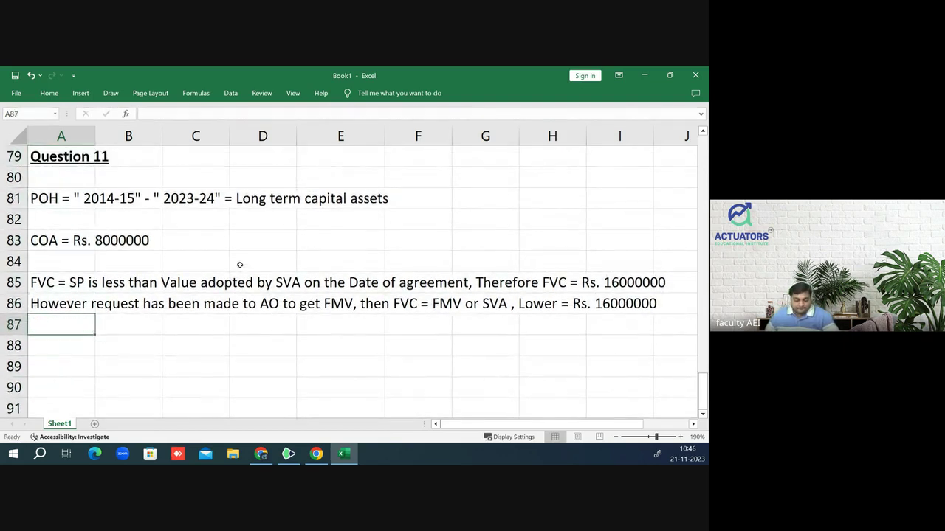
key(Down)
text(Comput)
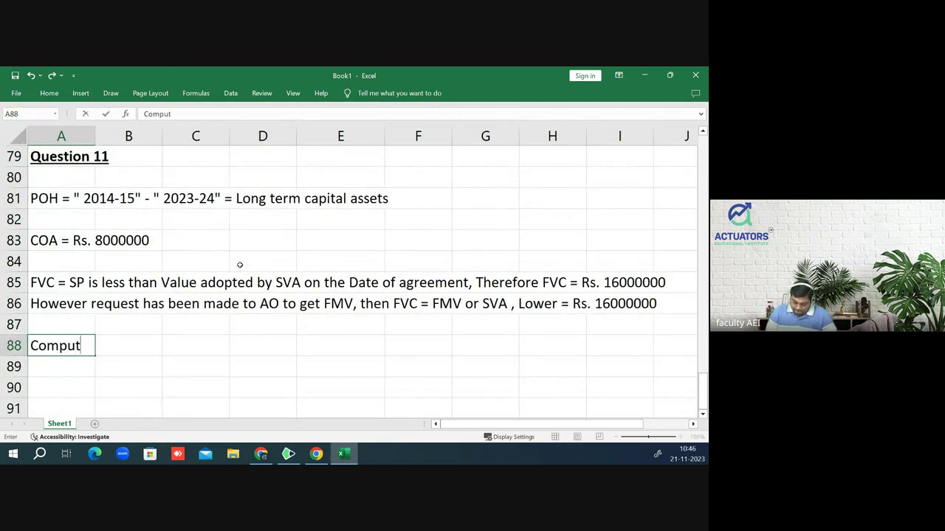
text(ation of )
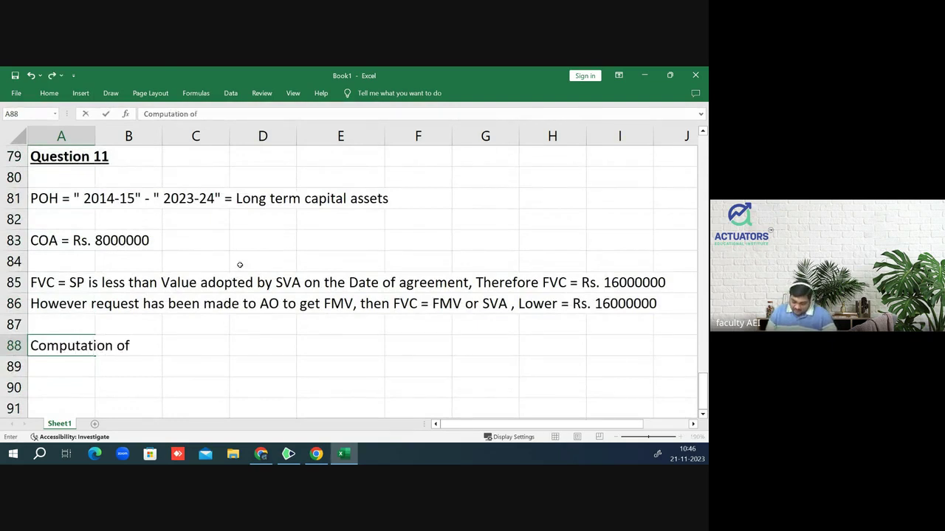
text(LY)
- Correct the heading to 'Computation of LTCG' and make it bold and underlined
key(BackSpace)
text(TCG)
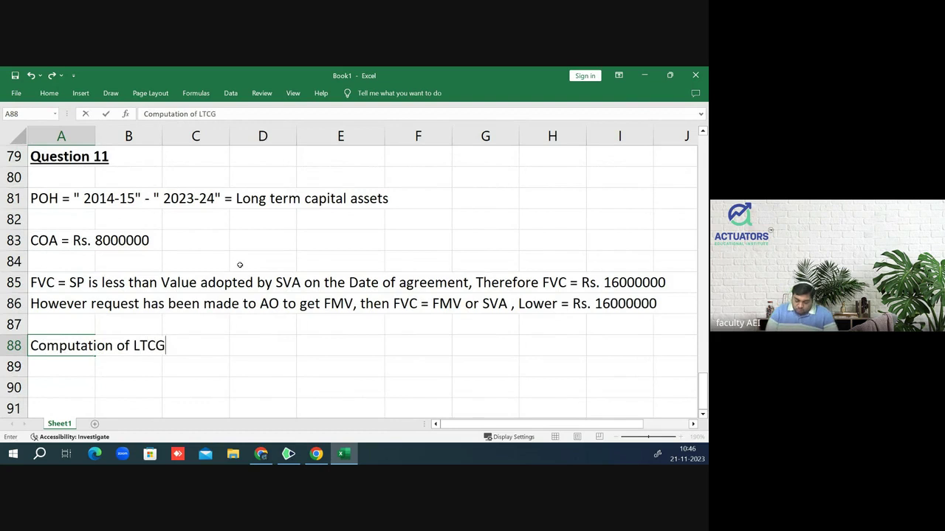
key(Return)
key(Up)
key(ctrl+b)
key(ctrl+u)
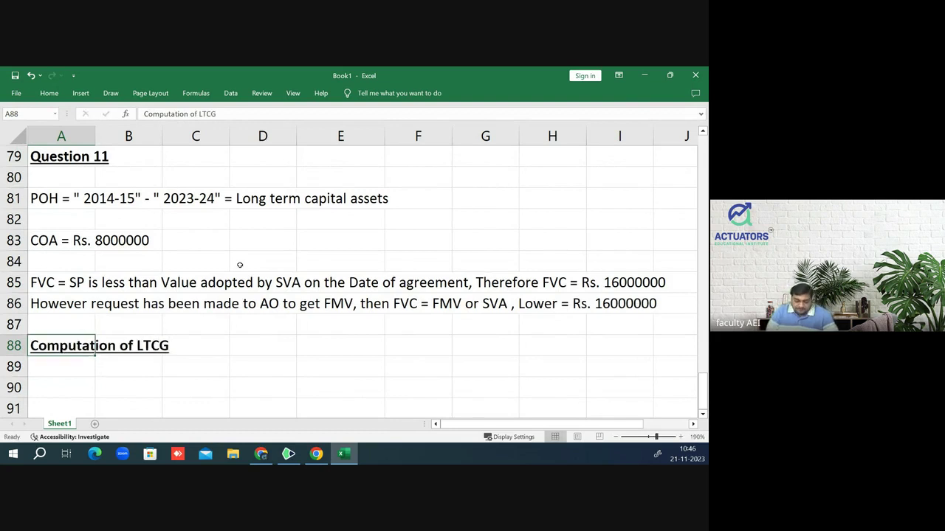
- Add the FVC label in A89 and a bold 'Rs' amount column heading in D88
key(Down)
text(FVC)
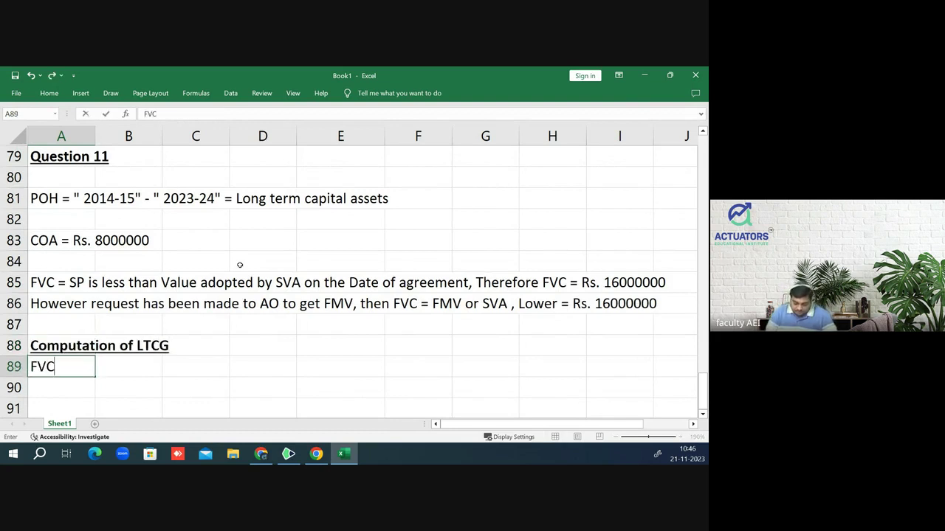
key(Right)
key(Right)
key(Right)
key(Right)
key(Up)
key(Up)
key(Left)
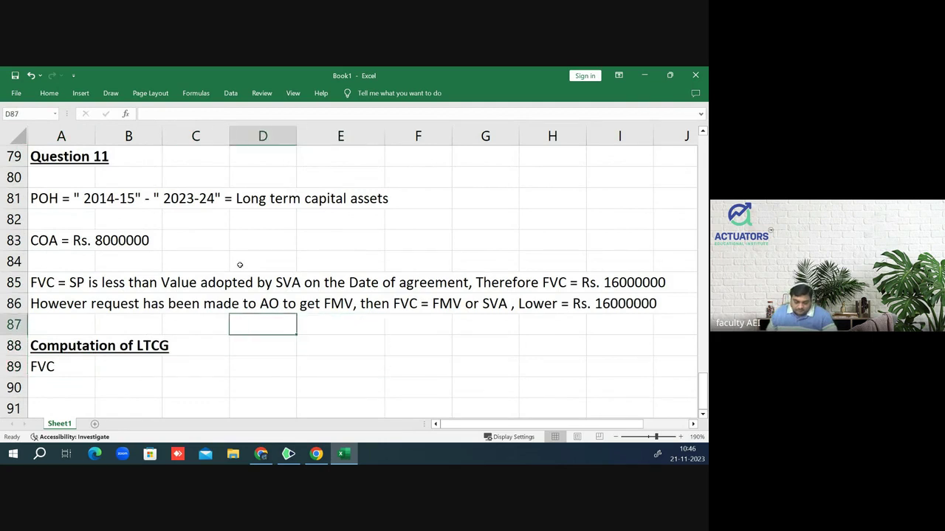
key(Down)
text(Rs)
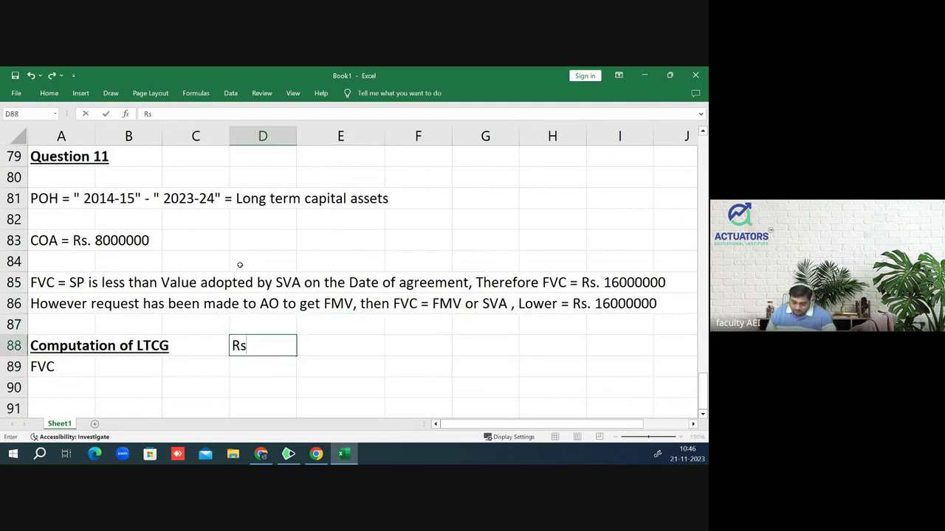
key(Return)
key(Up)
text(b)
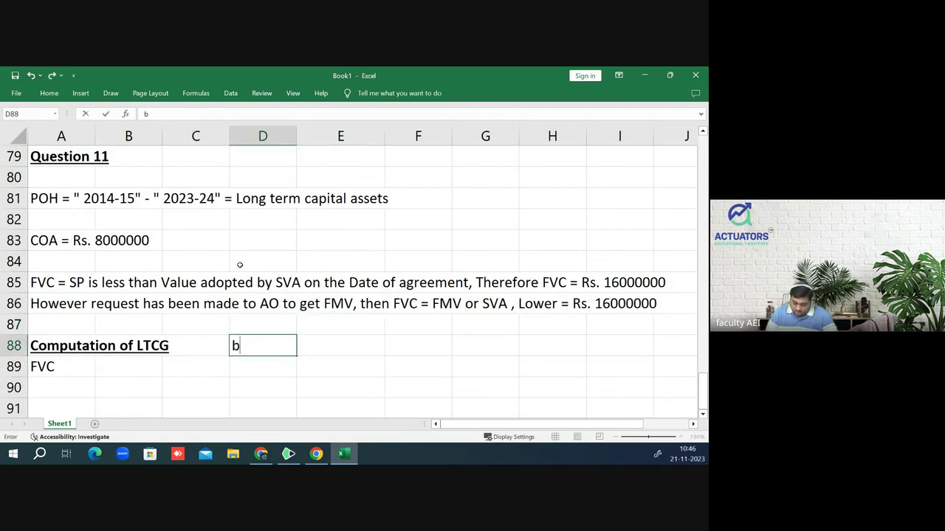
key(BackSpace)
text(b)
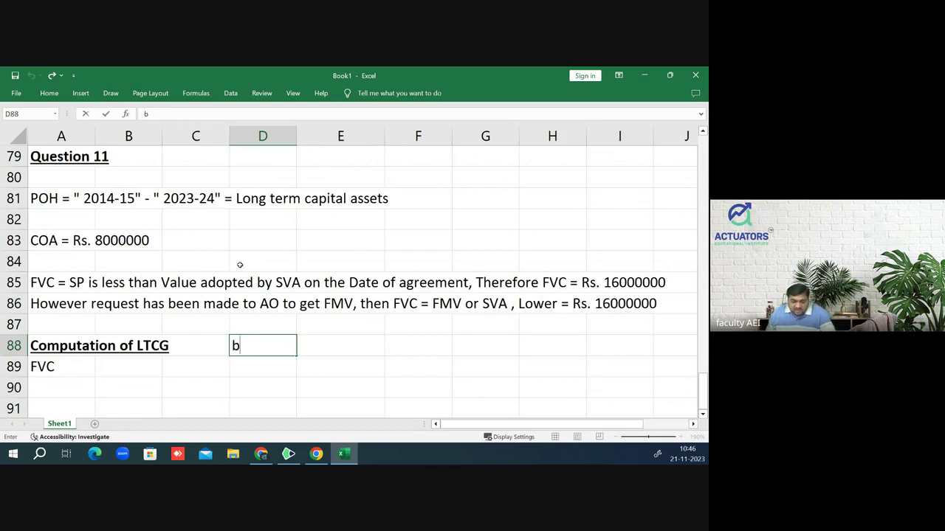
key(BackSpace)
key(Return)
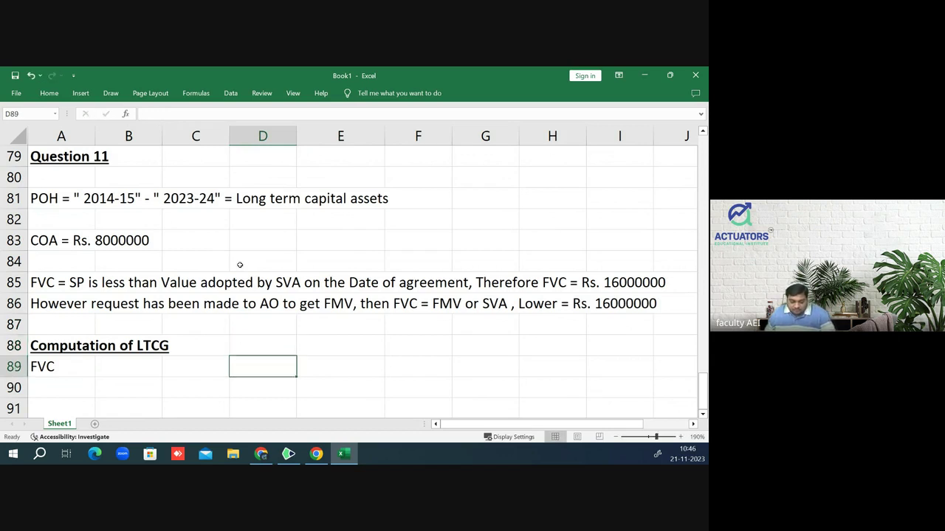
key(ctrl+z)
key(ctrl+b)
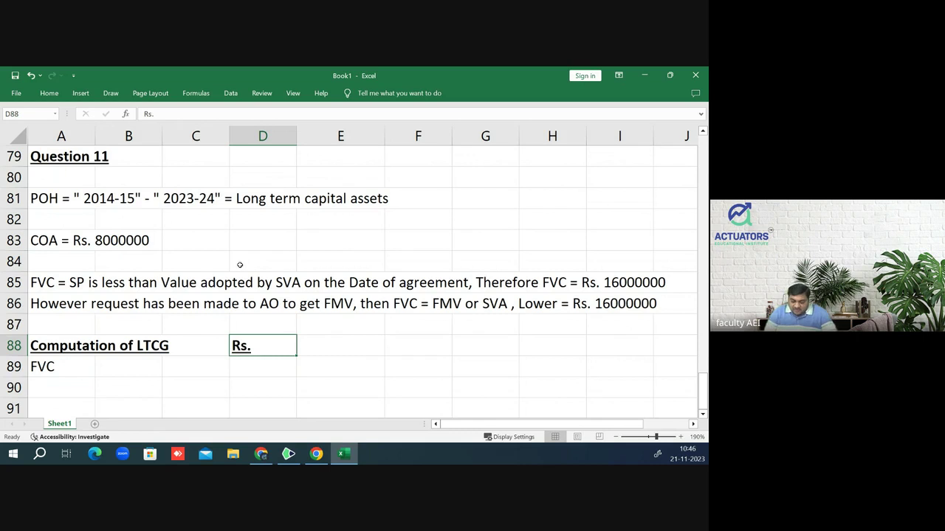
- Enter the FVC amount 16000000 in D89
key(Return)
text(16000)
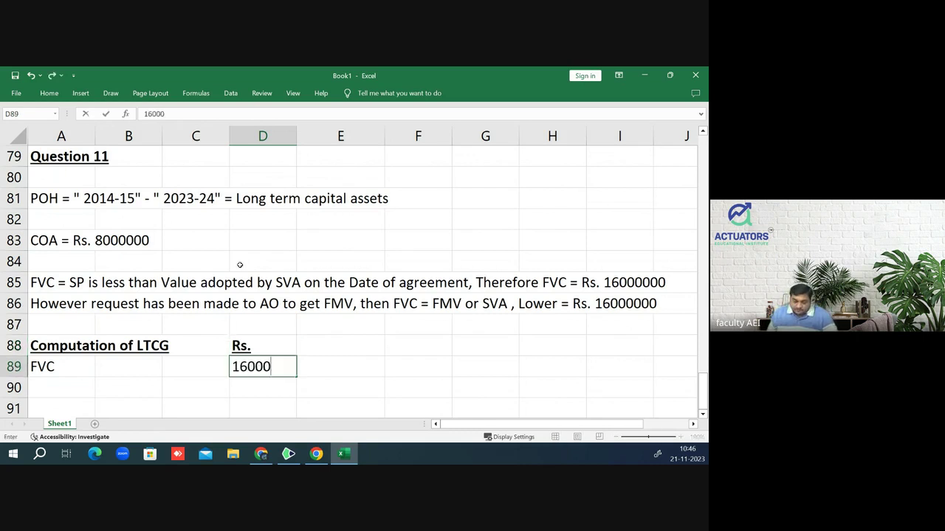
text(0000)
key(Return)
key(Up)
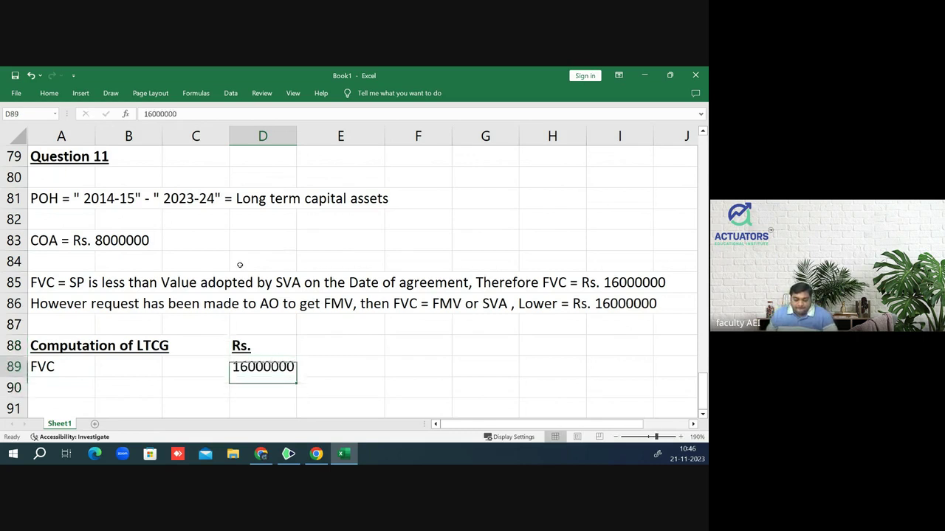
key(Down)
key(Left)
key(Left)
key(Left)
- Add the 'Less: ICOA' line and begin the working (8000000*348/ in A91
text(Le)
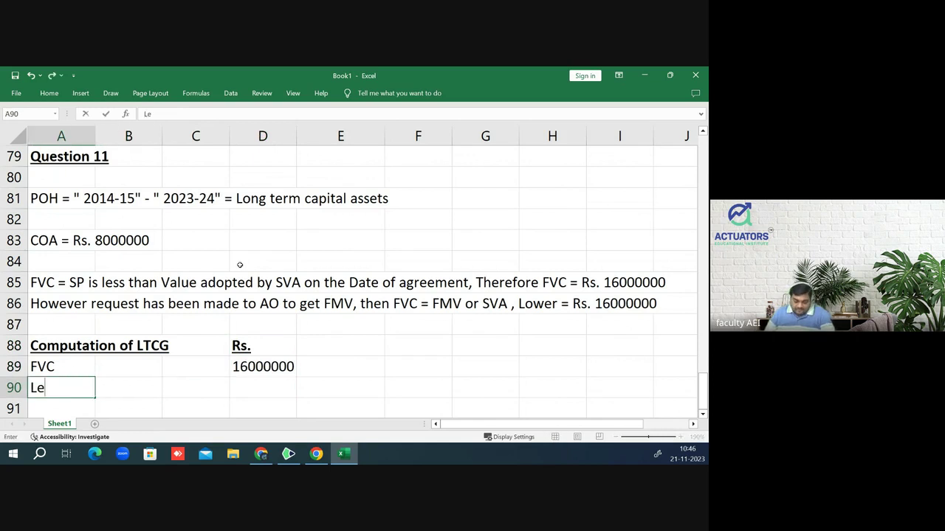
text(ss: I)
text(C)
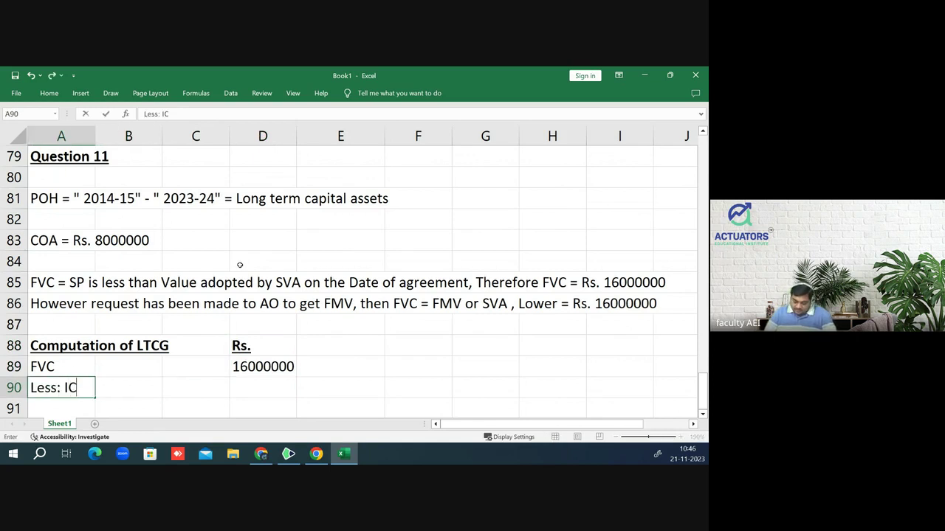
text(OA)
key(Return)
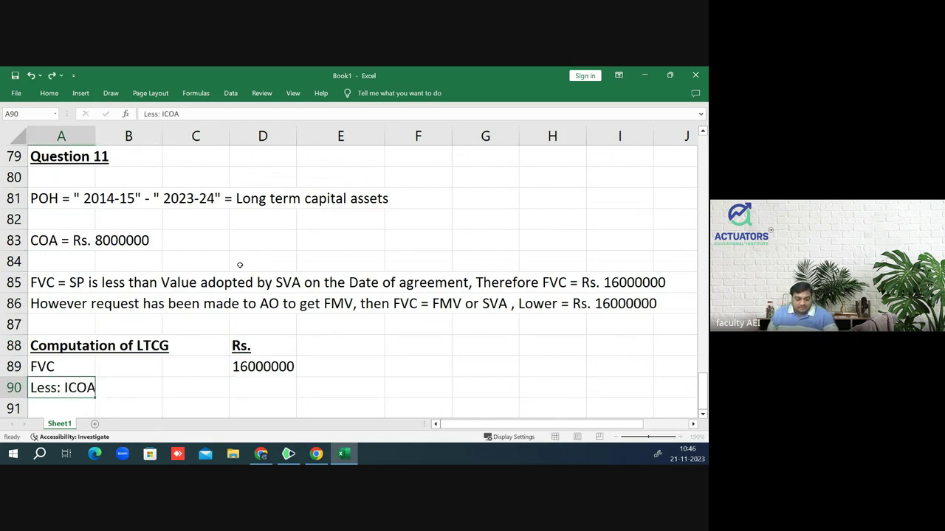
text(()
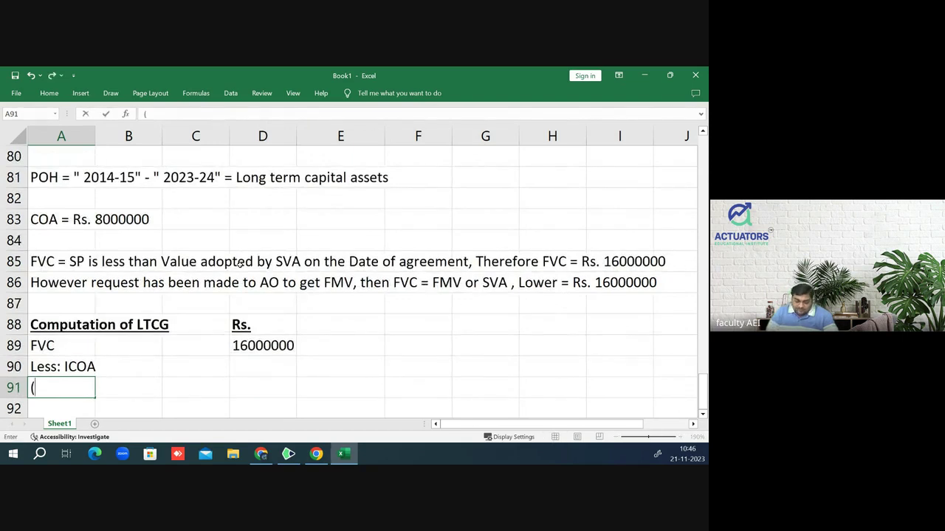
text(8000000)
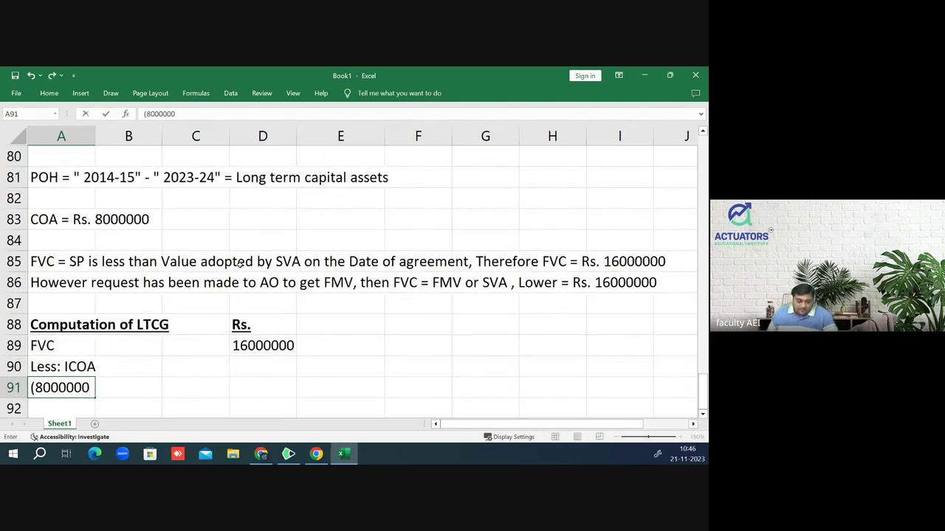
text(*34)
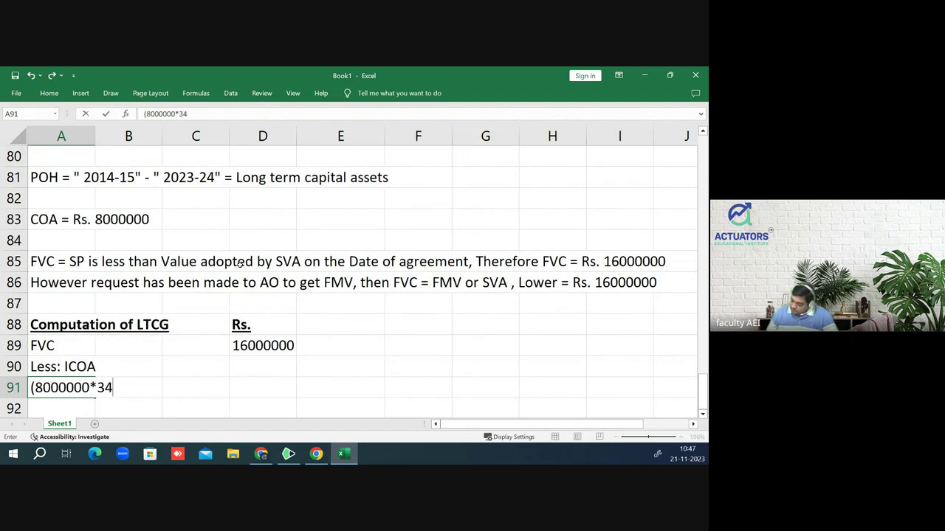
text(8/)
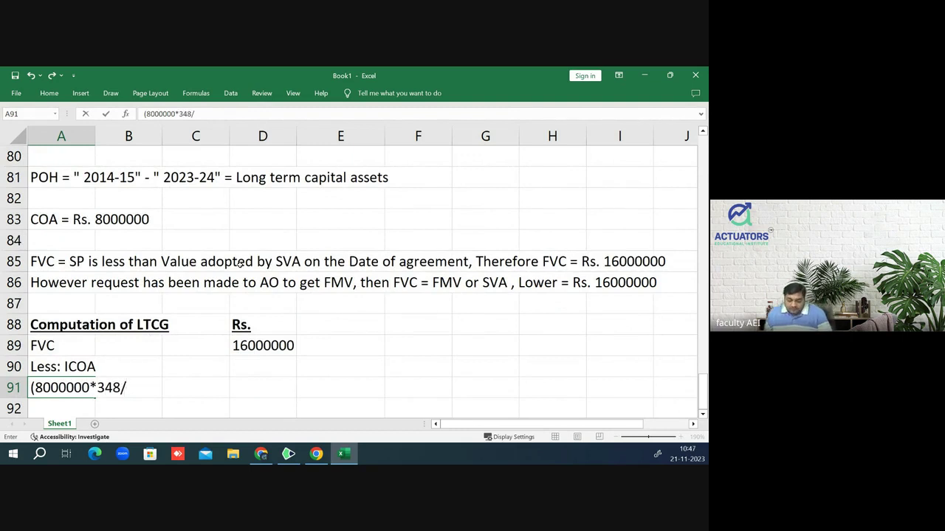
key(alt+Tab)
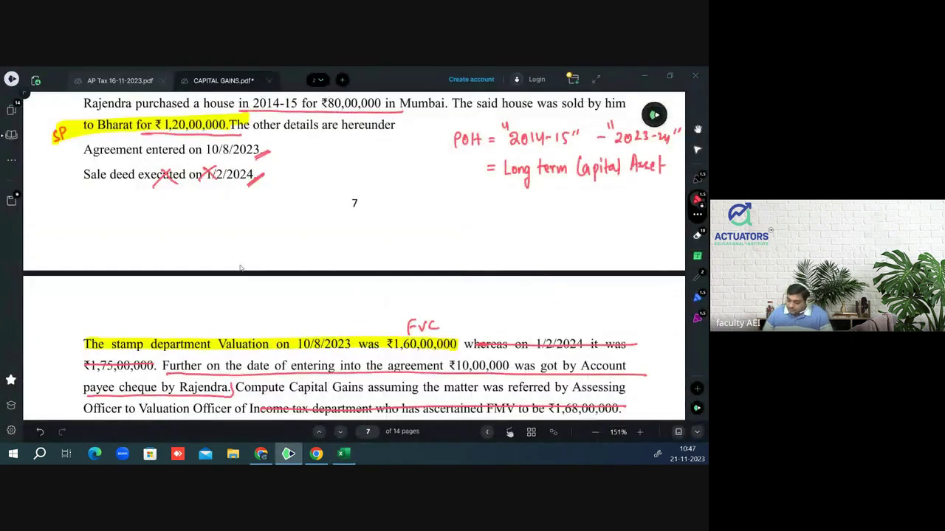
- In the CAPITAL GAINS PDF's cost inflation index table, mark the 2014-15 index 240 in red
scroll(240, 268, up, 5)
scroll(240, 268, up, 5)
scroll(240, 268, up, 5)
scroll(240, 268, up, 5)
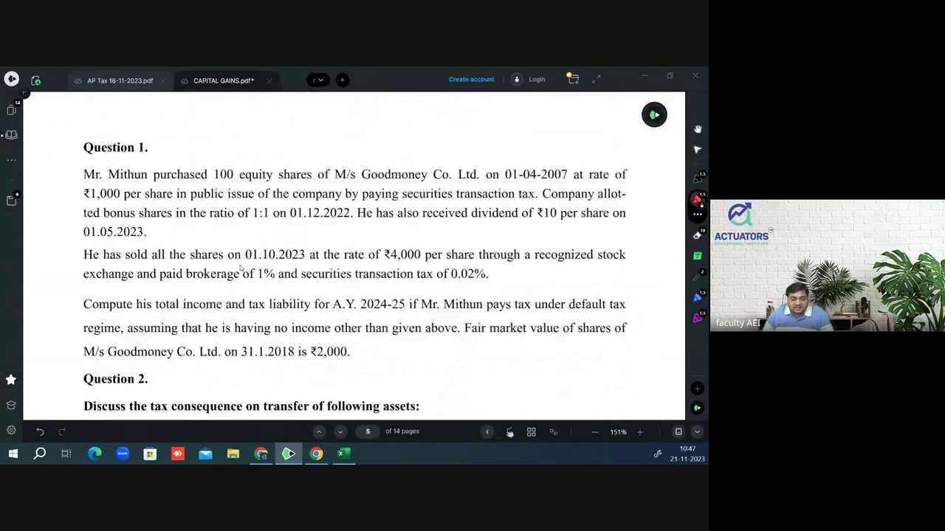
scroll(240, 268, up, 5)
scroll(240, 268, up, 5)
scroll(240, 268, up, 5)
scroll(240, 268, up, 5)
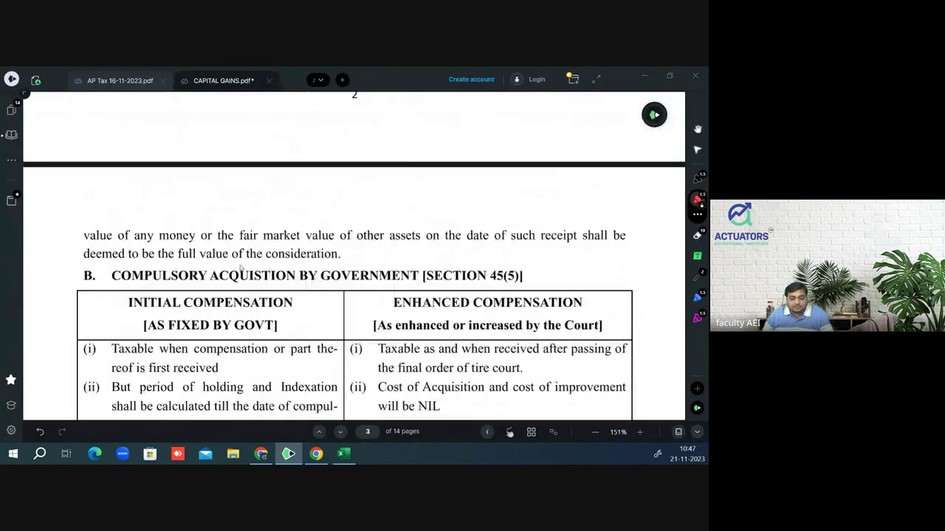
scroll(240, 268, up, 5)
scroll(240, 268, up, 5)
scroll(240, 268, up, 5)
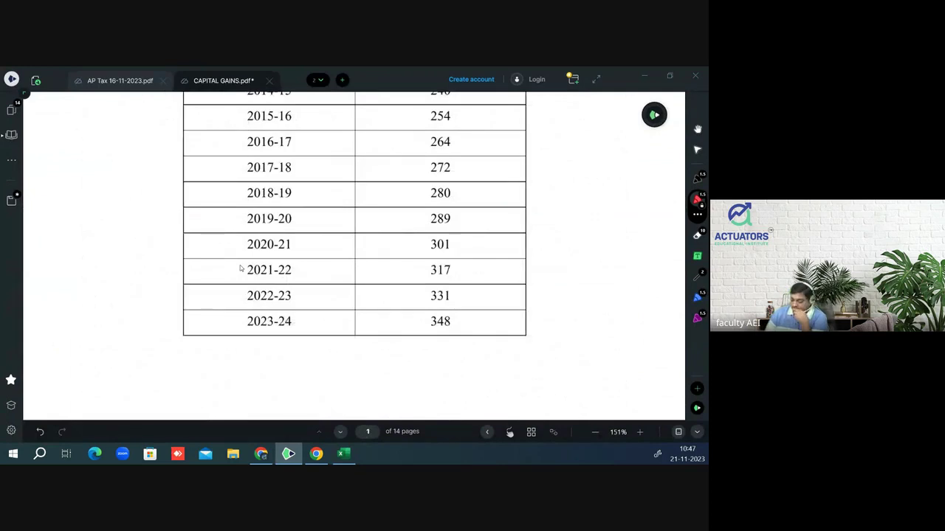
scroll(240, 268, up, 1)
scroll(239, 268, up, 1)
scroll(239, 268, up, 1)
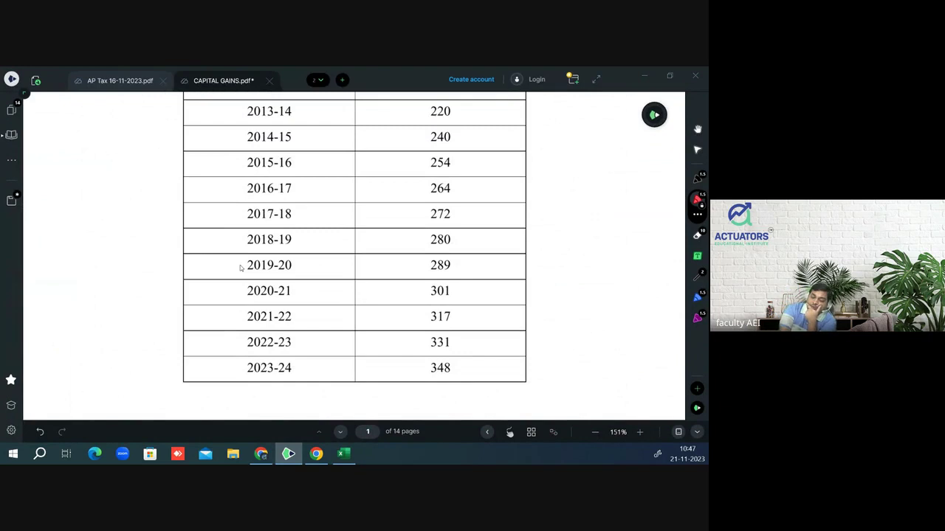
drag(412, 143, 418, 139)
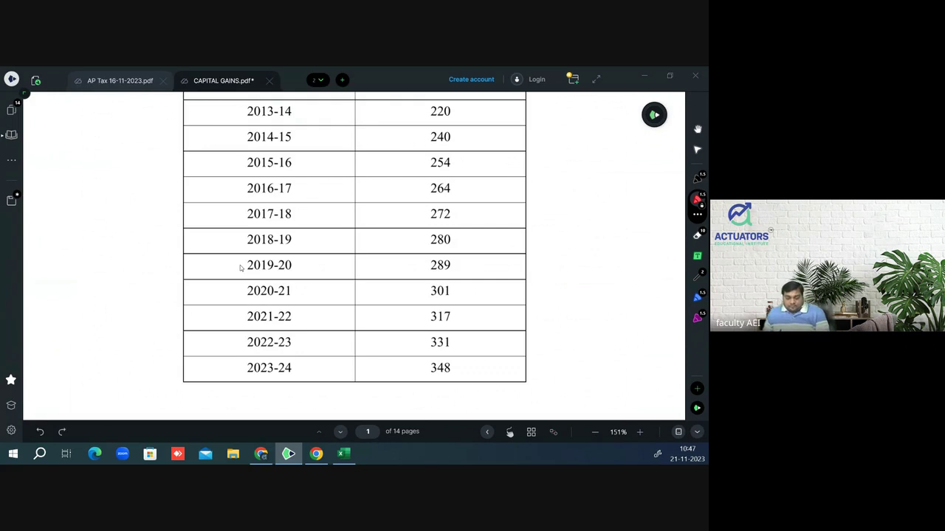
key(alt+Tab)
- Finish A91 with 240 and put the underlined indexed cost =-8000000*348/240 in D91
text(240)
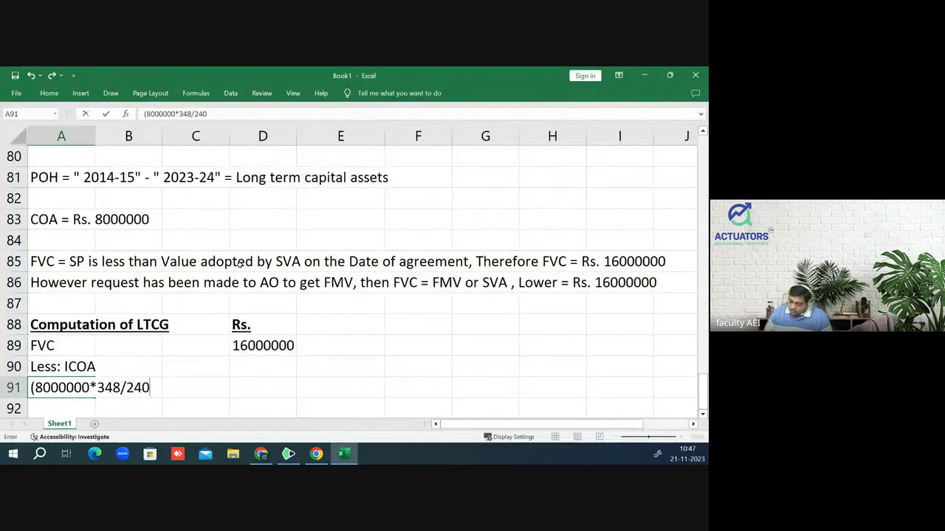
text())
key(Return)
key(Up)
key(Right)
key(Right)
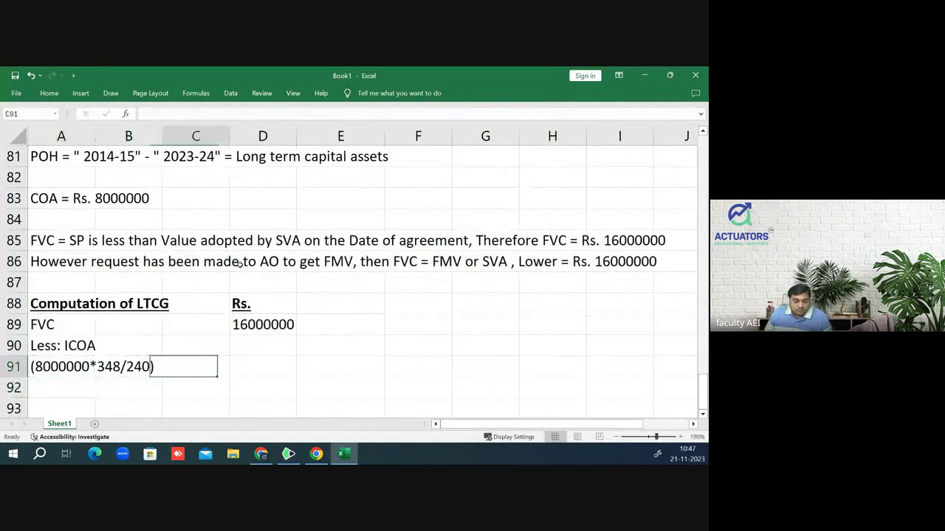
key(Right)
text(=-80)
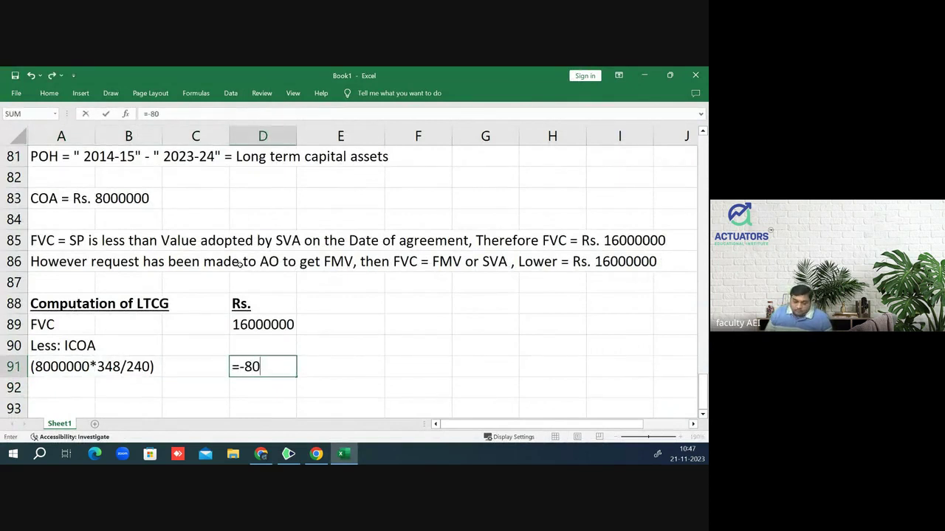
text(00000*)
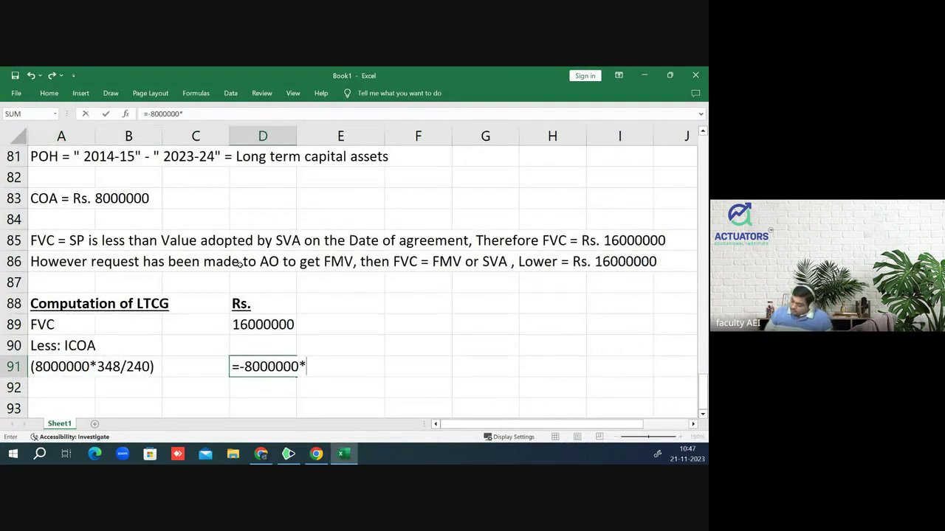
text(348/240)
key(Return)
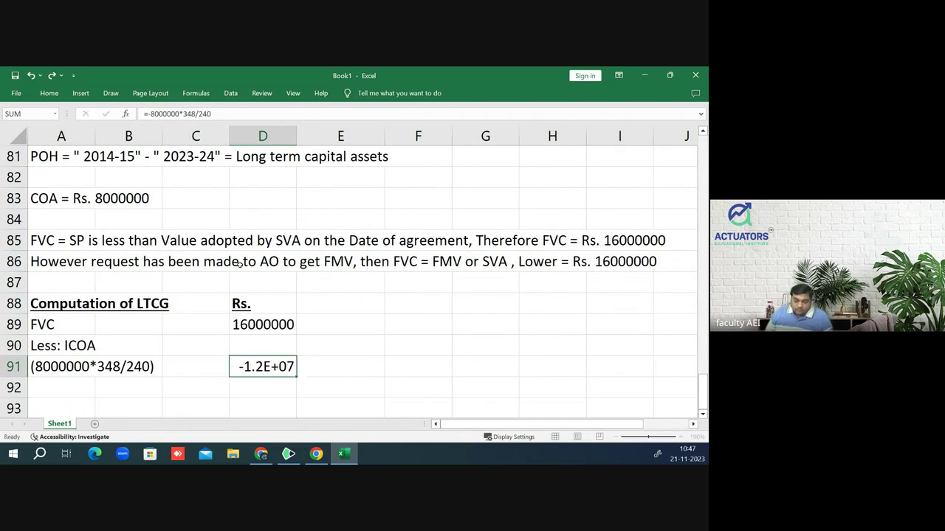
key(Up)
key(ctrl+u)
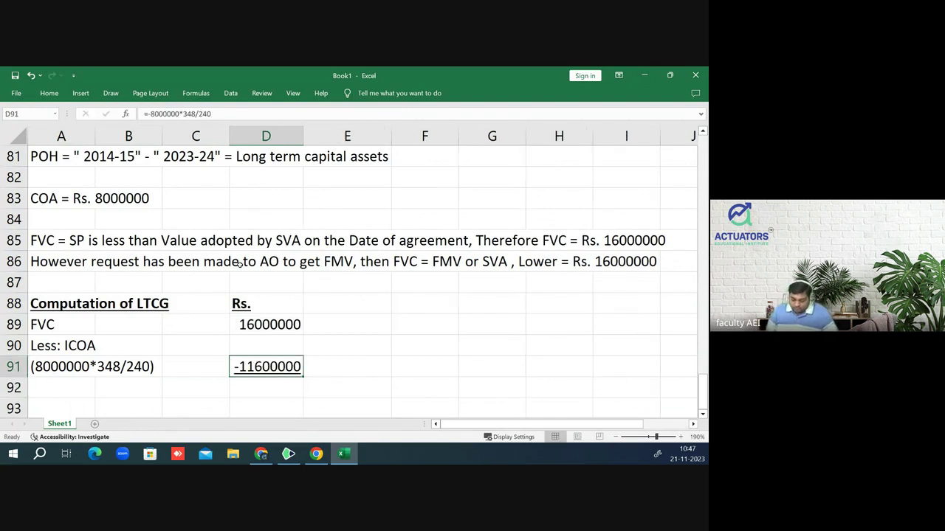
- Enter =D89+D91 in D92 to total the taxable gain of 4400000
key(Down)
text(=)
key(Up)
key(Up)
key(Up)
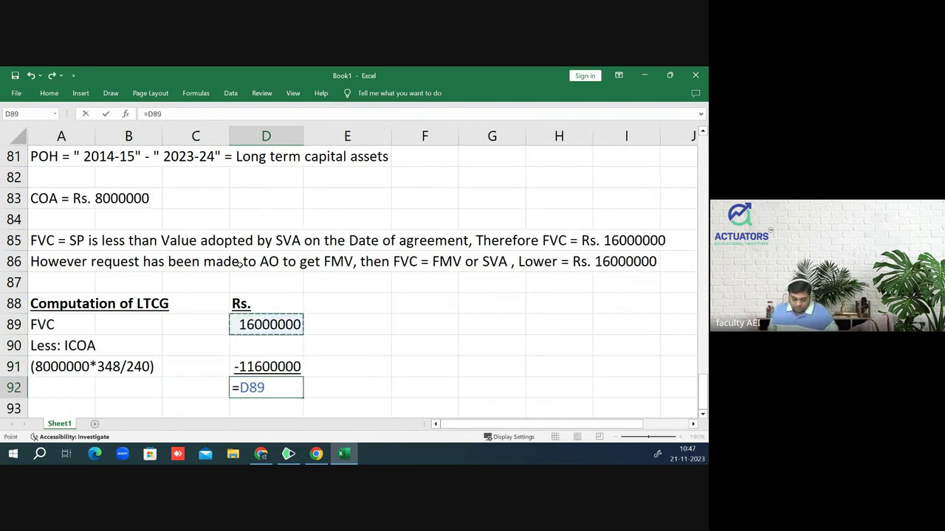
text(+)
key(Up)
key(Return)
- Label B92 'Taxable LTCG' and make B92:D92 bold and underlined
key(Up)
key(Left)
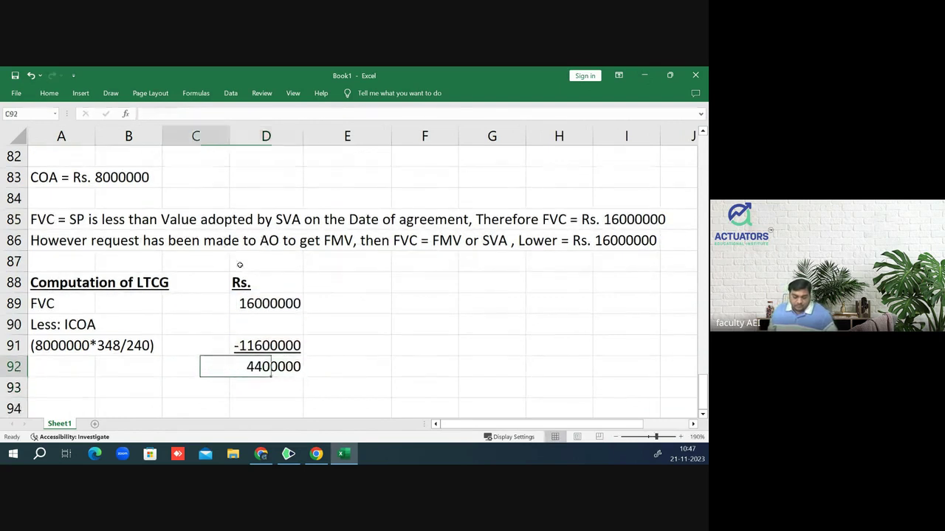
key(Left)
text(Taxabl)
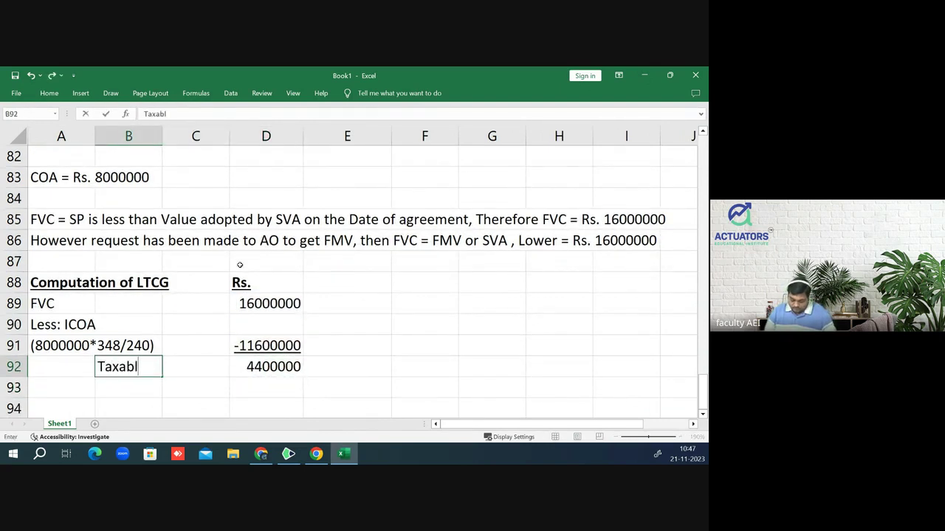
text(e LTCG)
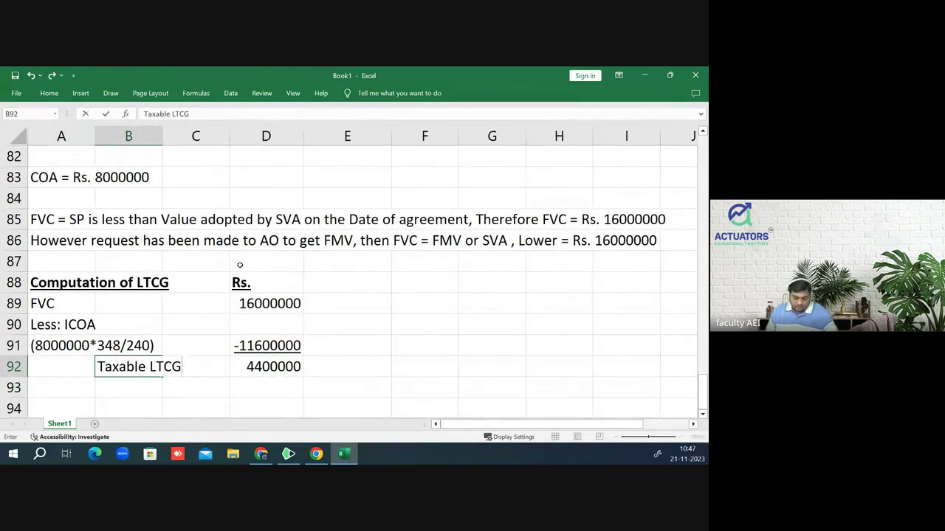
key(Return)
key(Up)
key(shift+Right)
key(shift+Right)
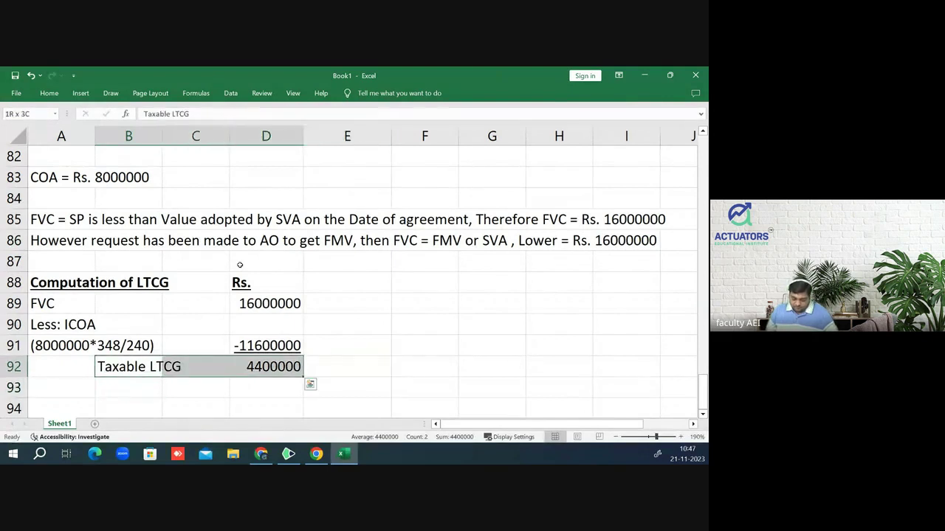
key(ctrl+b)
key(ctrl+u)
key(Up)
key(Up)
key(Up)
key(Up)
key(Up)
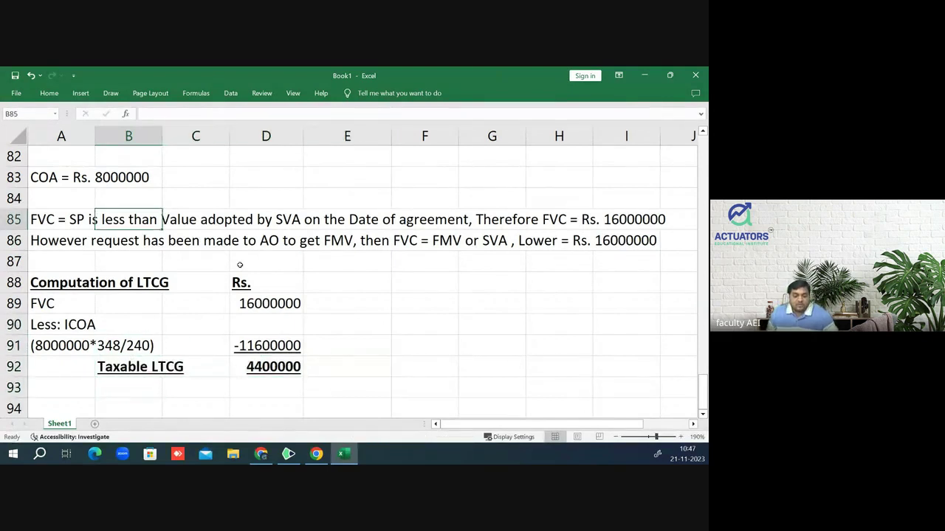
key(Up)
key(Up)
- Move the Question 11 heading from A79 down to A80
key(Up)
key(Up)
key(Up)
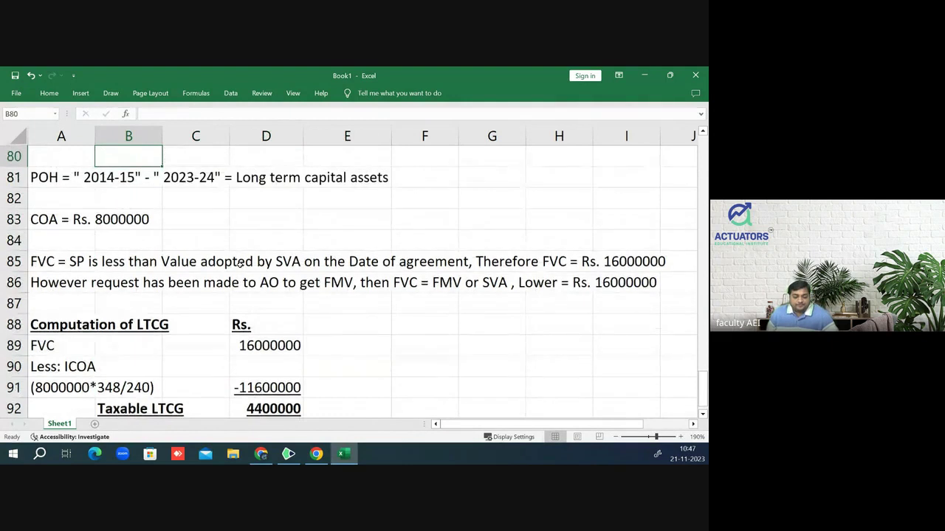
key(Up)
key(Left)
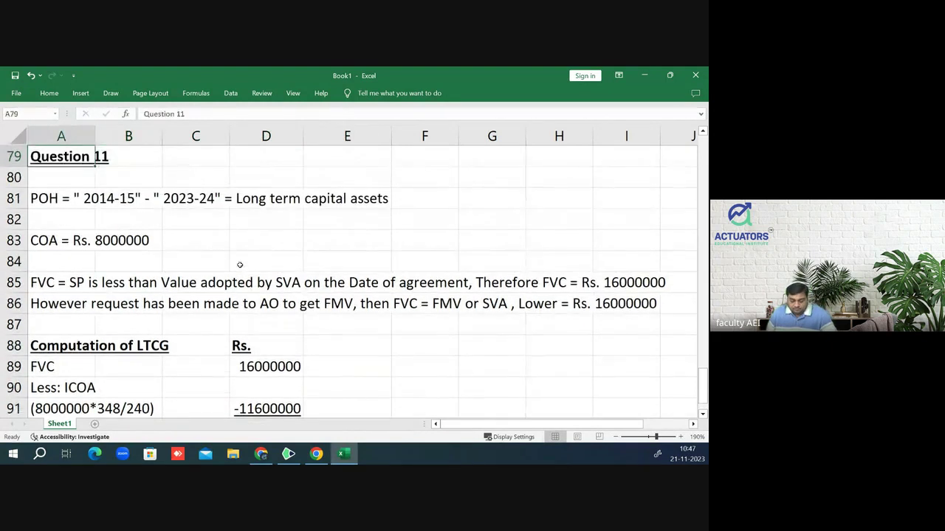
key(ctrl+x)
key(Down)
key(Return)
- Review the Question 11 working down to the Taxable LTCG of 4400000
key(Down)
key(Down)
key(Down)
key(Down)
key(Down)
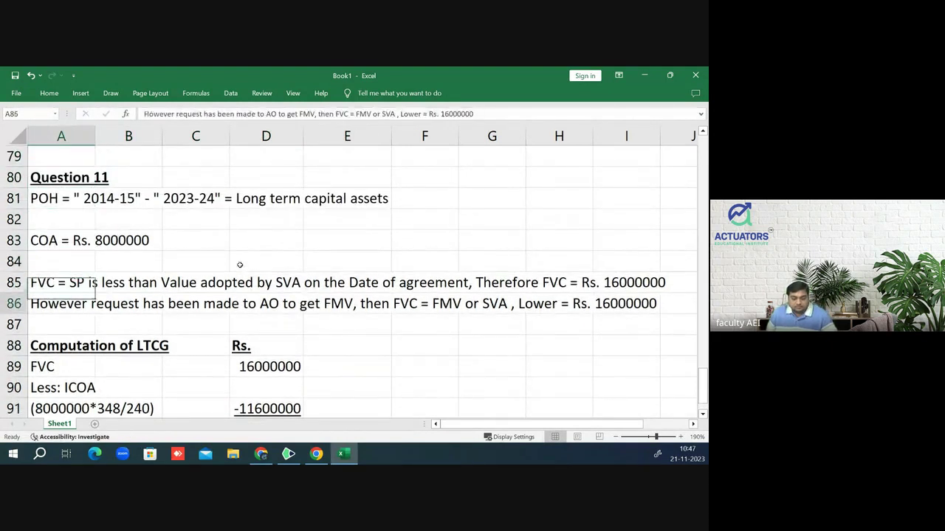
key(Down)
key(Down)
key(Down)
key(Down)
key(Down)
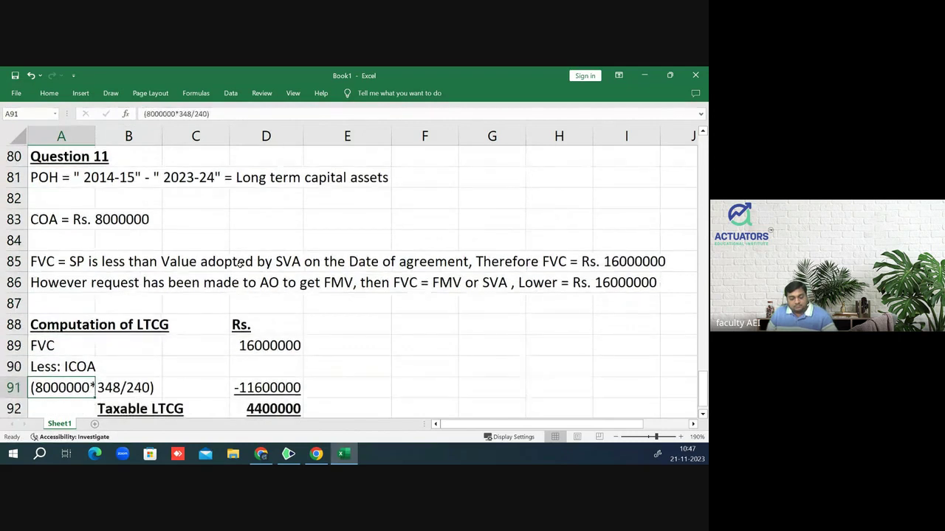
key(Down)
key(Right)
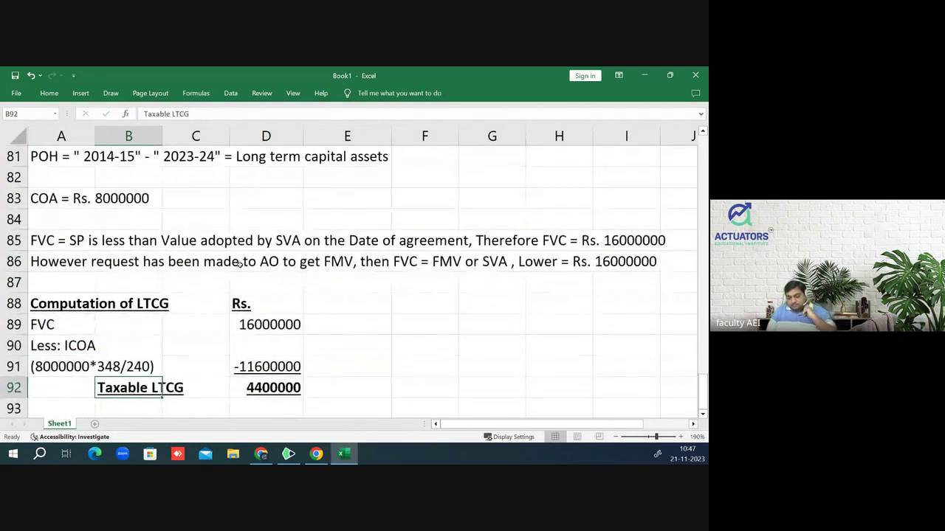
key(Up)
key(Left)
key(Right)
key(Up)
key(Up)
key(Up)
key(Up)
key(Up)
key(Up)
key(Up)
key(Up)
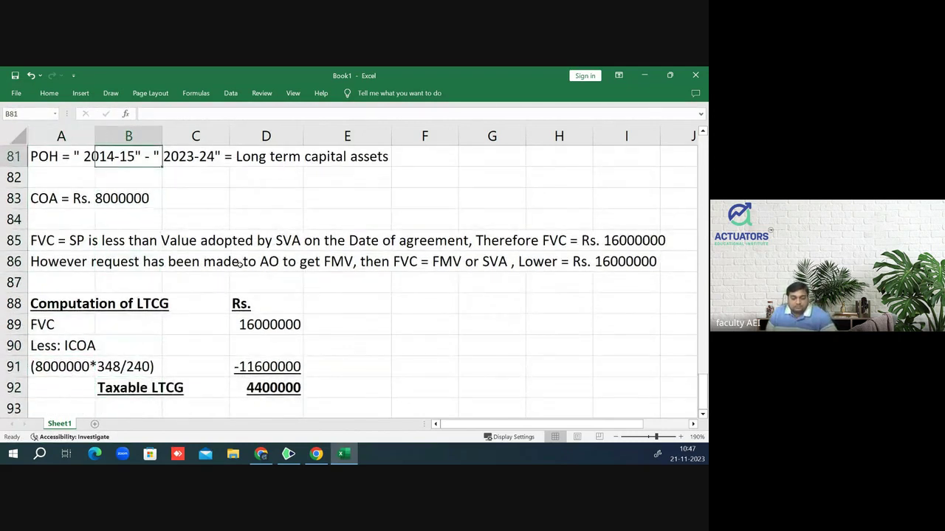
key(Up)
key(Right)
key(Right)
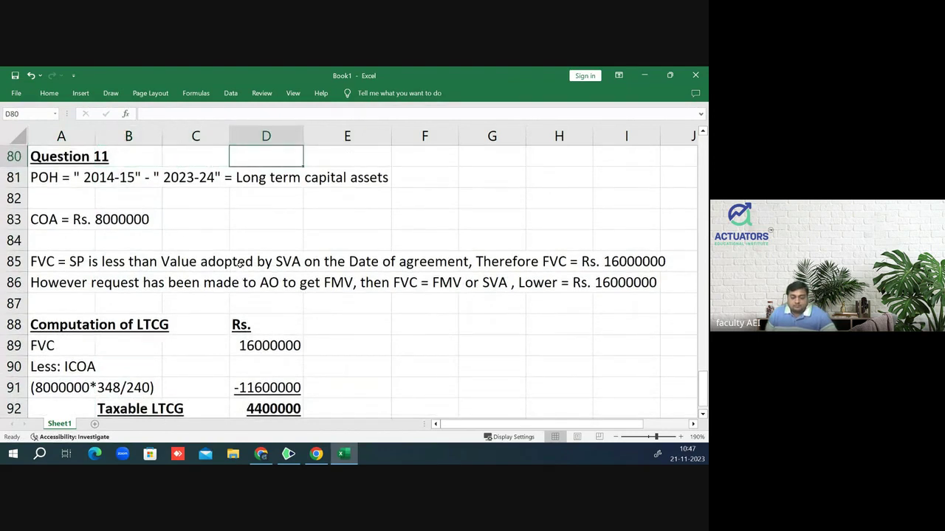
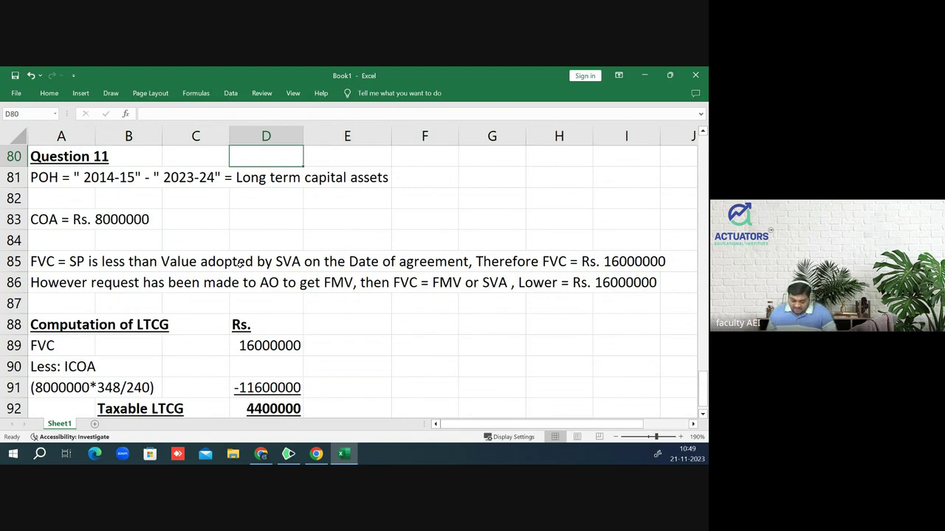
- Switch from the Question 11 Excel sheet to the CAPITAL GAINS.pdf document
key(alt+Tab)
- Scroll to the SLUMP SALE heading and pen an 'imp' note beside it
scroll(240, 265, down, 3)
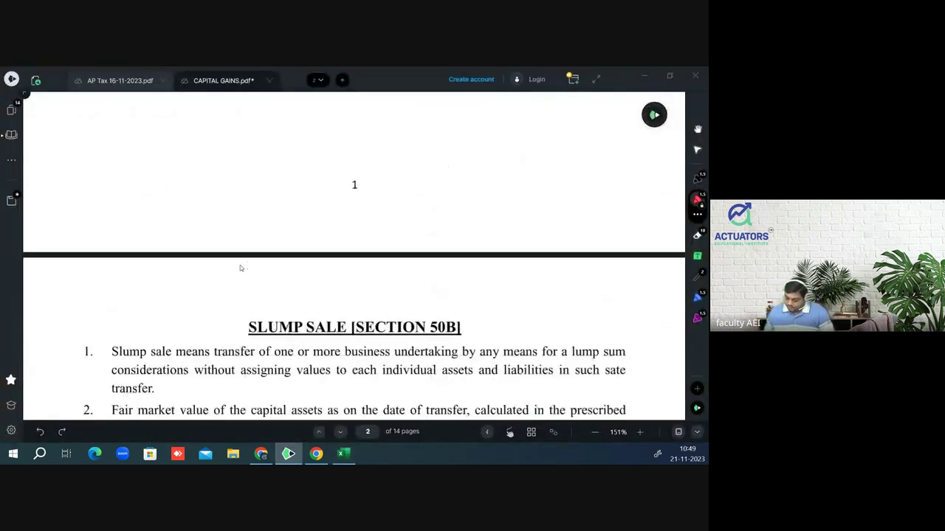
scroll(239, 268, down, 3)
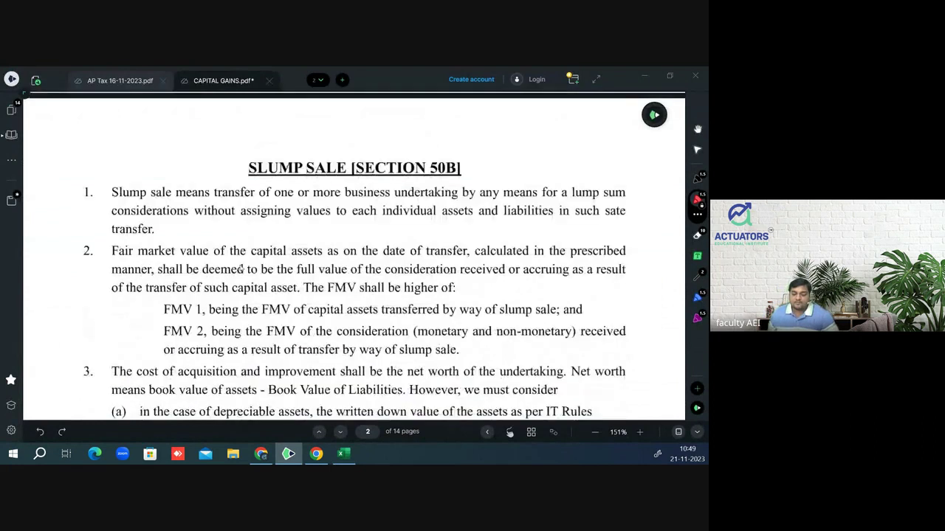
scroll(240, 268, down, 1)
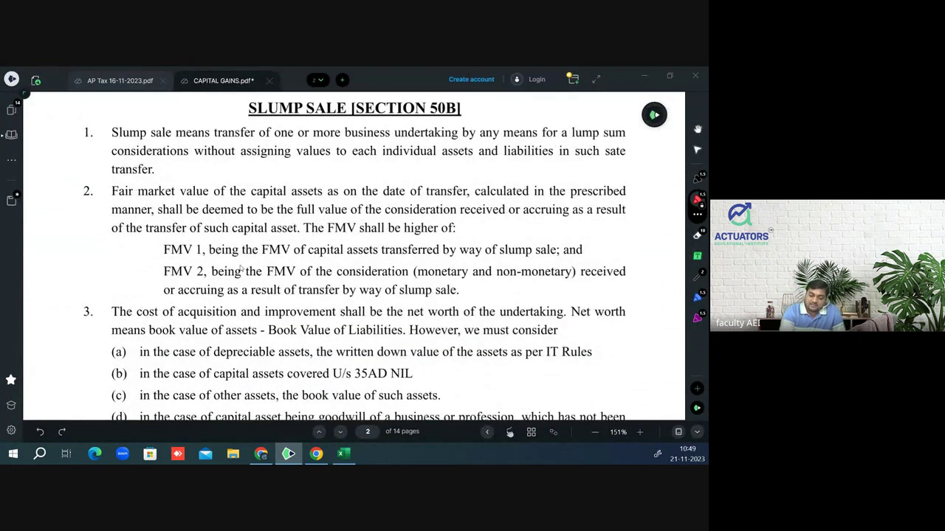
mouse_move(202, 103)
mouse_down()
mouse_move(204, 116)
mouse_move(224, 100)
mouse_move(238, 110)
mouse_up()
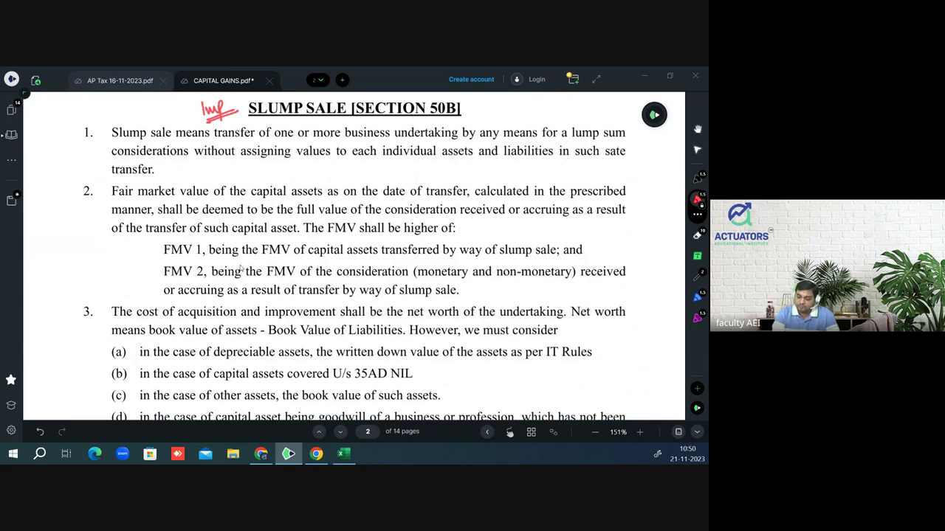
- Strike out the misspelt 'sate' in point 1, then blot it over in black ink
drag(605, 152, 629, 148)
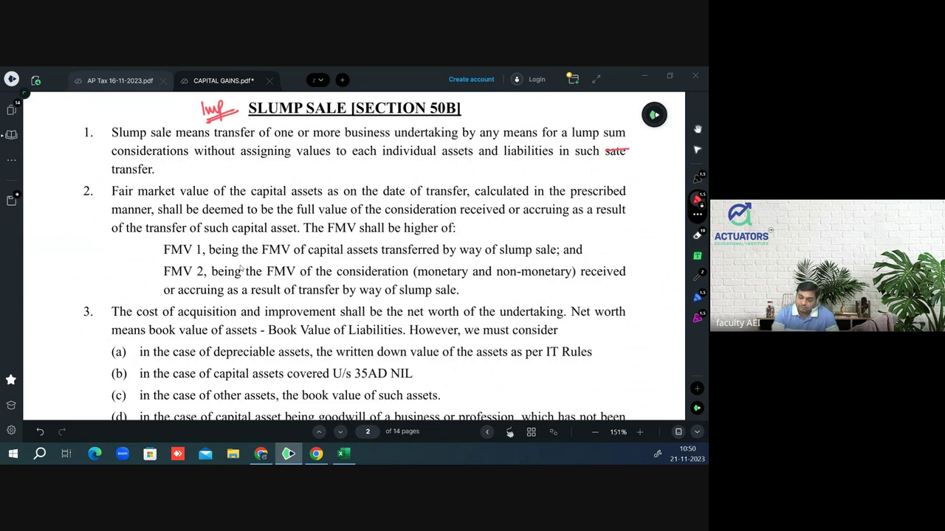
drag(608, 152, 628, 156)
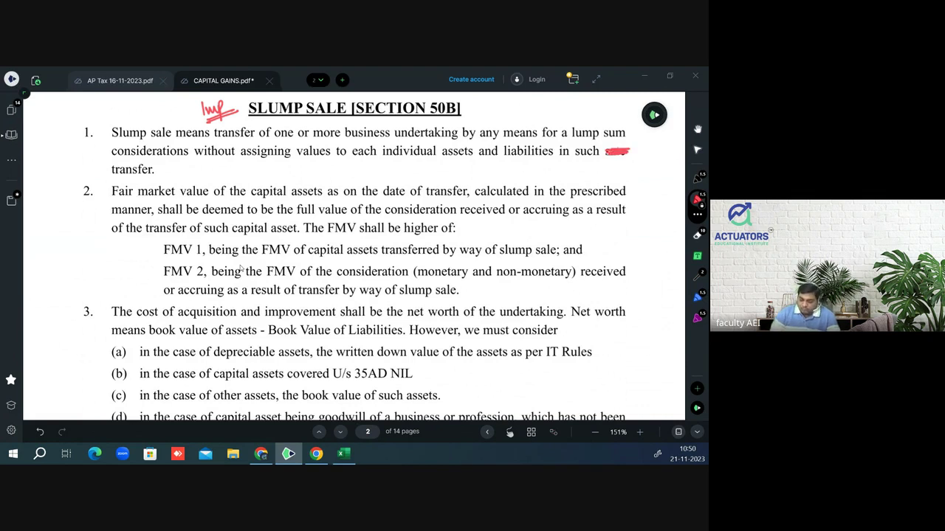
key(ctrl+z)
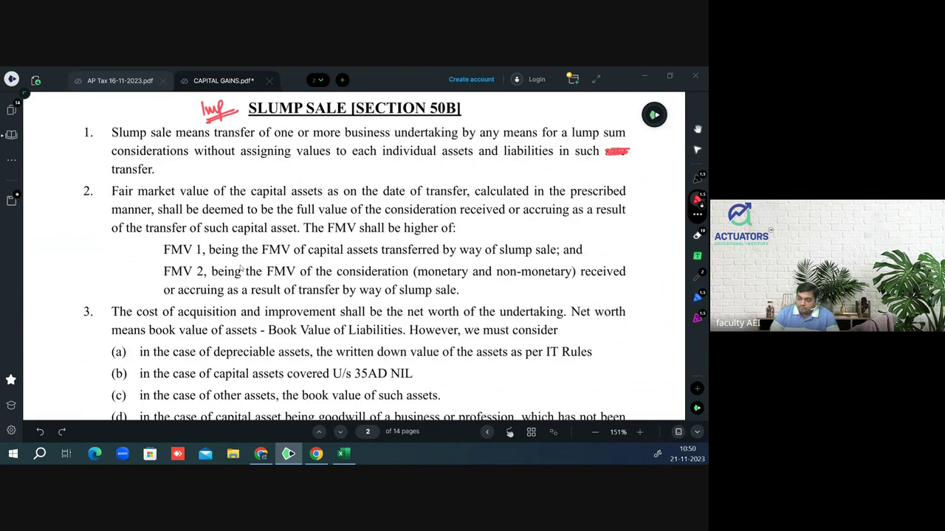
key(ctrl+z)
key(ctrl+z)
key(ctrl+z)
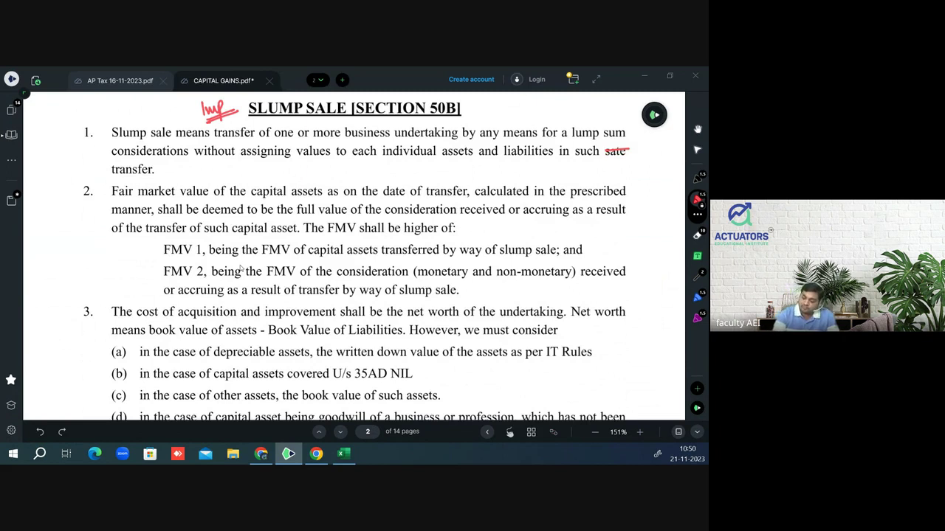
click(698, 180)
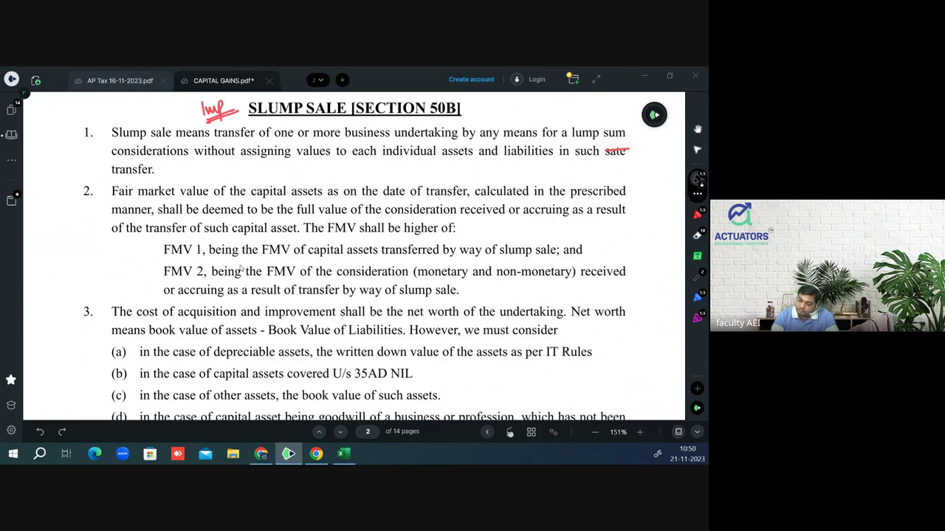
drag(606, 149, 617, 149)
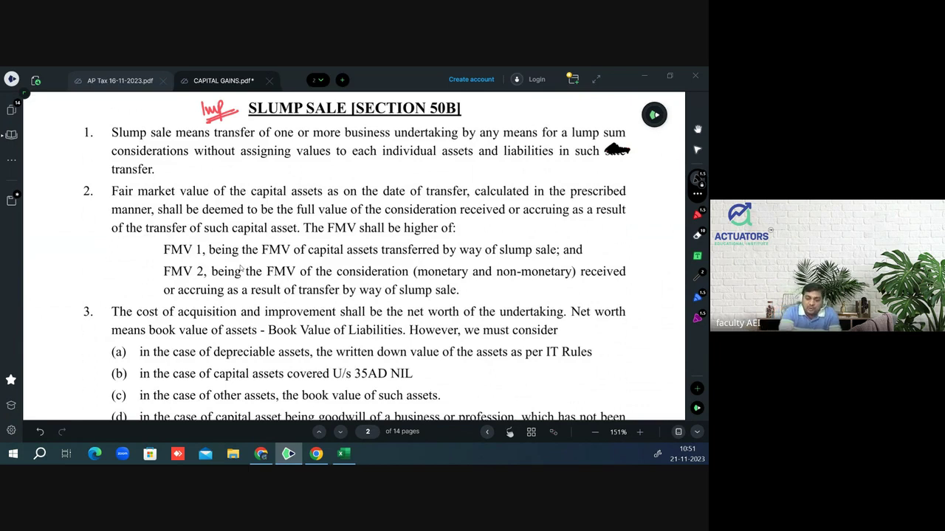
- Handwrite 'No Allocation of Purchase' after 'transfer.' in point 1
mouse_move(178, 175)
mouse_down()
mouse_move(190, 163)
mouse_move(219, 175)
mouse_up()
mouse_move(223, 163)
mouse_down()
mouse_move(223, 176)
mouse_move(228, 170)
mouse_up()
drag(235, 169, 241, 175)
mouse_move(246, 161)
mouse_down()
mouse_move(247, 174)
mouse_move(266, 175)
mouse_up()
drag(278, 168, 277, 170)
mouse_move(287, 159)
mouse_down()
mouse_move(284, 179)
mouse_move(288, 168)
mouse_move(301, 177)
mouse_up()
mouse_move(302, 158)
mouse_down()
mouse_move(320, 174)
mouse_move(385, 173)
mouse_up()
- Complete the note with 'Consideration to Individual Assets'
mouse_move(387, 174)
mouse_down()
mouse_move(403, 175)
mouse_move(401, 164)
mouse_up()
mouse_move(407, 158)
mouse_down()
mouse_move(406, 175)
mouse_move(430, 175)
mouse_up()
mouse_move(432, 161)
mouse_down()
mouse_move(432, 175)
mouse_move(439, 166)
mouse_up()
drag(440, 169, 454, 174)
mouse_move(467, 161)
mouse_down()
mouse_move(467, 176)
mouse_move(474, 167)
mouse_up()
mouse_move(471, 168)
mouse_down()
mouse_move(505, 174)
mouse_move(511, 159)
mouse_up()
mouse_move(514, 168)
mouse_down()
mouse_move(525, 174)
mouse_move(538, 159)
mouse_move(551, 175)
mouse_move(575, 161)
mouse_move(583, 173)
mouse_up()
mouse_move(594, 166)
mouse_down()
mouse_move(589, 172)
mouse_move(600, 173)
mouse_up()
drag(601, 161, 604, 173)
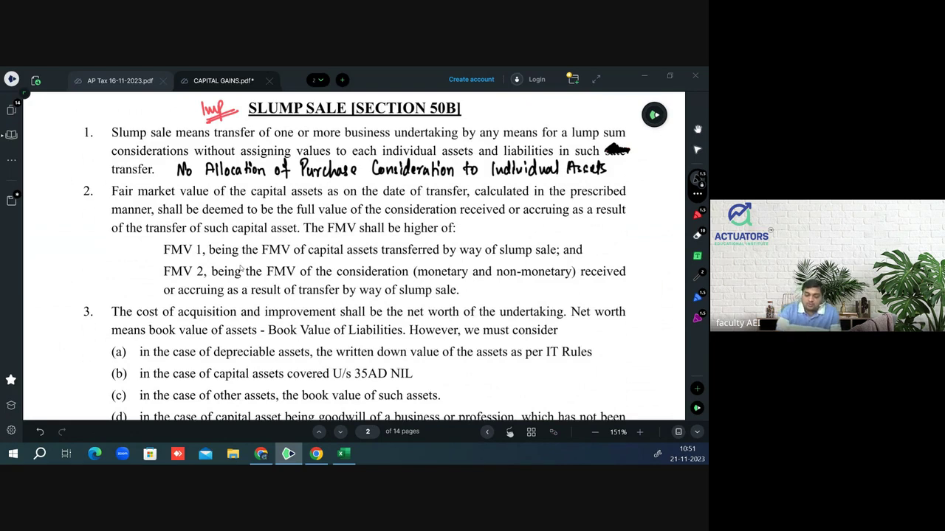
- Pen 'FVC' in the margin, brace FMV 1 and FMV 2 labelled 'Higher', and underline both descriptions
mouse_move(50, 239)
mouse_down()
mouse_move(52, 253)
mouse_move(71, 250)
mouse_up()
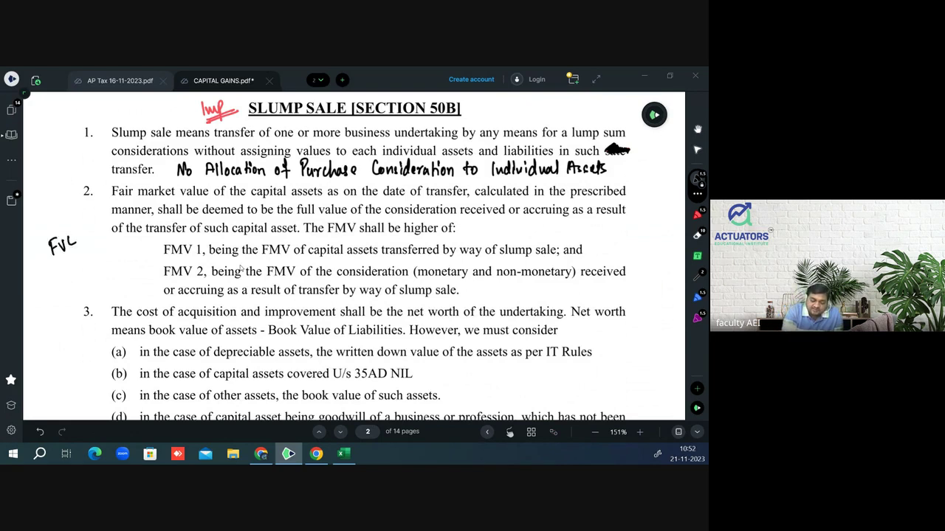
drag(153, 237, 152, 279)
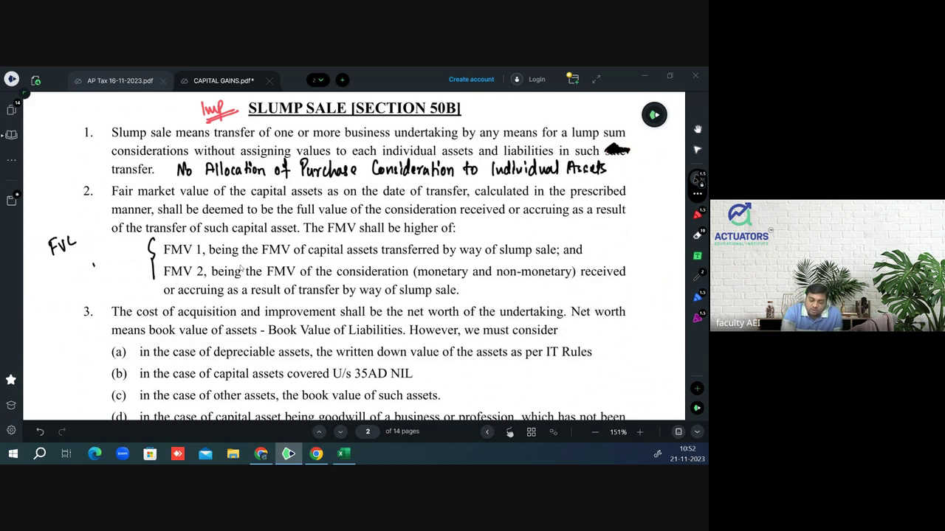
drag(94, 263, 96, 274)
mouse_move(99, 263)
mouse_down()
mouse_move(111, 276)
mouse_move(133, 253)
mouse_up()
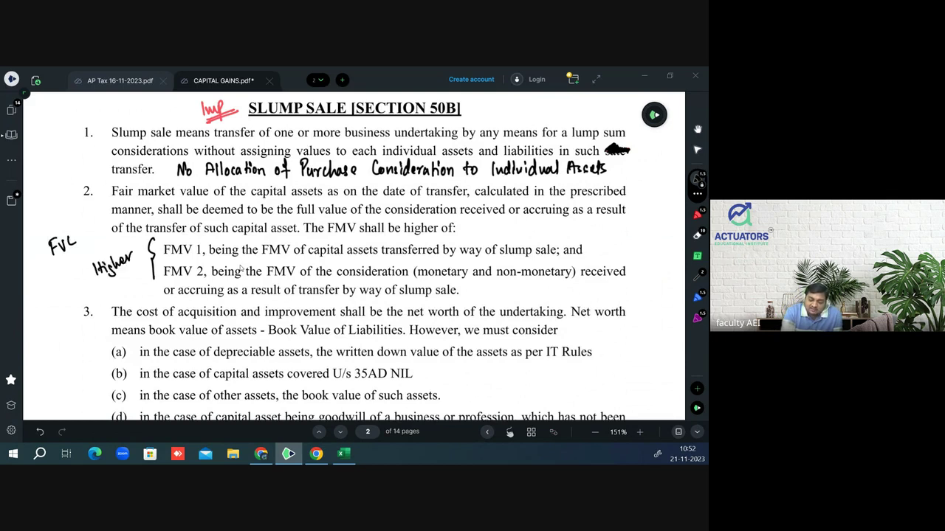
drag(102, 285, 135, 273)
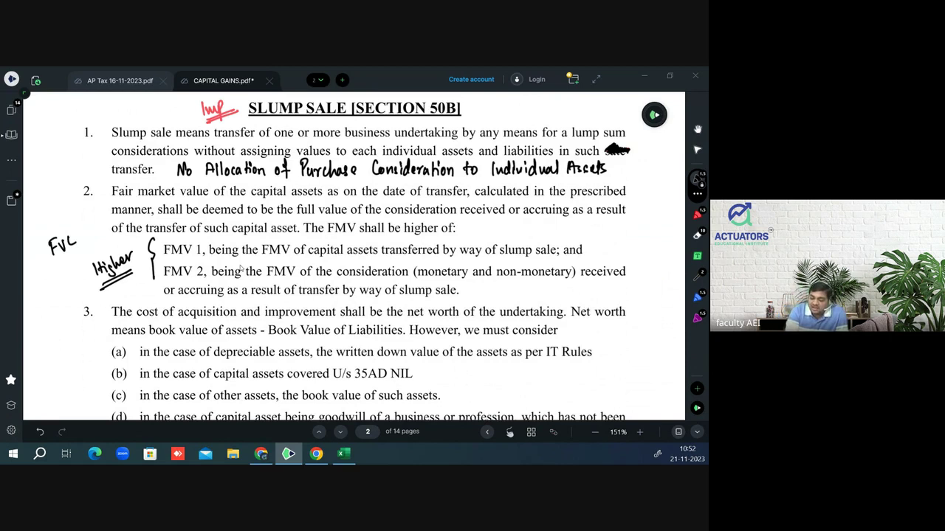
drag(238, 258, 576, 259)
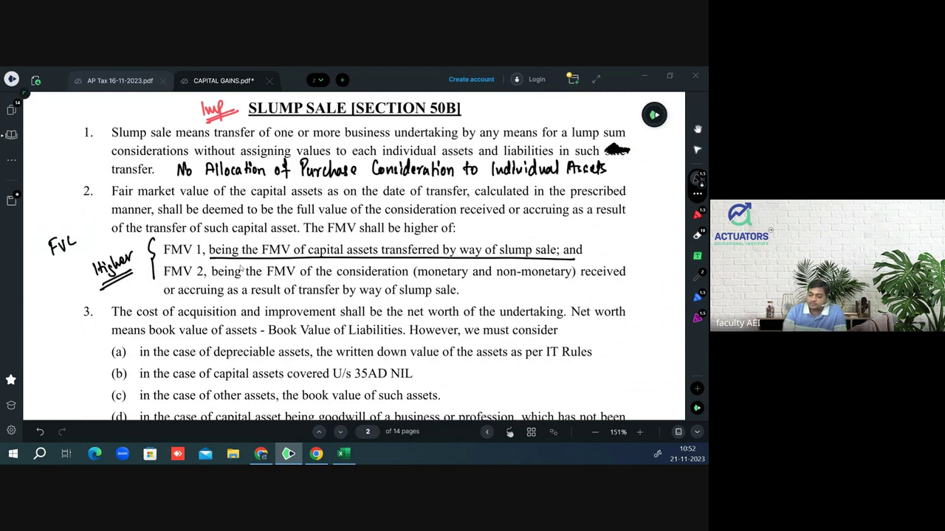
drag(212, 280, 626, 279)
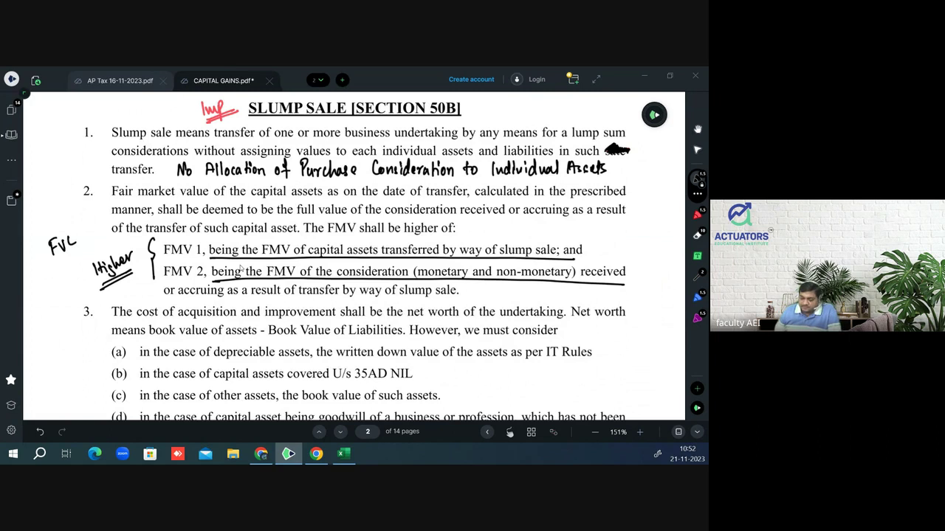
- Note 'COA + COI' beside point 3 and underline 'net worth of the undertaking'
scroll(241, 271, down, 1)
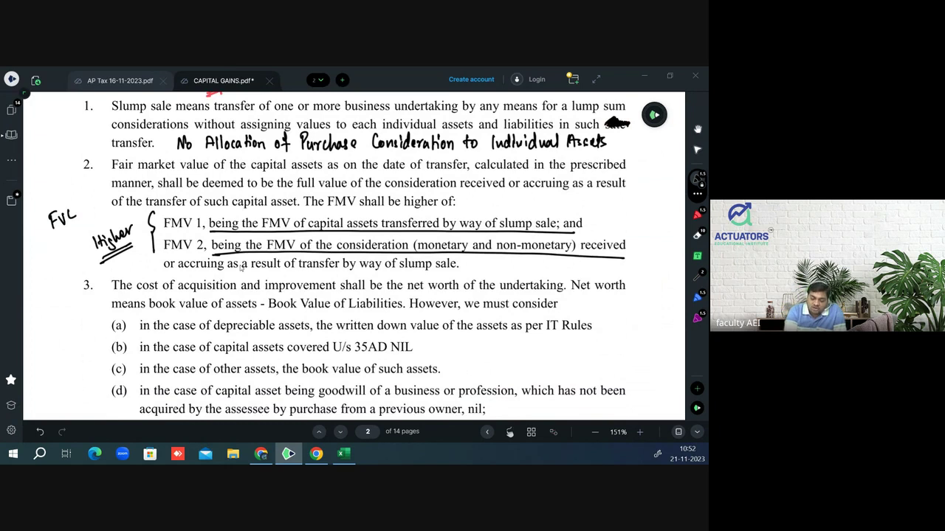
mouse_move(45, 335)
mouse_down()
mouse_move(43, 347)
mouse_move(55, 341)
mouse_up()
mouse_move(58, 341)
mouse_down()
mouse_move(108, 303)
mouse_move(67, 345)
mouse_move(116, 314)
mouse_up()
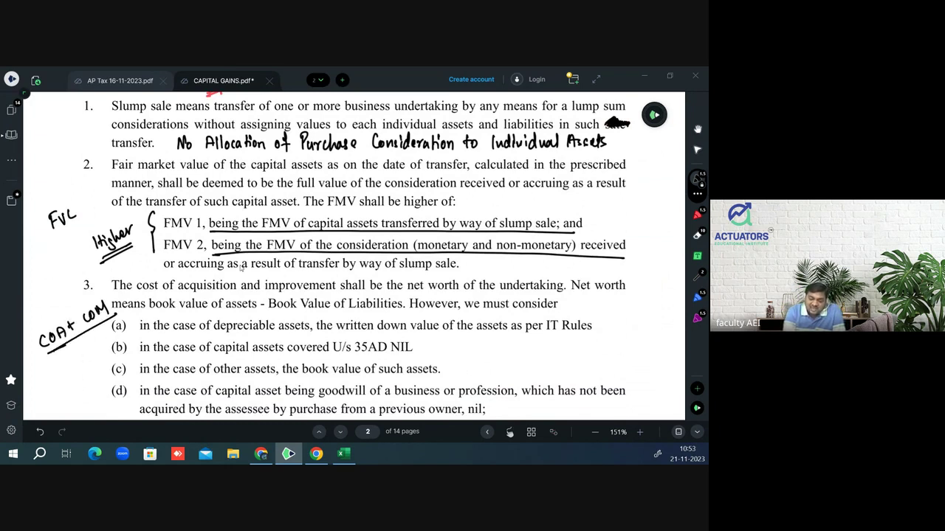
drag(408, 293, 588, 287)
key(ctrl+z)
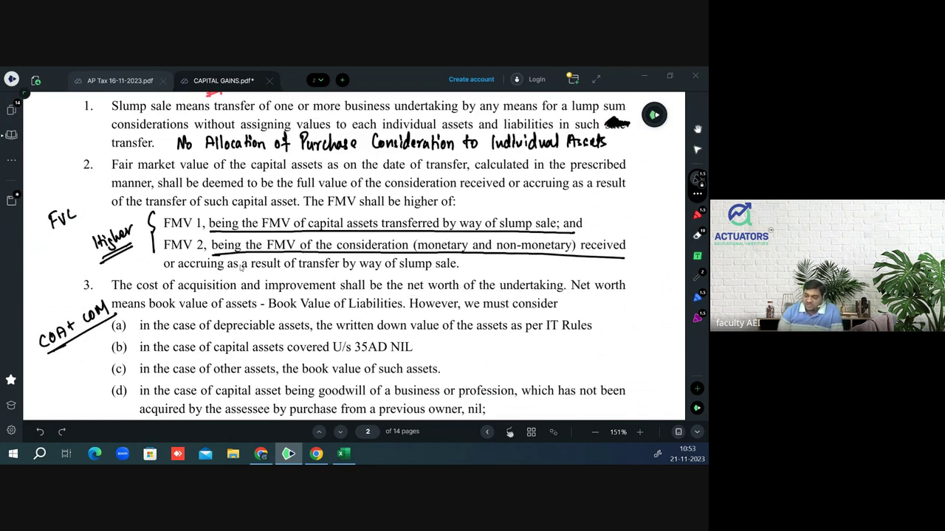
drag(407, 294, 564, 293)
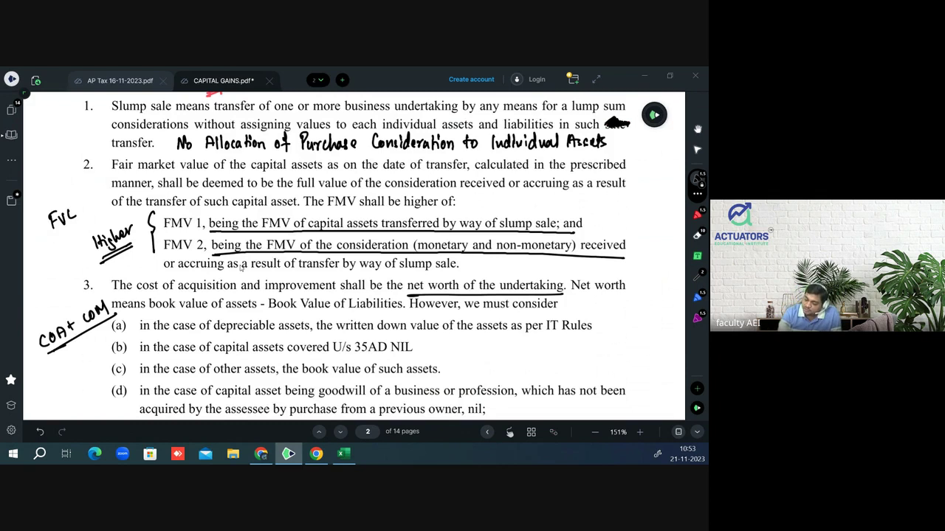
- Write 'NATO' beside Net worth and bracket the net worth formula
drag(627, 280, 646, 275)
mouse_move(649, 269)
mouse_down()
mouse_move(658, 269)
mouse_move(654, 278)
mouse_up()
drag(661, 269, 660, 270)
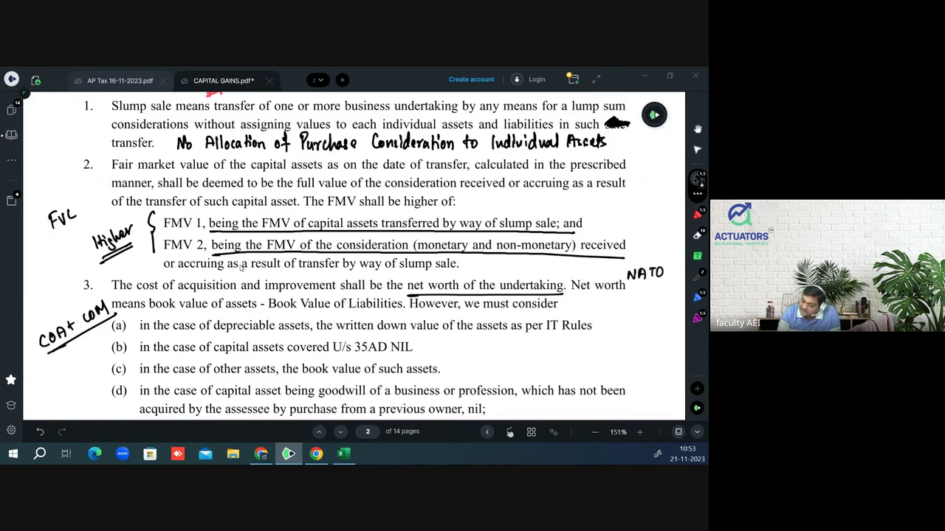
drag(153, 290, 150, 315)
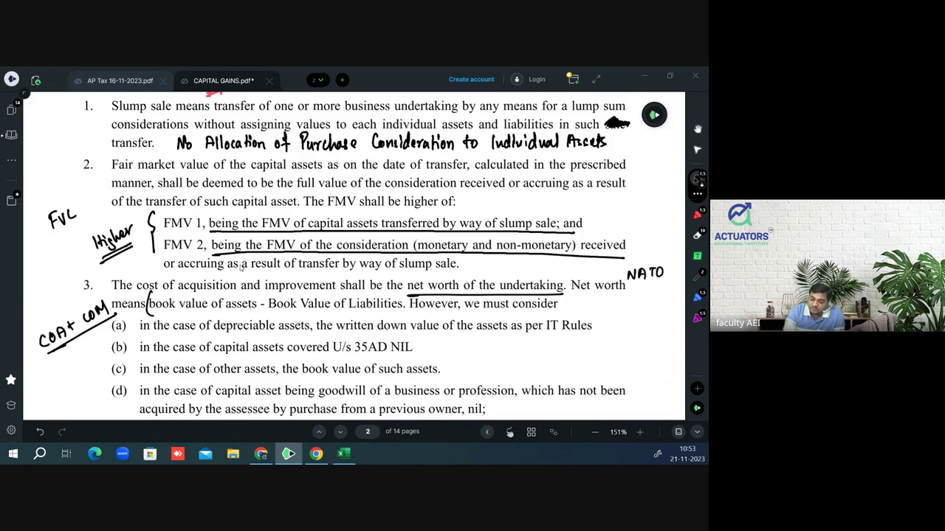
drag(400, 296, 400, 320)
click(654, 115)
click(625, 202)
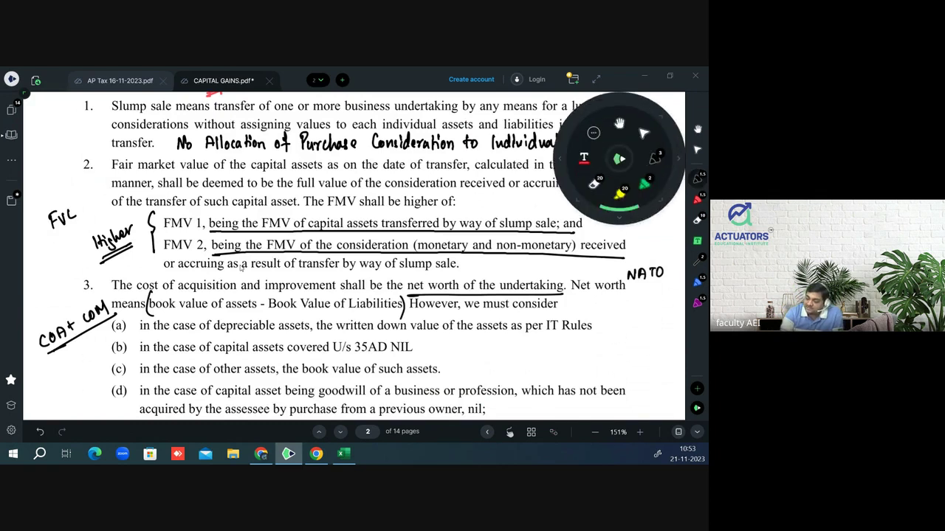
- Highlight the net worth formula and the WDV, 35AD NIL, book value and goodwill rules (a)-(d)
drag(149, 304, 403, 304)
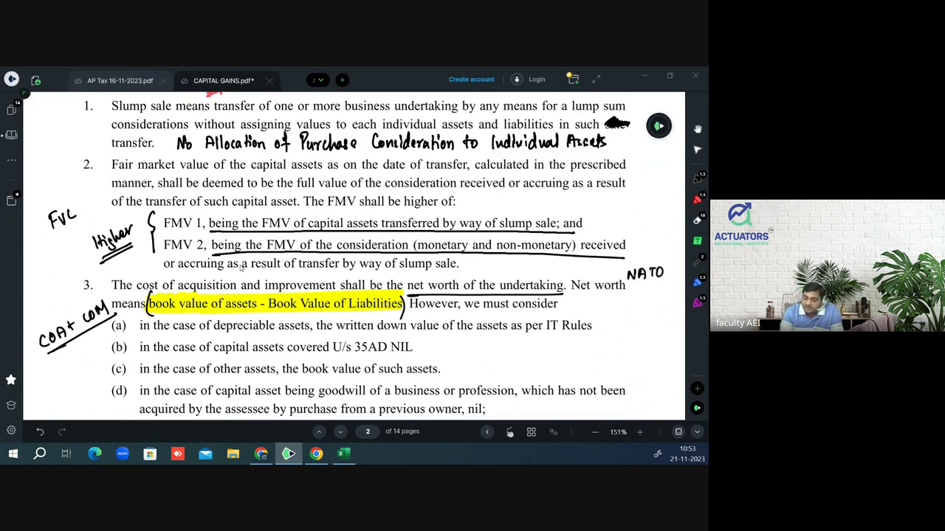
drag(322, 326, 592, 325)
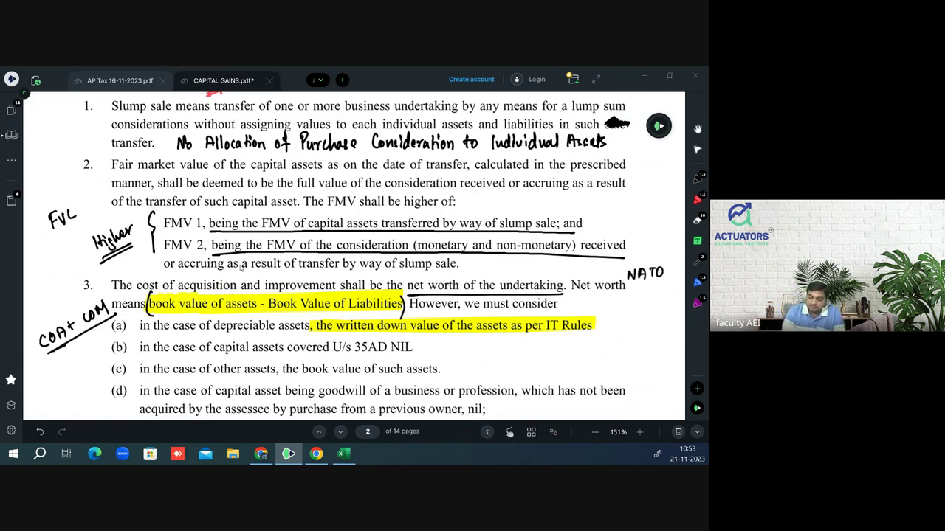
drag(175, 347, 423, 345)
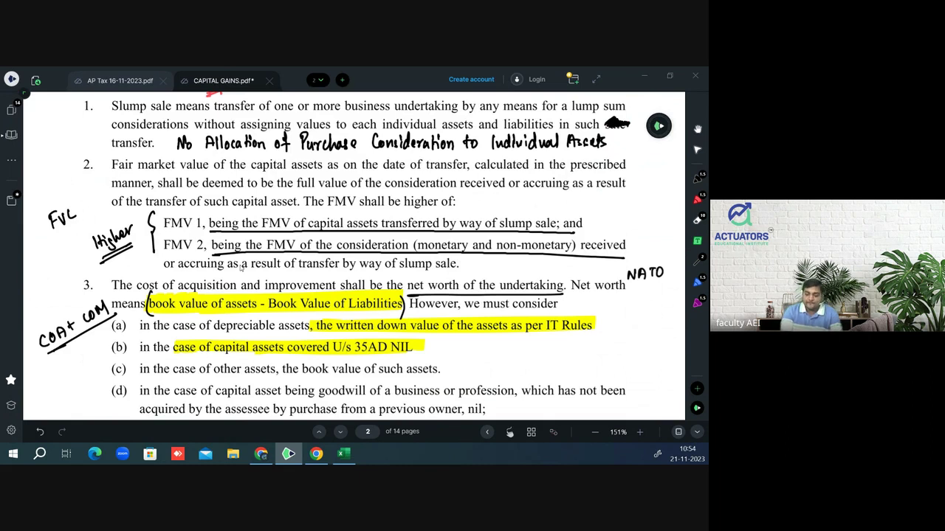
drag(142, 369, 442, 369)
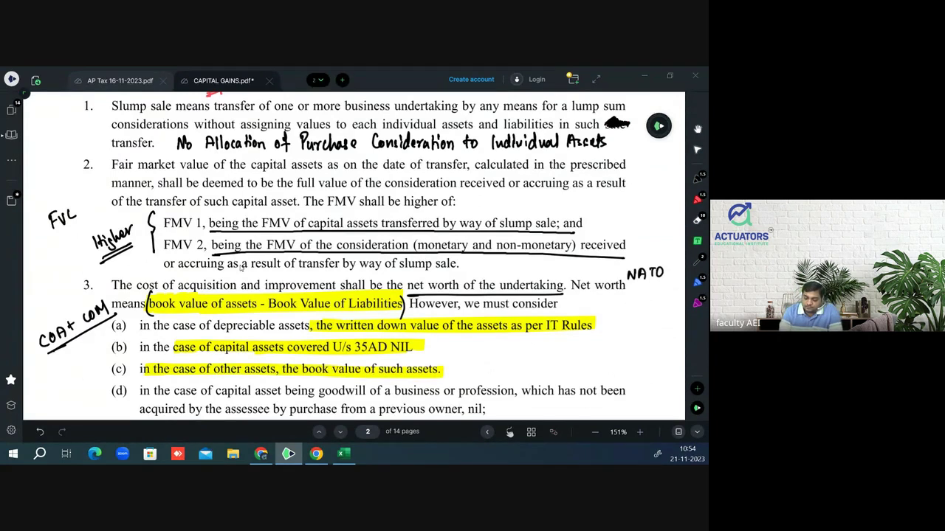
drag(198, 391, 625, 390)
drag(146, 409, 486, 409)
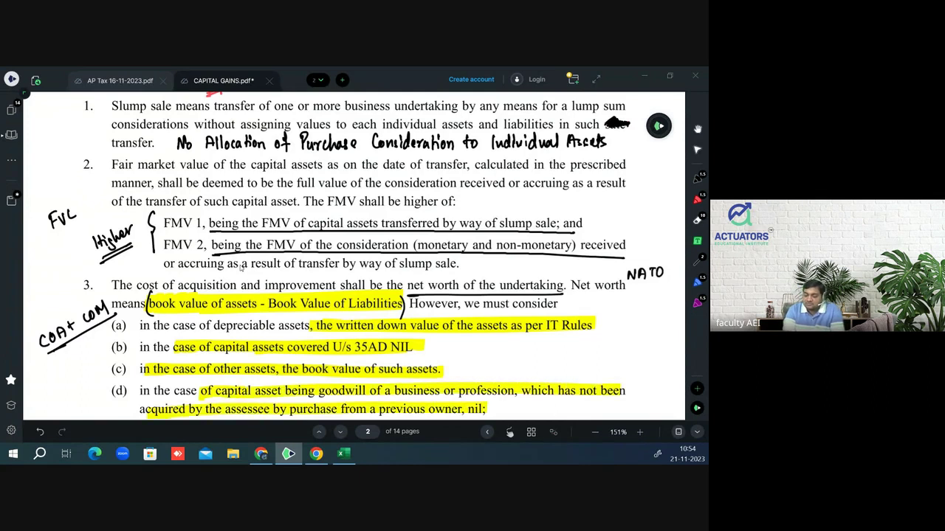
- Highlight the ignore-revaluation line and the no-indexation rule of point 4
scroll(240, 267, down, 2)
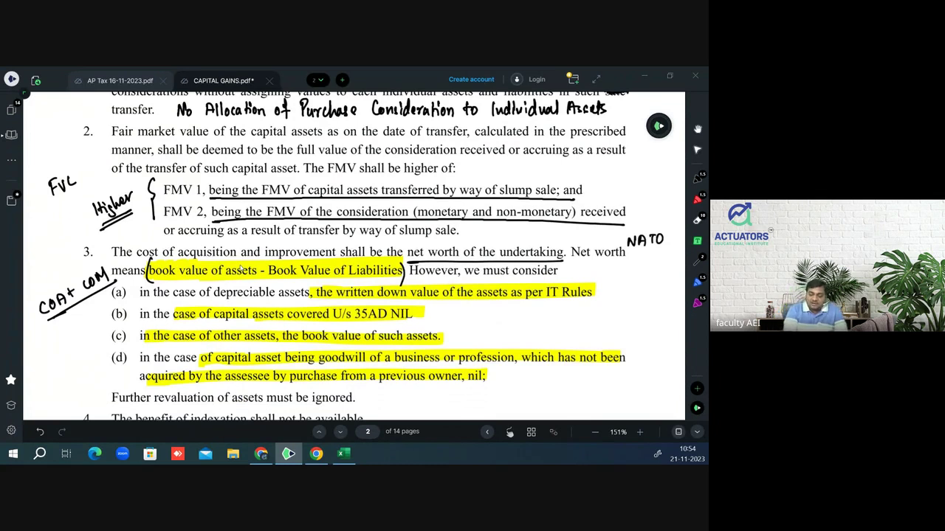
drag(107, 399, 374, 399)
scroll(239, 270, down, 1)
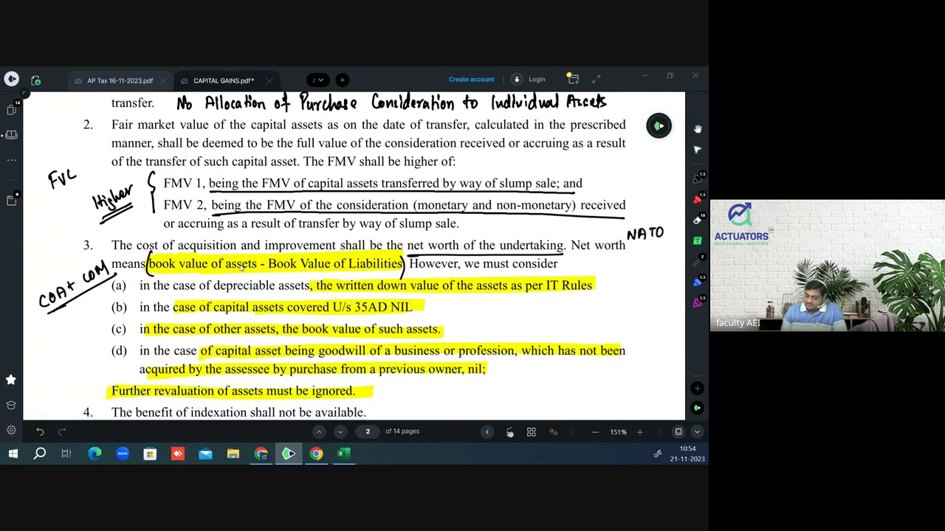
drag(111, 405, 383, 405)
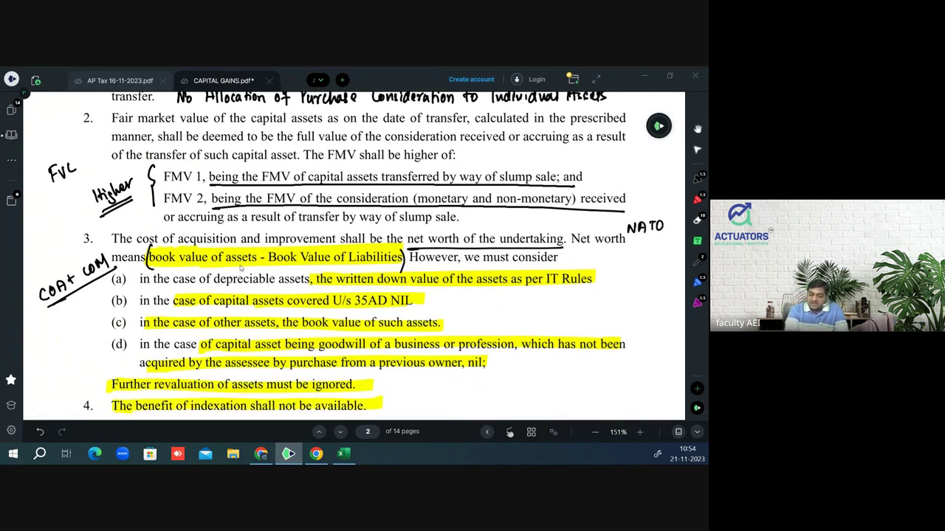
- Highlight point 5's Long term capital Gains wording, transfer timing and 36-month holding condition
scroll(240, 269, up, 2)
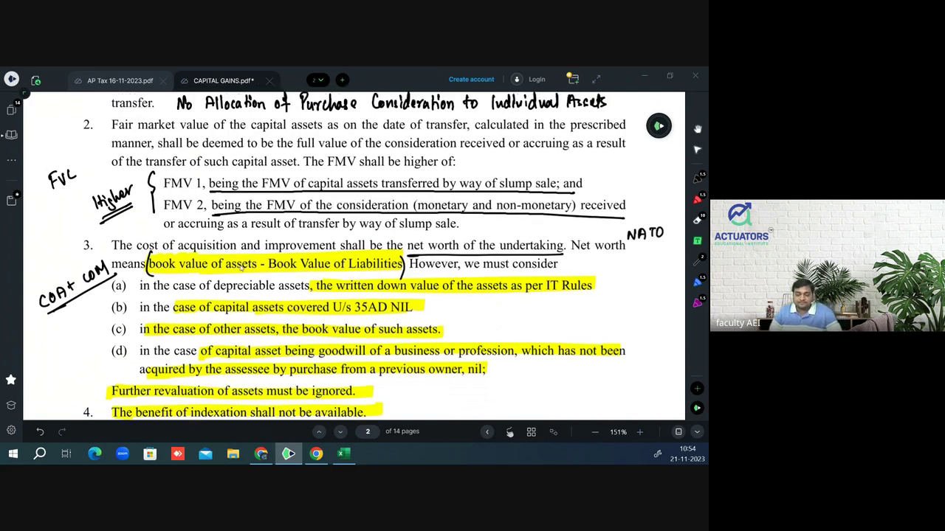
scroll(240, 269, up, 2)
scroll(240, 269, down, 2)
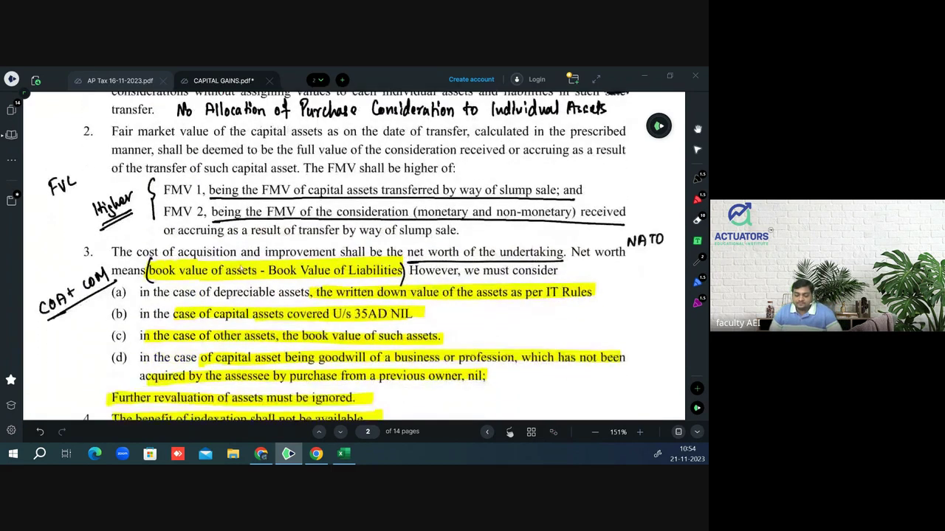
scroll(240, 269, down, 2)
scroll(240, 269, down, 5)
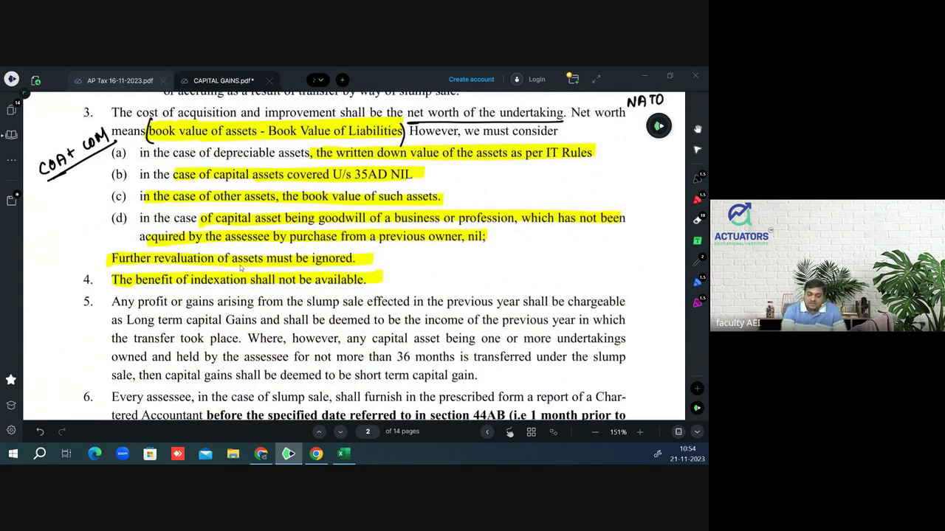
drag(112, 338, 233, 338)
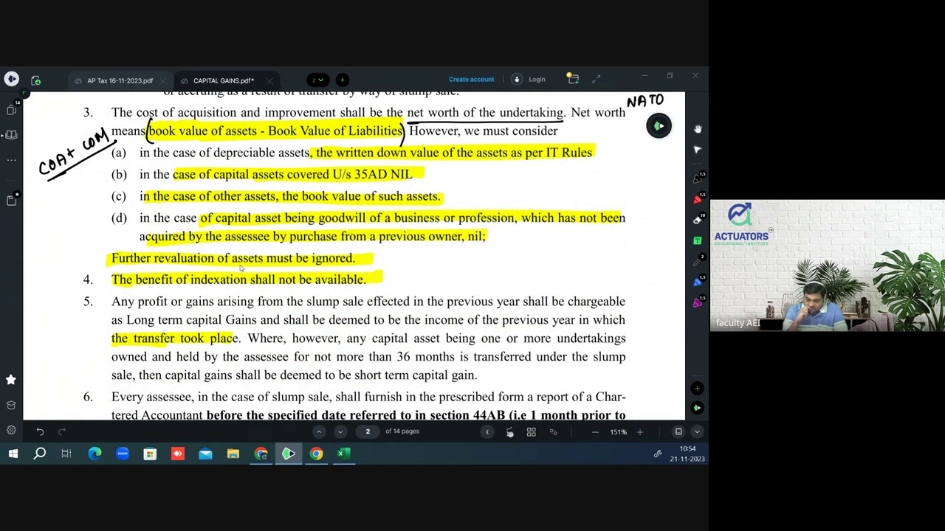
drag(112, 320, 641, 319)
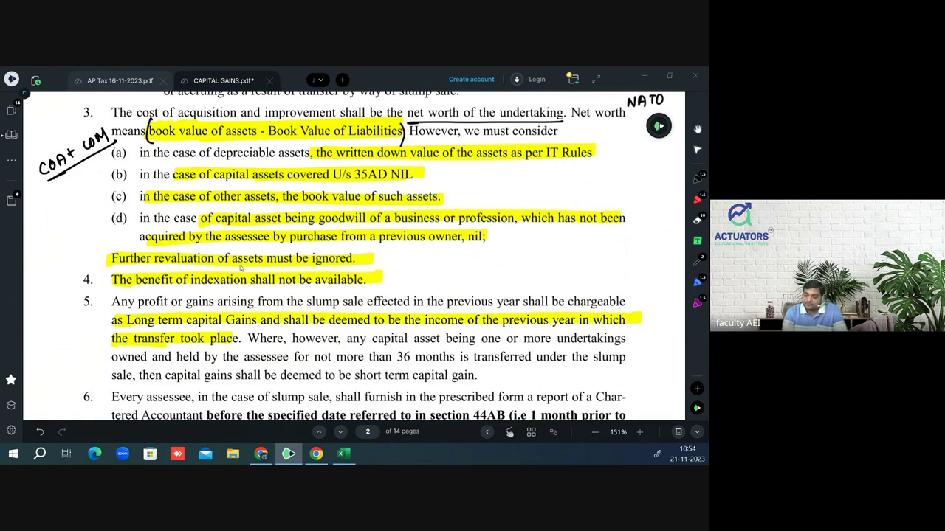
drag(297, 356, 589, 357)
drag(237, 375, 478, 375)
scroll(241, 268, down, 1)
scroll(241, 269, down, 1)
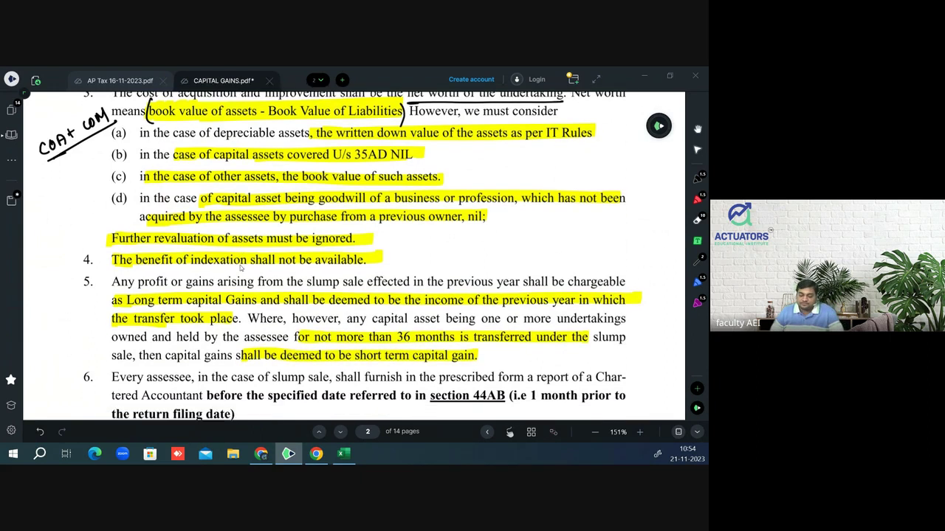
scroll(241, 269, down, 1)
scroll(241, 269, down, 1)
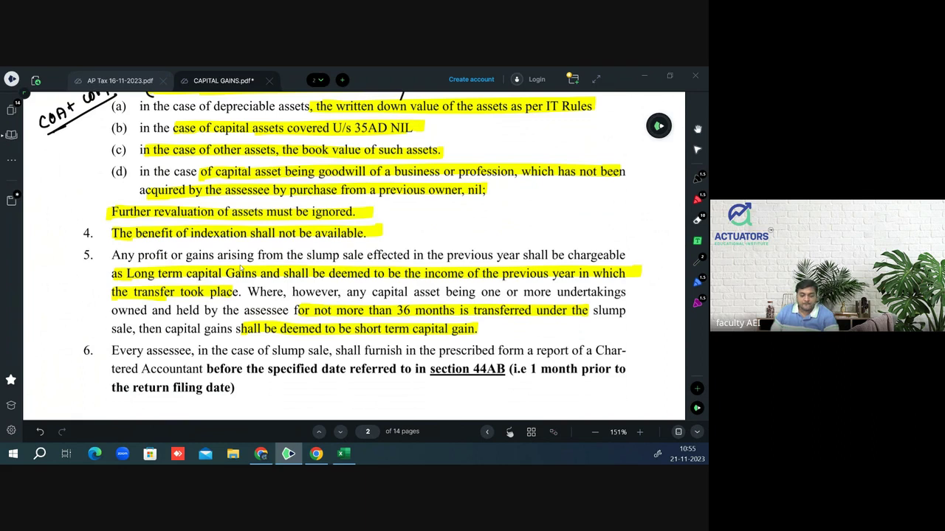
scroll(241, 269, up, 1)
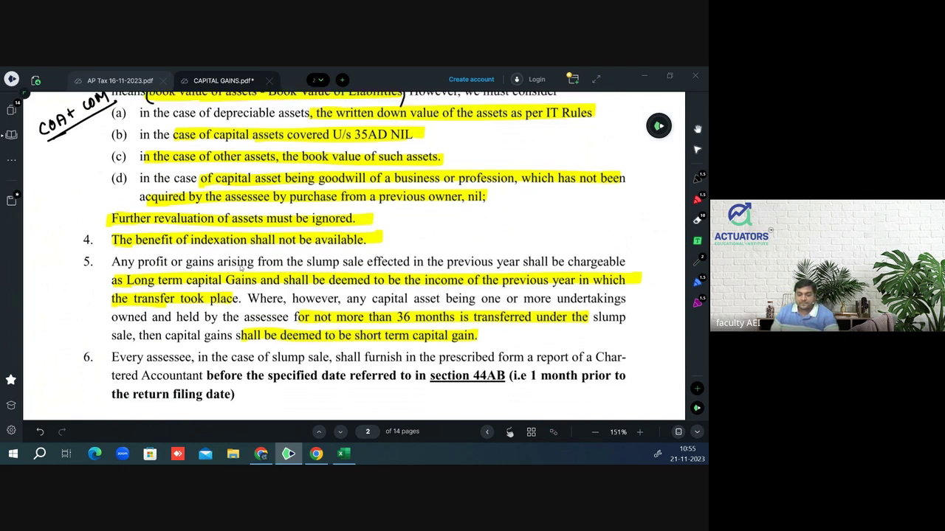
scroll(241, 270, up, 1)
scroll(241, 270, up, 1)
scroll(241, 268, up, 1)
scroll(240, 269, up, 1)
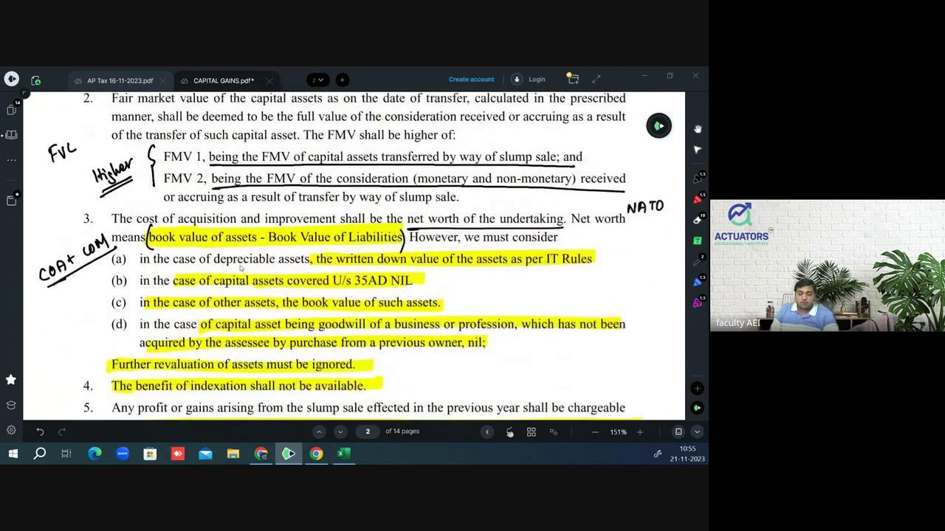
scroll(241, 270, up, 1)
scroll(241, 270, up, 1)
scroll(241, 270, up, 1)
scroll(241, 269, up, 6)
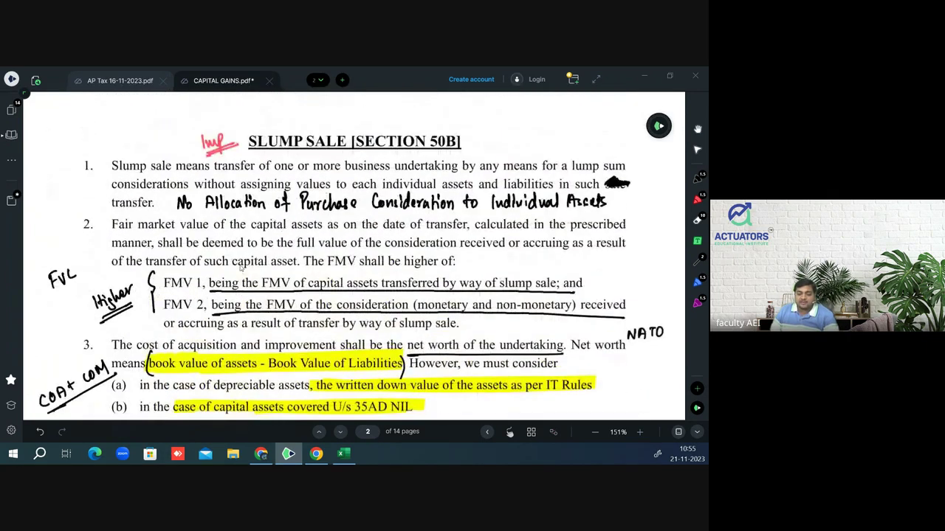
scroll(242, 269, down, 1)
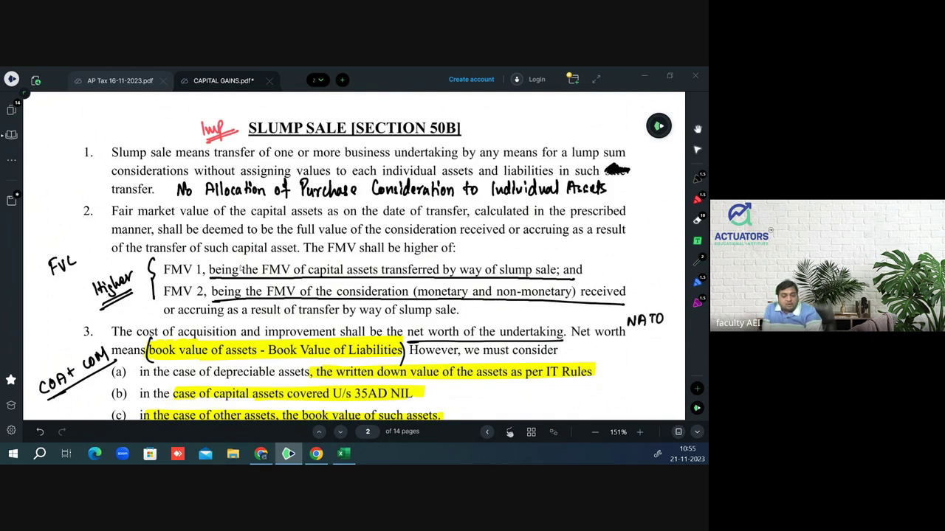
scroll(239, 269, down, 2)
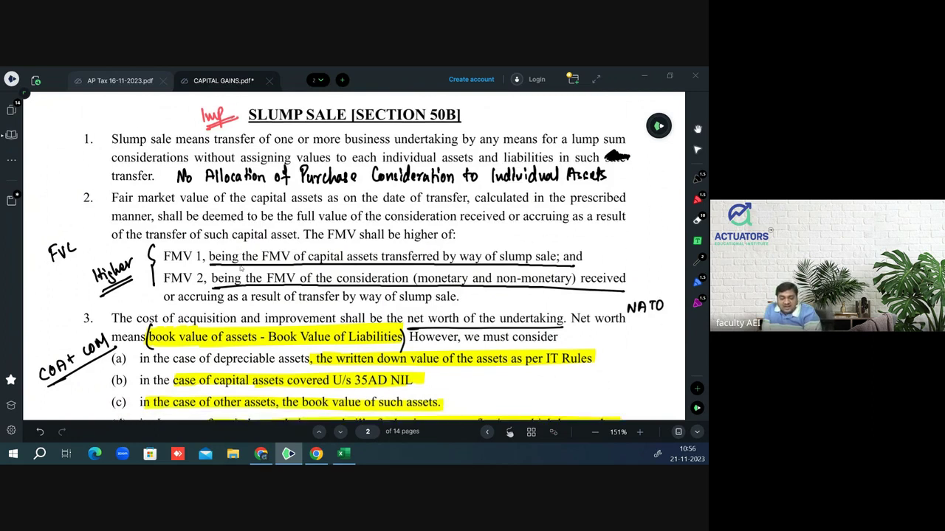
scroll(241, 267, down, 1)
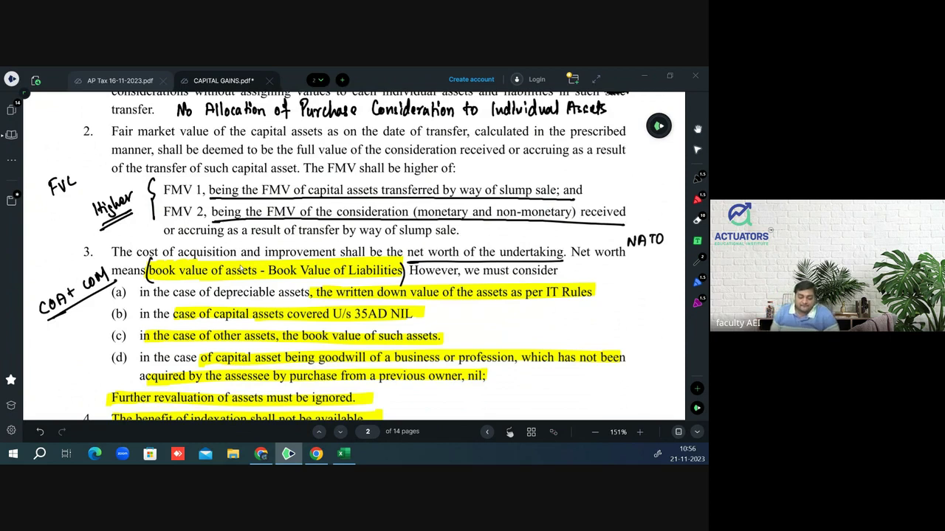
scroll(239, 270, down, 1)
scroll(239, 270, down, 1)
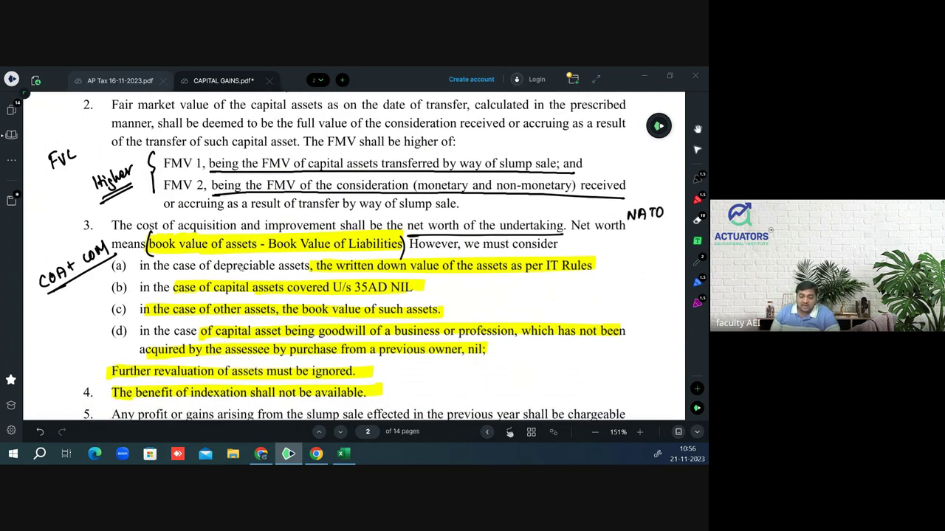
scroll(239, 269, down, 1)
scroll(239, 269, down, 1)
scroll(240, 269, down, 1)
scroll(240, 268, down, 1)
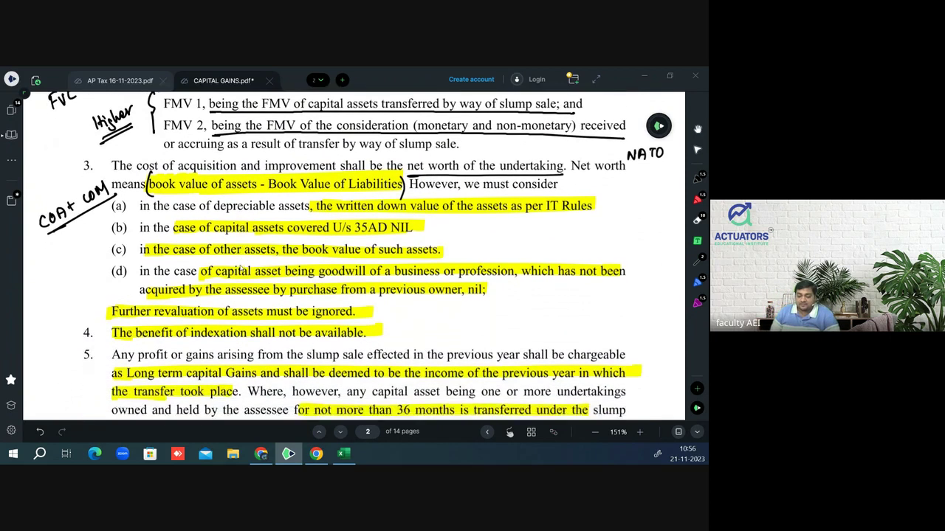
scroll(240, 268, down, 1)
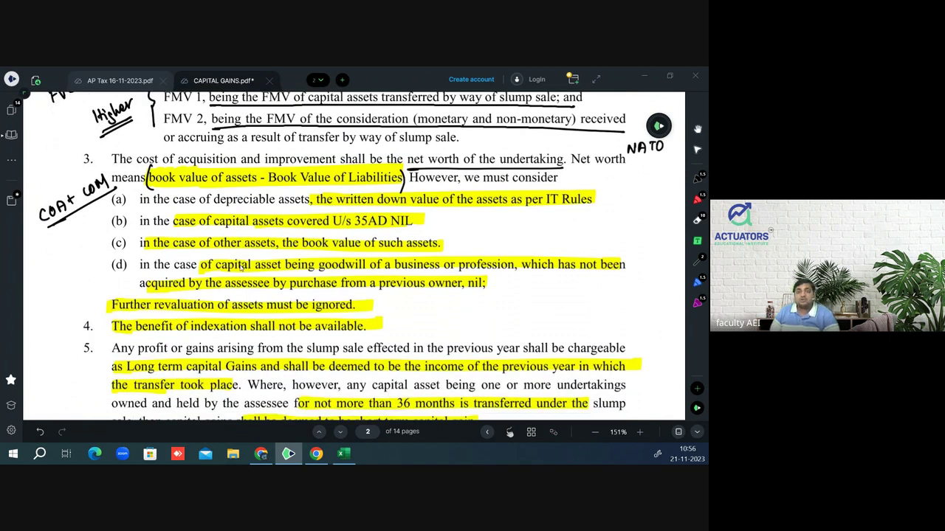
scroll(240, 269, down, 1)
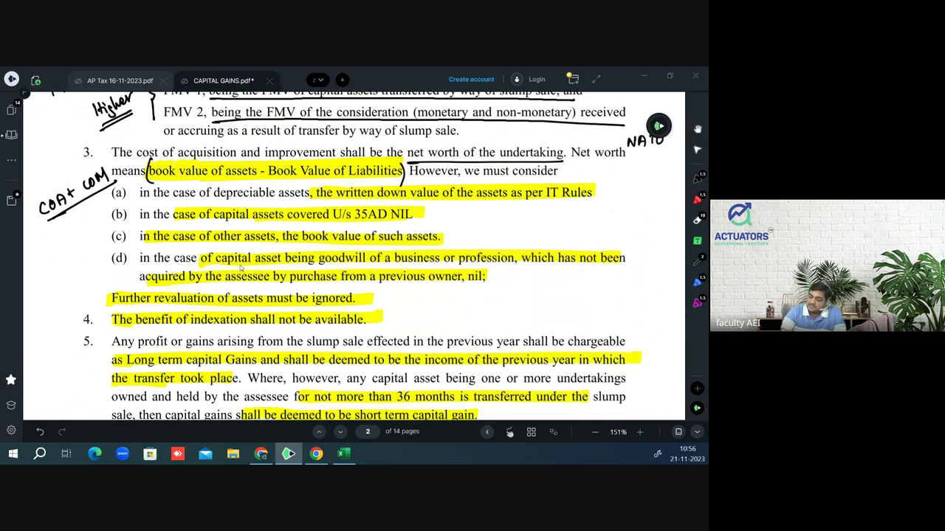
- With the freehand pen, write 'POH = 36 months' in the left margin beside point 5
click(697, 178)
mouse_move(42, 393)
mouse_down()
mouse_move(53, 379)
mouse_move(65, 383)
mouse_move(63, 396)
mouse_move(80, 393)
mouse_move(116, 366)
mouse_move(76, 409)
mouse_up()
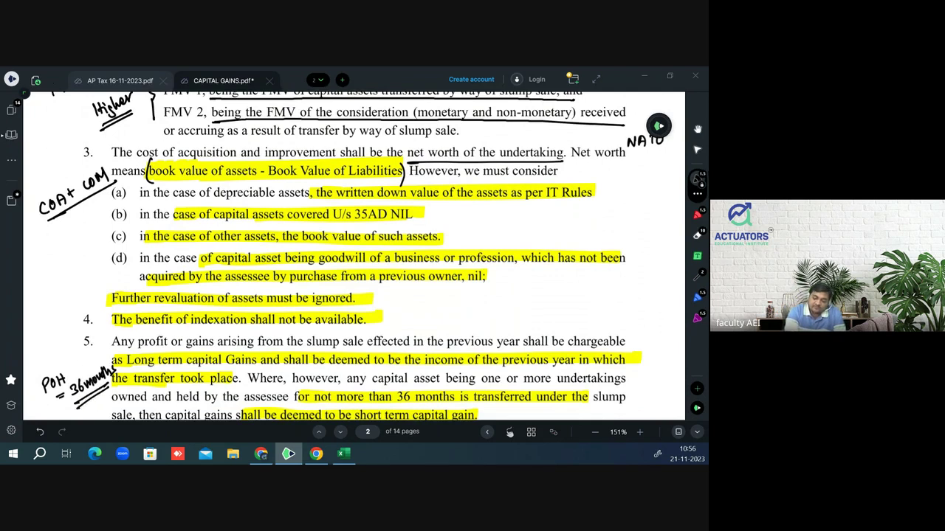
- Scroll to page 8 showing Question 12 and its balance sheet as on 31.3.2023
scroll(355, 258, down, 5)
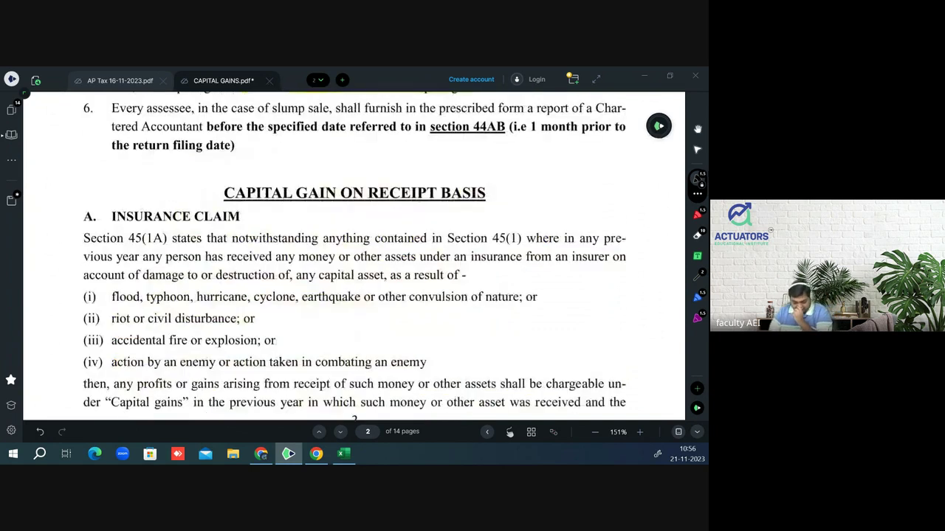
scroll(354, 259, down, 10)
scroll(355, 258, down, 10)
scroll(354, 258, down, 10)
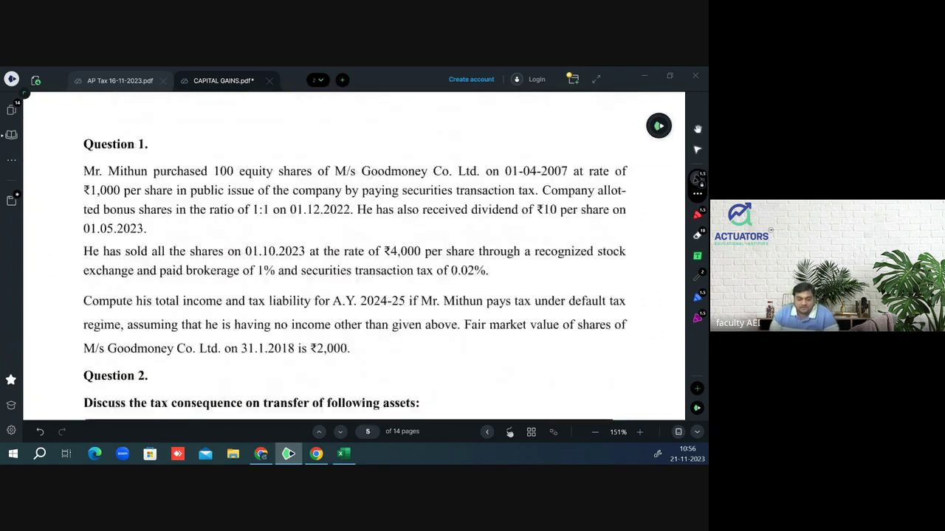
scroll(355, 258, down, 5)
scroll(354, 259, down, 5)
scroll(354, 258, down, 5)
scroll(354, 259, down, 5)
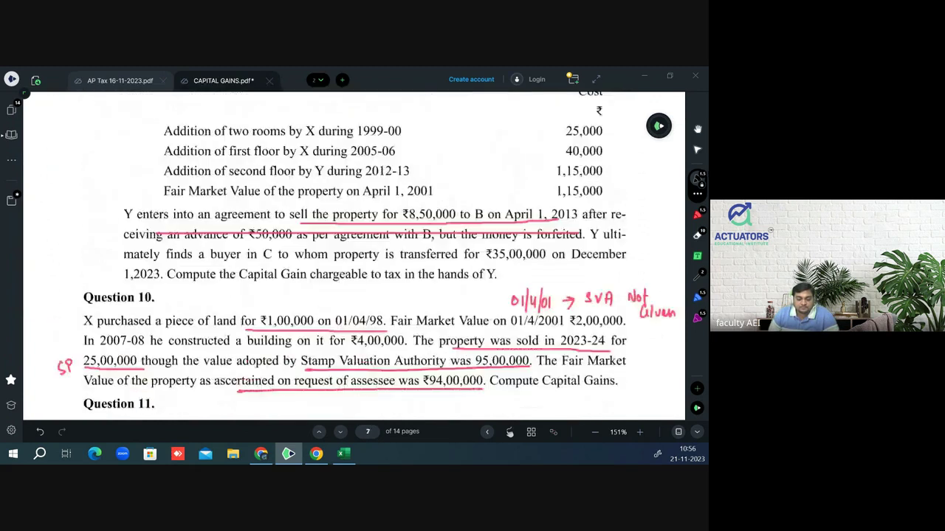
scroll(354, 258, down, 5)
scroll(354, 258, down, 5)
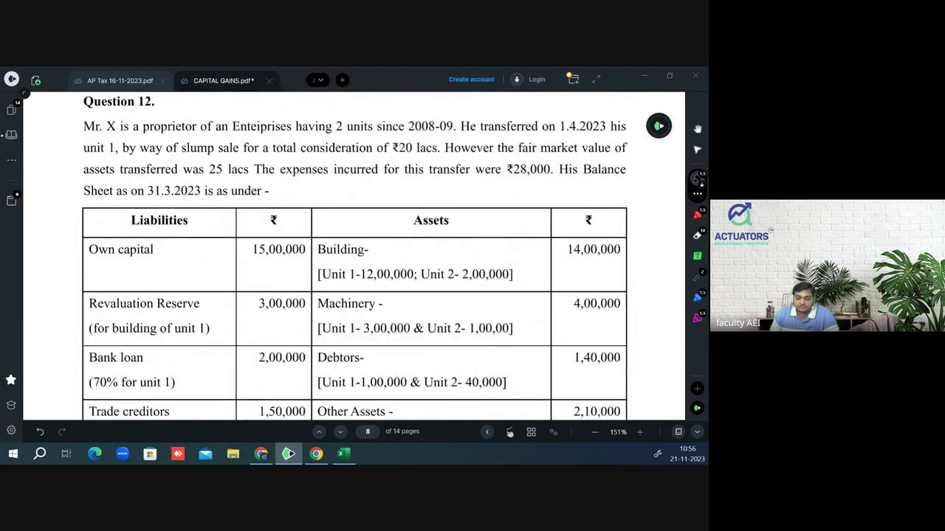
scroll(354, 258, down, 1)
scroll(354, 258, down, 1)
scroll(355, 258, down, 2)
scroll(354, 258, down, 2)
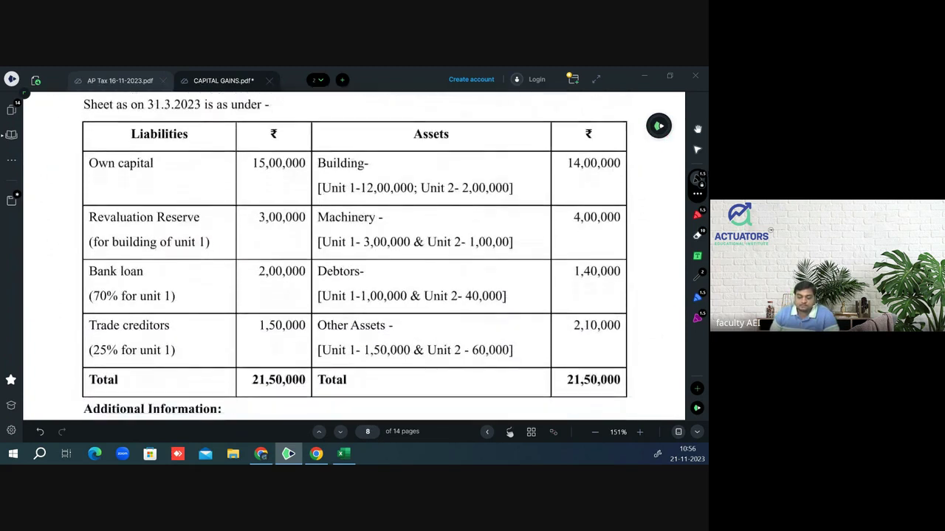
scroll(354, 259, down, 2)
scroll(354, 258, down, 2)
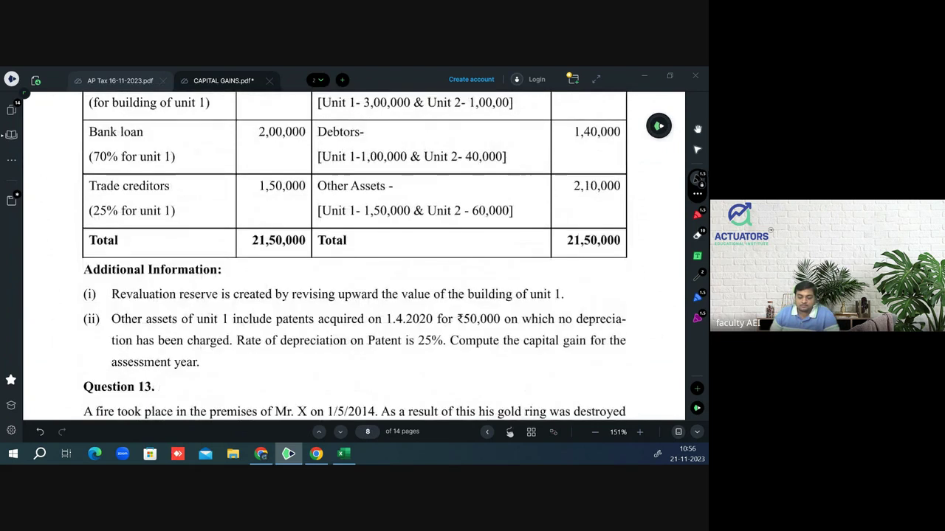
scroll(354, 258, up, 2)
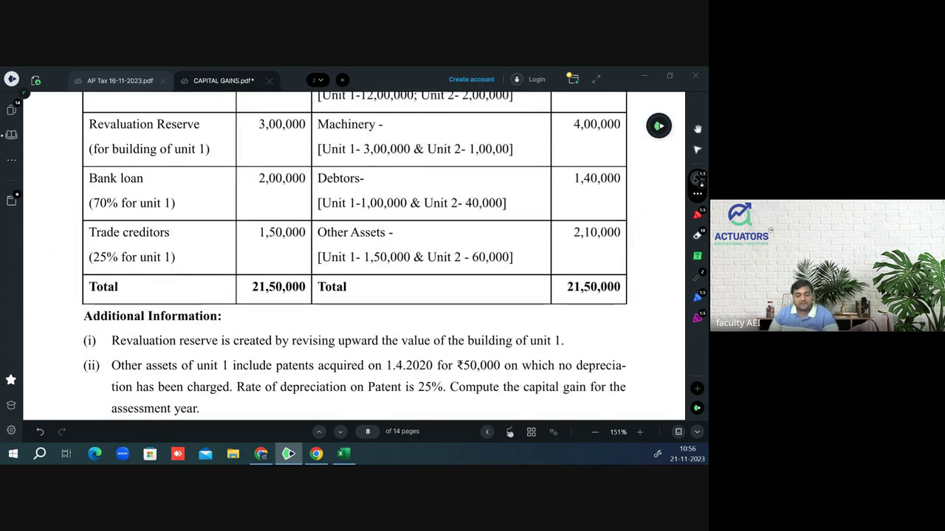
scroll(354, 258, up, 2)
scroll(354, 259, up, 3)
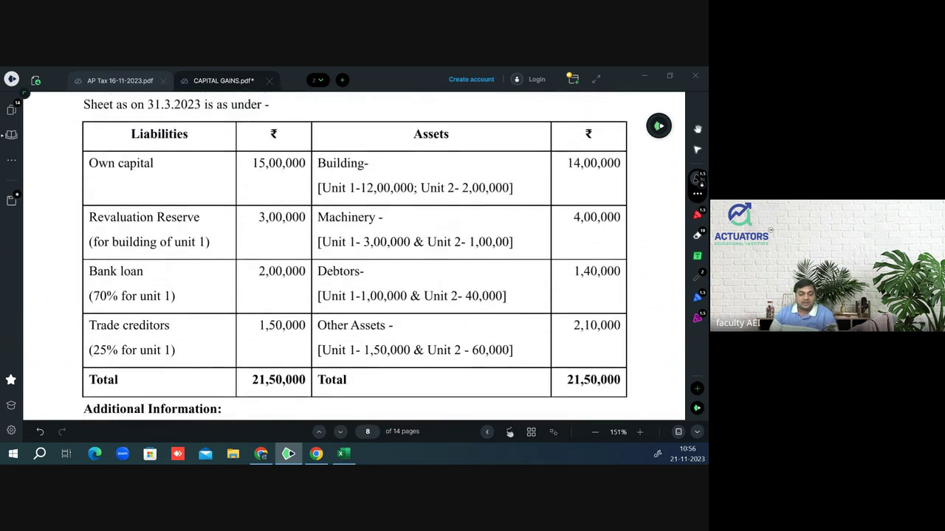
scroll(355, 258, up, 2)
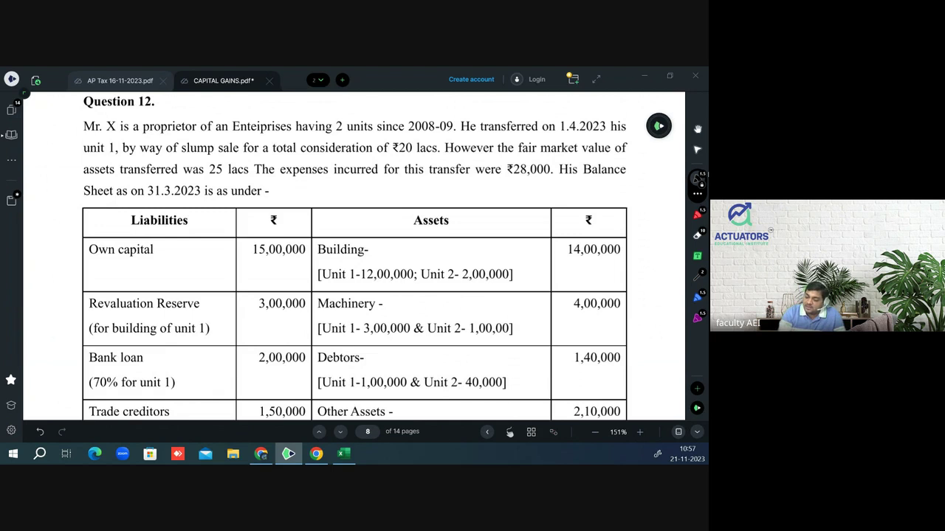
- Underline the 1.4.2023 transfer date and the ₹20 lacs slump sale consideration line
drag(462, 134, 624, 135)
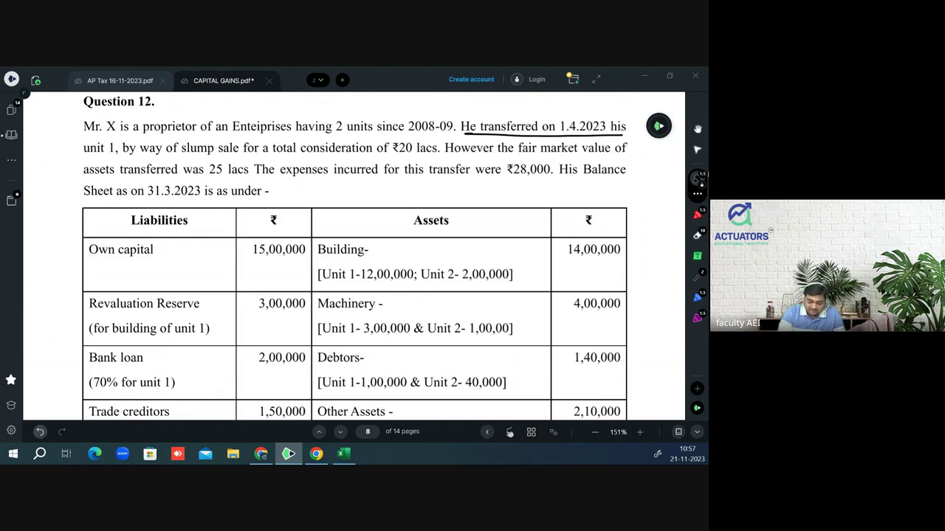
key(ctrl+z)
drag(460, 136, 635, 134)
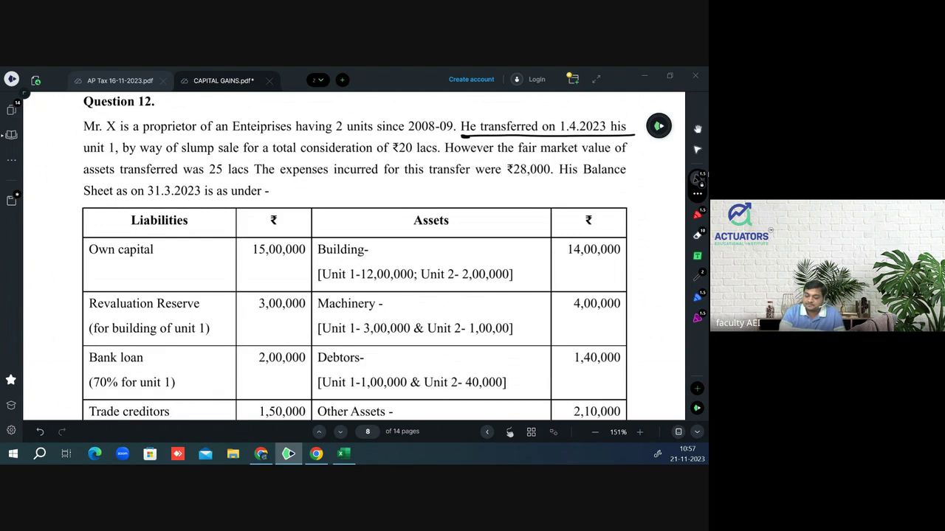
drag(86, 157, 413, 155)
key(ctrl+z)
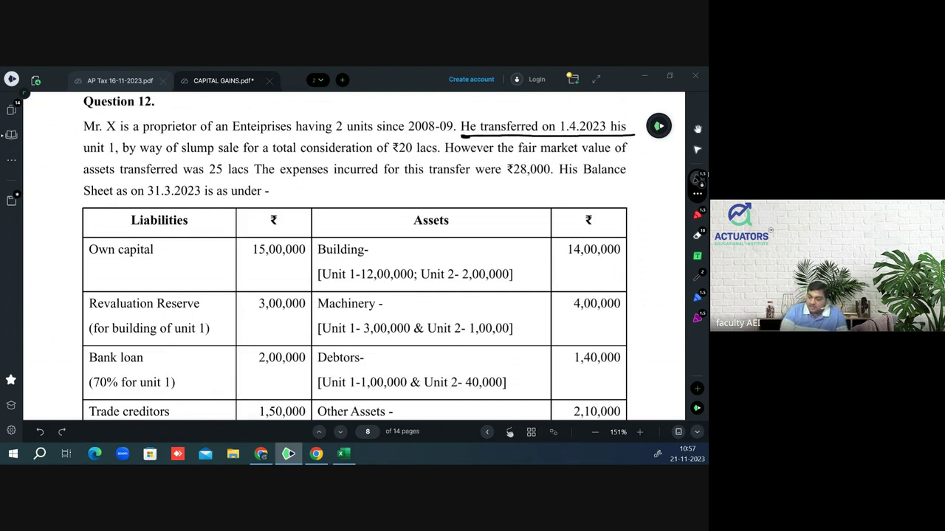
drag(86, 156, 443, 154)
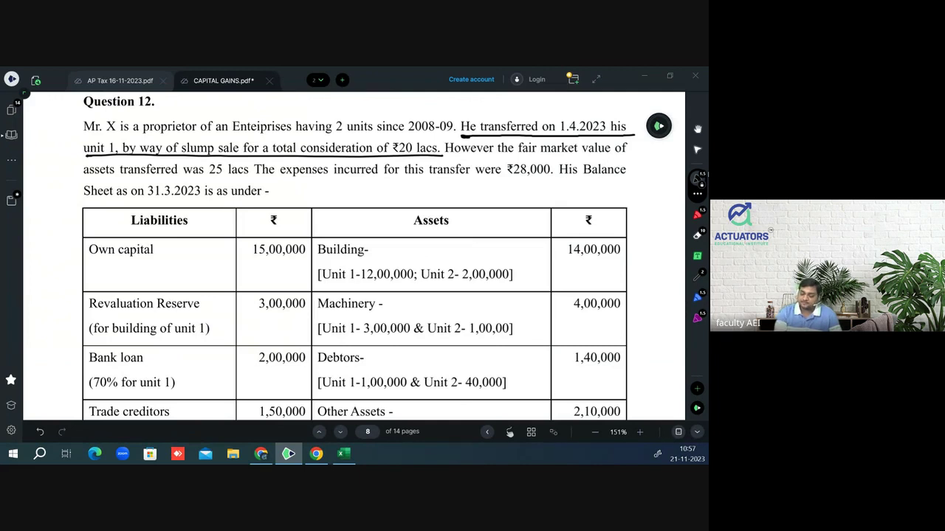
- Underline 'However the fair market value of assets transferred was 25 lacs'
drag(499, 154, 645, 158)
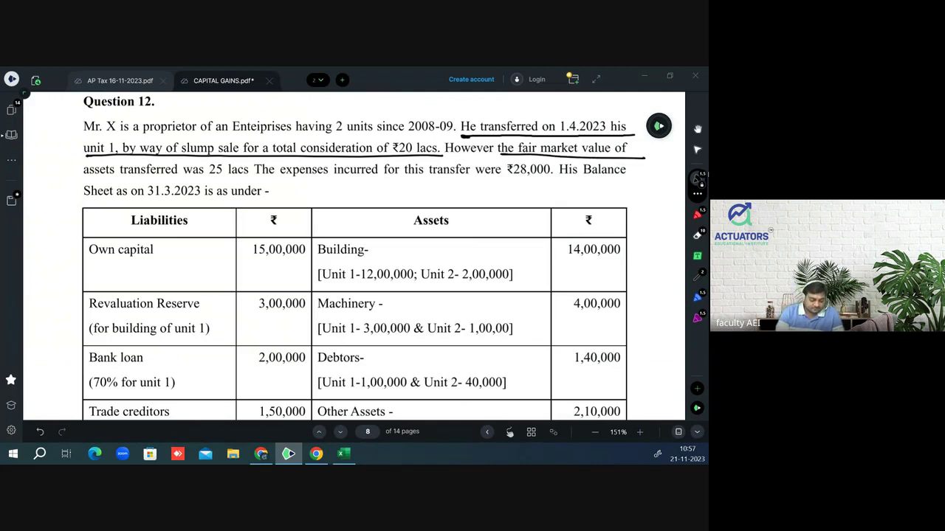
key(ctrl+z)
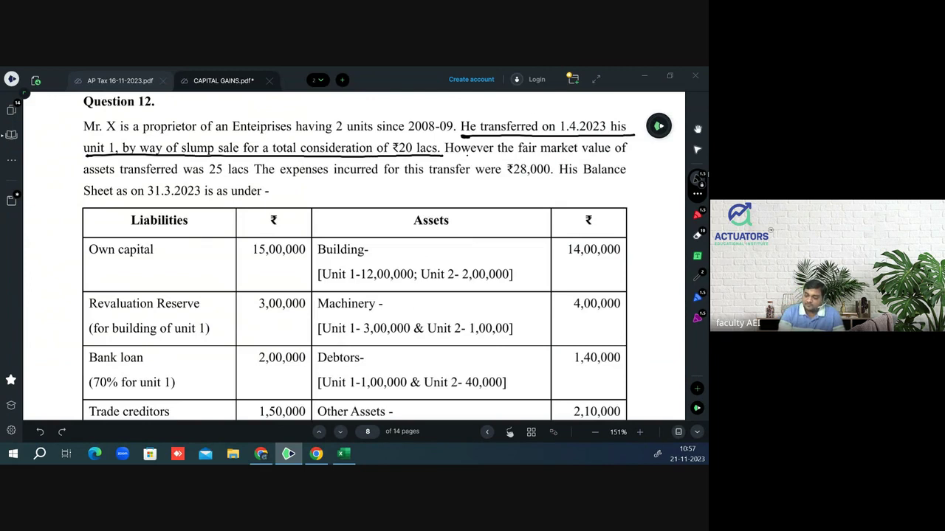
drag(464, 155, 633, 153)
drag(84, 177, 248, 177)
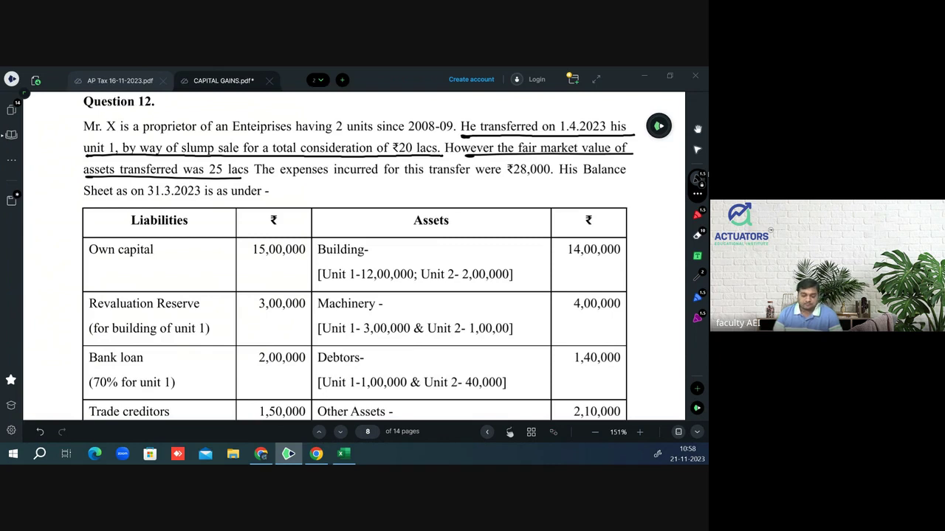
- Tick the unit 1 figures for Building, Machinery, Debtors and Other Assets on the balance sheet
scroll(354, 259, down, 1)
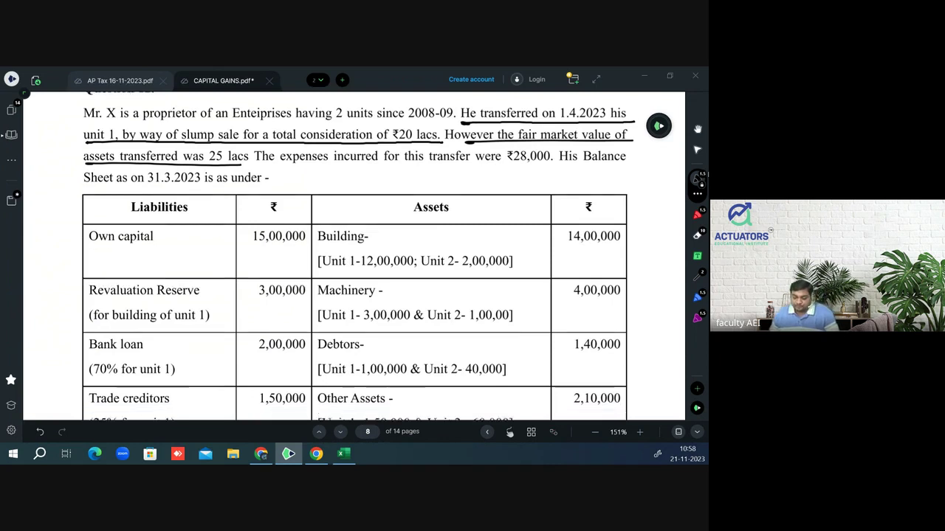
scroll(354, 258, down, 2)
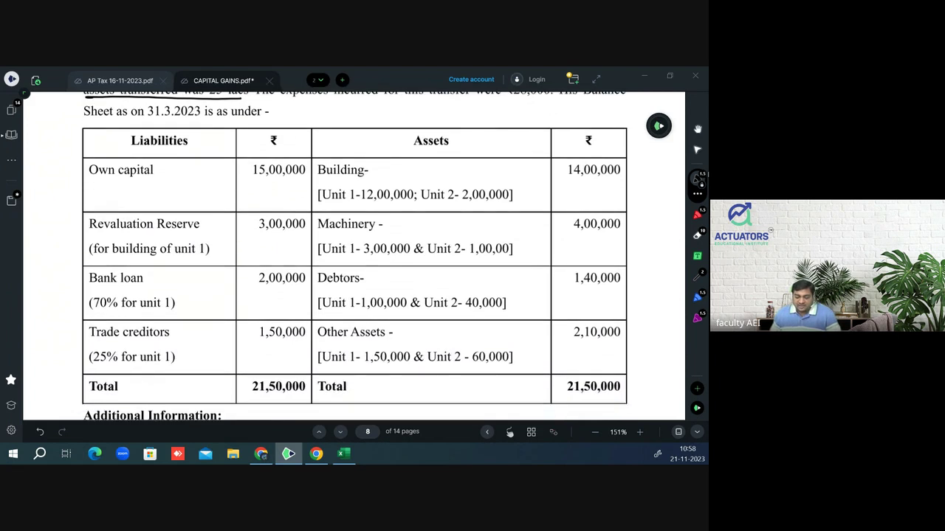
scroll(354, 258, up, 1)
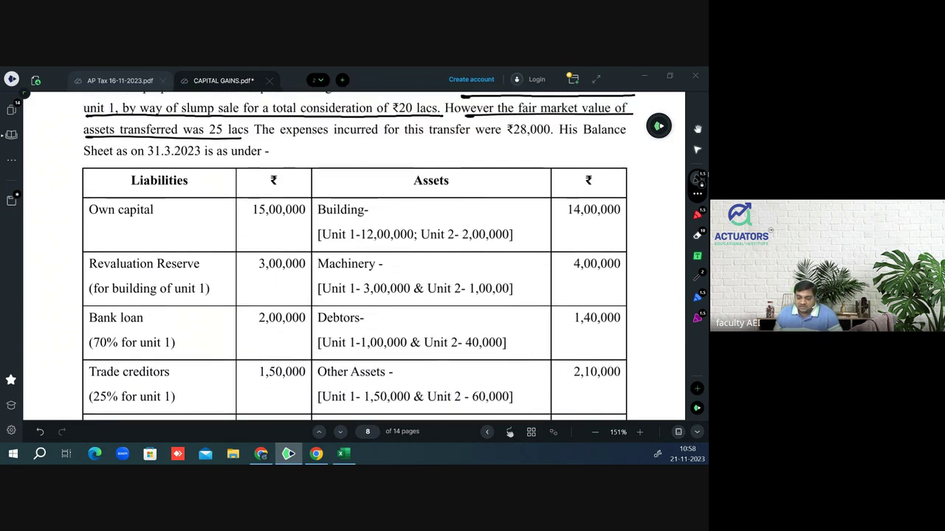
scroll(355, 259, down, 1)
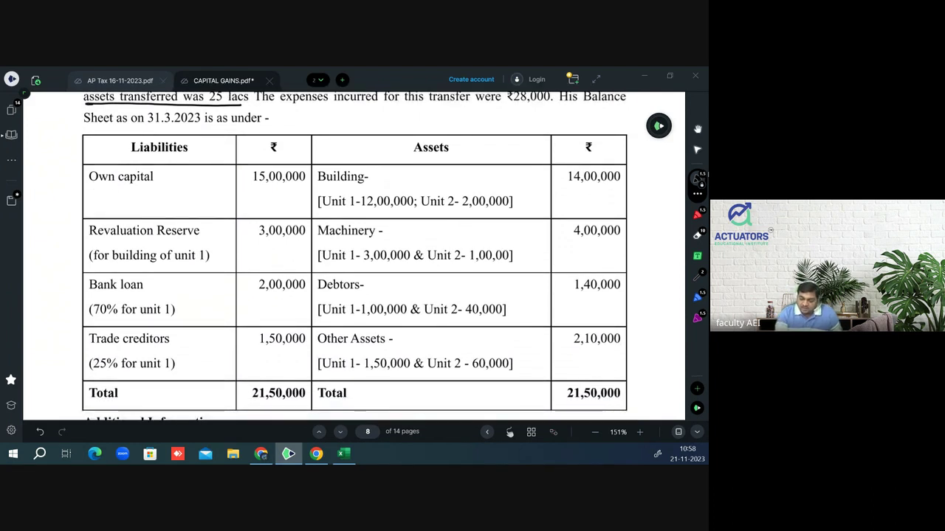
drag(383, 190, 398, 183)
drag(385, 245, 400, 235)
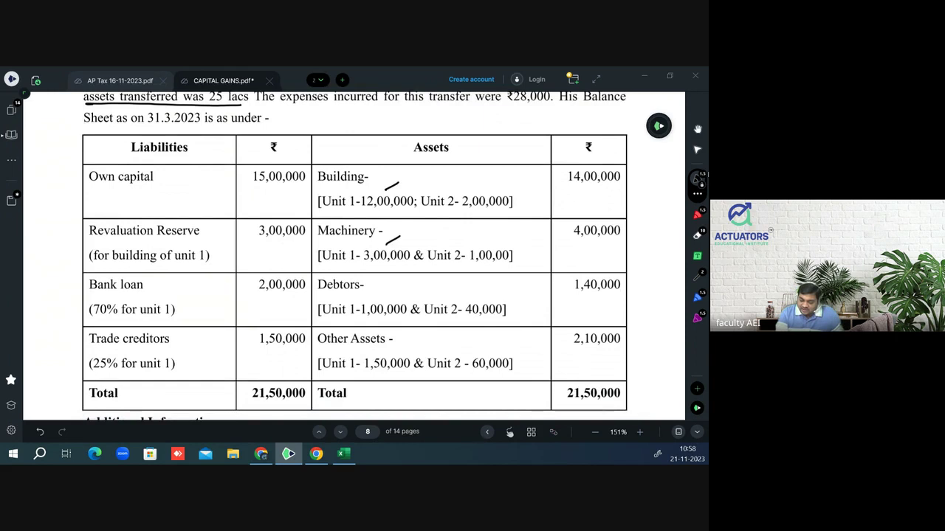
drag(381, 299, 396, 290)
drag(384, 356, 395, 348)
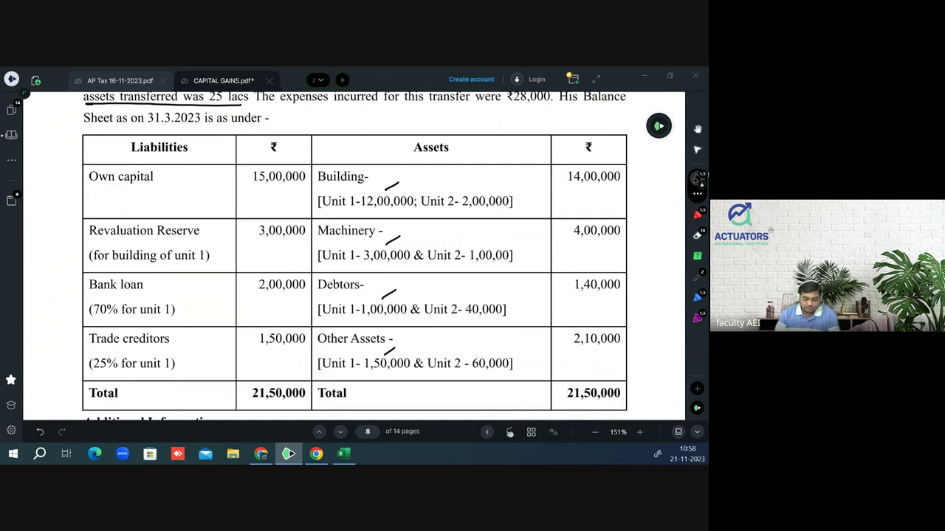
- Draw arrows from the unit 1 notes to Trade creditors 1,50,000, Bank loan 2,00,000 and Revaluation Reserve 3,00,000
drag(181, 363, 256, 340)
drag(255, 340, 250, 352)
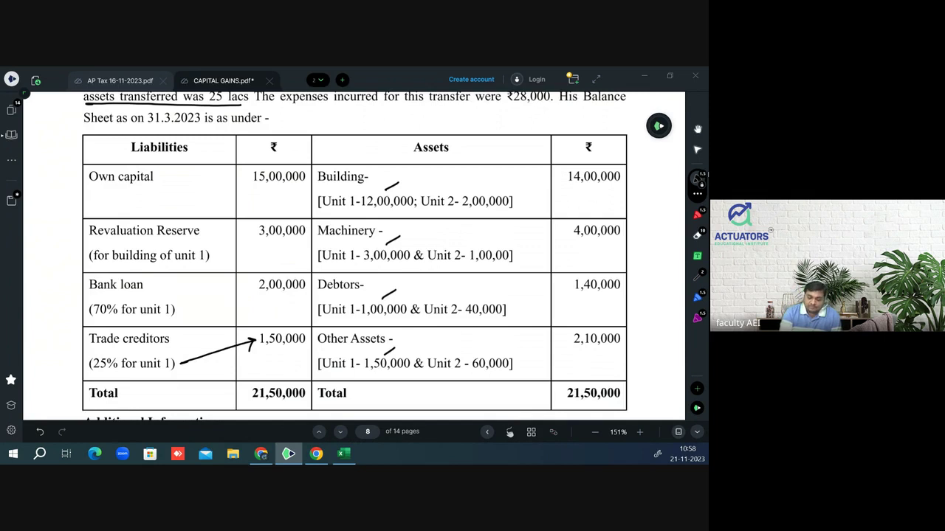
drag(189, 314, 260, 285)
drag(260, 285, 254, 302)
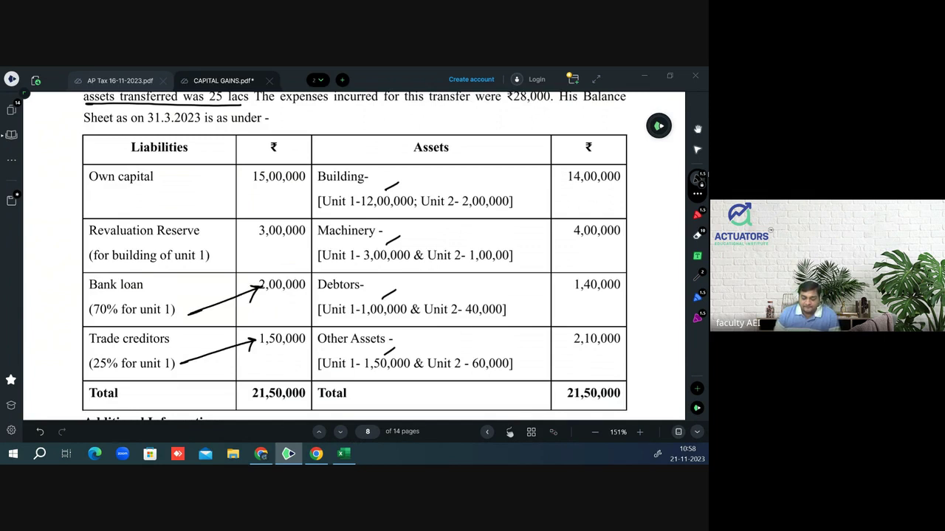
drag(216, 258, 266, 235)
drag(266, 234, 262, 249)
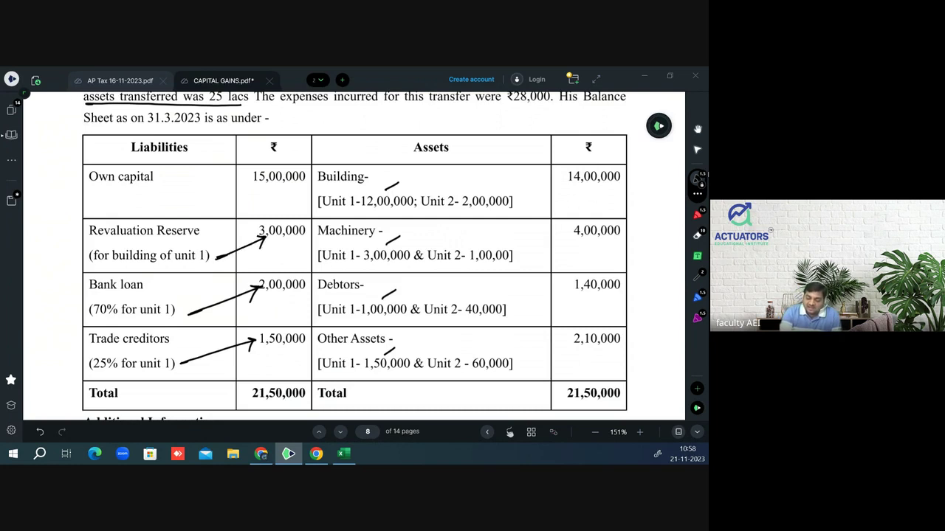
- In red ink, strike out 3,00,000 and 12,00,000 and write 900000 beside Building
click(697, 199)
drag(257, 231, 318, 231)
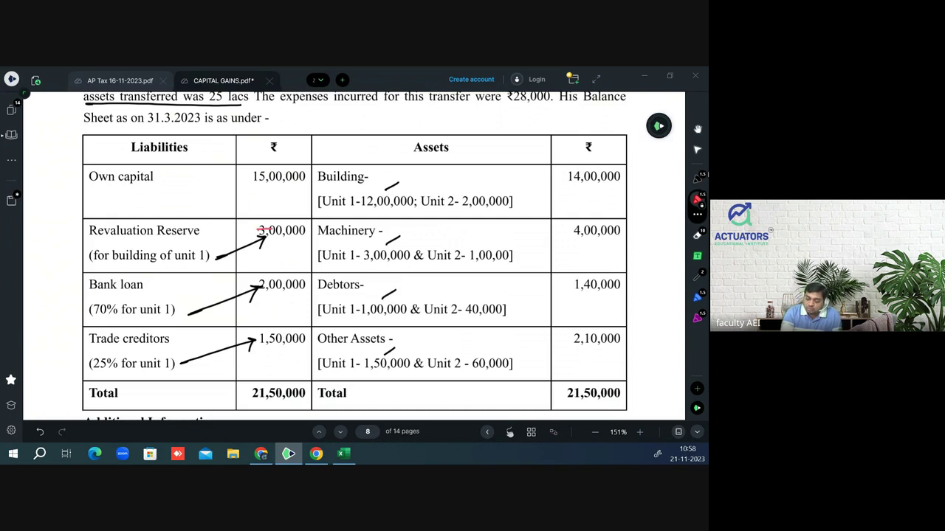
drag(360, 201, 418, 200)
mouse_move(376, 175)
mouse_down()
mouse_move(371, 186)
mouse_move(404, 172)
mouse_up()
drag(413, 172, 411, 173)
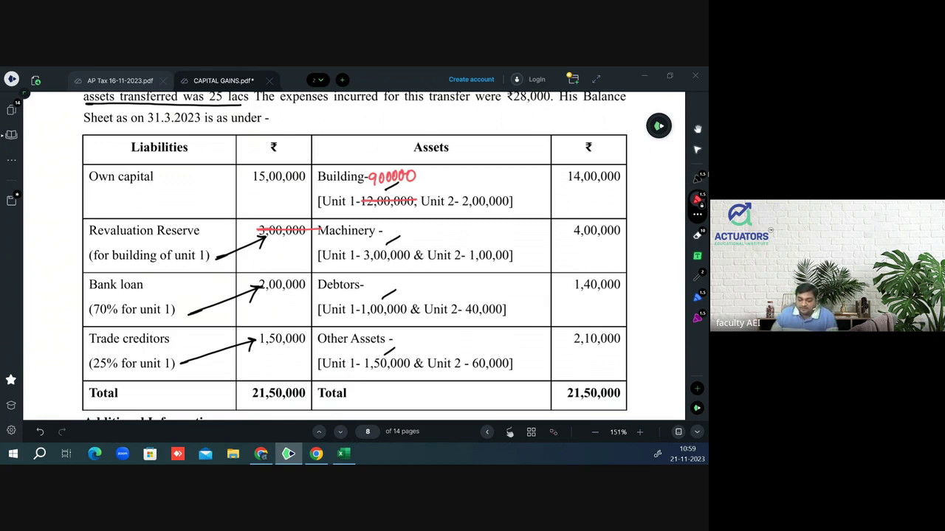
- Strike through Additional Information note (i) about the revaluation reserve
scroll(354, 258, down, 1)
scroll(354, 258, down, 1)
scroll(354, 258, down, 1)
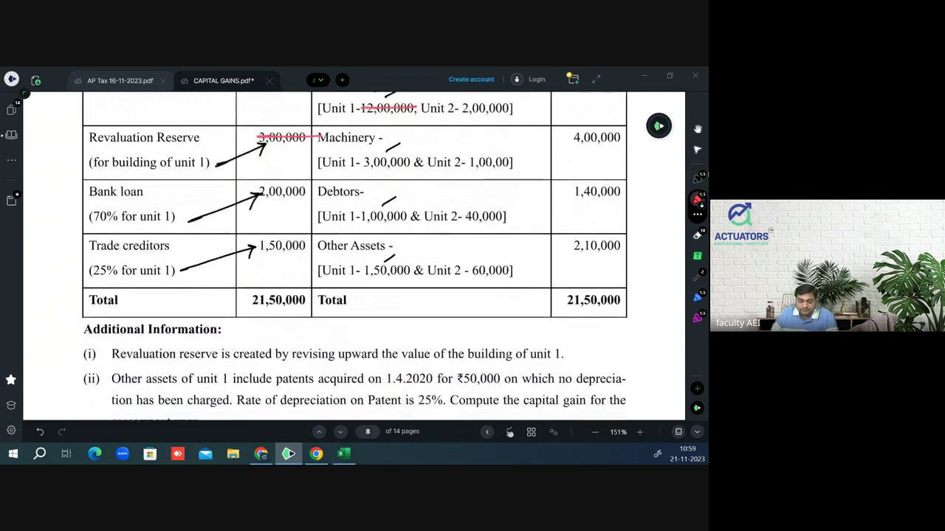
scroll(354, 258, down, 1)
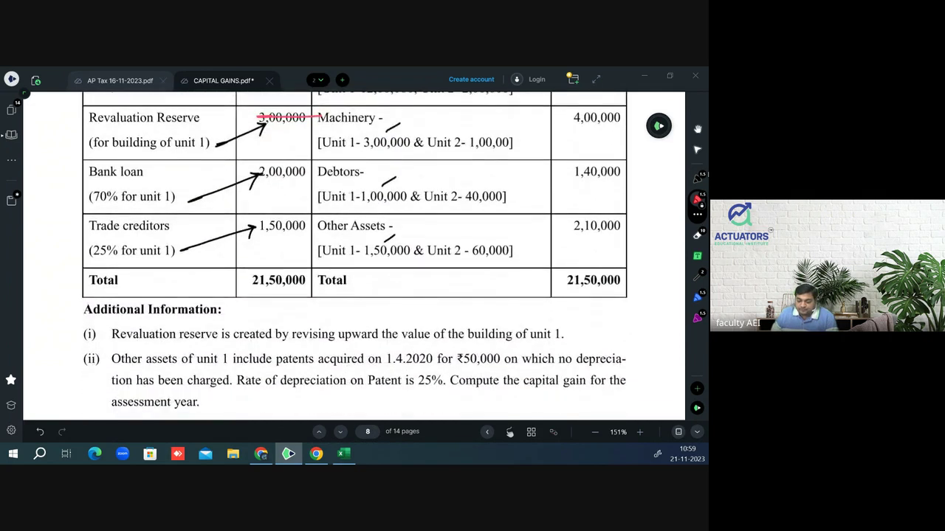
drag(88, 338, 564, 334)
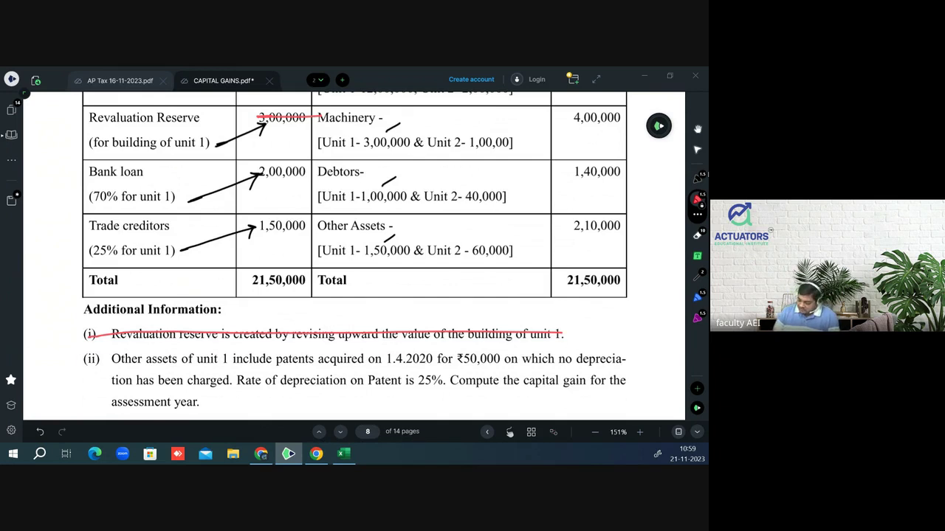
- Scroll back from page 8 to page 2's slump-sale net worth clause
scroll(354, 258, up, 10)
scroll(355, 258, up, 5)
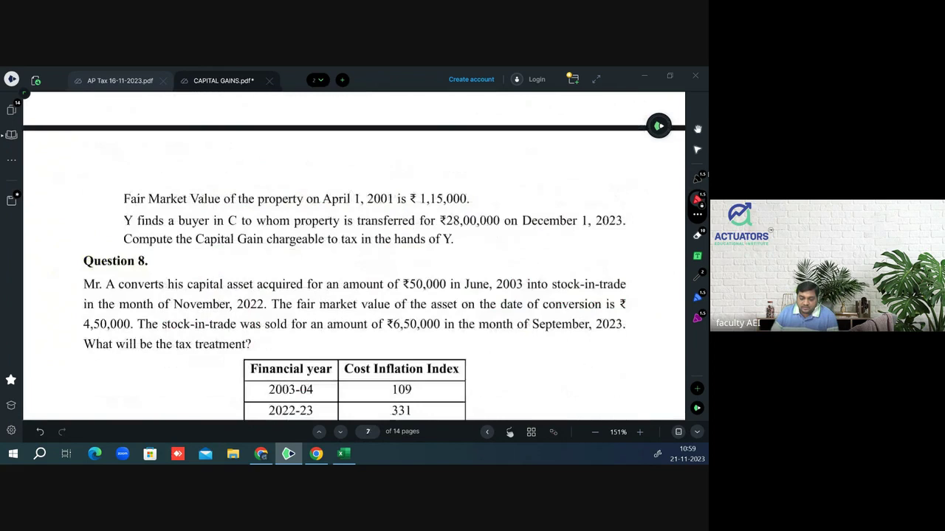
scroll(355, 259, up, 10)
scroll(354, 259, up, 10)
scroll(354, 258, up, 10)
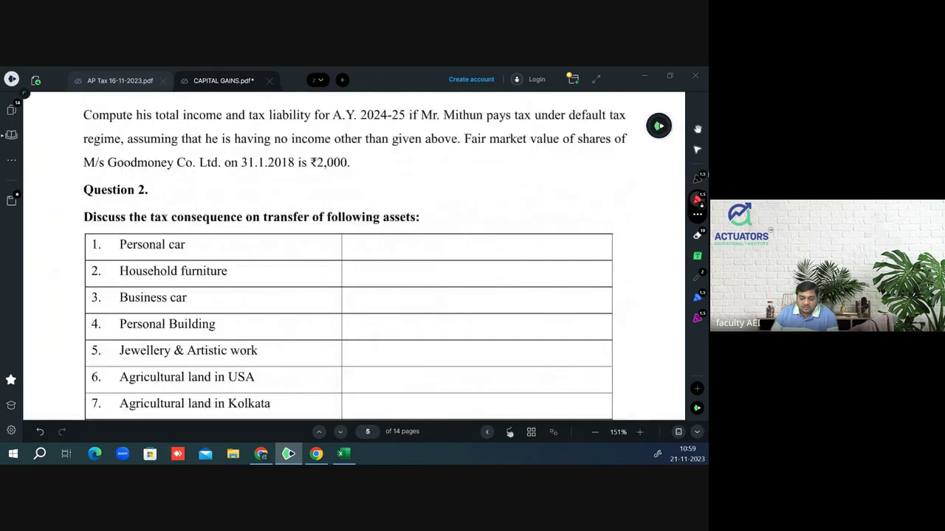
scroll(354, 258, up, 10)
scroll(355, 259, up, 5)
scroll(354, 258, up, 5)
scroll(354, 258, up, 5)
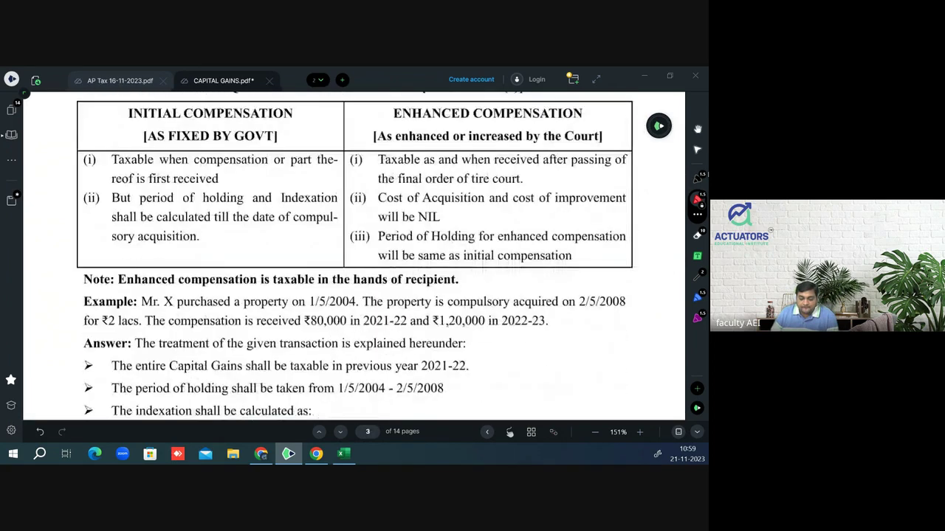
scroll(354, 259, up, 5)
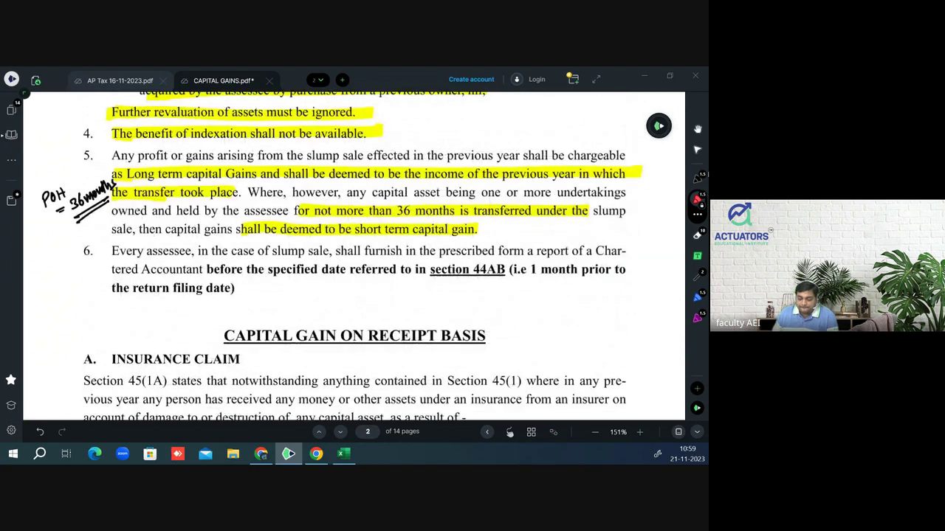
scroll(355, 259, up, 1)
scroll(354, 258, up, 1)
scroll(355, 258, up, 1)
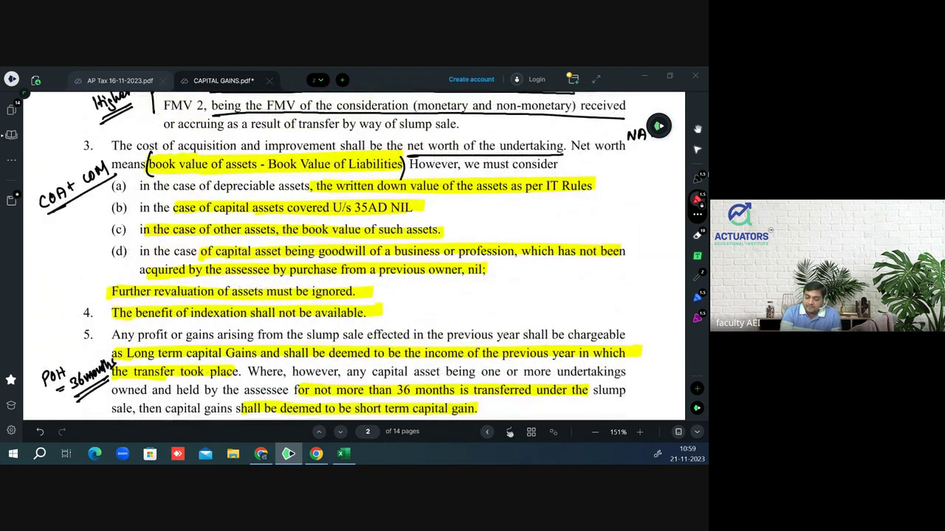
- Underline item (a)'s written down value clause in red, adding an arrow and 'WDV as per IT rules' note
drag(219, 193, 611, 189)
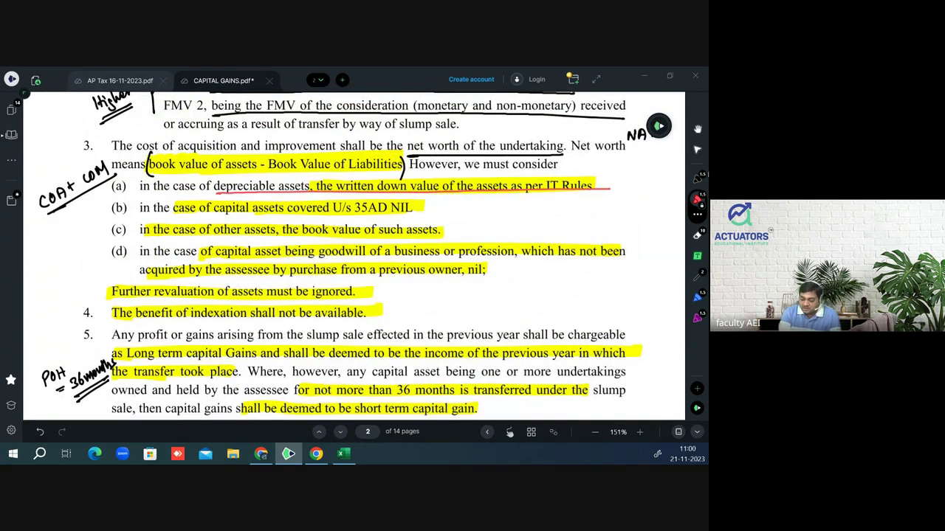
key(ctrl+z)
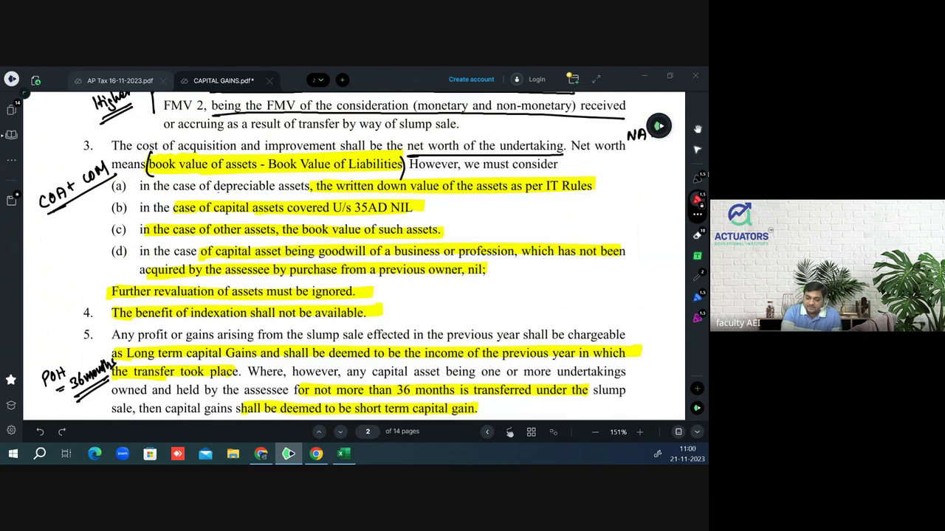
drag(218, 194, 593, 191)
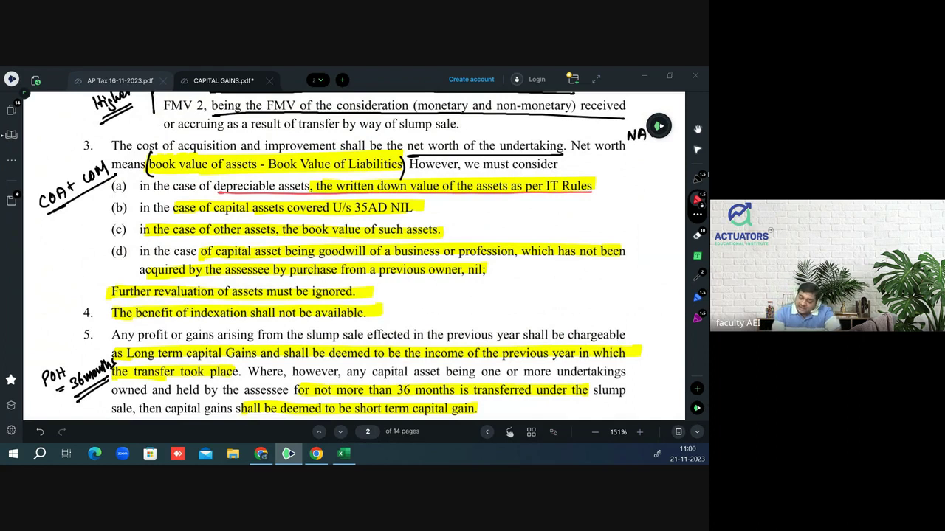
drag(565, 193, 568, 203)
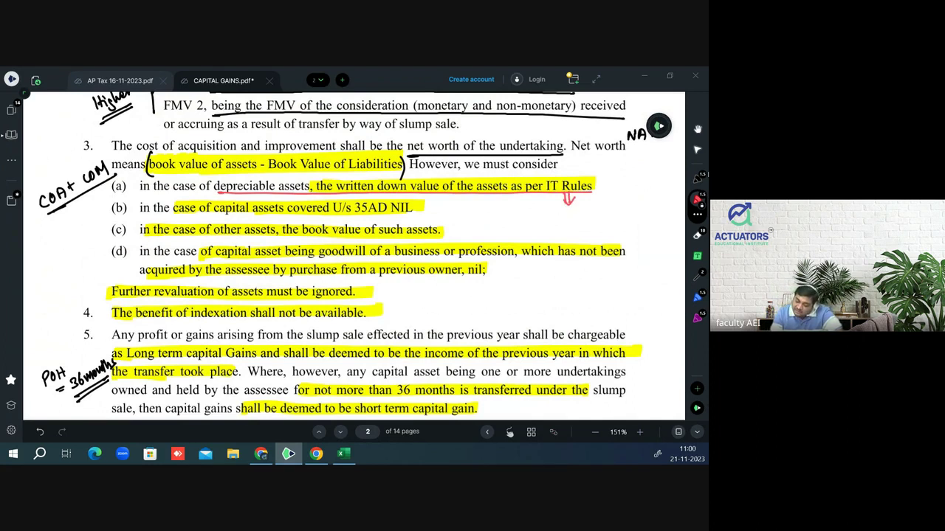
drag(556, 220, 679, 175)
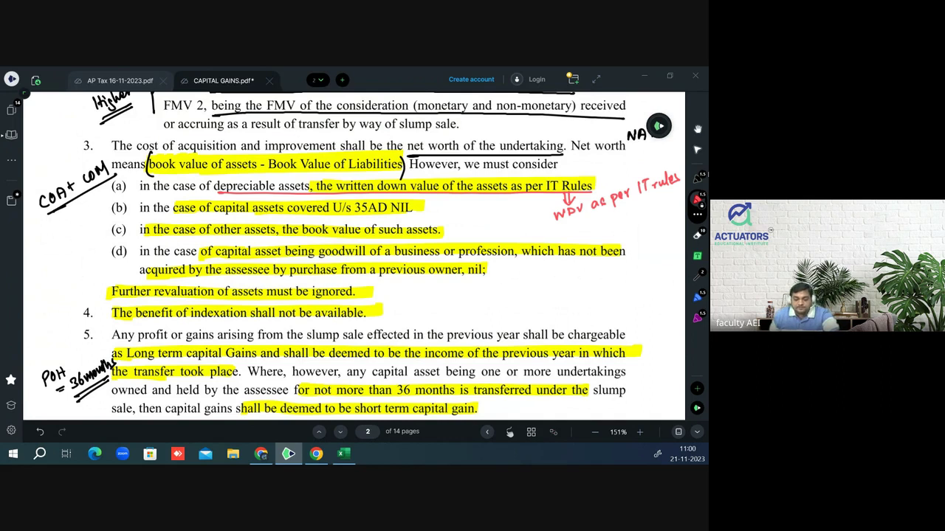
- Write 25L and 20L beside FMV 1 and FMV 2, plus a double-underlined FVC = 25L note
scroll(359, 256, up, 2)
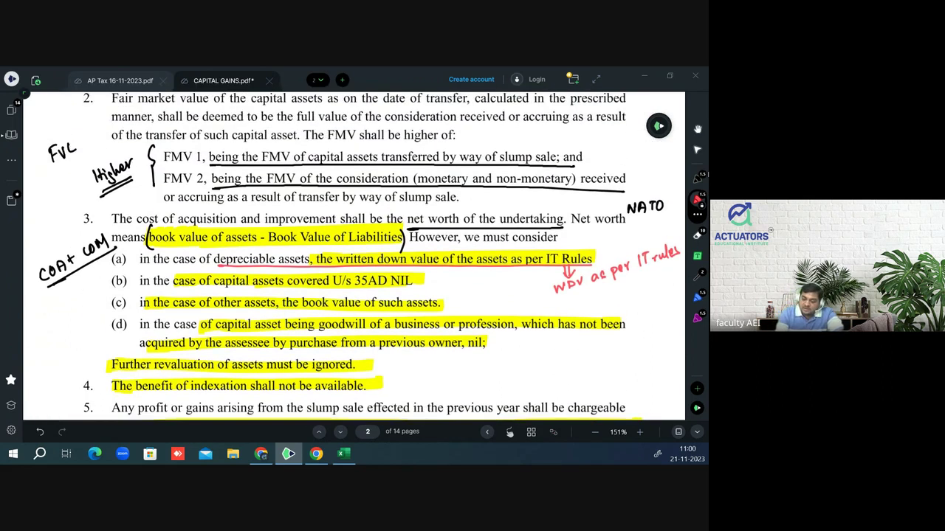
drag(456, 142, 465, 149)
drag(467, 140, 482, 147)
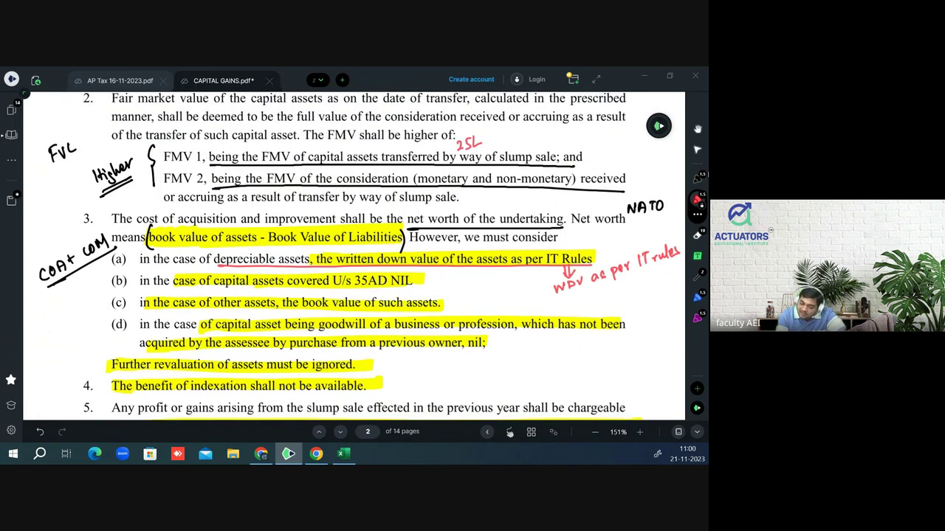
drag(468, 194, 473, 194)
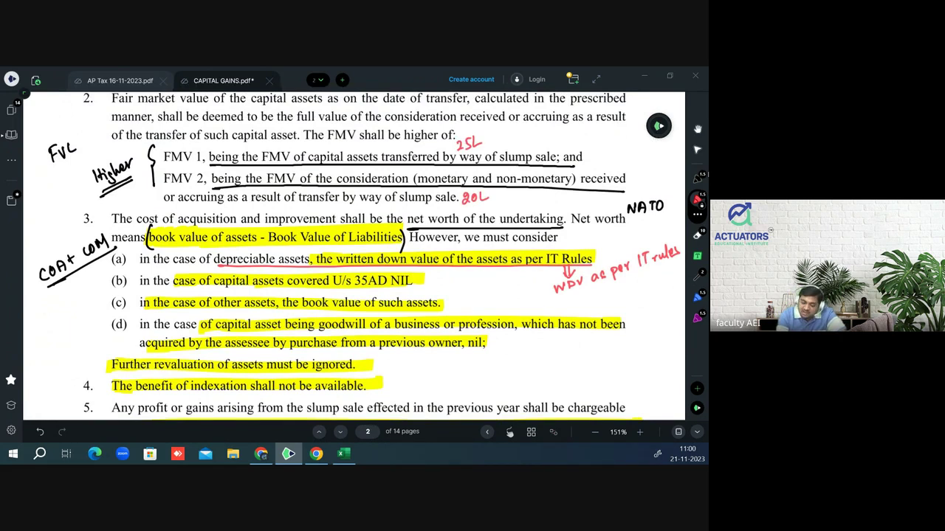
drag(55, 178, 83, 173)
mouse_move(84, 159)
mouse_down()
mouse_move(94, 169)
mouse_move(87, 181)
mouse_up()
drag(71, 193, 88, 185)
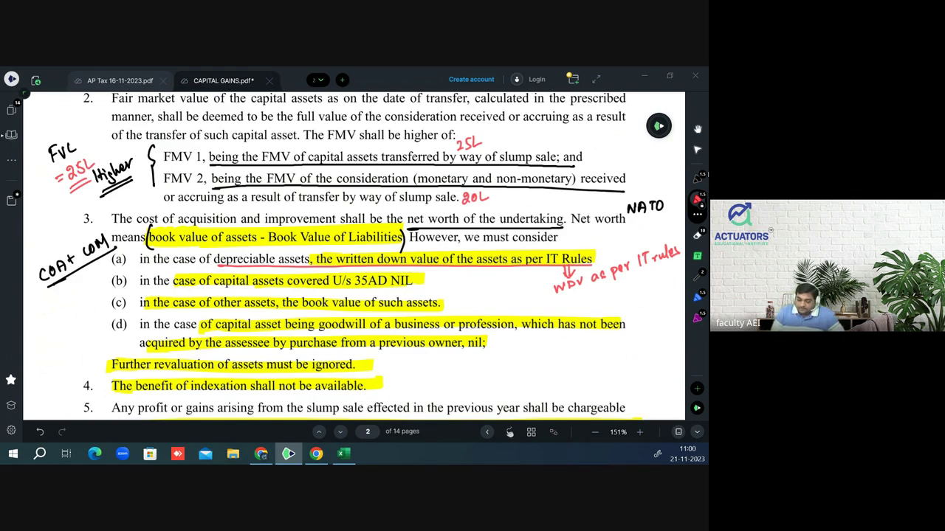
- Annotate point 5 with '08-09 – 2023-24 = LTCA', underlining LTCA
key(Page_Down)
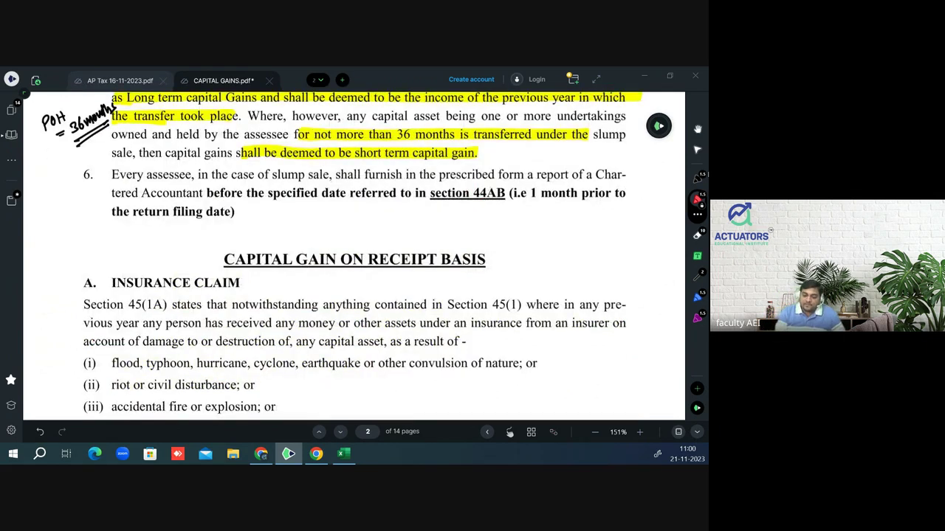
drag(490, 155, 494, 147)
drag(507, 147, 520, 155)
drag(530, 148, 529, 156)
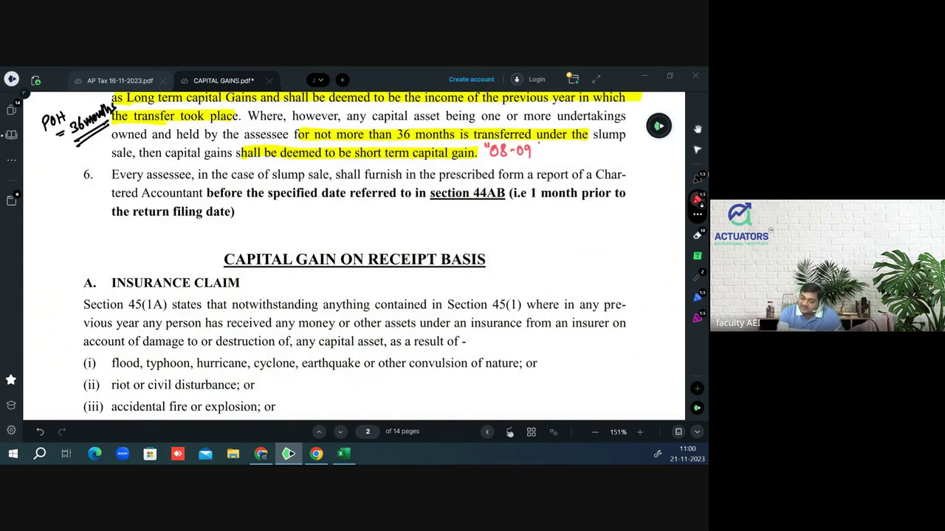
drag(566, 149, 579, 150)
drag(584, 147, 608, 157)
drag(612, 147, 617, 154)
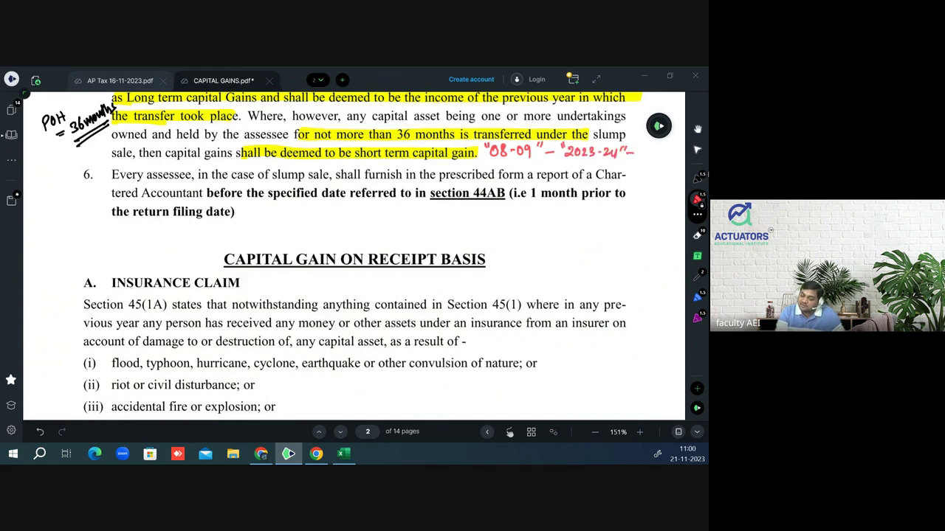
drag(664, 149, 675, 169)
scroll(354, 259, down, 5)
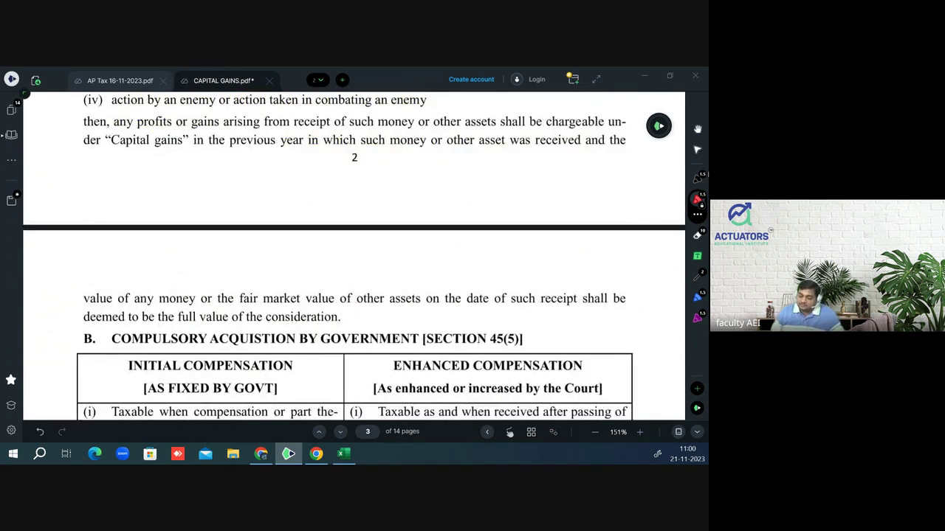
scroll(354, 259, up, 5)
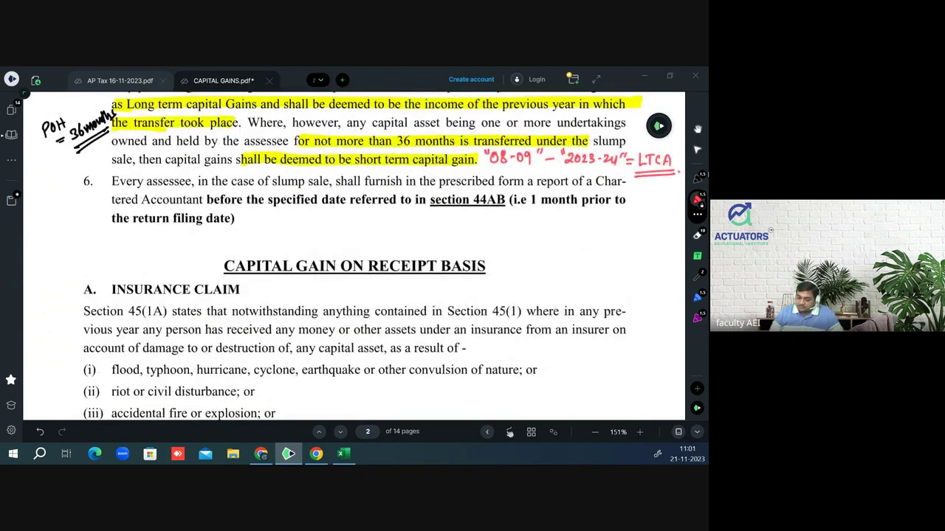
scroll(355, 259, up, 1)
scroll(354, 258, up, 2)
scroll(355, 259, up, 1)
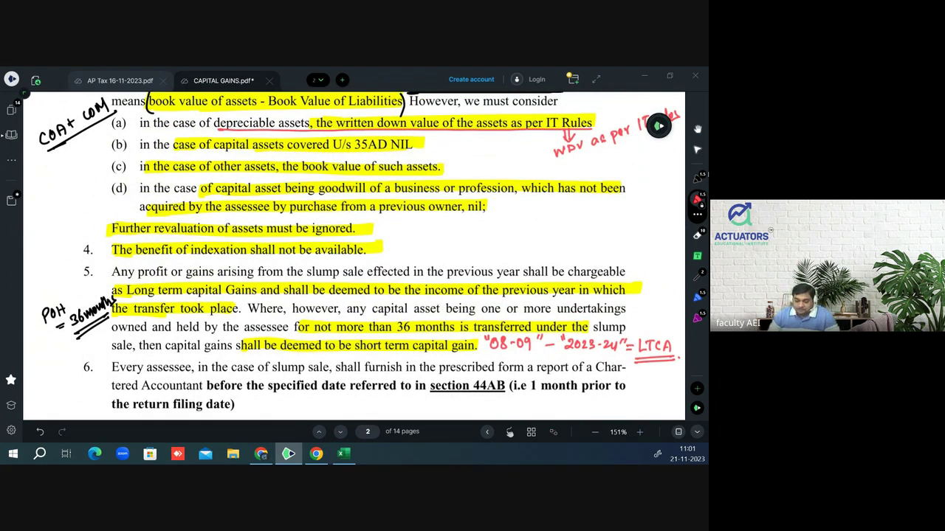
- Write the years 2020-21, 2021-22 and 2022-23 beside Question 12's Additional Information
scroll(355, 255, down, 5)
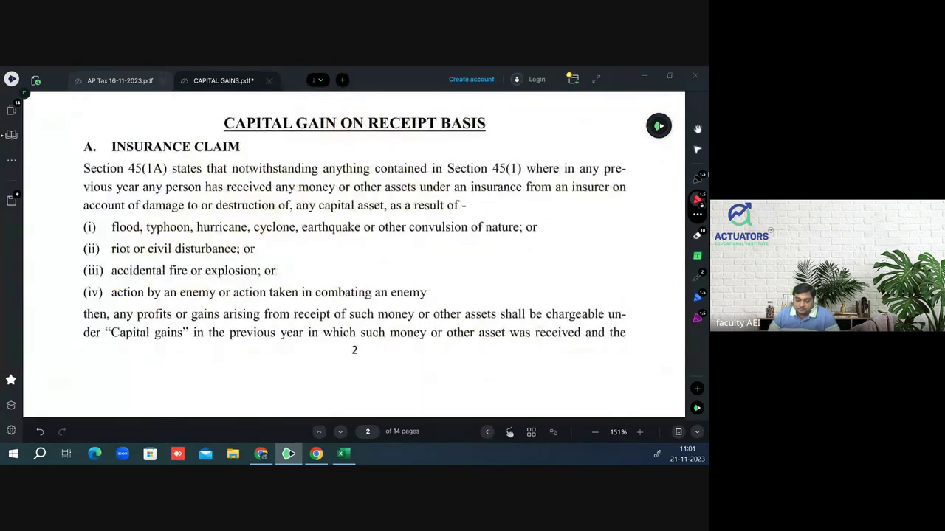
scroll(355, 255, down, 5)
scroll(355, 255, down, 5)
scroll(355, 254, down, 5)
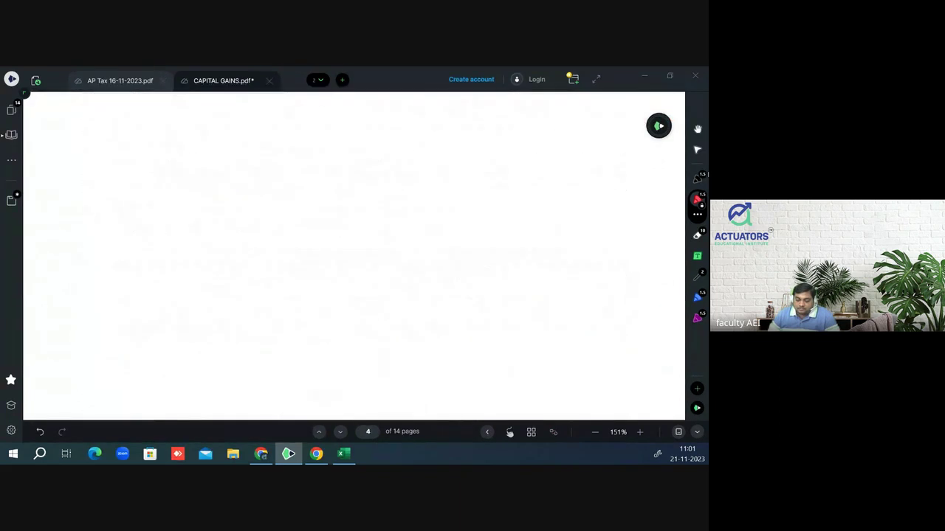
scroll(355, 255, down, 5)
scroll(355, 255, down, 5)
scroll(354, 255, down, 5)
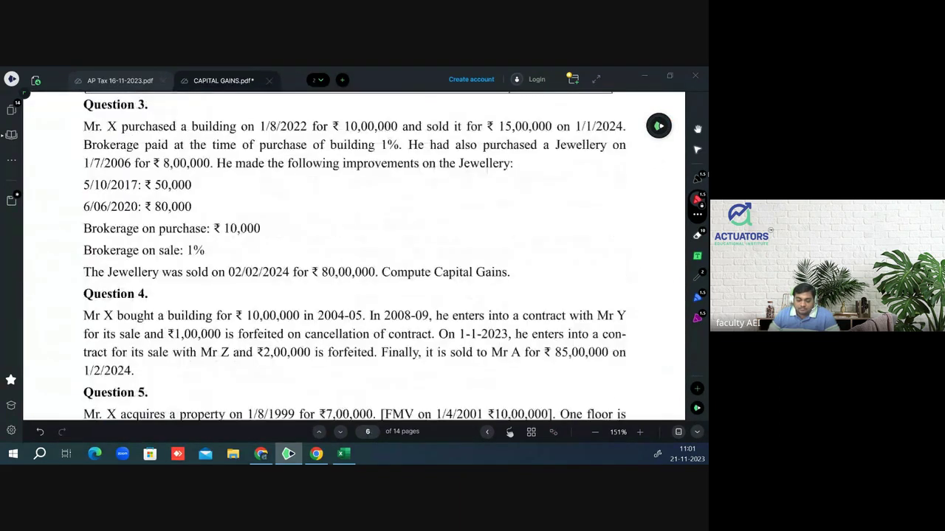
scroll(354, 254, down, 5)
scroll(355, 254, down, 5)
scroll(354, 255, down, 5)
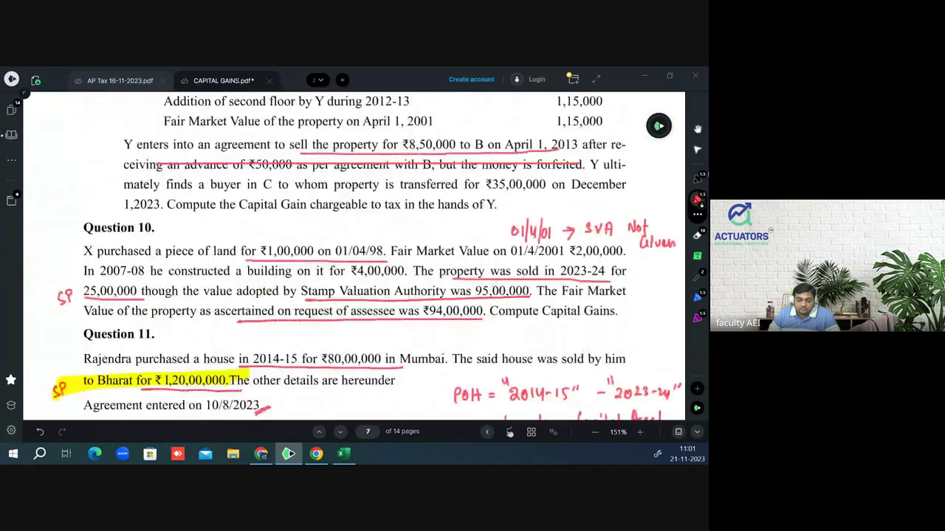
scroll(354, 255, down, 5)
scroll(354, 255, down, 5)
scroll(354, 255, down, 5)
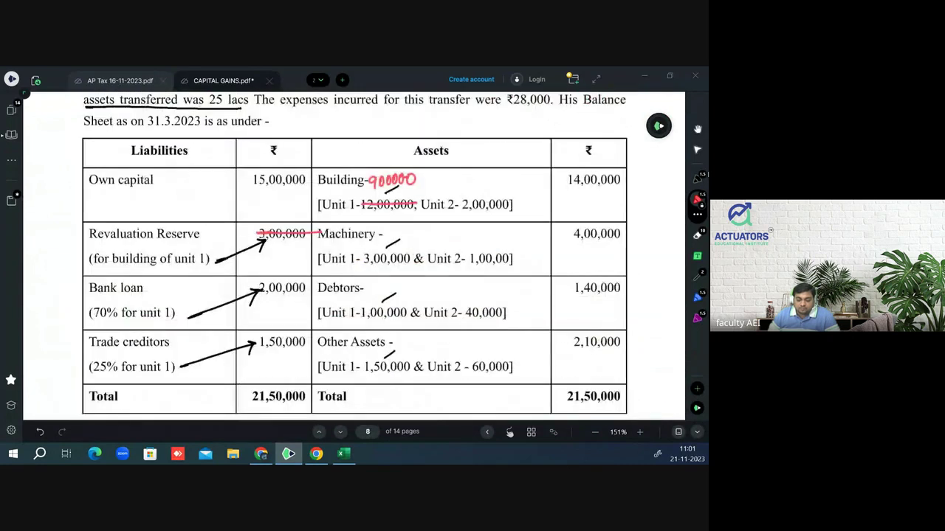
scroll(354, 255, down, 1)
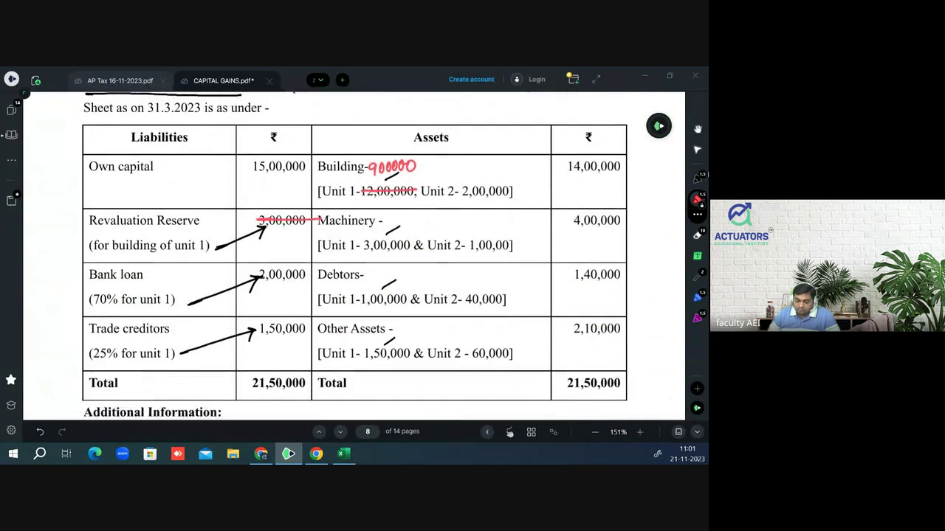
scroll(354, 255, down, 1)
scroll(354, 254, down, 1)
scroll(355, 255, down, 1)
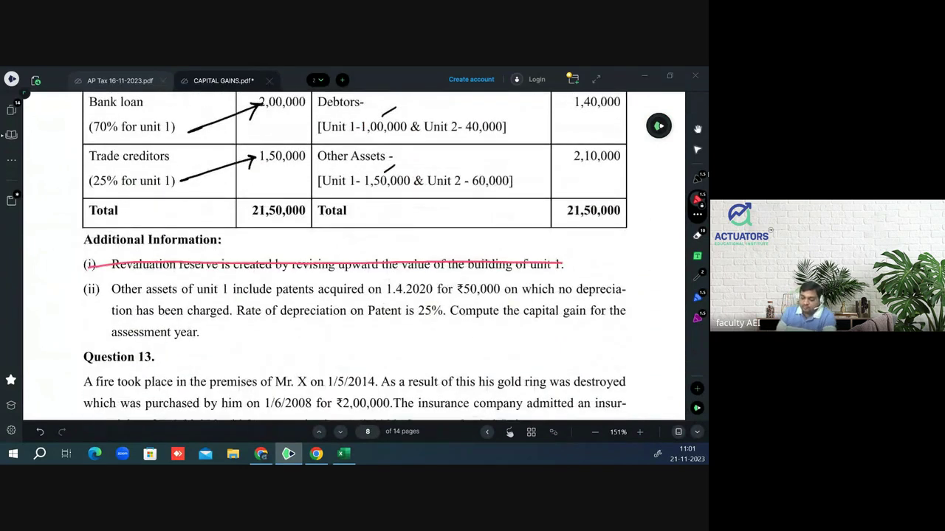
mouse_move(586, 237)
mouse_down()
mouse_move(587, 247)
mouse_move(626, 245)
mouse_up()
drag(627, 240, 633, 249)
mouse_move(633, 240)
mouse_down()
mouse_move(636, 251)
mouse_move(593, 266)
mouse_up()
drag(596, 257, 612, 266)
mouse_move(615, 261)
mouse_down()
mouse_move(595, 284)
mouse_move(598, 276)
mouse_up()
drag(602, 275, 625, 279)
drag(626, 274, 636, 285)
drag(635, 274, 636, 287)
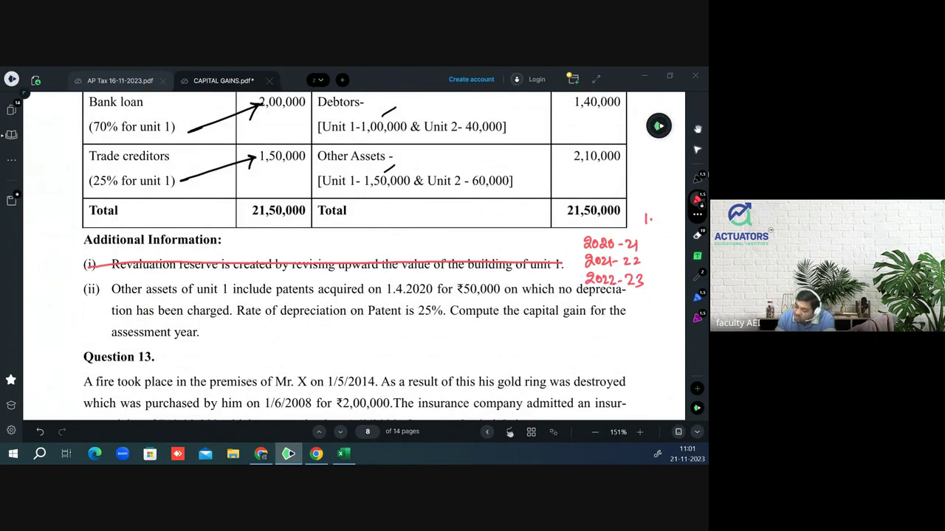
- Add the patent purchase date '1.4.20' beside the total
drag(652, 213, 657, 219)
drag(658, 213, 662, 223)
drag(666, 214, 673, 224)
scroll(366, 255, up, 5)
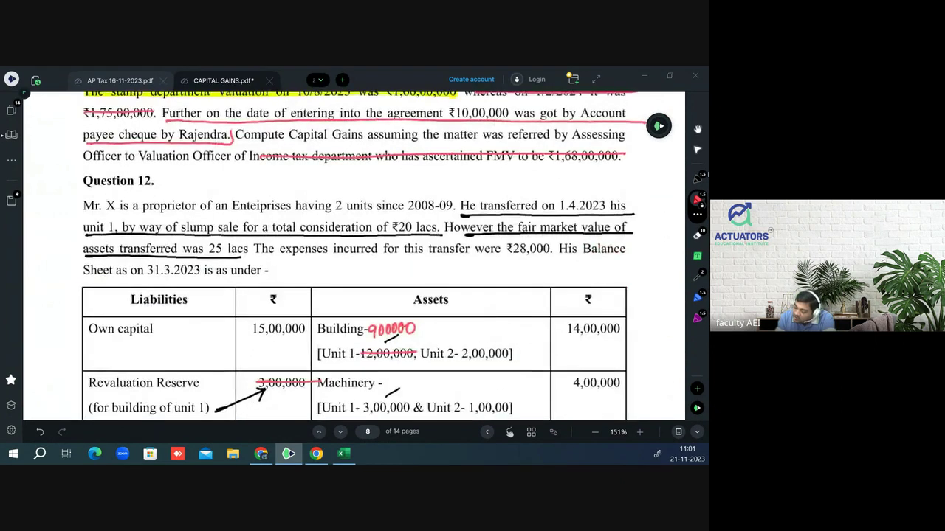
scroll(366, 255, down, 5)
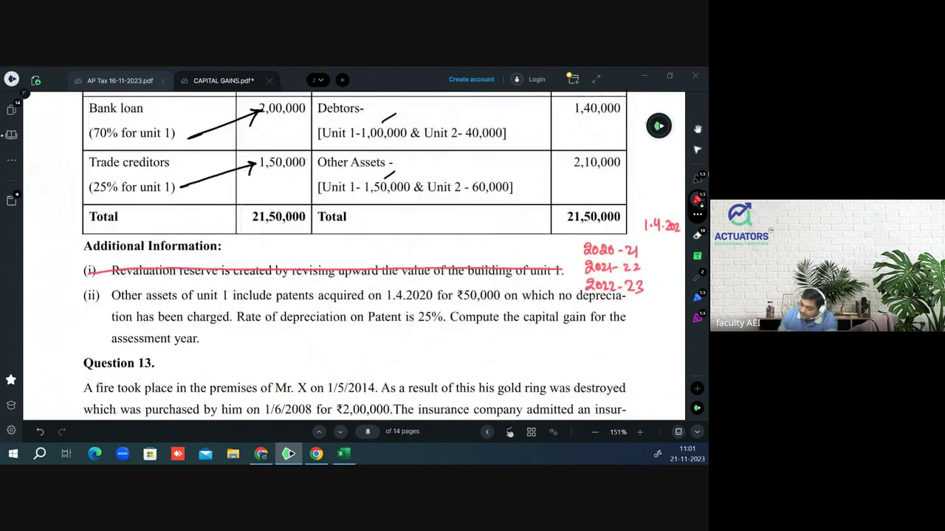
scroll(354, 255, up, 10)
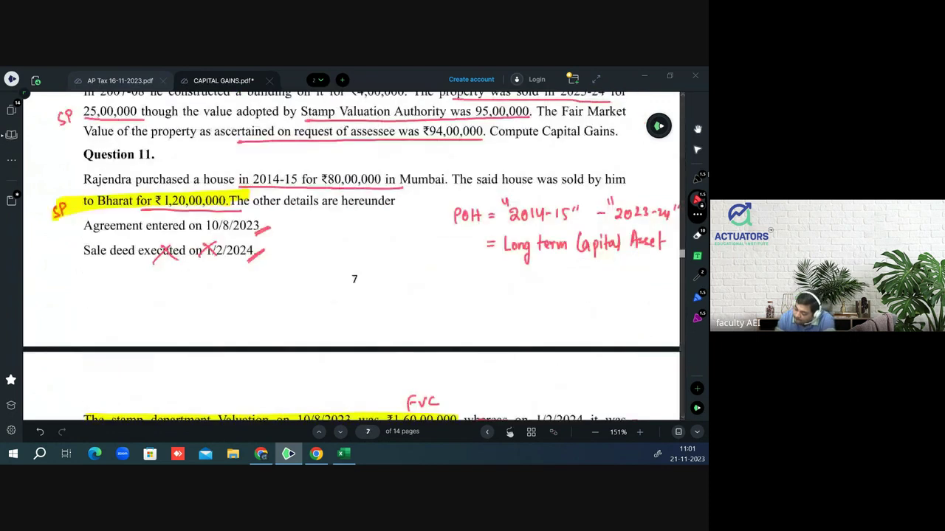
scroll(354, 255, down, 5)
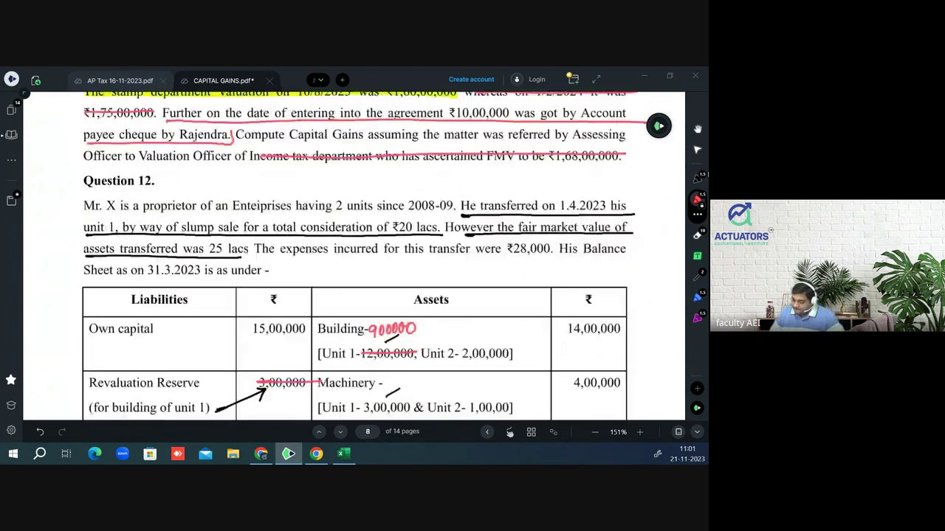
scroll(354, 255, down, 5)
- Remove the date note and draw a black box around the year list
key(ctrl+z)
key(ctrl+z)
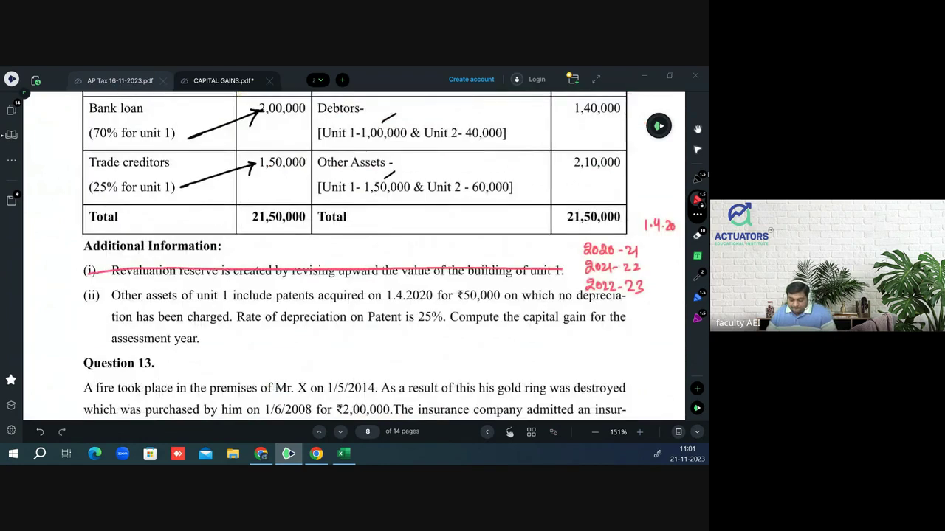
key(ctrl+z)
key(ctrl+z)
key(ctrl+z)
key(ctrl+z)
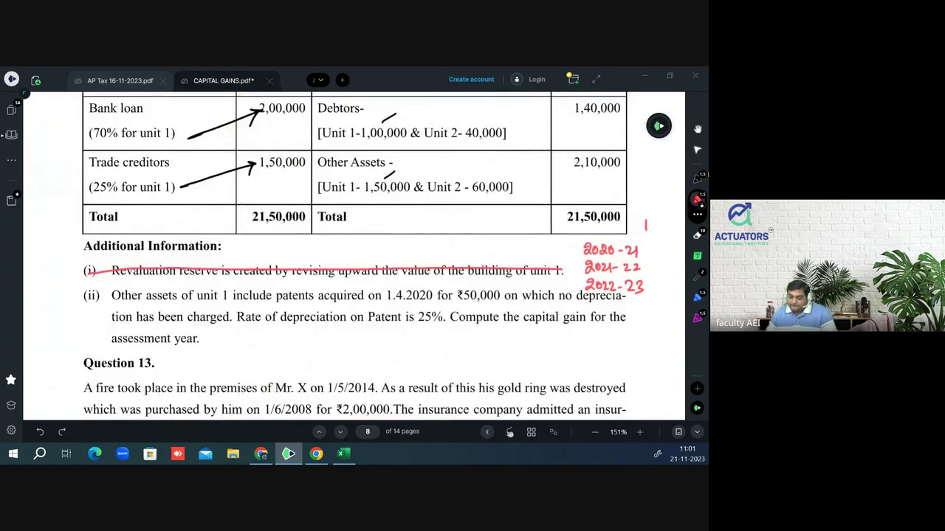
key(ctrl+z)
click(697, 178)
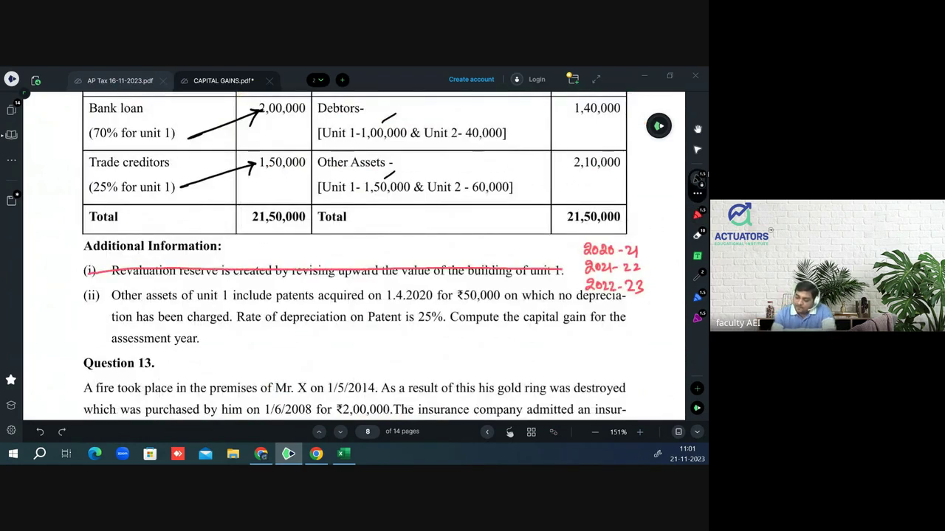
drag(575, 295, 654, 298)
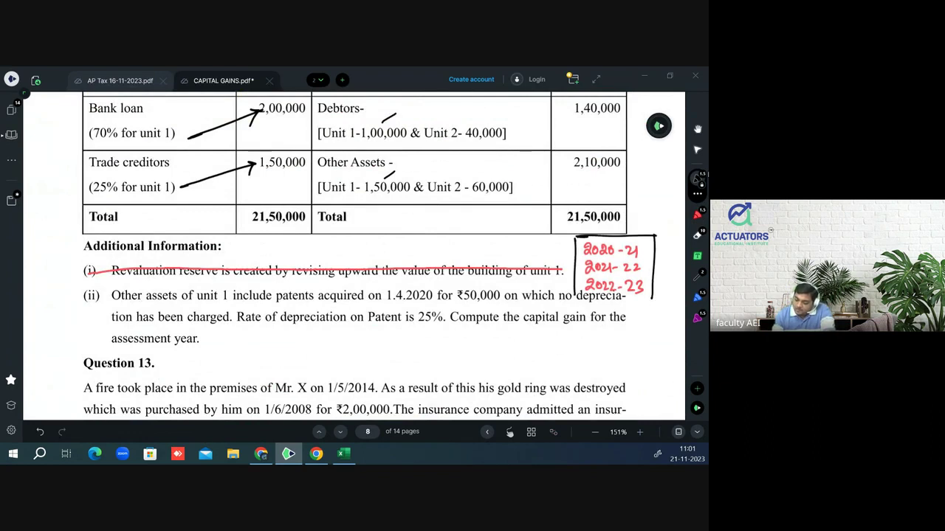
drag(574, 293, 654, 296)
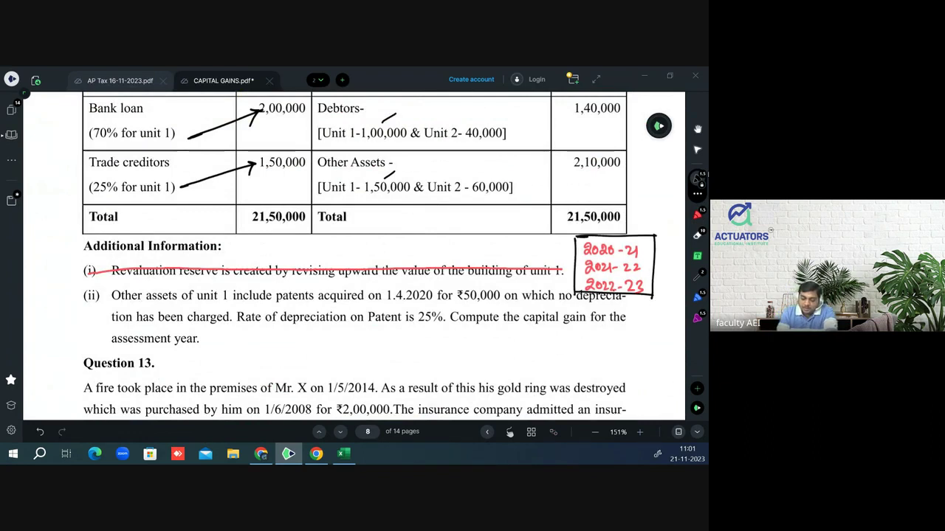
- Write 'Provide Depn till 1.4.2023' after assessment year and double-underline it
mouse_move(224, 344)
mouse_down()
mouse_move(233, 334)
mouse_move(270, 345)
mouse_up()
drag(283, 330, 291, 344)
mouse_move(293, 339)
mouse_down()
mouse_move(305, 356)
mouse_move(315, 344)
mouse_move(340, 346)
mouse_up()
mouse_move(346, 334)
mouse_down()
mouse_move(346, 346)
mouse_move(388, 343)
mouse_up()
mouse_move(385, 335)
mouse_down()
mouse_move(385, 347)
mouse_move(406, 345)
mouse_up()
drag(409, 336, 425, 347)
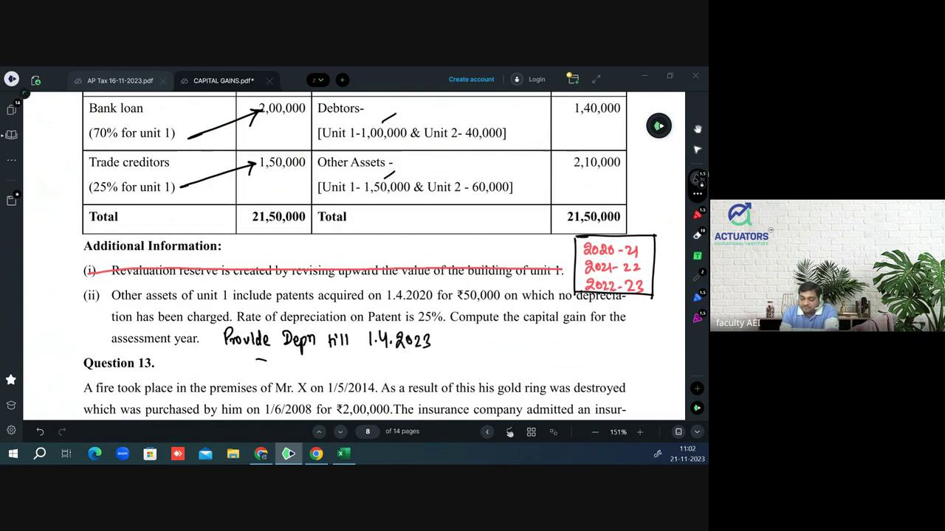
drag(255, 361, 442, 360)
key(ctrl+z)
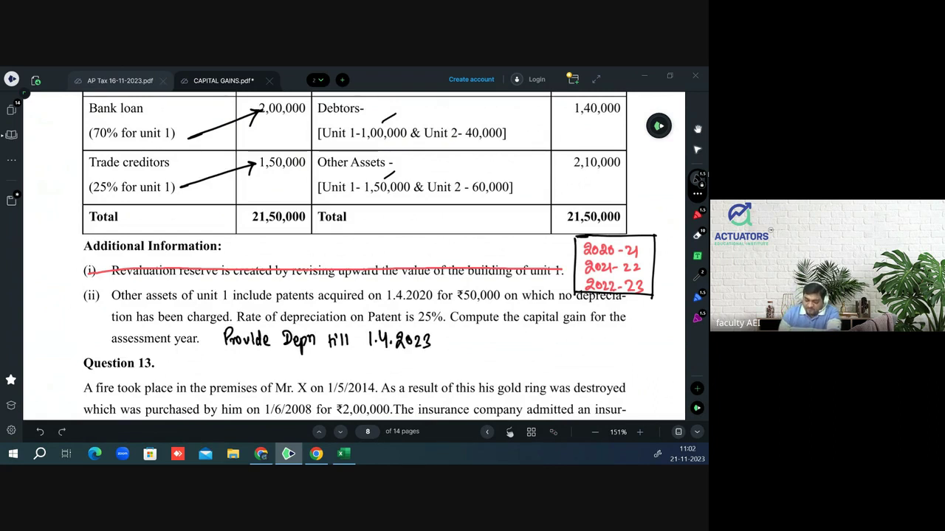
drag(282, 358, 439, 358)
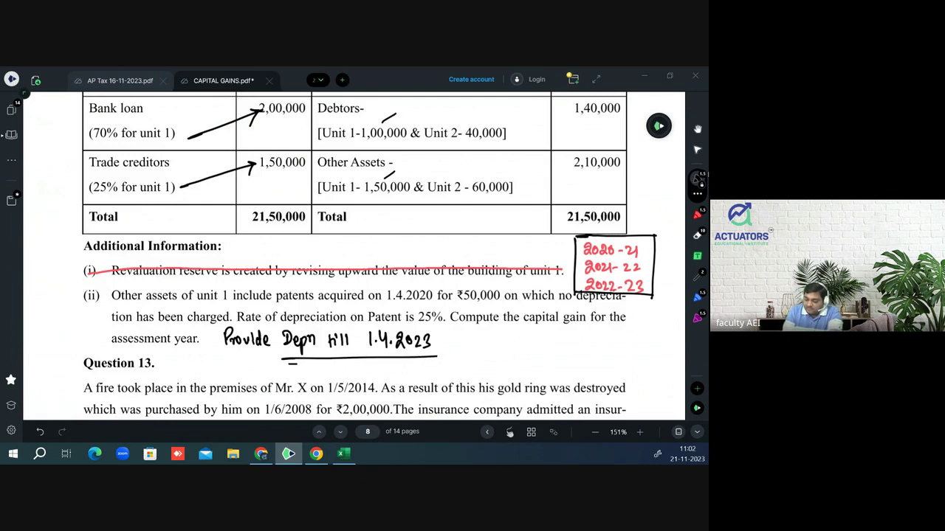
drag(282, 363, 438, 361)
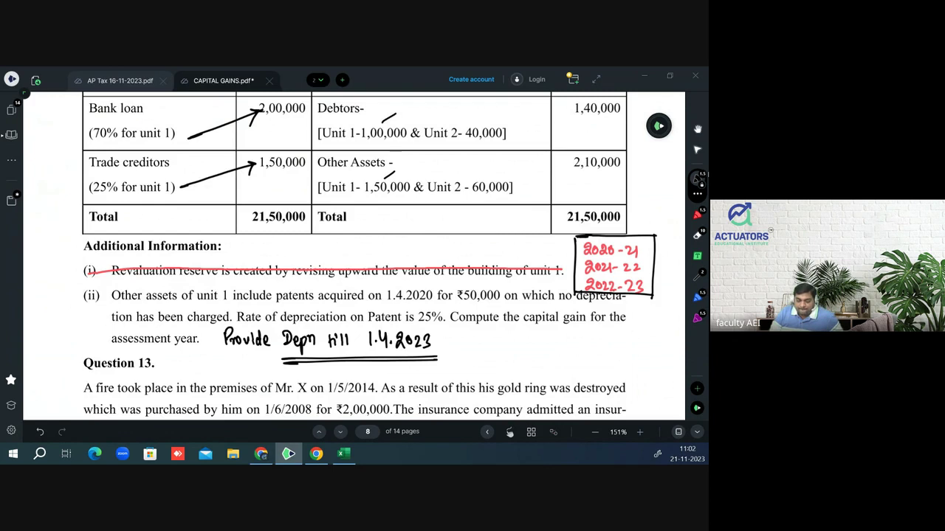
- Return to Excel's Book1 at Question 11's Taxable LTCG 4400000 rows
scroll(354, 258, up, 2)
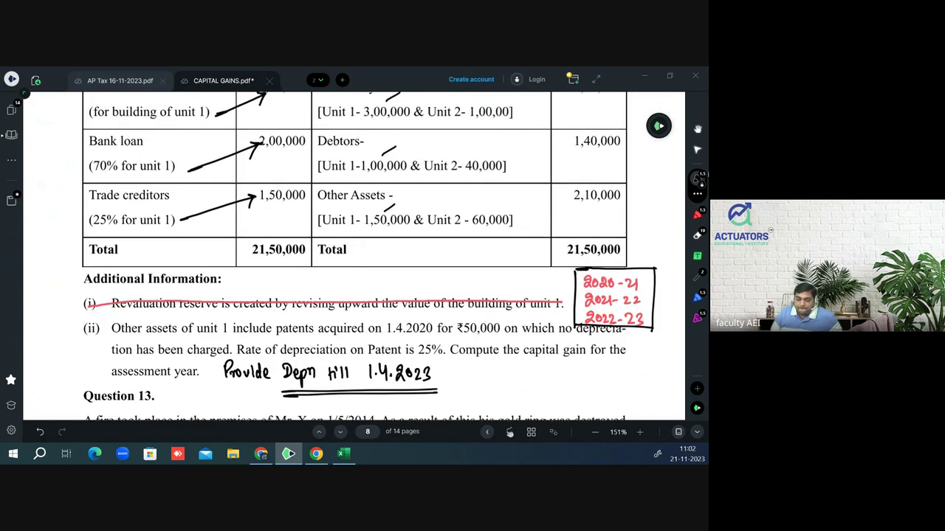
scroll(354, 259, up, 2)
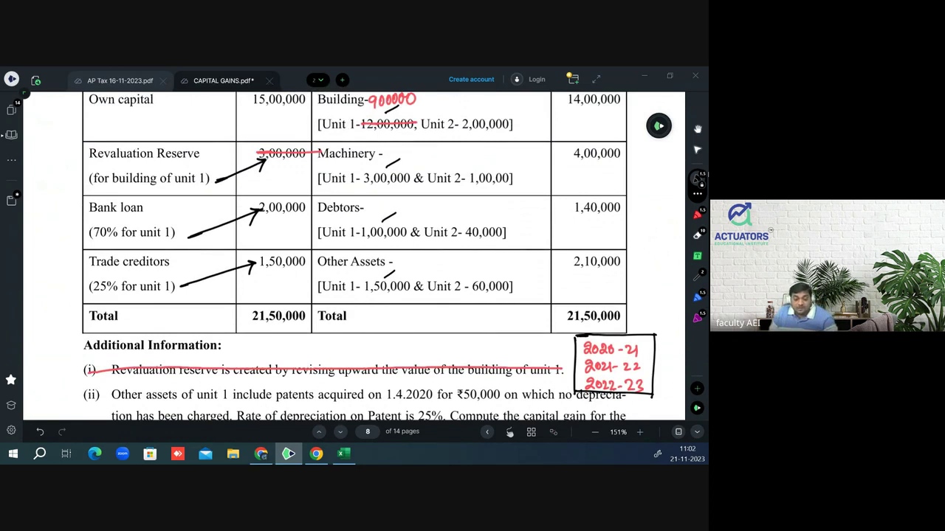
scroll(355, 258, down, 3)
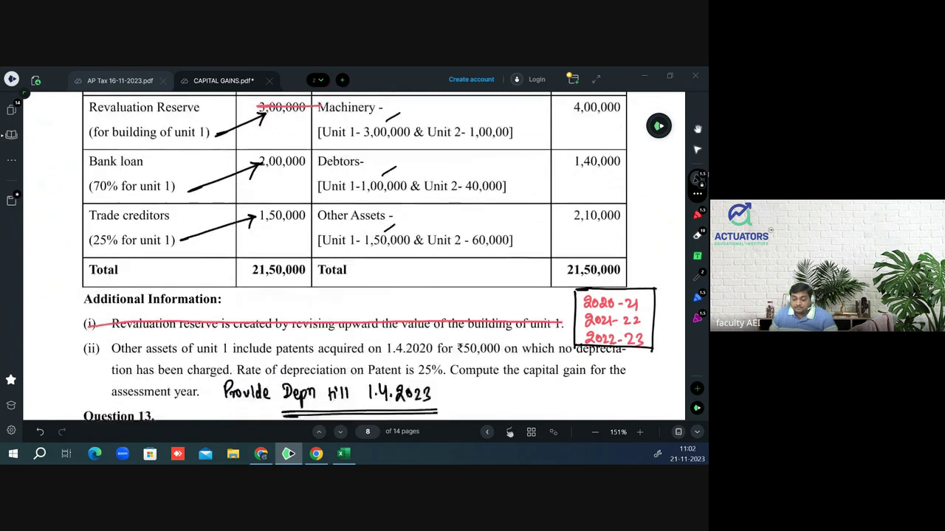
scroll(354, 258, down, 3)
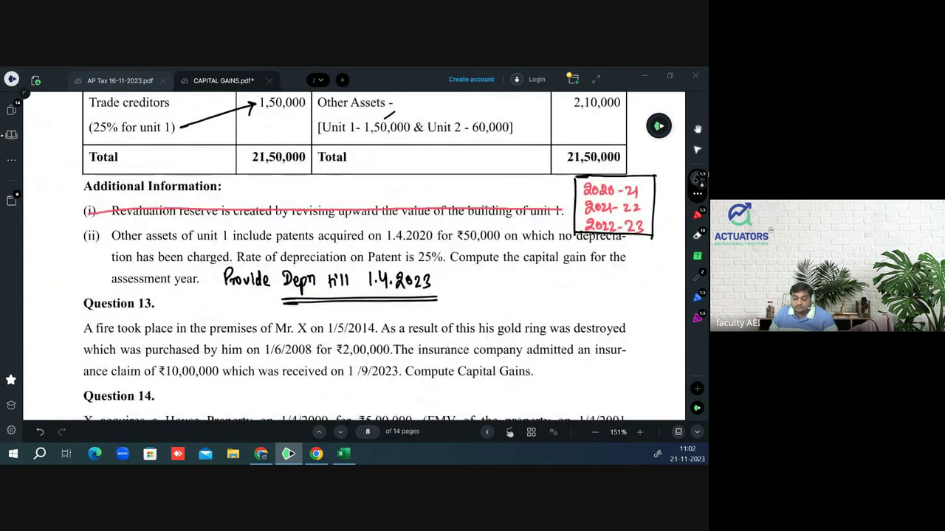
scroll(355, 258, up, 3)
scroll(354, 259, up, 2)
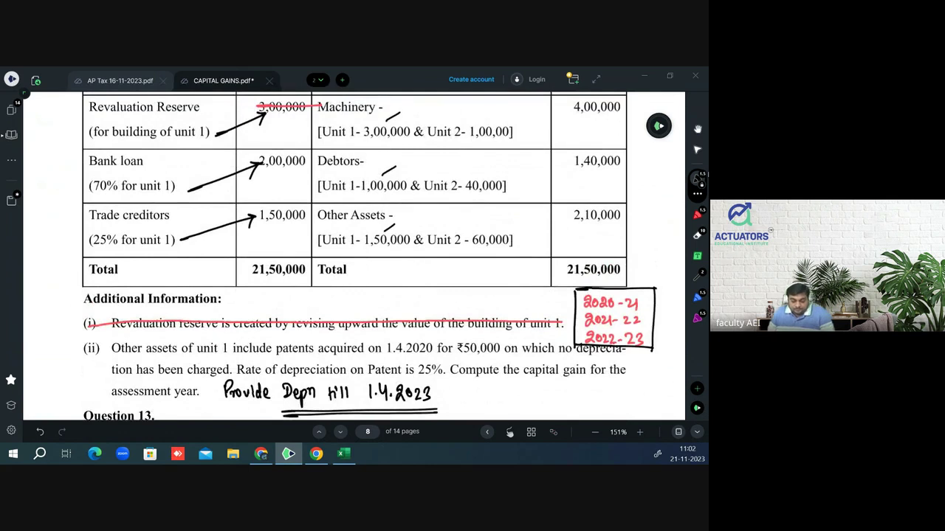
key(alt+Tab)
key(Down)
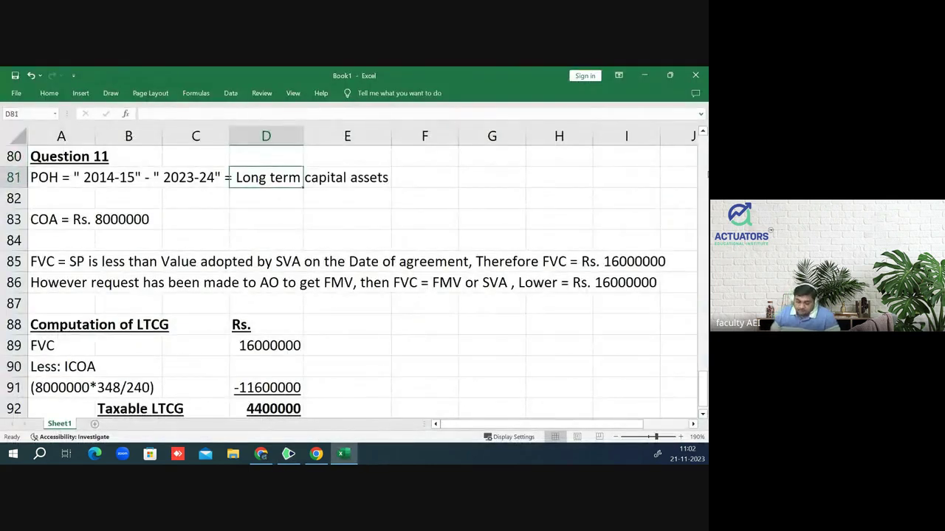
key(Down)
key(Down)
key(Down)
key(Down)
key(Down)
key(Down)
key(Down)
key(Down)
key(Down)
key(Up)
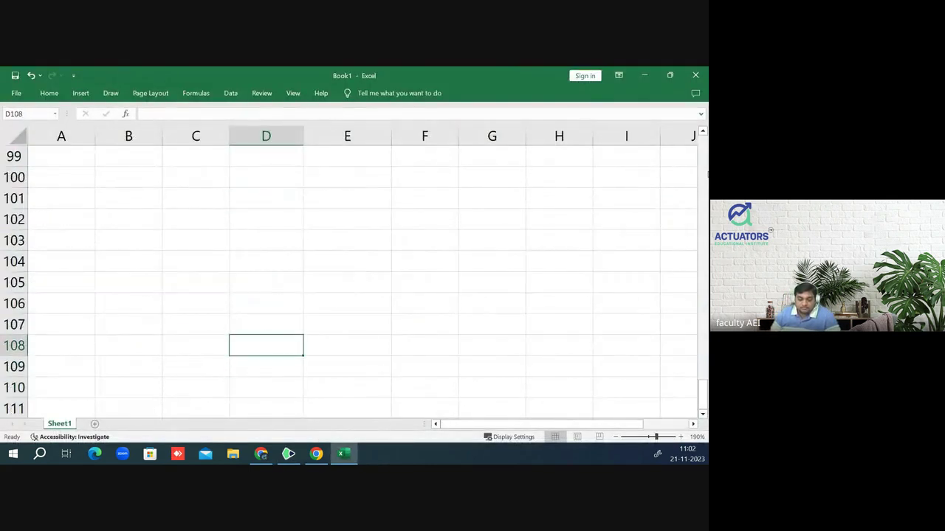
key(Up)
key(Up)
key(Up)
key(Up)
key(Up)
key(Up)
key(Up)
key(Up)
key(Up)
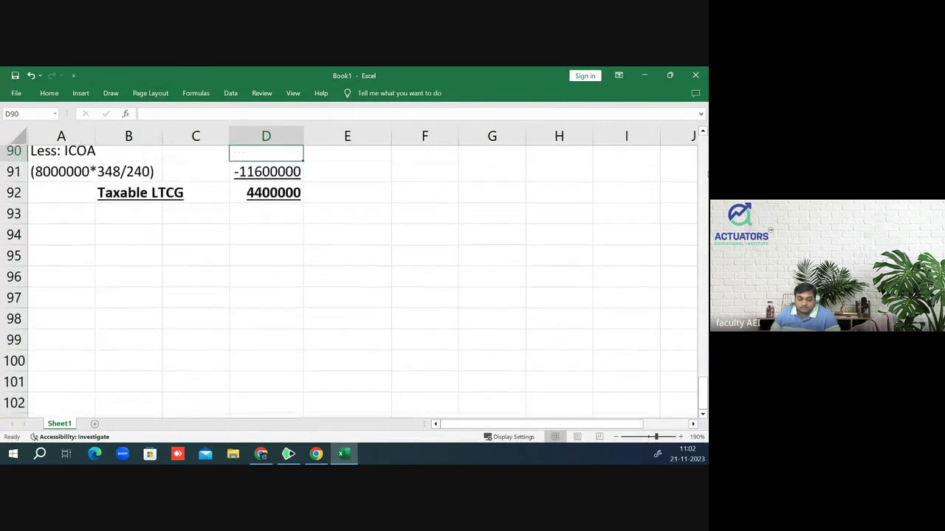
- Enter 'Question 12' in A94 and underline it as a heading
key(Down)
key(Down)
key(Down)
key(Down)
key(Left)
key(Left)
key(Left)
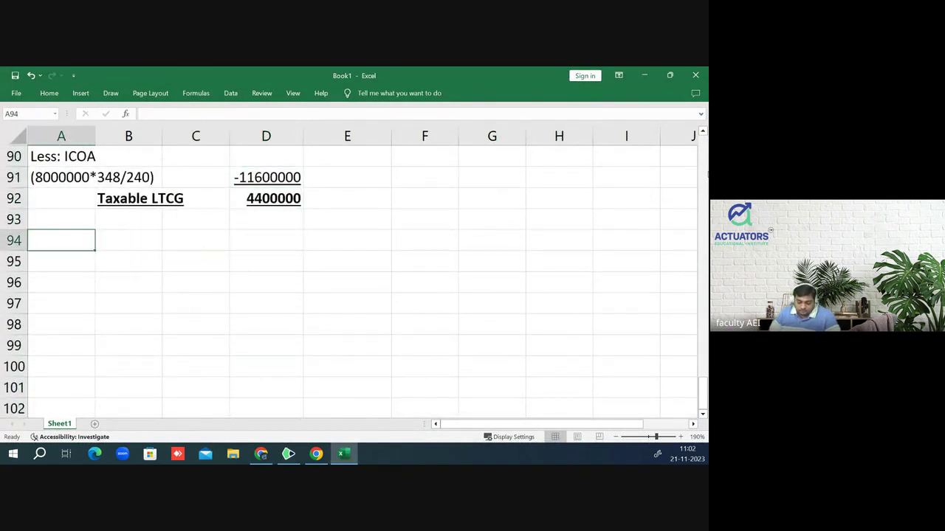
text(Question)
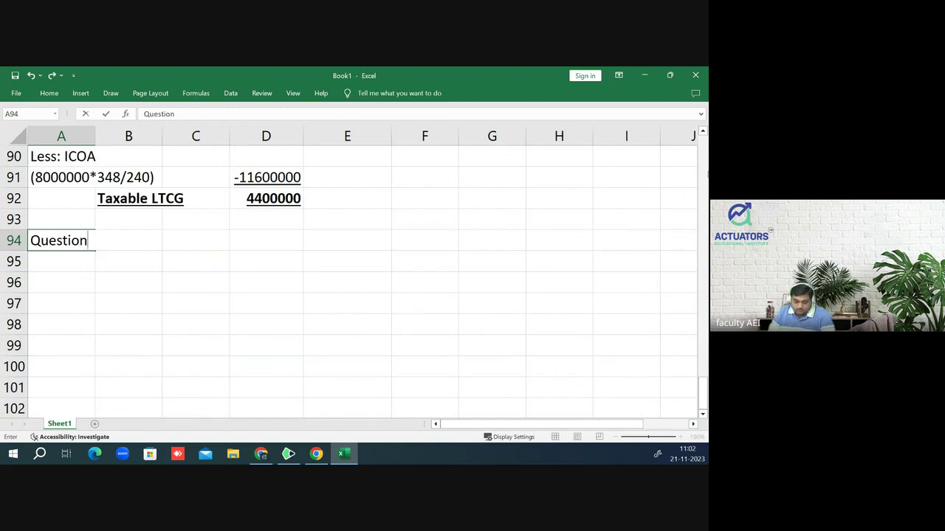
text( 12)
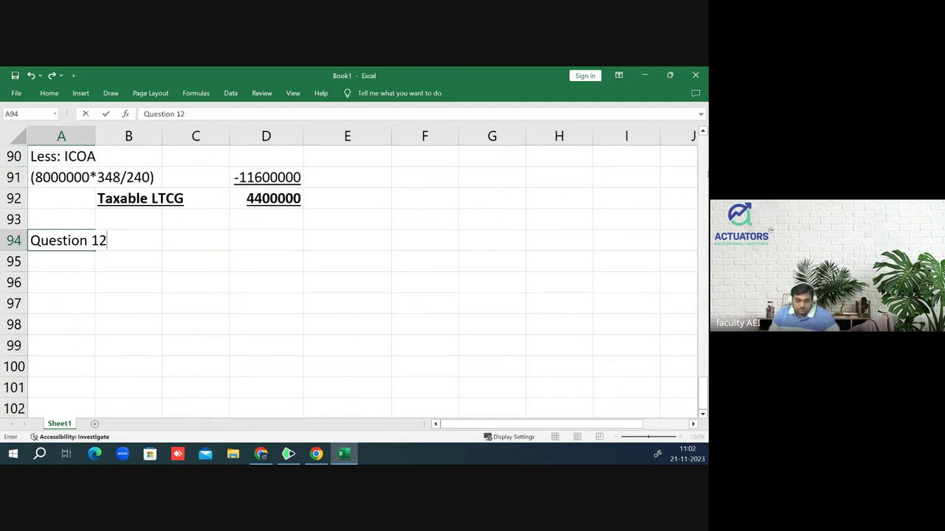
key(Return)
key(Up)
text(u)
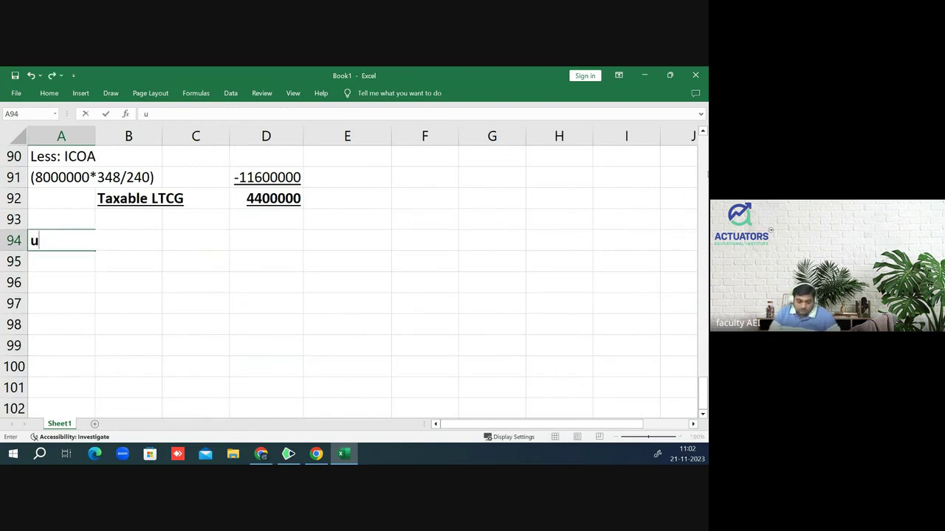
key(ctrl+z)
text(Question 12)
key(ctrl+u)
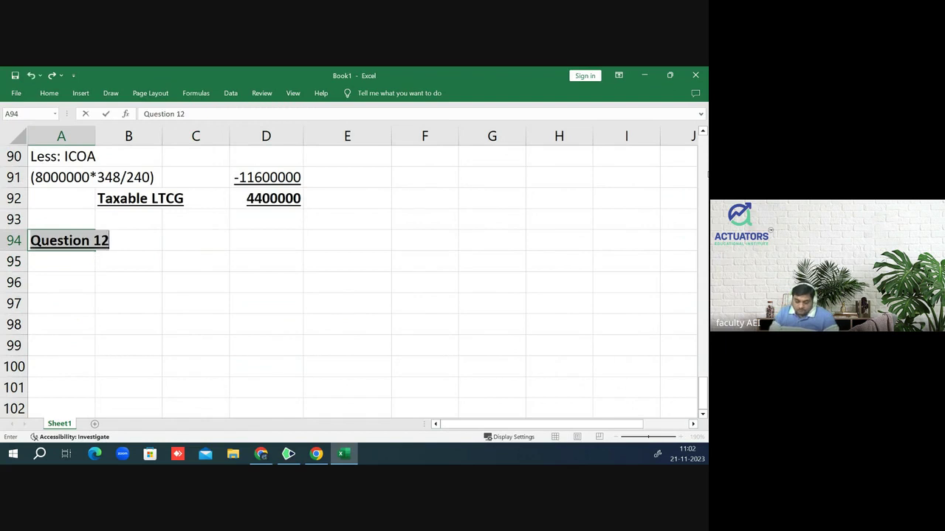
- Start the holding-period line 'POH =' in A96, checking the PDF for the year
click(61, 283)
text(P)
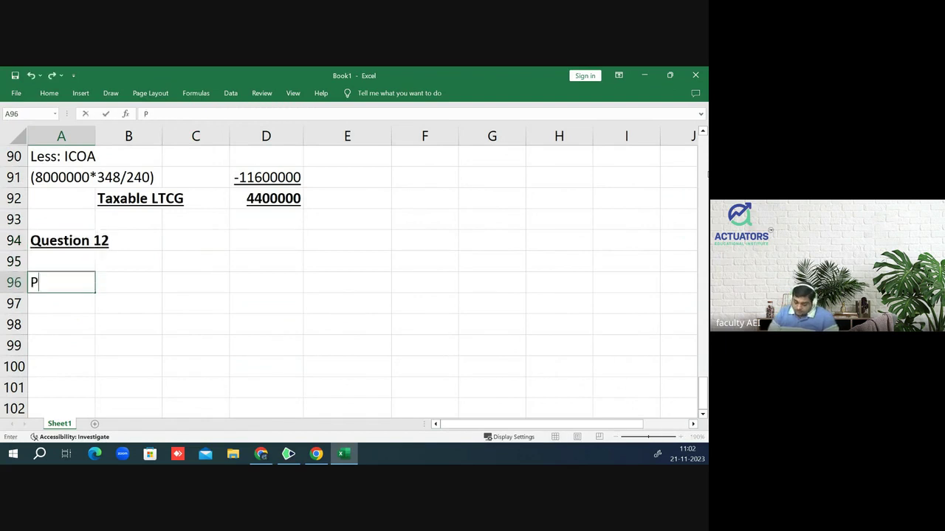
text(OH =)
key(alt+Tab)
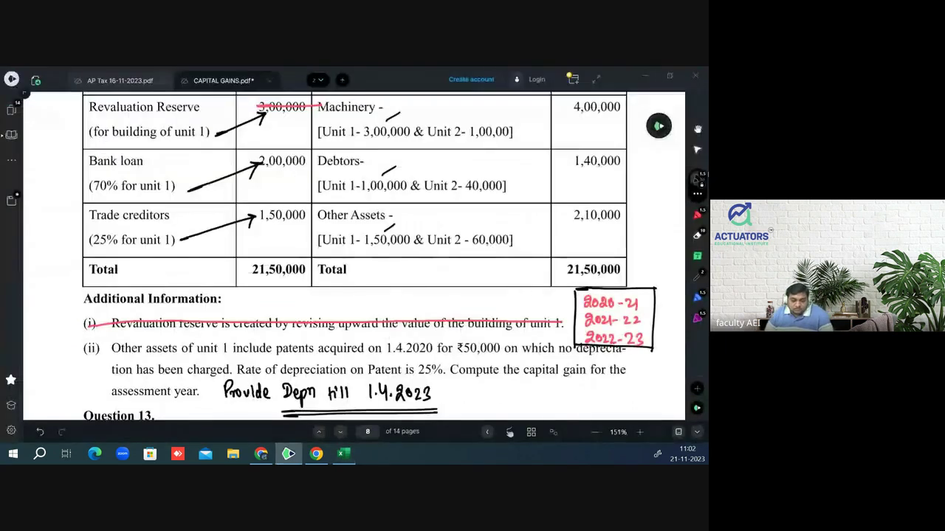
scroll(369, 258, up, 5)
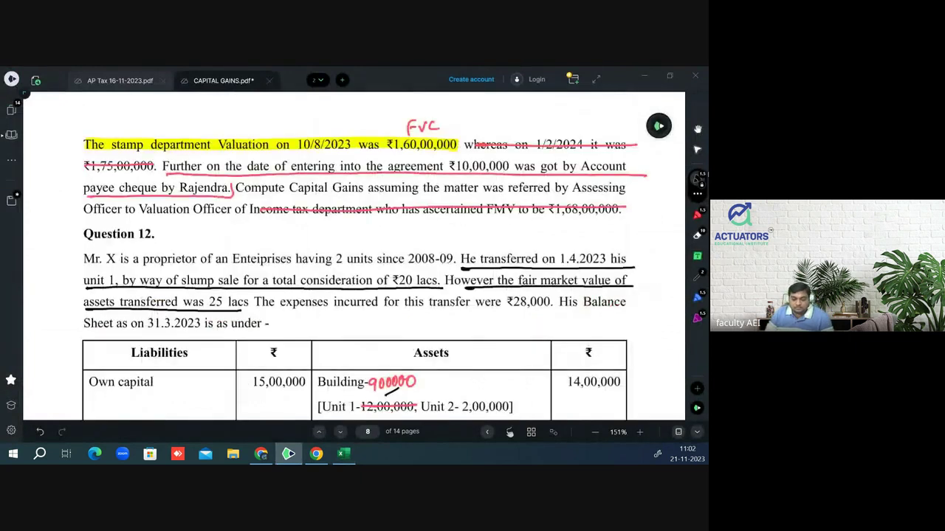
key(alt+Tab)
- Complete the holding-period line in A96: '2008-09 - 1/4/2023 = Long term Capital Assets'
text(2008)
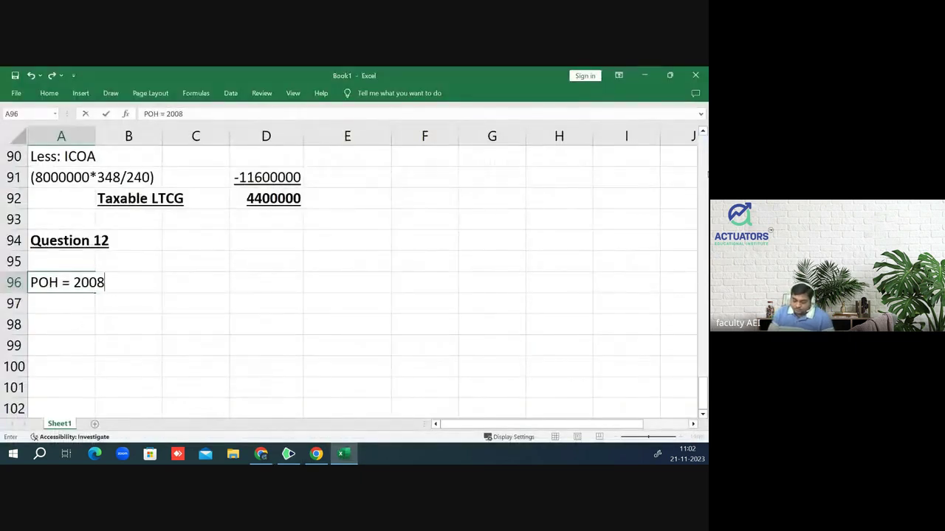
text(-9)
key(BackSpace)
key(BackSpace)
key(BackSpace)
key(BackSpace)
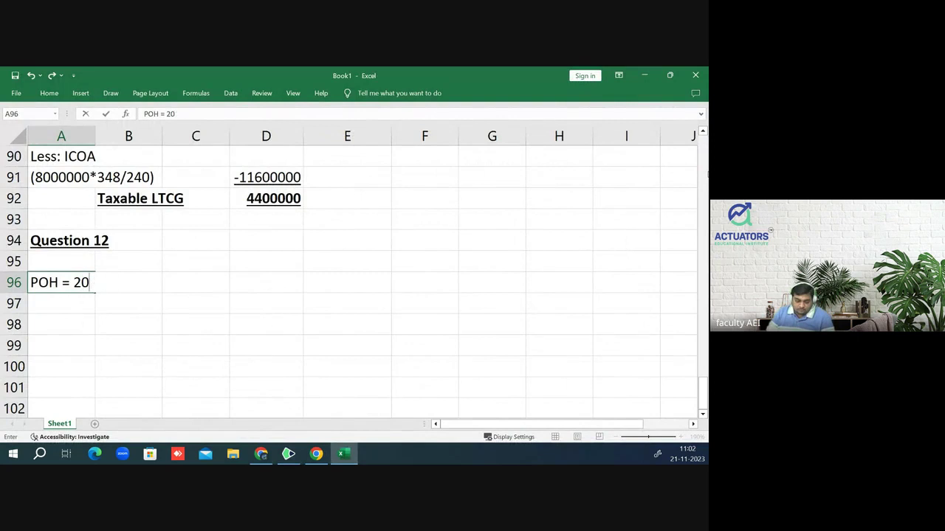
key(BackSpace)
key(BackSpace)
text(" )
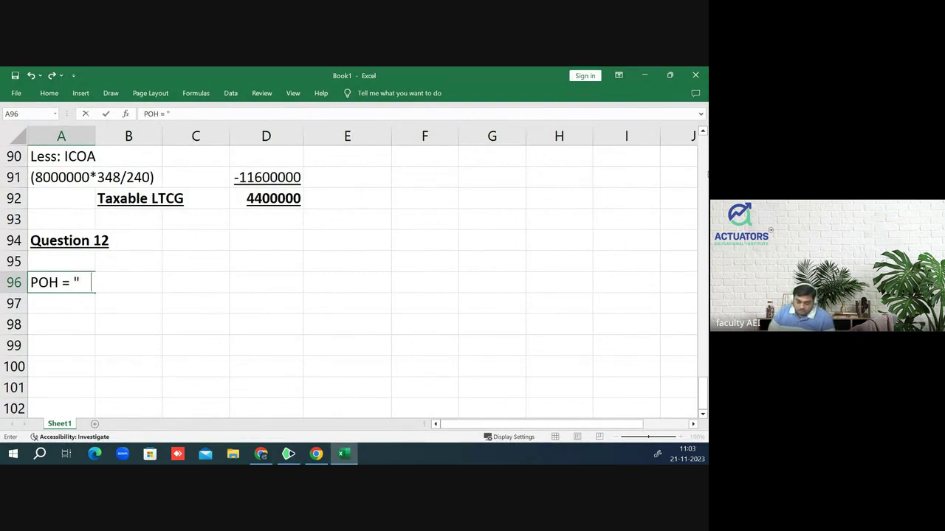
text(2008-09)
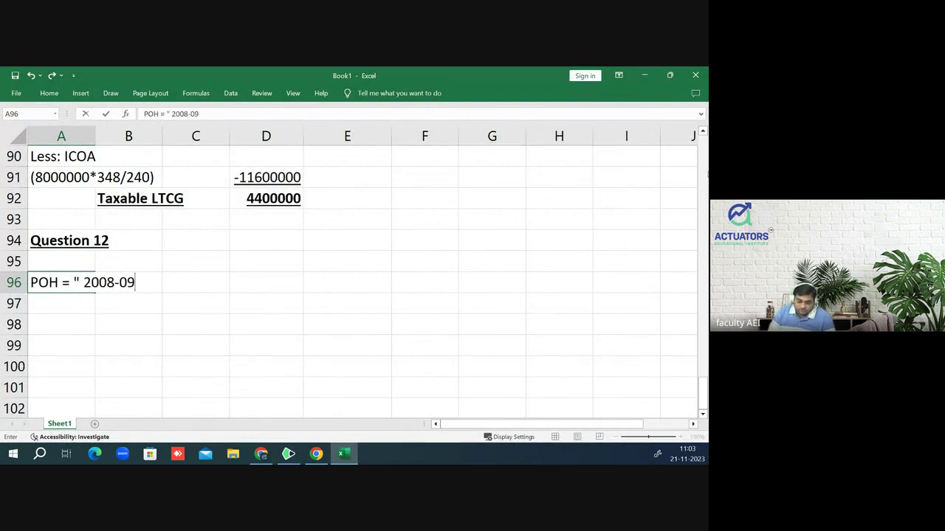
text(" - 1)
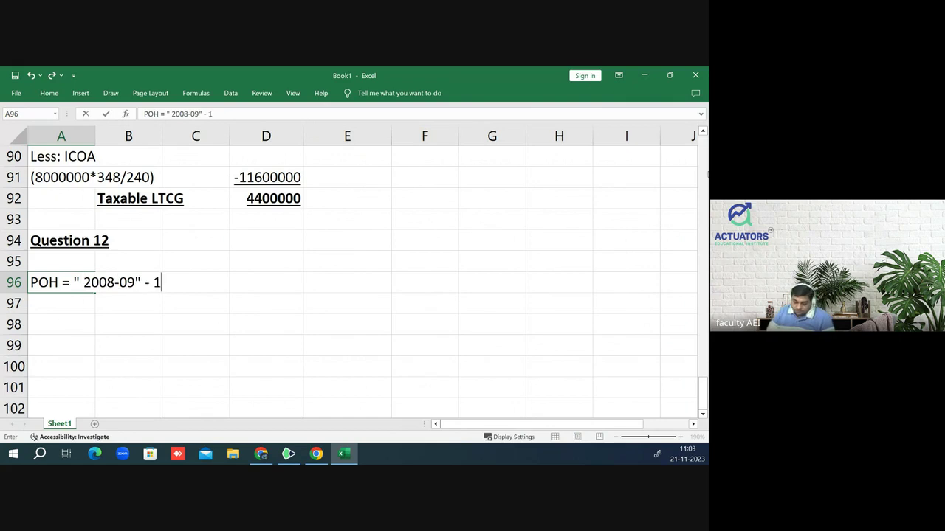
text(/4/2)
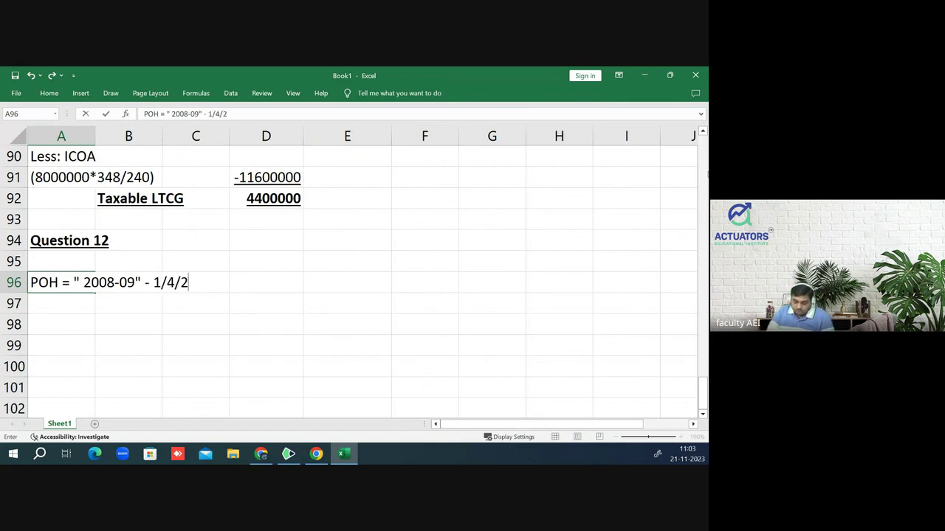
text(023 = )
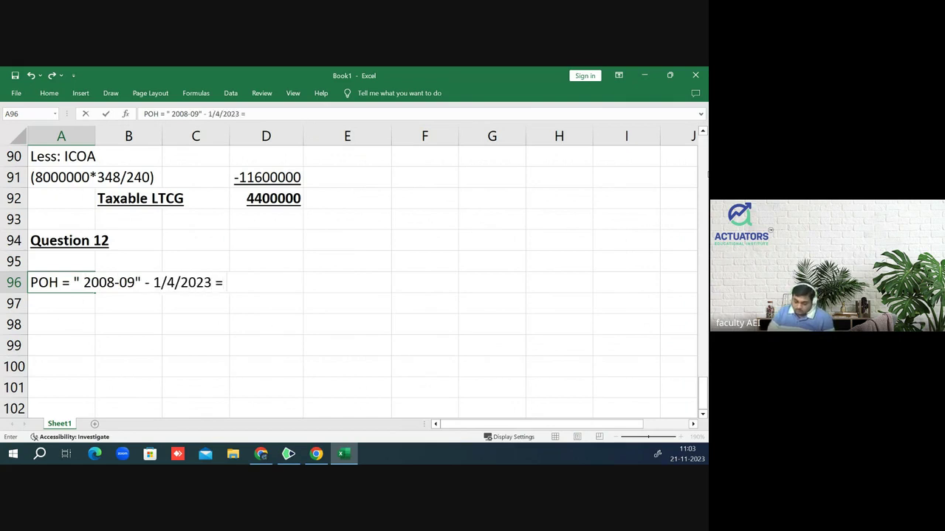
text(Long ter)
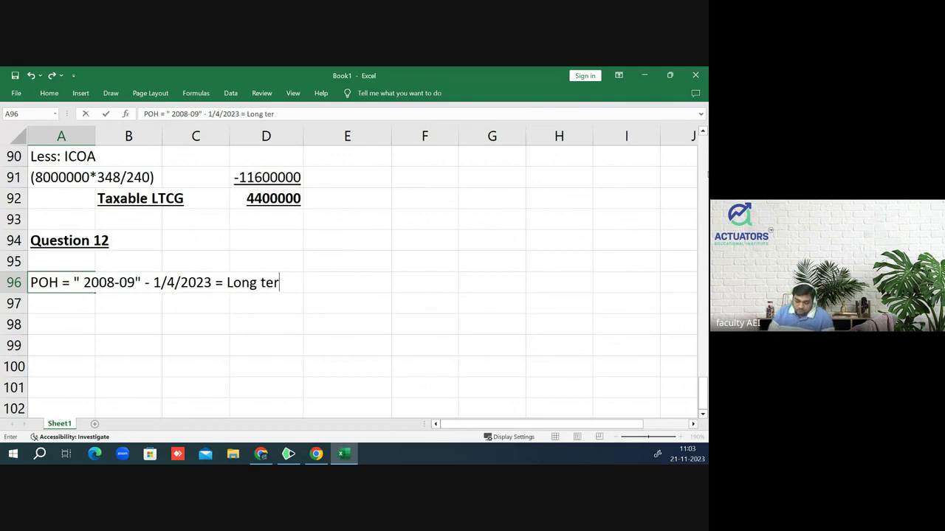
text(m Capi)
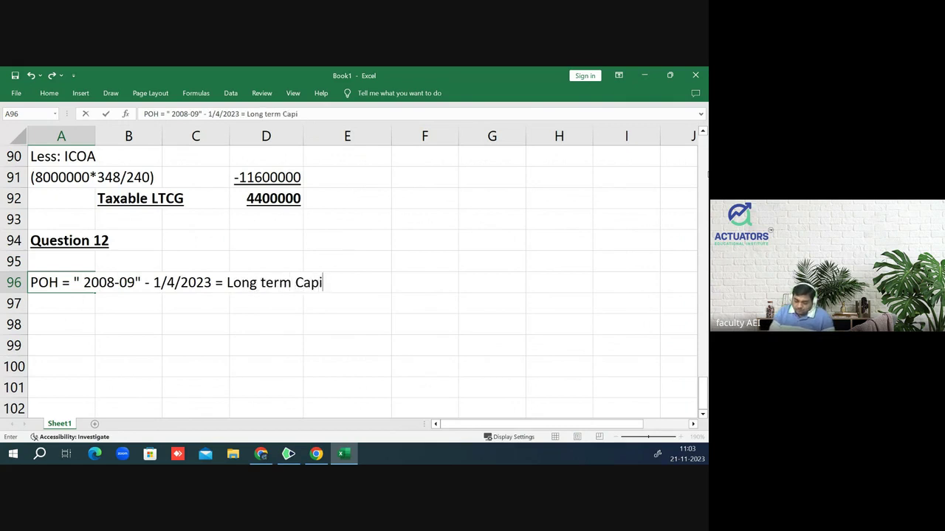
text(tal Assets)
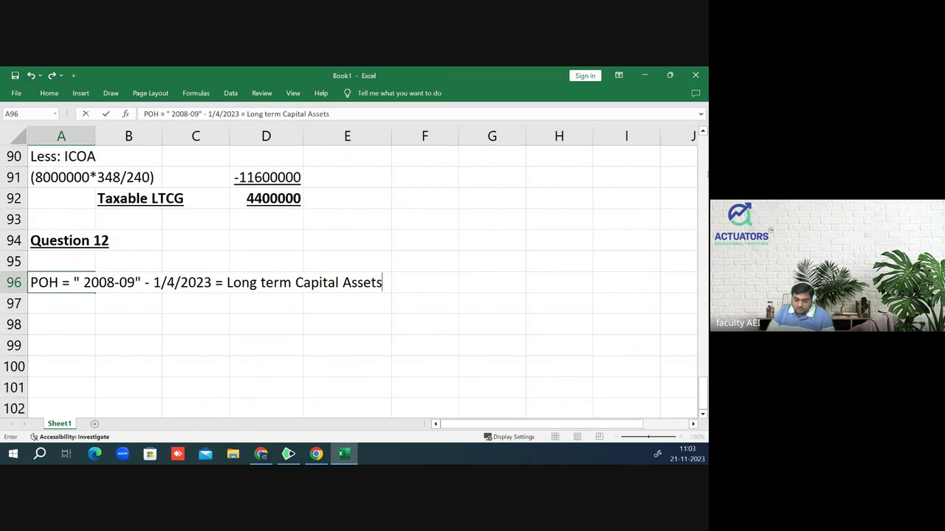
key(Return)
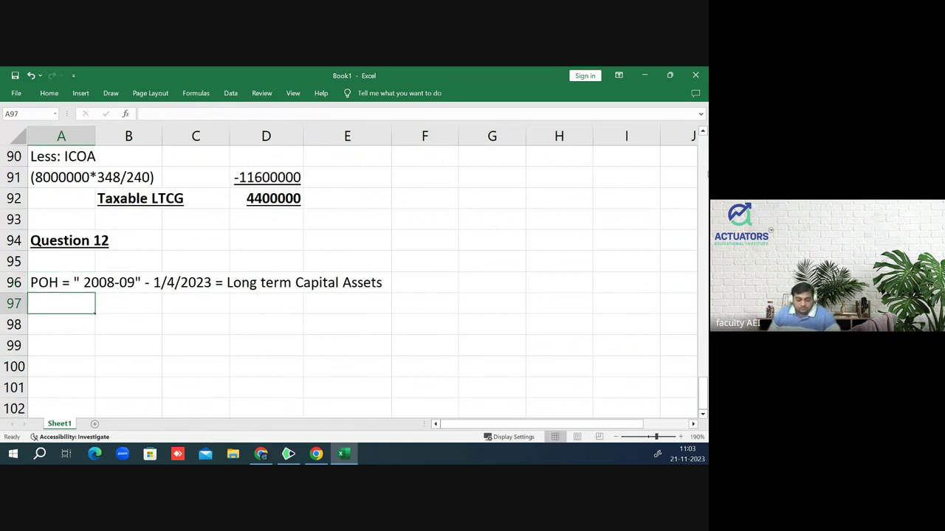
- Enter 'FVC = Rs. 2500000' in A98
click(61, 324)
text(F)
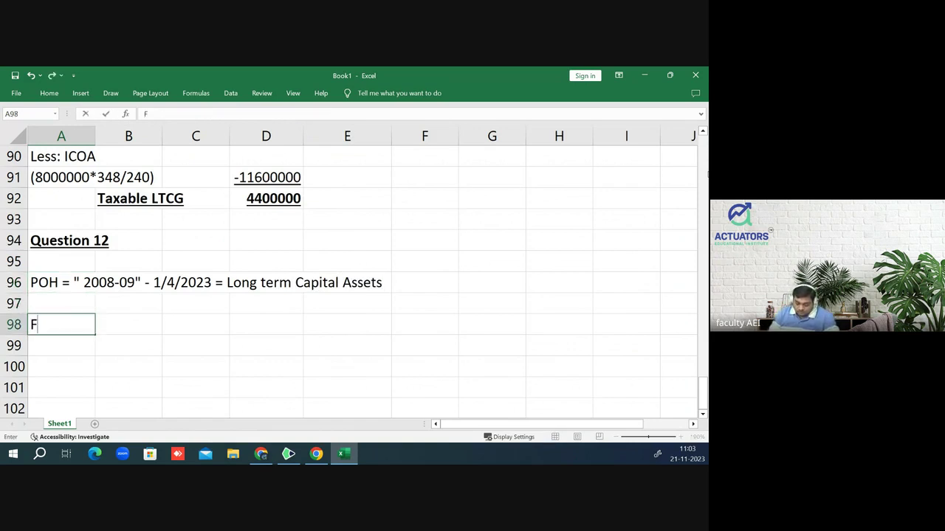
text(VC = )
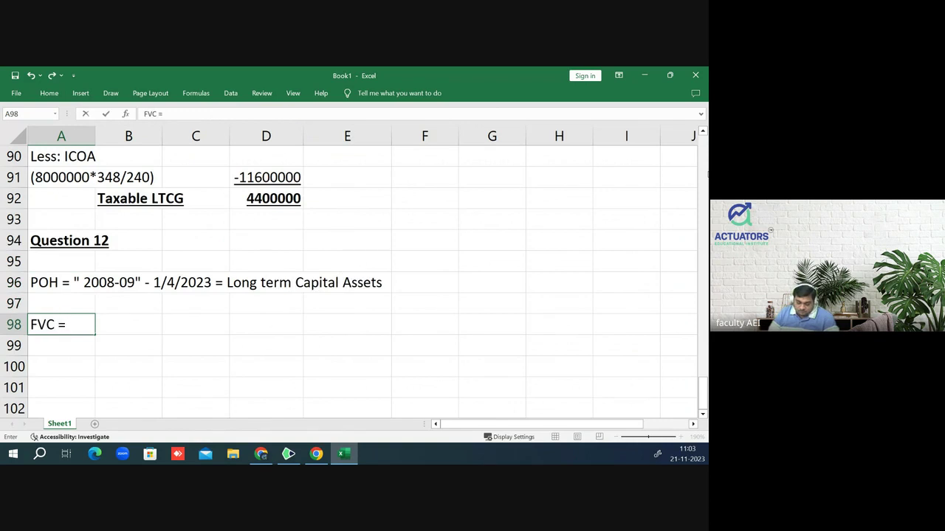
text(2)
key(BackSpace)
text(Rs.)
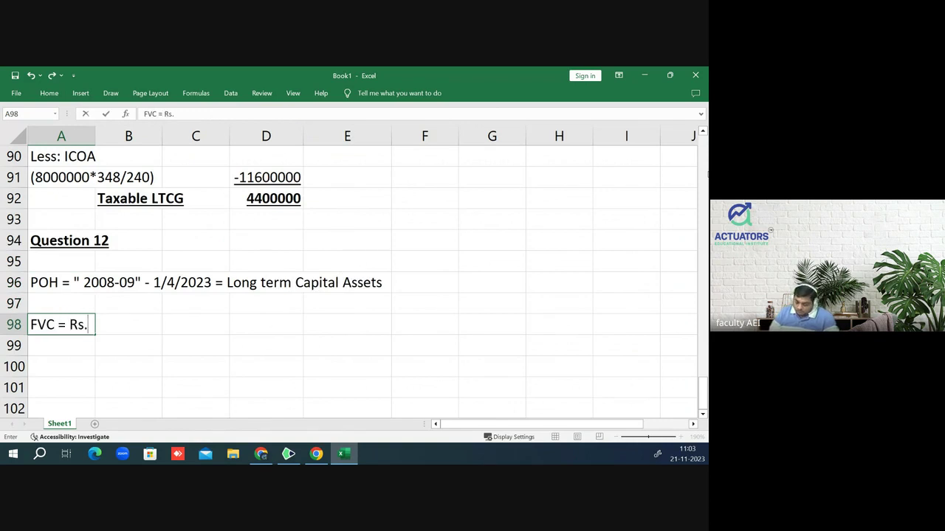
text( 25000000)
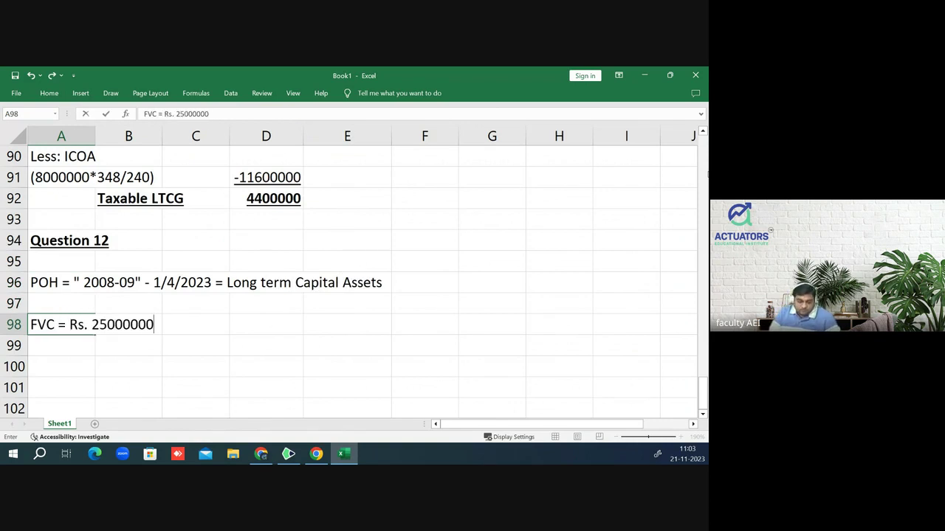
key(BackSpace)
- Enter 'COA + COM = Net worth = Book value of Assets - Book Value of Liabilities' in A100
click(61, 366)
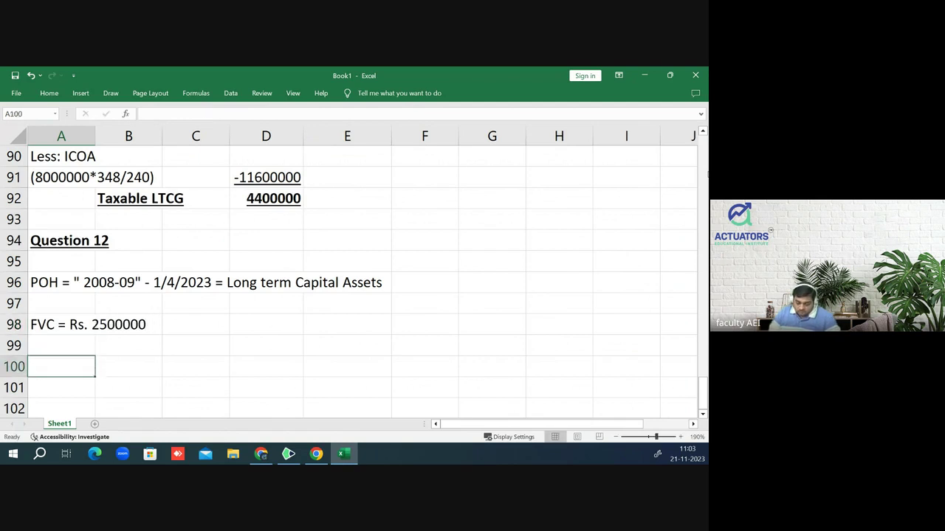
text(COA =)
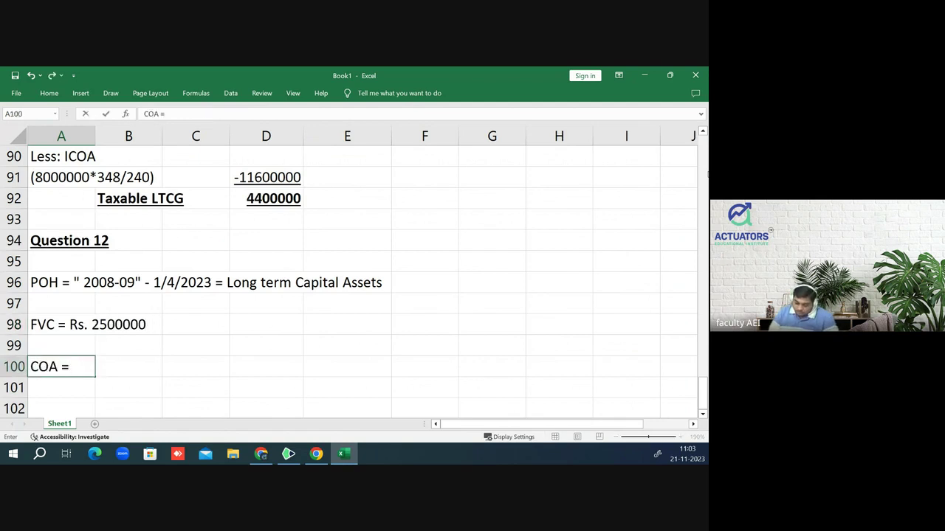
text( COM)
key(BackSpace)
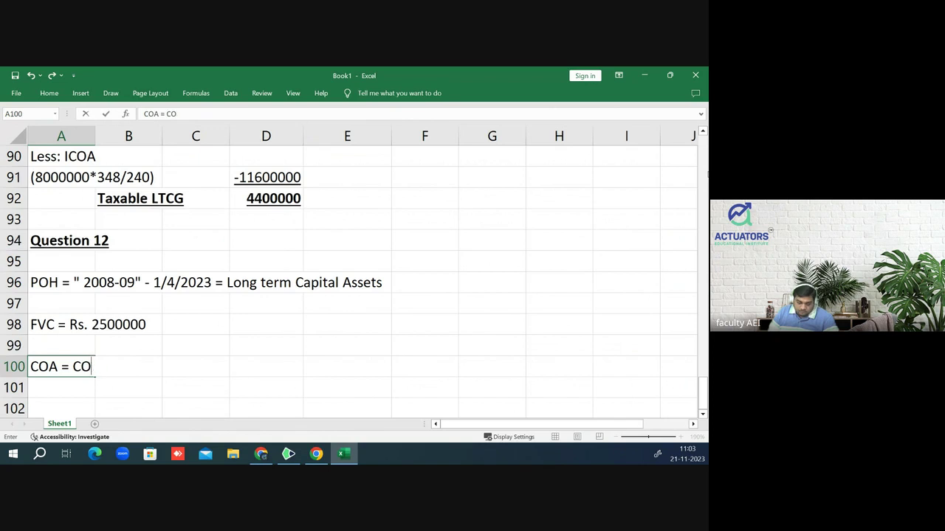
key(BackSpace)
key(BackSpace)
key(BackSpace)
key(BackSpace)
text(+ )
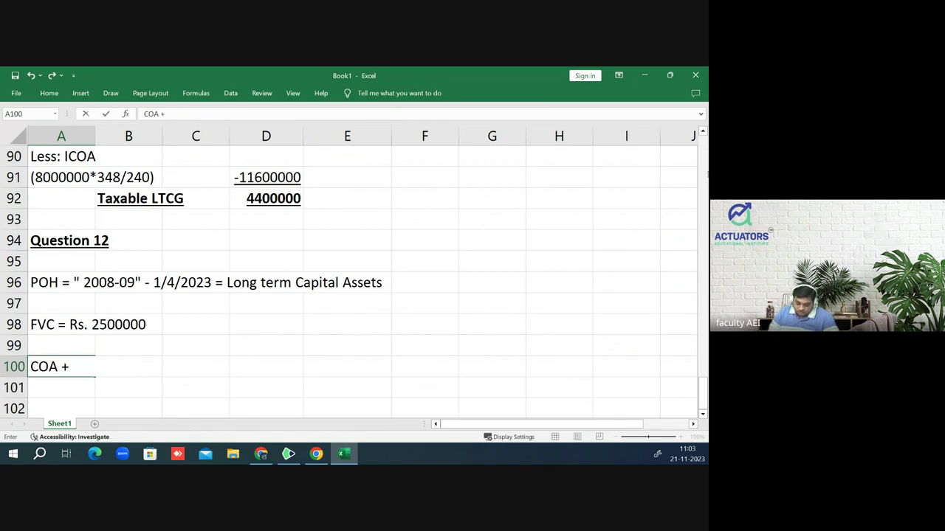
text(COM = )
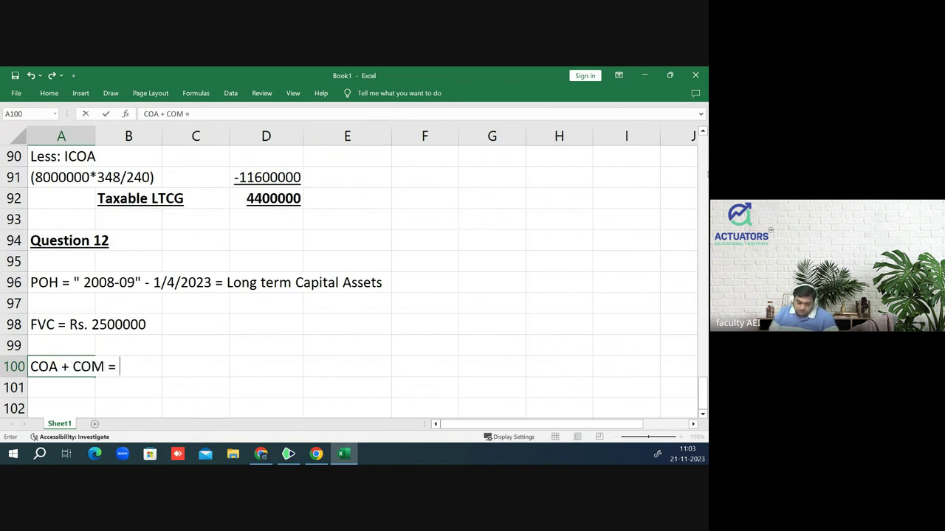
text(Net wro)
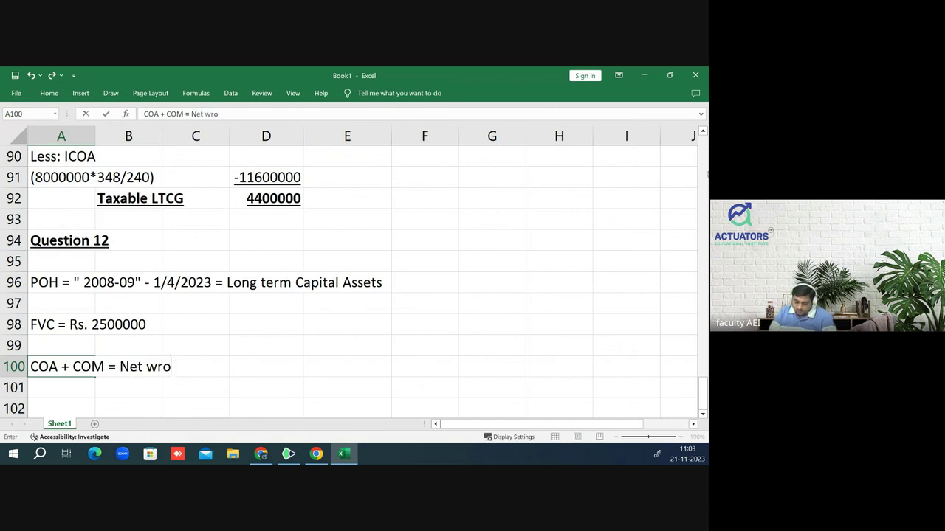
key(BackSpace)
key(BackSpace)
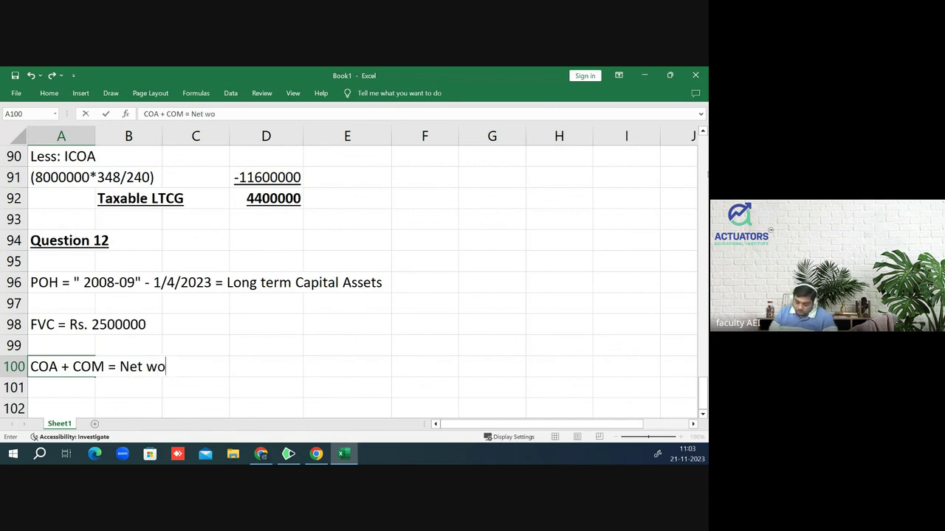
text(rth = B)
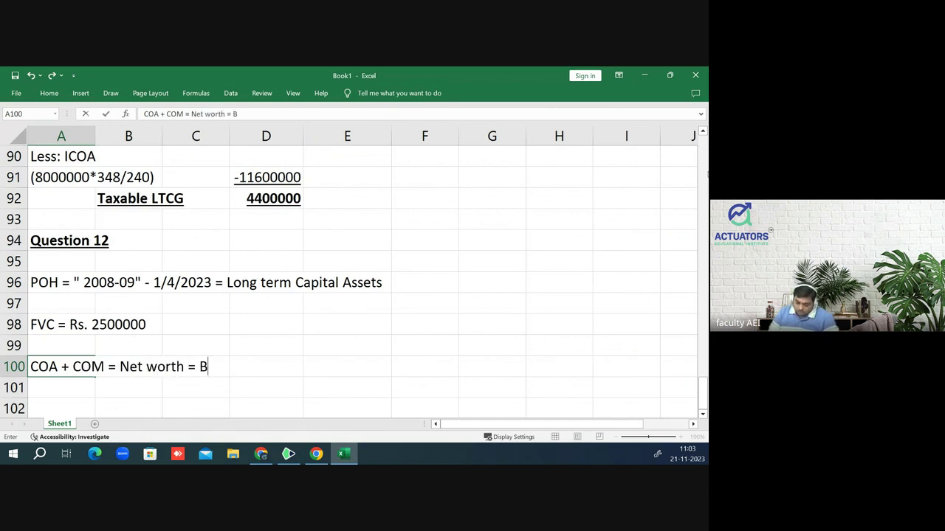
text(ook value )
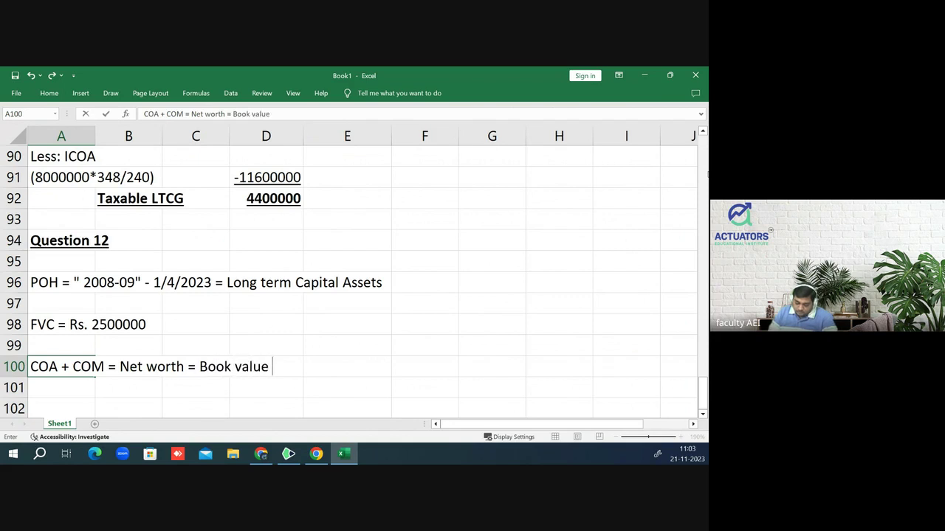
text(of Ass)
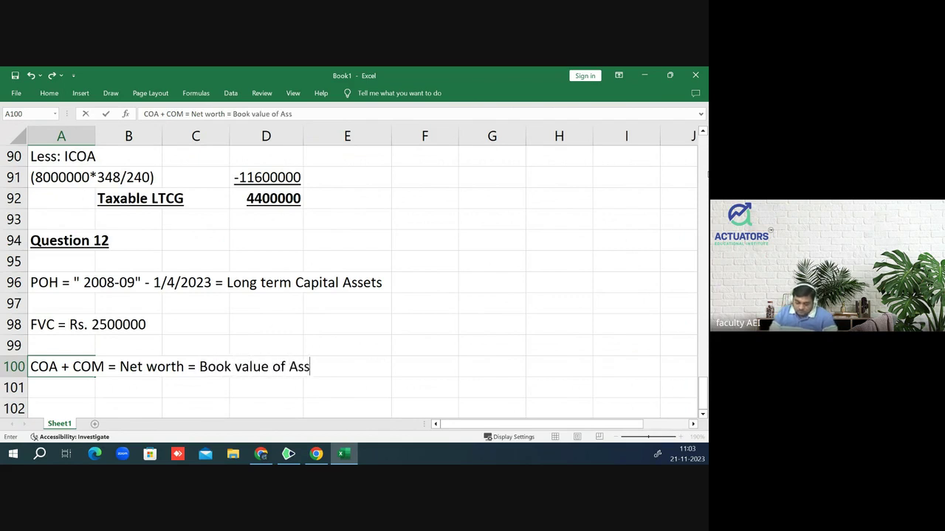
text(ets - B)
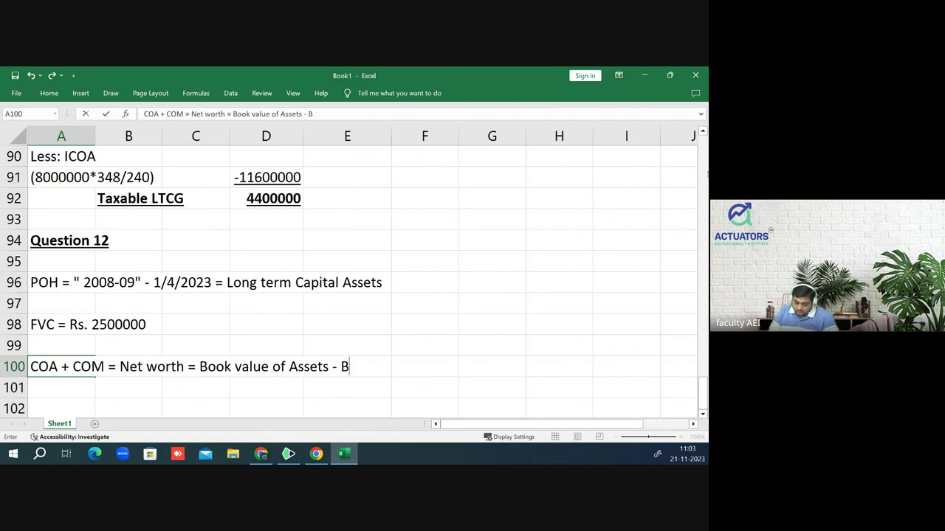
text(ook Value)
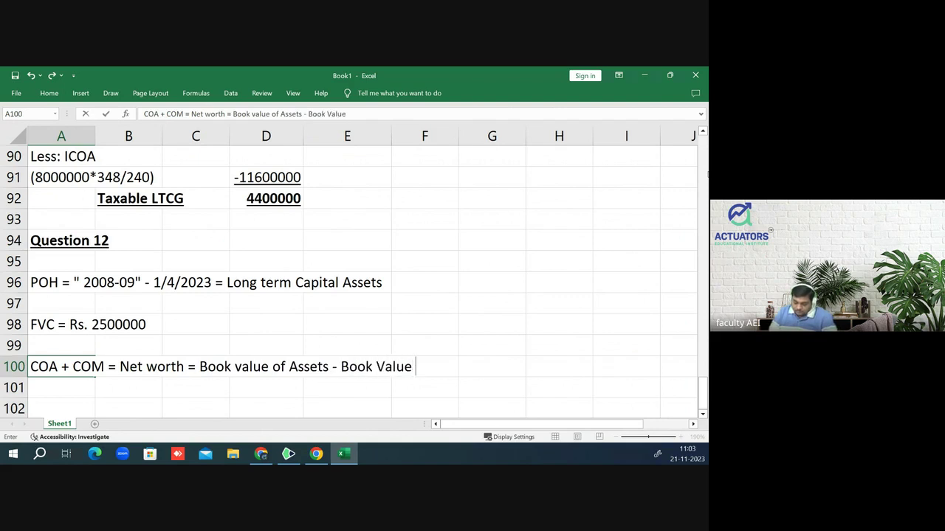
text( of Liabili)
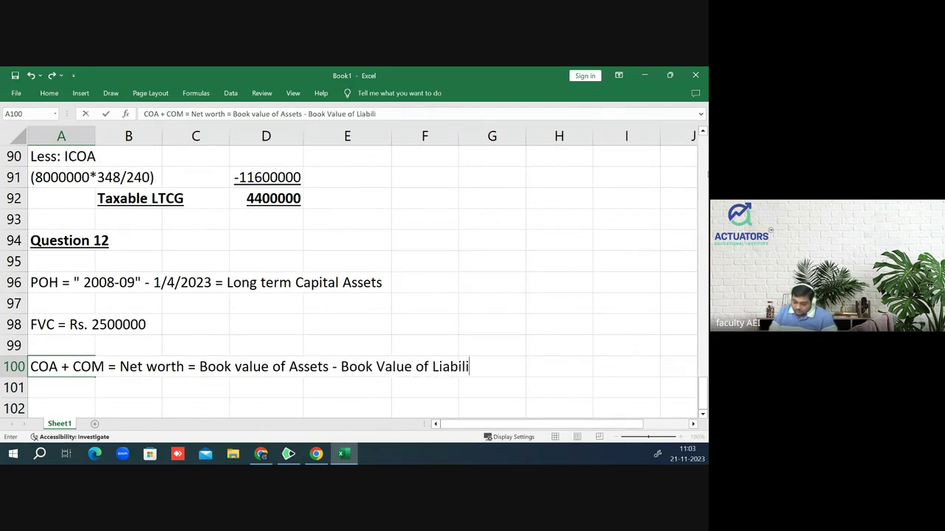
text(ties)
key(Return)
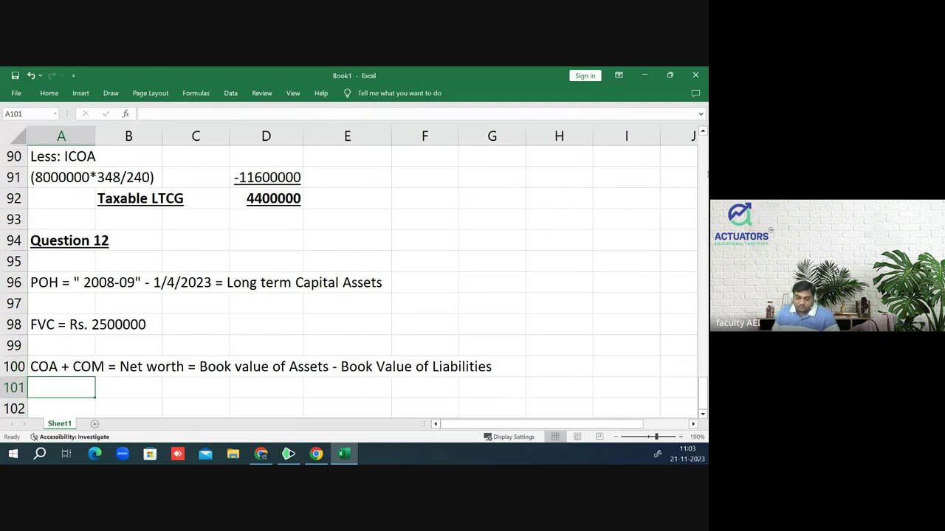
key(Down)
key(Up)
key(Up)
- Make the net-worth definition line bold and underlined
key(ctrl+b)
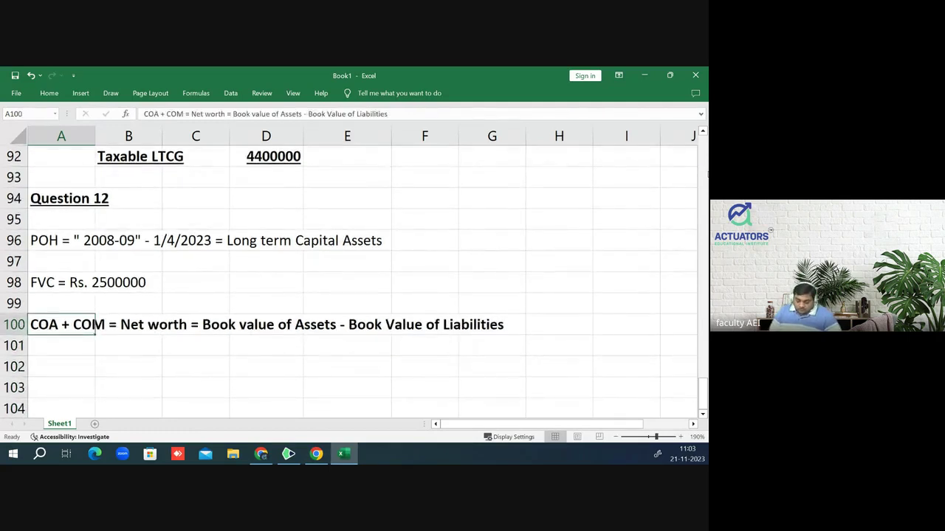
key(ctrl+u)
key(Down)
key(Down)
text(B)
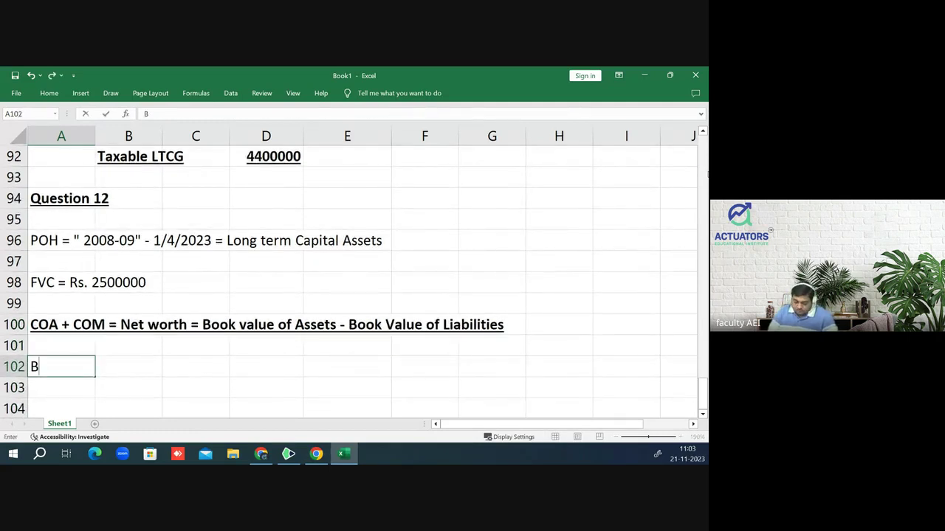
text(uilkding)
key(BackSpace)
key(BackSpace)
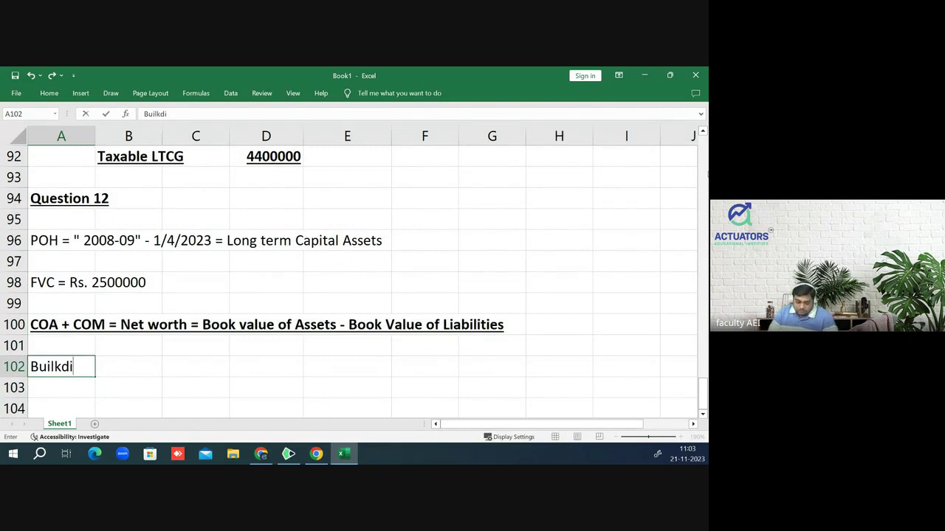
key(BackSpace)
key(BackSpace)
key(BackSpace)
text(ding )
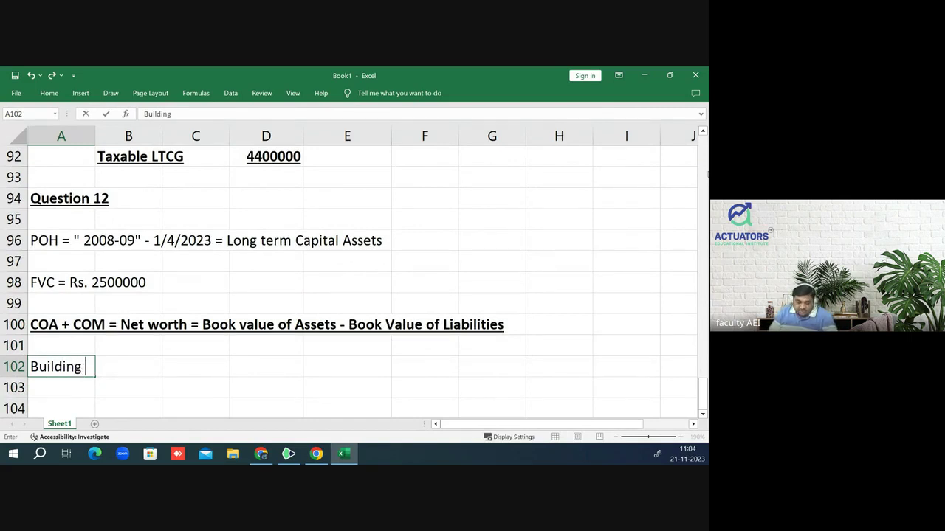
text(ex)
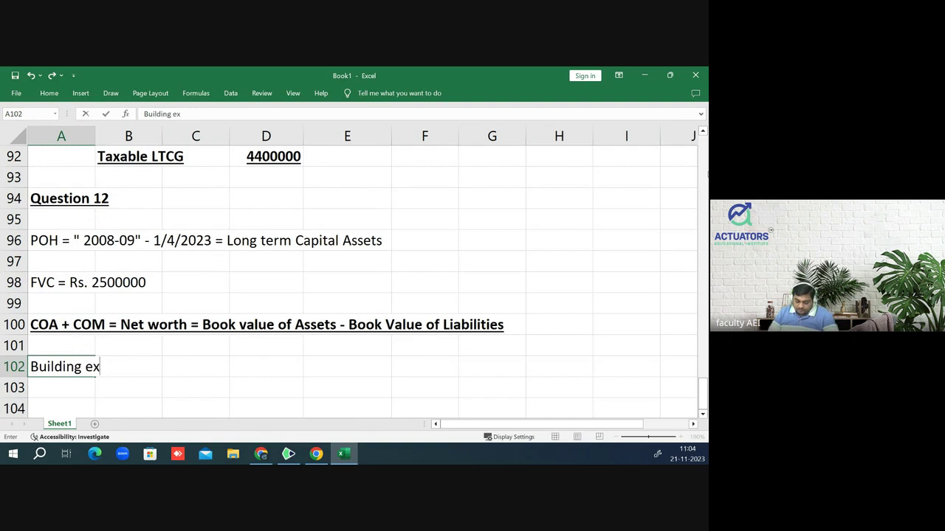
text(cludong)
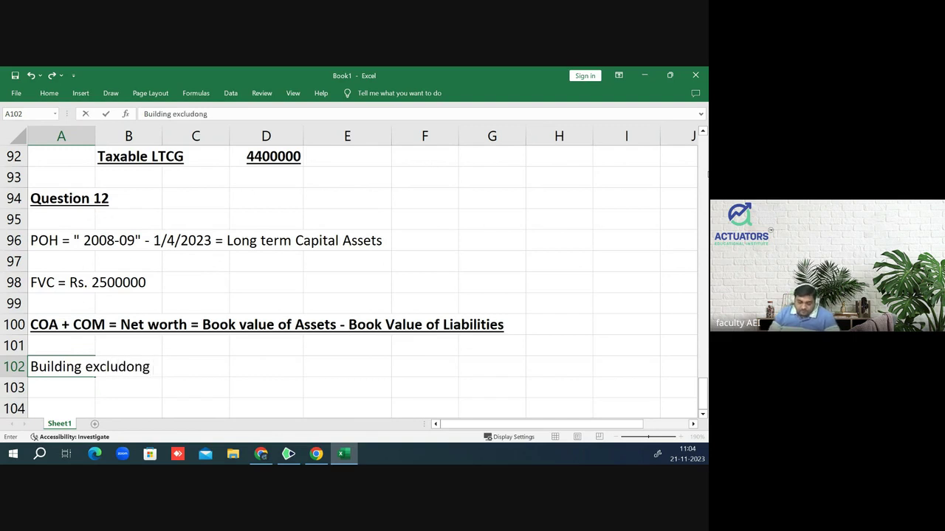
key(BackSpace)
key(BackSpace)
key(BackSpace)
key(BackSpace)
text(ng)
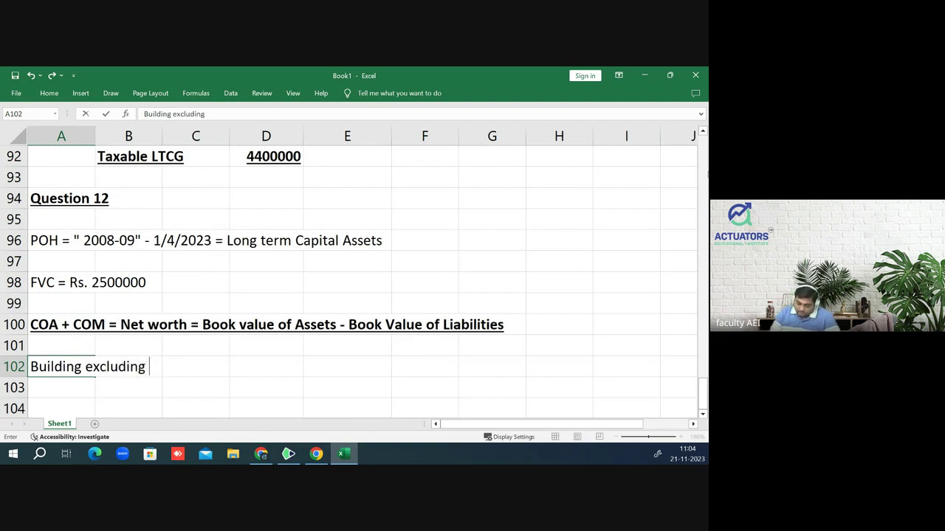
text( rev)
key(BackSpace)
text(alu)
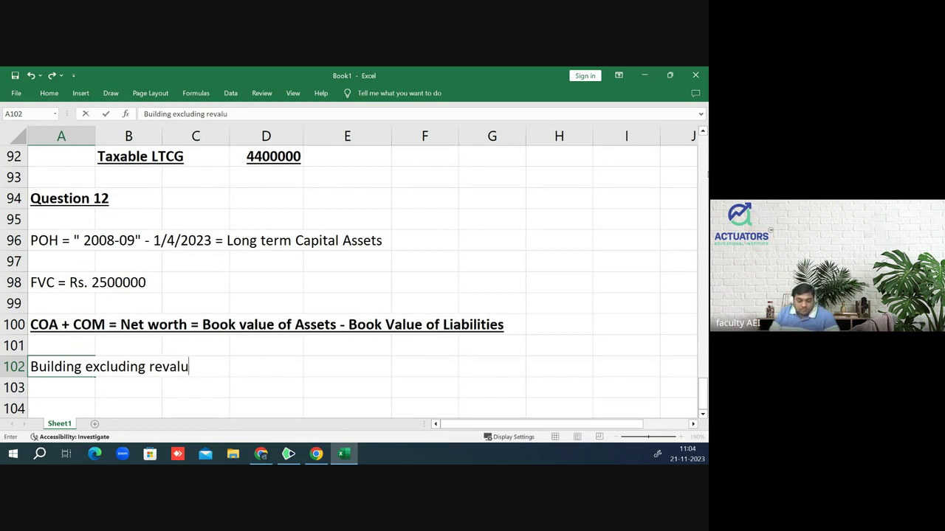
text(ation)
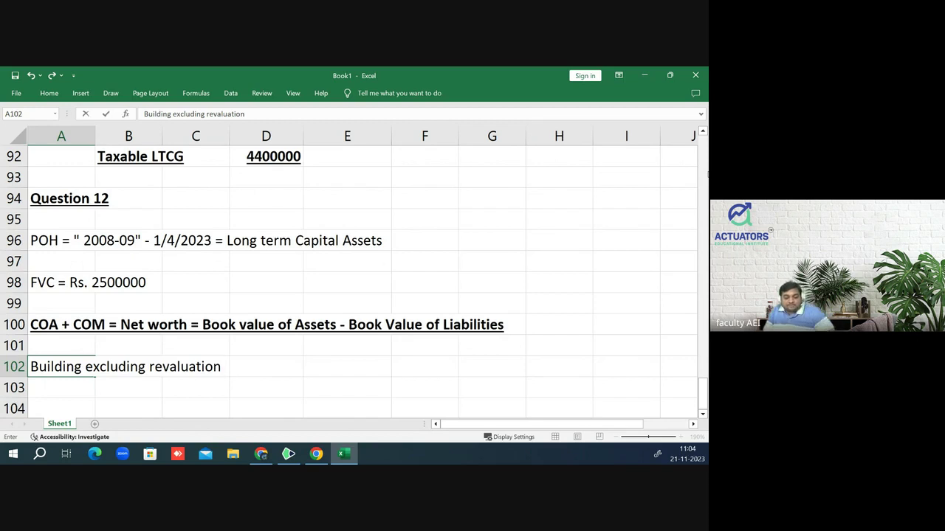
text(()
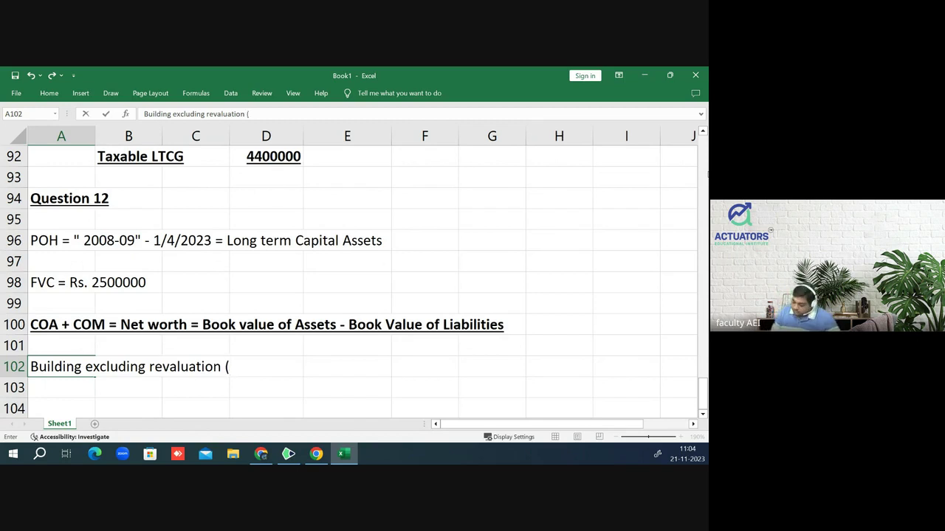
text(1200000)
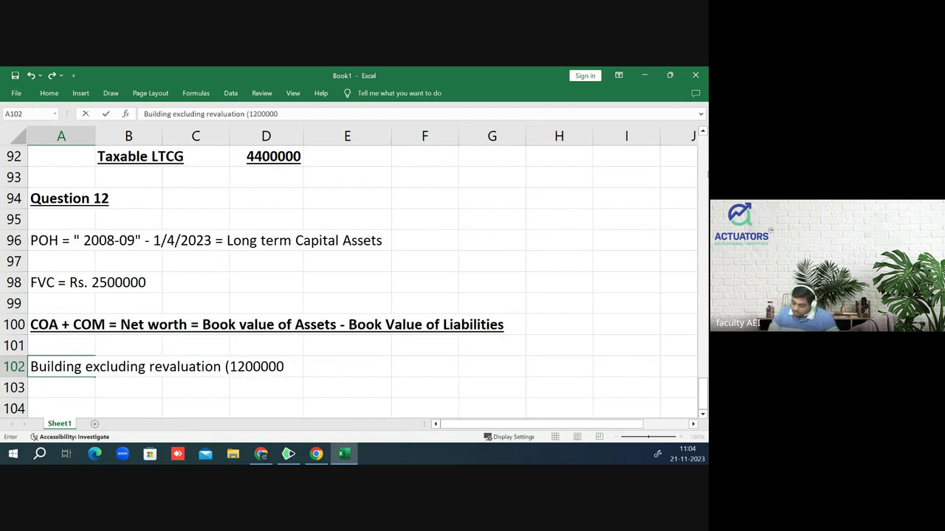
text(-300000)
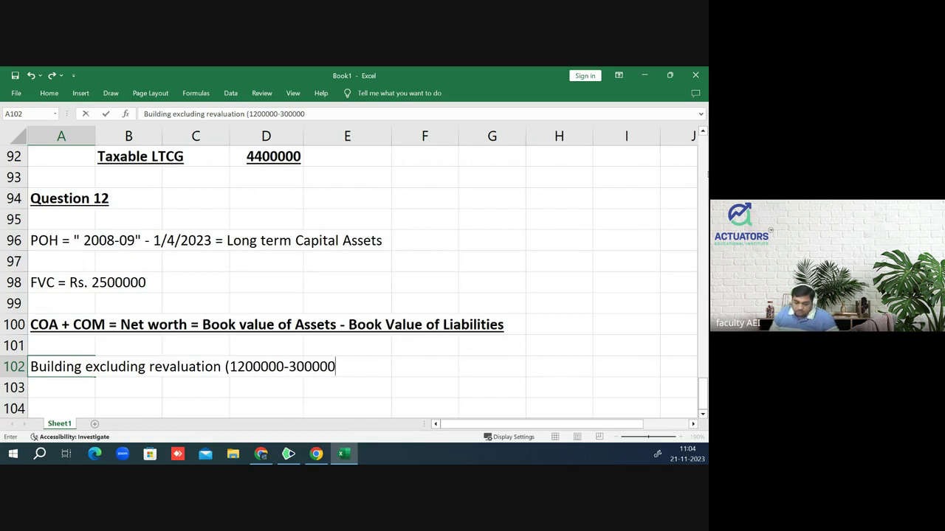
key(Return)
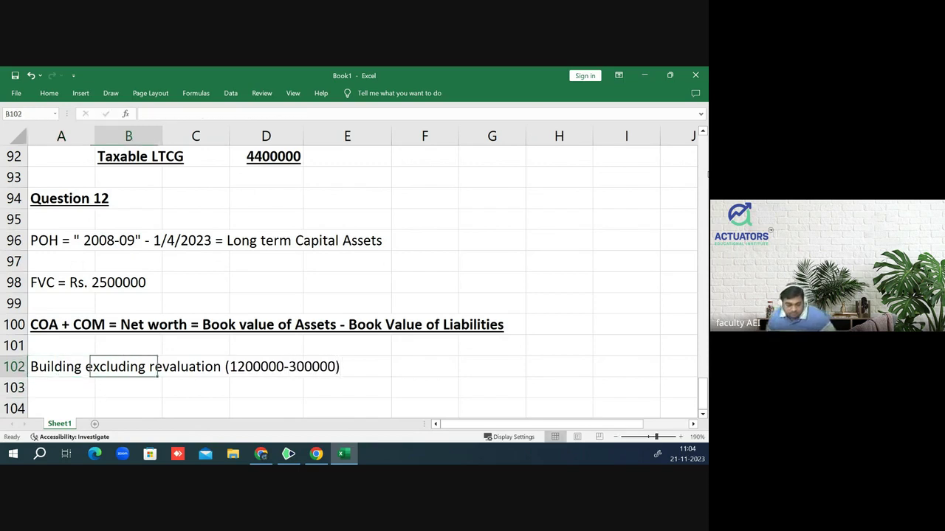
click(305, 367)
key(Left)
key(Left)
key(Left)
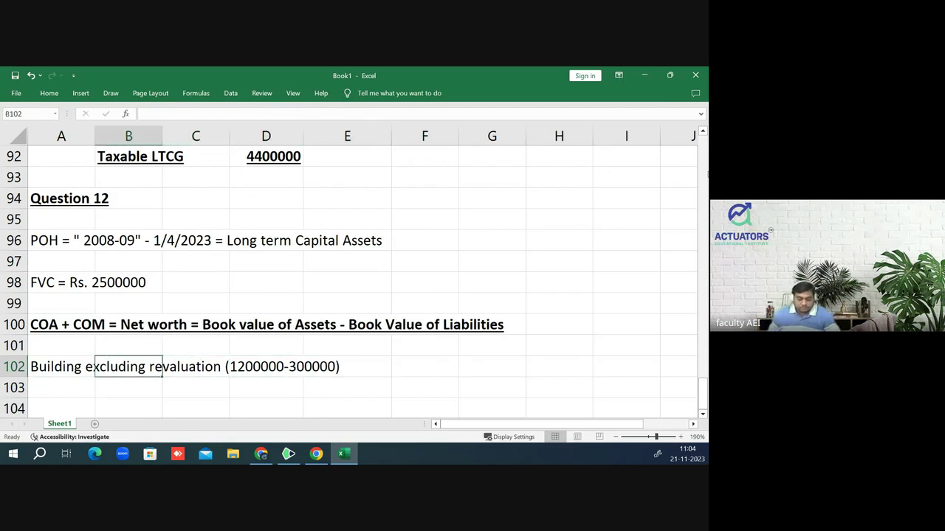
key(Left)
key(F2)
key(shift+Left)
key(shift+Left)
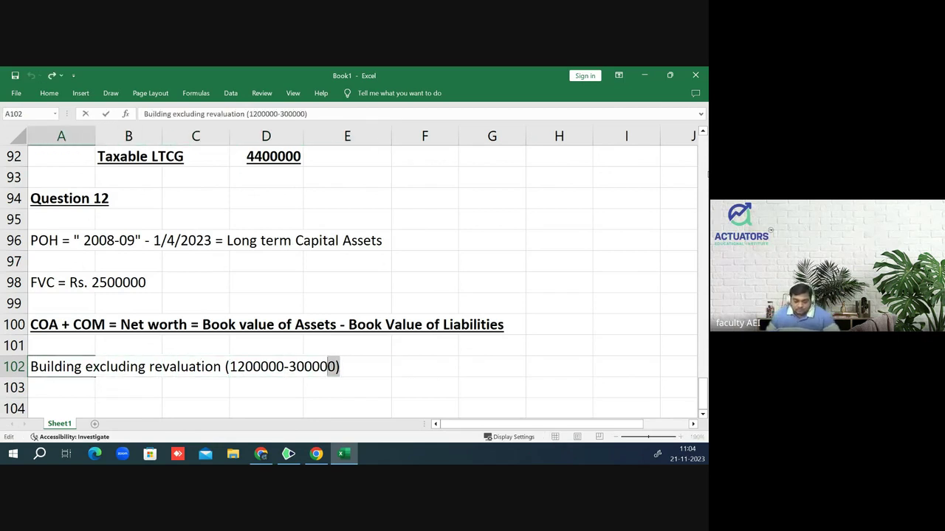
key(shift+Left)
key(shift+Left)
key(shift+Left)
key(shift+Left)
key(shift+Left)
key(shift+Left)
key(ctrl+c)
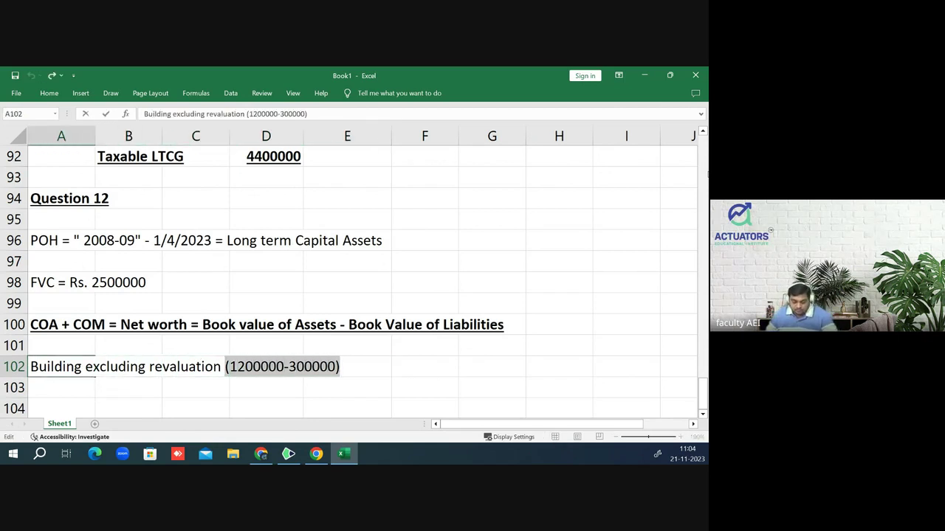
key(Delete)
key(Return)
key(ctrl+v)
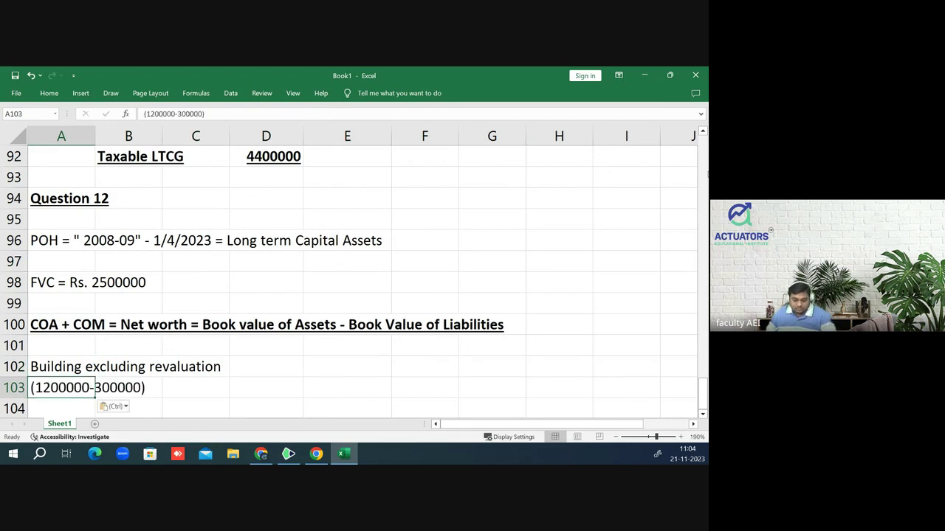
- Add an 'Rs.' column heading in D101
key(Up)
key(Right)
key(Right)
key(Right)
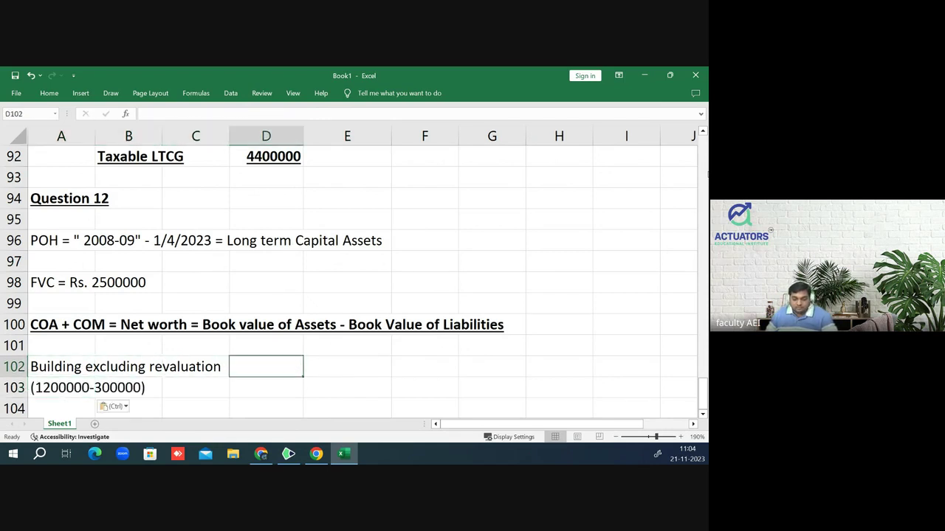
key(Up)
text(Rs)
key(BackSpace)
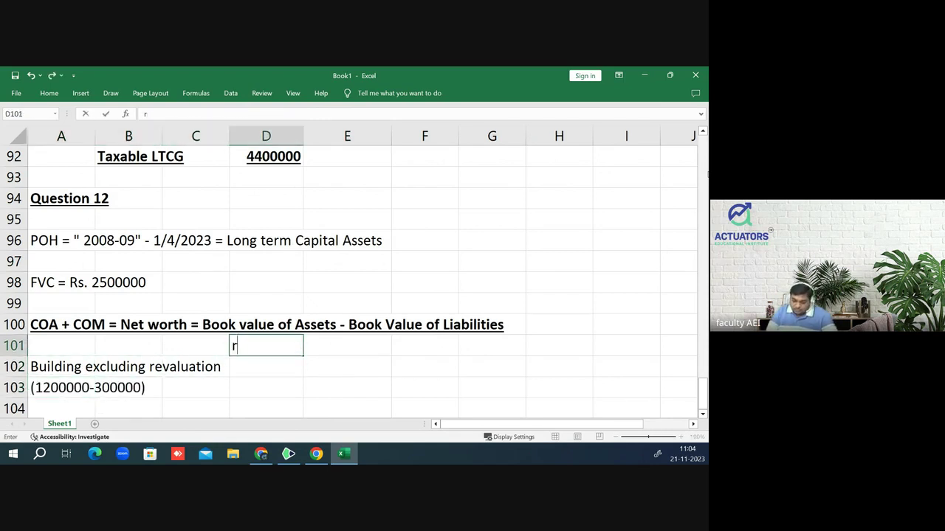
key(BackSpace)
text(Rs)
key(BackSpace)
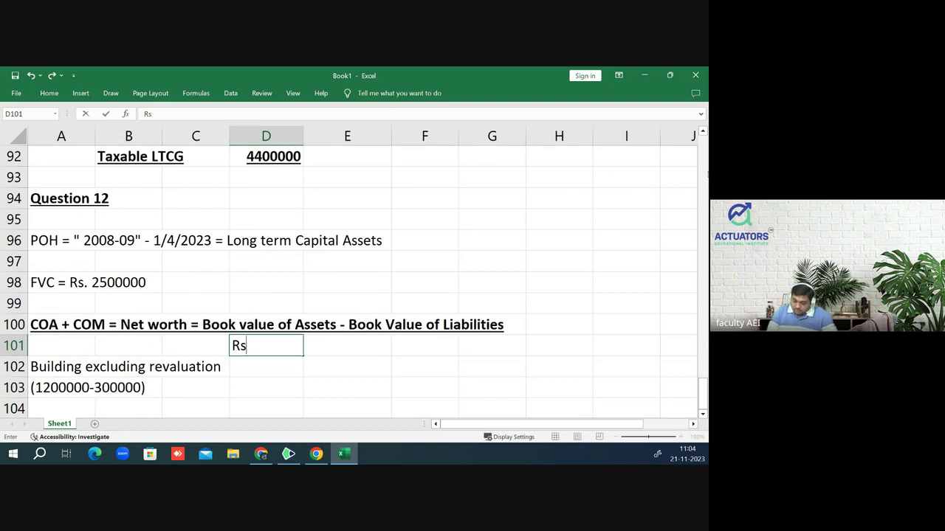
text(.)
key(Return)
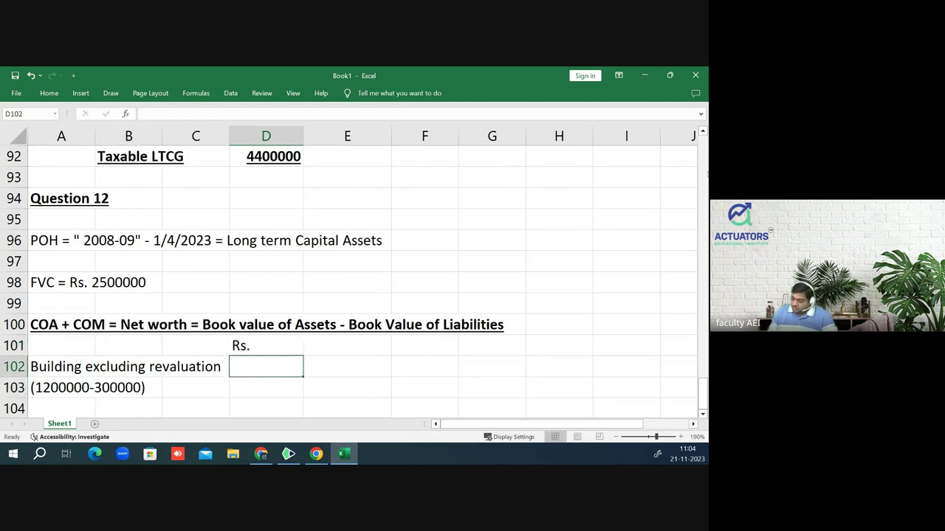
- Enter 900000 as the Building amount in D103
click(266, 388)
text(9000)
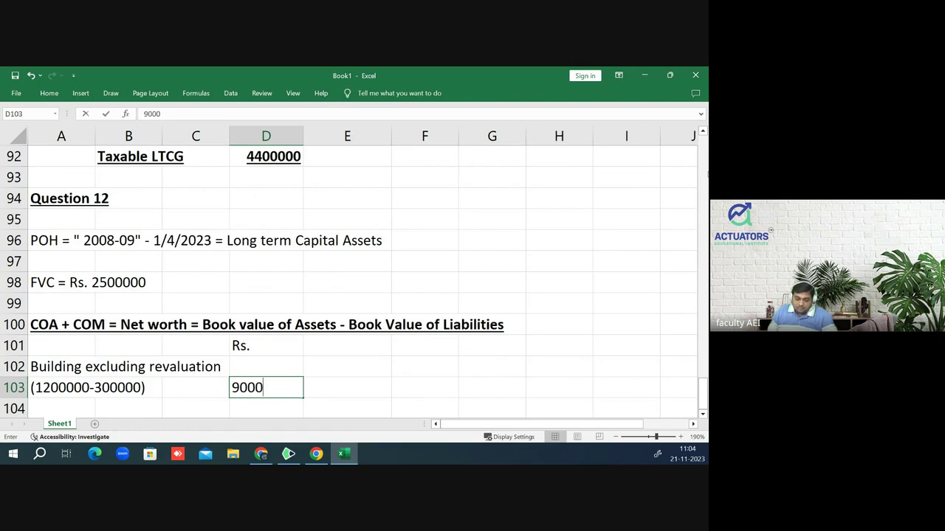
text(000)
key(BackSpace)
key(Return)
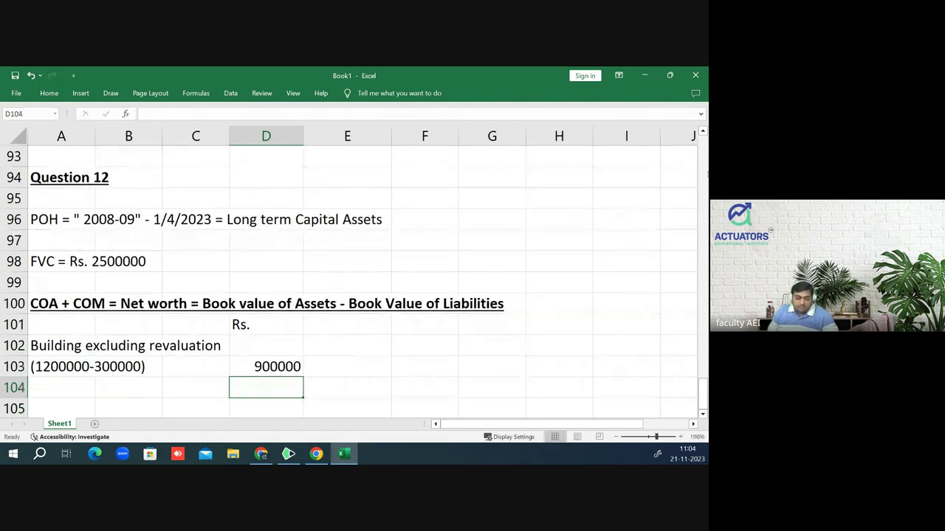
- Add the label 'Machinery assumed WDV' in A104
key(Left)
click(61, 387)
text(Mach)
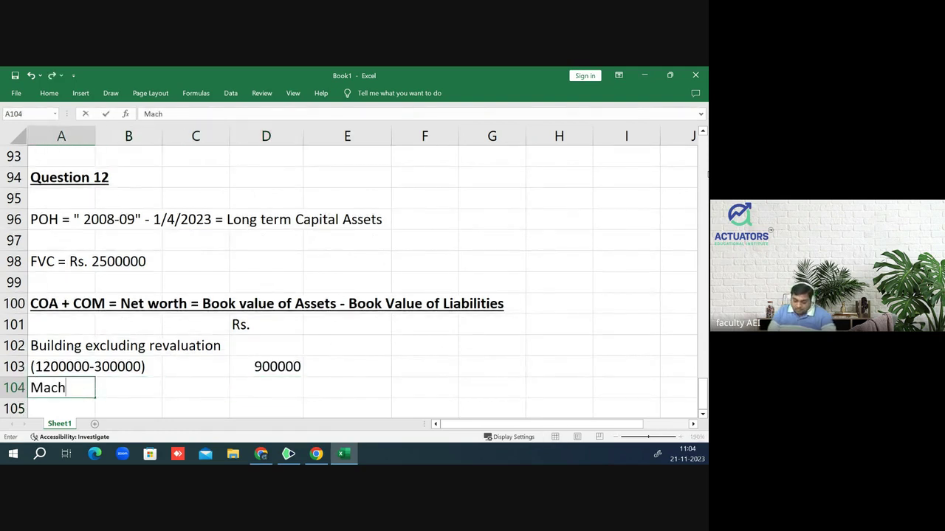
text(inery)
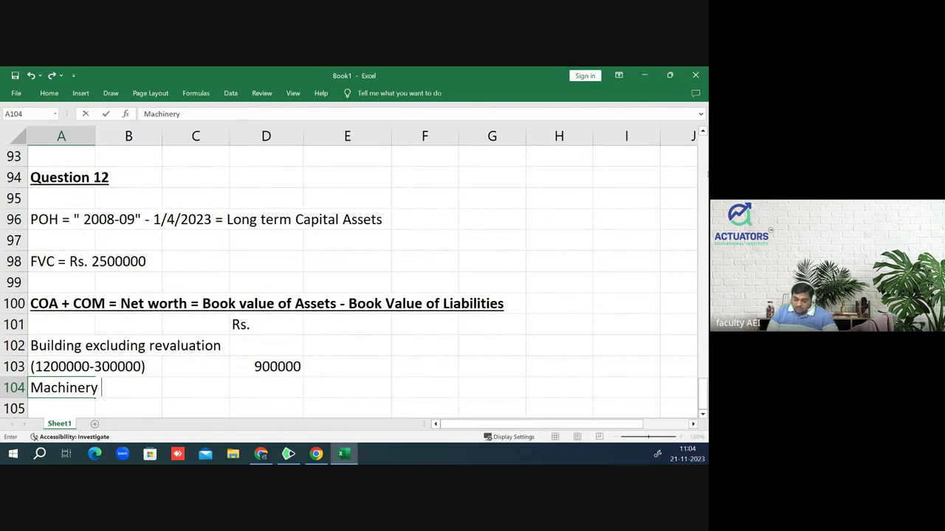
text( assumed )
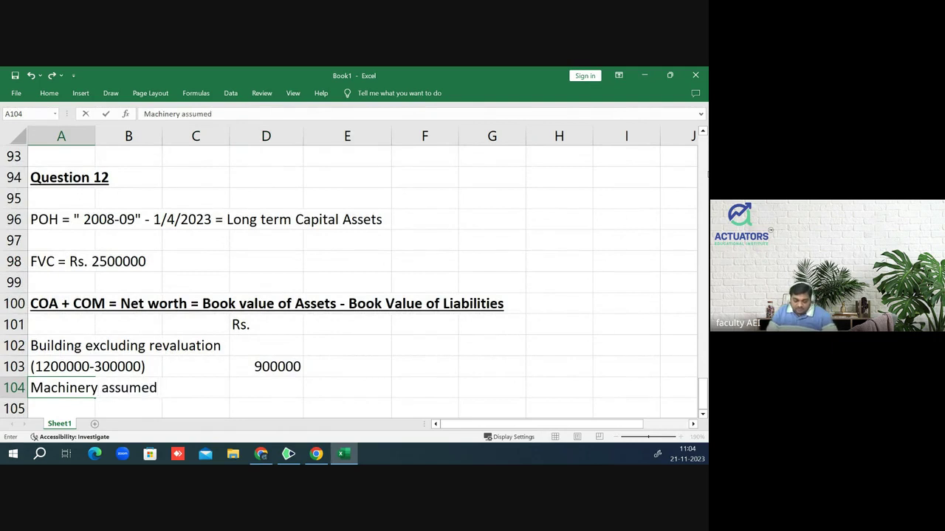
text(WD)
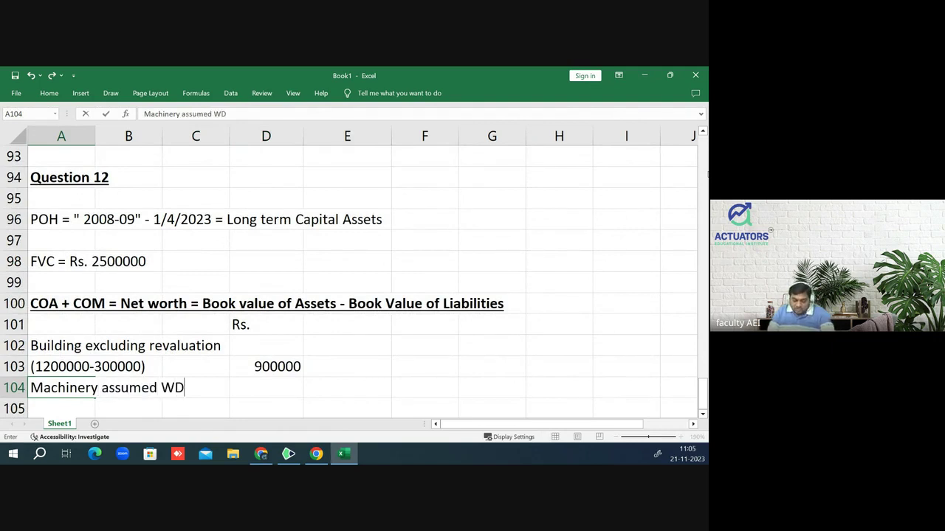
text(V)
key(Return)
key(Up)
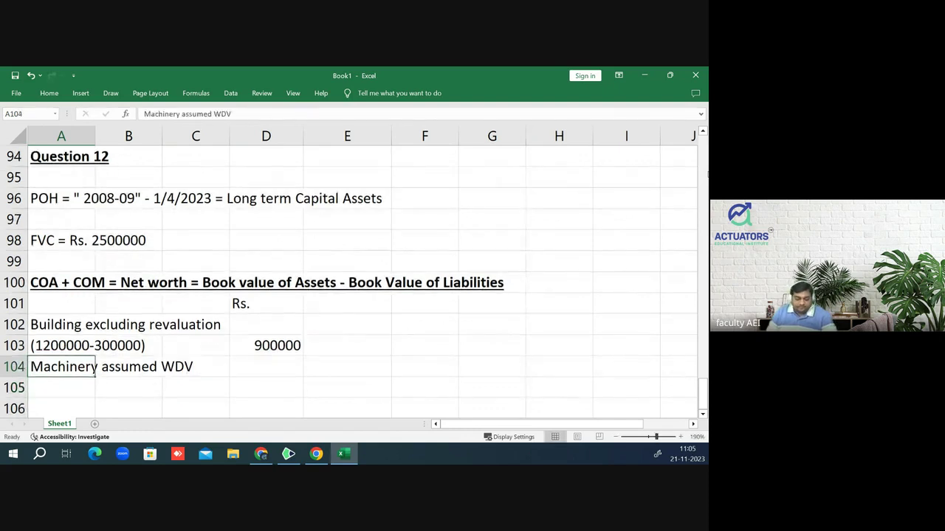
key(Right)
key(Right)
key(Right)
- Check the balance sheet figures in the question PDF
key(alt+Tab)
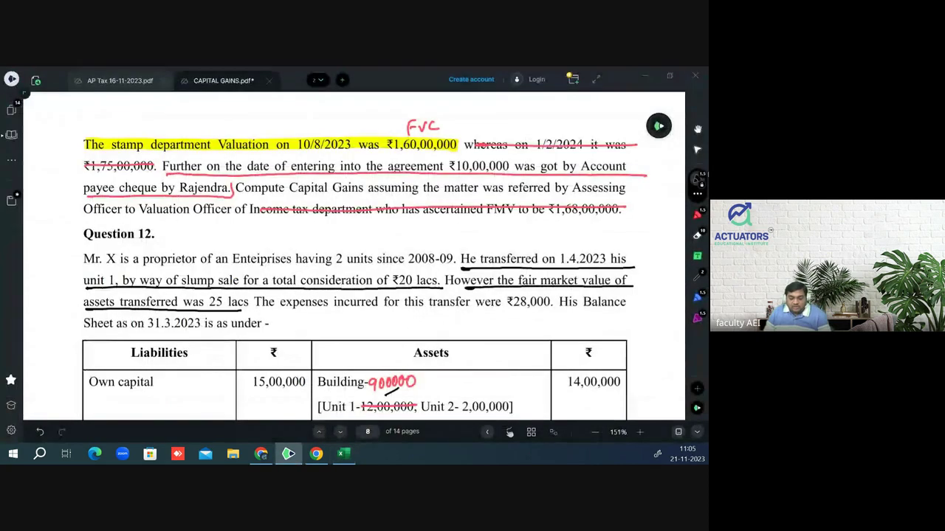
scroll(510, 434, down, 2)
scroll(510, 433, down, 2)
scroll(509, 434, down, 2)
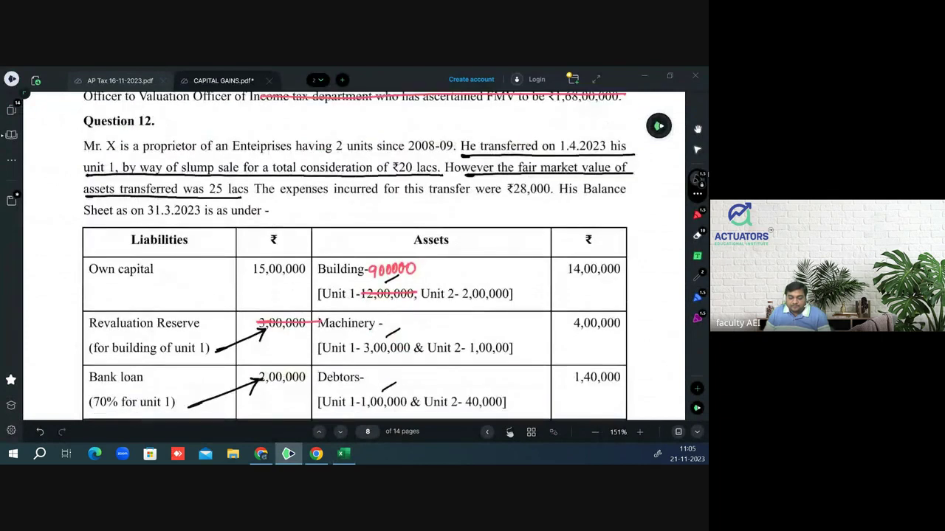
scroll(510, 433, down, 1)
scroll(509, 433, down, 1)
scroll(510, 434, down, 1)
scroll(509, 434, down, 1)
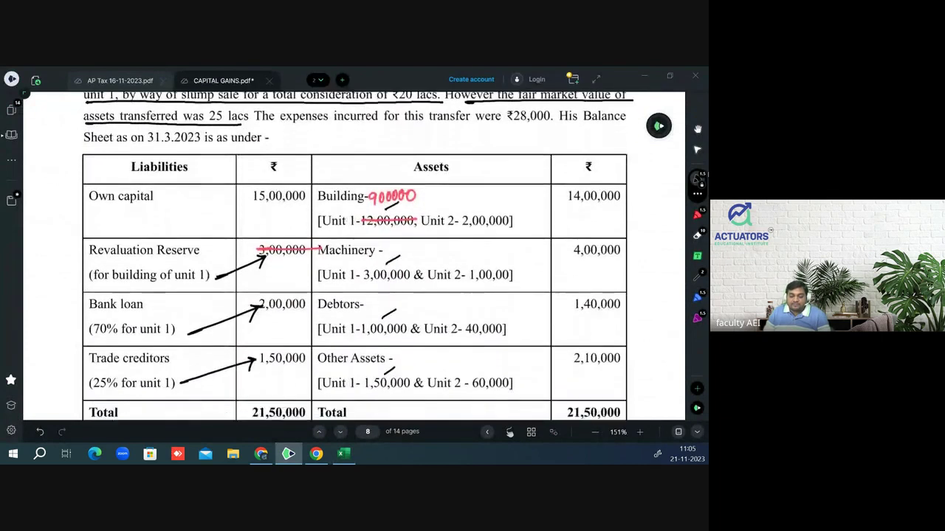
key(alt+Tab)
- Enter 300000 as the Machinery amount
text(30000)
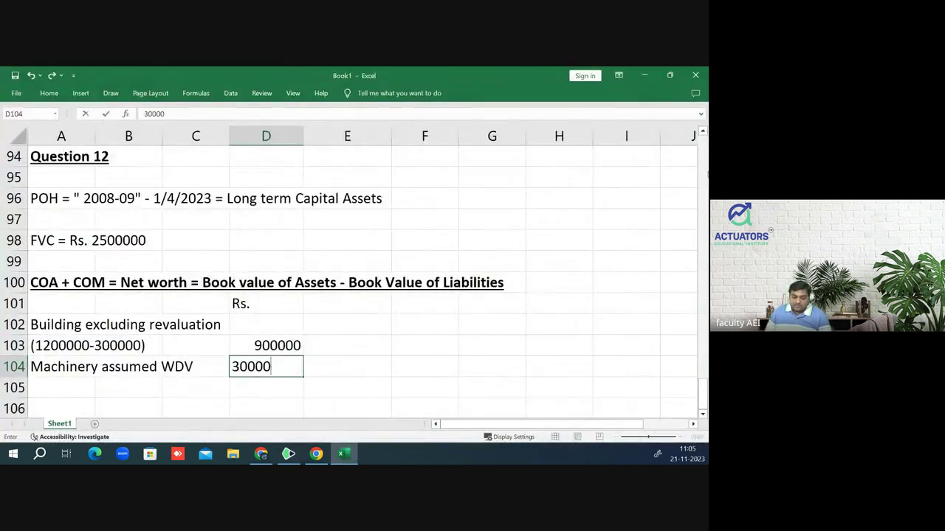
text(0)
key(Return)
key(Up)
key(Down)
key(Left)
key(Left)
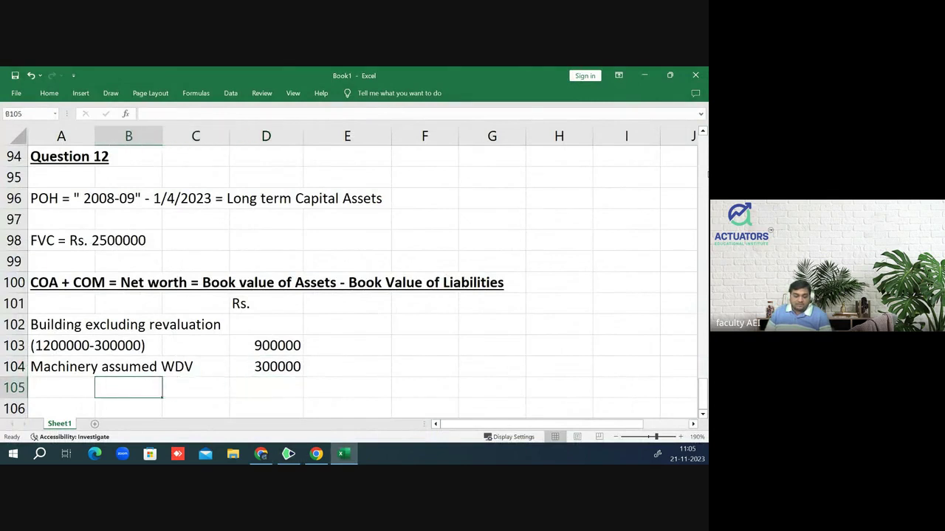
key(Left)
- Add a Debtors line with amount 100000, verified against the PDF
text(Debt)
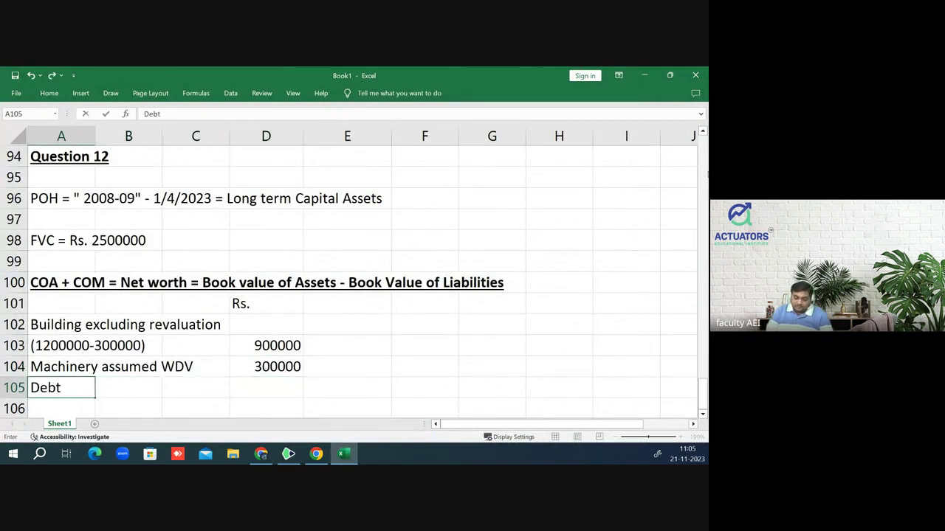
text(ors)
key(Return)
click(125, 366)
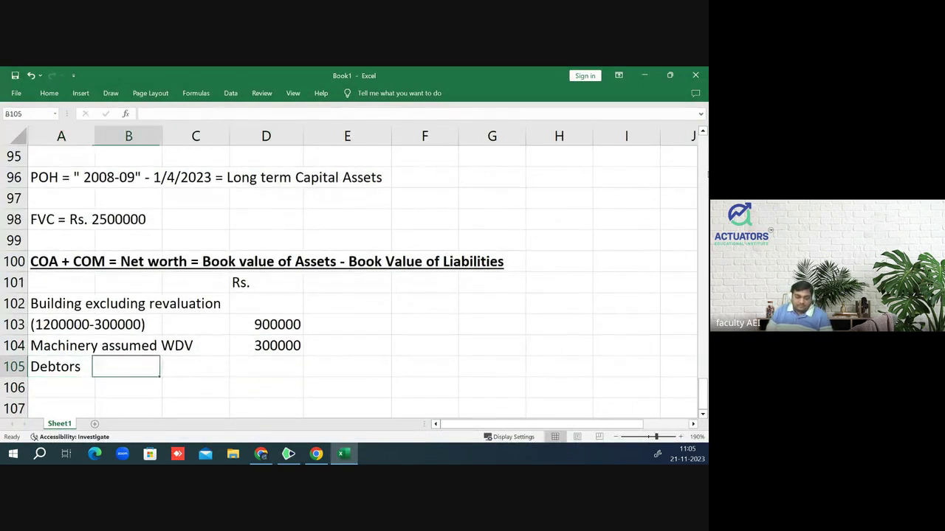
key(Right)
key(Right)
text(110000)
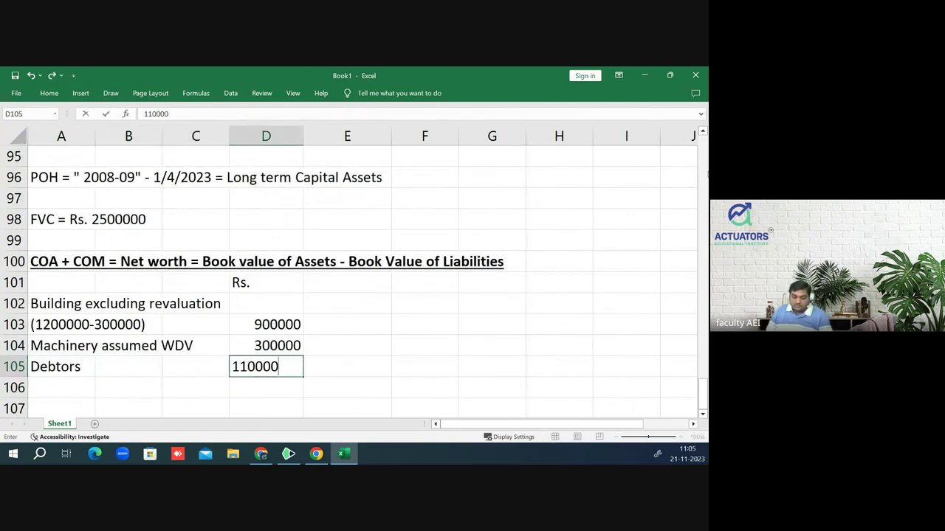
key(alt+Tab)
key(alt+Tab)
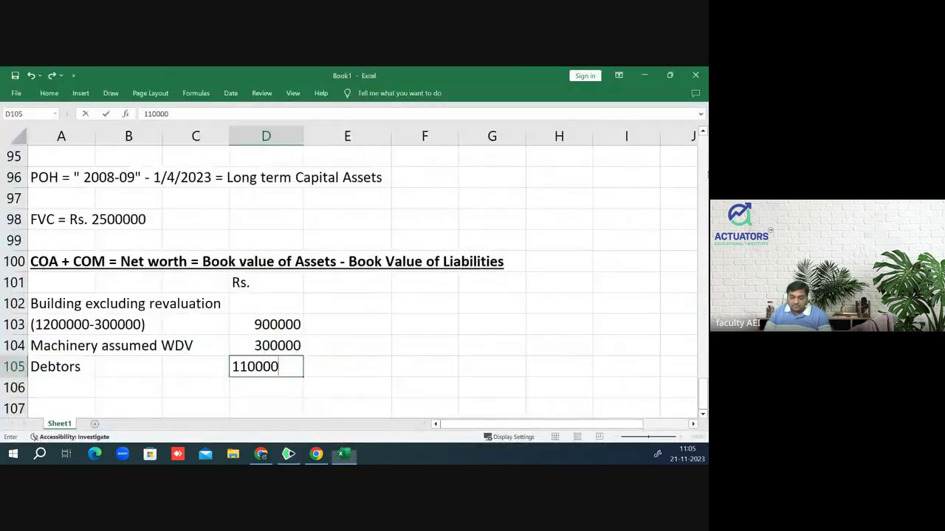
key(BackSpace)
key(BackSpace)
key(BackSpace)
key(BackSpace)
key(BackSpace)
text(00)
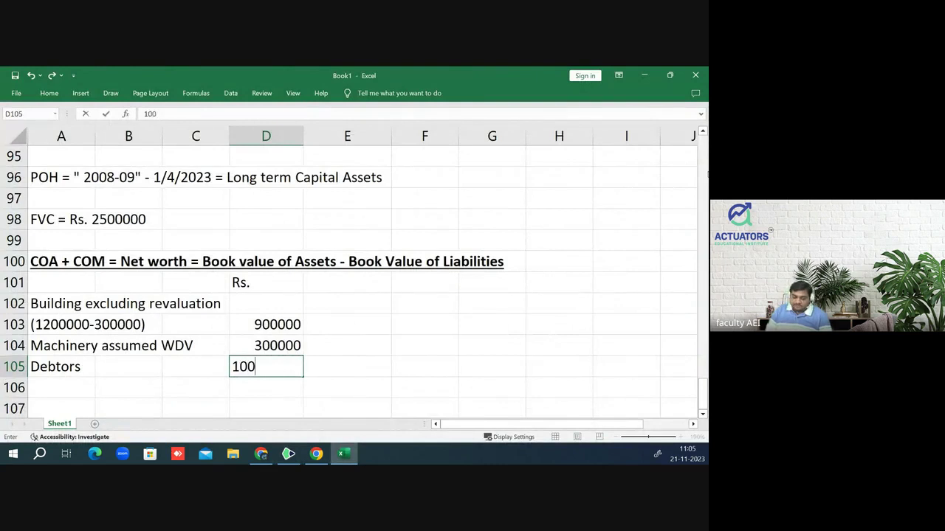
text(000)
key(Return)
key(Left)
key(Left)
click(61, 388)
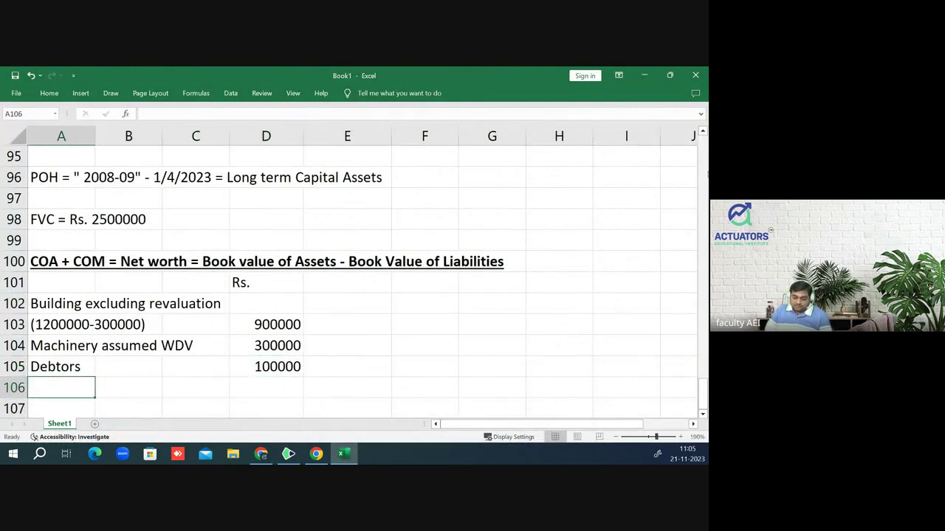
text(Other ass)
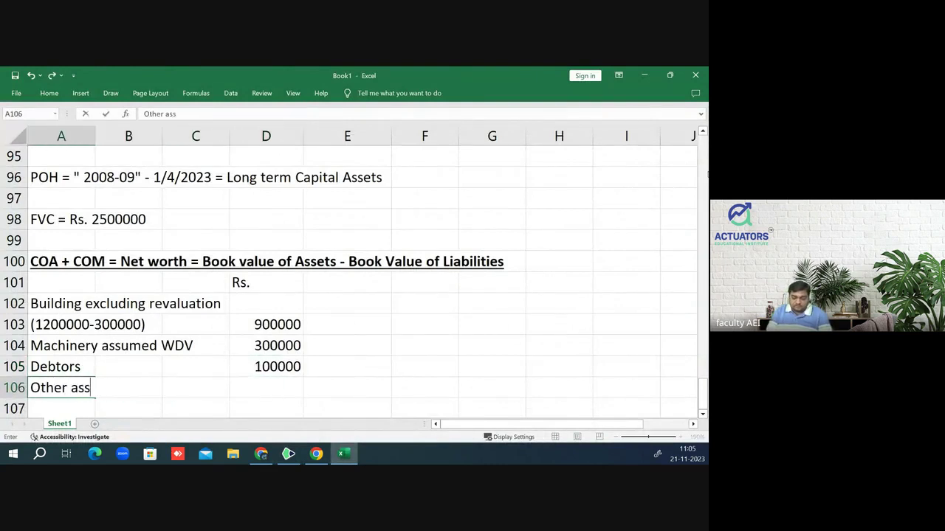
text(ets (1)
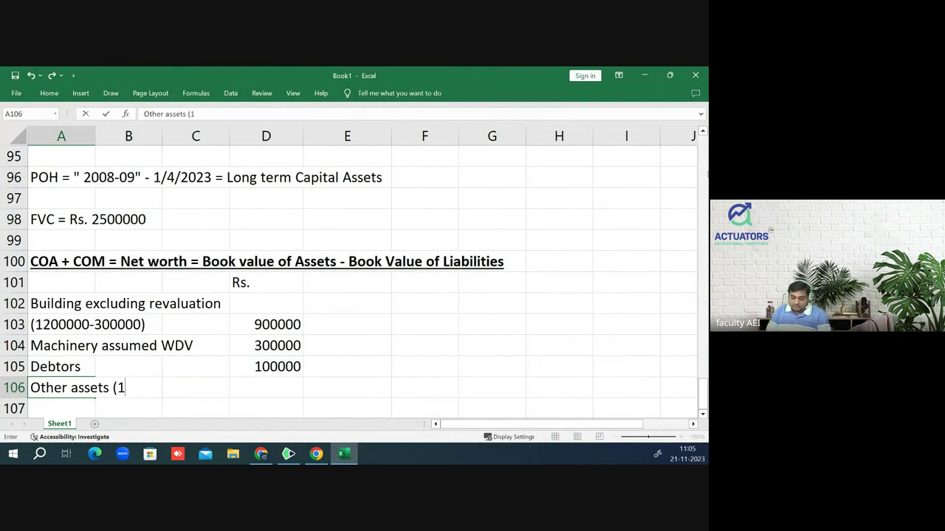
text(50000-)
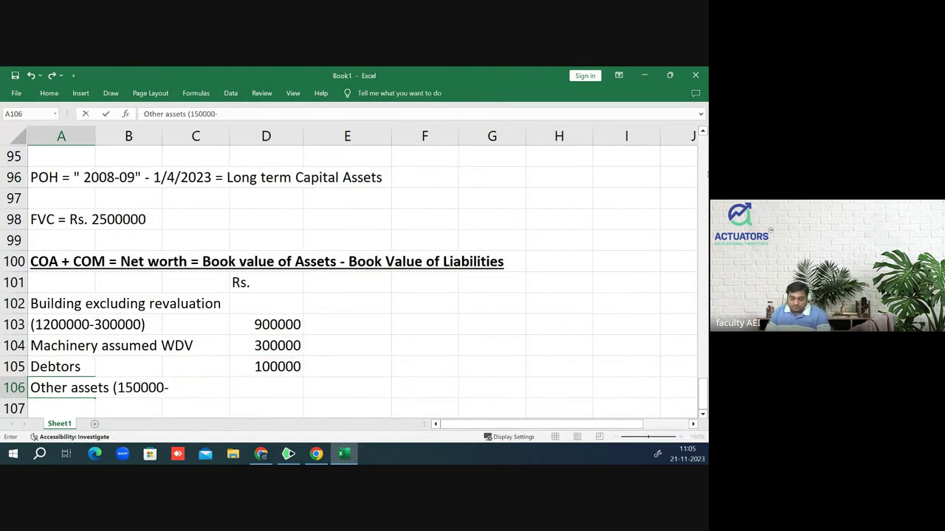
text(50000))
key(Return)
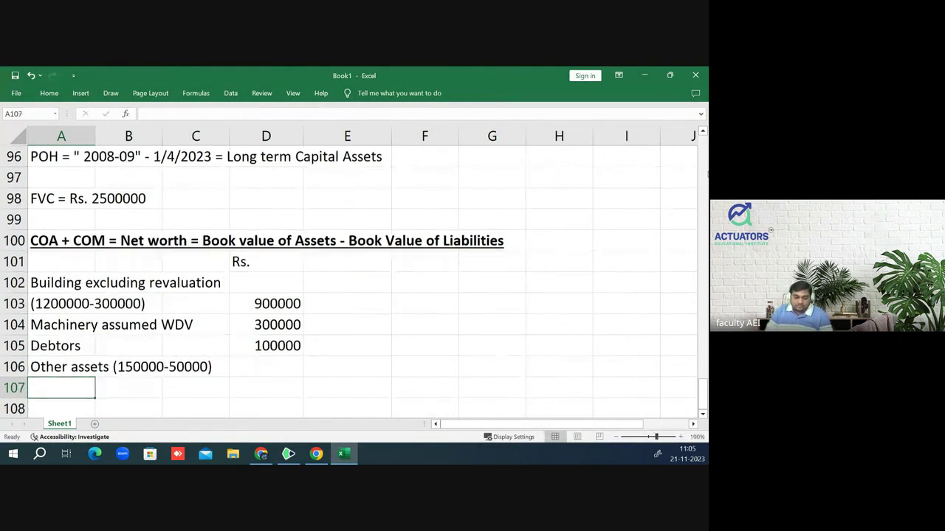
key(Right)
key(Right)
key(Right)
key(Up)
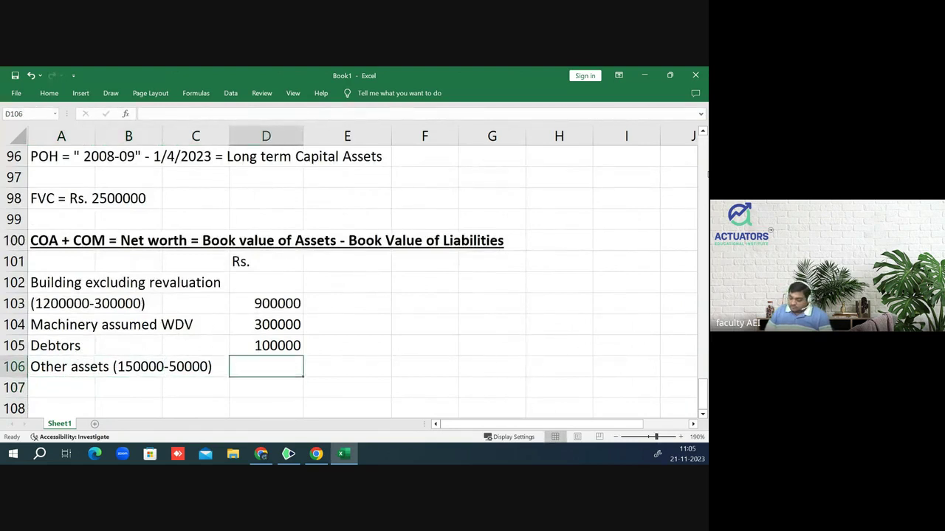
text(100000)
key(Return)
- Enter 'patents WDV as per it rules' in A107
key(Left)
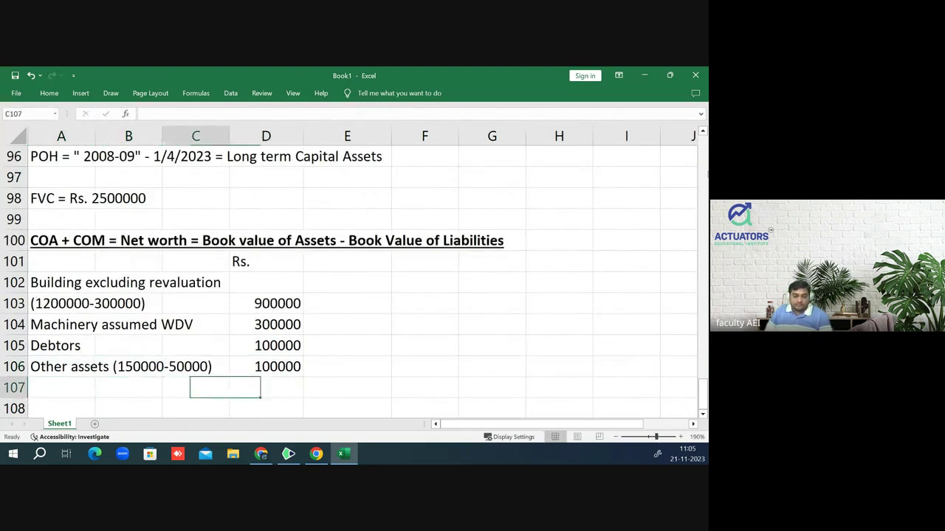
key(Left)
key(Left)
text(patent)
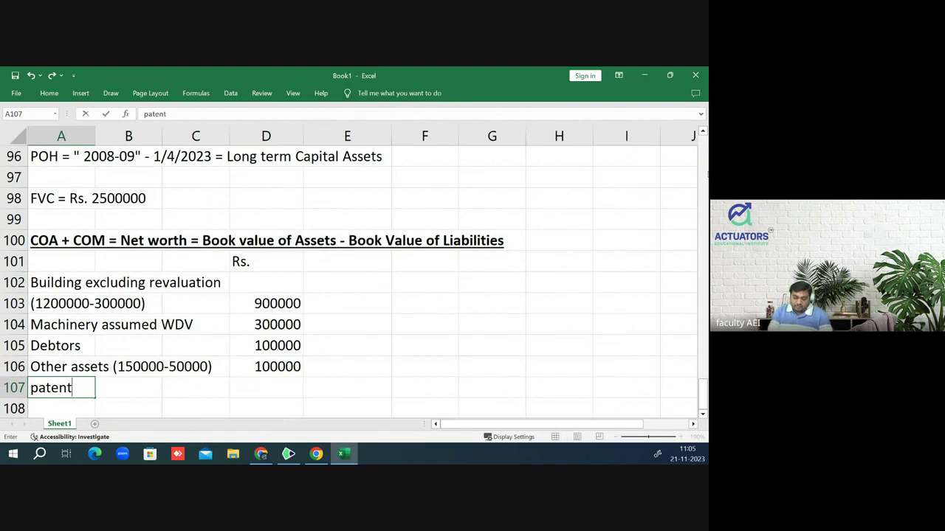
text(s)
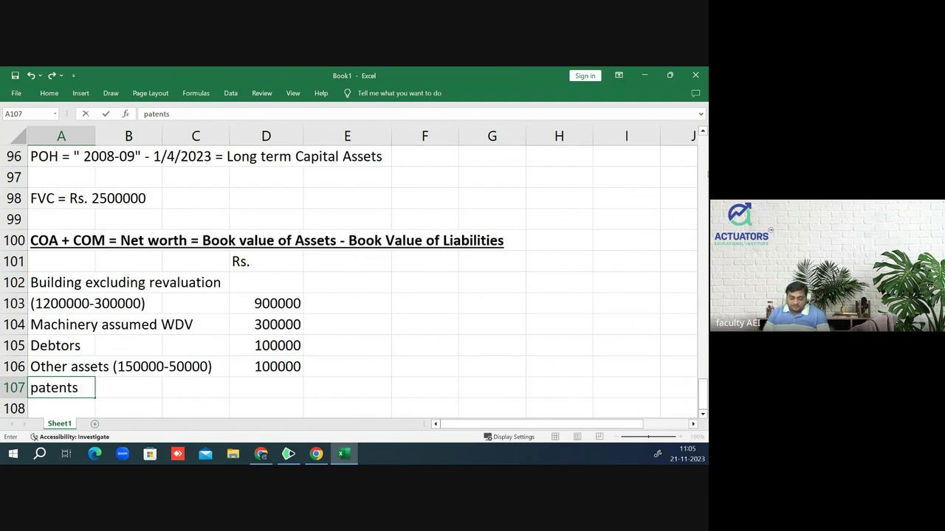
text(W)
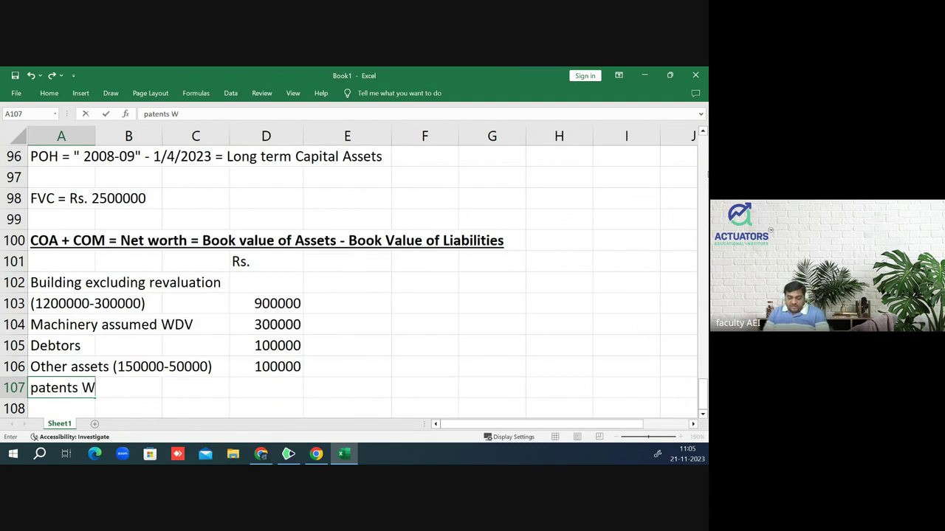
text(DV as per)
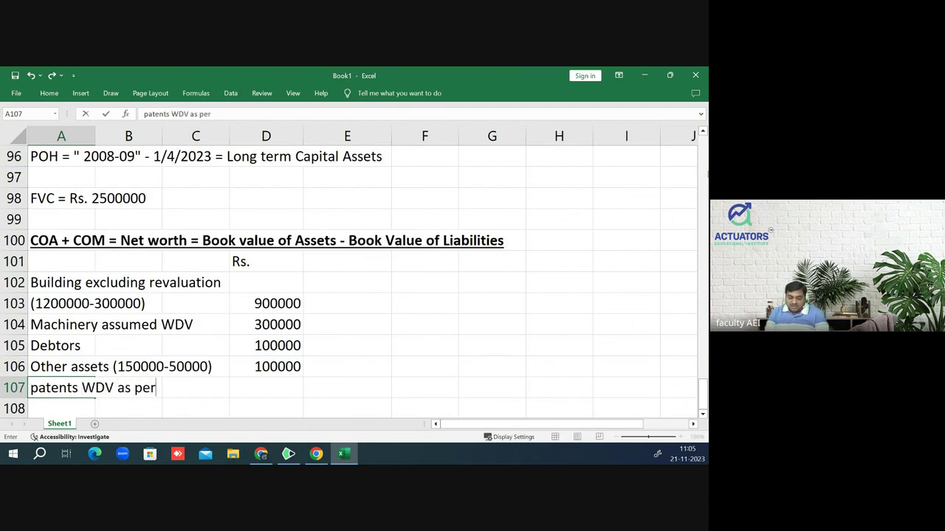
text( it ru)
text(les)
key(Return)
key(Up)
key(Right)
key(Right)
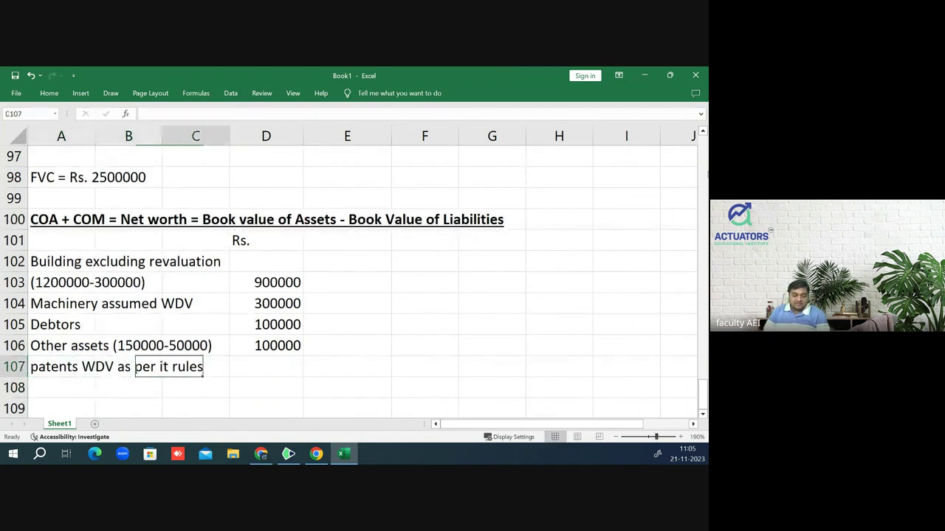
key(Right)
key(Right)
key(Right)
key(Up)
key(Up)
key(Up)
key(Up)
key(Up)
- Record the patent purchase on 1.4.2020 labelled 'Purchase', with an Rs heading and cost 50000
text(1)
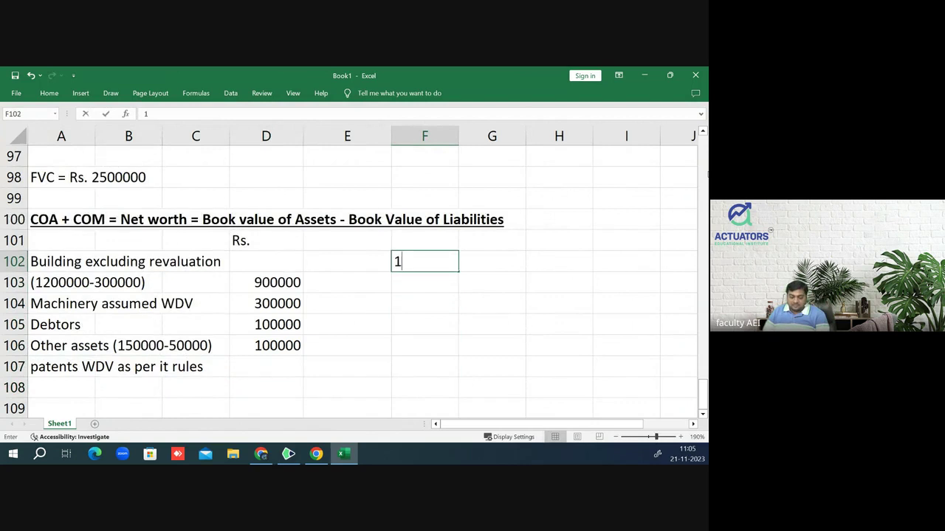
text(.4.202)
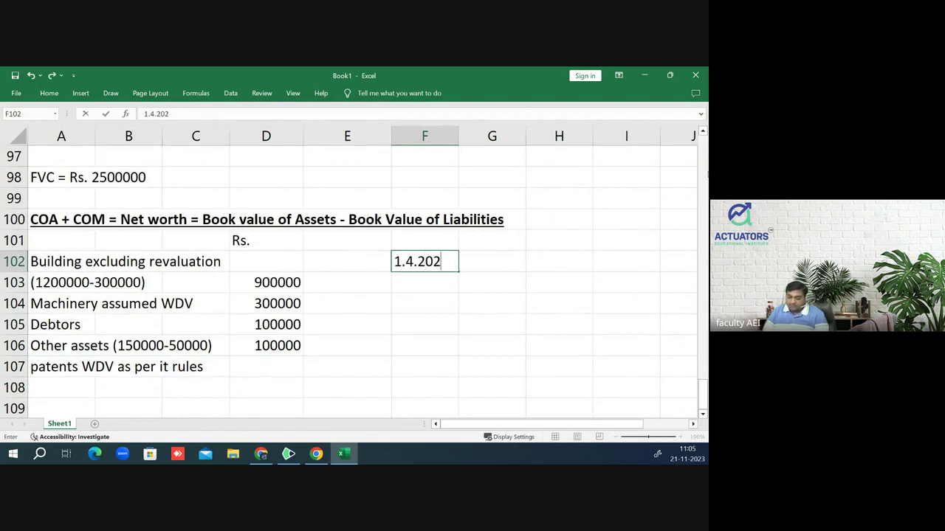
text(0)
key(Return)
click(492, 261)
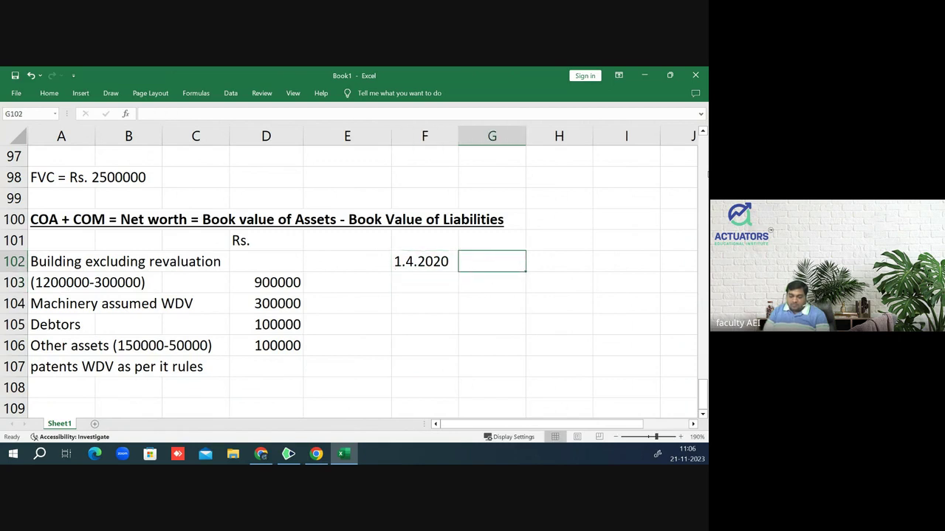
text(p)
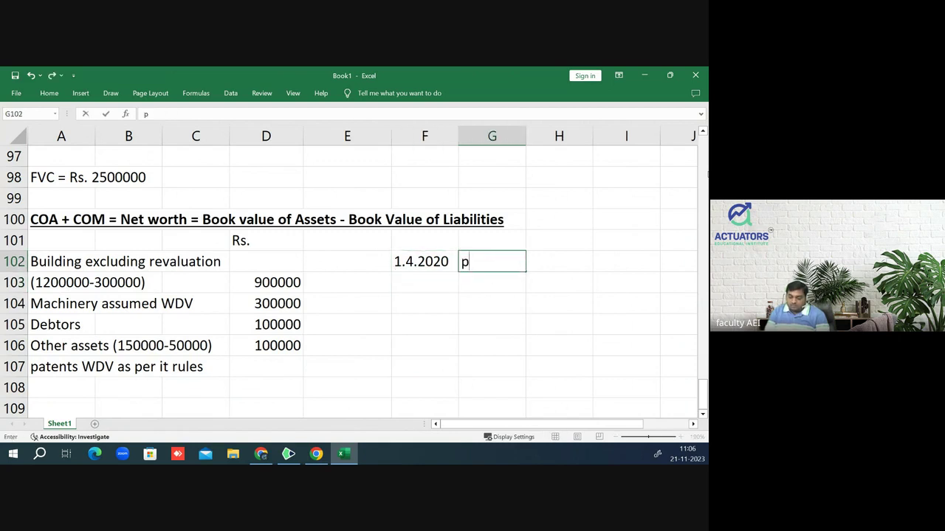
key(BackSpace)
text(Purchase)
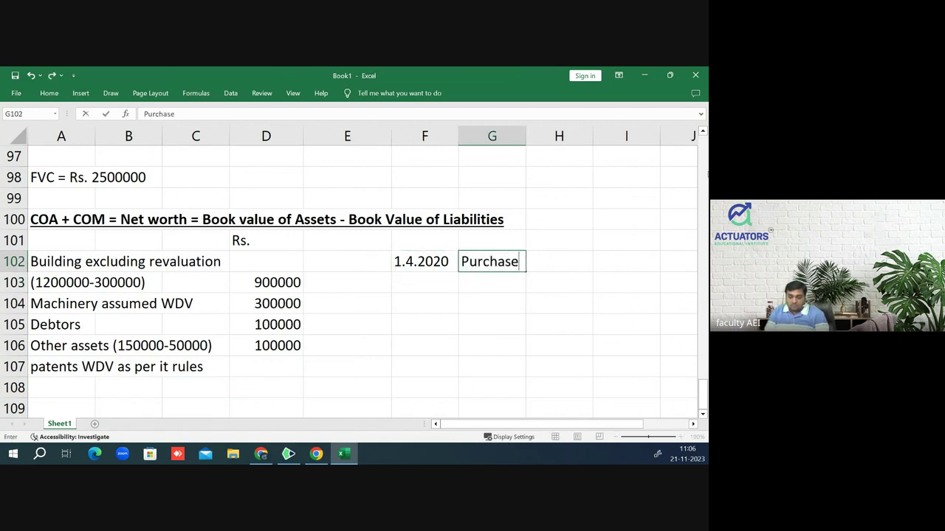
key(Tab)
click(559, 240)
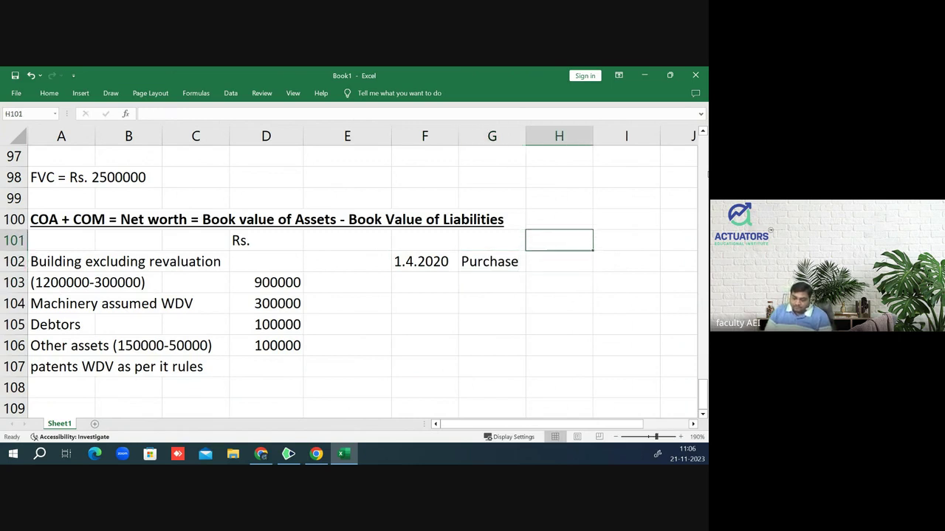
text(Rs.)
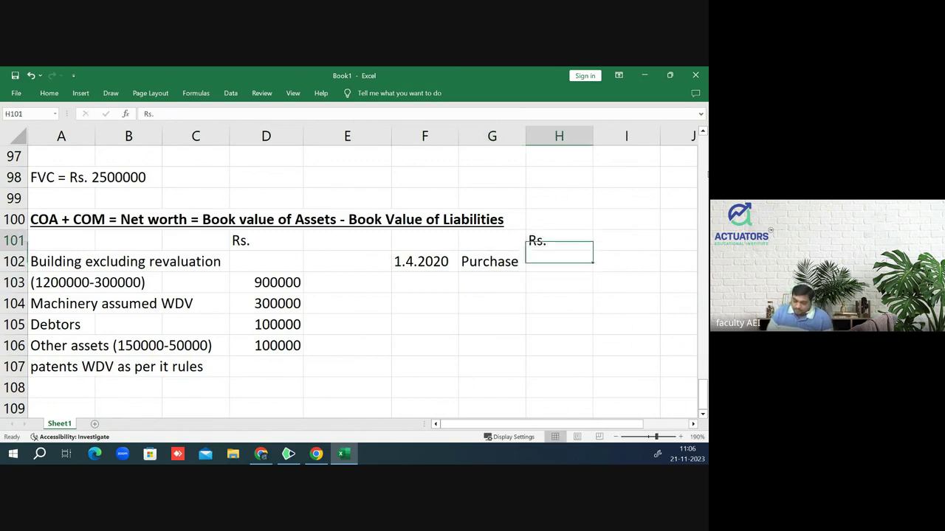
key(Return)
text(50000)
key(Return)
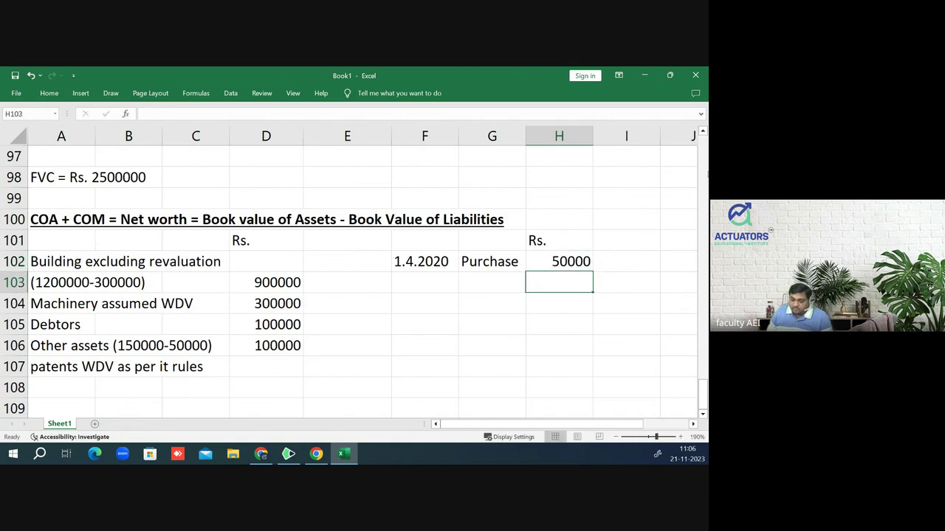
- Add the 2020-21 year in F103 with a 'Dep' label beside it
key(Left)
key(Left)
key(Left)
click(424, 282)
text(20)
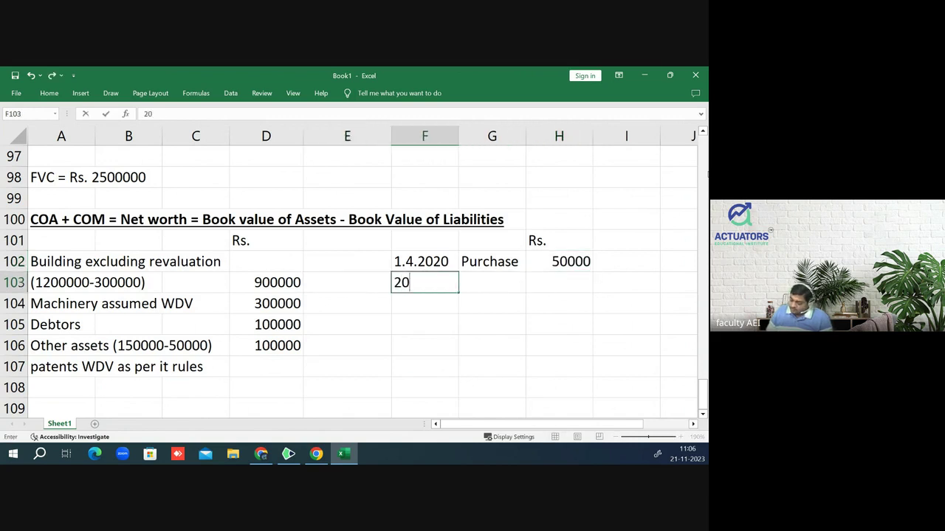
text(20)
text(-21)
key(Return)
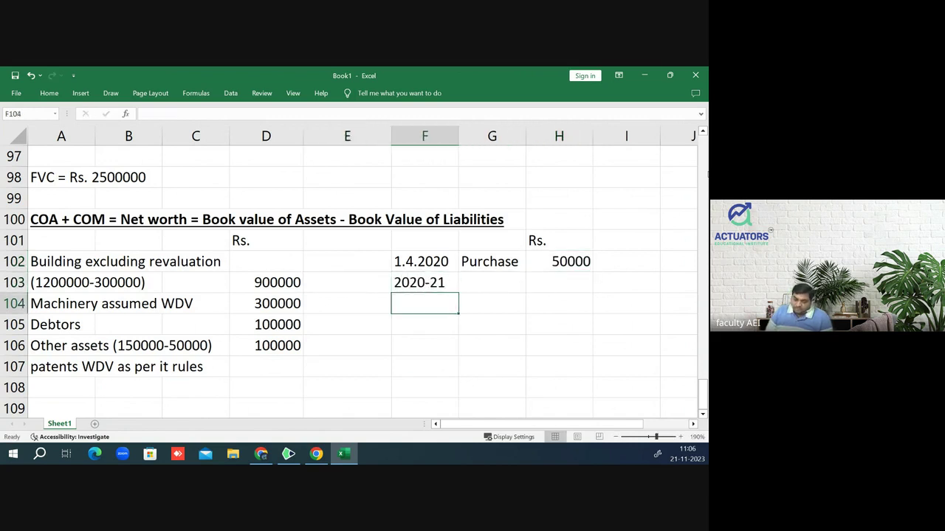
key(Up)
key(Right)
text(Dep)
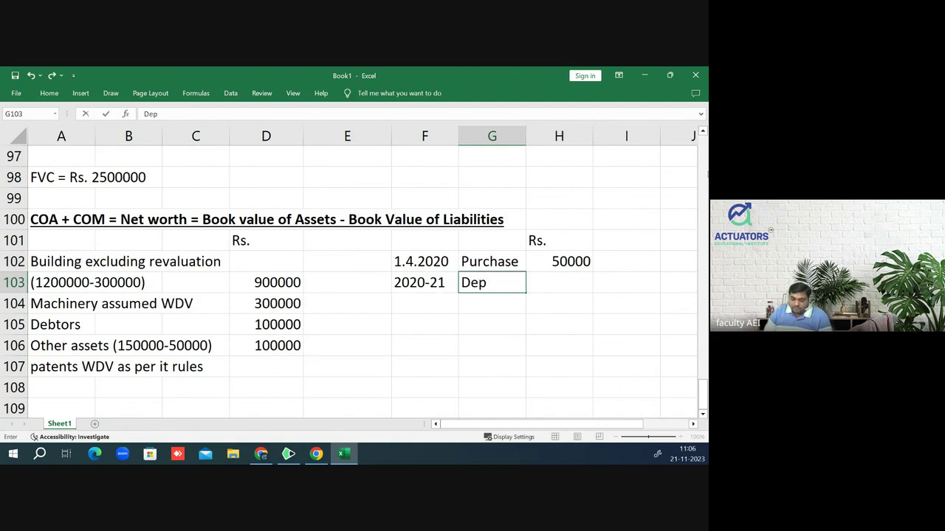
key(Tab)
- Change the label to 'Dep@ 25%' and enter the -12500 depreciation amount
click(492, 283)
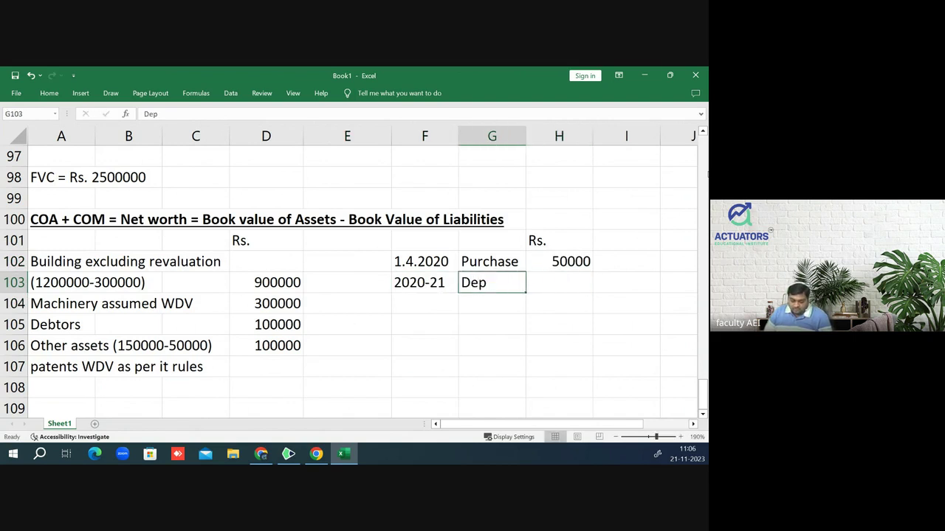
key(F2)
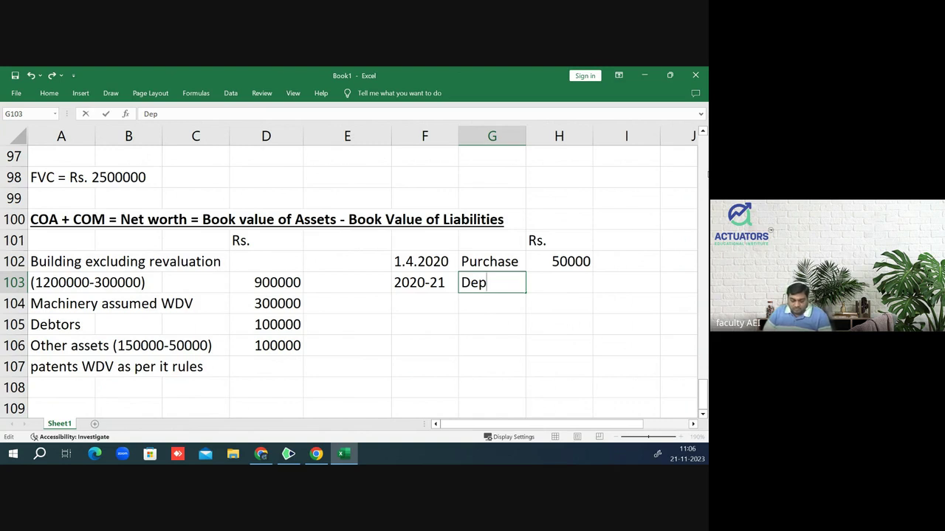
text(@ 2)
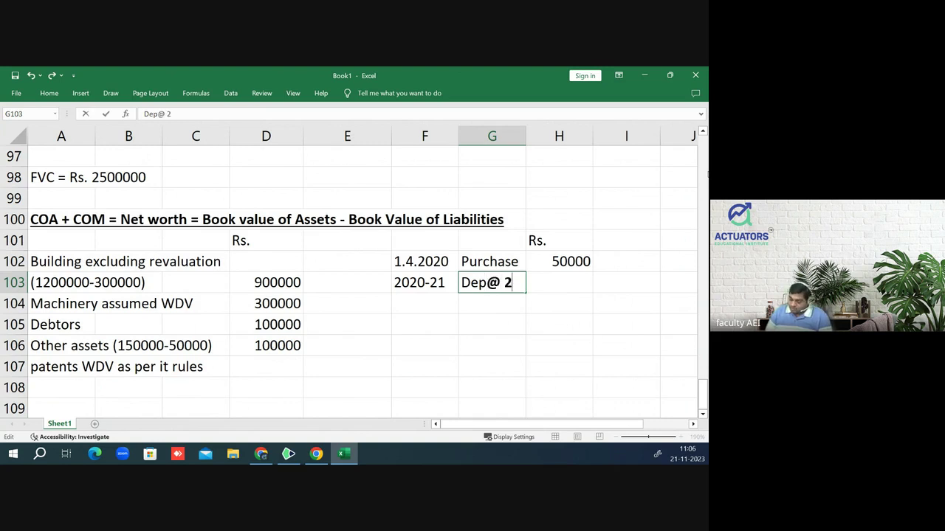
text(5%)
key(Return)
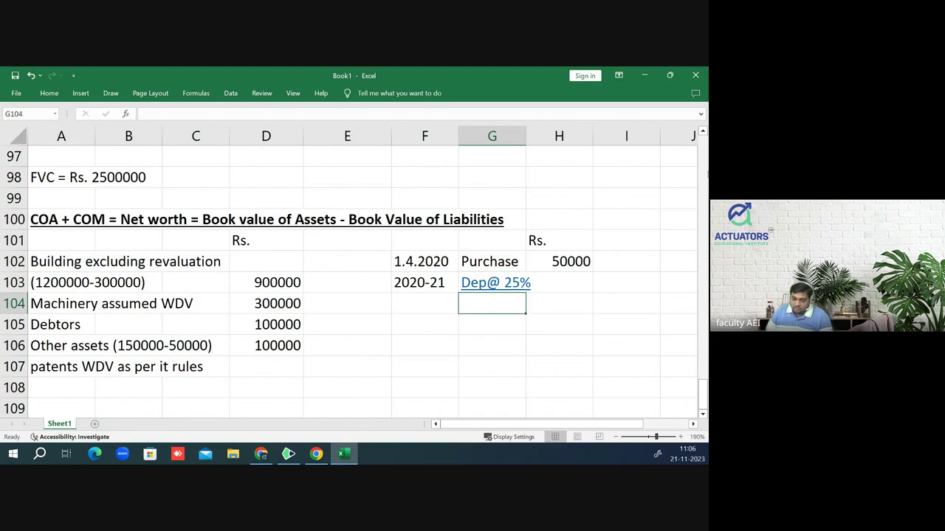
key(Up)
key(Right)
text(-)
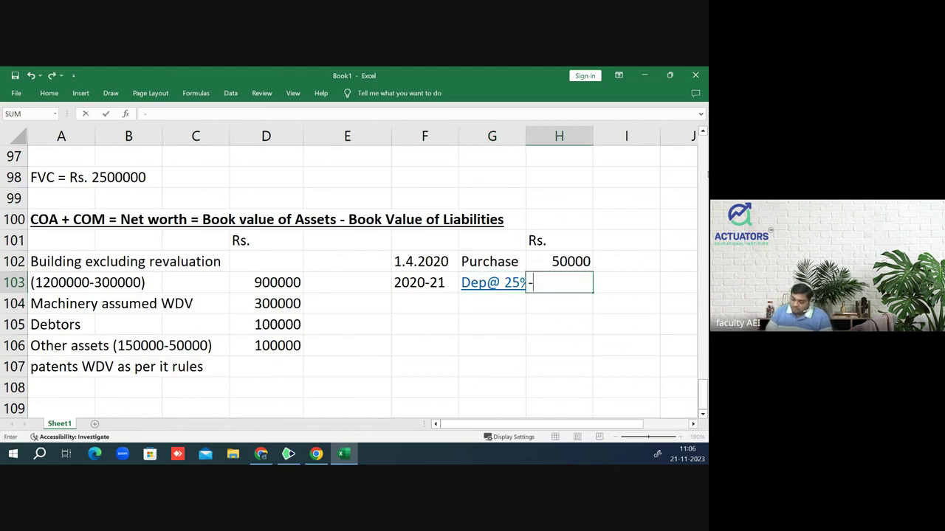
text(12500)
key(Return)
- Enter WDV 37500 in H104, then next year's depreciation =-37500*.25 (-9375), underlined
key(Up)
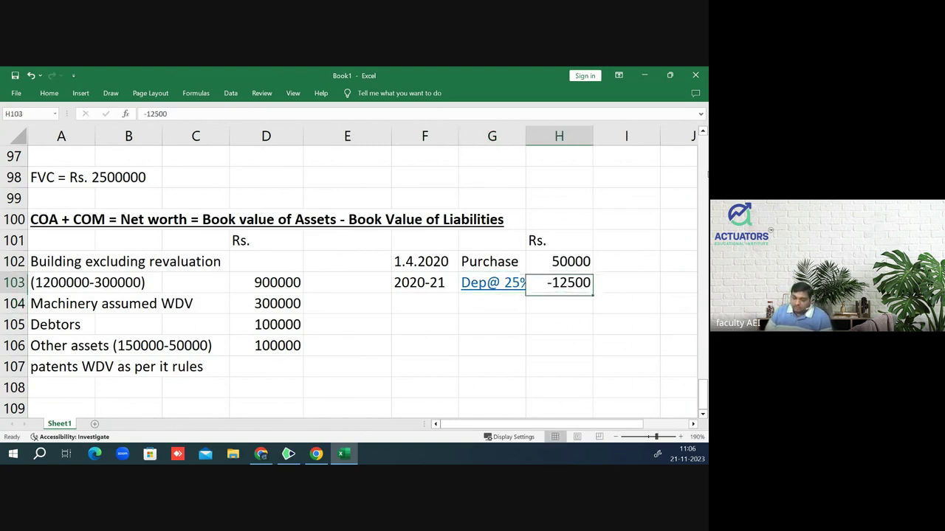
click(559, 303)
text(3)
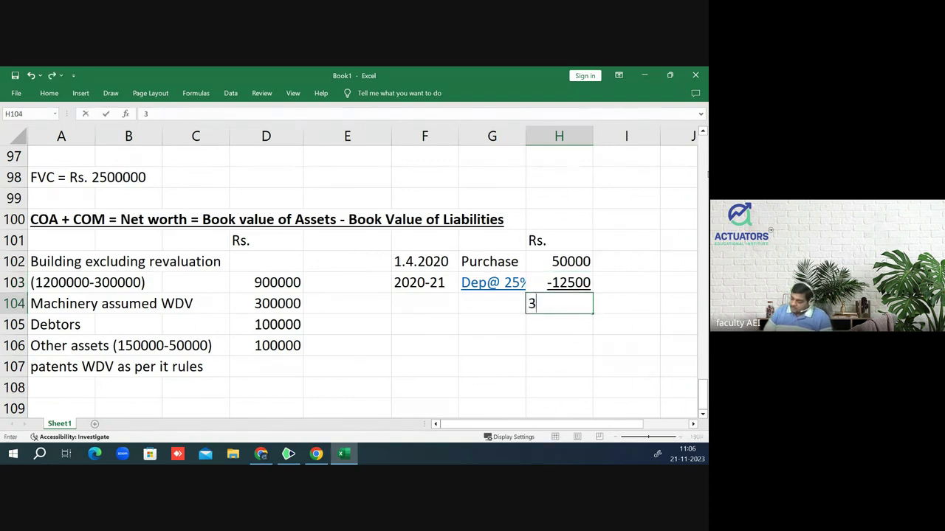
text(7500)
key(Return)
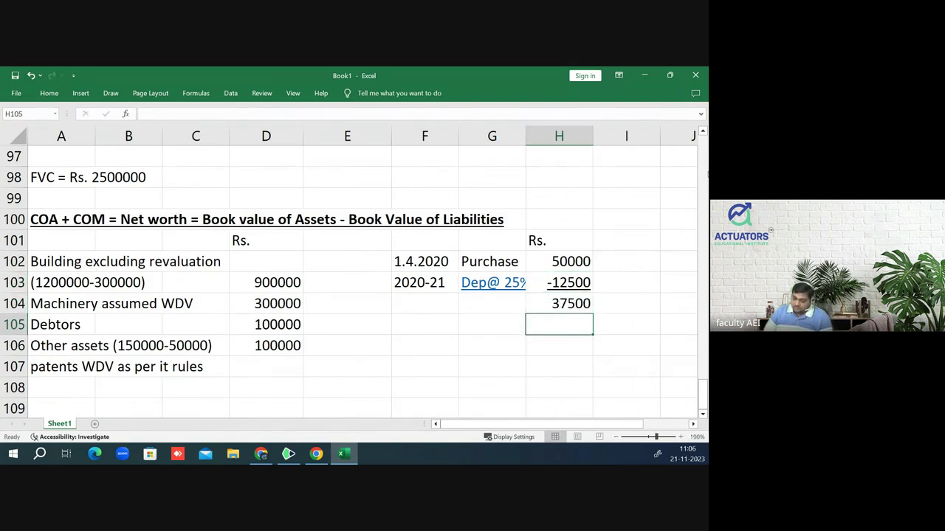
text(=-)
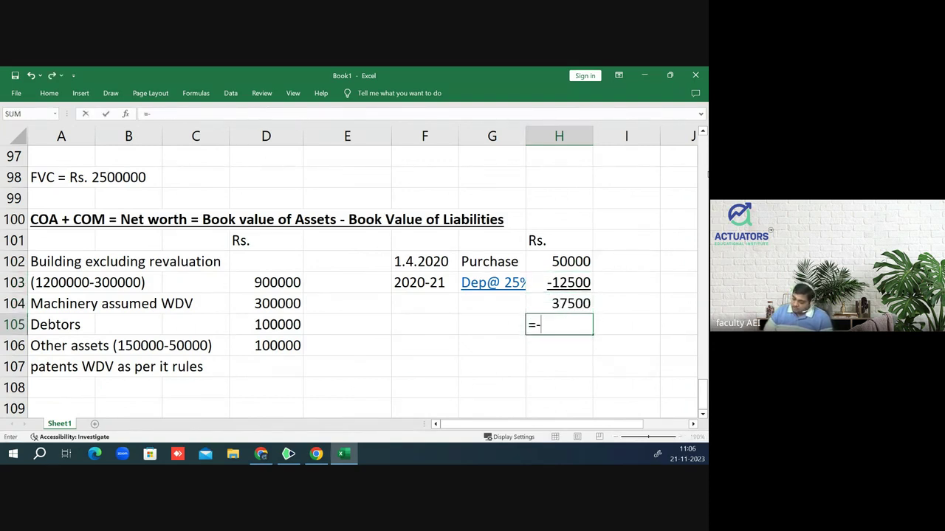
text(37500*.2)
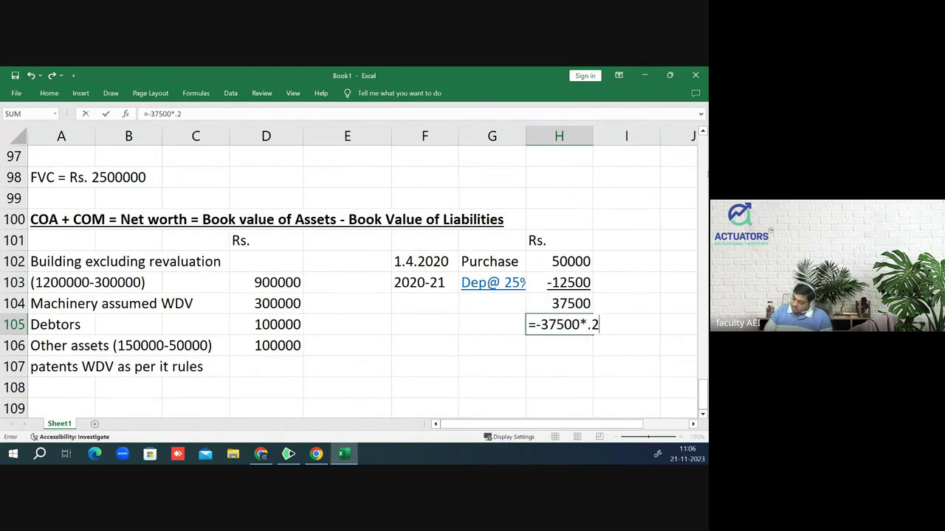
text(5)
key(Return)
key(Up)
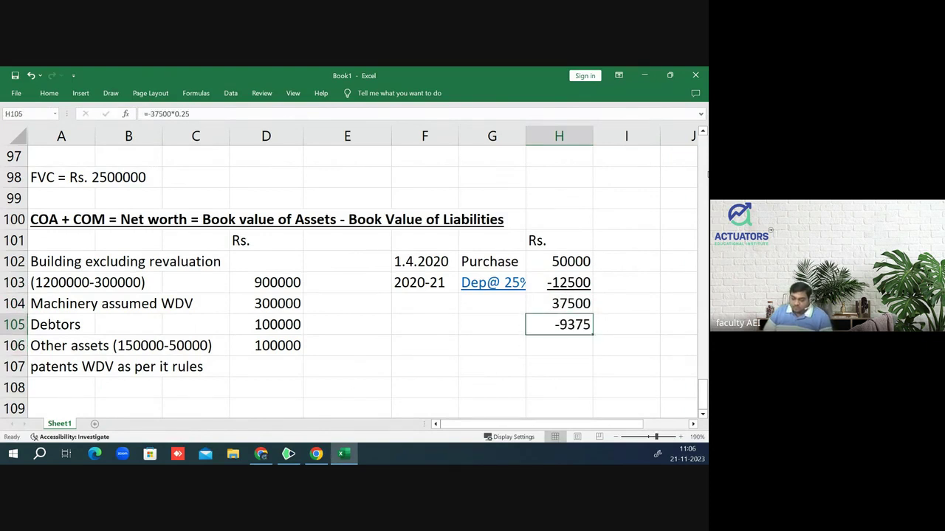
key(ctrl+u)
key(Down)
- Compute the closing value 28125 in H106 with =H104+H105
text(=)
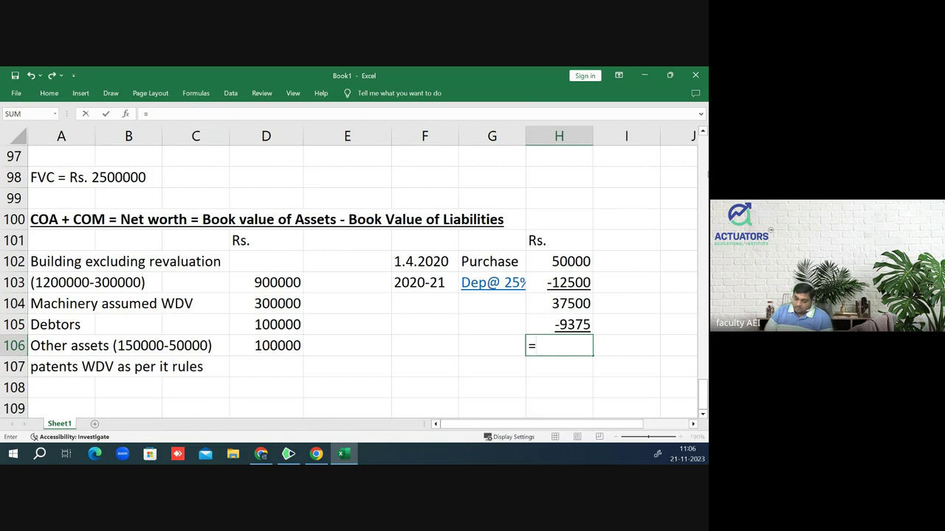
key(Up)
key(Up)
text(+)
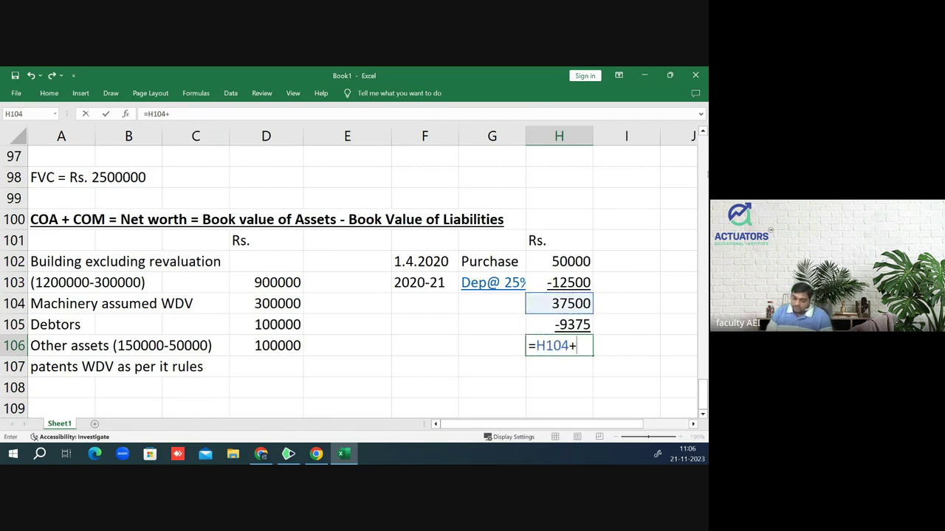
key(Up)
key(Return)
key(Up)
key(Up)
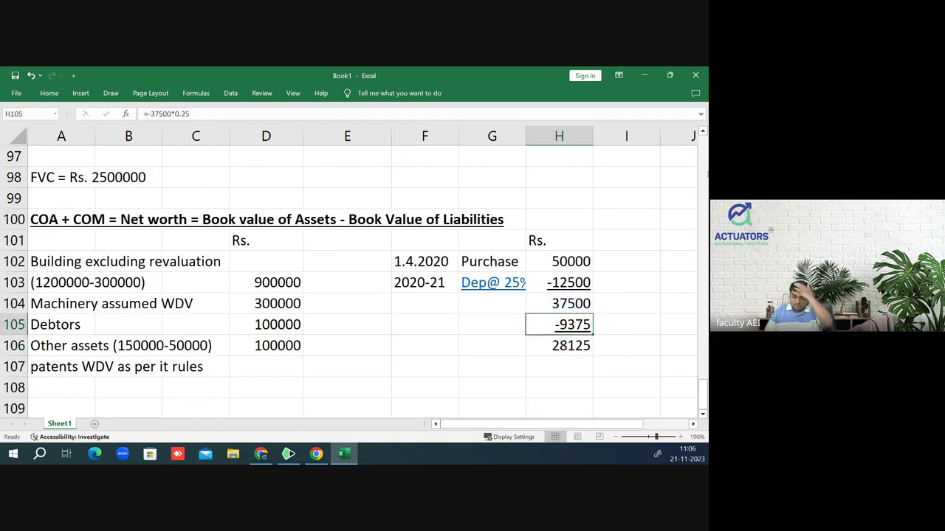
key(Left)
key(Left)
- Label years 2021-22 and 2022-23 and copy the 'Dep@ 25%' label to both rows
text(2021-)
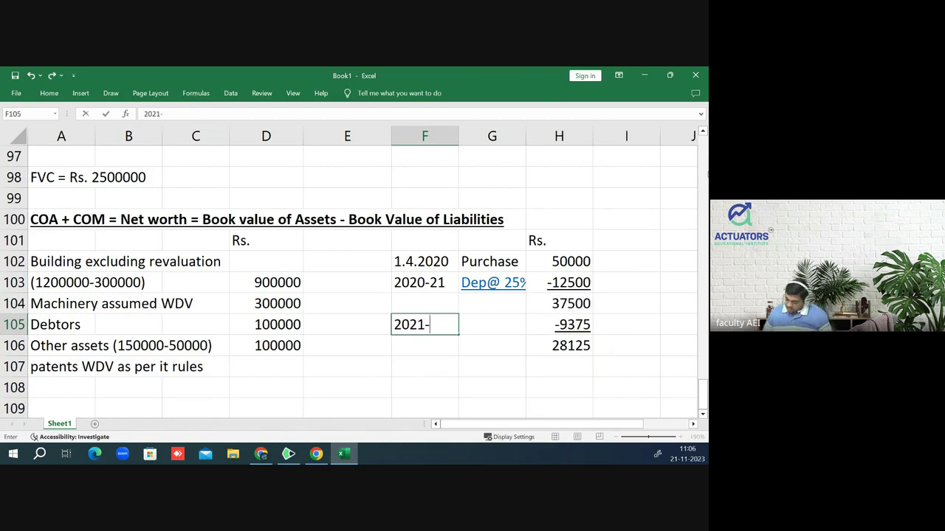
text(22)
key(Right)
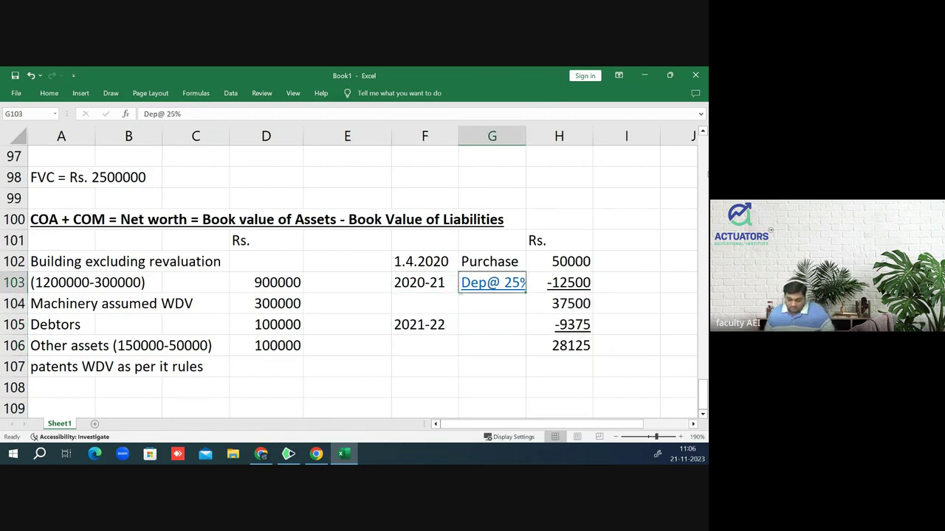
key(ctrl+c)
key(Down)
key(Down)
key(ctrl+v)
key(Down)
key(Down)
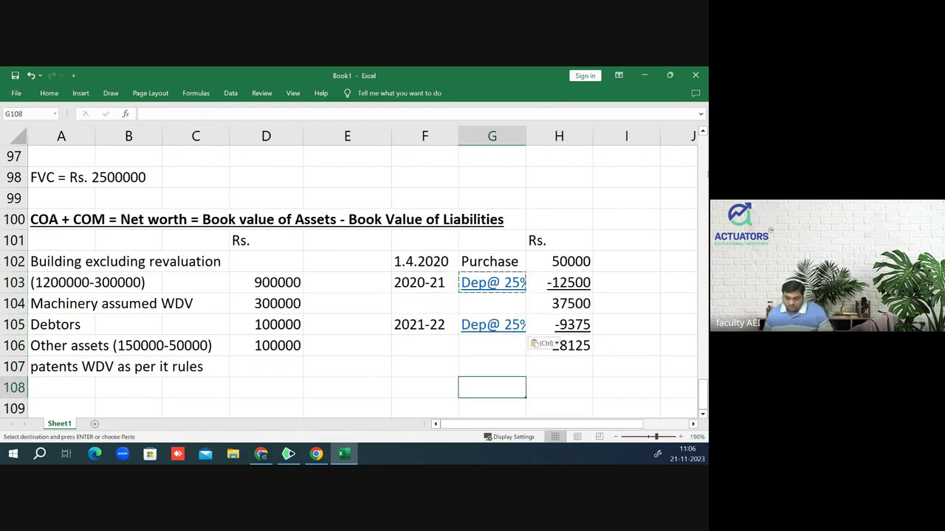
key(ctrl+v)
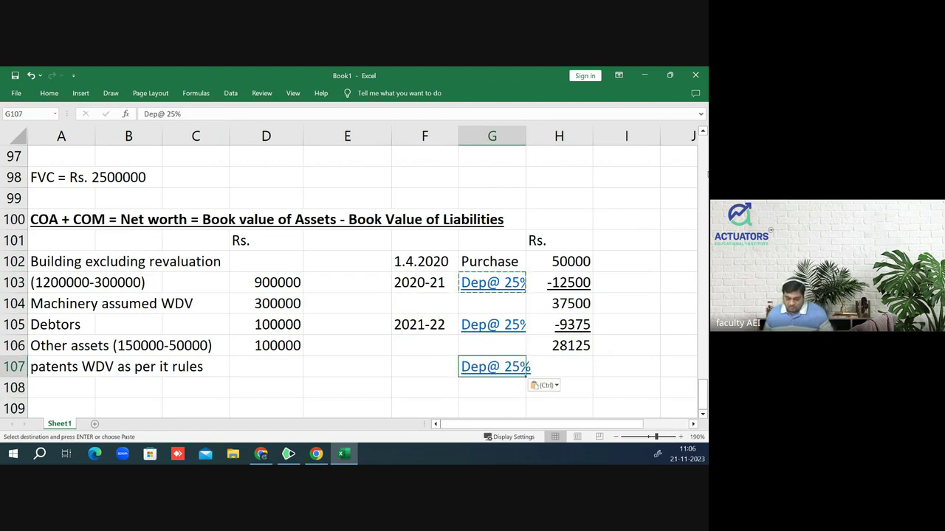
key(Escape)
key(Left)
key(Left)
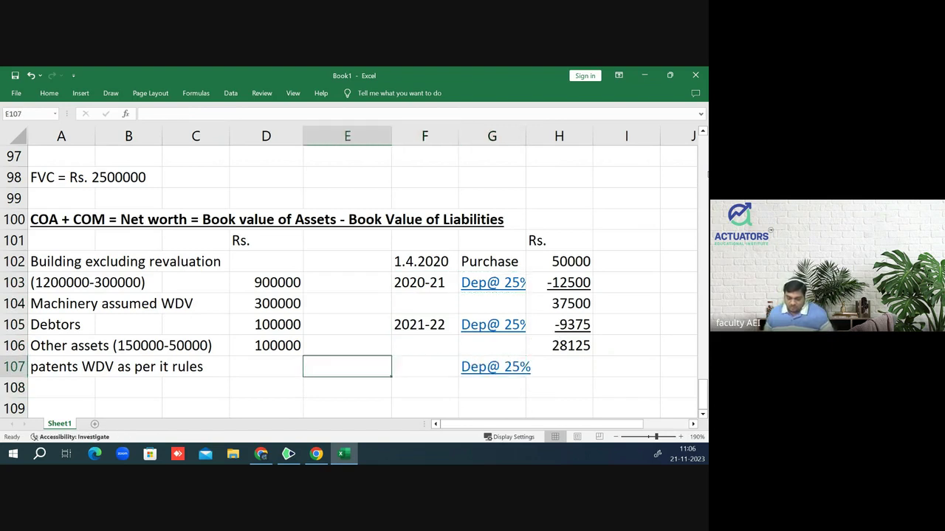
key(Right)
text(2022-23)
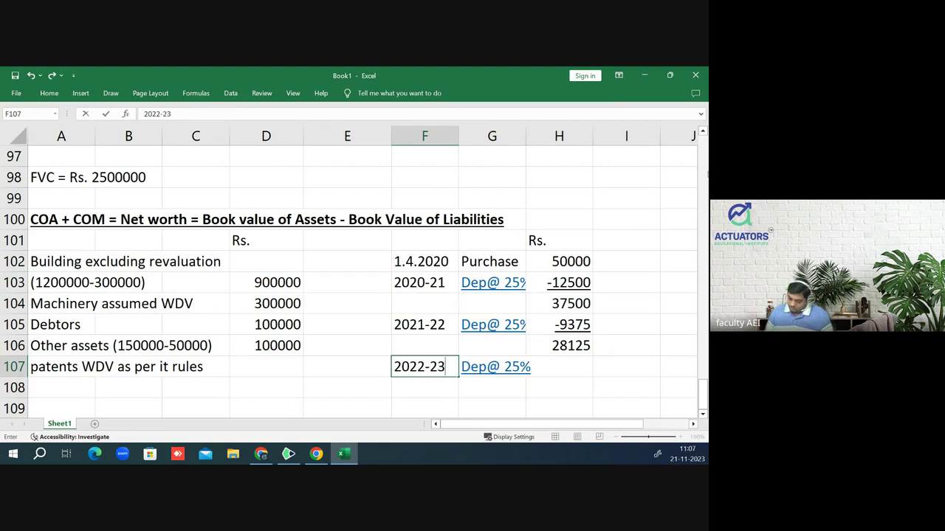
key(Return)
- Enter the 2022-23 depreciation as =-H106*.25, giving -7031.25
text(1)
key(BackSpace)
key(Up)
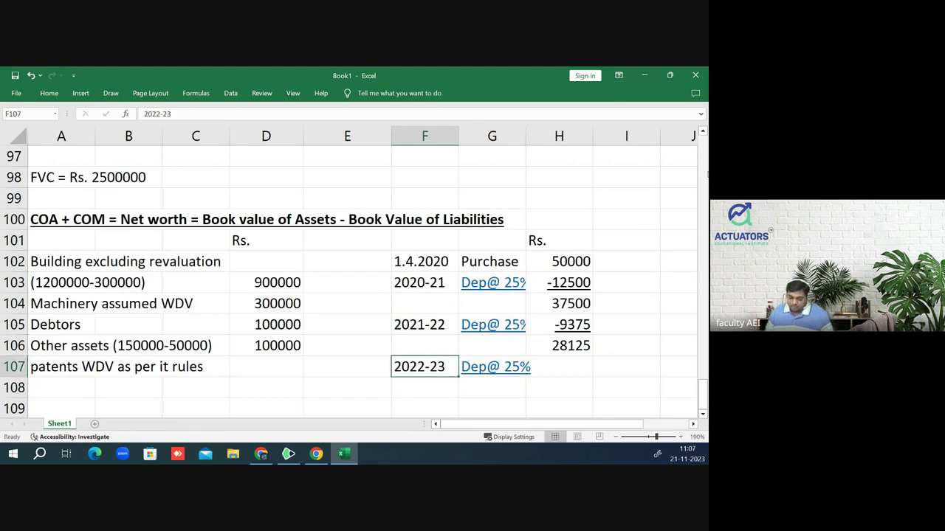
key(Right)
key(Right)
text(=)
key(Up)
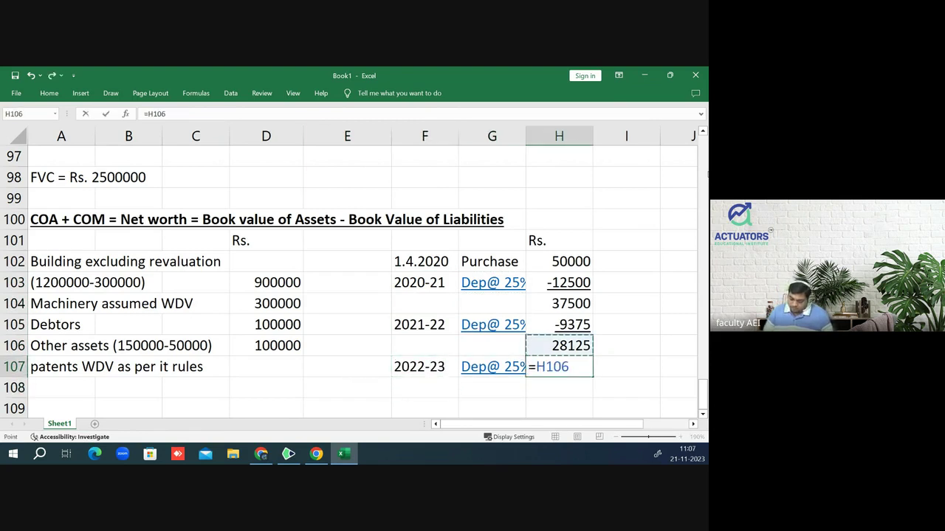
text(*)
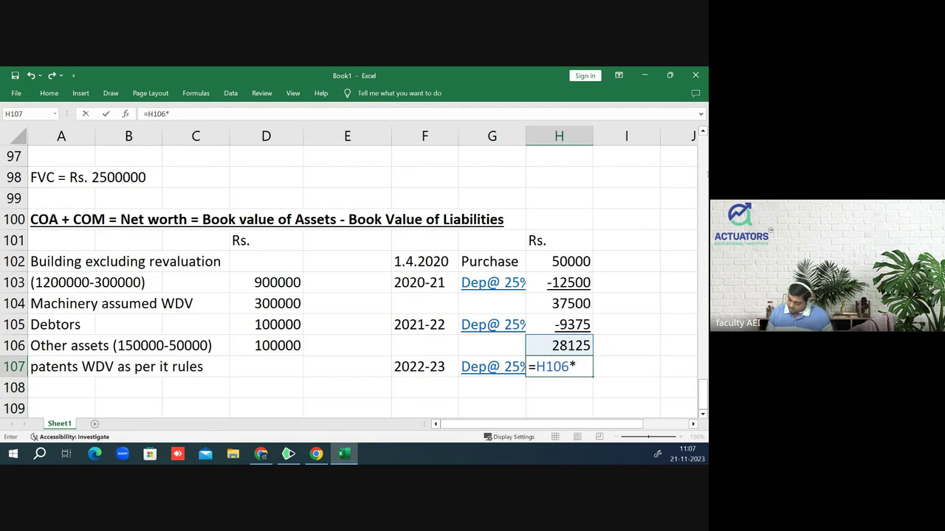
text(.25)
key(Return)
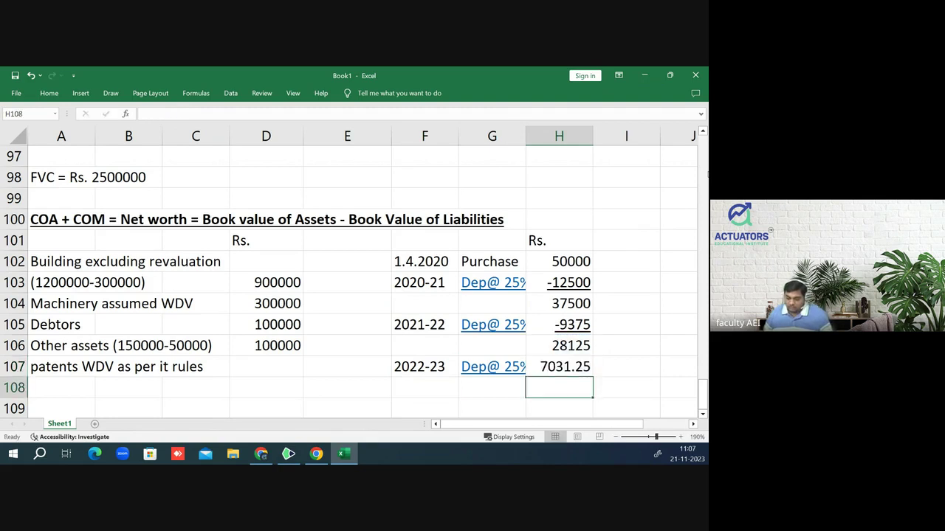
click(559, 367)
key(F2)
key(Left)
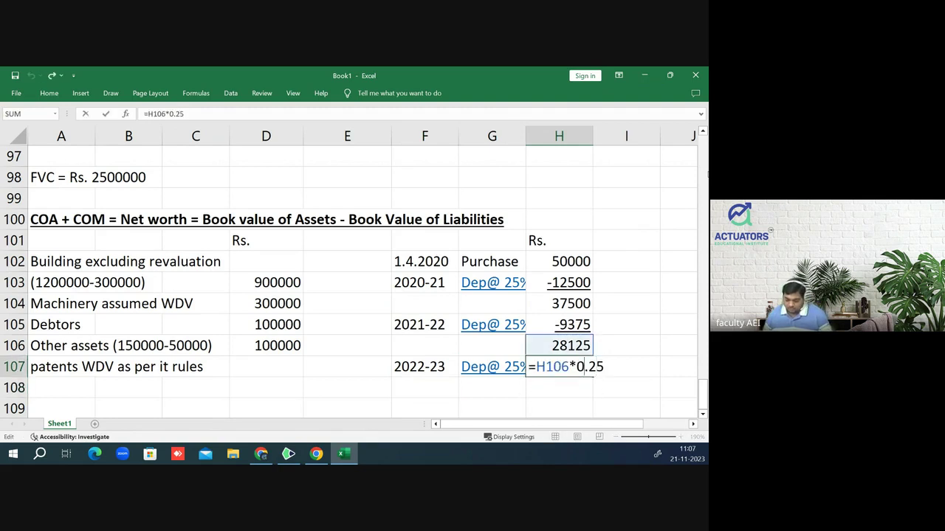
click(536, 367)
text(-)
key(Return)
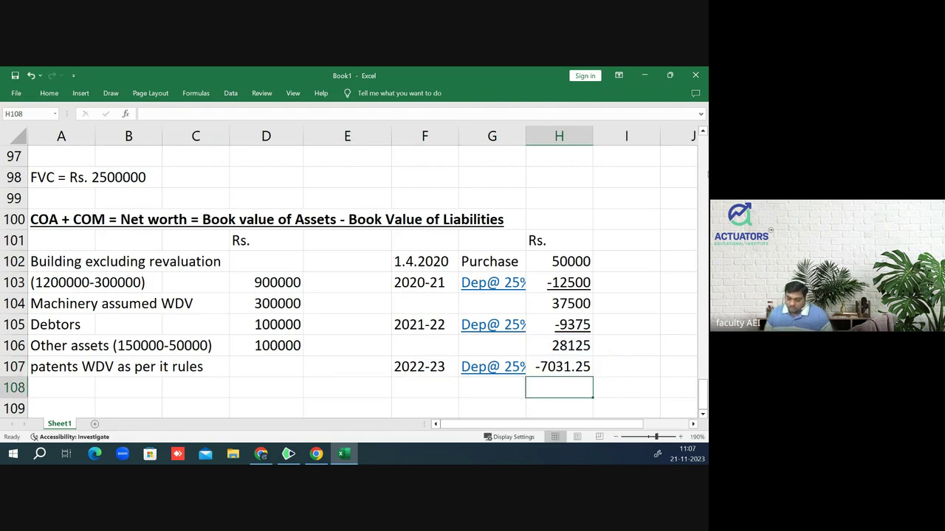
click(558, 367)
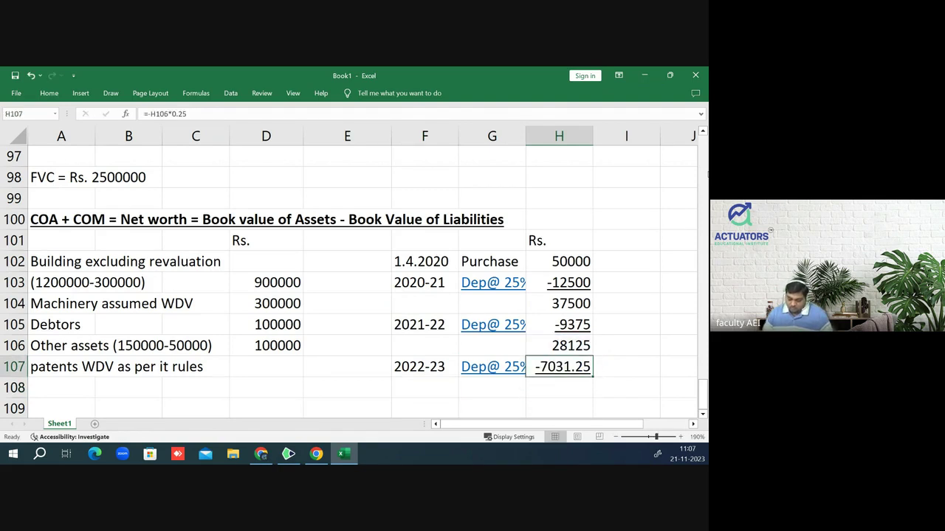
- Compute the closing WDV with =H106+H107 and round both figures to whole rupees
click(559, 388)
text(=)
click(559, 345)
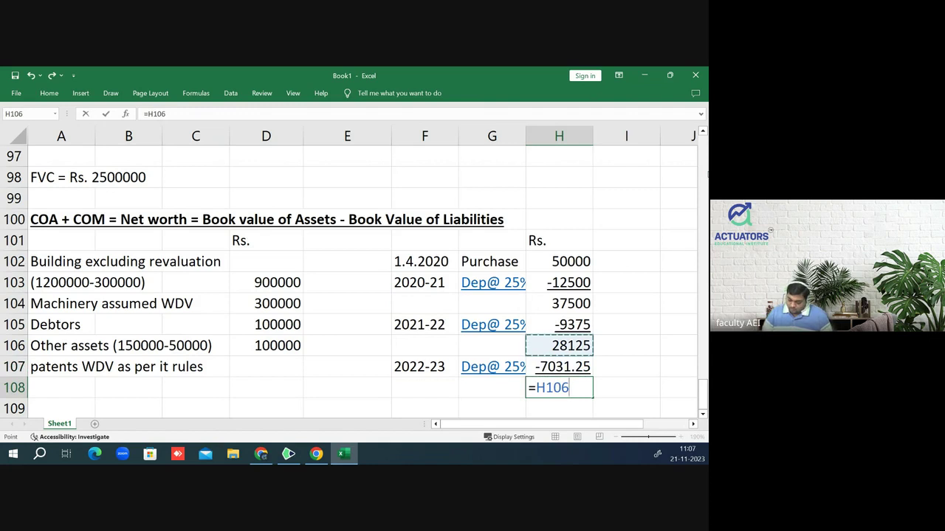
text(+)
click(558, 367)
key(Return)
click(559, 367)
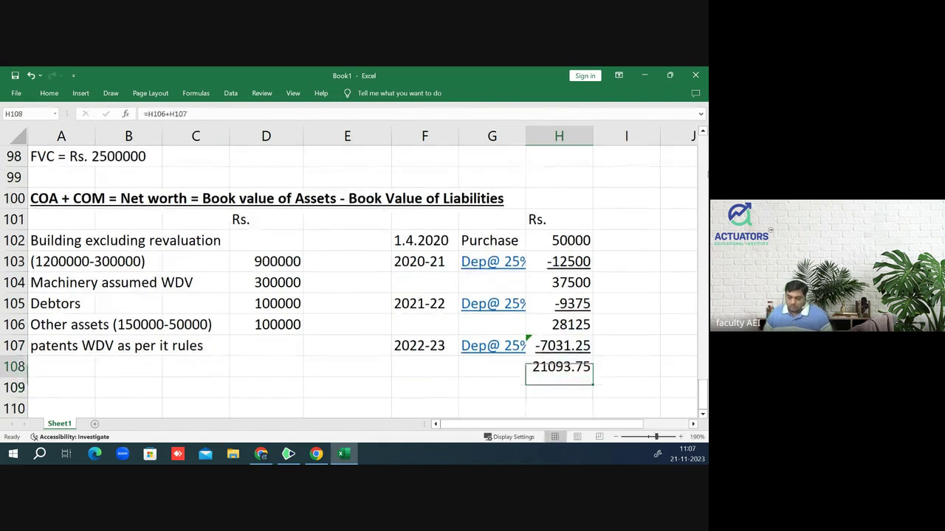
click(48, 93)
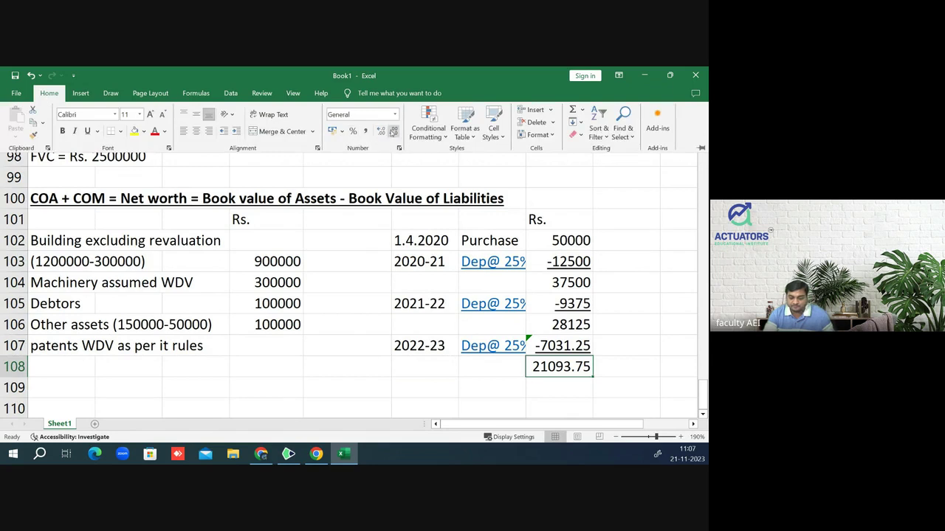
click(393, 131)
click(394, 131)
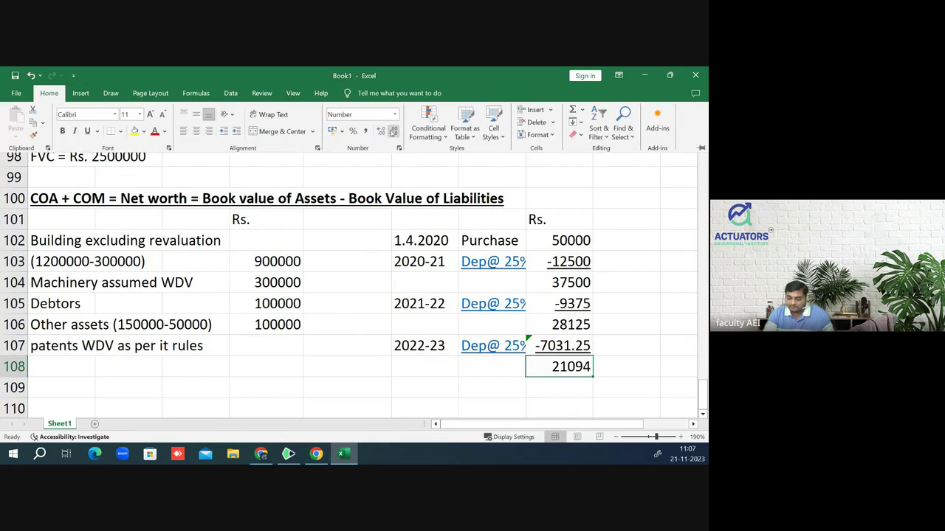
click(560, 346)
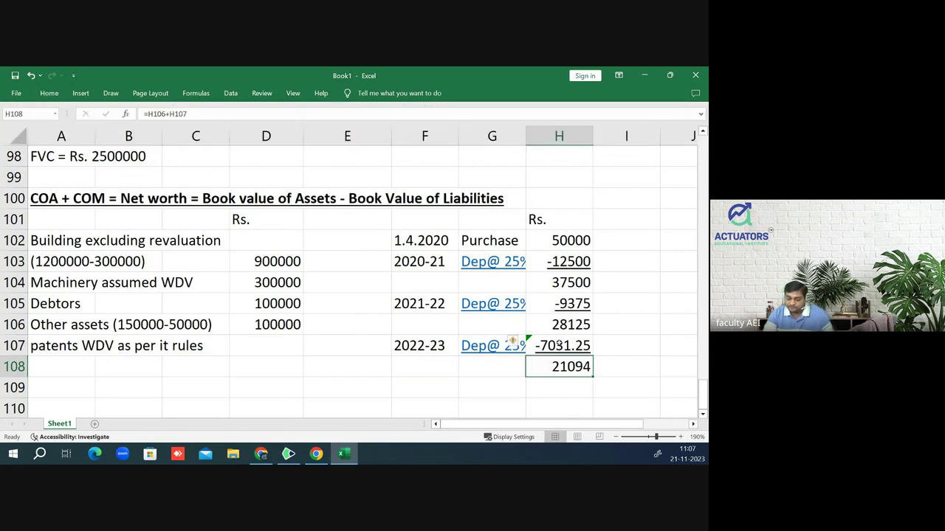
click(49, 93)
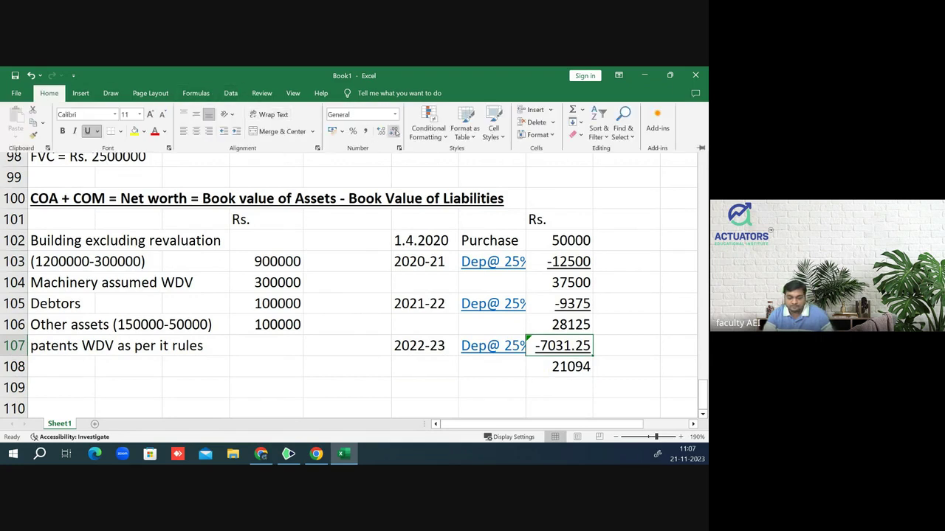
click(393, 130)
click(393, 131)
- Label the closing row 'WDV' dated 1.4.23
click(503, 375)
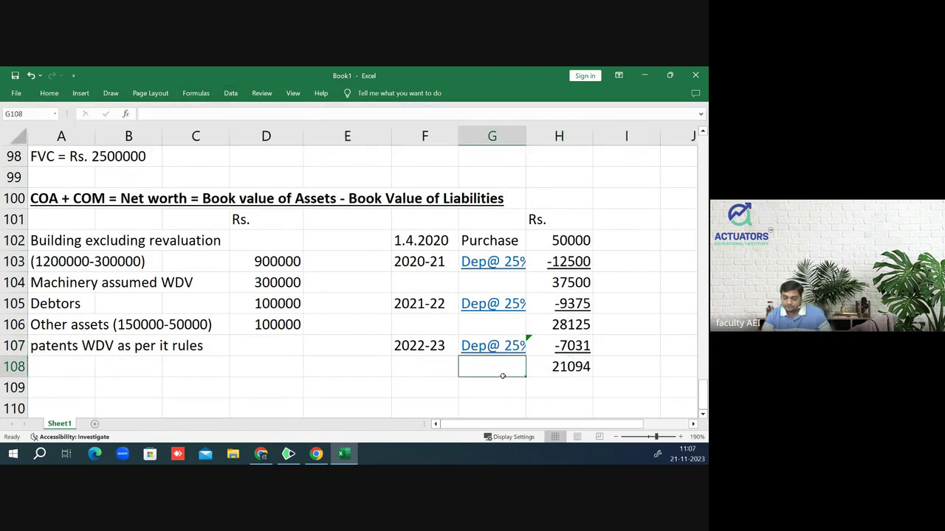
text(W)
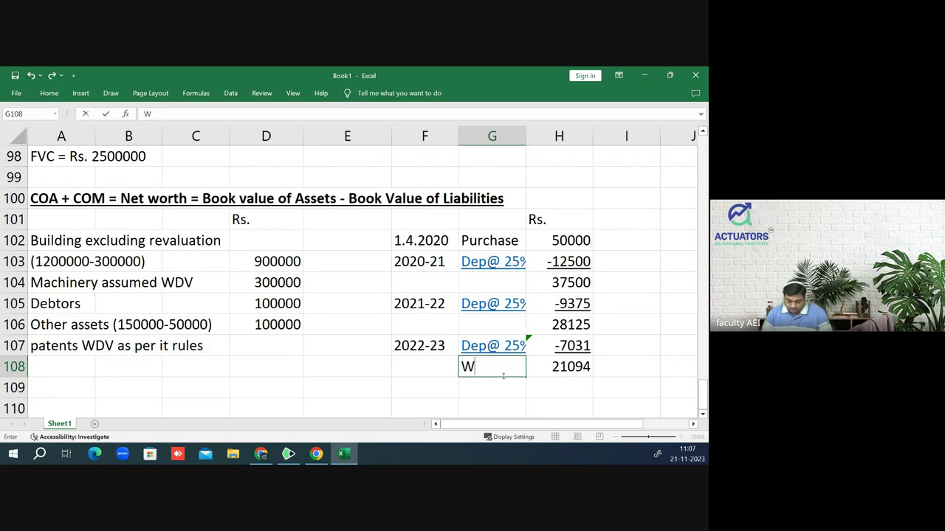
text(DV)
key(Left)
key(Left)
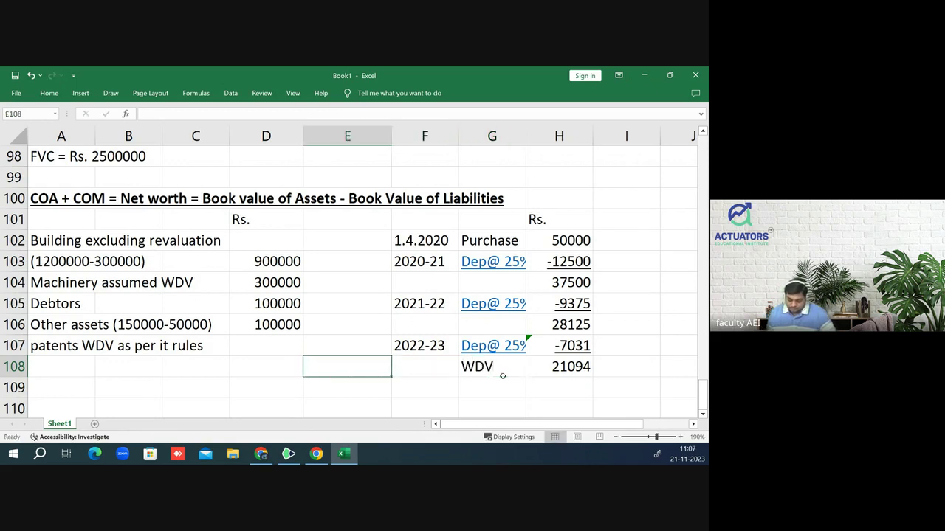
key(Right)
text(1.4.2)
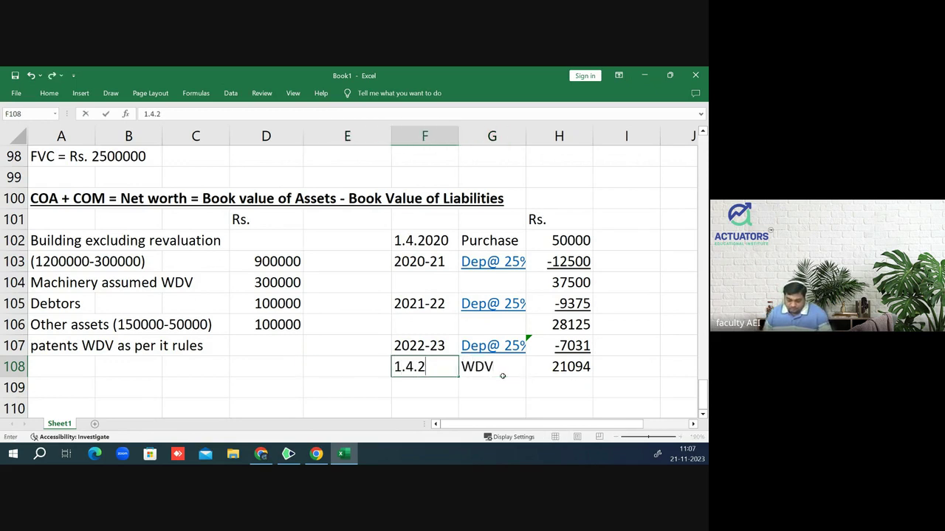
text(3)
key(Return)
- Enter the patents value 21094 in D107 and underline it
key(Up)
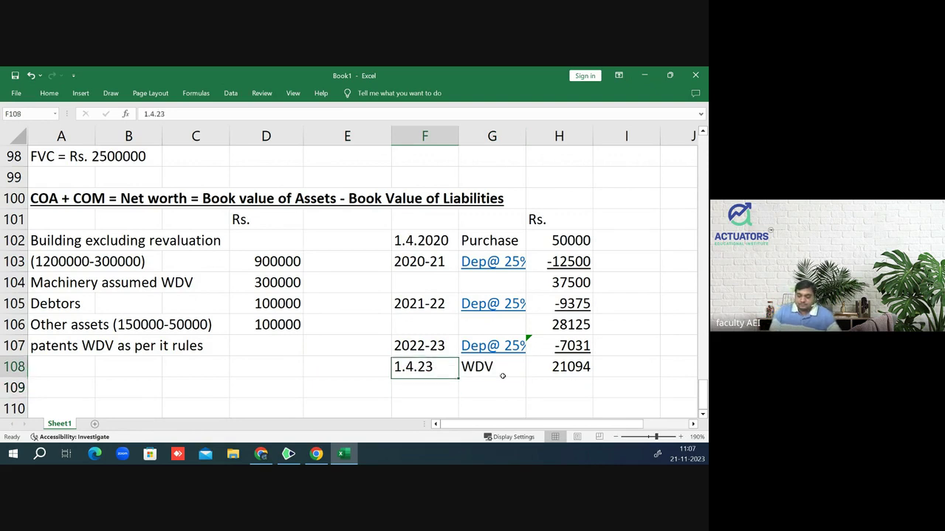
key(Up)
key(Left)
key(Left)
text(2)
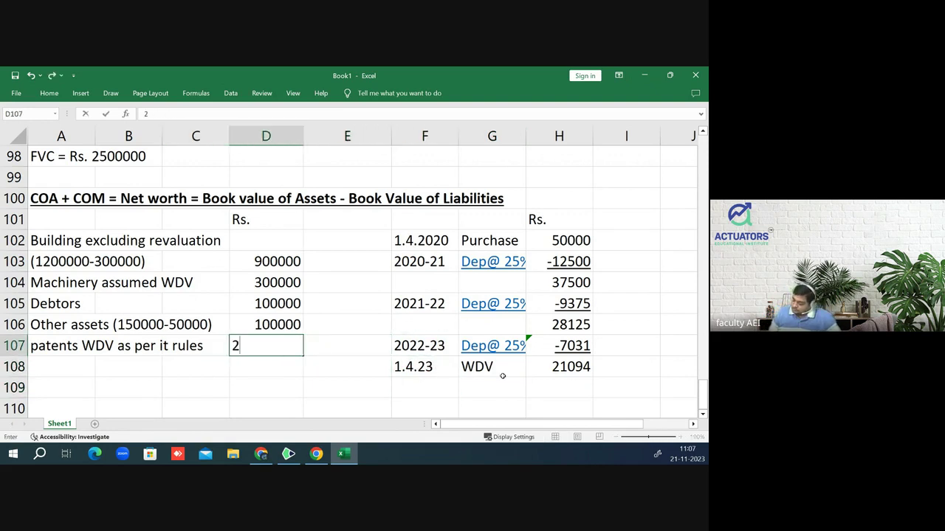
text(1094)
key(Return)
key(Up)
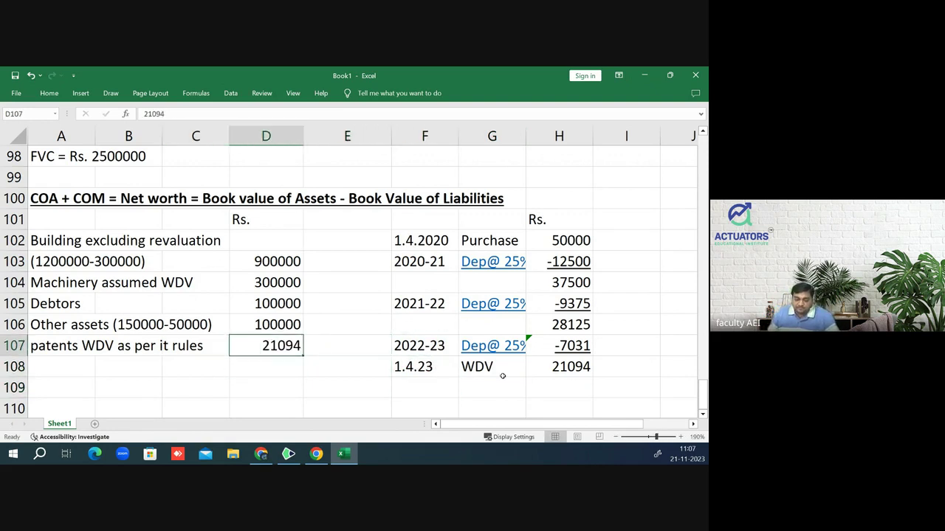
key(ctrl+u)
key(Down)
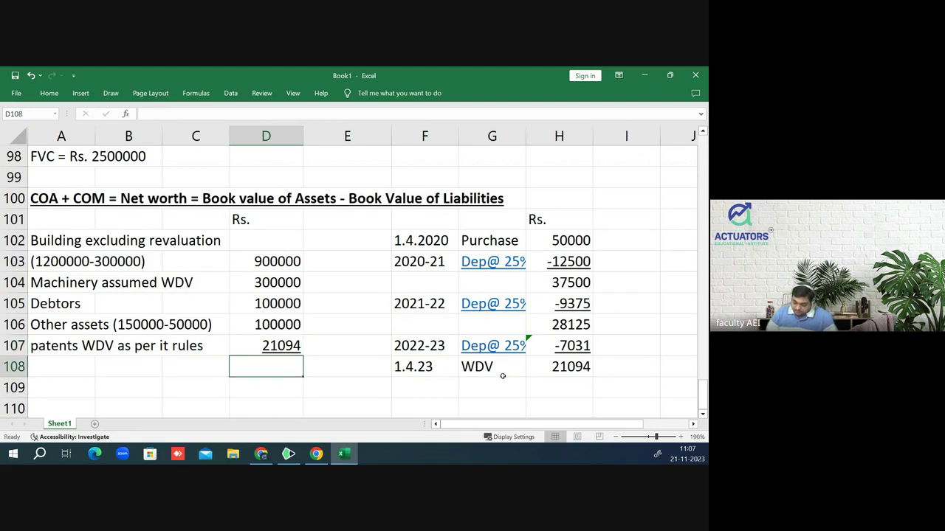
- Total the assets in D108 with =SUM(D103:D107), giving 1421094
text(=sum9)
key(BackSpace)
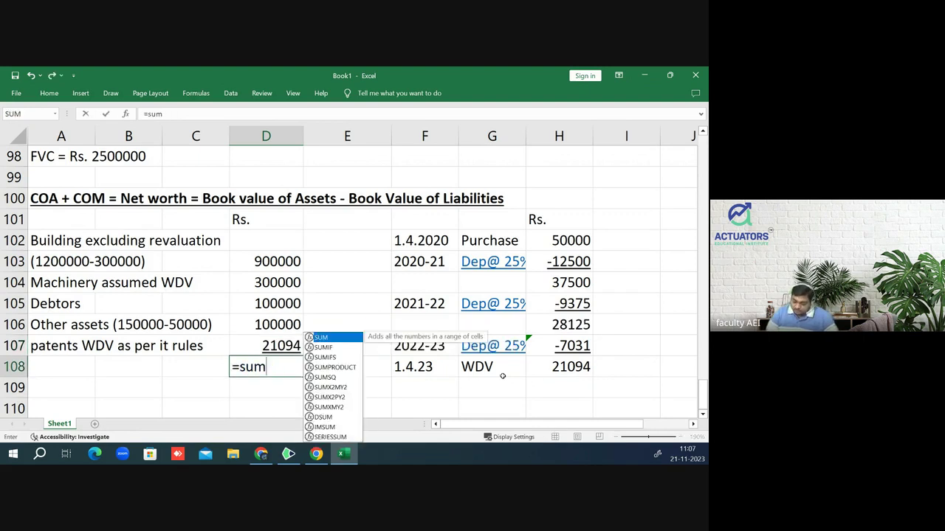
text(()
key(Up)
key(Up)
key(Up)
key(Up)
key(Up)
key(shift+Down)
key(shift+Down)
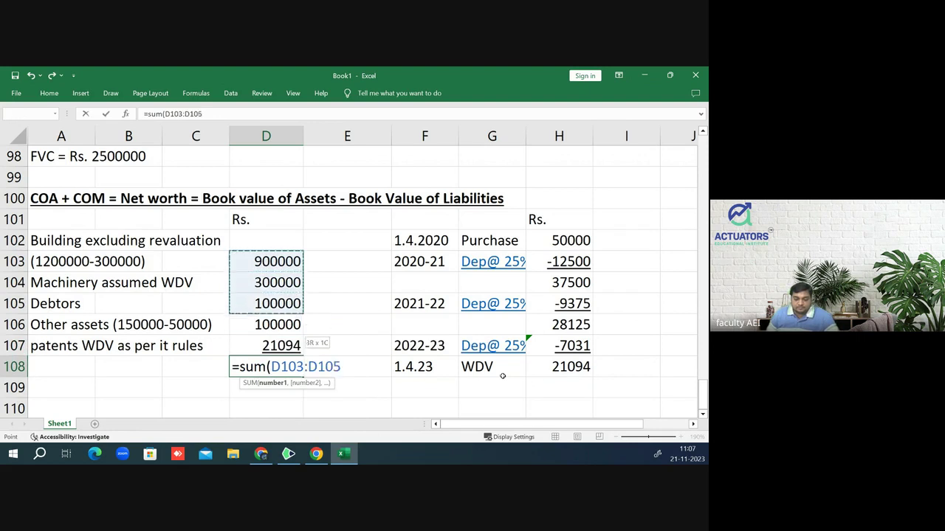
key(shift+Down)
key(shift+Down)
text())
key(Return)
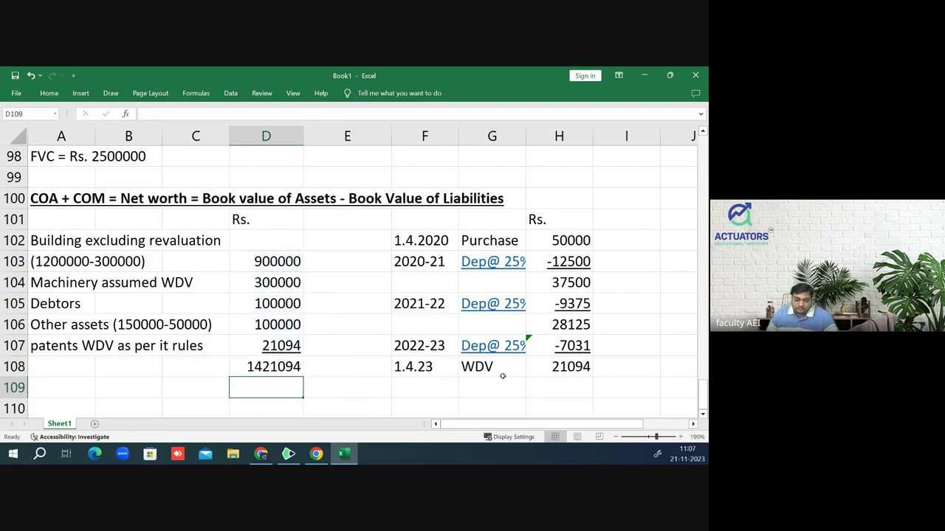
- Add a 'Less: Creditors (150000*25%)' row with amount -37500
key(Left)
key(Left)
key(Left)
text(Less)
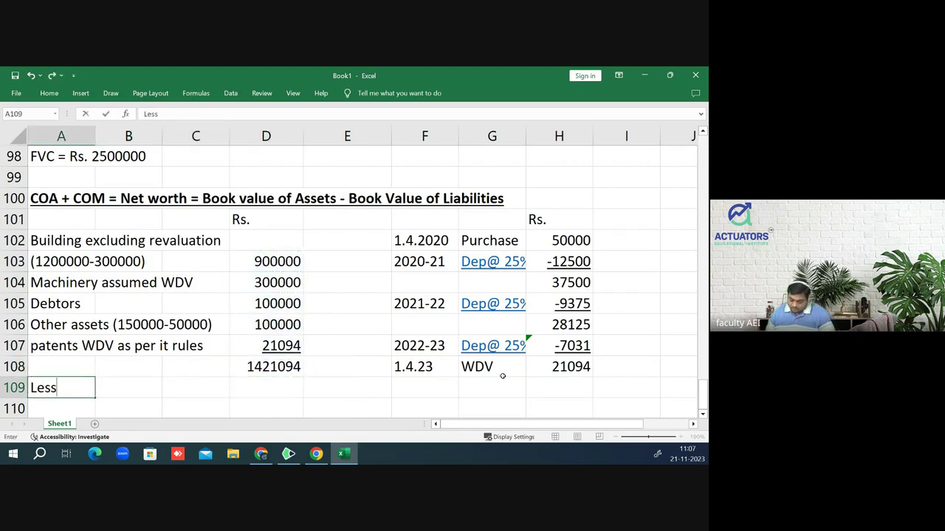
text(: Cre)
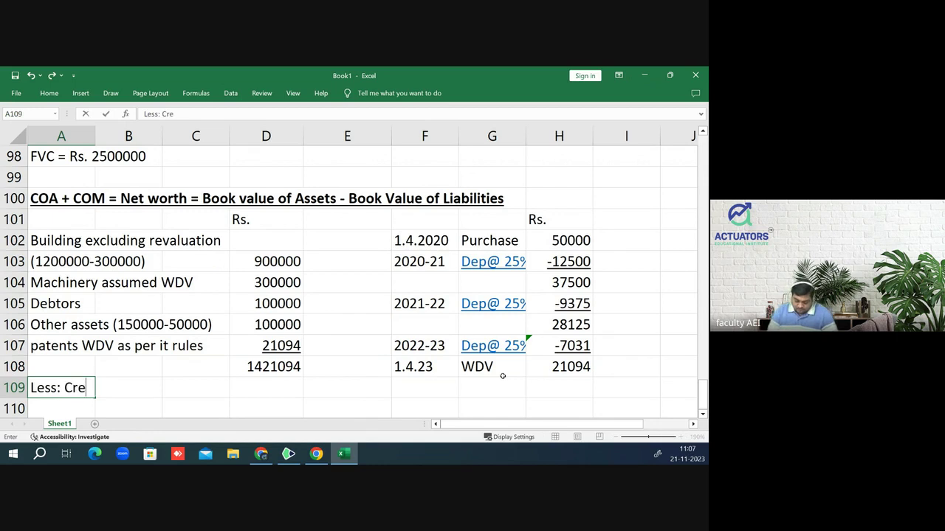
text(ditors ()
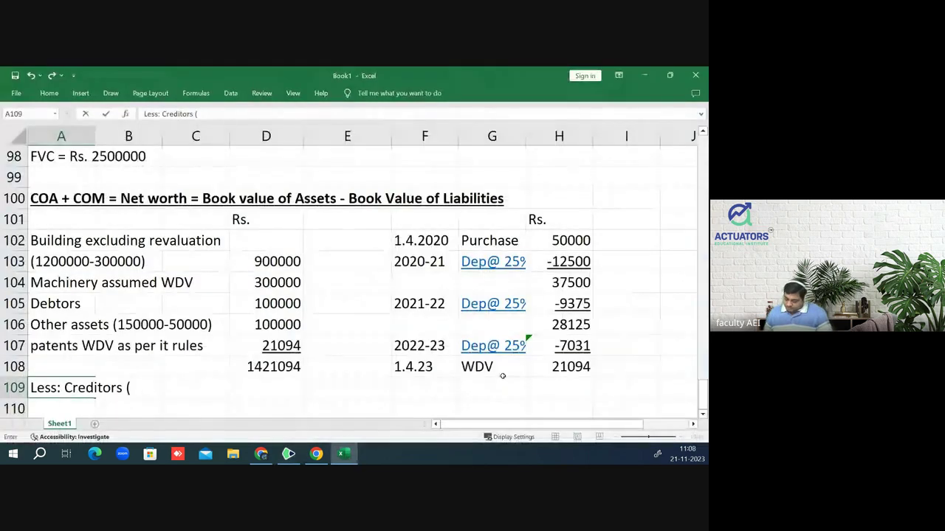
text(150000*)
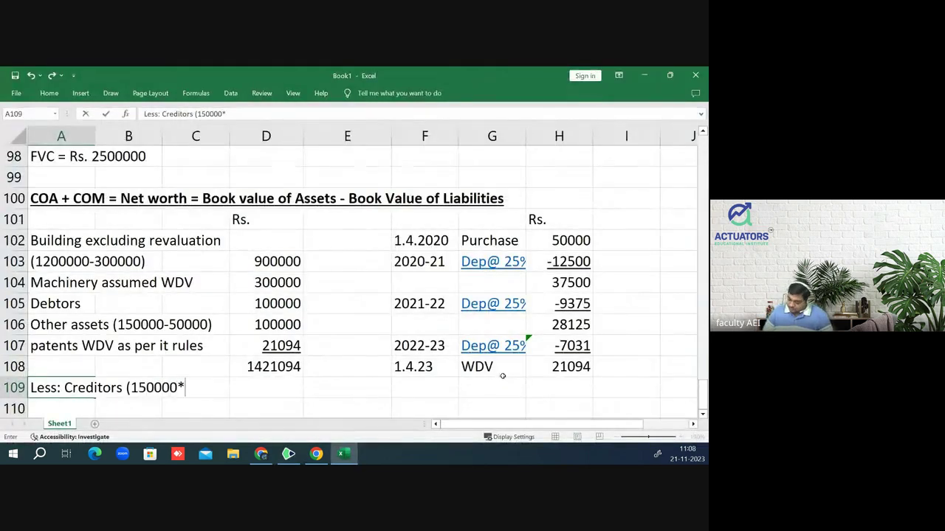
text(25%)
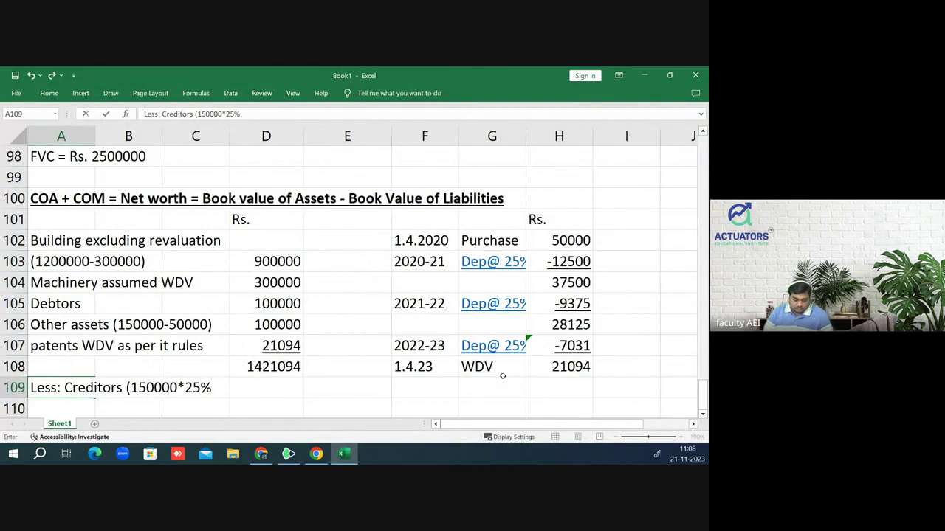
key(Return)
key(Up)
key(Right)
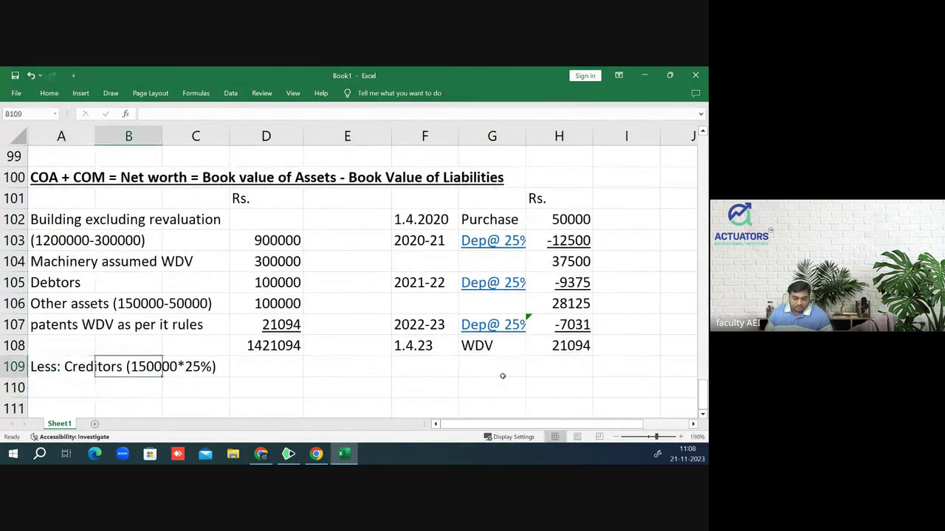
key(Right)
key(Right)
text(-37)
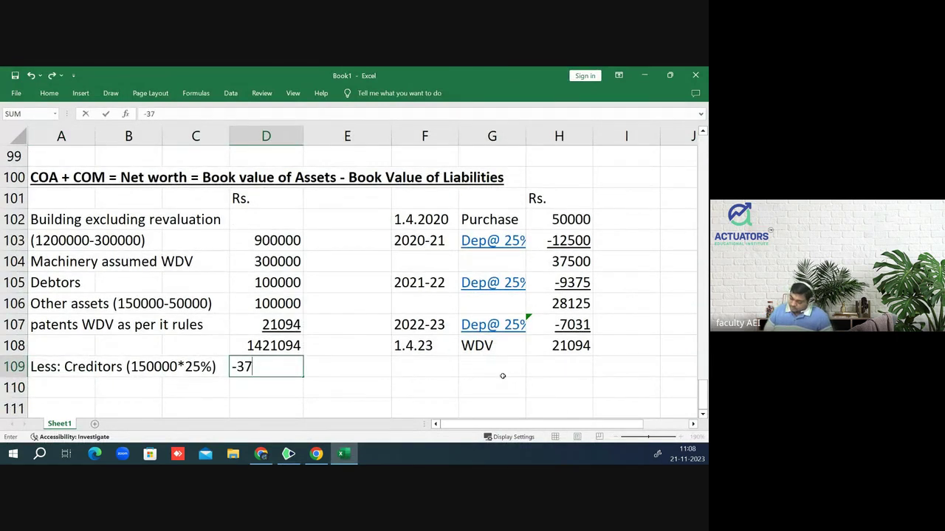
text(500)
key(Return)
- Add a 'Loan (200000*70%)' row with amount -140000, checking the question's balance sheet
key(Left)
key(Left)
key(Left)
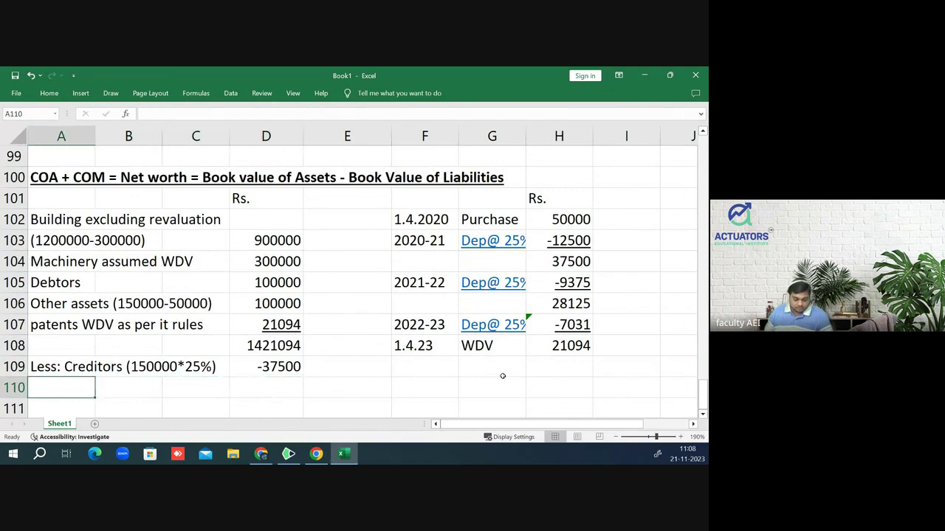
text(Loan ()
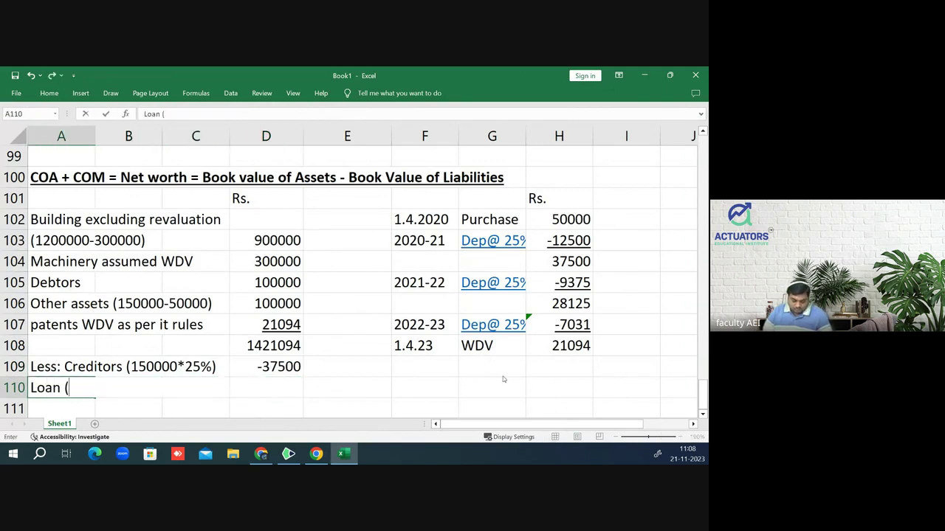
key(alt+Tab)
key(alt+Tab)
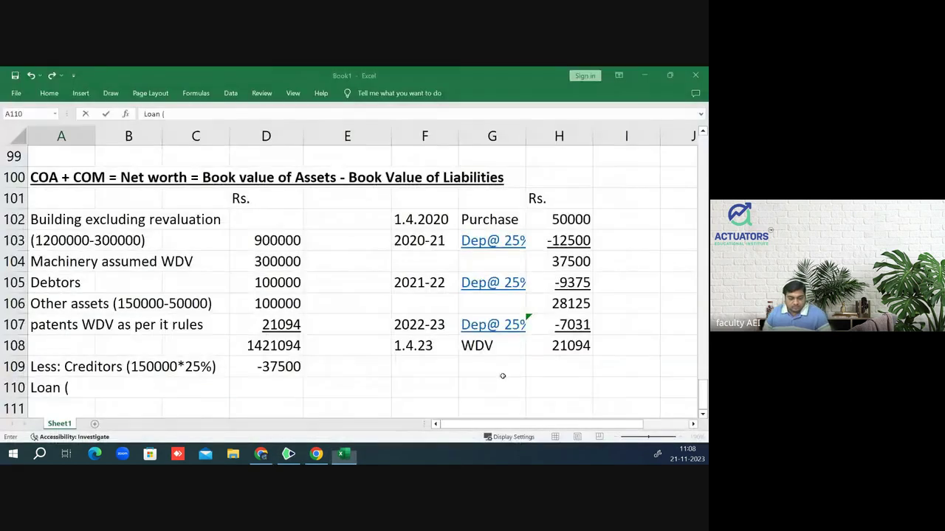
text((200000)
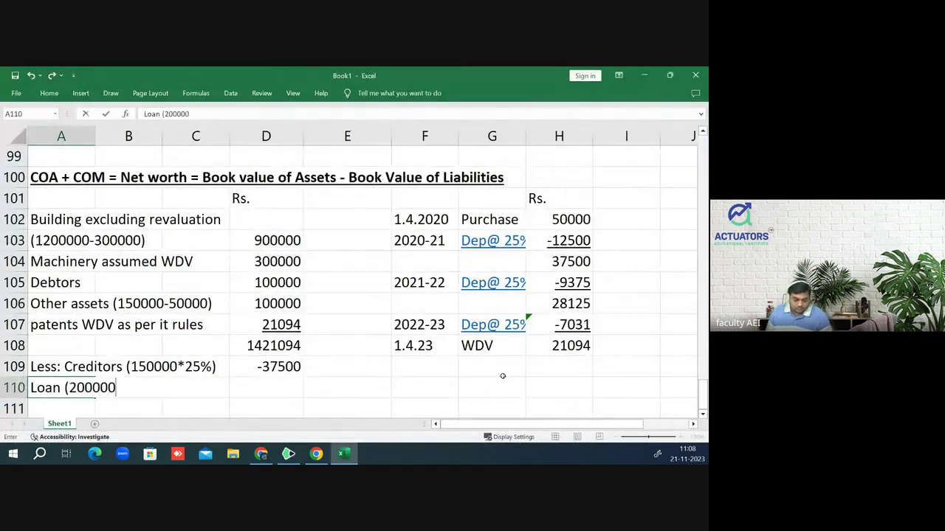
text(*70)
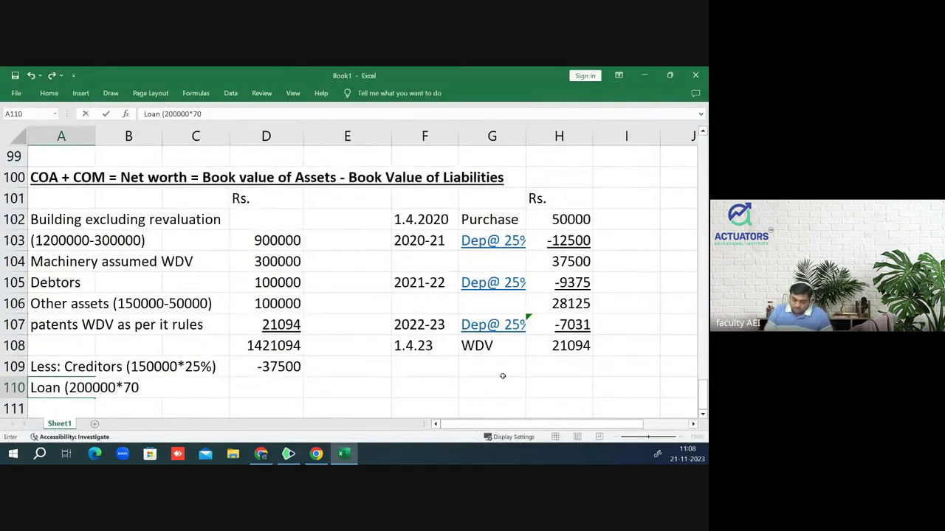
text(%))
key(Return)
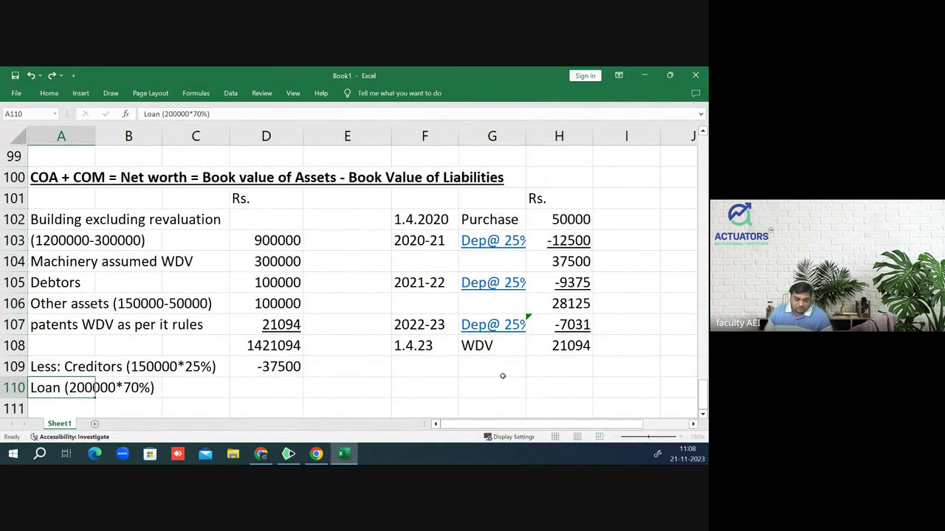
key(Up)
key(Right)
key(Right)
key(Right)
text(-1)
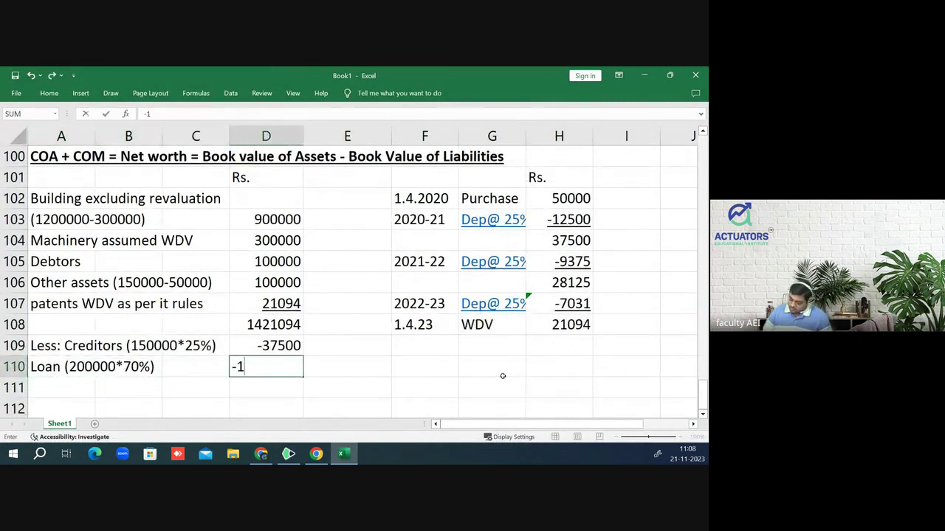
text(40000)
key(Return)
- Compute the net worth 1243594 in D111 with =D108+D109+D110
key(Up)
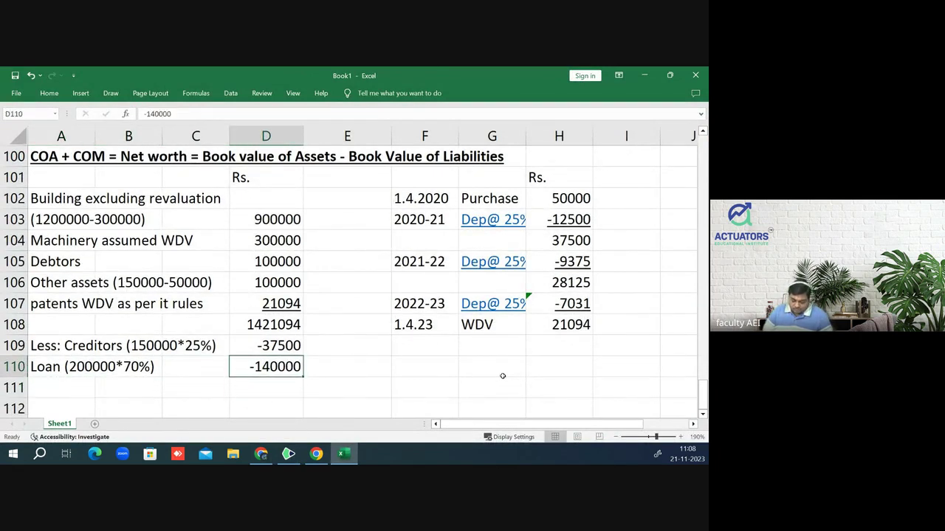
key(Down)
text(=)
key(Up)
key(Up)
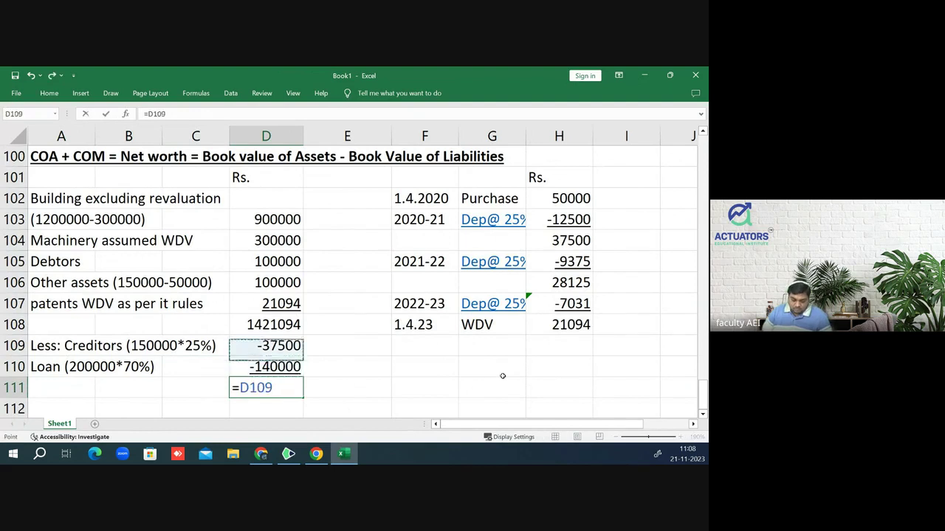
key(Up)
text(+)
key(Up)
key(Up)
text(+)
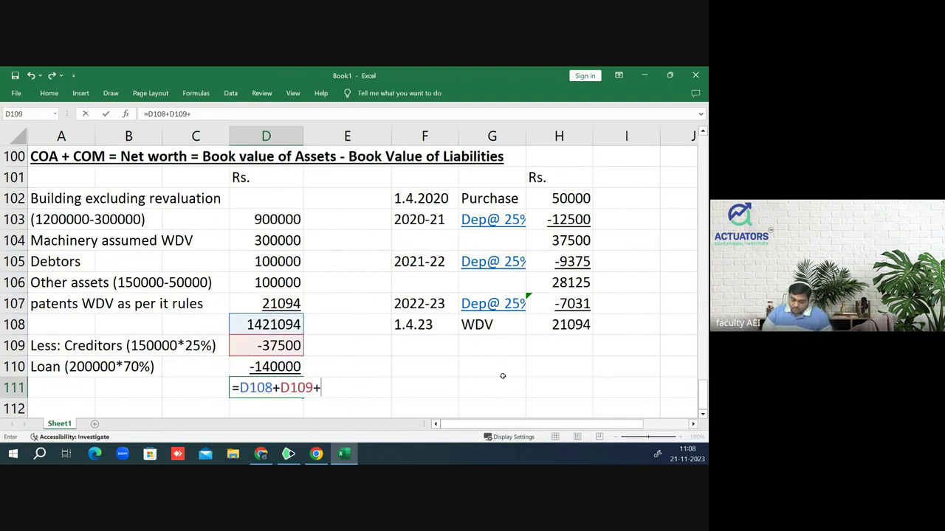
key(Up)
key(Return)
key(Up)
key(Left)
key(Left)
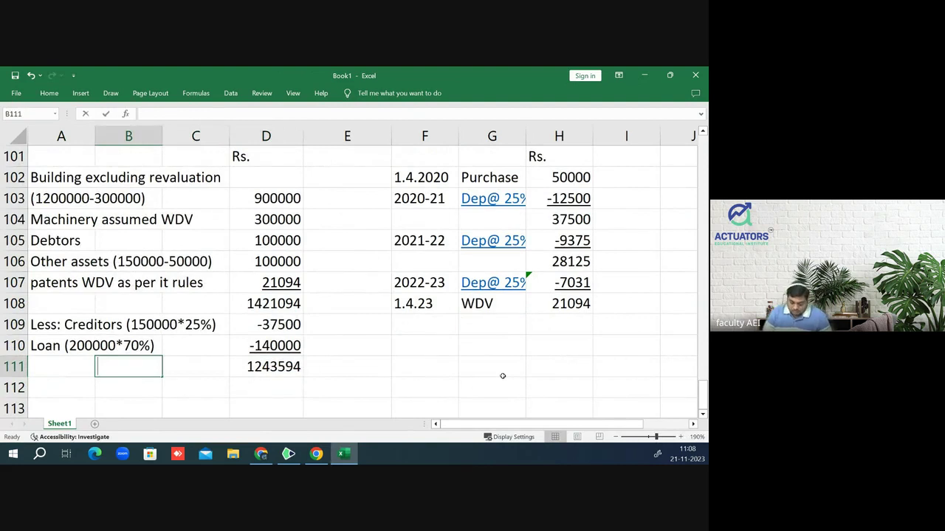
- Label B111 'Net worth' and make it and the 1243594 total bold and underlined
text(Net)
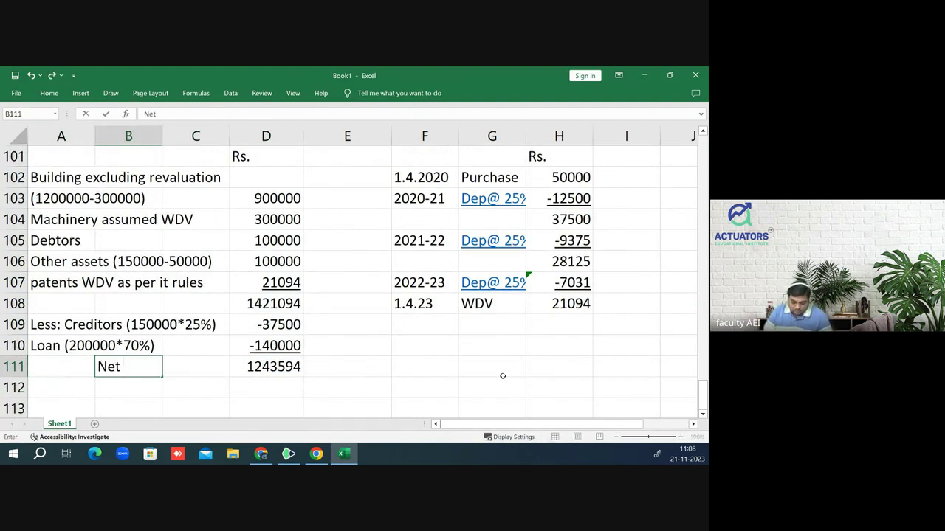
text( worth)
key(Return)
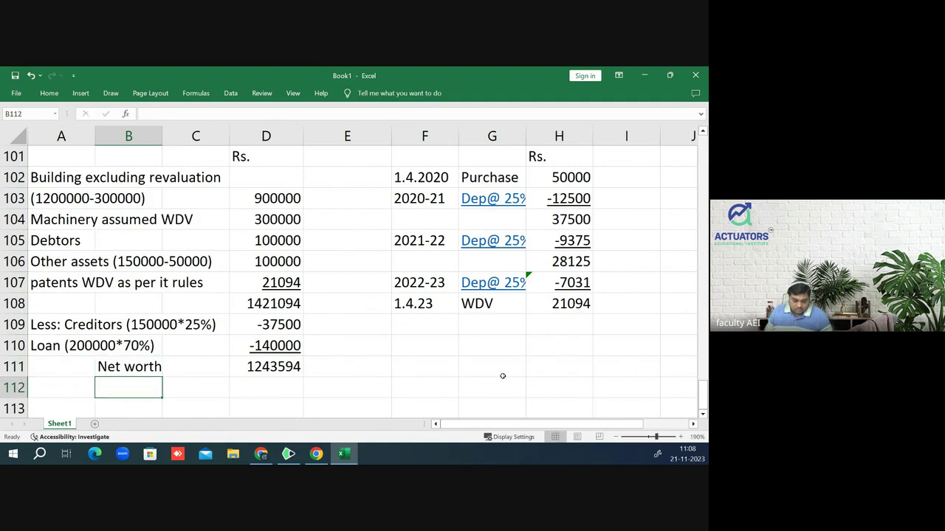
key(Up)
key(shift+Right)
key(shift+Right)
key(ctrl+b)
key(ctrl+u)
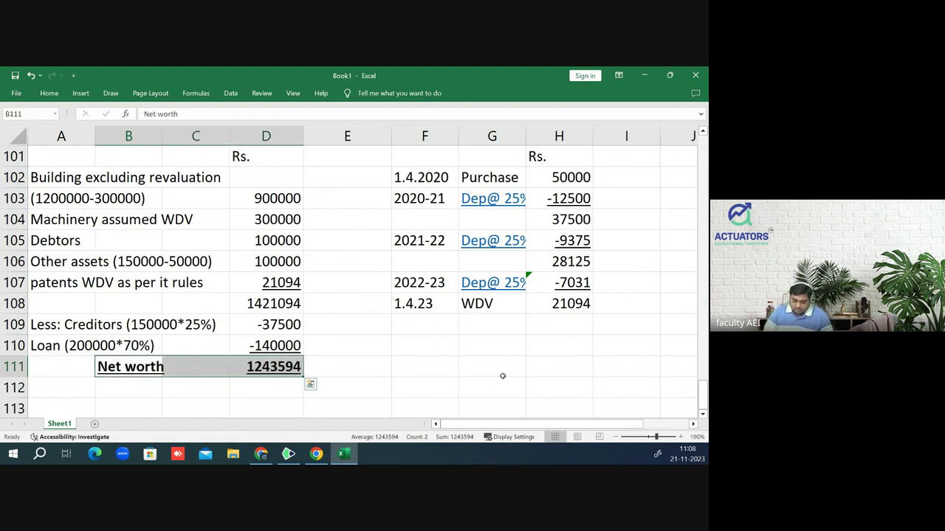
- Fill the Net worth row and its 1243594 total with yellow
click(48, 93)
click(134, 131)
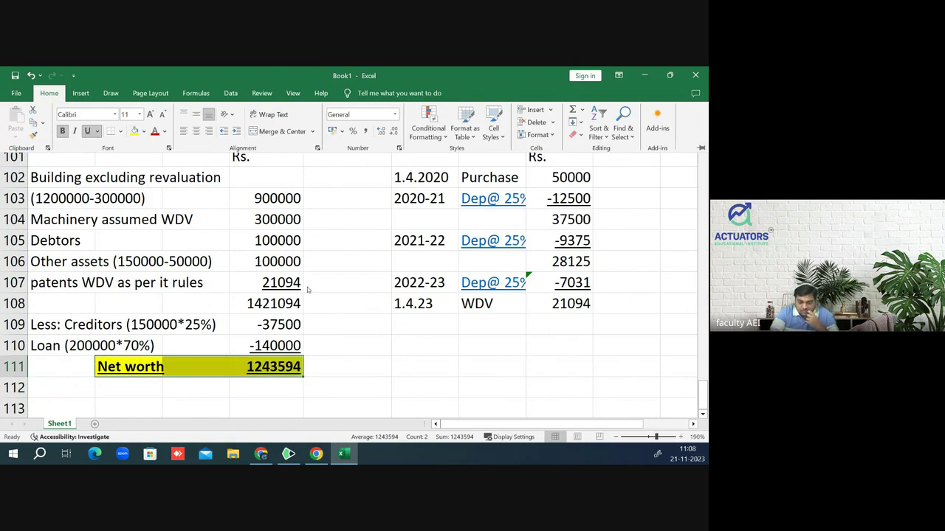
click(326, 333)
scroll(334, 360, up, 1)
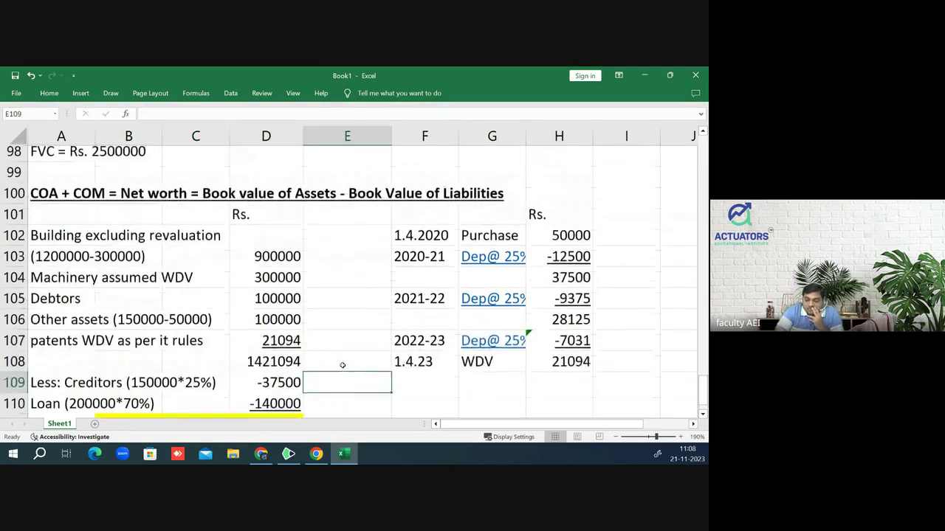
click(341, 322)
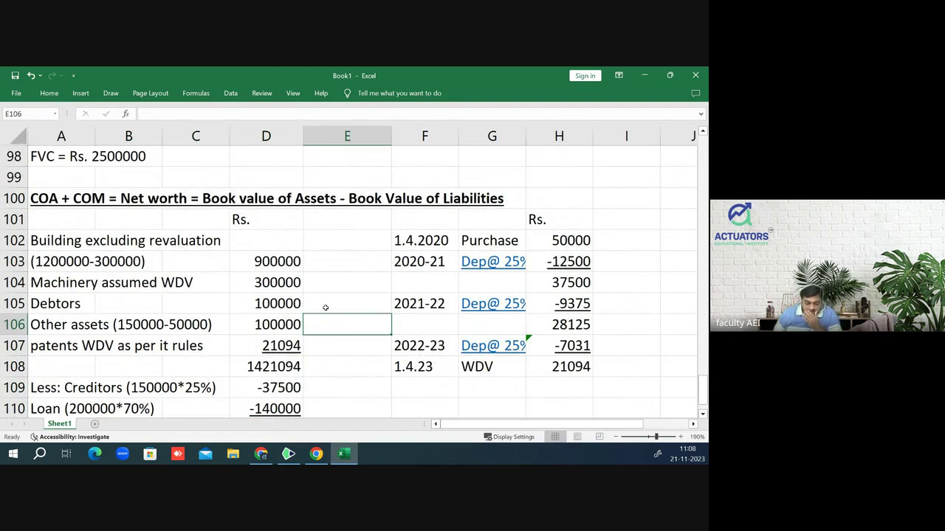
key(Down)
key(Down)
key(Down)
key(Down)
key(Down)
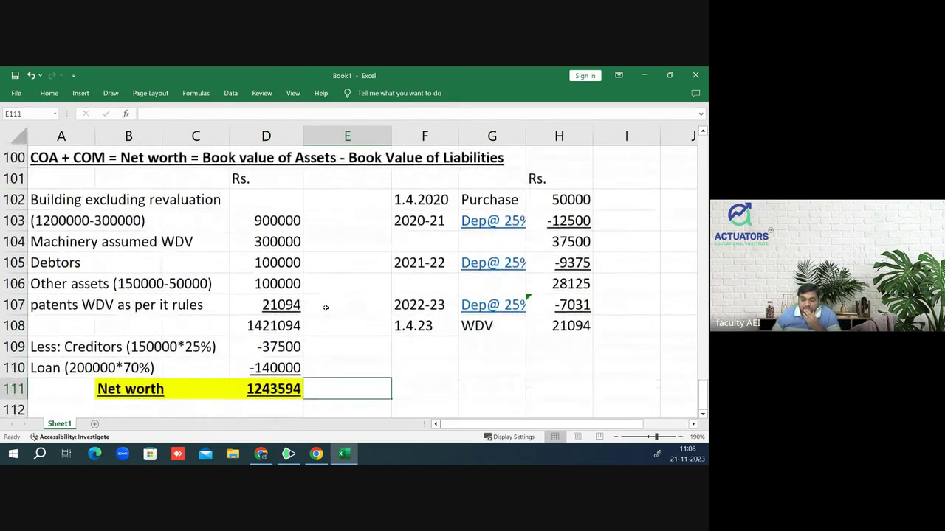
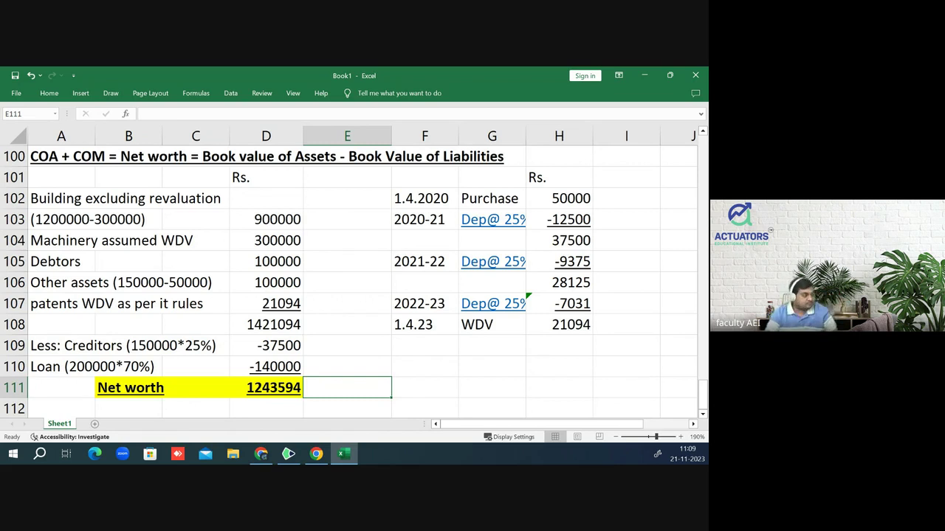
- Add a bold, underlined 'Computation of LTCG' heading below the net worth
key(alt+Tab)
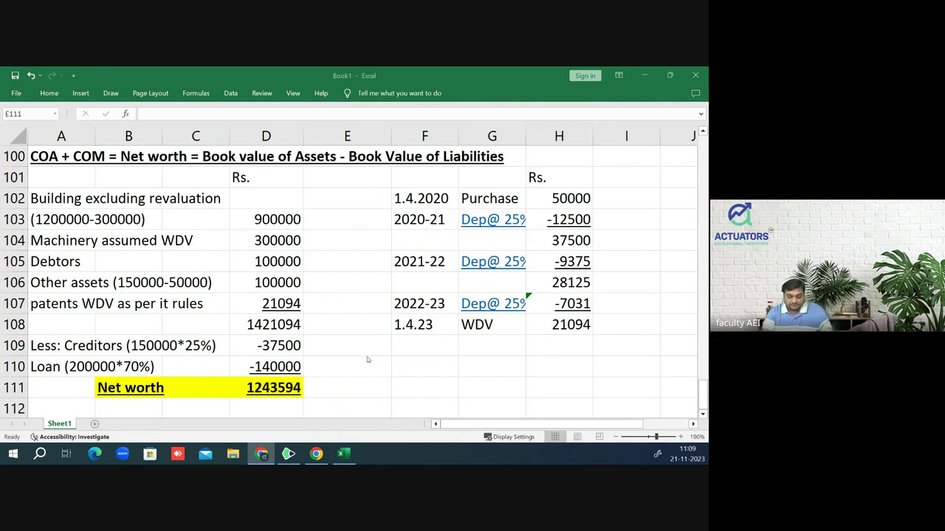
key(alt+Tab)
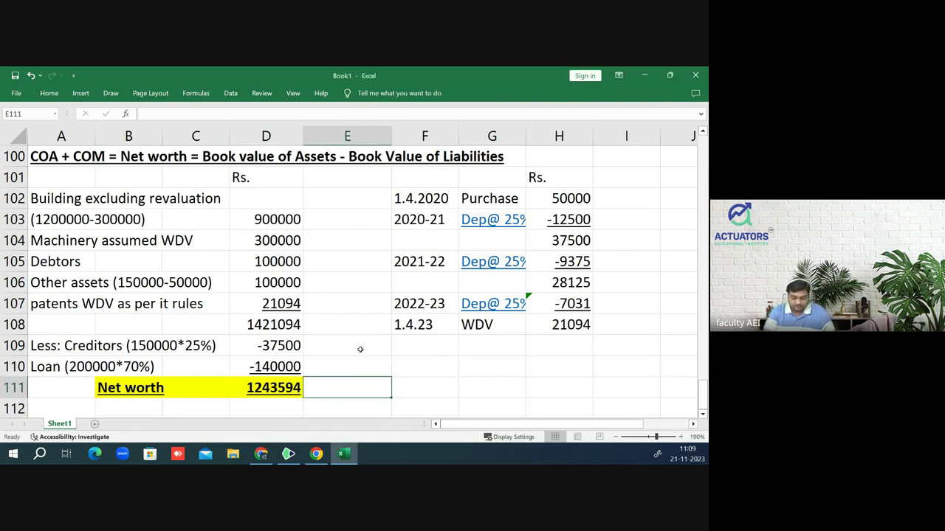
key(Down)
key(Down)
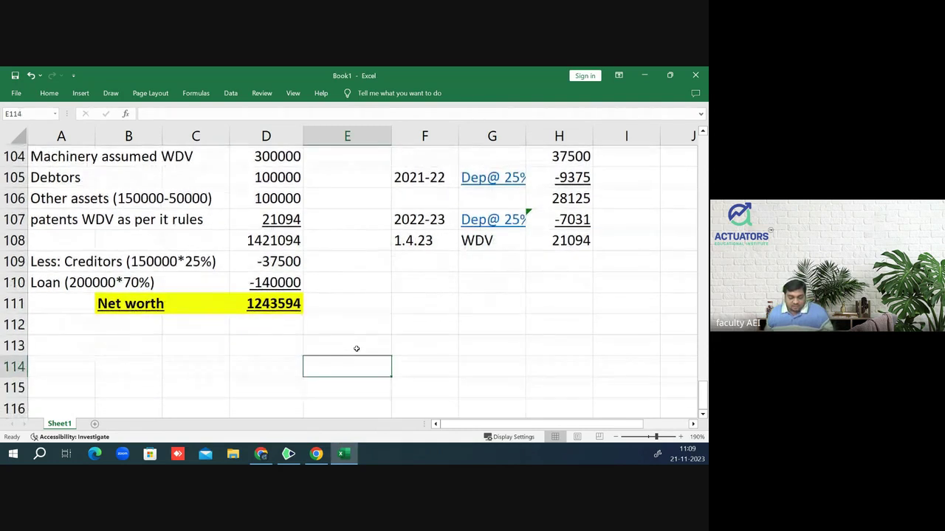
key(Left)
key(Left)
key(Left)
key(Left)
text(Co)
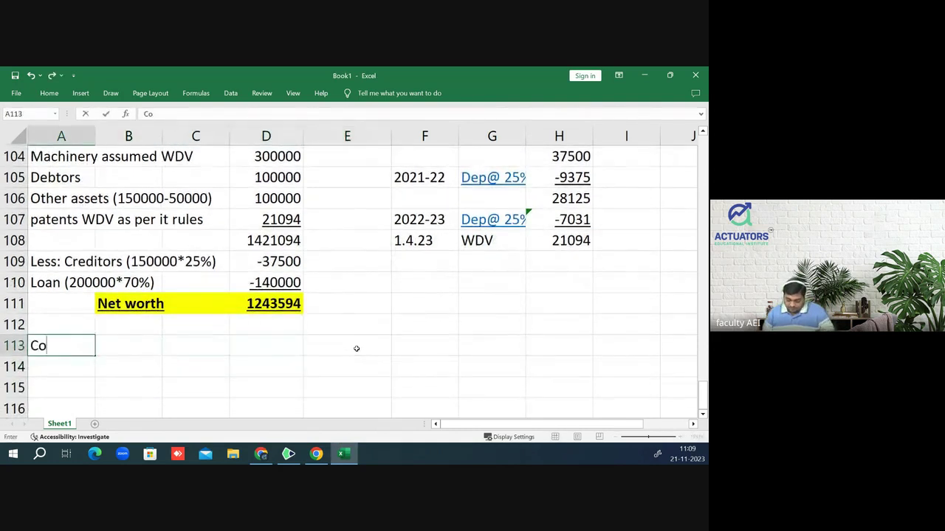
text(mputatio)
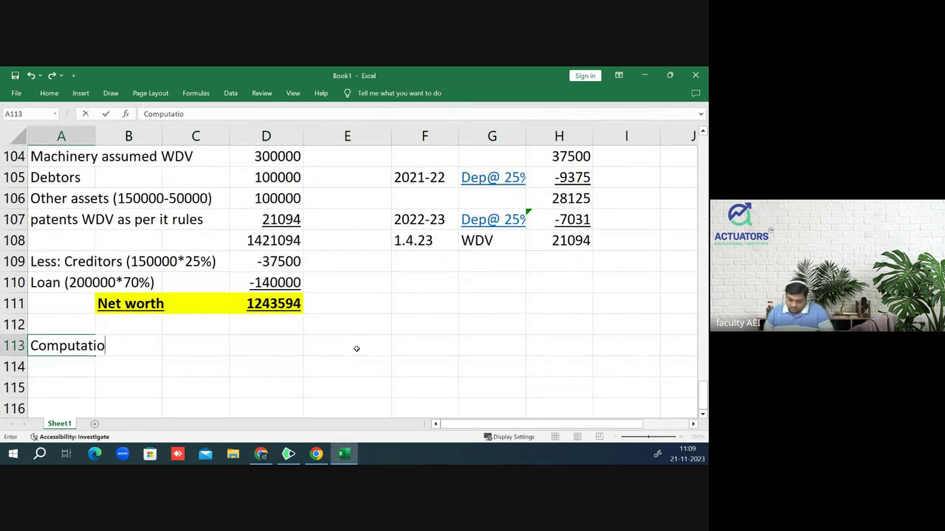
text(n of )
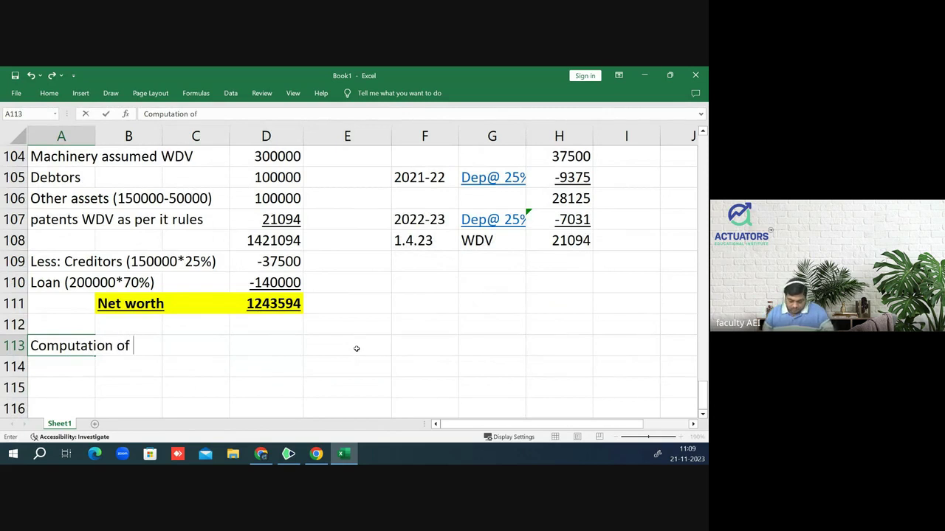
text(LTC)
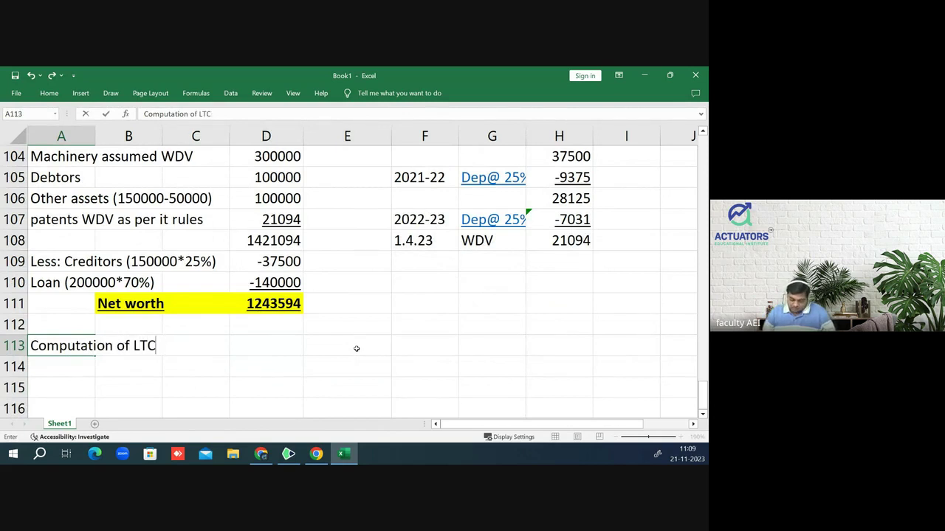
text(HG)
key(Return)
key(Up)
key(ctrl+b)
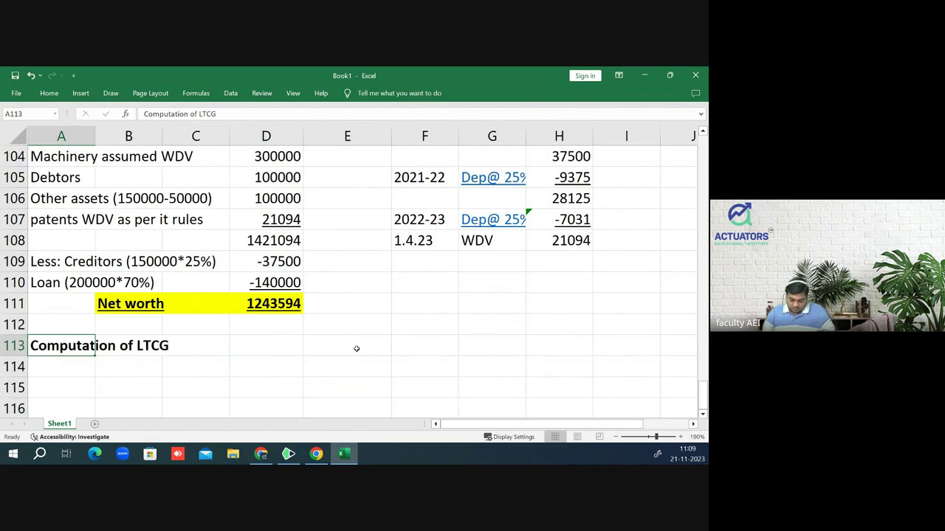
key(ctrl+u)
- Enter FVC in A114 with 2500000 in C114
key(Down)
key(Down)
key(Up)
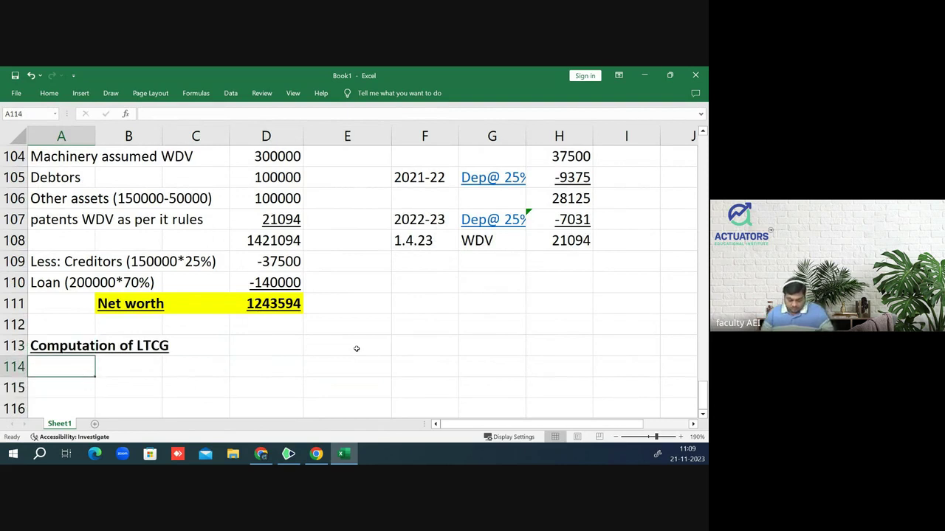
text(FVC)
key(Right)
key(Right)
key(Right)
key(Left)
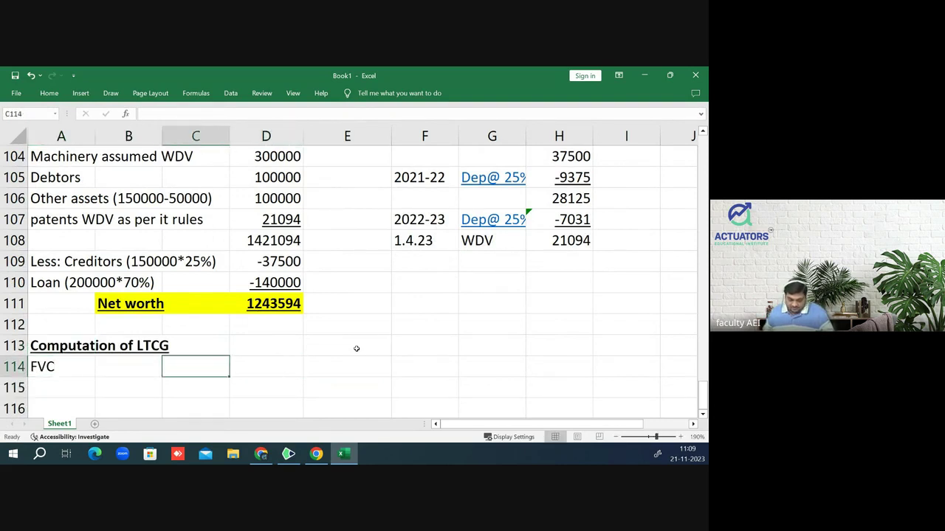
text(2500000)
key(Return)
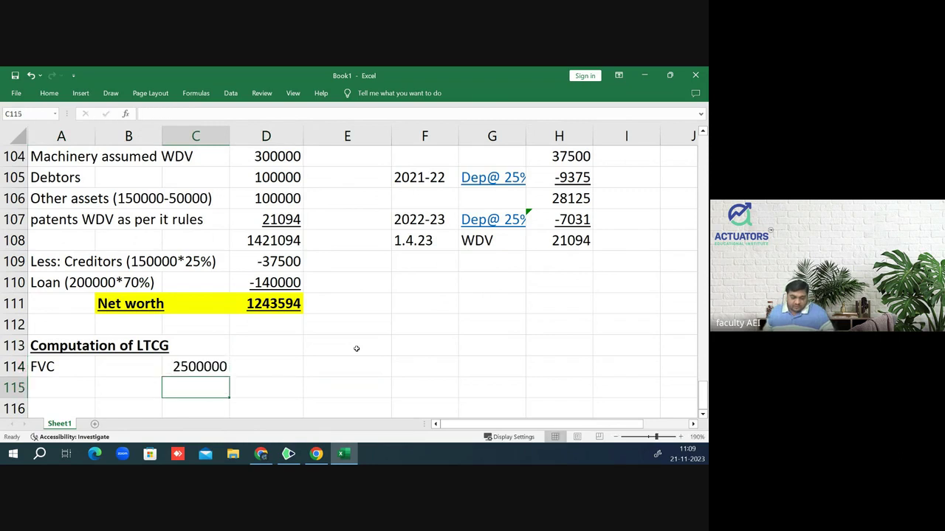
key(Left)
key(Left)
- Begin the 'Less:' deduction label in A115, trimming the extra wording
text(Less: )
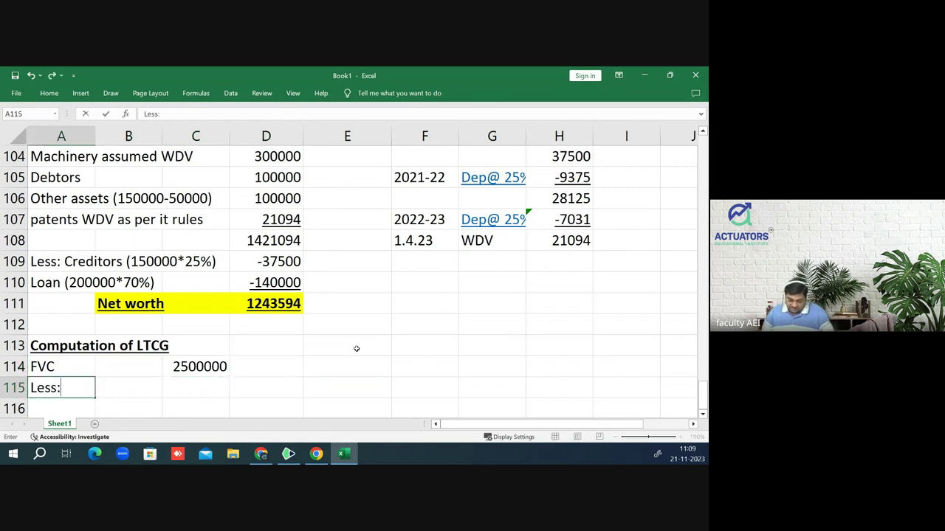
text(Expenses)
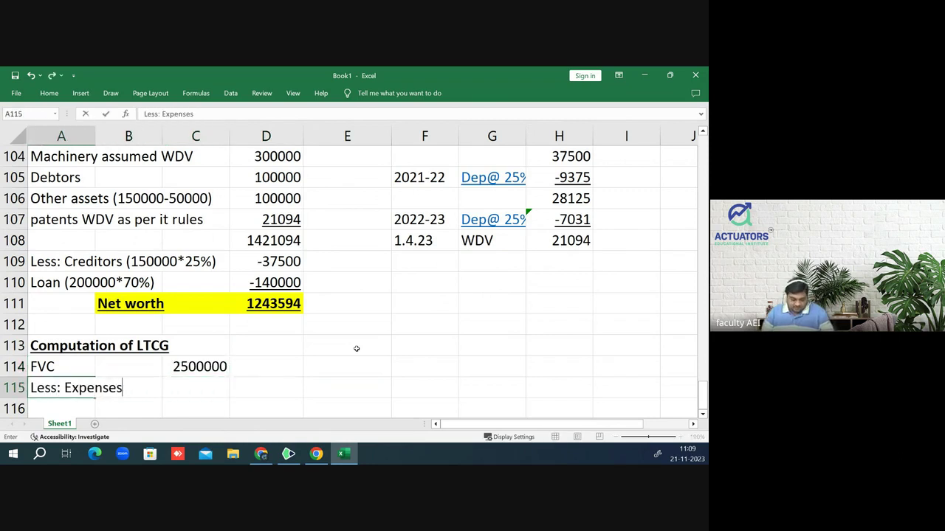
text( for)
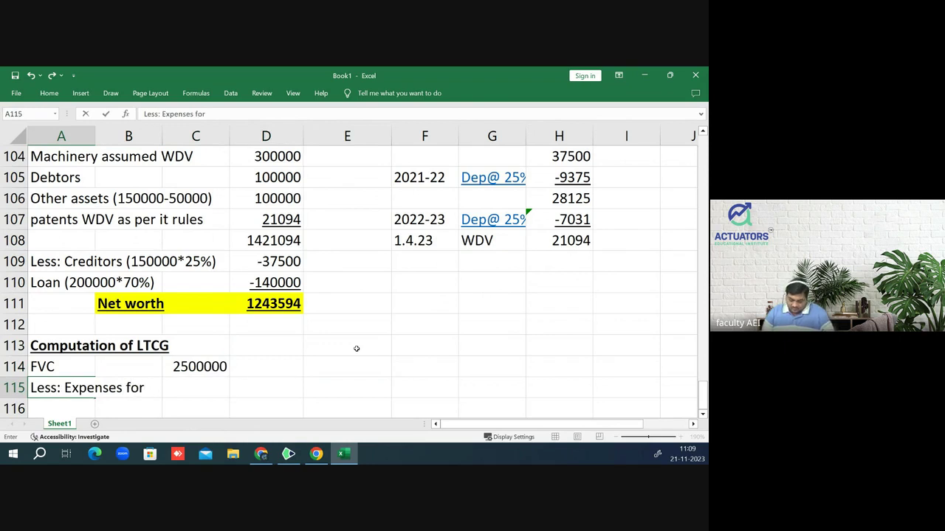
key(BackSpace)
key(BackSpace)
key(BackSpace)
key(BackSpace)
key(BackSpace)
key(BackSpace)
text(S)
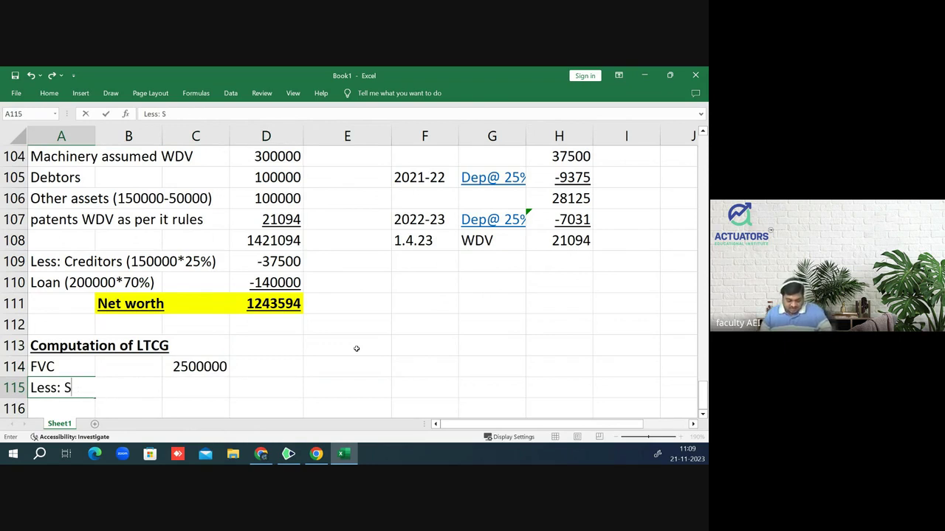
text(elling)
key(BackSpace)
key(BackSpace)
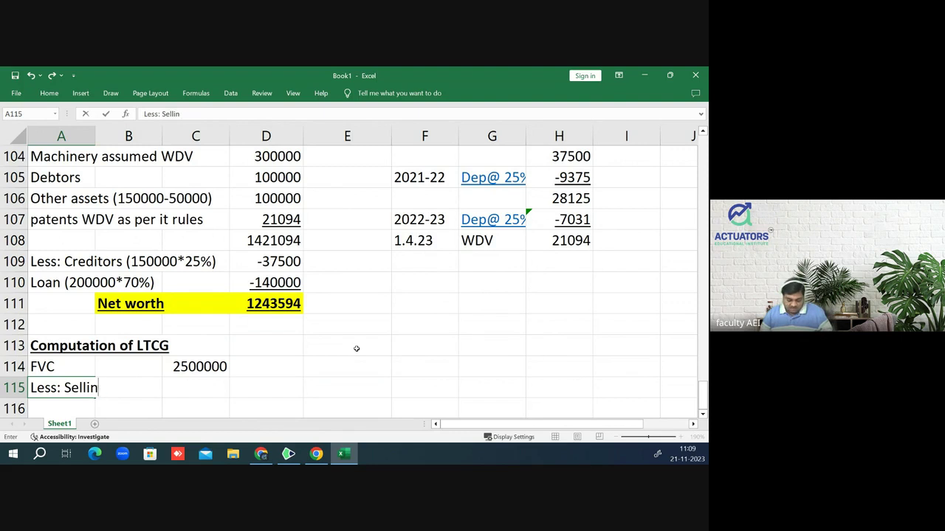
key(BackSpace)
key(BackSpace)
key(BackSpace)
key(BackSpace)
key(BackSpace)
key(BackSpace)
- Complete the Less: Expenses row with -28000 in C115
text(E)
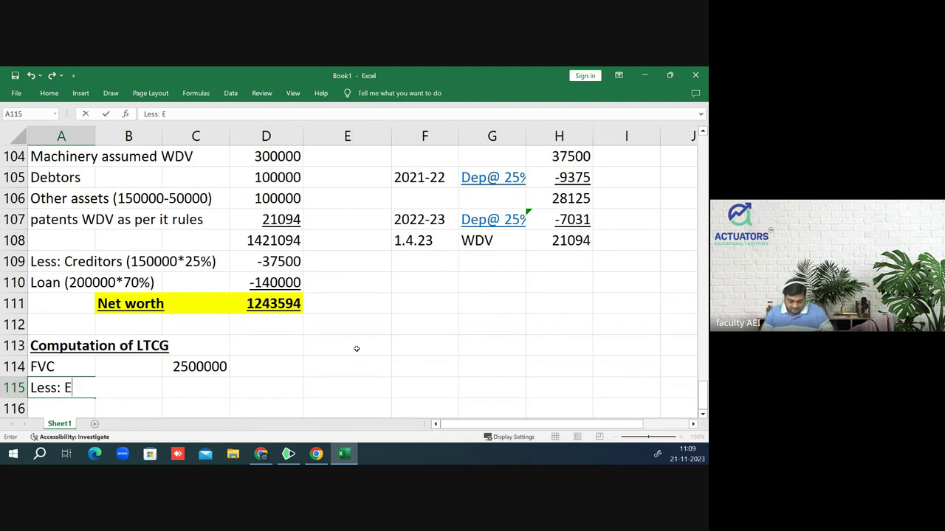
text(xpenses)
key(Return)
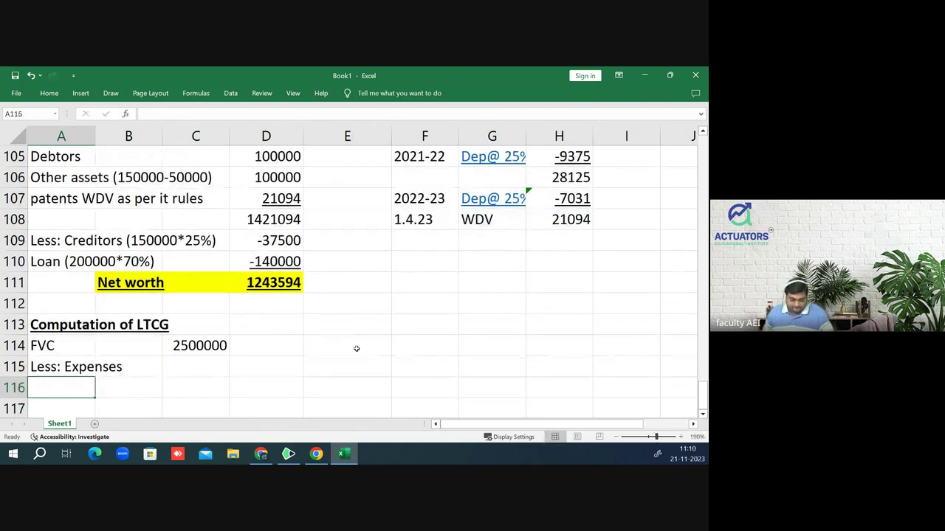
key(Up)
key(Right)
key(Right)
text(-2800)
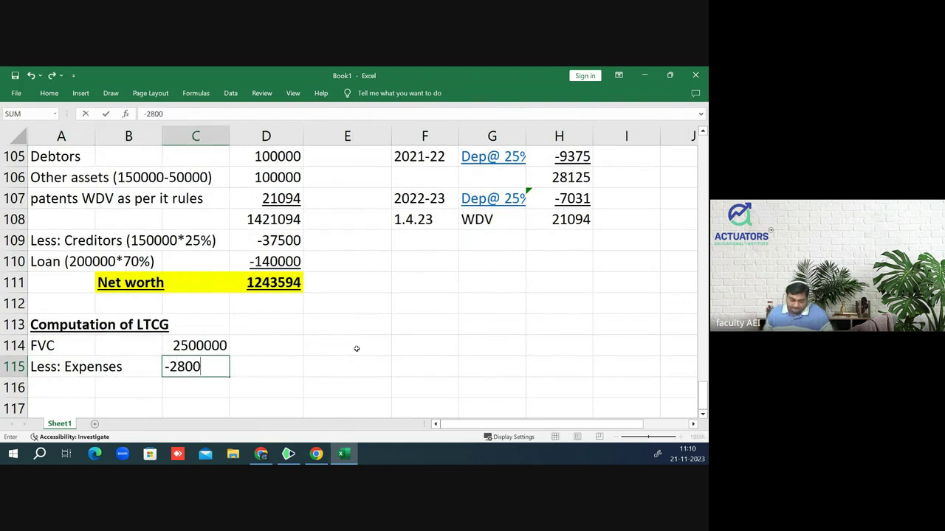
text(0)
key(Return)
- Add a 'Less: COA + COM' row with an underlined -1243594 in C116
key(Left)
key(Left)
text(Le)
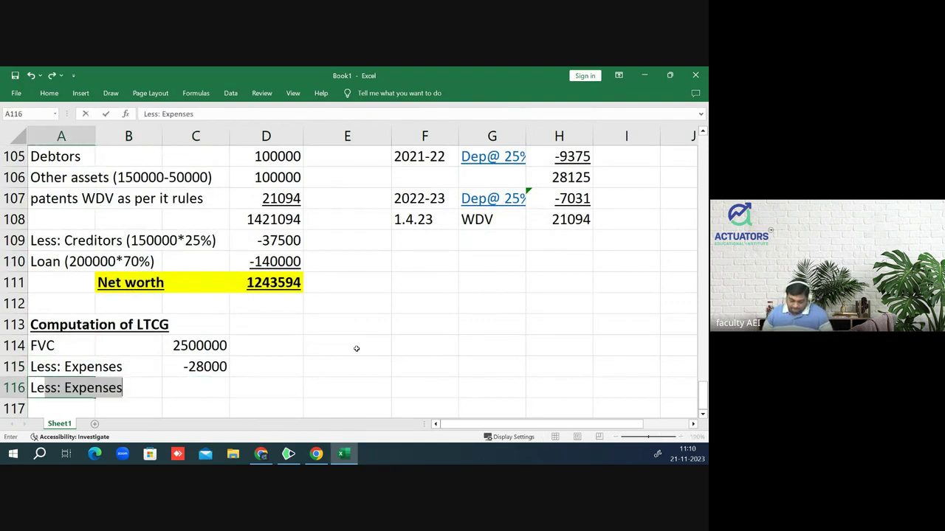
text(ss: COA)
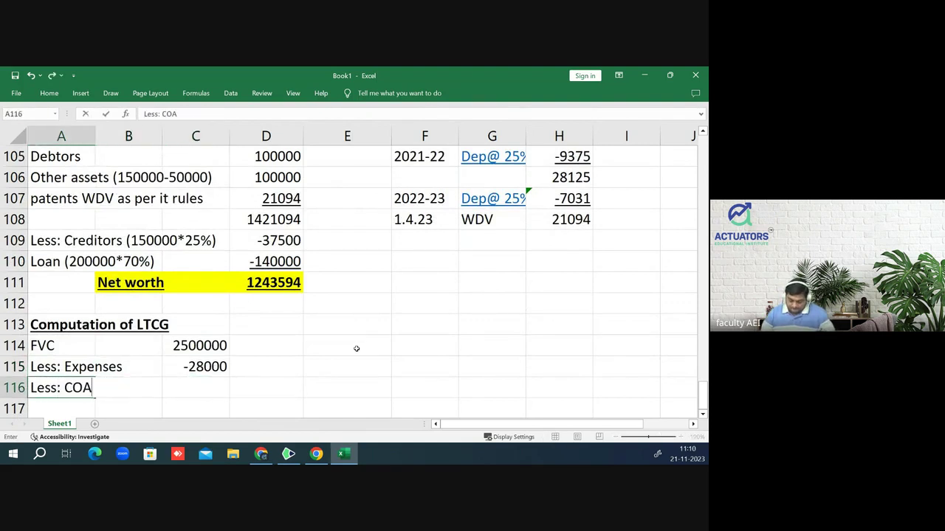
text( + COM)
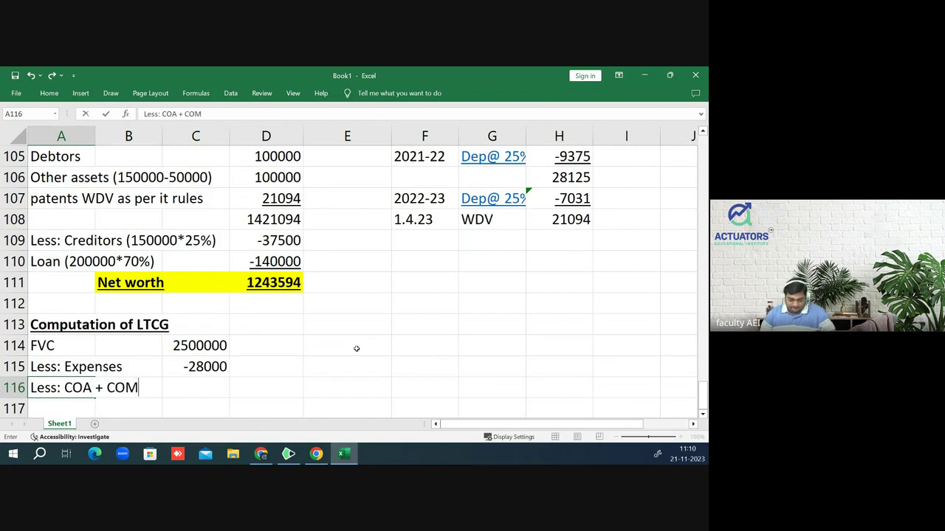
key(Return)
key(Up)
key(Right)
key(Right)
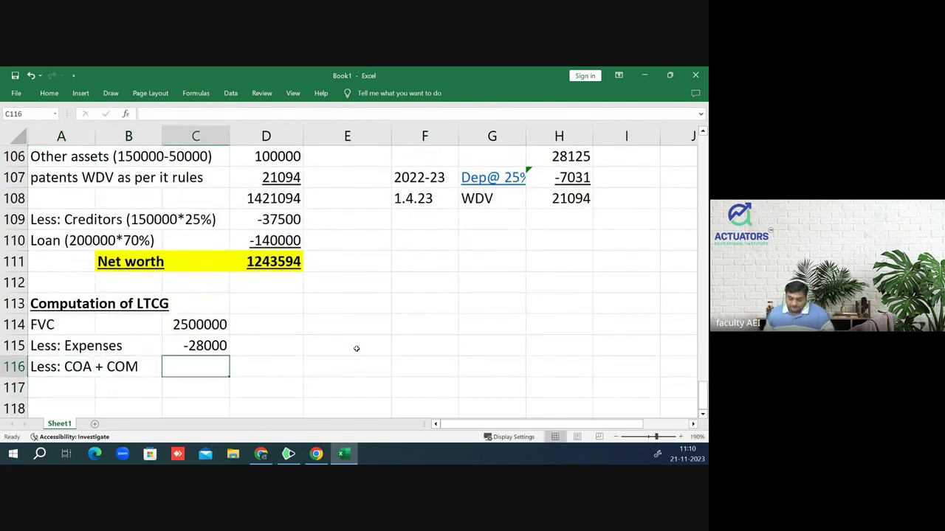
text(-12)
text(4)
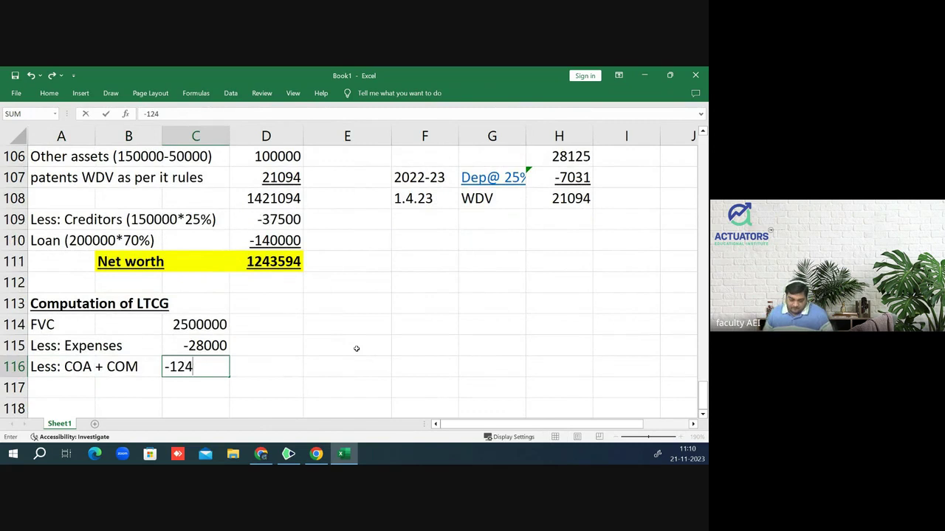
text(3594)
key(Return)
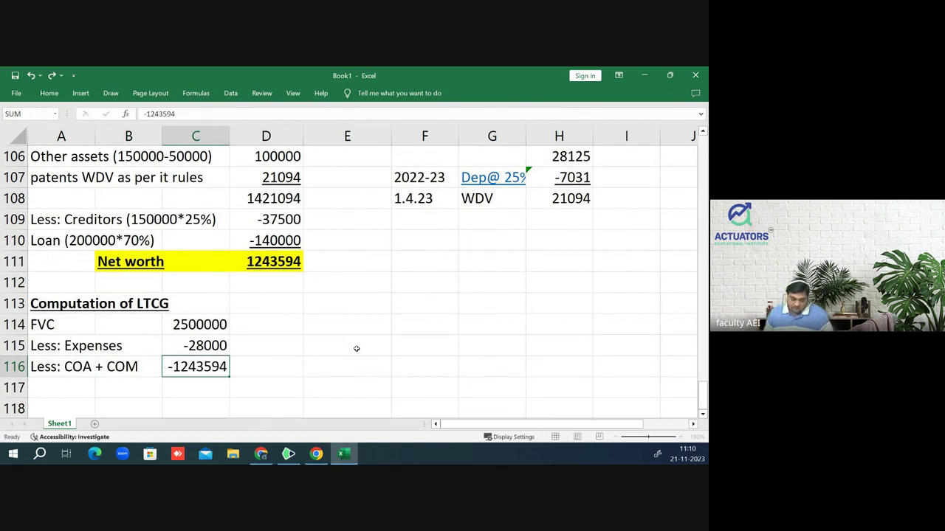
key(Up)
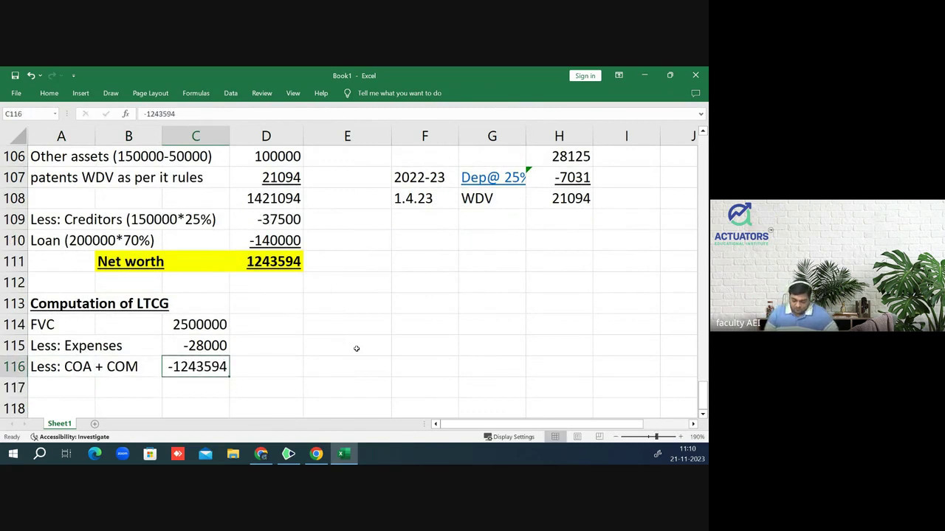
key(ctrl+u)
key(Down)
key(Left)
key(Left)
key(Right)
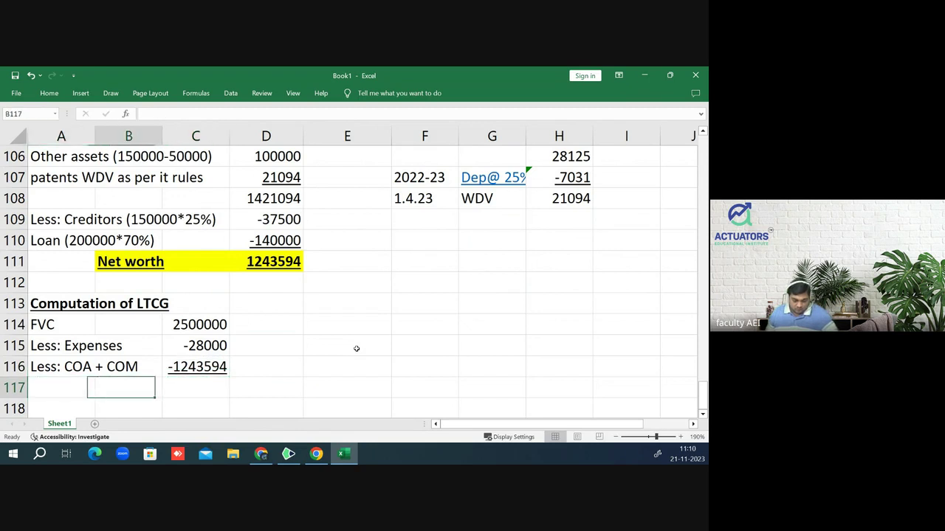
- Label row 117 LTCG and total it in C117 with =C114+C115+C116
text(LTCG)
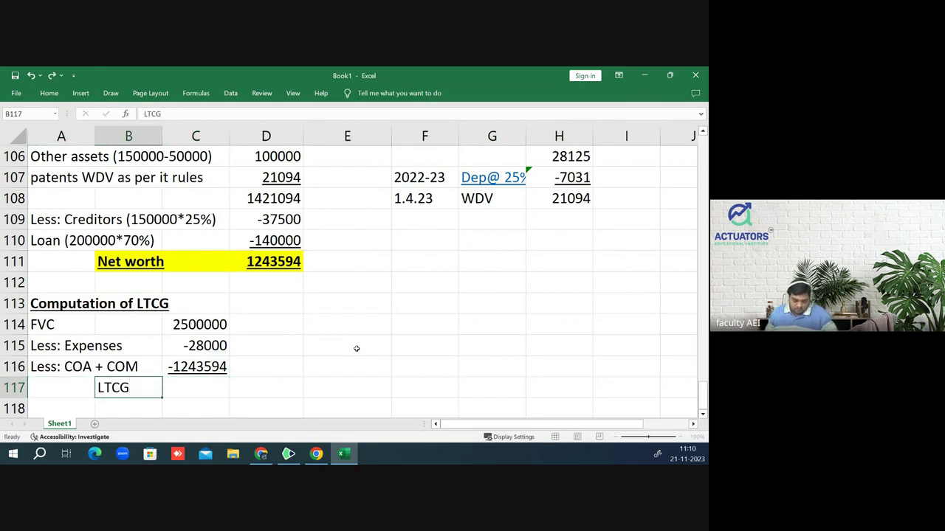
key(Return)
key(Up)
key(Right)
key(Right)
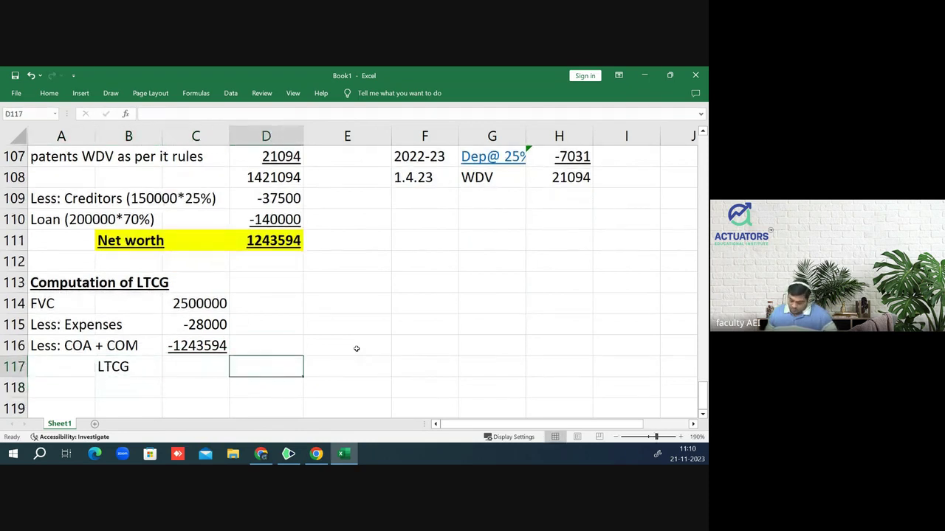
key(Left)
text(=)
key(Up)
key(Up)
key(Up)
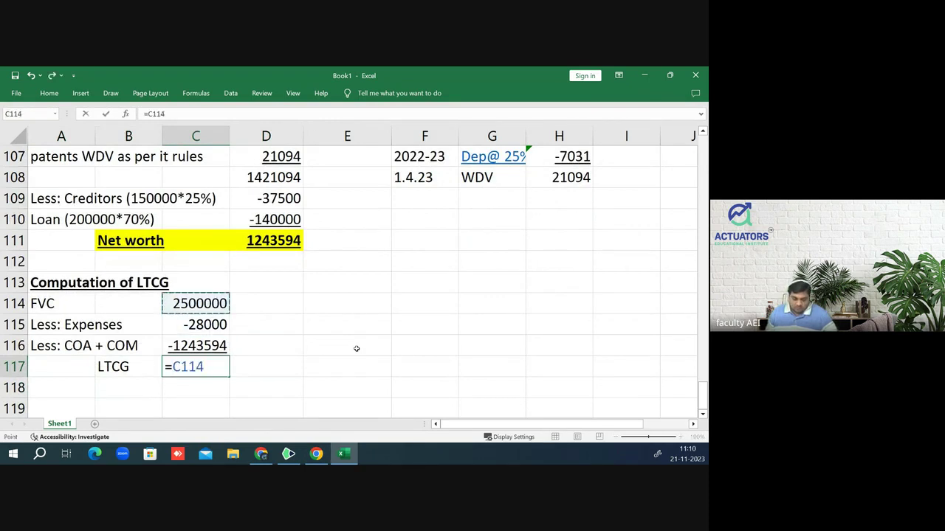
text(+)
key(Up)
key(Up)
text(+)
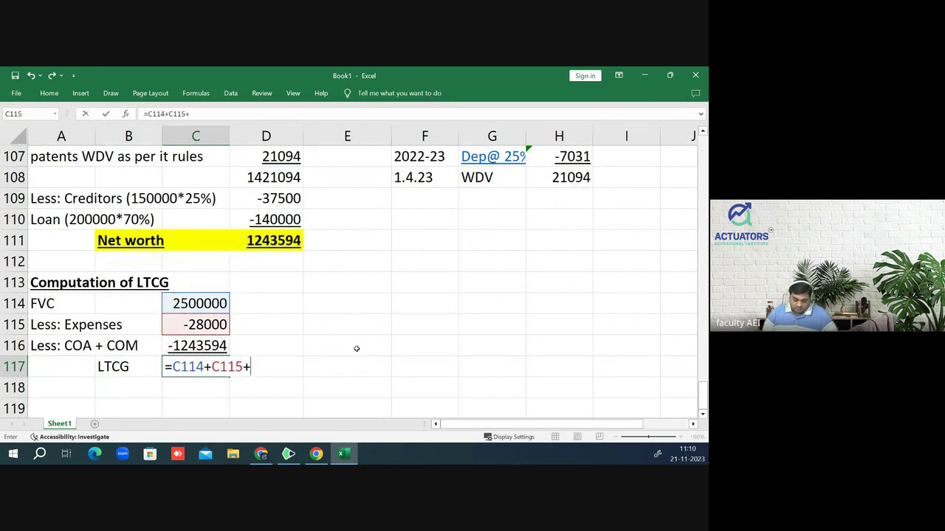
key(Up)
key(Return)
- Make the LTCG label and value in B117:C117 bold, underlined and yellow-filled
key(Up)
key(Left)
key(Left)
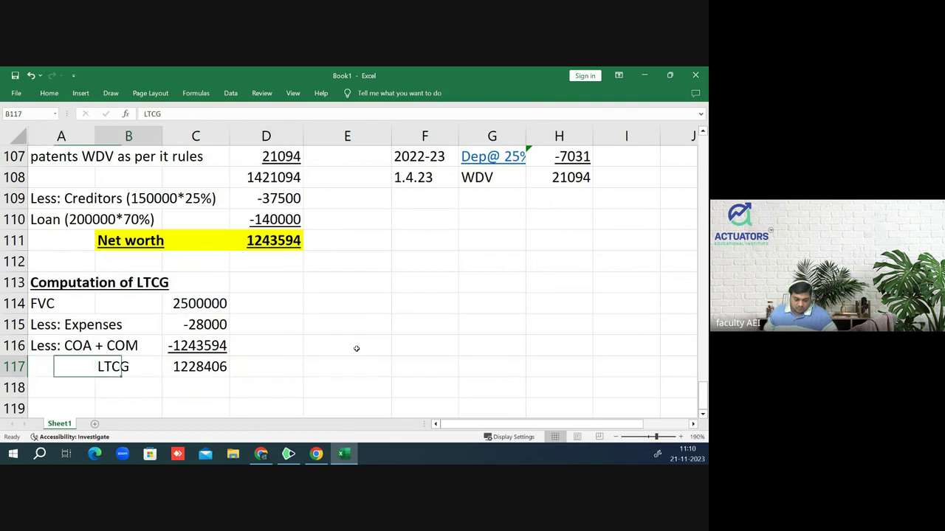
key(Right)
key(shift+Right)
key(ctrl+b)
key(ctrl+u)
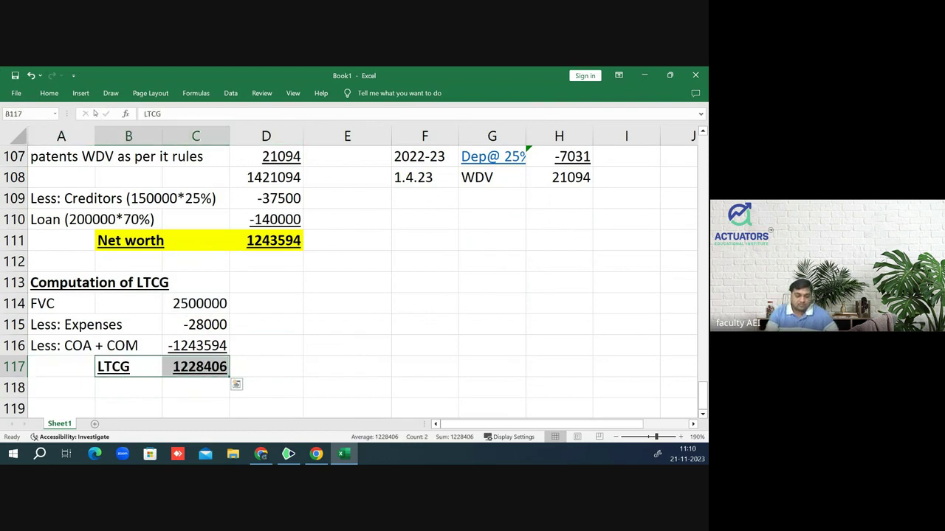
click(52, 95)
click(134, 131)
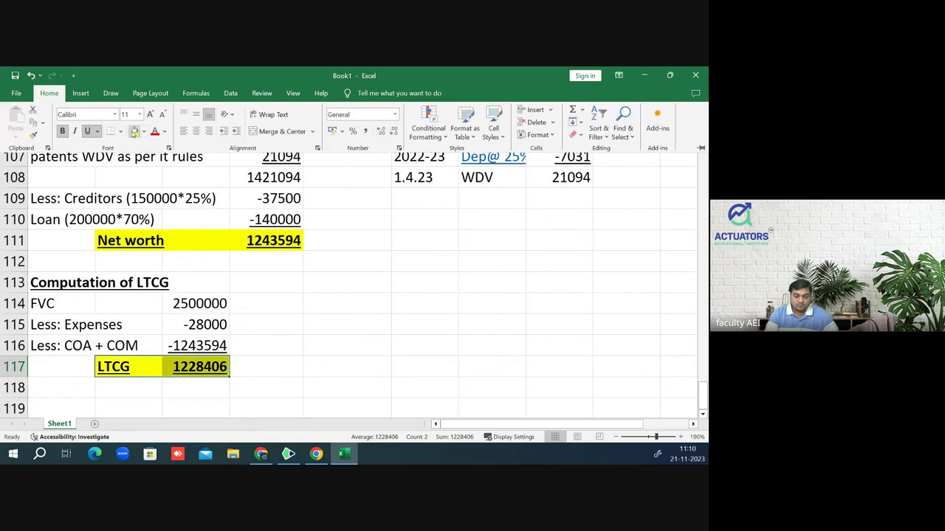
click(267, 318)
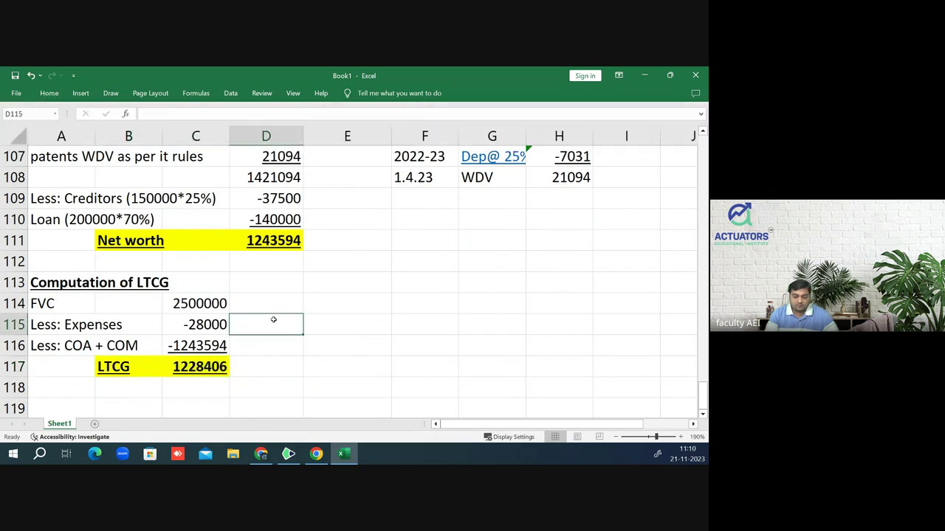
click(348, 343)
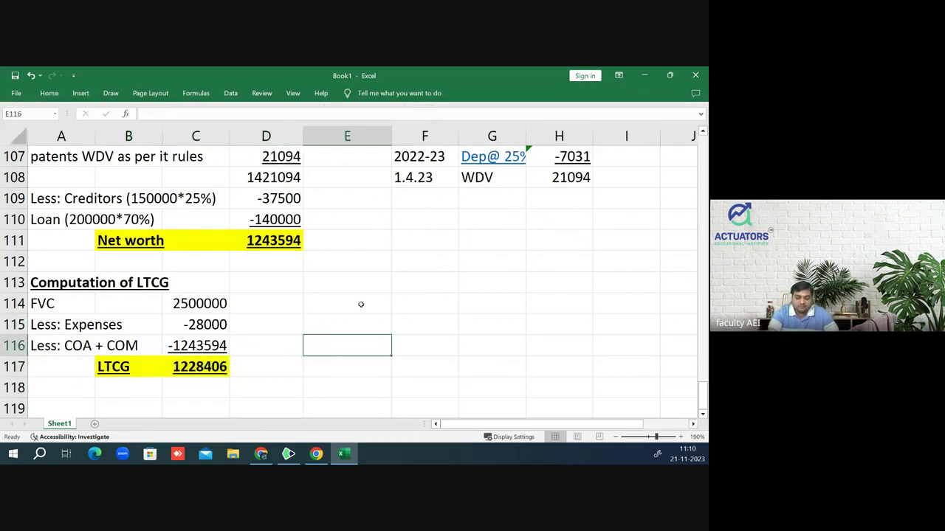
- Highlight the 'FVC = Rs. 2500000' note in A98:B98 with yellow fill
scroll(361, 304, up, 1)
scroll(361, 304, up, 1)
scroll(361, 304, up, 1)
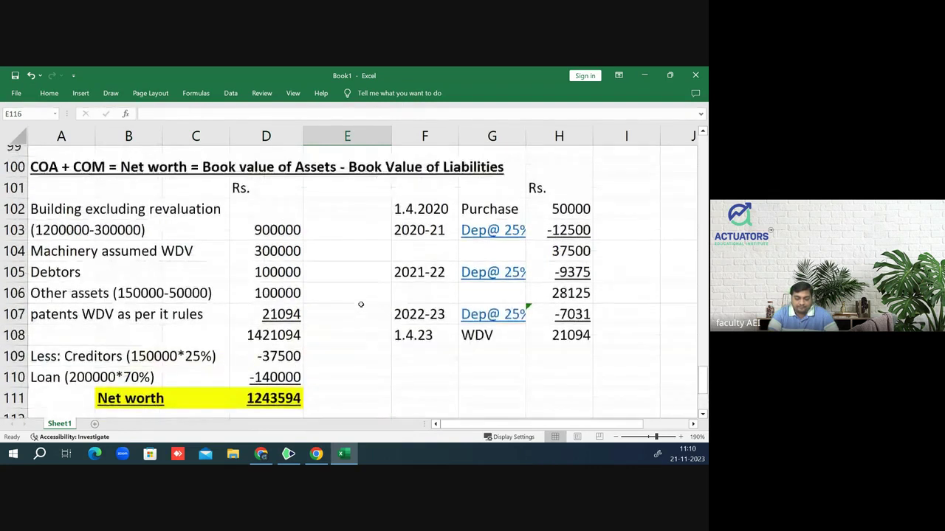
scroll(361, 304, up, 2)
scroll(339, 291, up, 1)
scroll(287, 274, down, 1)
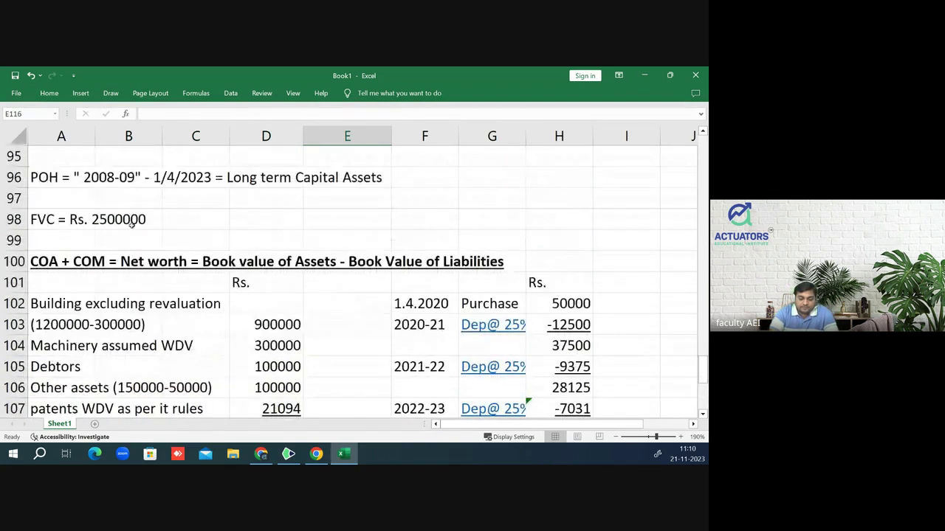
drag(66, 220, 129, 220)
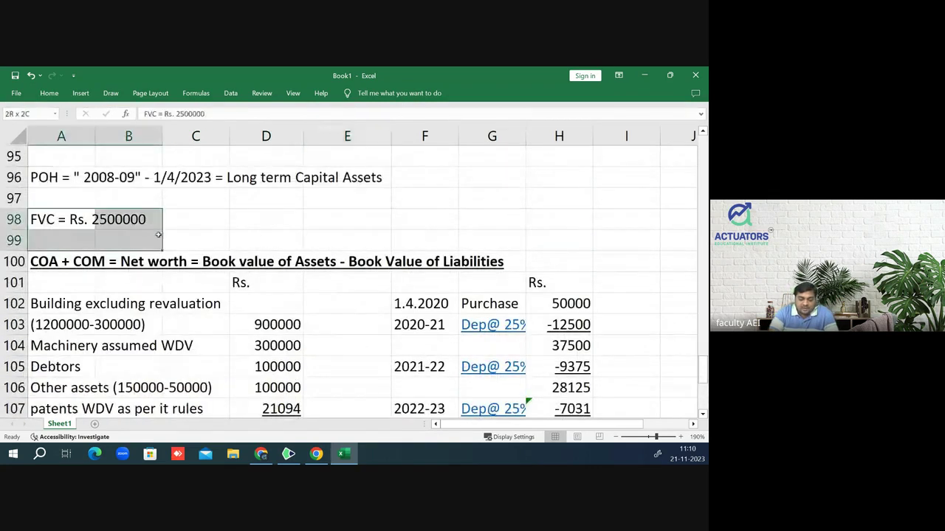
click(49, 93)
click(134, 131)
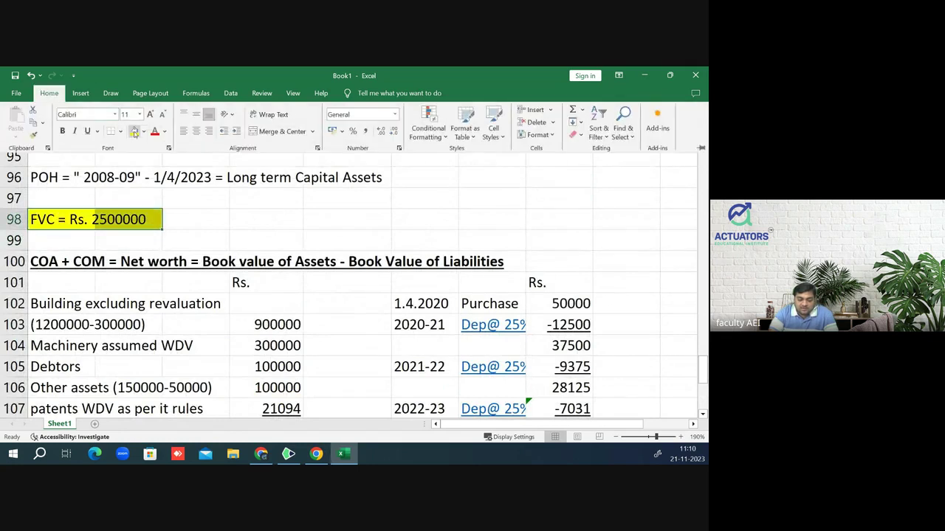
click(198, 235)
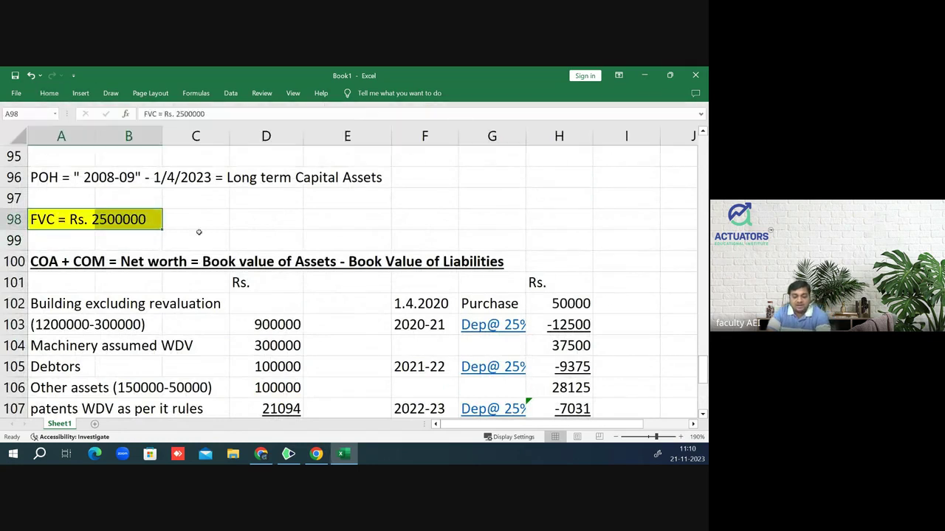
click(198, 220)
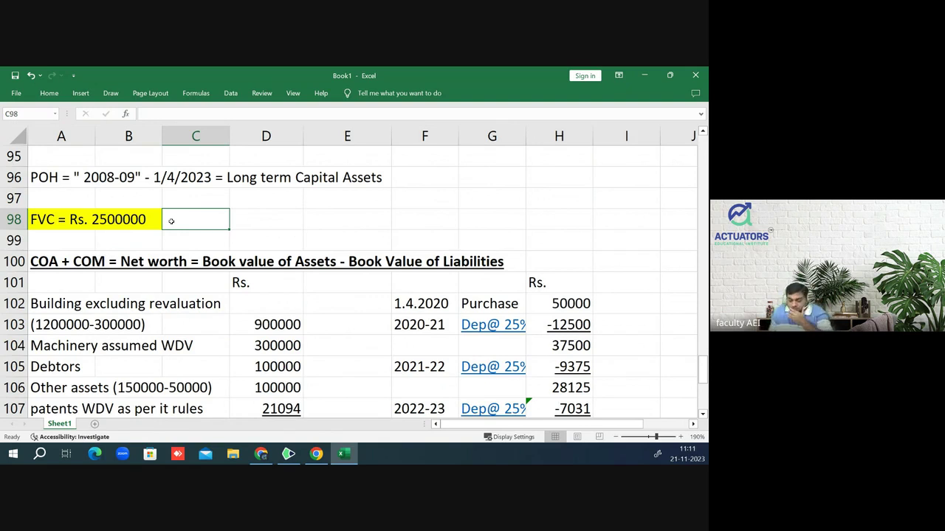
key(Down)
key(Down)
key(Down)
key(Down)
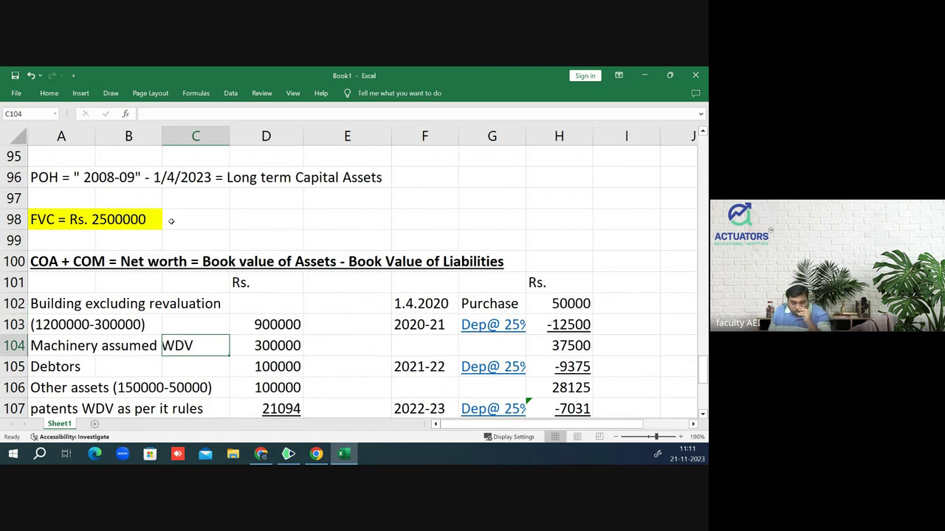
key(Down)
key(Down)
key(Down)
key(Down)
key(Down)
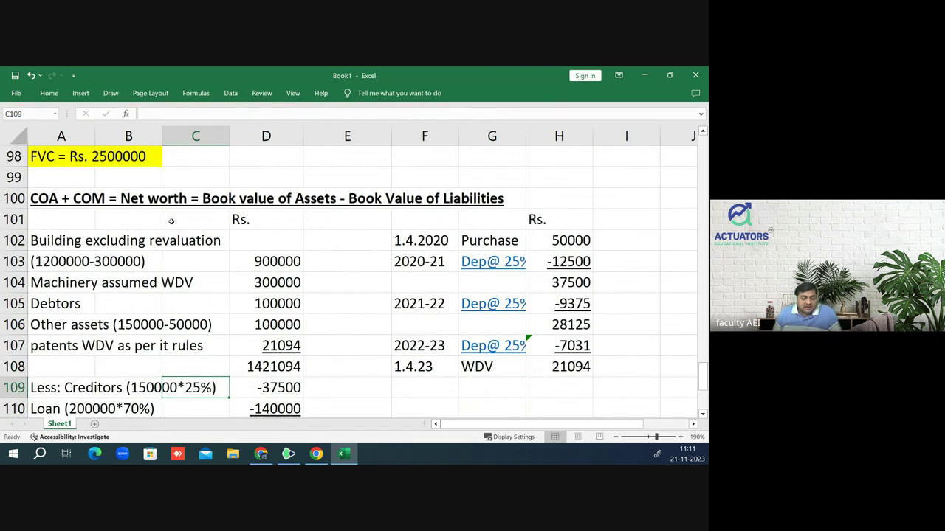
key(Up)
key(Up)
key(Up)
key(Down)
key(Down)
key(Down)
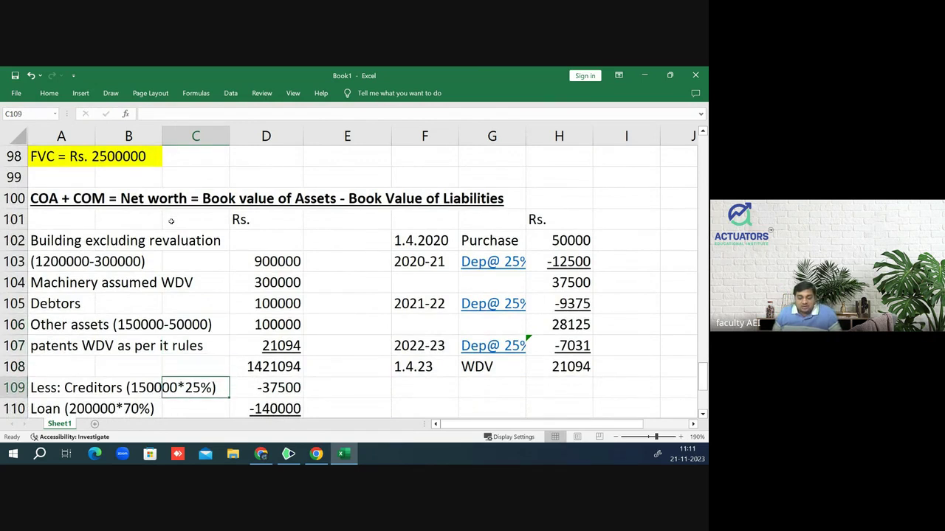
key(Down)
key(Down)
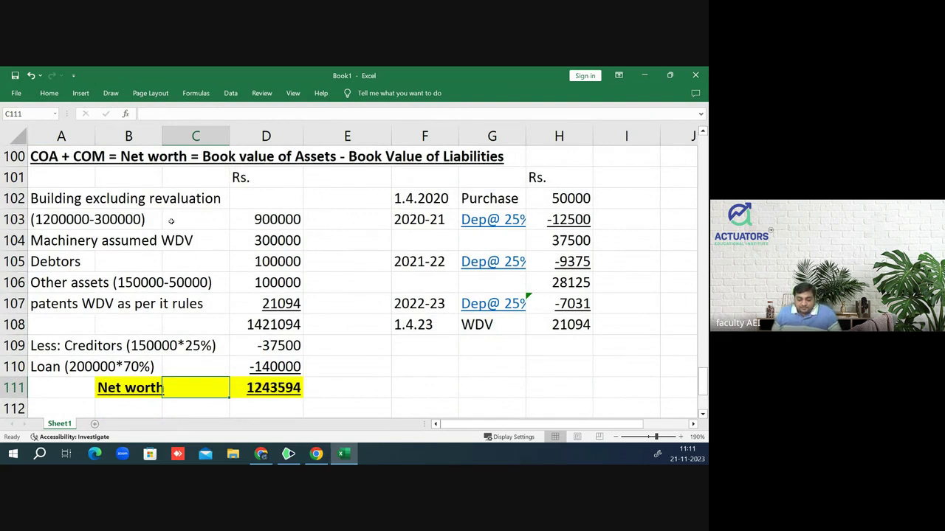
key(Down)
key(Down)
key(Down)
key(Down)
key(Down)
key(Down)
key(Down)
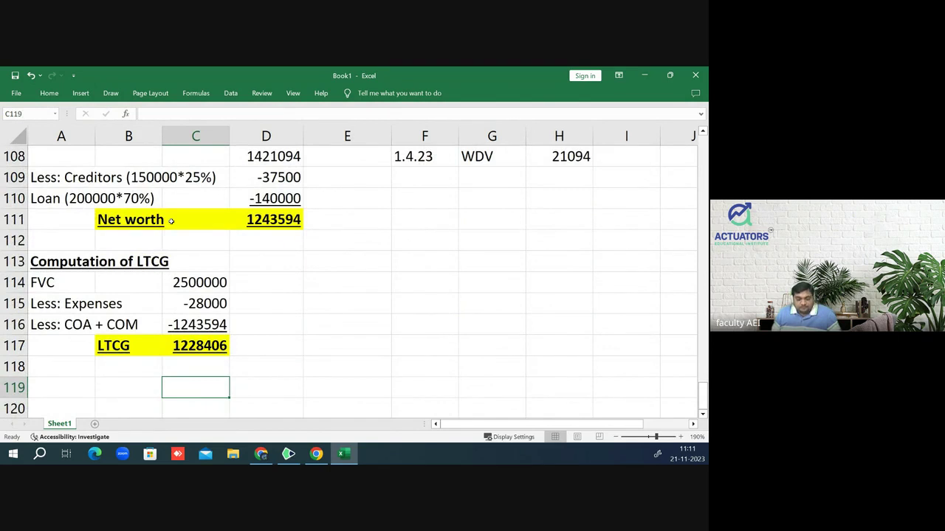
key(Up)
key(Up)
key(Up)
key(Up)
key(Up)
key(Up)
key(Up)
key(Up)
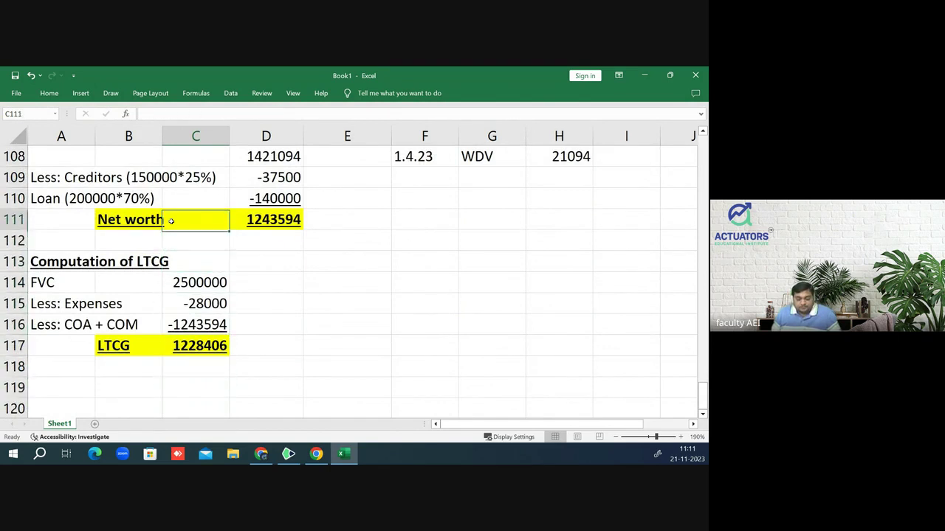
key(Up)
key(Up)
key(Up)
key(Up)
key(Up)
key(Up)
key(Up)
key(Up)
key(Up)
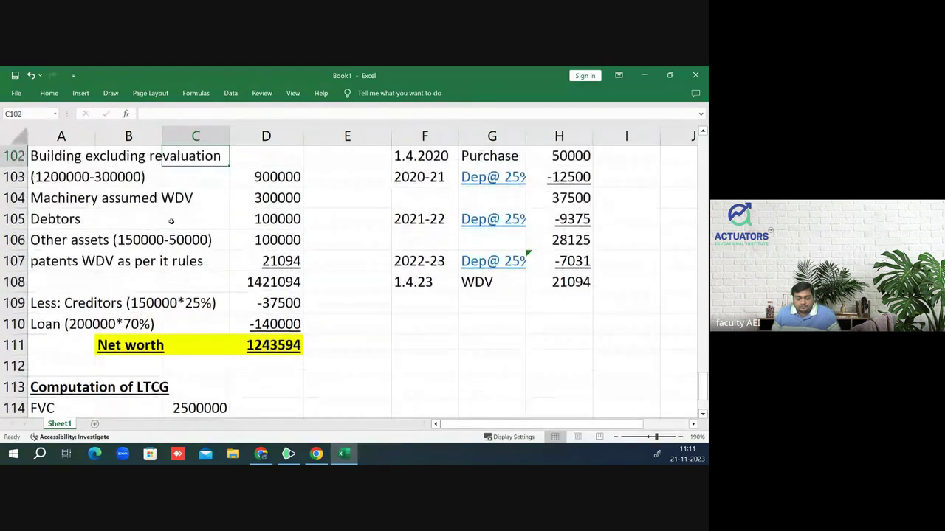
key(Down)
key(Down)
key(Down)
key(Down)
key(Down)
key(Down)
key(Down)
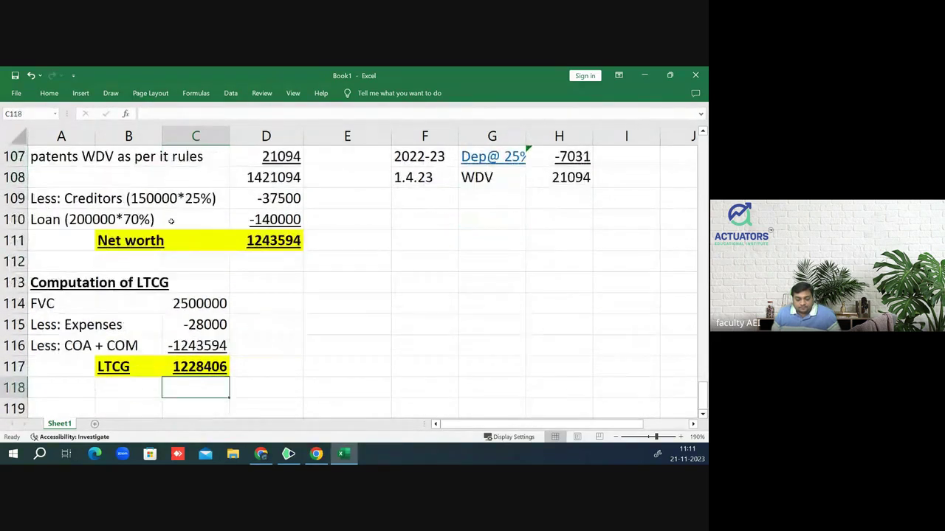
key(Down)
key(Up)
key(Up)
key(Up)
key(Up)
key(Up)
key(Up)
key(Up)
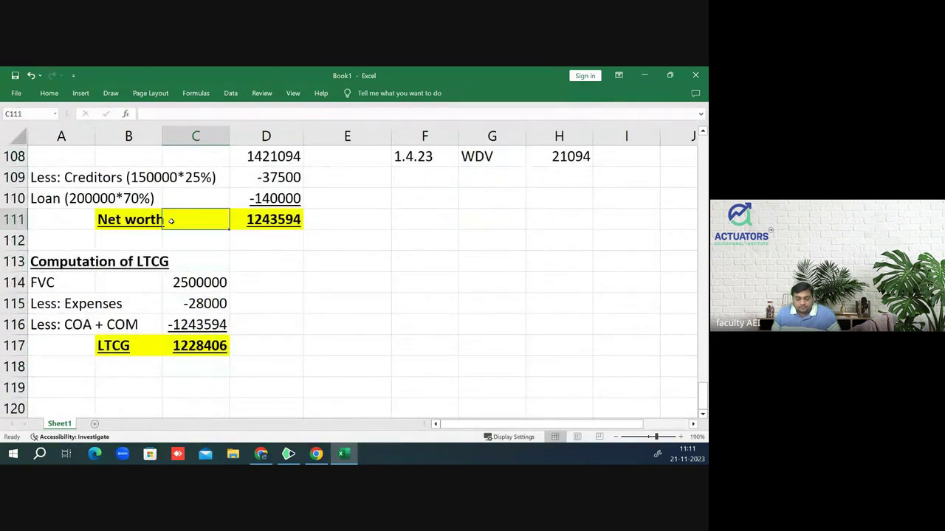
key(Down)
key(Left)
key(Left)
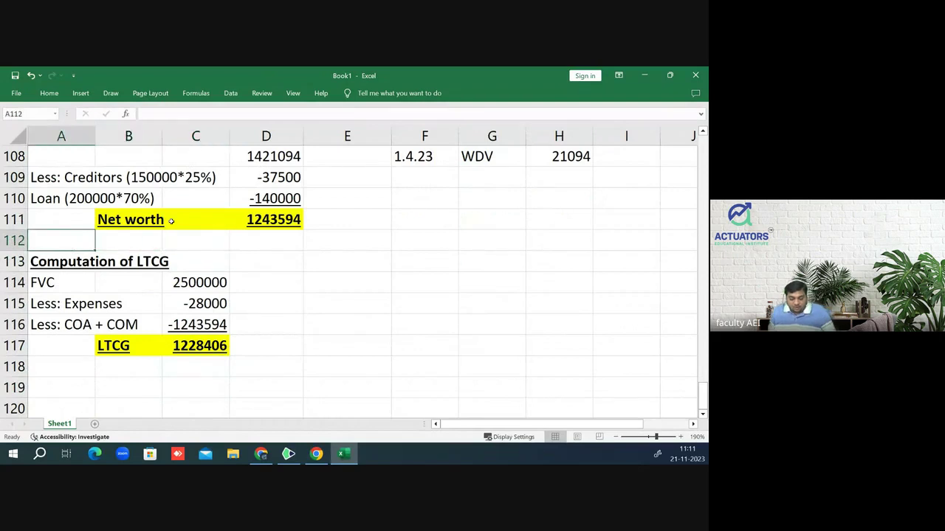
key(alt+Tab)
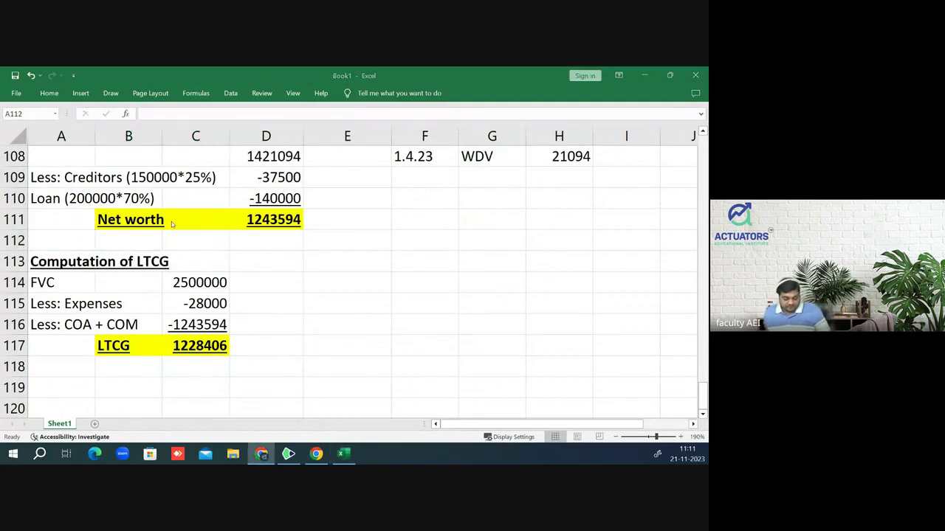
key(alt+Tab)
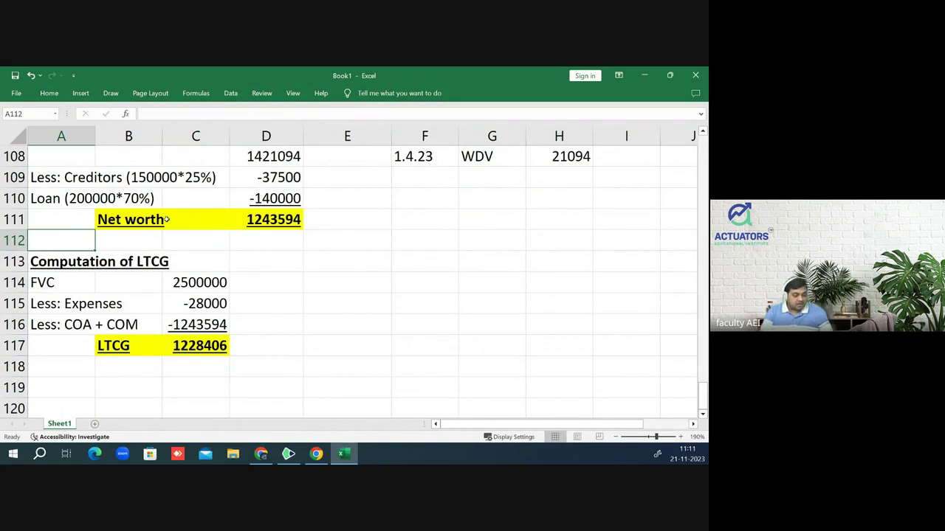
- In CAPITAL GAINS.pdf, handwrite a first underlined margin note beside INSURANCE CLAIM
click(290, 458)
scroll(327, 336, up, 5)
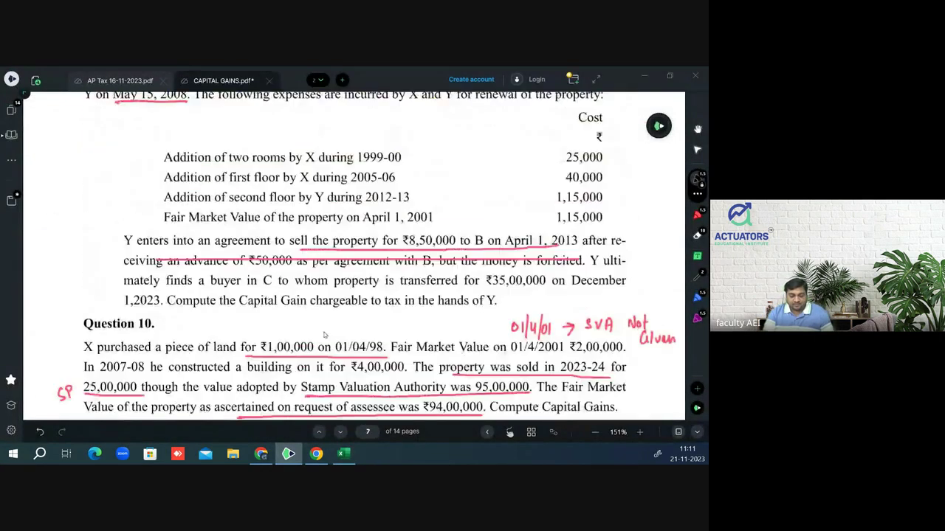
scroll(325, 336, up, 5)
scroll(318, 336, up, 5)
scroll(311, 335, up, 5)
scroll(312, 336, up, 5)
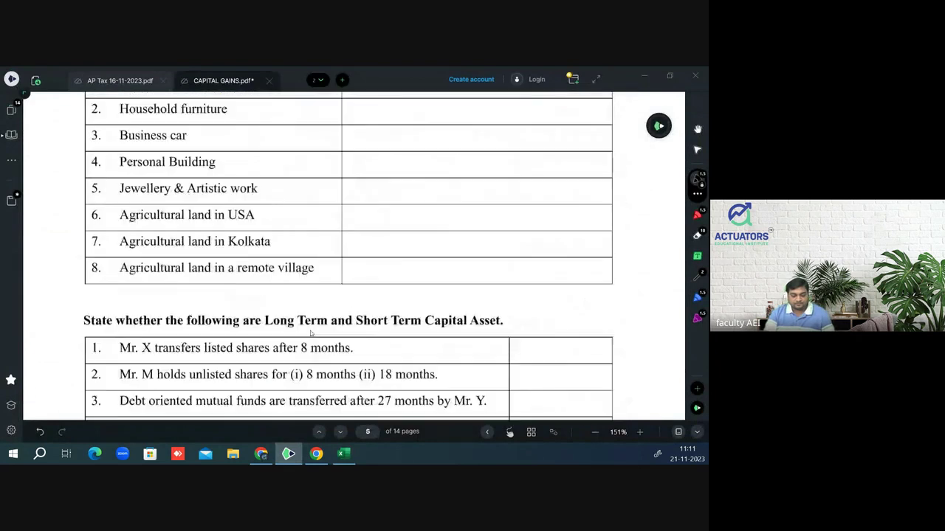
scroll(311, 333, up, 5)
scroll(310, 333, up, 5)
scroll(311, 333, up, 3)
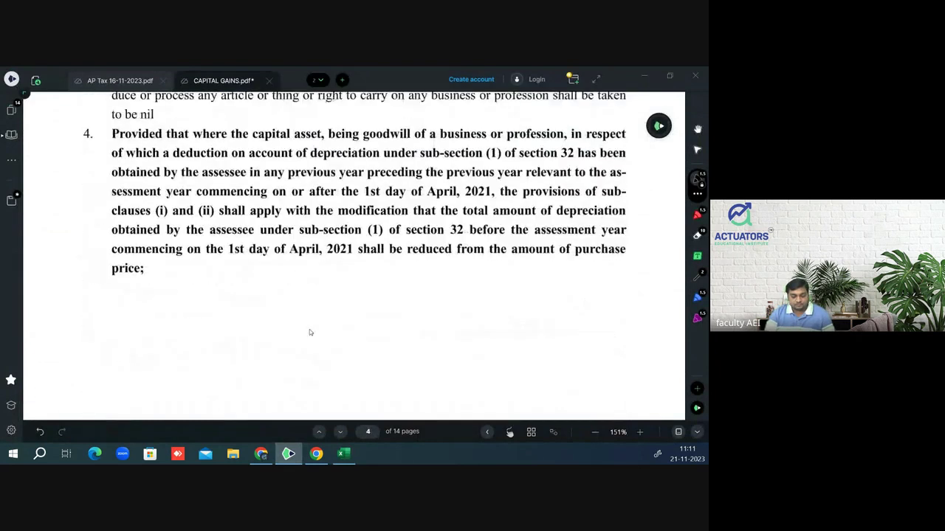
scroll(311, 333, up, 3)
scroll(310, 332, up, 3)
scroll(310, 332, up, 3)
scroll(310, 332, up, 2)
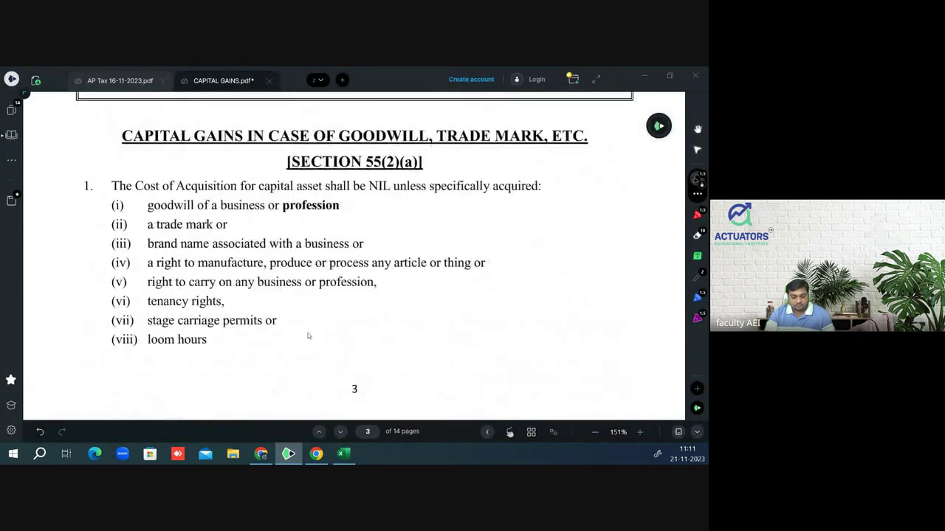
scroll(310, 333, up, 2)
scroll(310, 336, up, 5)
scroll(310, 336, up, 1)
scroll(308, 336, up, 5)
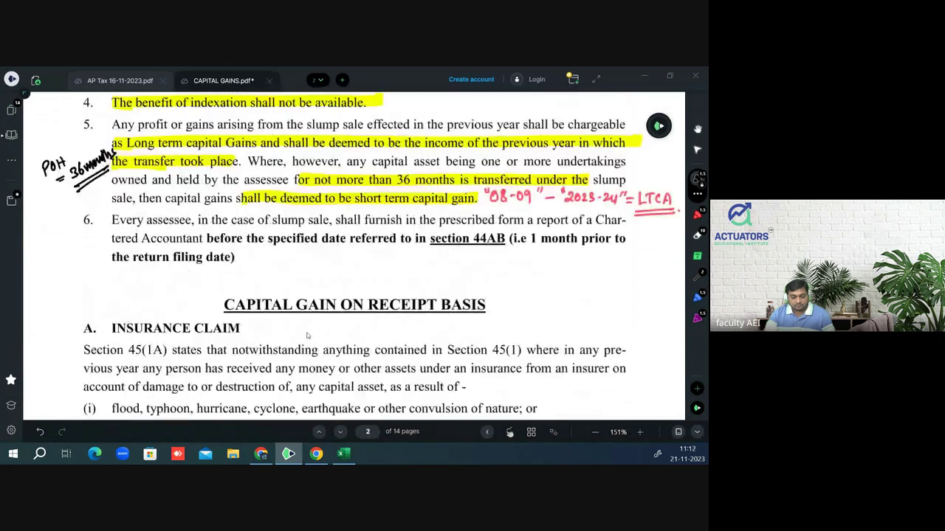
scroll(307, 336, down, 3)
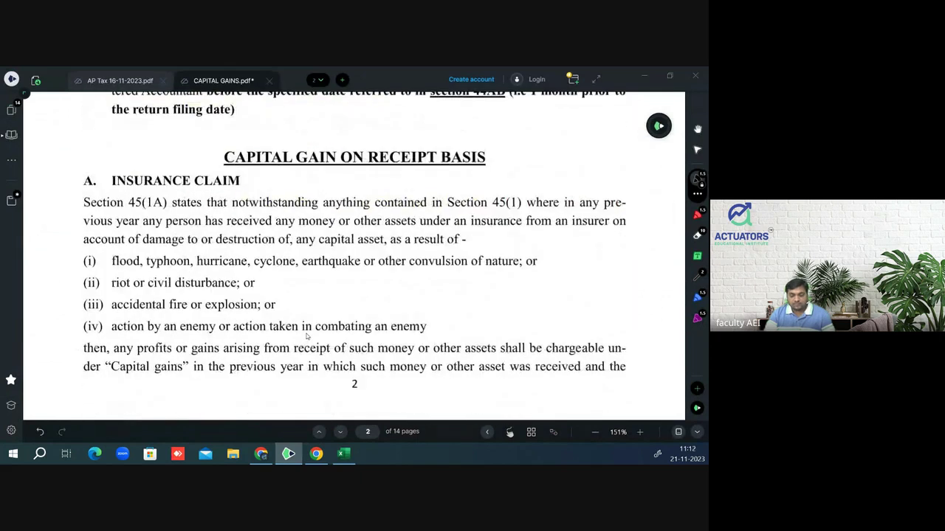
scroll(308, 336, down, 1)
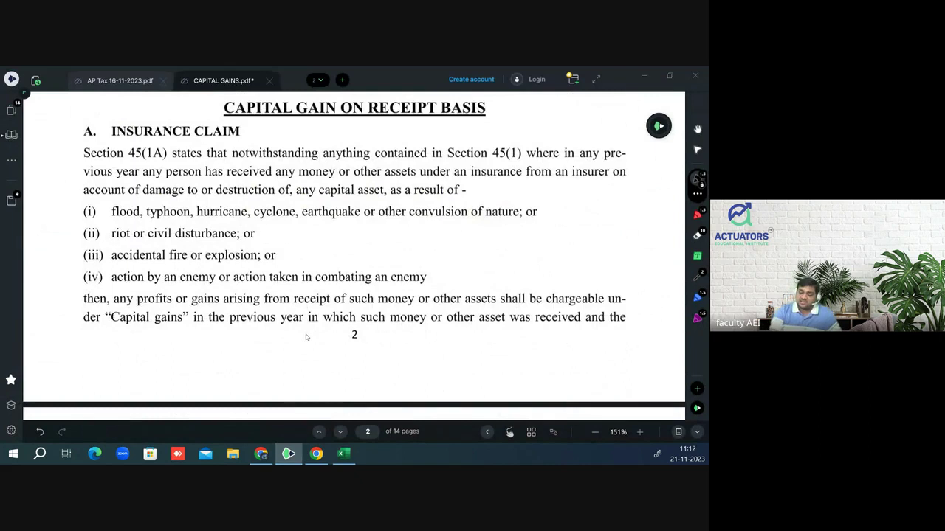
drag(666, 115, 680, 94)
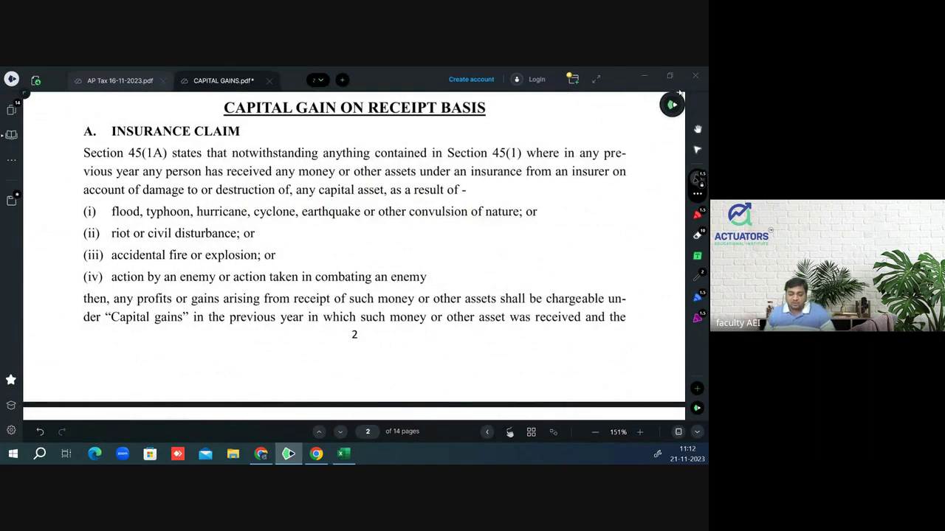
mouse_move(54, 119)
mouse_down()
mouse_move(55, 136)
mouse_move(106, 106)
mouse_up()
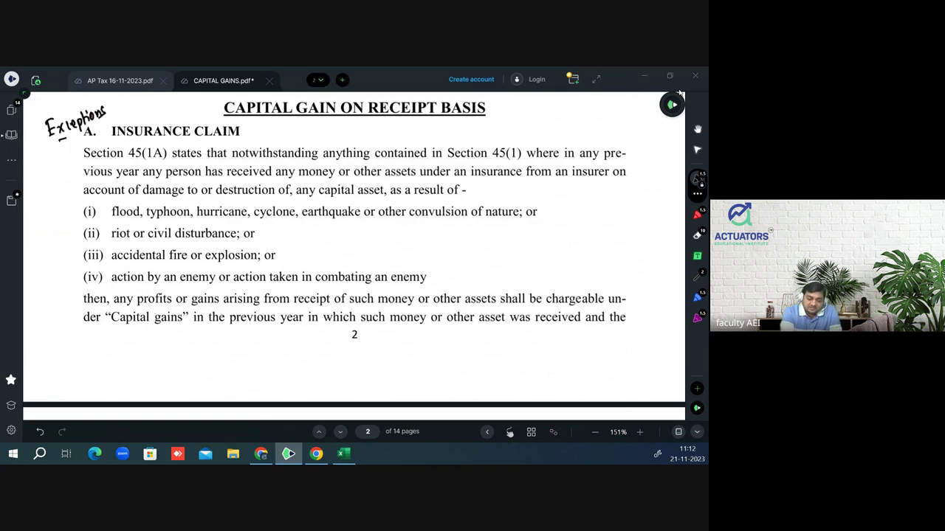
drag(52, 144, 115, 112)
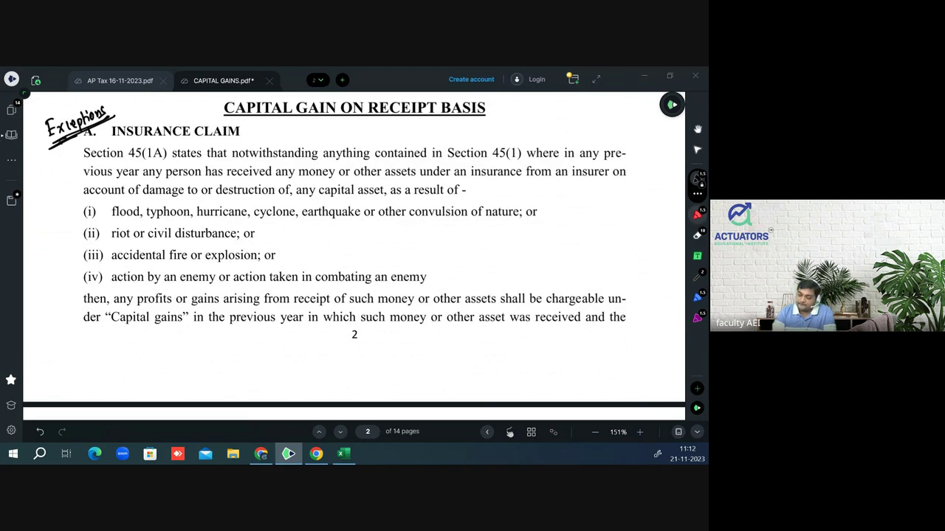
- Undo the stray strokes and rewrite 'Exceptions' in red ink, underlined
click(697, 199)
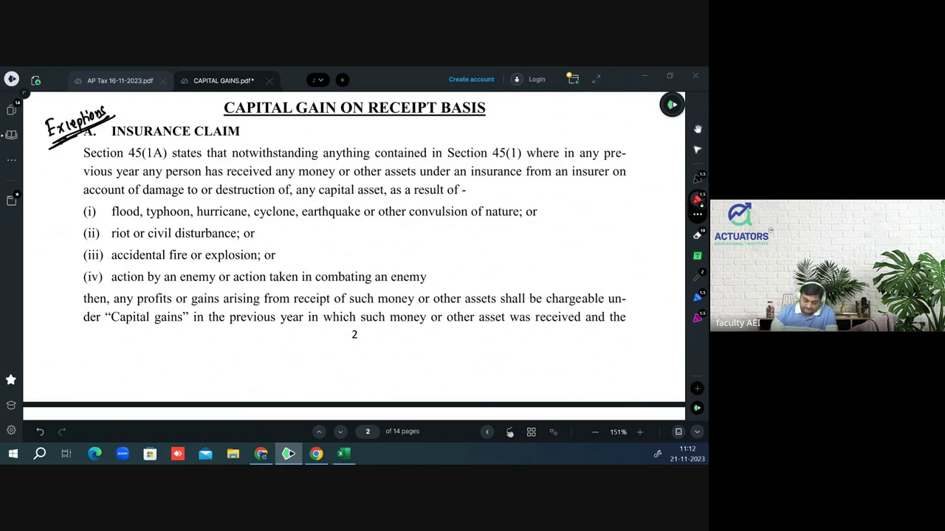
key(ctrl+z)
key(ctrl+z)
key(ctrl+z)
key(ctrl+z)
key(ctrl+z)
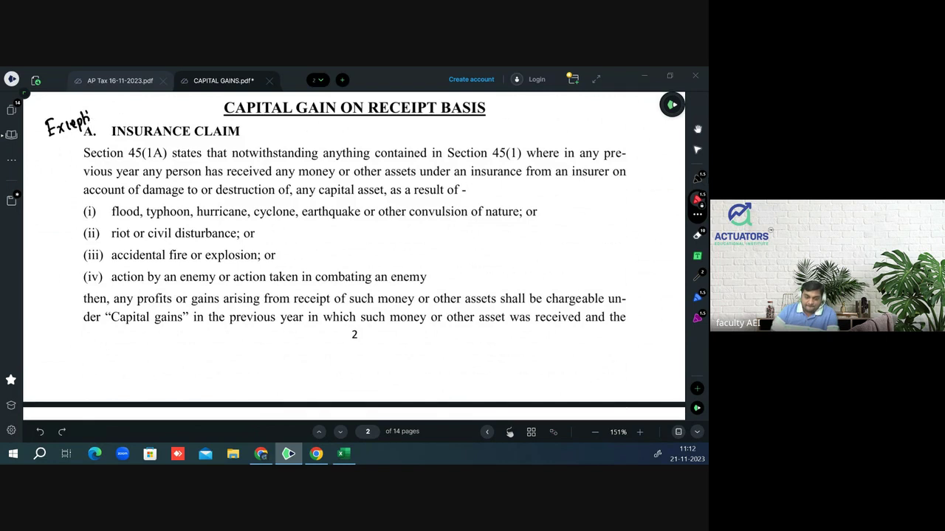
key(ctrl+z)
key(ctrl+z)
key(ctrl+z)
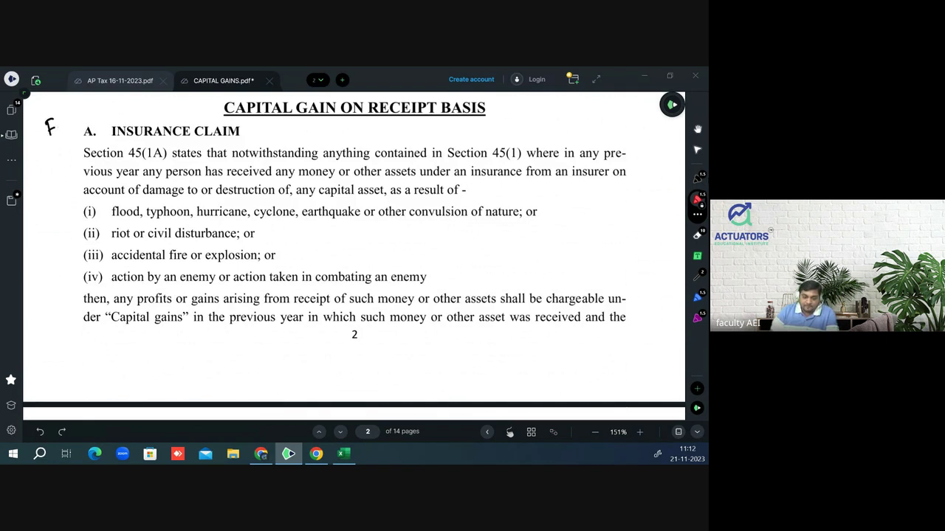
key(ctrl+z)
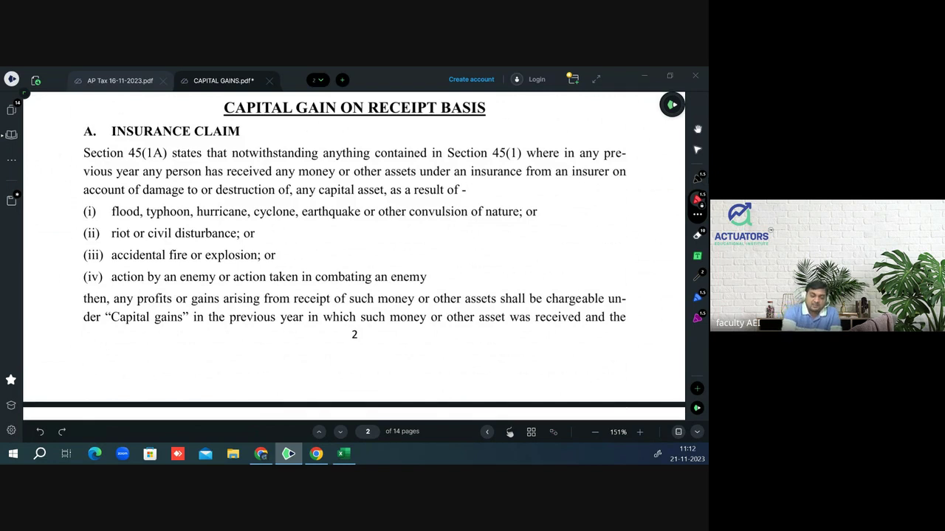
mouse_move(41, 130)
mouse_down()
mouse_move(37, 144)
mouse_move(53, 141)
mouse_move(61, 127)
mouse_move(64, 135)
mouse_up()
drag(66, 139, 103, 120)
drag(38, 153, 101, 124)
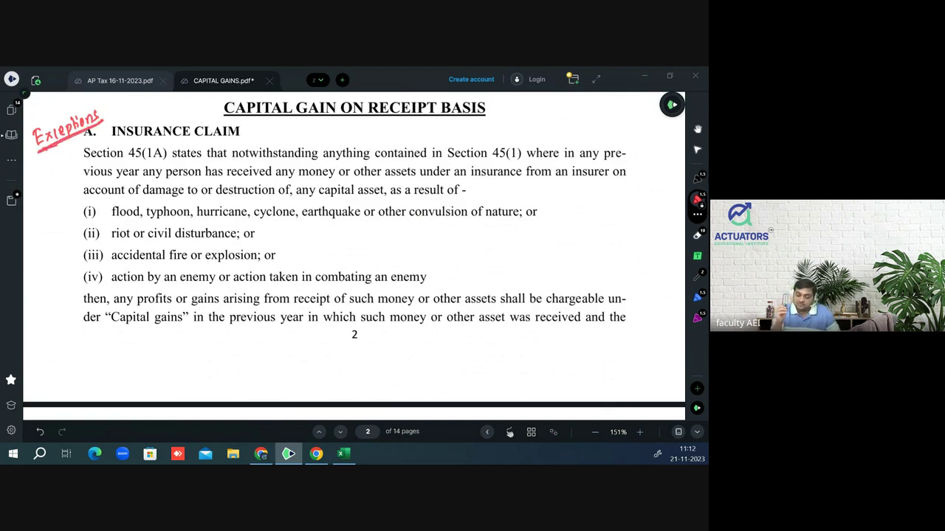
- Handwrite 'C/G is chargeable to tax in the year in which transfer took place' above the title
scroll(354, 258, up, 1)
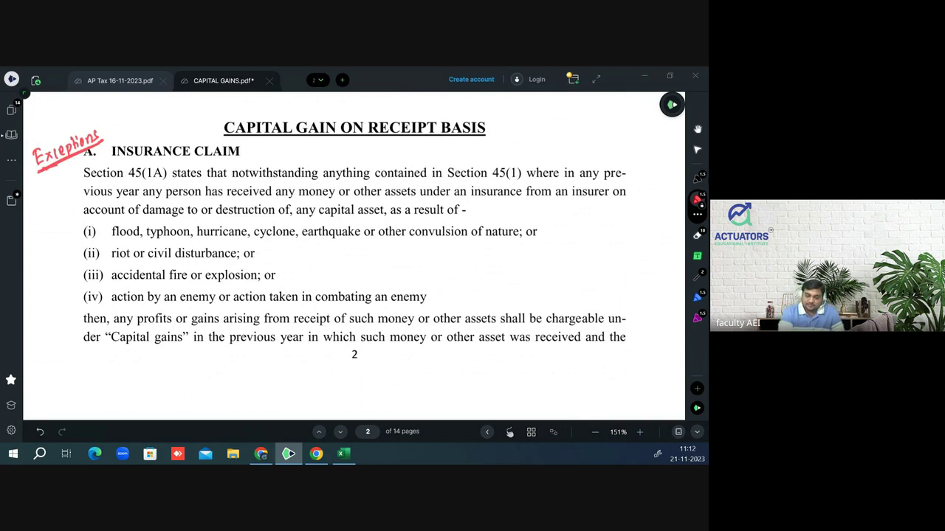
mouse_move(168, 97)
mouse_down()
mouse_move(163, 116)
mouse_move(214, 112)
mouse_up()
mouse_move(218, 96)
mouse_down()
mouse_move(225, 111)
mouse_move(241, 103)
mouse_up()
mouse_move(246, 103)
mouse_down()
mouse_move(239, 118)
mouse_move(265, 111)
mouse_up()
drag(273, 107, 315, 112)
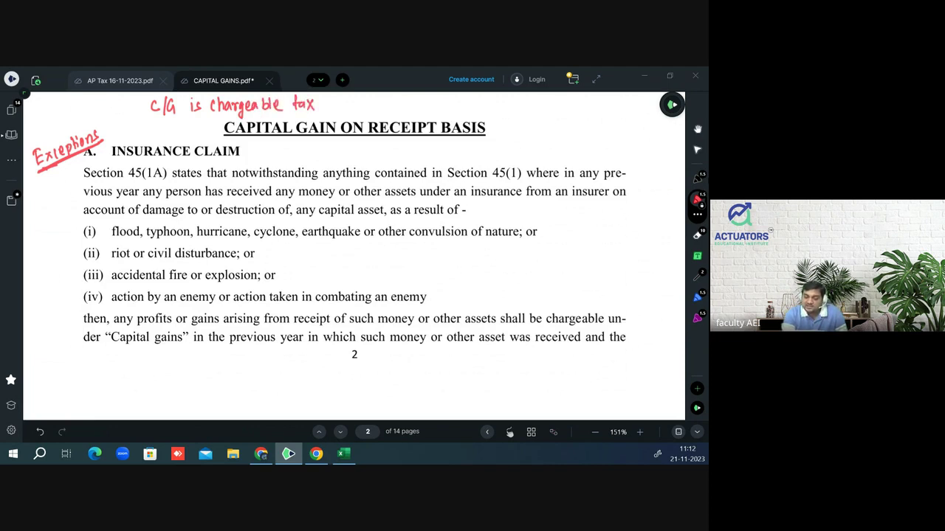
key(ctrl+z)
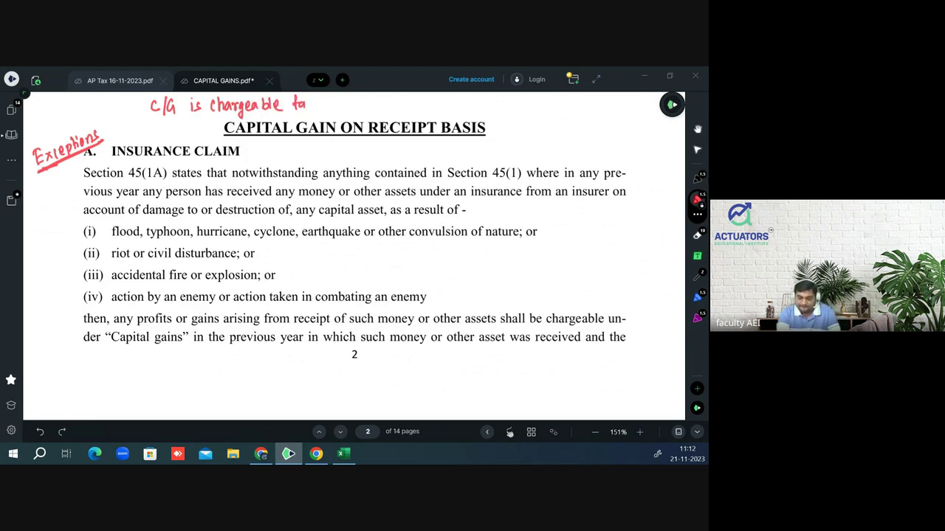
key(ctrl+z)
key(ctrl+z)
drag(292, 102, 302, 100)
drag(305, 103, 317, 110)
drag(312, 105, 370, 110)
drag(366, 104, 386, 108)
drag(395, 99, 398, 116)
drag(405, 104, 407, 108)
drag(417, 110, 488, 109)
mouse_move(494, 96)
mouse_down()
mouse_move(501, 111)
mouse_move(517, 103)
mouse_up()
drag(515, 109, 542, 114)
mouse_move(545, 106)
mouse_down()
mouse_move(571, 113)
mouse_move(579, 103)
mouse_up()
drag(580, 105, 616, 112)
mouse_move(619, 94)
mouse_down()
mouse_move(617, 111)
mouse_move(628, 110)
mouse_up()
mouse_move(634, 102)
mouse_down()
mouse_move(629, 110)
mouse_move(642, 109)
mouse_up()
- Add a downward arrow and 'Chargeability u/s 45(1)' with the section double-underlined
drag(580, 117, 581, 130)
mouse_move(585, 113)
mouse_down()
mouse_move(585, 130)
mouse_move(562, 149)
mouse_move(592, 158)
mouse_move(613, 146)
mouse_up()
drag(614, 133, 645, 166)
mouse_move(655, 157)
mouse_down()
mouse_move(651, 167)
mouse_move(660, 164)
mouse_up()
drag(668, 155, 673, 167)
drag(641, 173, 679, 174)
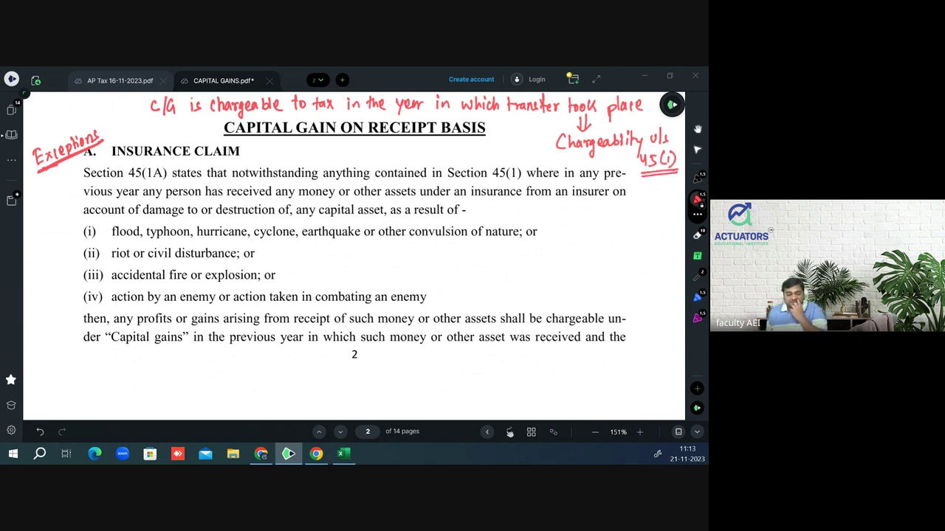
click(671, 104)
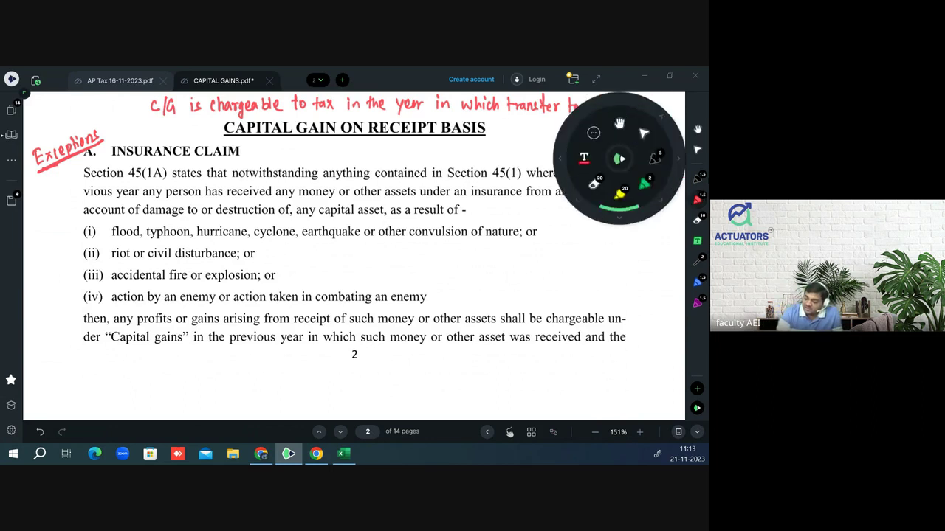
- Highlight in yellow the Section 45(1A) opening, the insurance-money phrase and the year-of-receipt clause
click(666, 120)
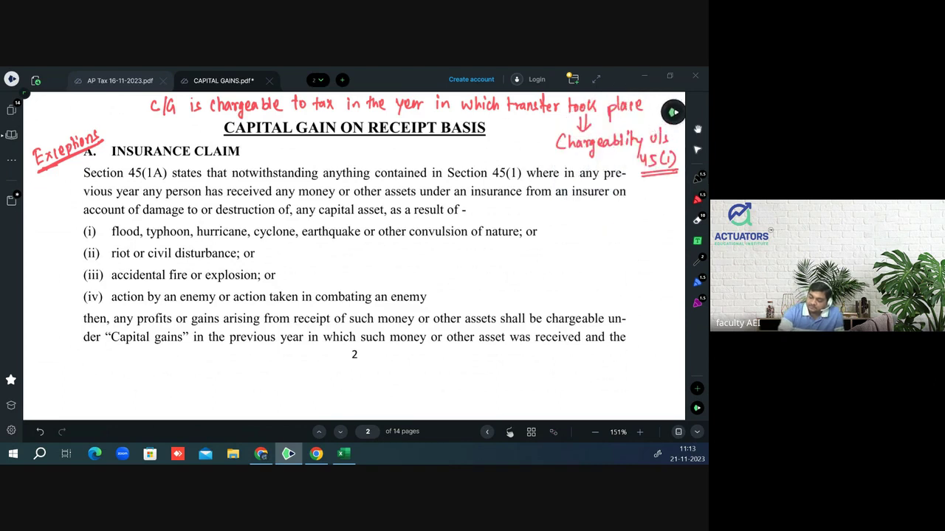
drag(84, 173, 552, 172)
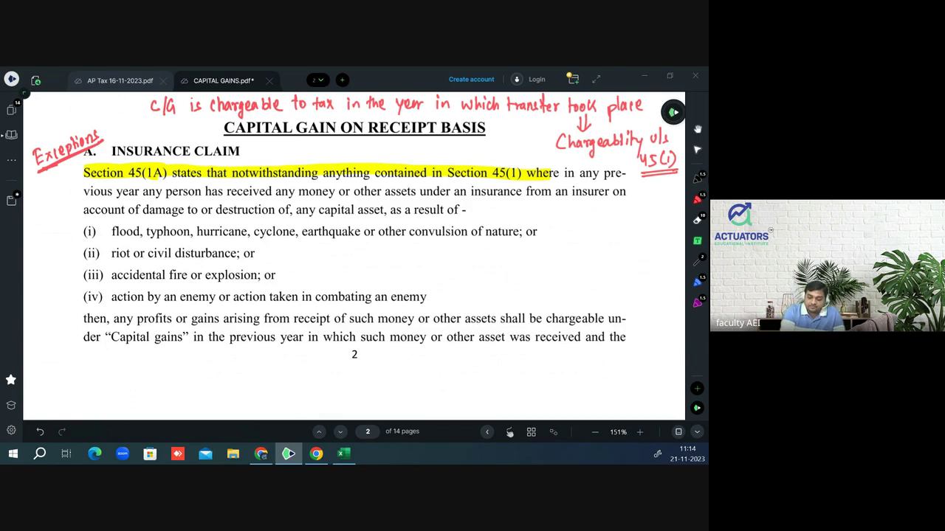
drag(205, 191, 635, 192)
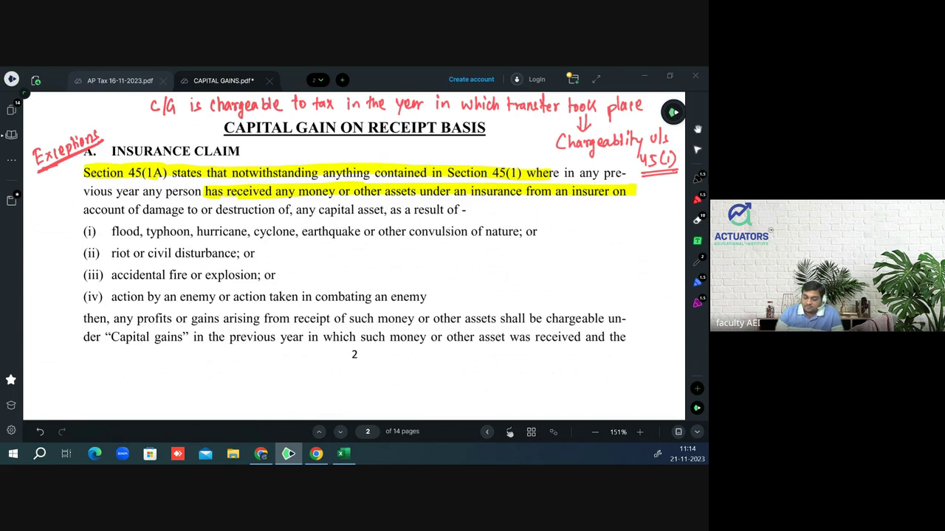
drag(111, 336, 587, 336)
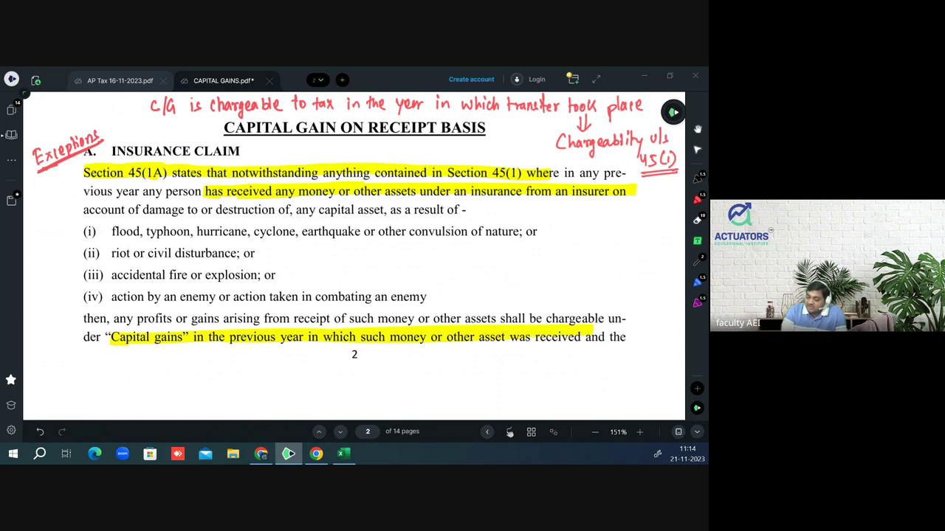
scroll(354, 259, down, 1)
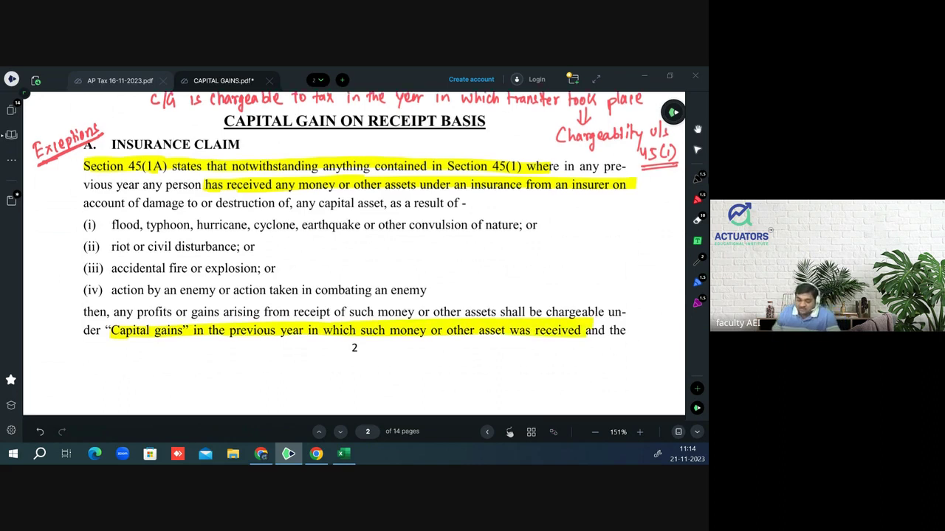
scroll(354, 251, down, 2)
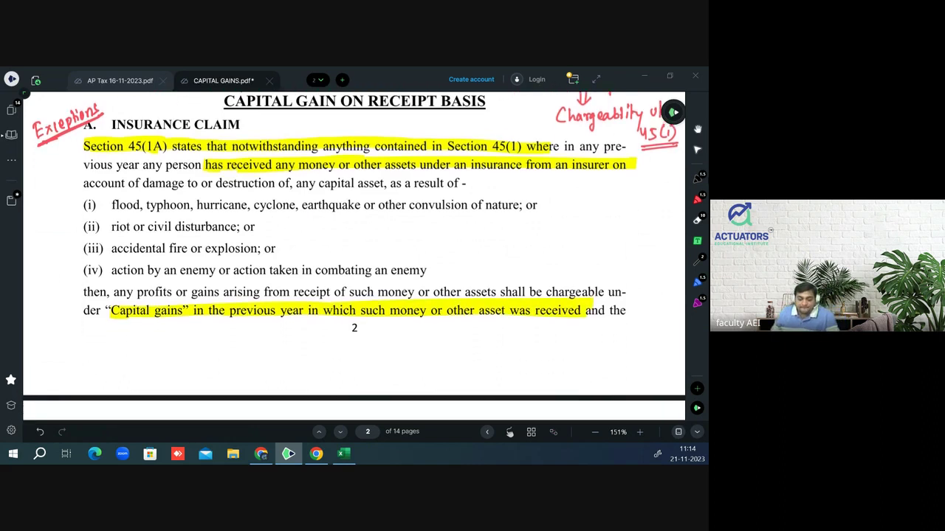
scroll(355, 255, down, 4)
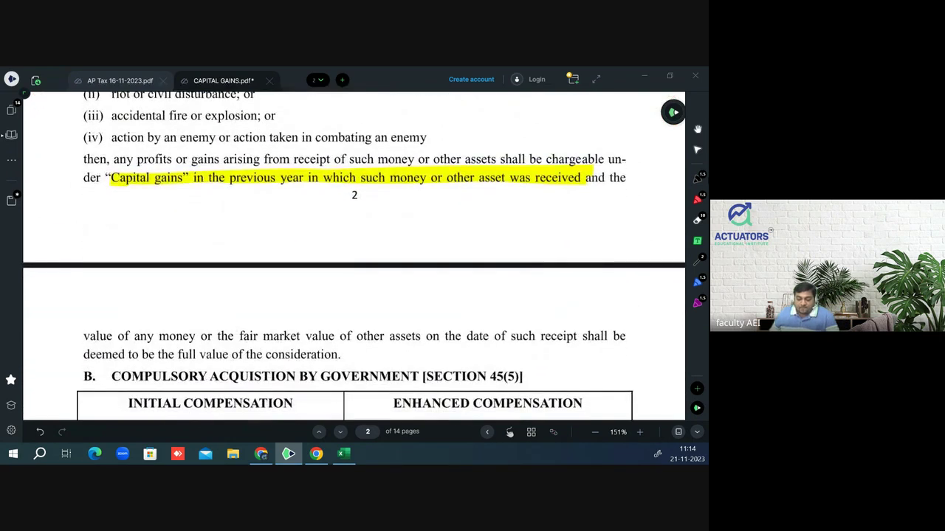
- Highlight the full value of consideration phrase, then scroll back up to the Section 45(1A) text
drag(127, 354, 340, 355)
scroll(355, 254, up, 2)
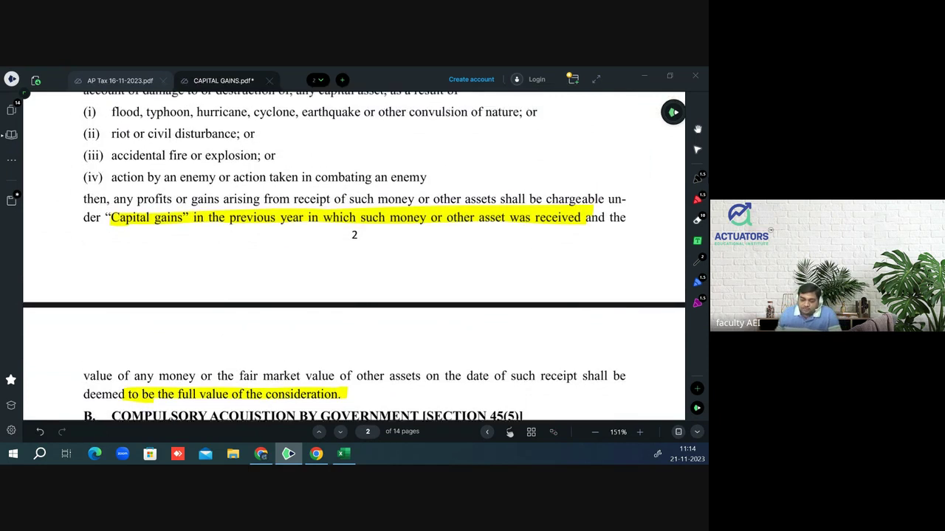
scroll(355, 255, up, 1)
scroll(355, 255, up, 1)
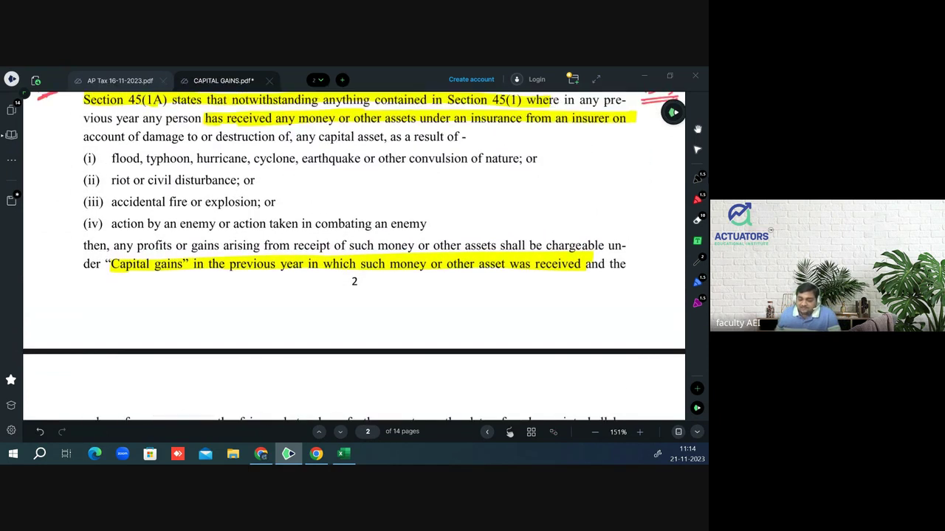
- In blue ink, handwrite 'Asset Purchased' with the year 2011-12 below the paragraph
click(698, 282)
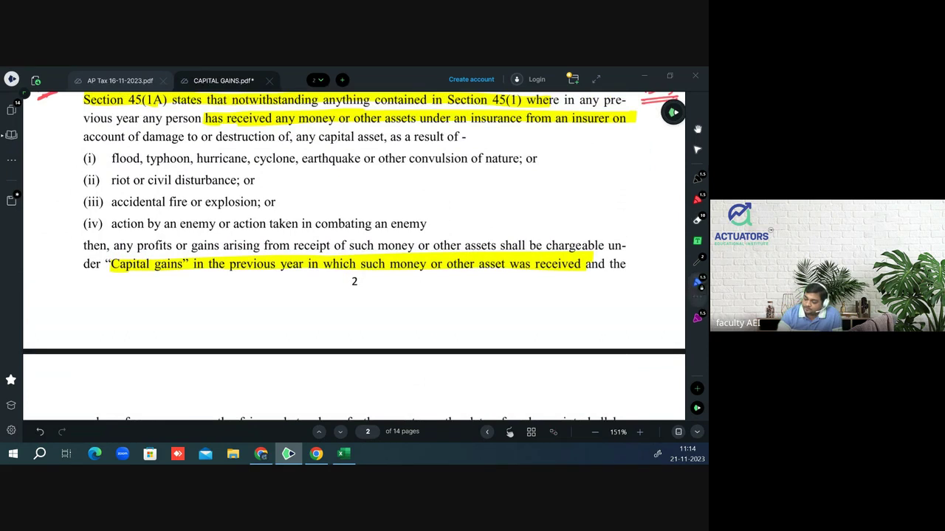
mouse_move(185, 281)
mouse_down()
mouse_move(180, 298)
mouse_move(211, 295)
mouse_up()
mouse_move(215, 279)
mouse_down()
mouse_move(216, 297)
mouse_move(187, 325)
mouse_move(247, 301)
mouse_move(245, 282)
mouse_up()
drag(202, 329, 225, 341)
drag(232, 327, 241, 333)
drag(243, 326, 251, 338)
- Handwrite 'Destruction' with a down arrow to 2019-20, and add an arrow under Purchased
drag(360, 283, 362, 296)
drag(360, 283, 373, 292)
drag(375, 287, 384, 294)
mouse_move(384, 283)
mouse_down()
mouse_move(390, 294)
mouse_move(409, 293)
mouse_up()
mouse_move(410, 277)
mouse_down()
mouse_move(412, 294)
mouse_move(424, 291)
mouse_up()
mouse_move(425, 291)
mouse_down()
mouse_move(431, 283)
mouse_move(433, 292)
mouse_up()
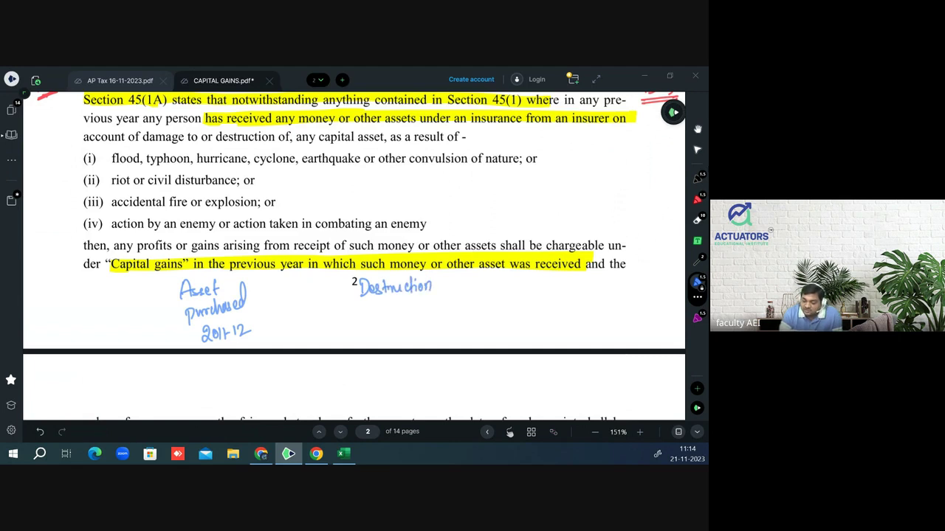
drag(205, 313, 207, 319)
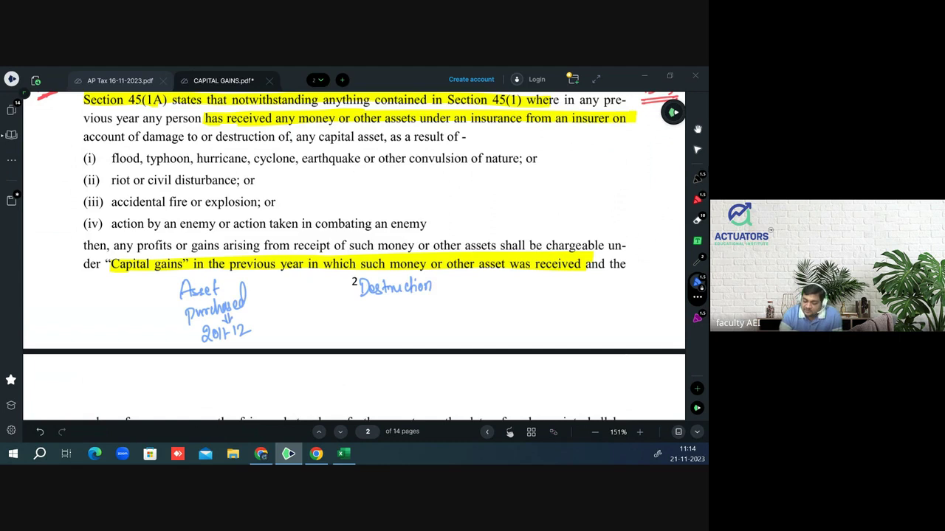
drag(394, 298, 393, 313)
mouse_move(396, 297)
mouse_down()
mouse_move(381, 333)
mouse_move(385, 322)
mouse_move(397, 333)
mouse_move(406, 324)
mouse_up()
mouse_move(408, 321)
mouse_down()
mouse_move(414, 331)
mouse_move(420, 320)
mouse_up()
- Handwrite 'Insurance Claim Recd' on the right, with an arrow to 2023-24
mouse_move(519, 277)
mouse_down()
mouse_move(520, 291)
mouse_move(525, 278)
mouse_up()
drag(524, 291, 544, 290)
drag(546, 291, 588, 291)
mouse_move(599, 275)
mouse_down()
mouse_move(601, 293)
mouse_move(625, 289)
mouse_up()
drag(531, 298, 531, 314)
drag(533, 299, 549, 315)
drag(554, 309, 620, 309)
drag(623, 303, 638, 319)
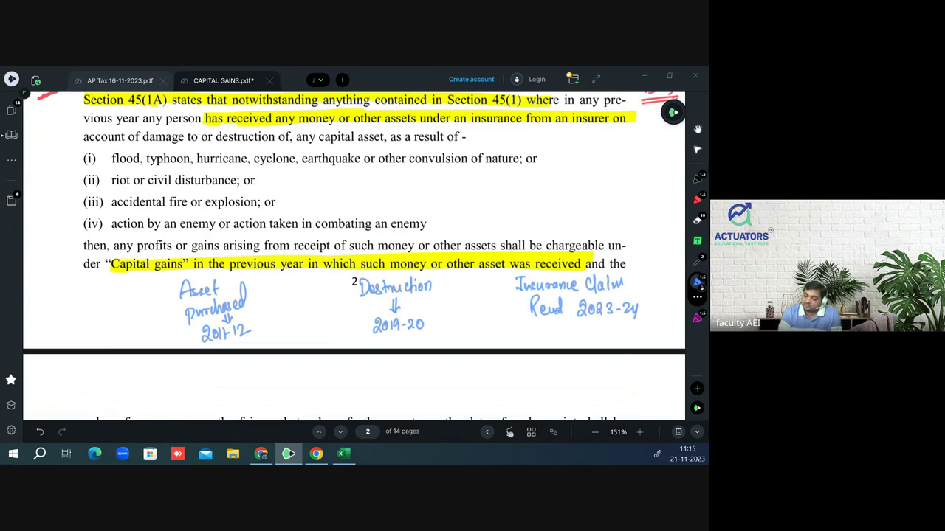
drag(565, 306, 574, 306)
drag(565, 310, 572, 315)
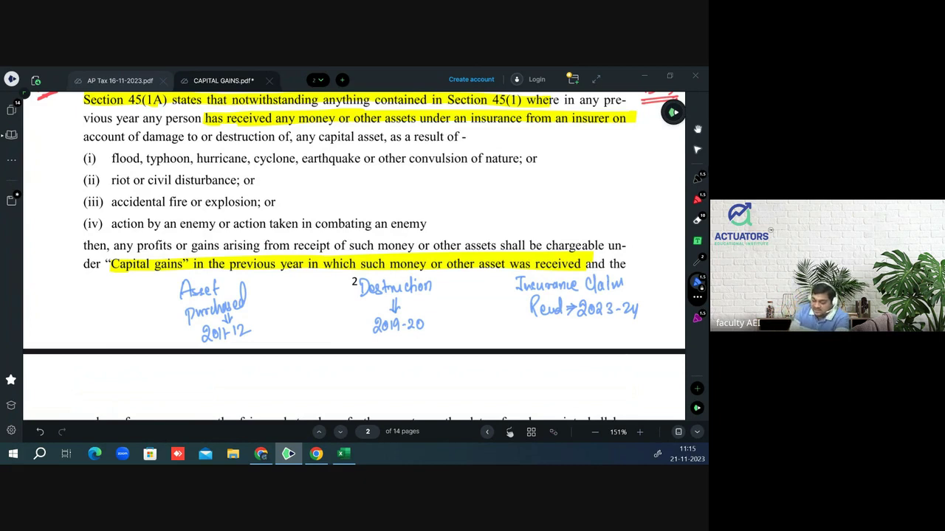
- Draw arrows from purchase to destruction and label the span POH and Indexation
mouse_move(264, 305)
mouse_down()
mouse_move(341, 306)
mouse_move(346, 314)
mouse_up()
mouse_move(293, 299)
mouse_down()
mouse_move(305, 290)
mouse_move(318, 299)
mouse_up()
mouse_move(271, 326)
mouse_down()
mouse_move(353, 326)
mouse_move(344, 333)
mouse_up()
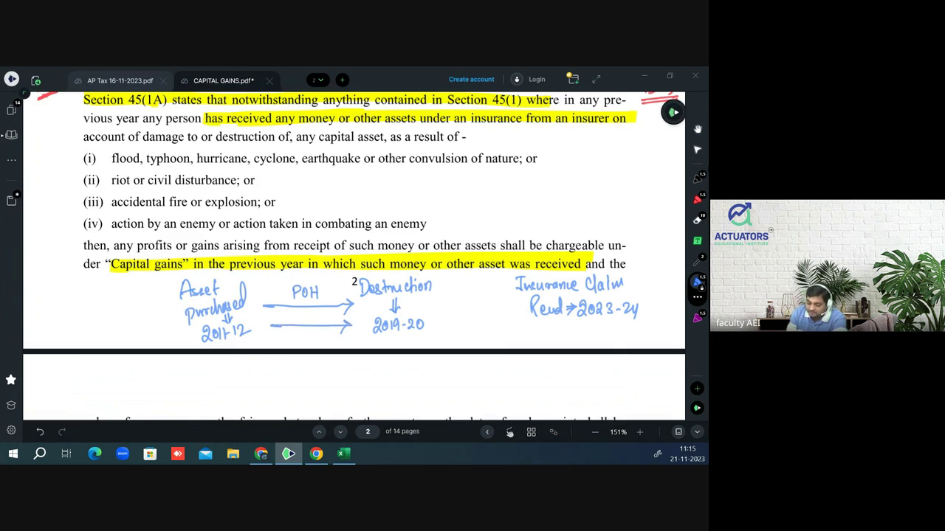
drag(286, 331, 287, 344)
mouse_move(289, 338)
mouse_down()
mouse_move(304, 328)
mouse_move(349, 342)
mouse_move(292, 329)
mouse_up()
drag(279, 344, 291, 344)
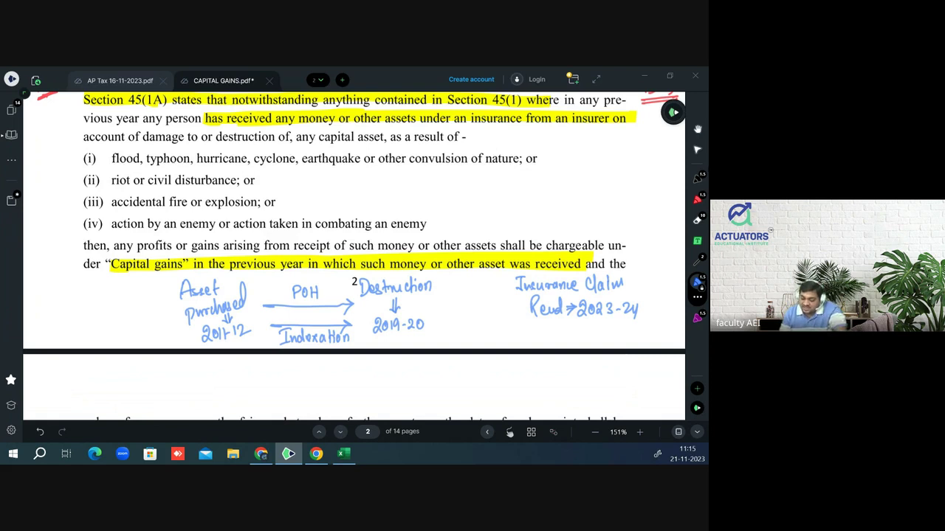
- Box 'Destruction' in dark ink and draw an arrow down to begin a note beneath
drag(361, 297, 432, 296)
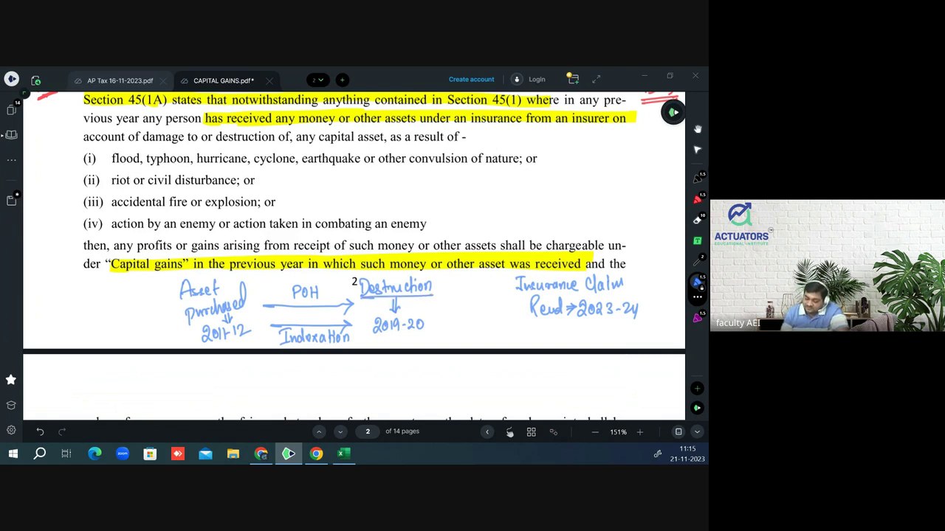
mouse_move(359, 298)
mouse_down()
mouse_move(358, 274)
mouse_move(375, 273)
mouse_move(442, 273)
mouse_move(442, 295)
mouse_move(416, 297)
mouse_move(444, 295)
mouse_up()
click(697, 179)
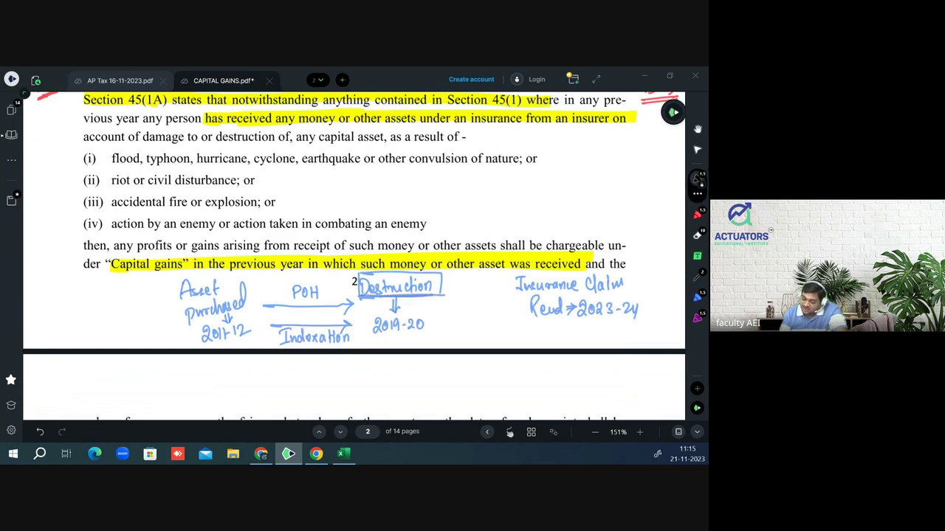
mouse_move(359, 302)
mouse_down()
mouse_move(359, 273)
mouse_move(444, 272)
mouse_move(450, 299)
mouse_up()
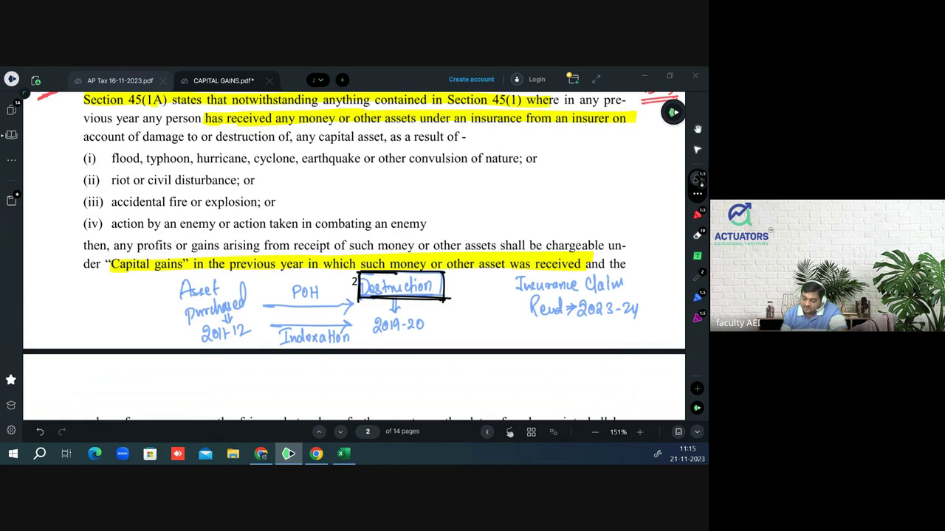
drag(397, 359, 397, 371)
mouse_move(402, 358)
mouse_down()
mouse_move(387, 394)
mouse_move(407, 384)
mouse_up()
- Handwrite the note "POH & Indexation upto year of transfer." with quotes around POH & Indexation
mouse_move(415, 378)
mouse_down()
mouse_move(424, 389)
mouse_move(432, 381)
mouse_up()
mouse_move(436, 372)
mouse_down()
mouse_move(440, 387)
mouse_move(487, 382)
mouse_up()
mouse_move(214, 378)
mouse_down()
mouse_move(214, 389)
mouse_move(219, 383)
mouse_up()
drag(225, 378, 226, 390)
mouse_move(234, 375)
mouse_down()
mouse_move(233, 390)
mouse_move(245, 381)
mouse_move(255, 391)
mouse_move(276, 375)
mouse_up()
mouse_move(270, 375)
mouse_down()
mouse_move(270, 388)
mouse_move(292, 371)
mouse_move(317, 388)
mouse_move(347, 390)
mouse_up()
mouse_move(353, 380)
mouse_down()
mouse_move(355, 397)
mouse_move(359, 390)
mouse_up()
drag(354, 380, 369, 388)
drag(199, 373, 202, 379)
drag(336, 367, 335, 373)
drag(340, 366, 340, 373)
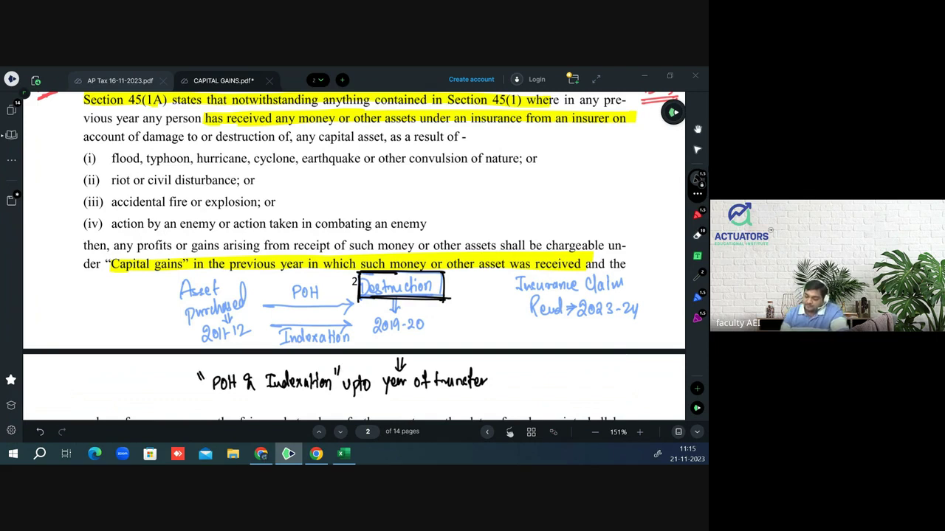
drag(495, 383, 495, 384)
- Continue the note with "However C/G chargeable to tax in the PY 2023-24."
drag(501, 374, 507, 389)
drag(500, 381, 512, 387)
drag(519, 378, 612, 385)
drag(622, 367, 638, 386)
mouse_move(635, 383)
mouse_down()
mouse_move(644, 377)
mouse_move(645, 397)
mouse_move(667, 378)
mouse_move(681, 384)
mouse_up()
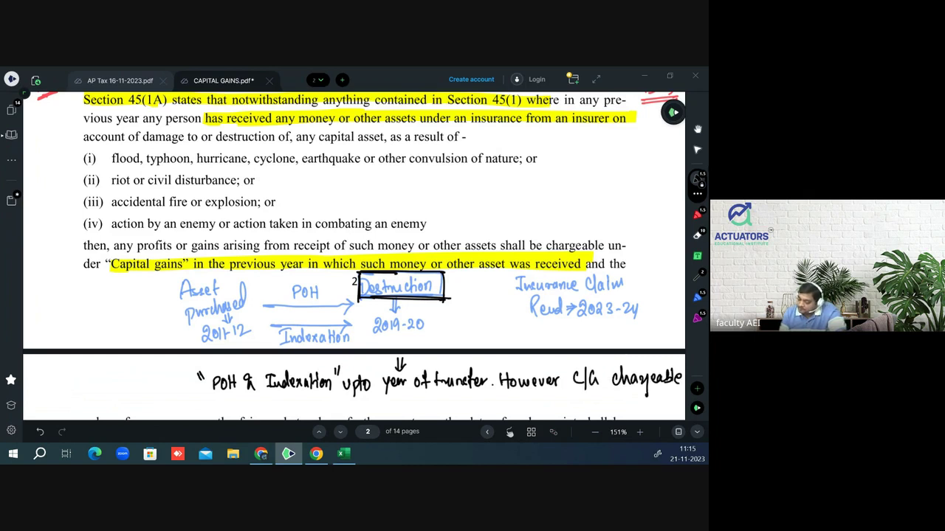
drag(404, 403, 418, 403)
drag(416, 404, 458, 413)
mouse_move(473, 404)
mouse_down()
mouse_move(473, 414)
mouse_move(504, 414)
mouse_move(511, 403)
mouse_up()
mouse_move(509, 395)
mouse_down()
mouse_move(515, 412)
mouse_move(536, 411)
mouse_up()
mouse_move(536, 398)
mouse_down()
mouse_move(549, 414)
mouse_move(595, 411)
mouse_up()
drag(602, 406, 629, 413)
click(633, 409)
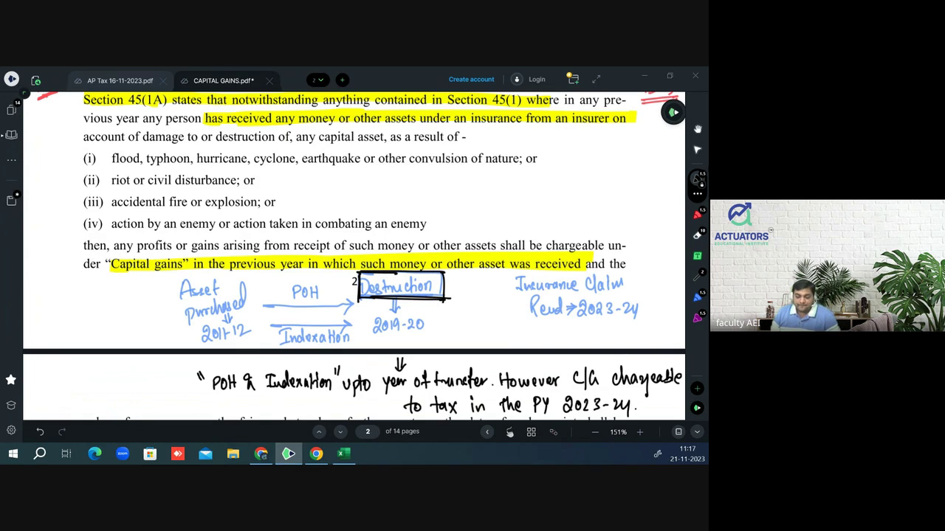
- Bracket causes (i)-(iv) with a curly brace, replacing a deleted vertical line
drag(78, 156, 79, 227)
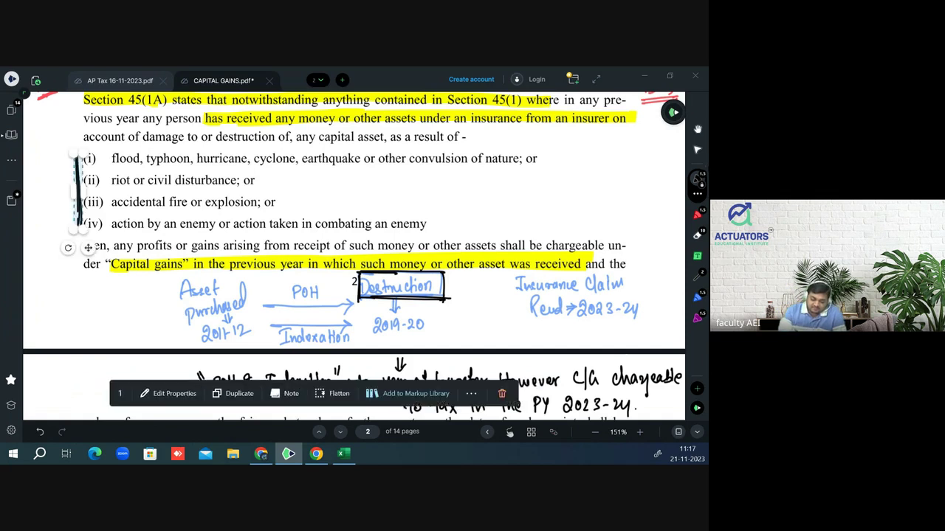
key(Delete)
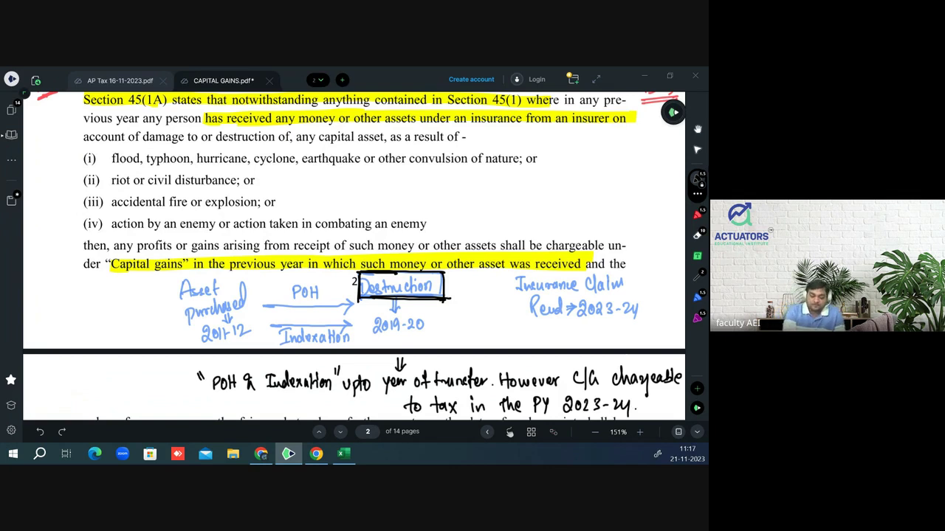
drag(82, 150, 76, 237)
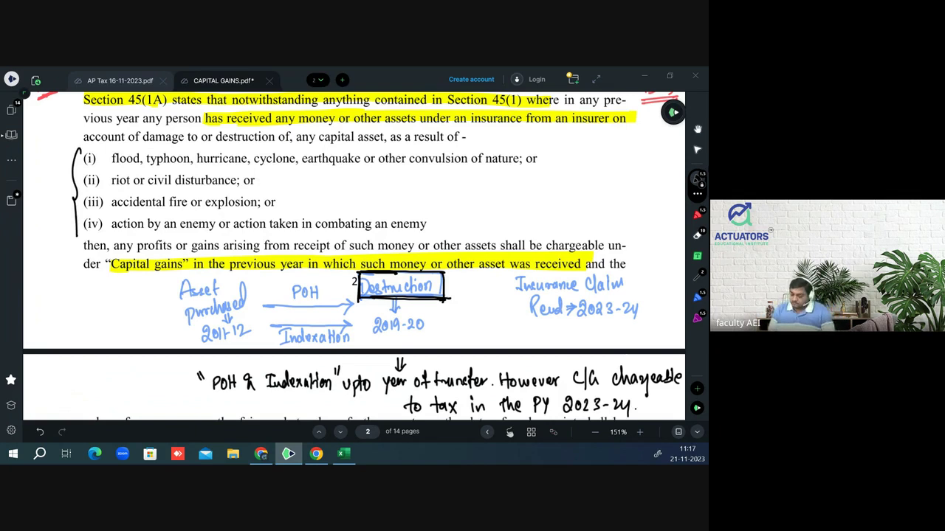
- Go down to Question 13 on page 8 and underline the fire date
scroll(354, 255, down, 10)
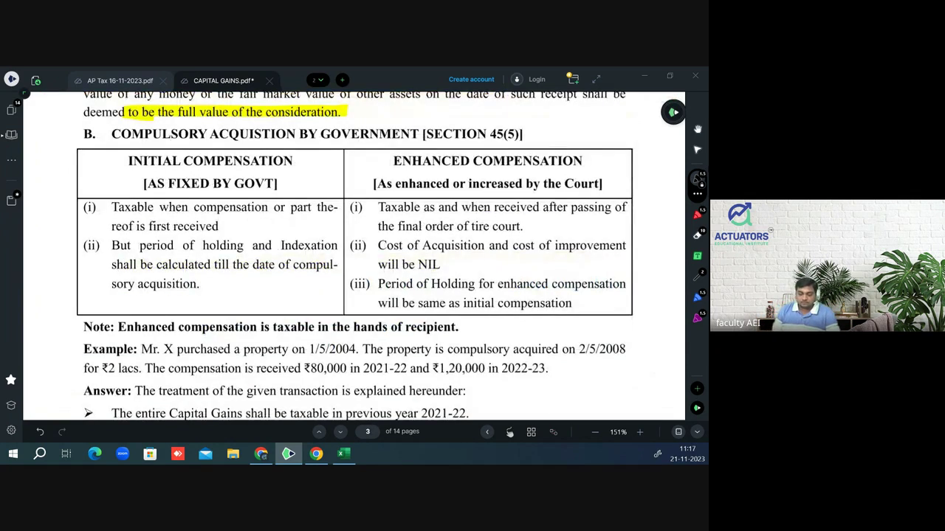
scroll(355, 255, down, 5)
scroll(354, 254, down, 5)
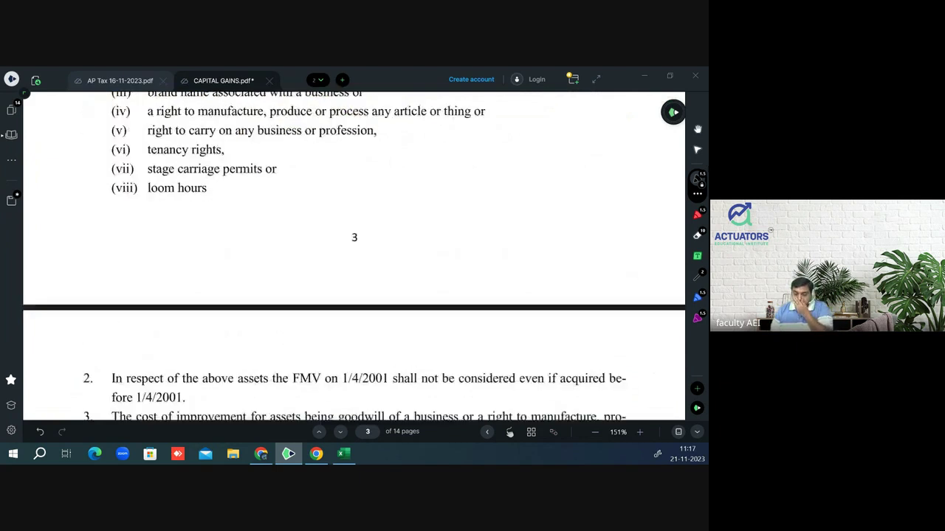
scroll(354, 255, down, 5)
scroll(354, 255, down, 5)
scroll(354, 254, down, 5)
scroll(354, 254, down, 10)
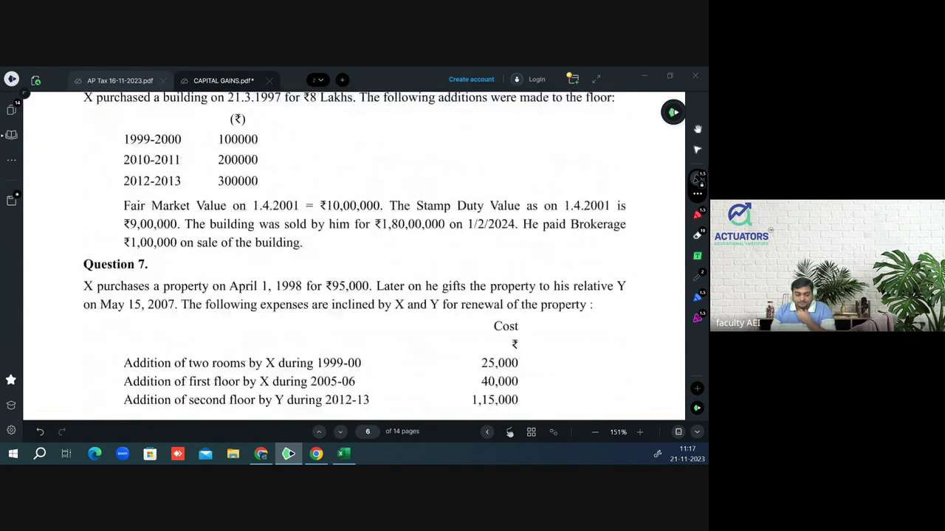
scroll(354, 255, down, 10)
scroll(354, 255, down, 10)
scroll(354, 255, down, 10)
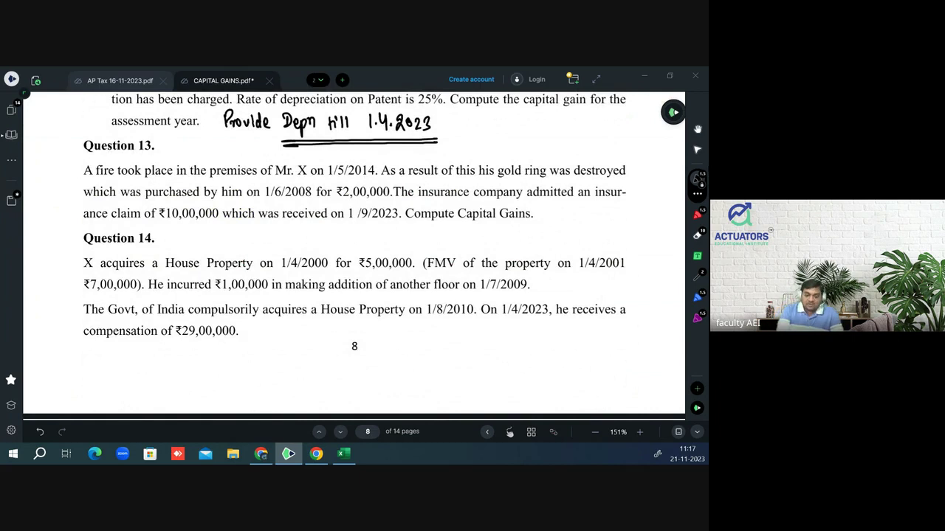
drag(84, 178, 384, 177)
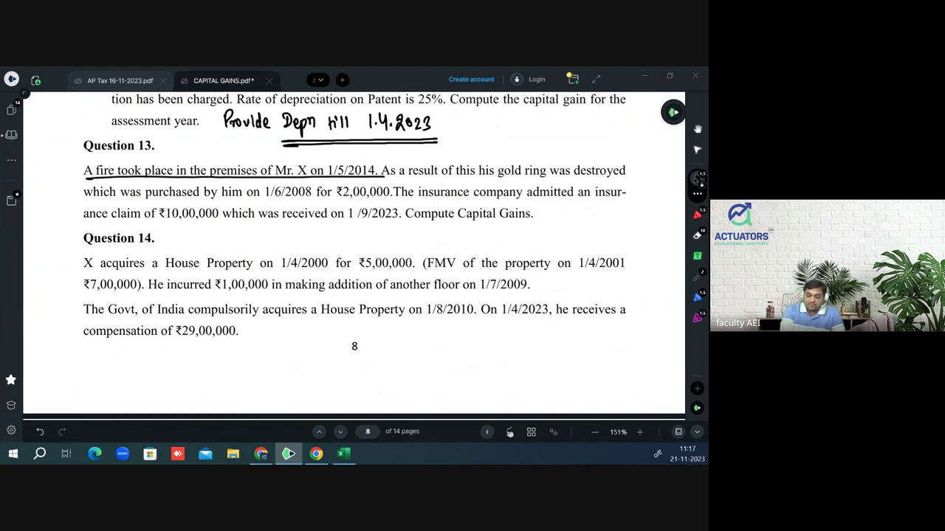
- Underline the ₹10,00,000 claim received on 1/9/2023, redoing a too-short line
drag(159, 222, 328, 224)
key(ctrl+z)
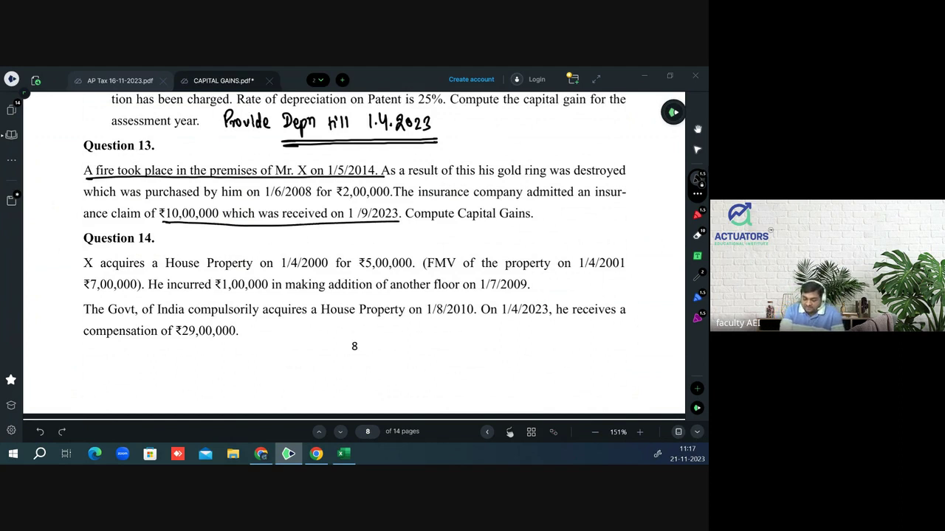
drag(171, 222, 400, 222)
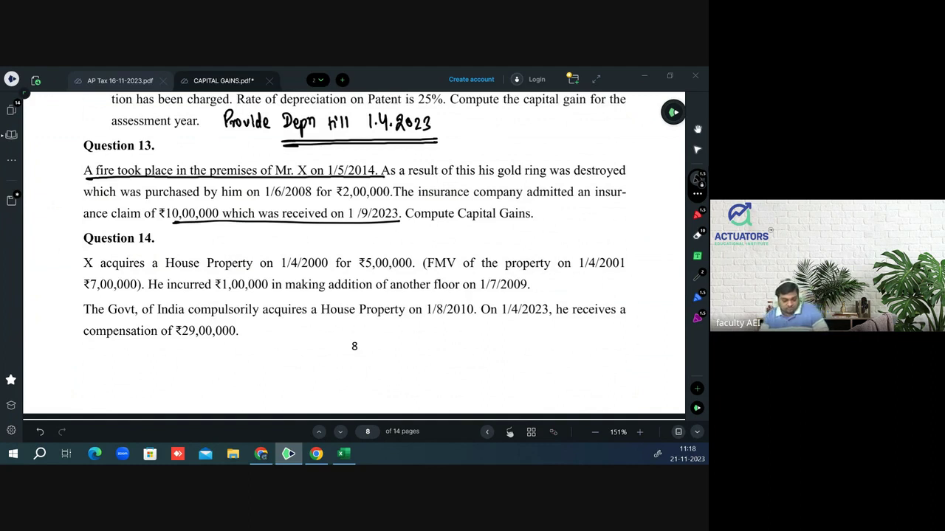
- In Excel, add a bold, underlined 'Question 13' heading in row 119
key(alt+Tab)
key(Down)
key(Down)
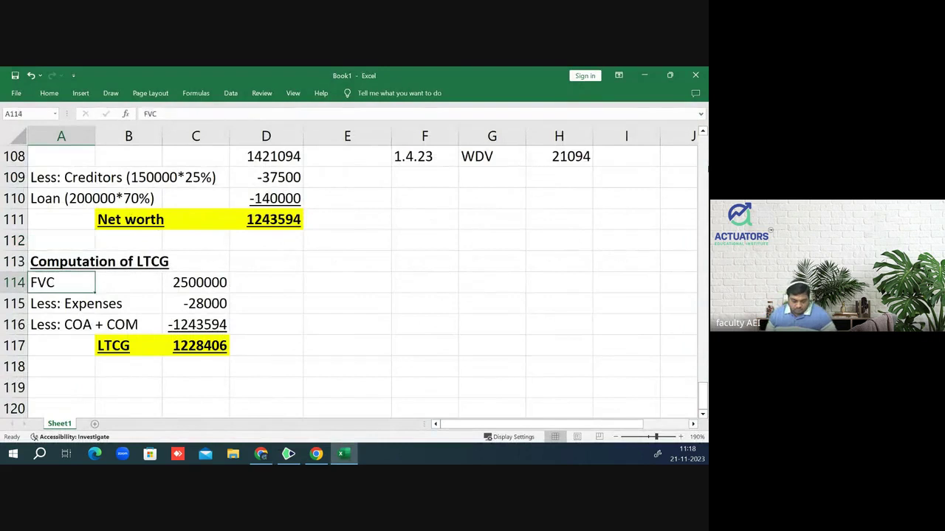
key(Down)
key(Down)
key(Down)
key(Down)
key(Down)
key(Down)
key(Down)
key(Down)
key(Down)
key(Down)
key(Down)
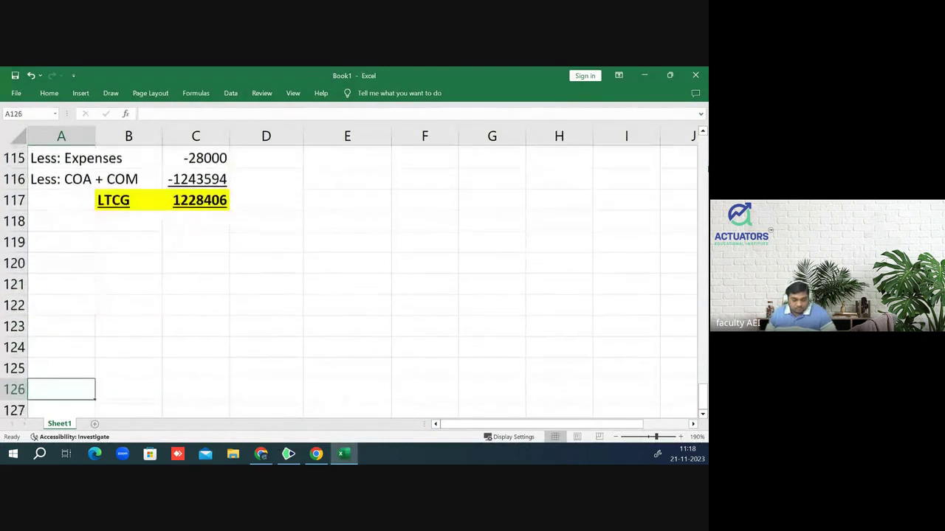
key(Down)
key(Down)
key(Down)
key(Up)
key(Up)
key(Up)
key(Up)
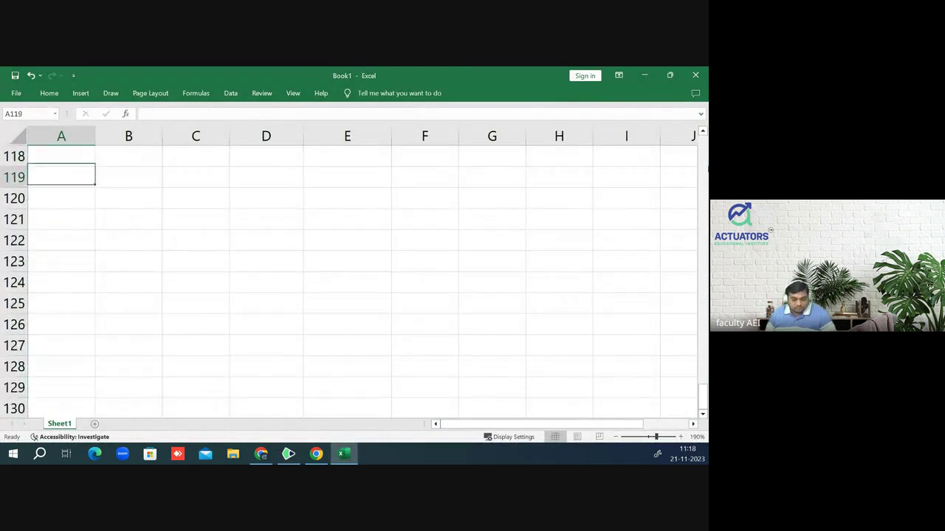
text(quest)
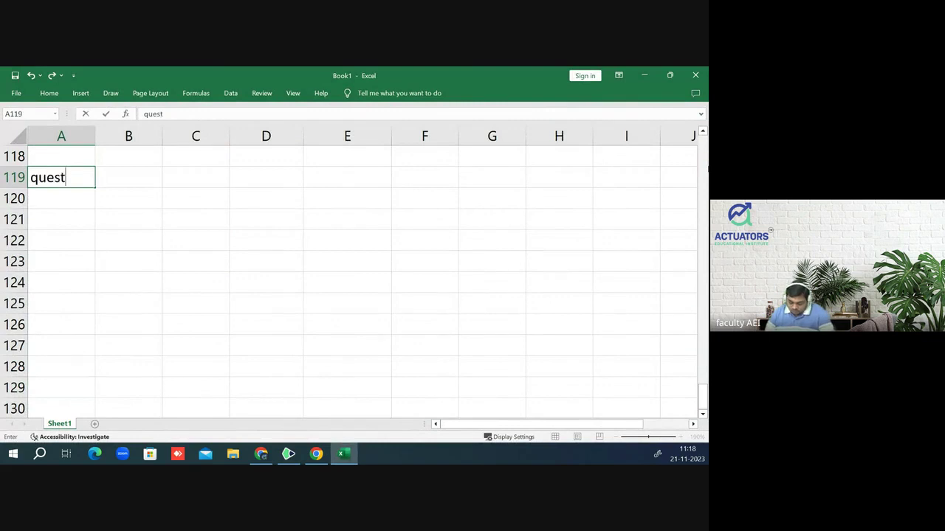
text(ion 13)
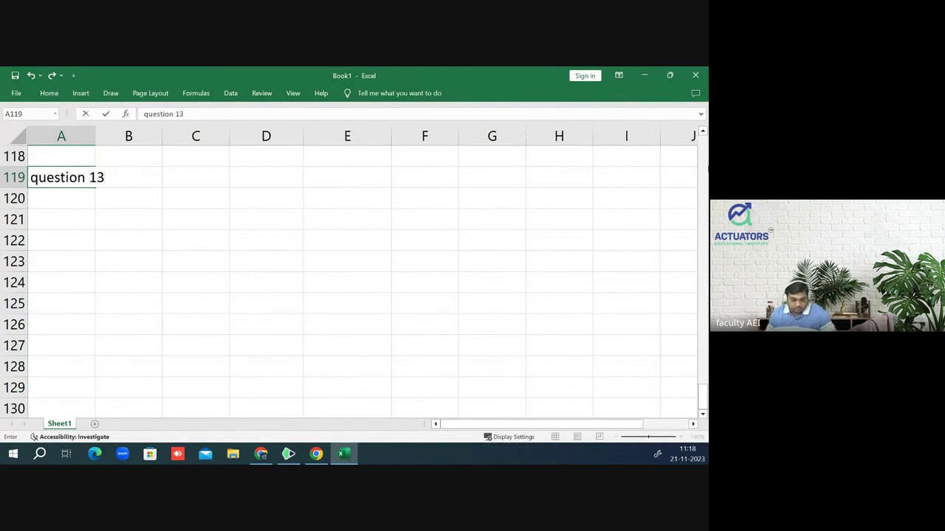
key(BackSpace)
key(BackSpace)
key(BackSpace)
key(BackSpace)
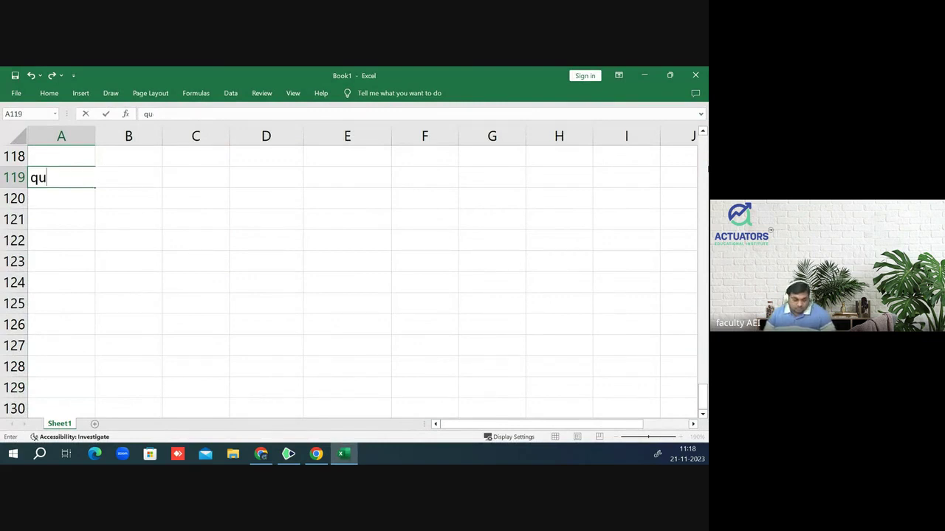
key(BackSpace)
key(BackSpace)
text(Ques)
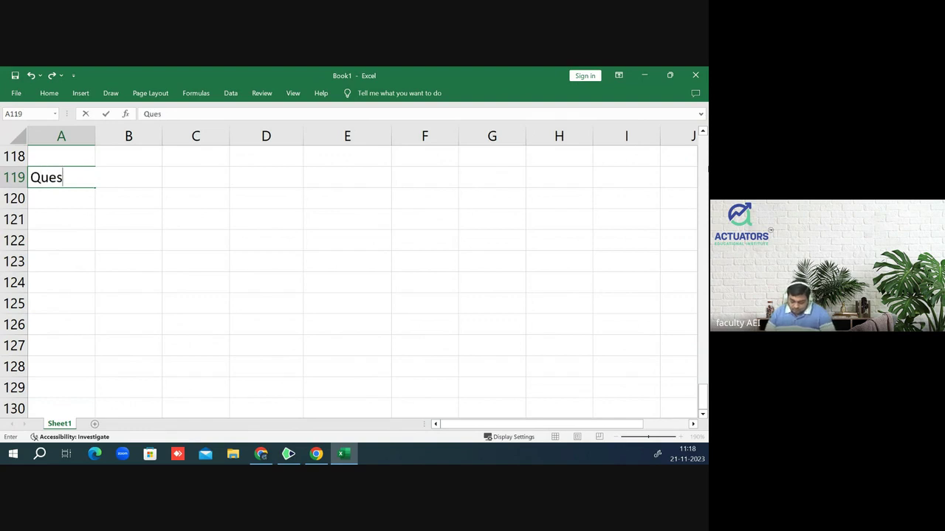
text(tion 13)
key(Return)
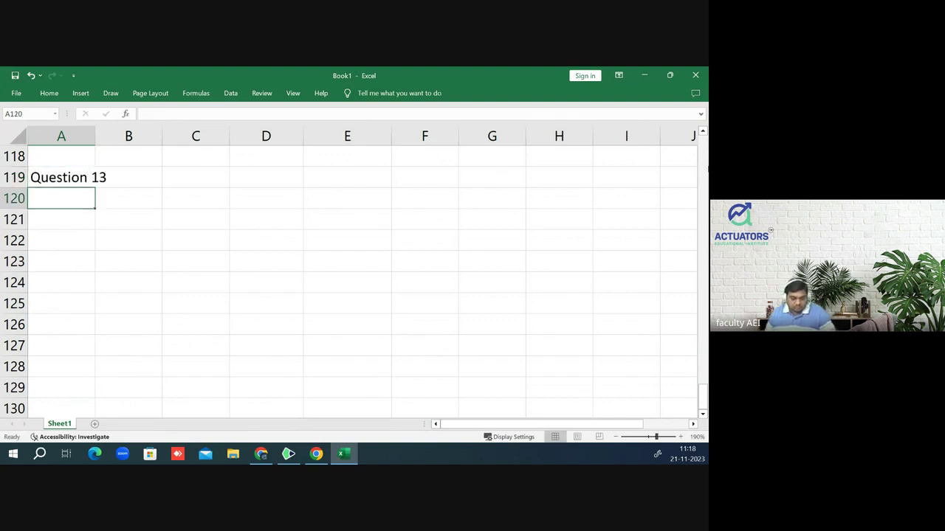
key(Up)
key(ctrl+b)
key(ctrl+u)
- Enter 'POH = 1/6/2008 - 1/5/2014 = Upto the date of destruction' in row 121, checking dates in the PDF
key(Down)
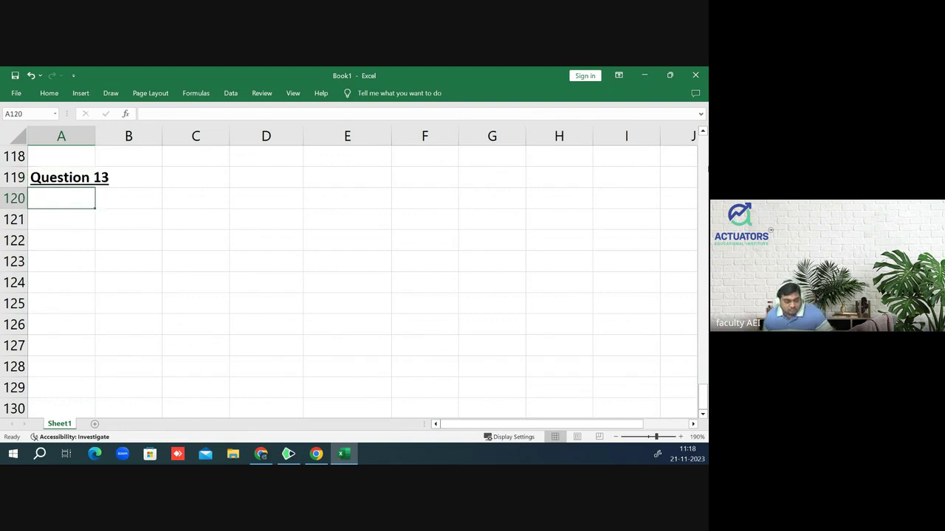
key(Down)
text(POH)
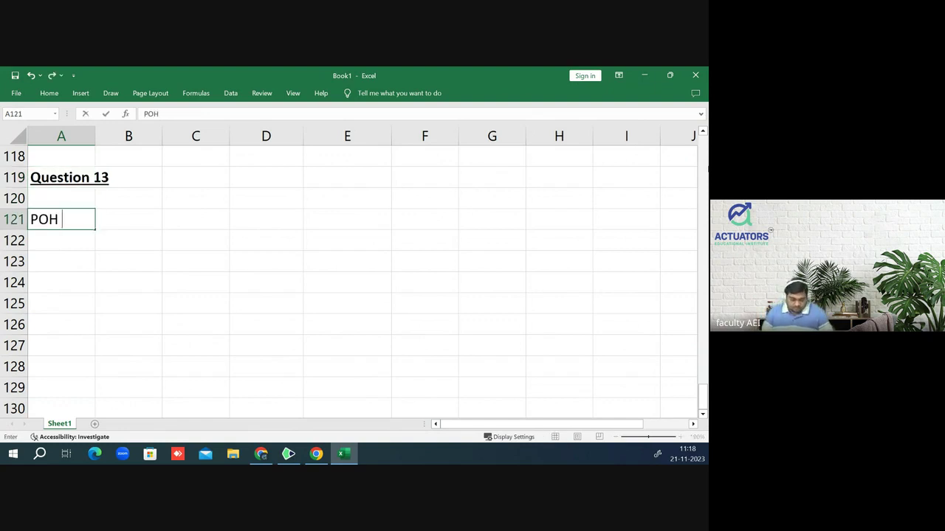
text( =)
key(alt+Tab)
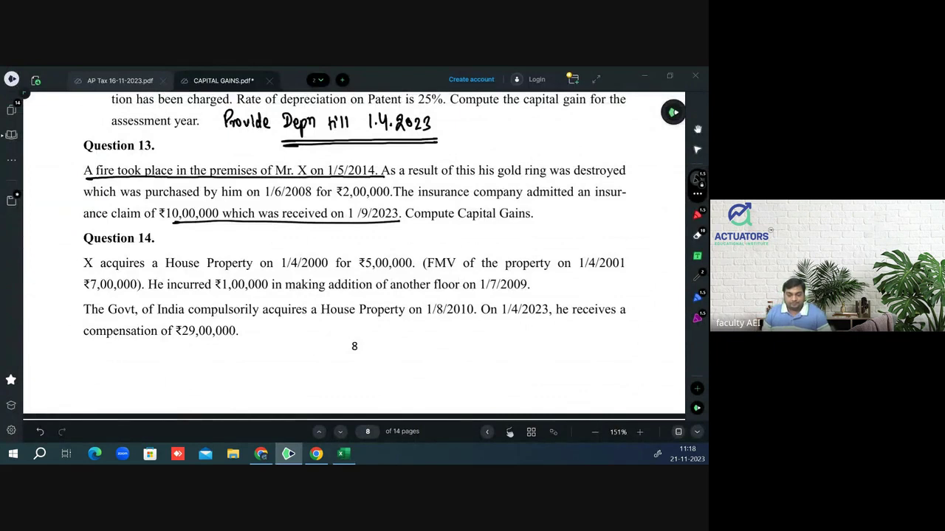
key(alt+Tab)
text(1/6/)
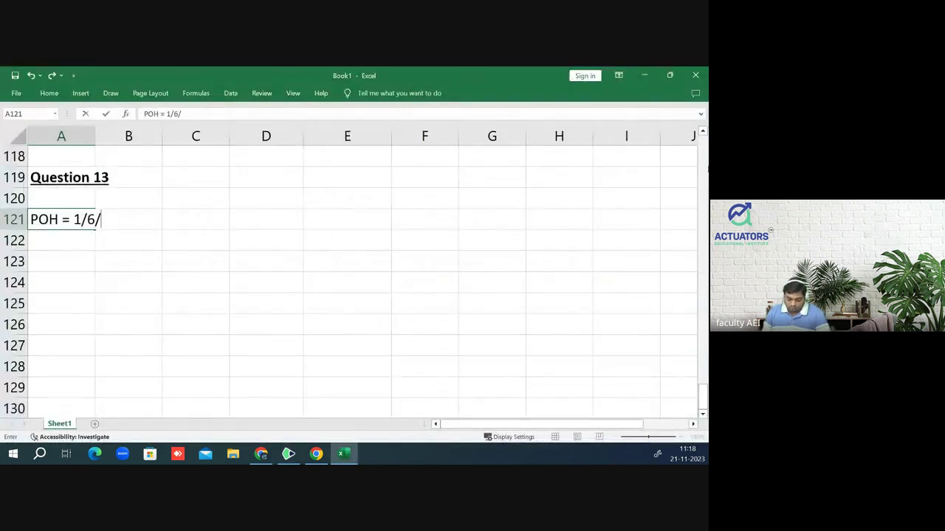
text(2008 -)
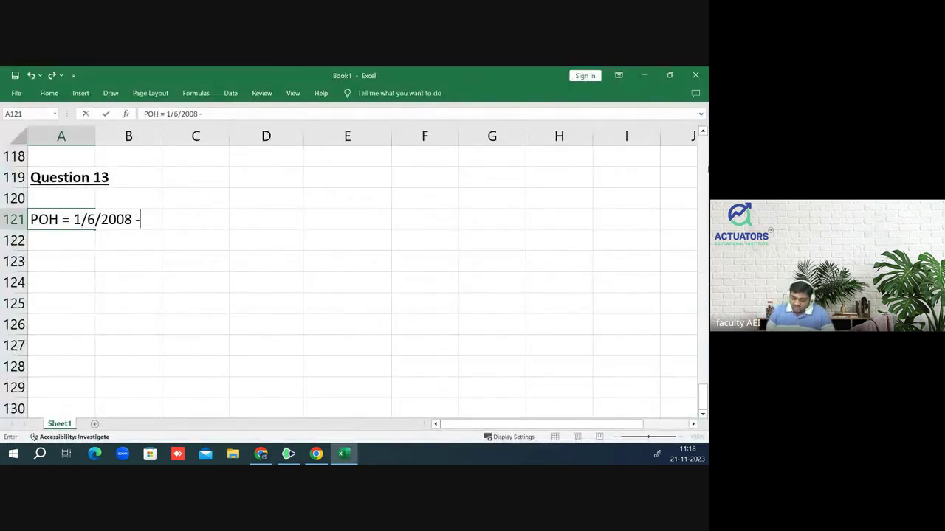
key(alt+Tab)
key(alt+Tab)
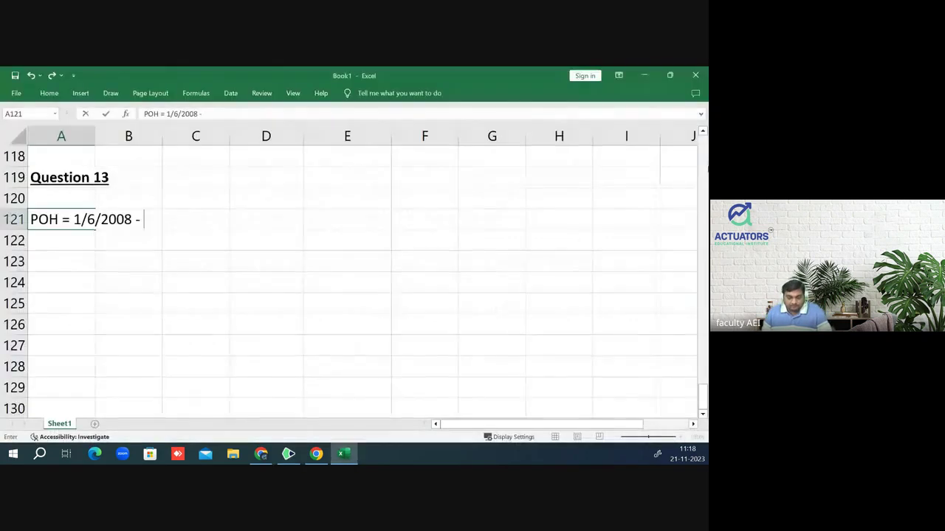
text(1/5/2)
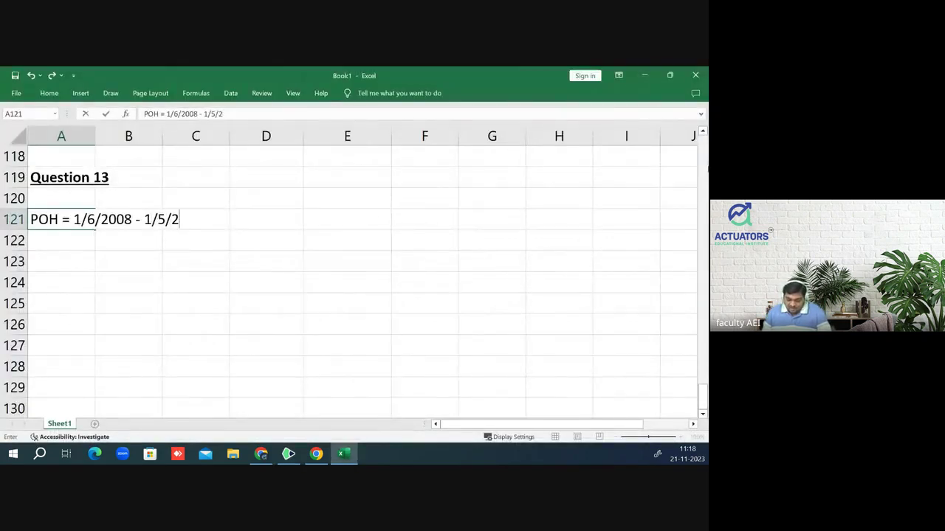
text(014 )
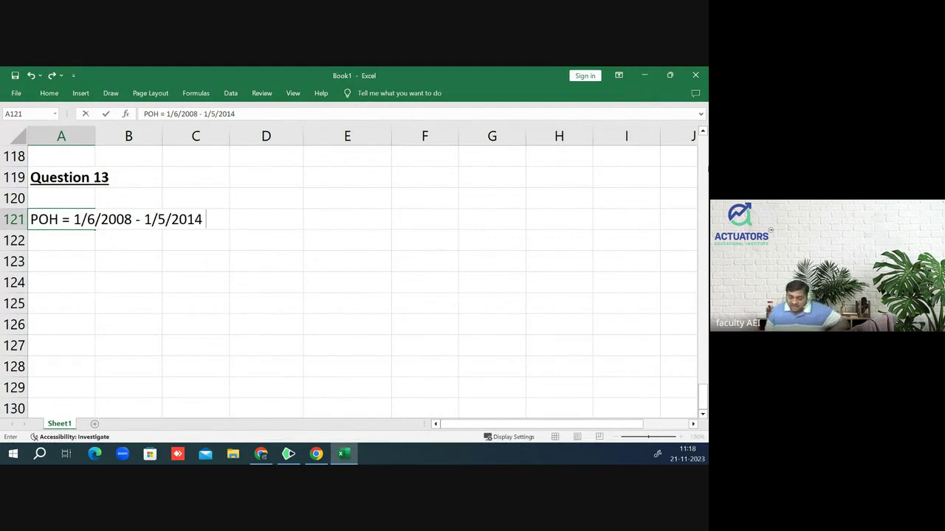
text(= U)
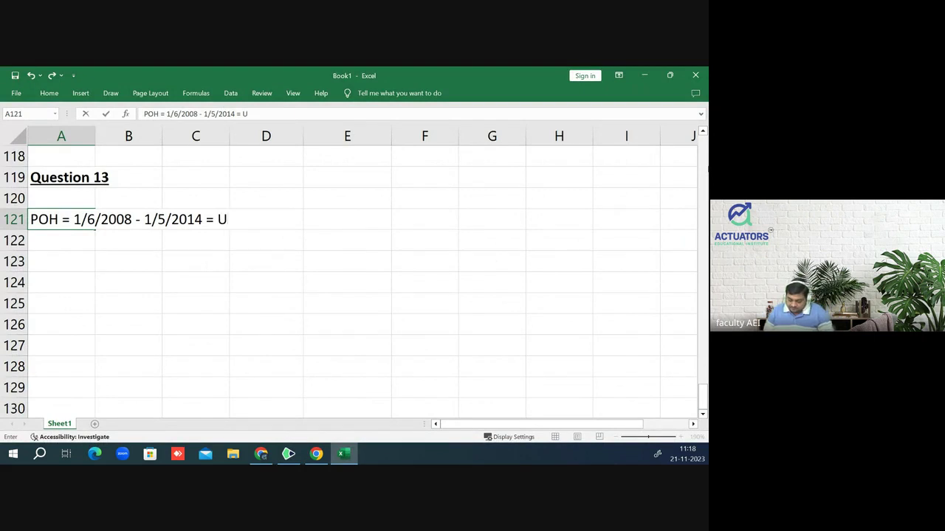
text(pto th ed)
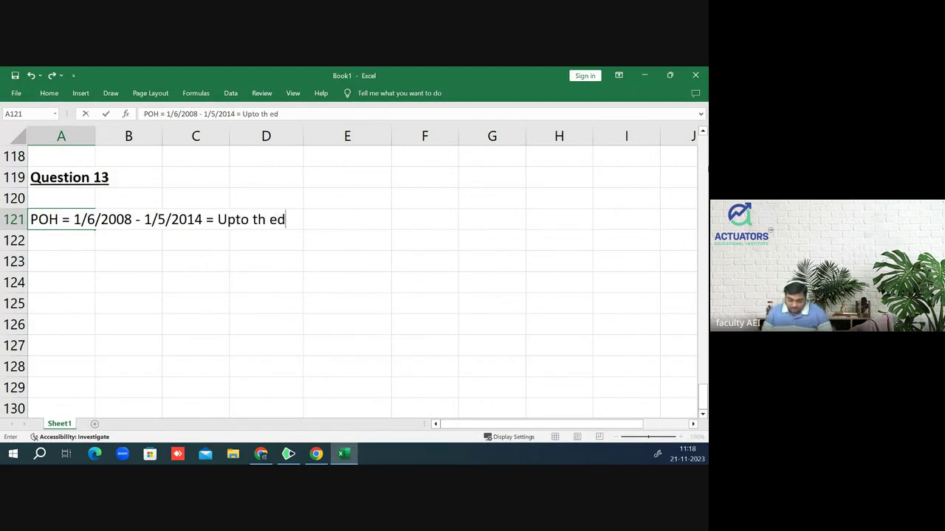
text(ate)
key(BackSpace)
key(BackSpace)
key(BackSpace)
key(BackSpace)
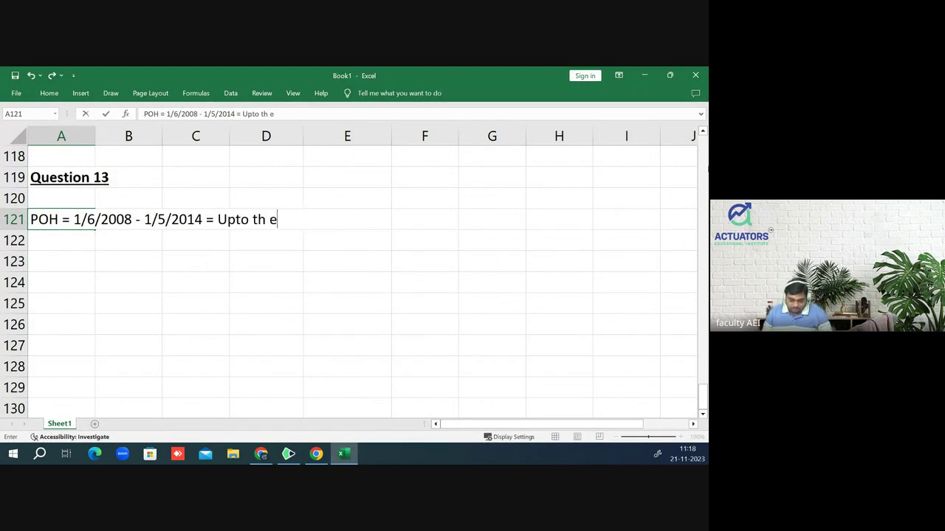
key(BackSpace)
key(BackSpace)
text(s date )
text(of destrcur)
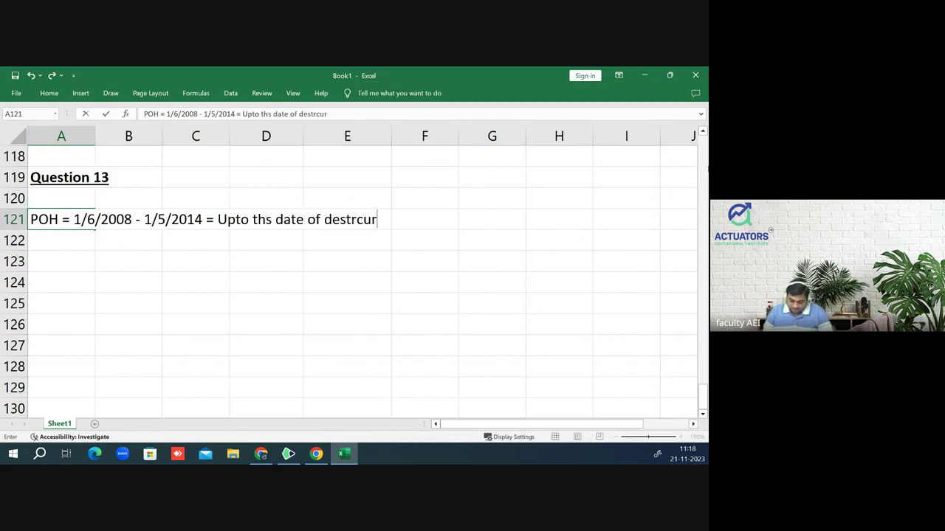
text(ioyt)
key(BackSpace)
key(BackSpace)
key(BackSpace)
key(BackSpace)
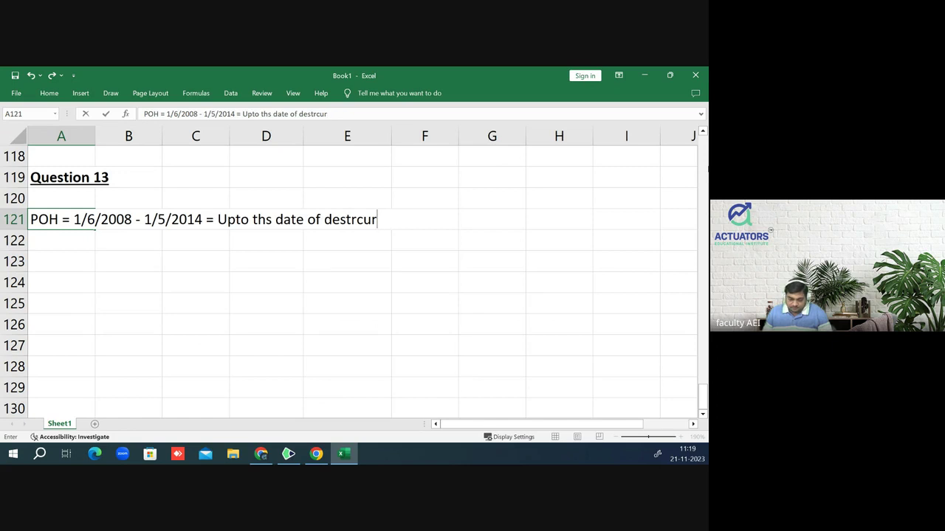
key(BackSpace)
key(BackSpace)
key(BackSpace)
text(ucti)
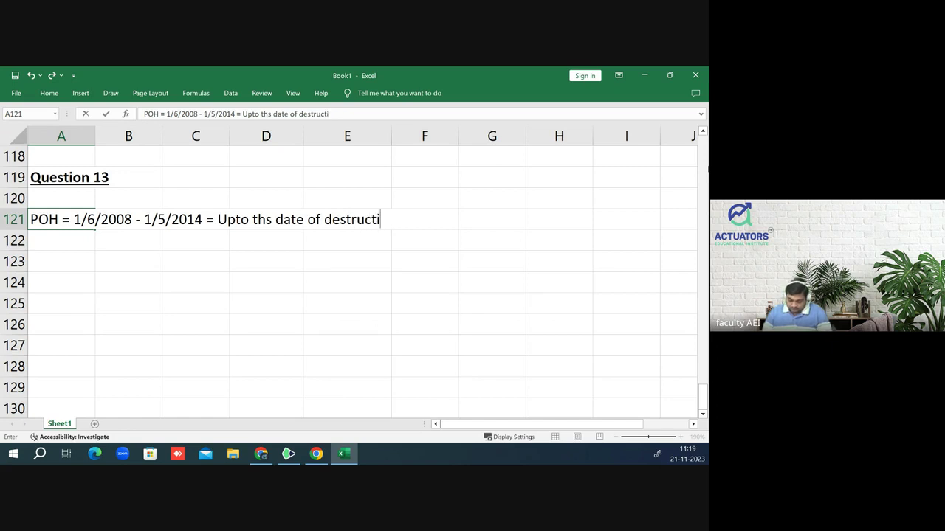
text(on)
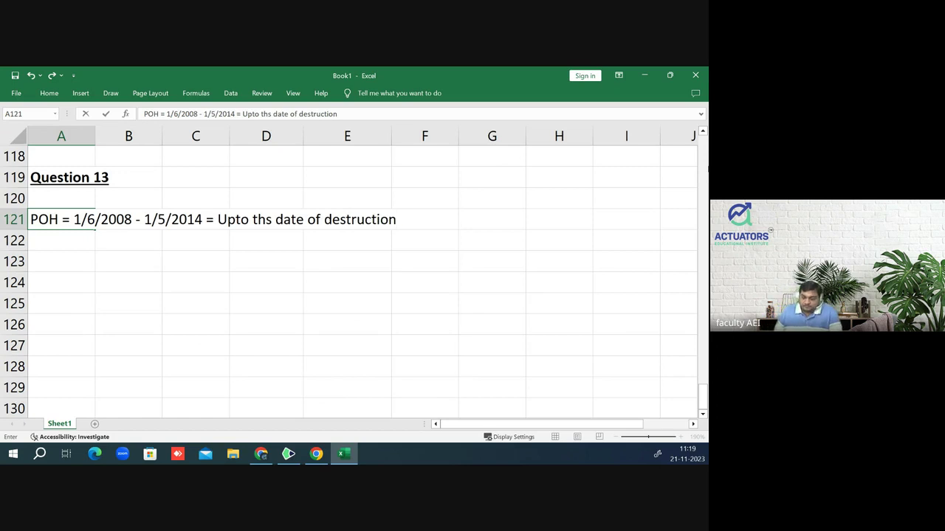
key(ctrl+Return)
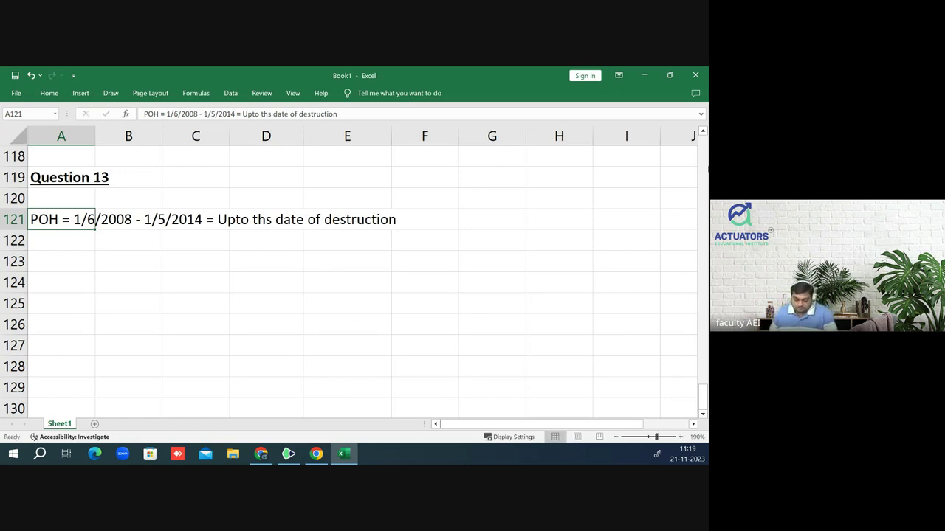
- Correct the typo 'ths' to 'the' in the POH line
key(F2)
key(Left)
key(Left)
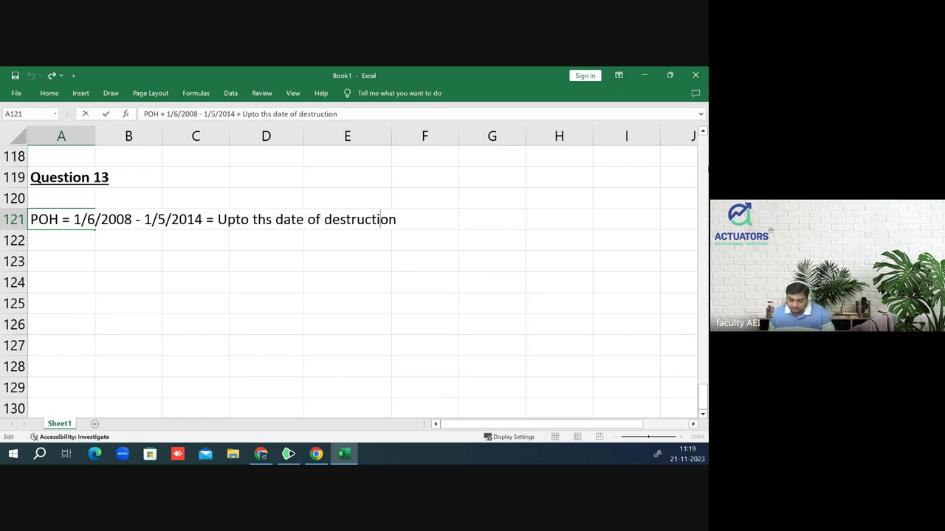
key(Left)
key(Left)
key(Left)
key(Left)
key(Left)
key(Left)
key(Left)
key(Left)
key(Right)
key(Right)
key(Right)
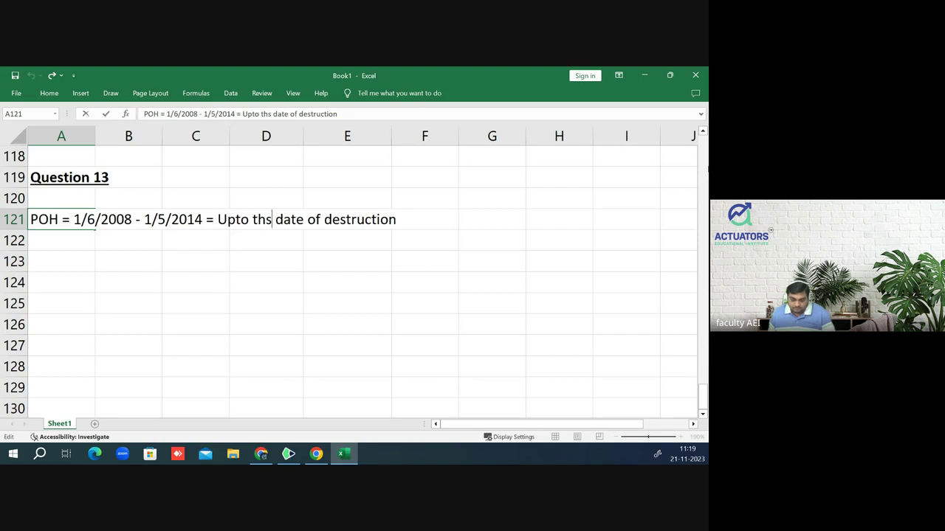
key(BackSpace)
text(e)
key(Return)
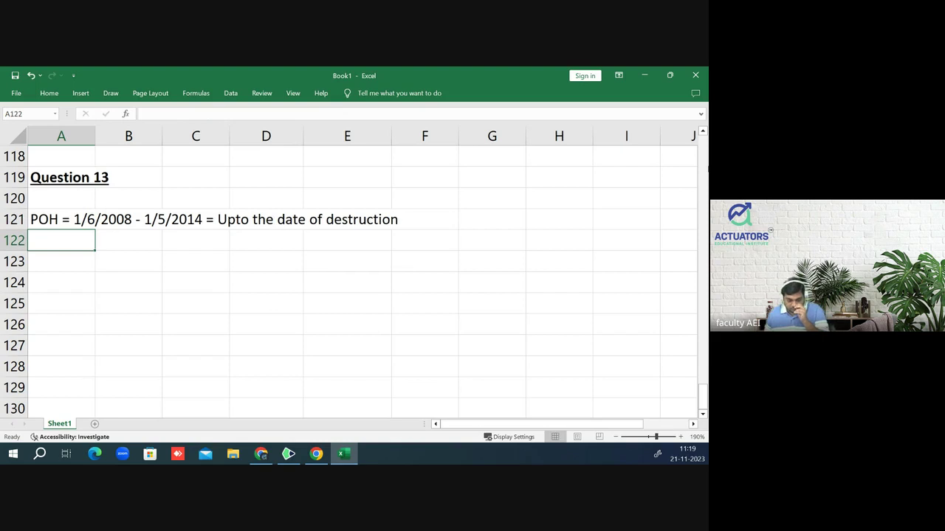
- Append ' = Long term Capital asset' to the POH line in A121
key(Up)
key(F2)
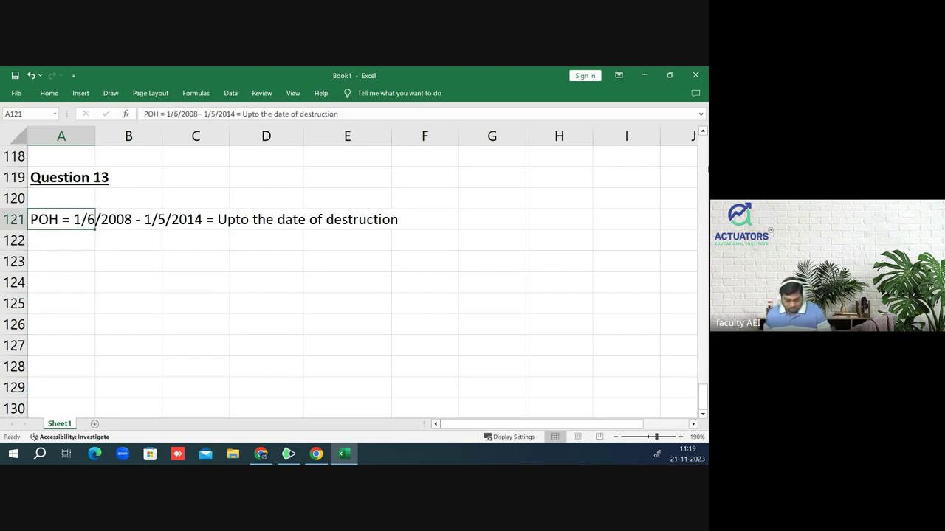
text( =)
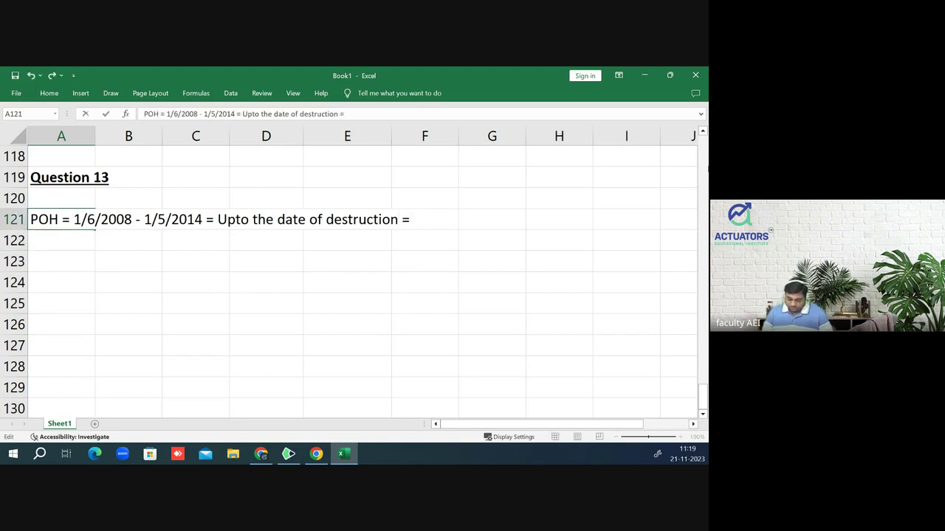
text( Long term )
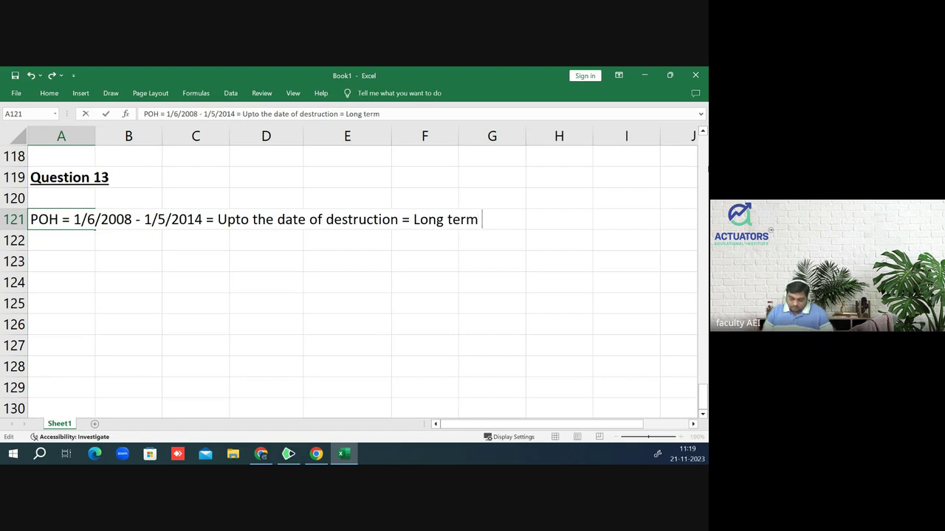
text(Capital)
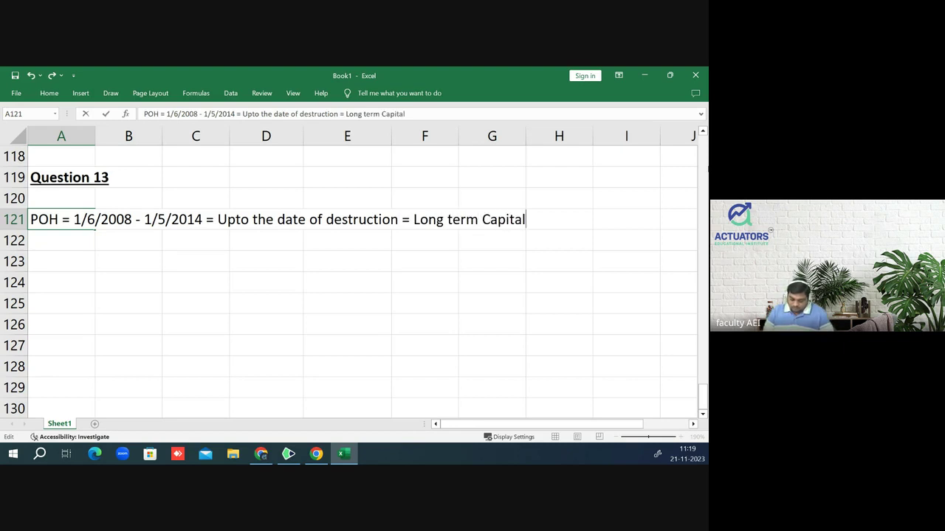
text( asset)
key(Return)
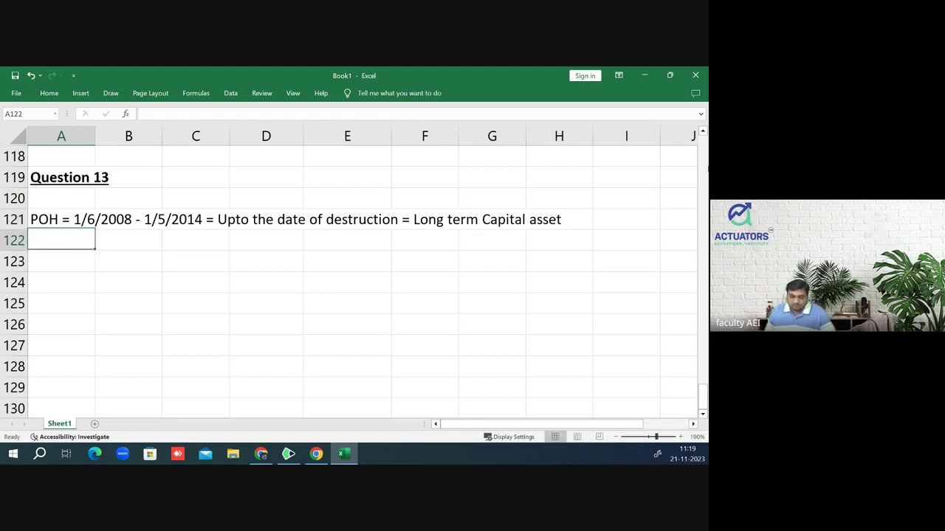
click(62, 219)
key(Down)
key(Down)
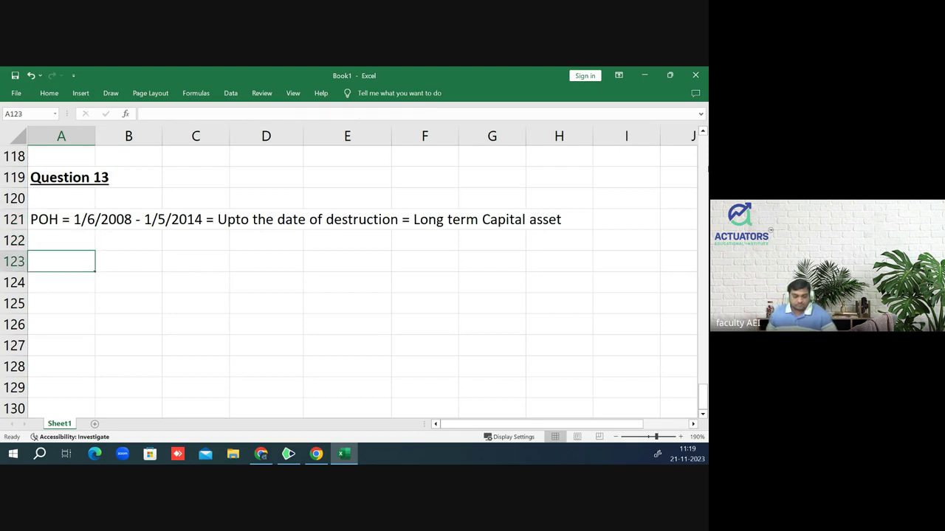
- Enter 'COA = 200000' in A123 after checking the PDF, and 'Indexation upto 2014-15' in A124
key(Down)
key(Down)
key(Down)
key(Down)
key(Down)
key(Down)
key(Down)
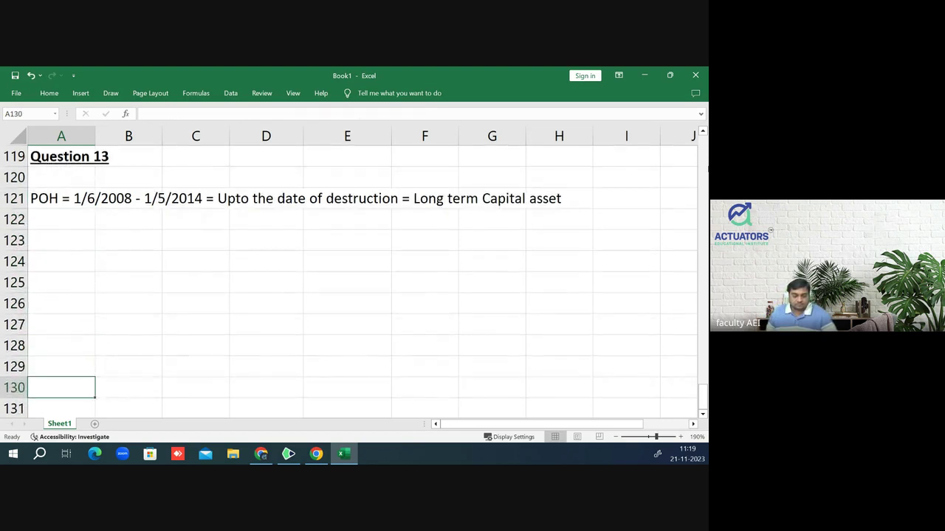
key(Up)
key(Up)
key(Up)
key(Up)
key(Up)
key(Up)
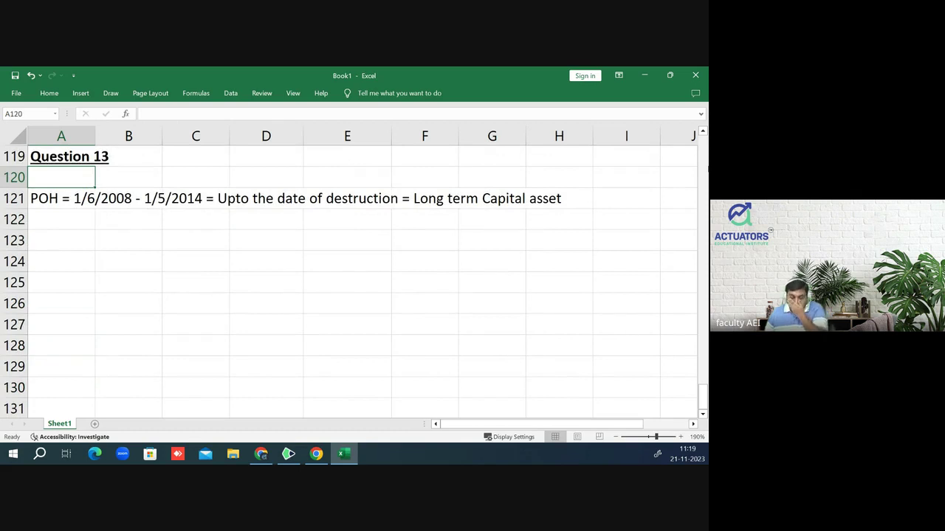
click(61, 240)
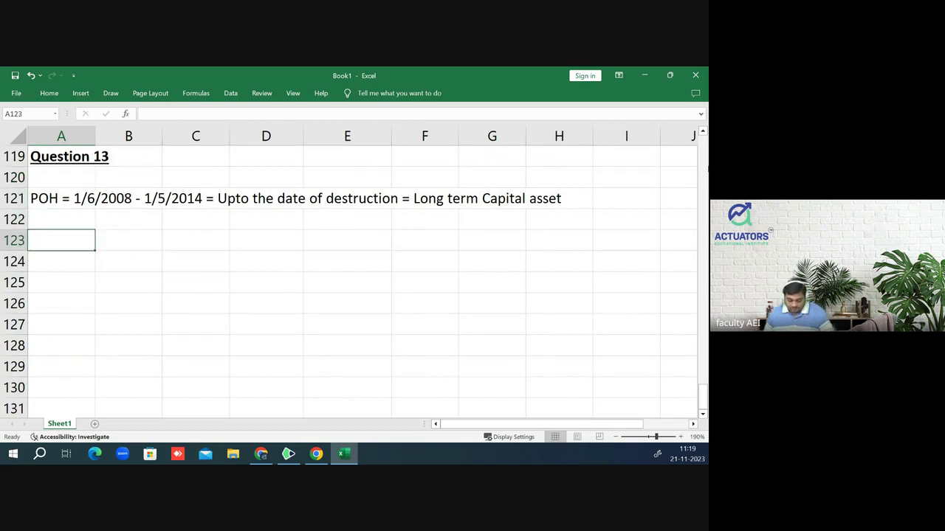
text(COA =)
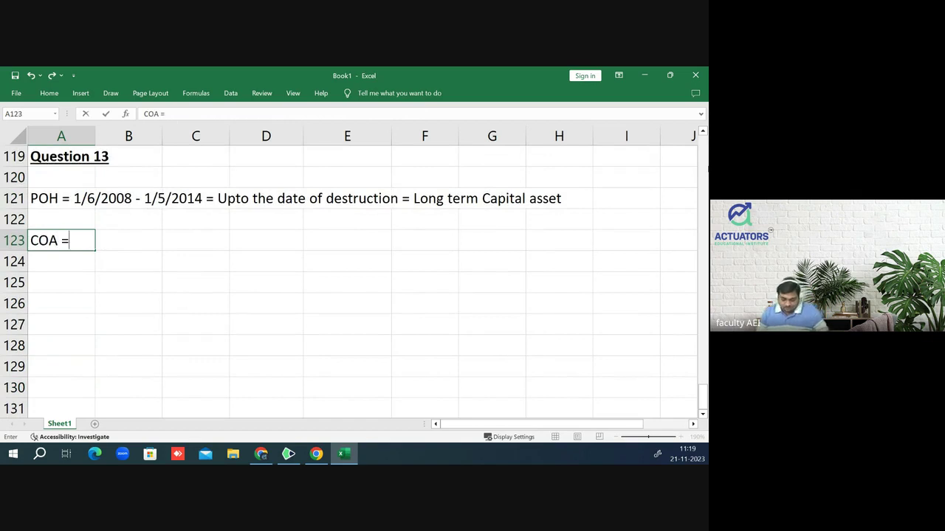
key(alt+Tab)
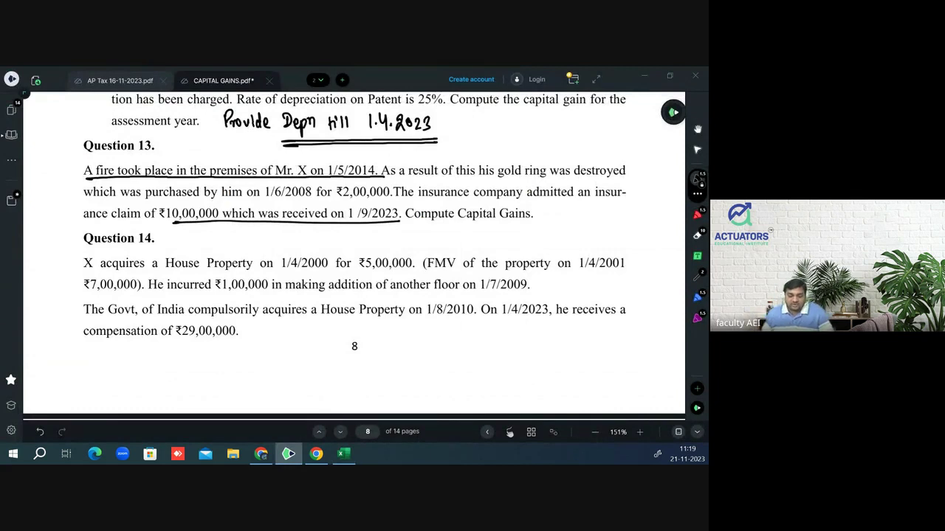
key(alt+Tab)
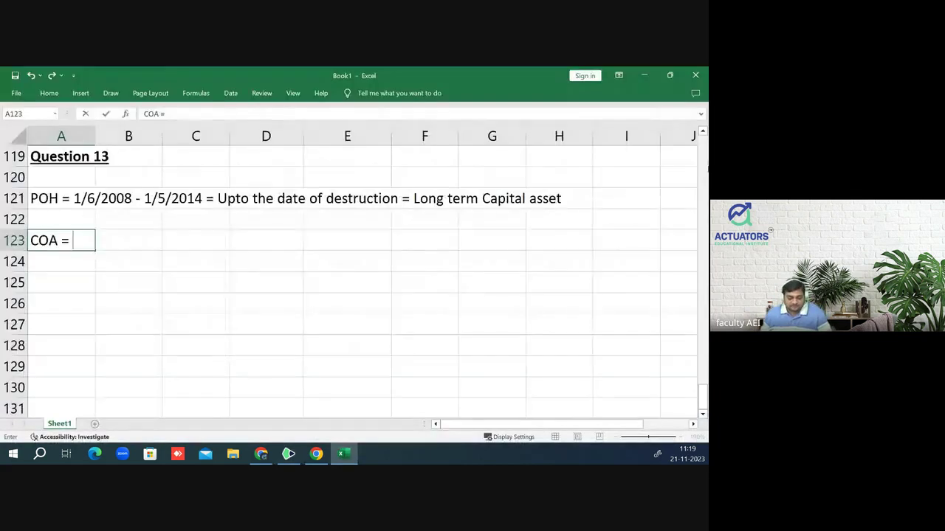
text(200000)
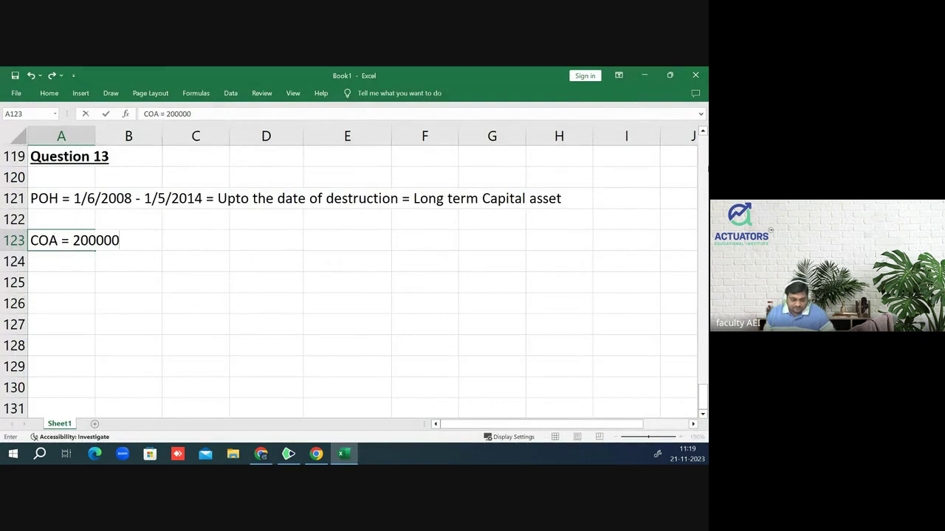
key(Return)
text(Inde)
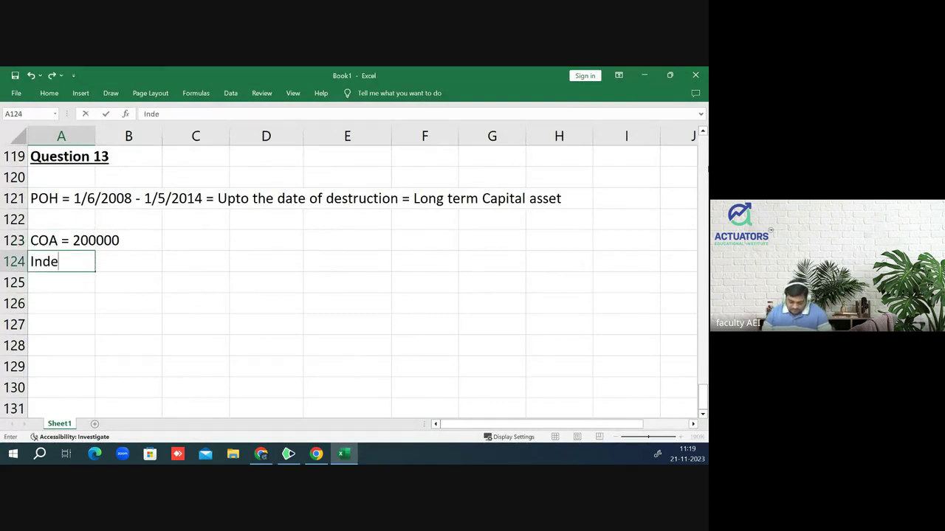
text(xation)
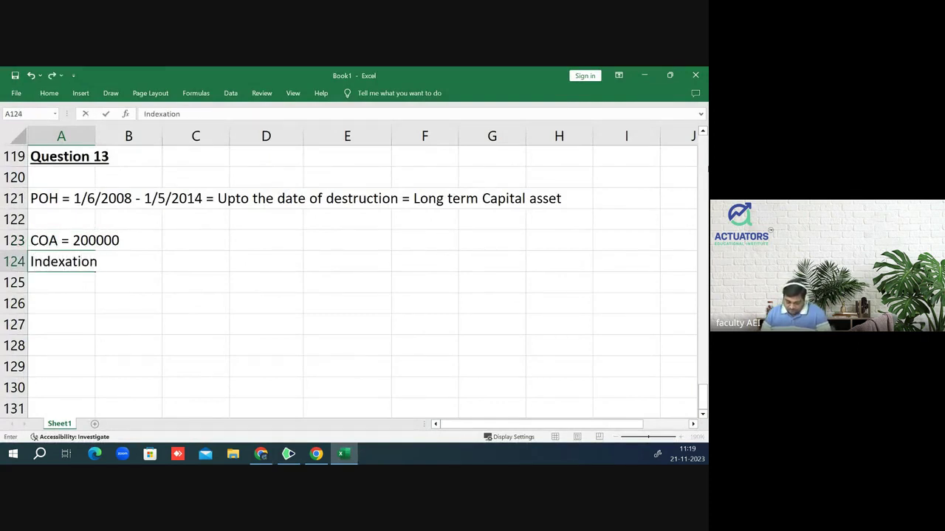
text( upto)
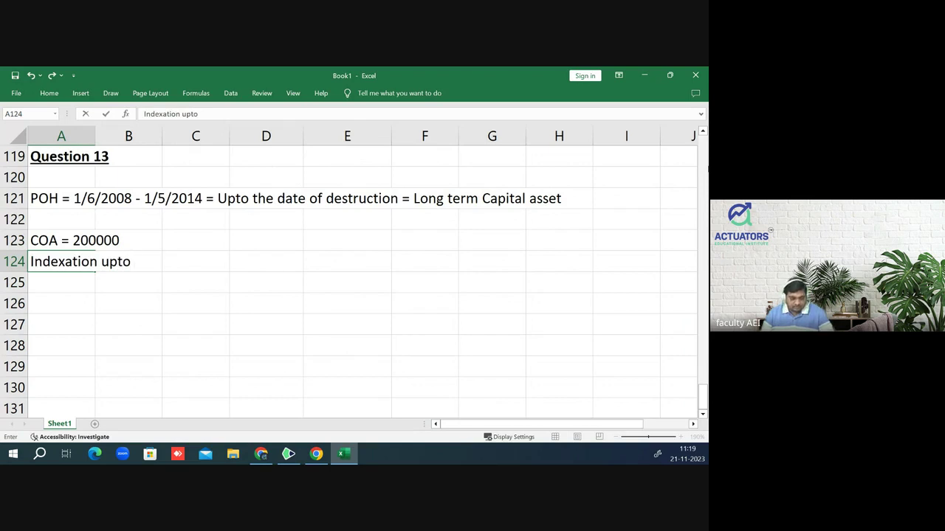
text( 20)
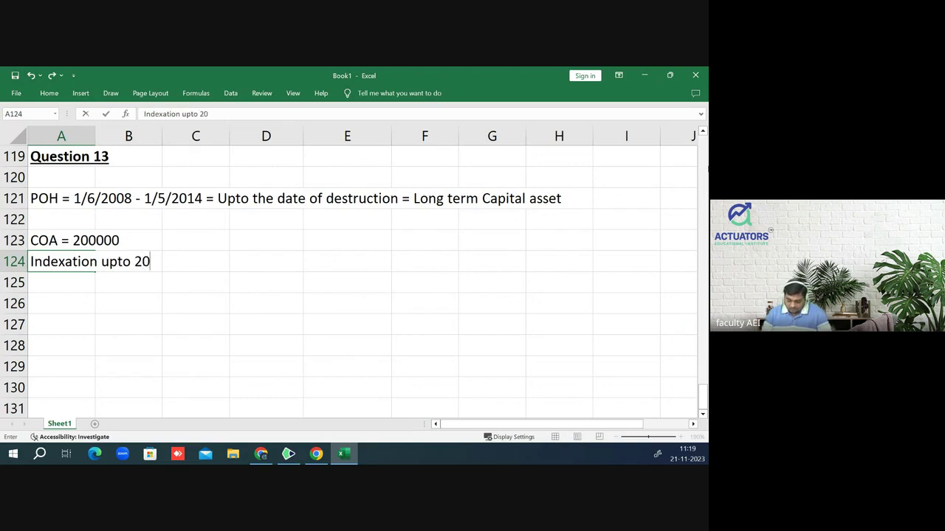
text(14-15)
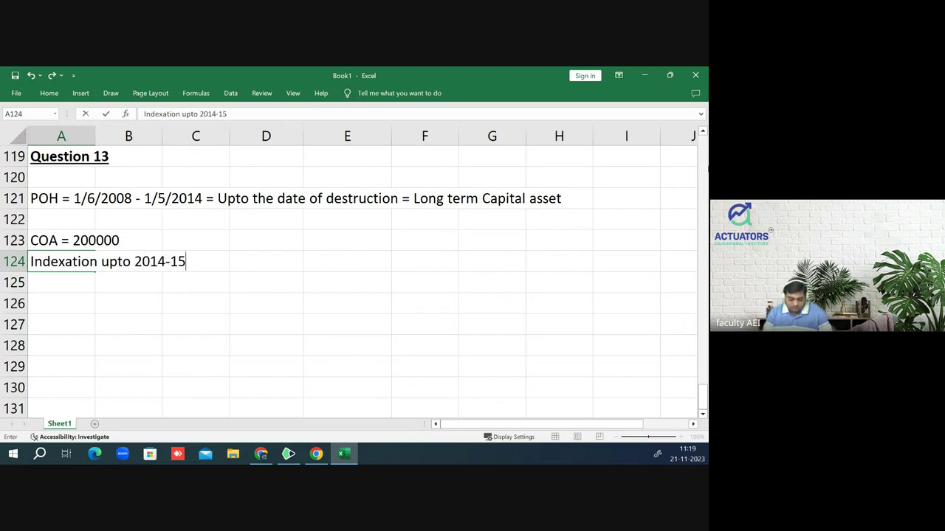
key(Return)
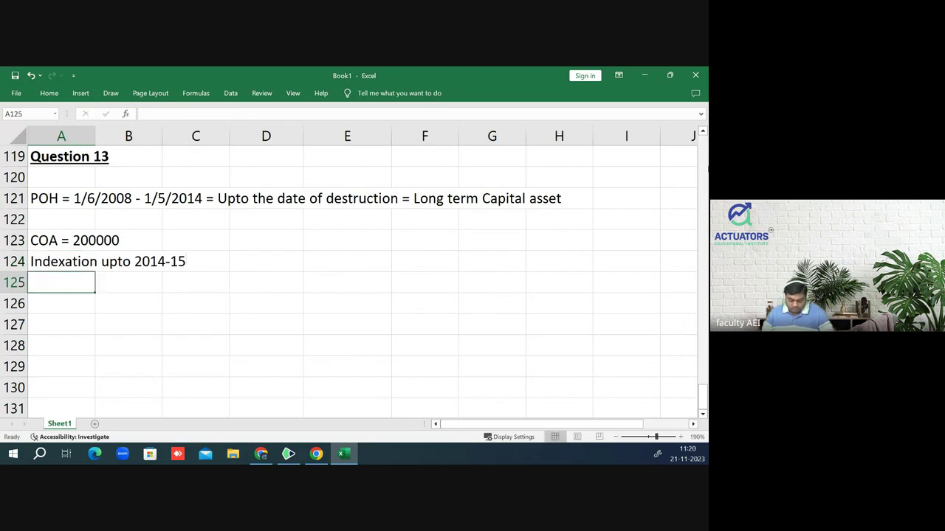
- Type 'CG taxable in the year 2023-24 when the claim is received.' into A125, fixing the mistyped year
text(CG taxa)
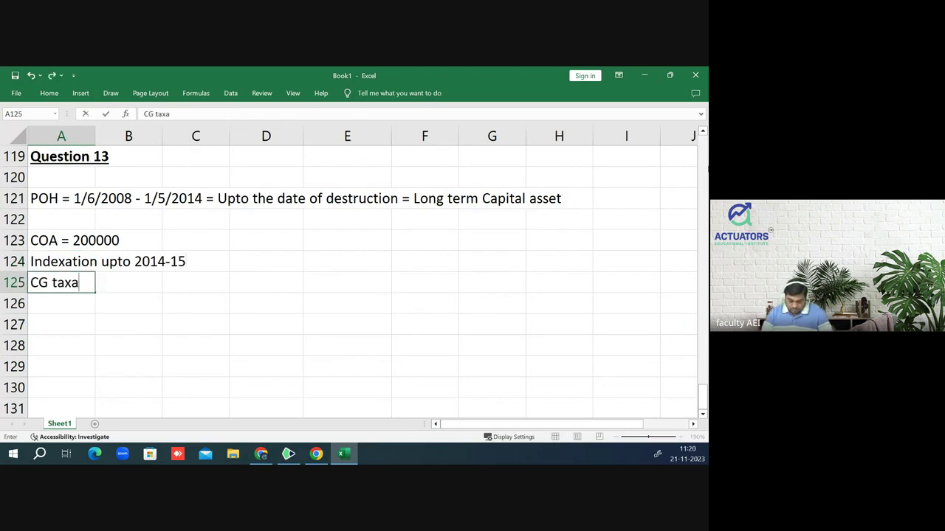
text(ble in the)
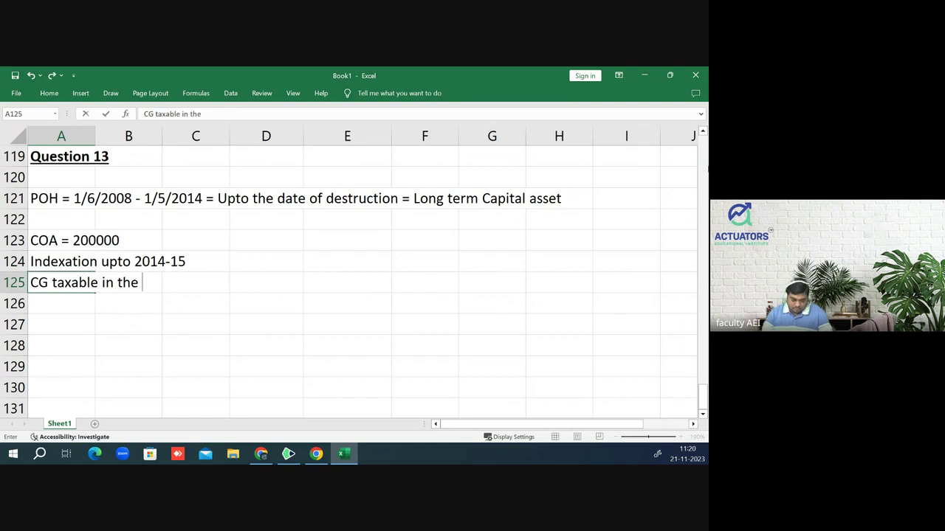
text( year )
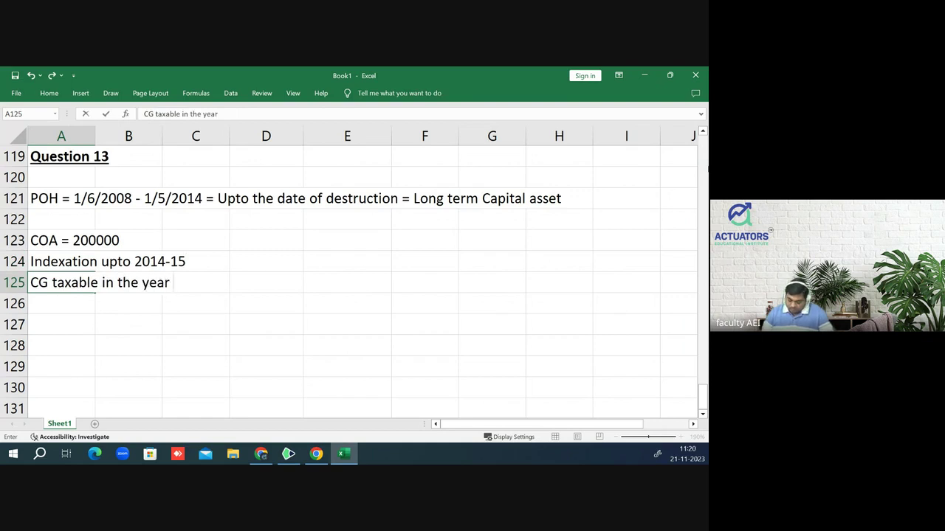
text(2-23-2)
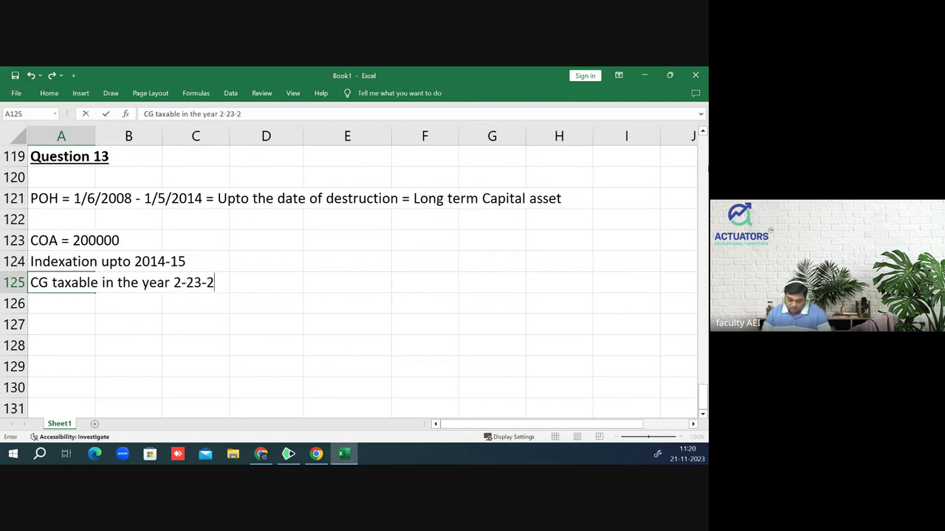
text(4)
key(BackSpace)
key(BackSpace)
key(BackSpace)
key(BackSpace)
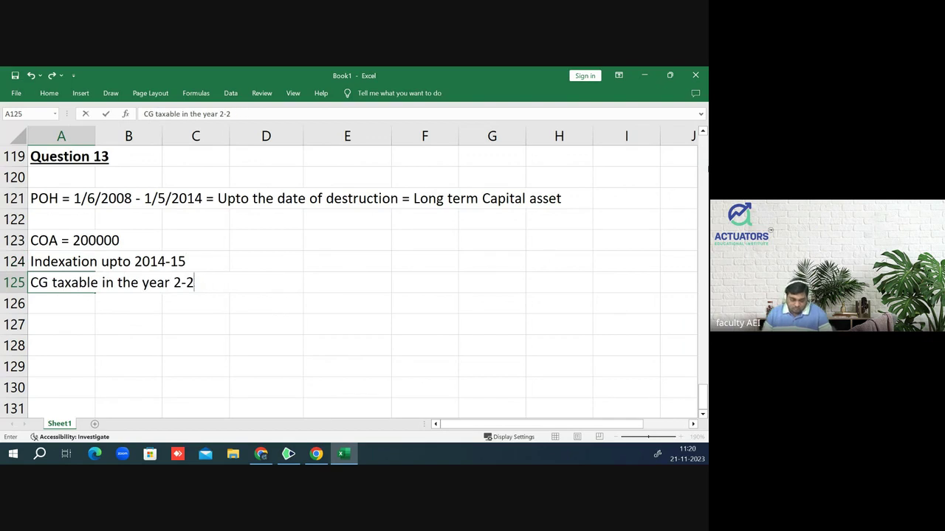
key(BackSpace)
key(BackSpace)
text(023)
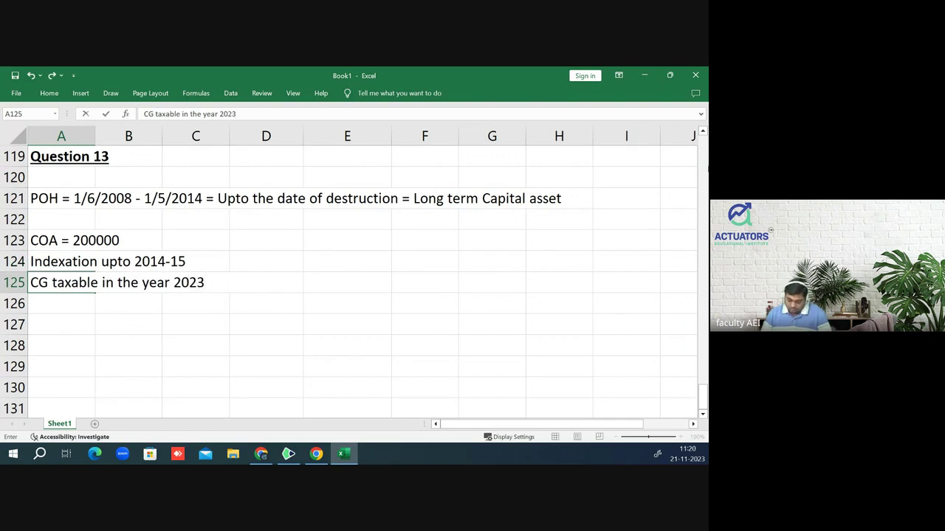
text(-24 when )
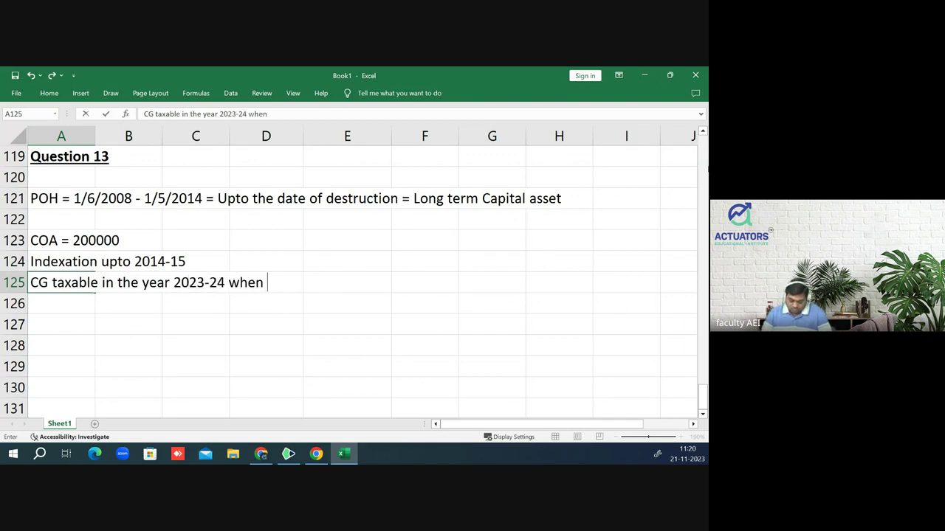
text(the claim)
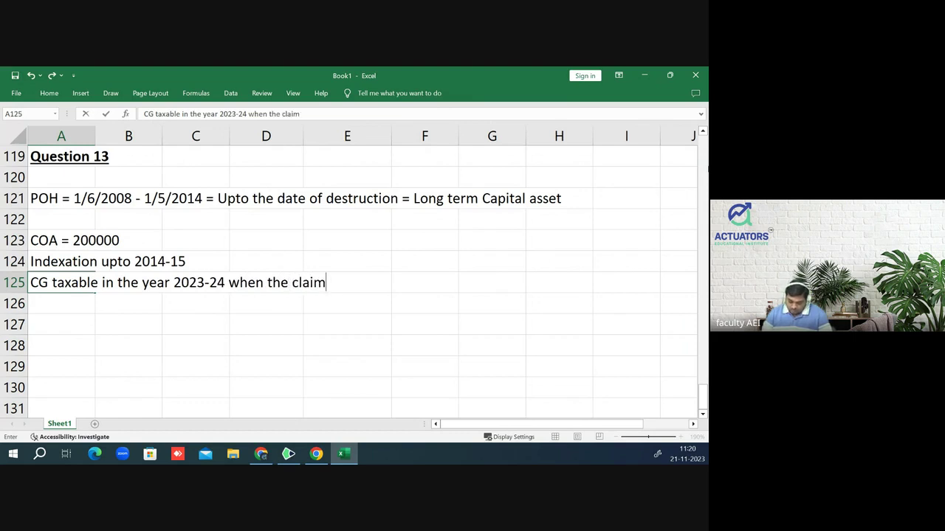
text( is receiv)
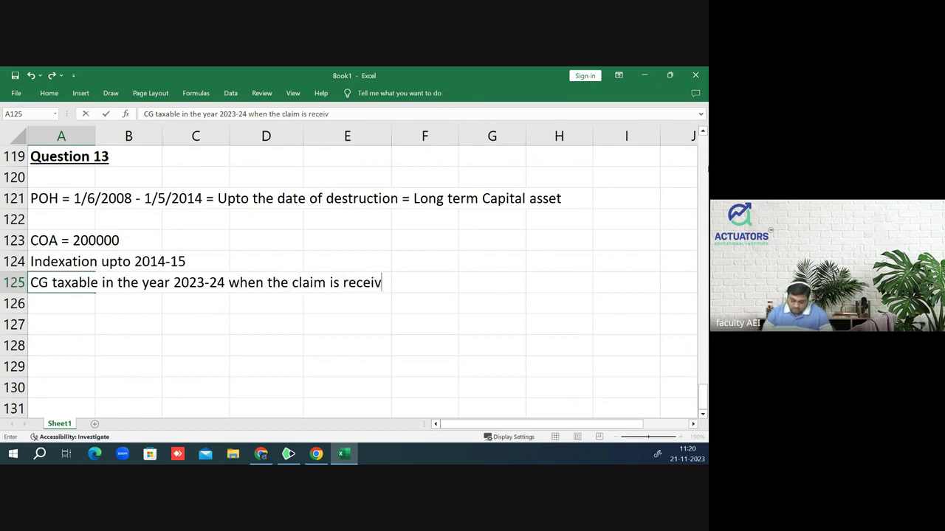
text(ed)
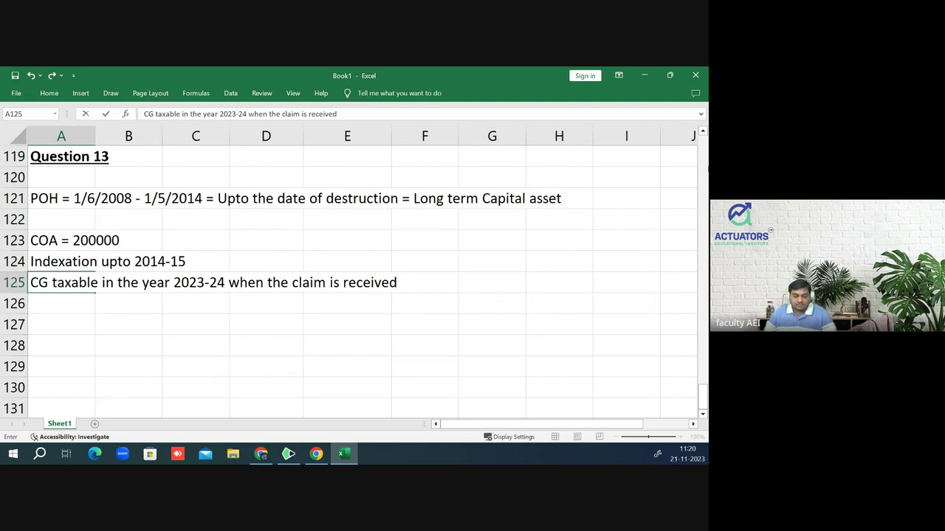
text(.)
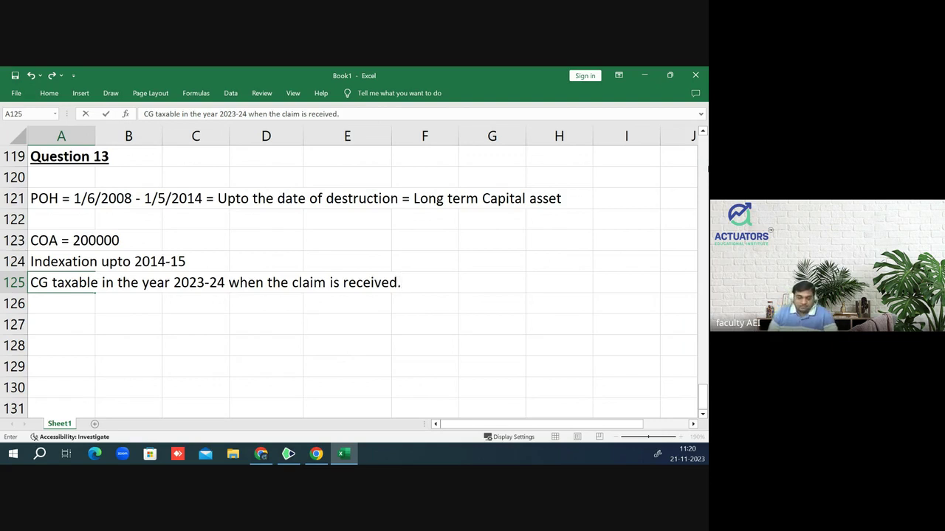
click(62, 324)
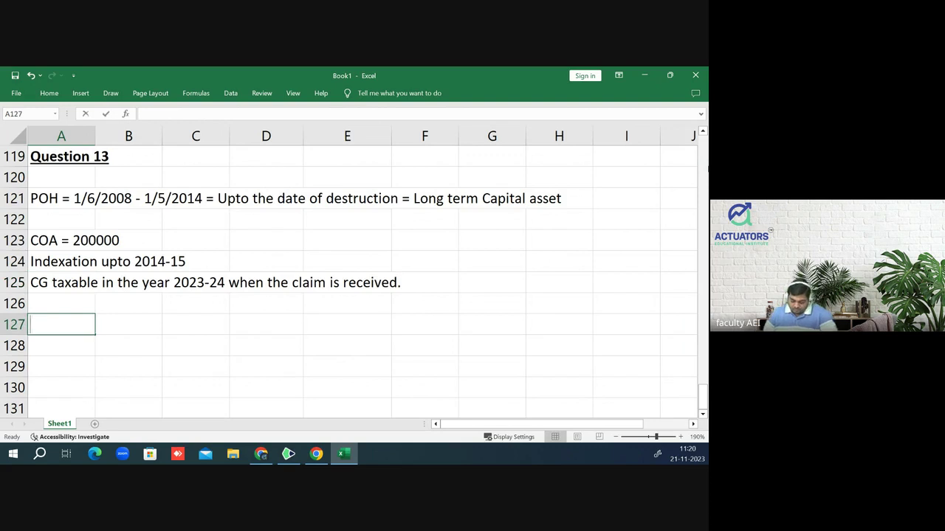
- Enter the heading 'Computation of LTCG' in A127 and make it bold and underlined
text(Com[pu)
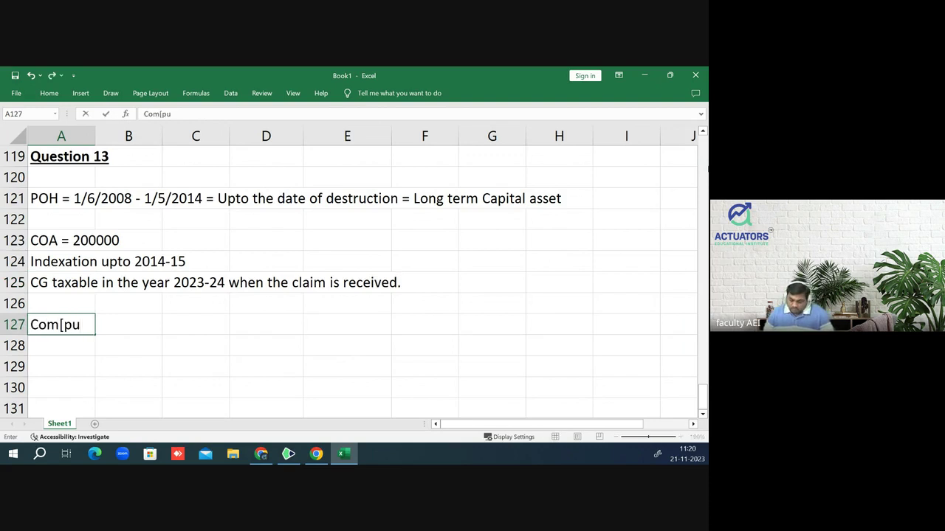
key(BackSpace)
key(BackSpace)
key(BackSpace)
text(pu)
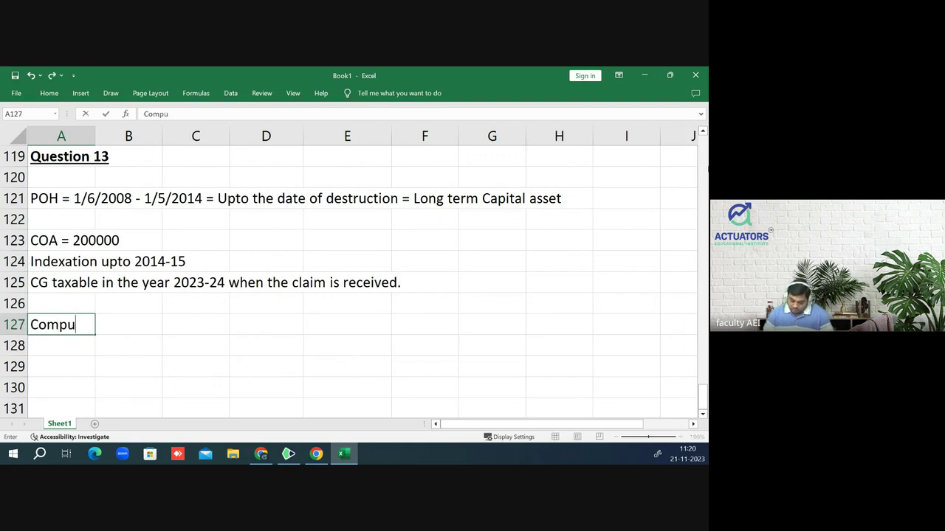
text(tatio)
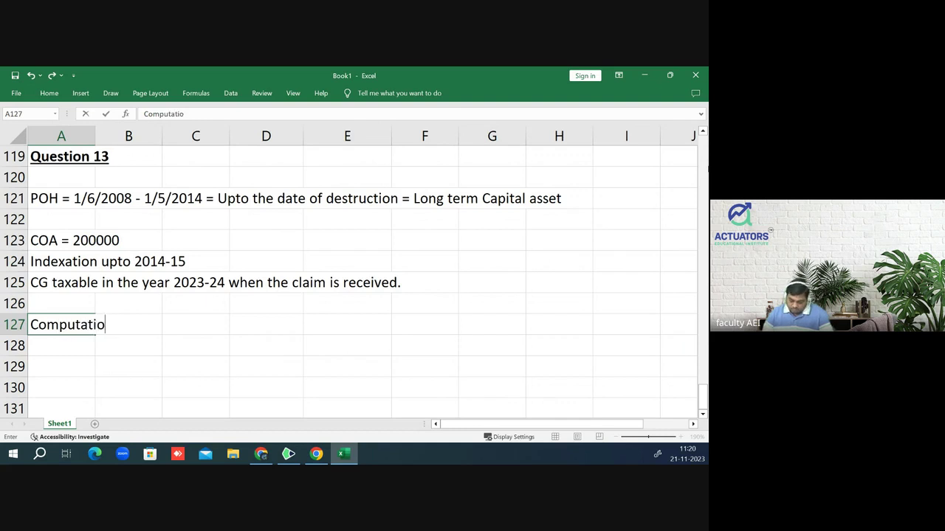
text(n of LTCg)
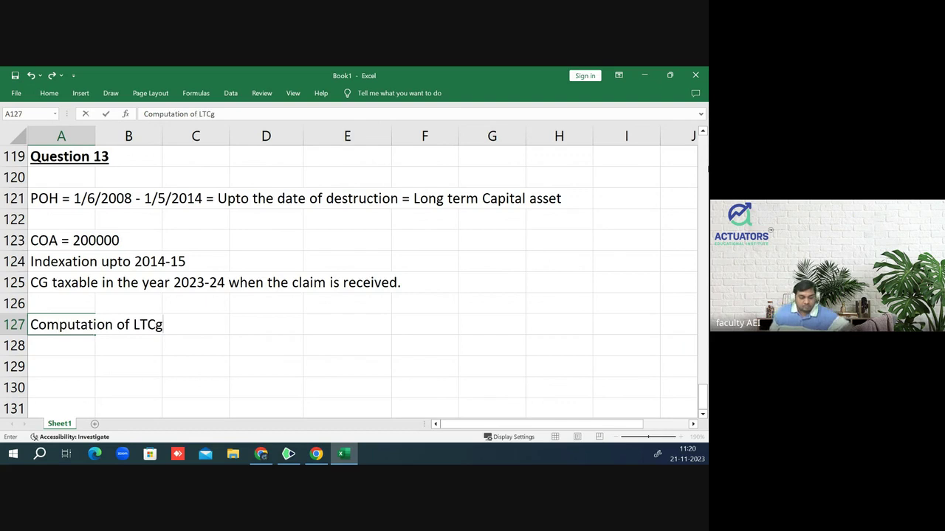
key(BackSpace)
text(G)
key(Return)
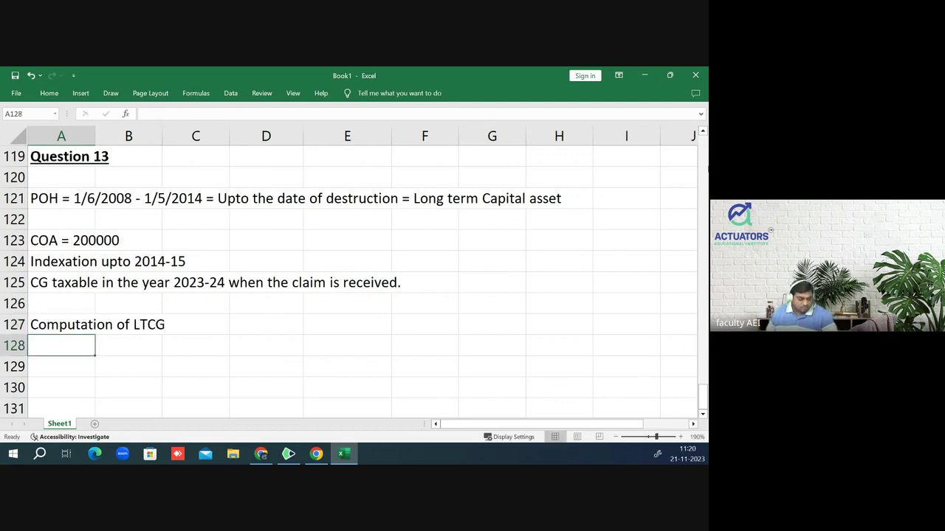
click(61, 324)
key(ctrl+b)
key(ctrl+u)
- Type 'FVC = Insurance Claim' in A128 below the heading
key(Return)
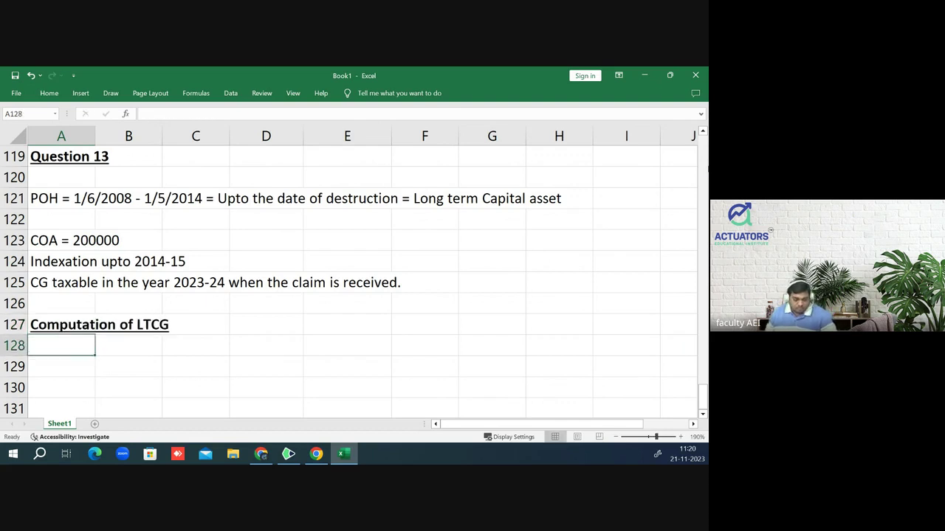
key(F2)
text(FVC )
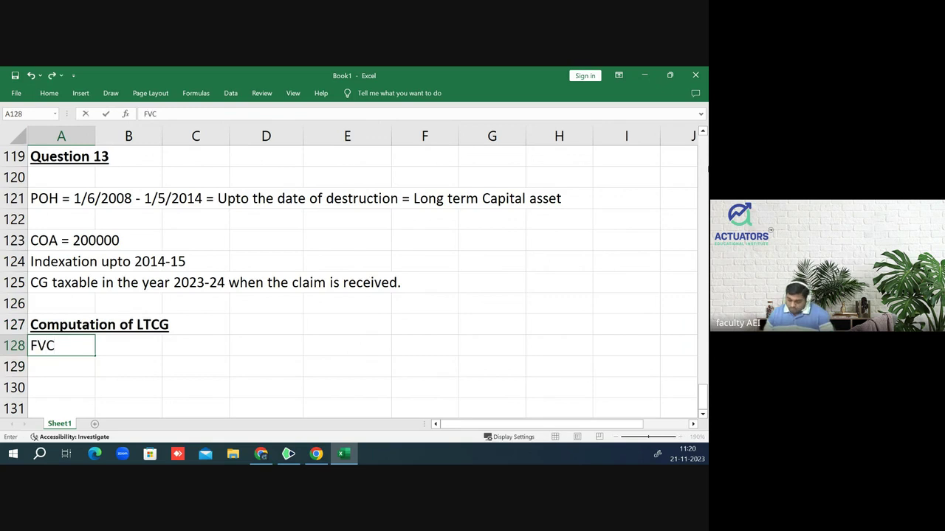
text(= Ins)
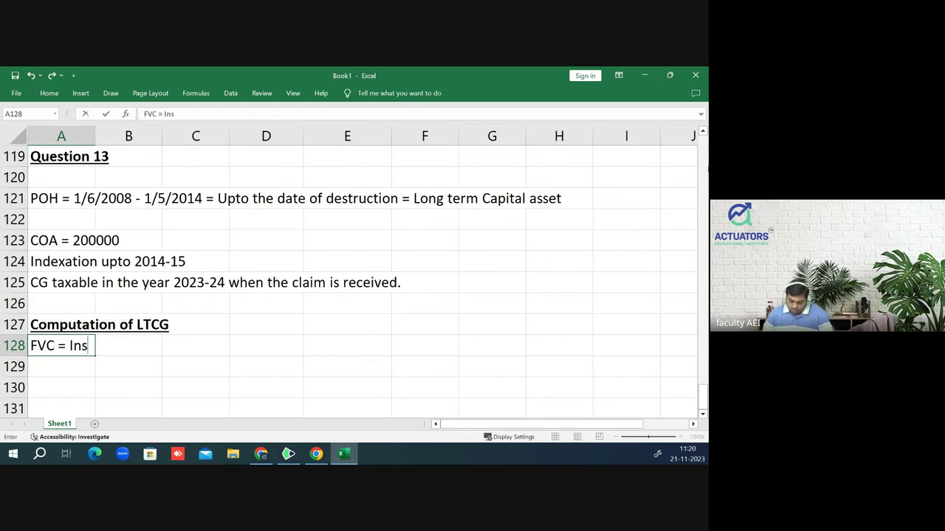
text(urance )
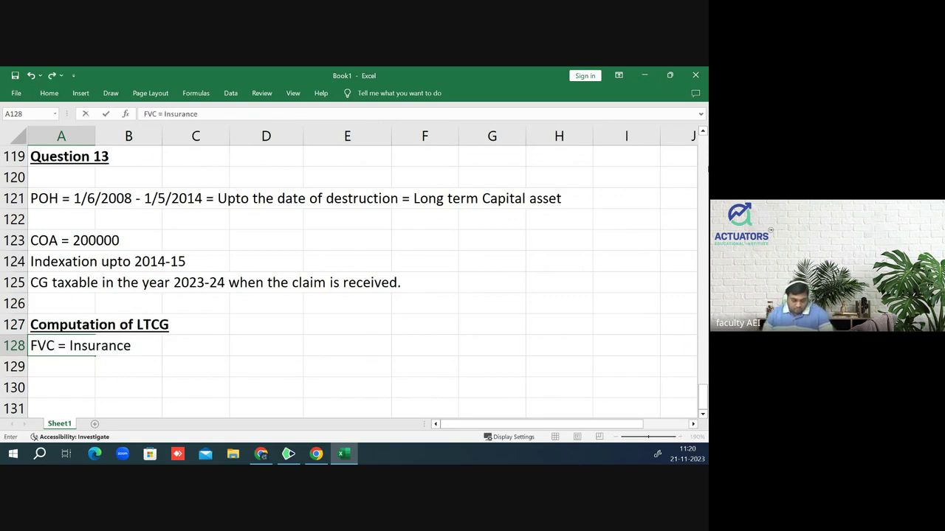
text(Claim)
key(ctrl+Return)
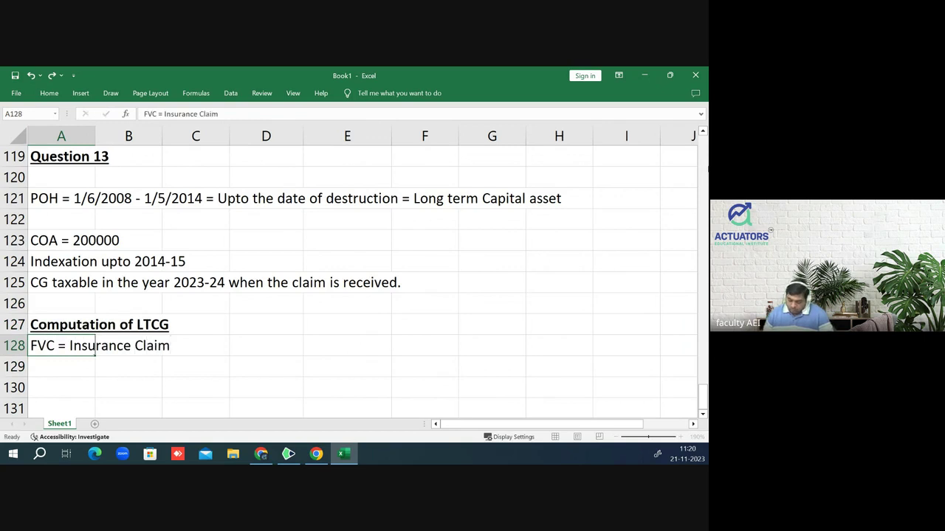
- Add a bold, underlined 'Amount Rs.' heading in D127 with 1000000 below it in D128
key(Right)
key(Right)
key(Right)
key(Up)
text(A)
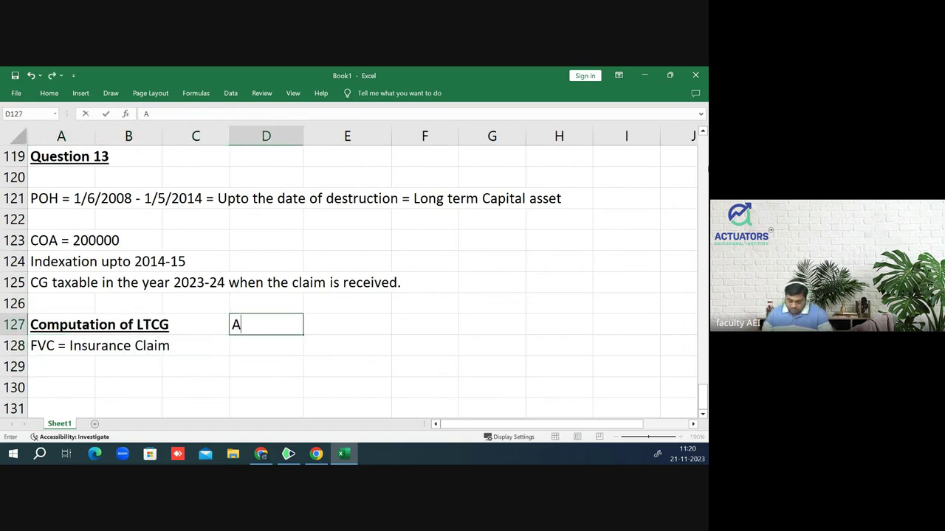
text(mount )
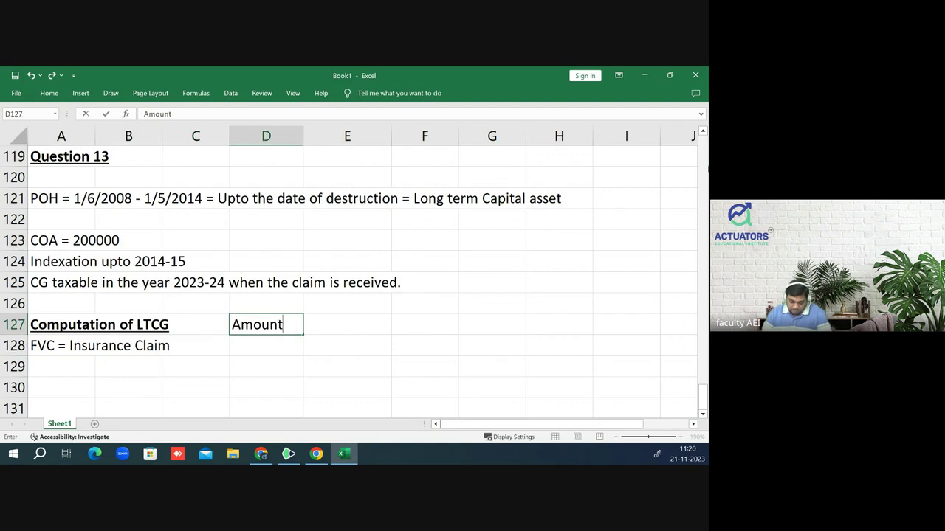
text(Rs.)
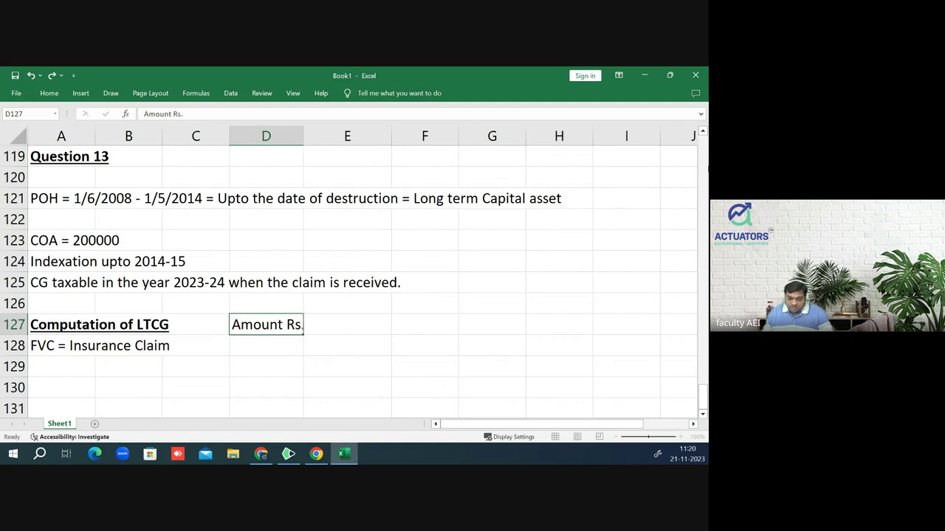
key(Return)
key(Up)
key(ctrl+b)
key(ctrl+u)
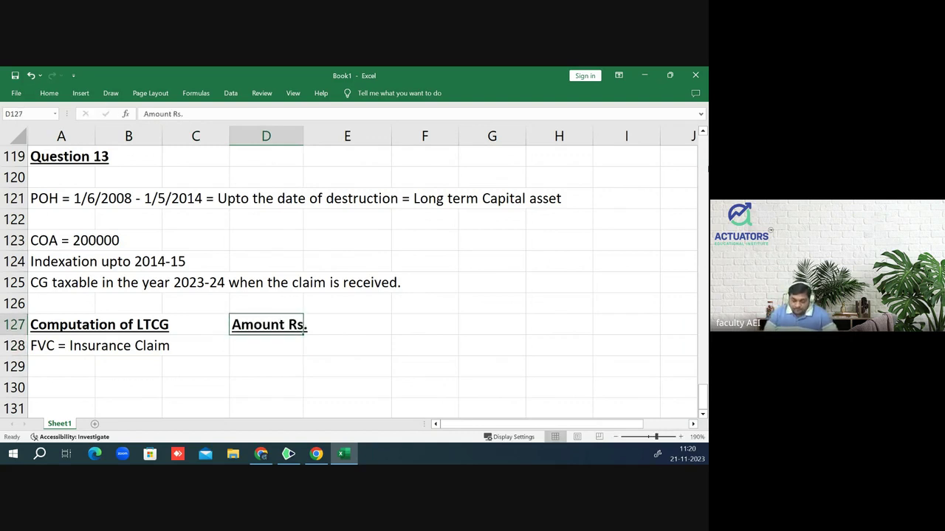
key(Down)
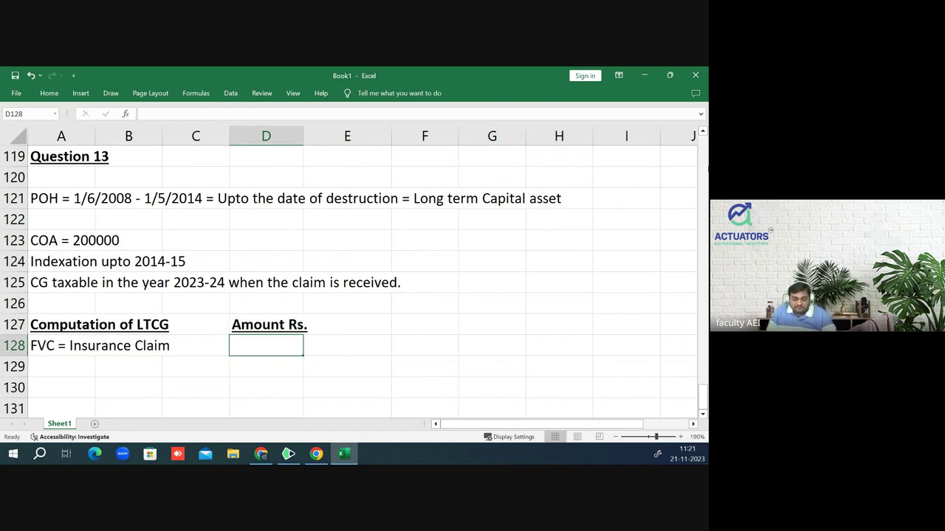
text(100000)
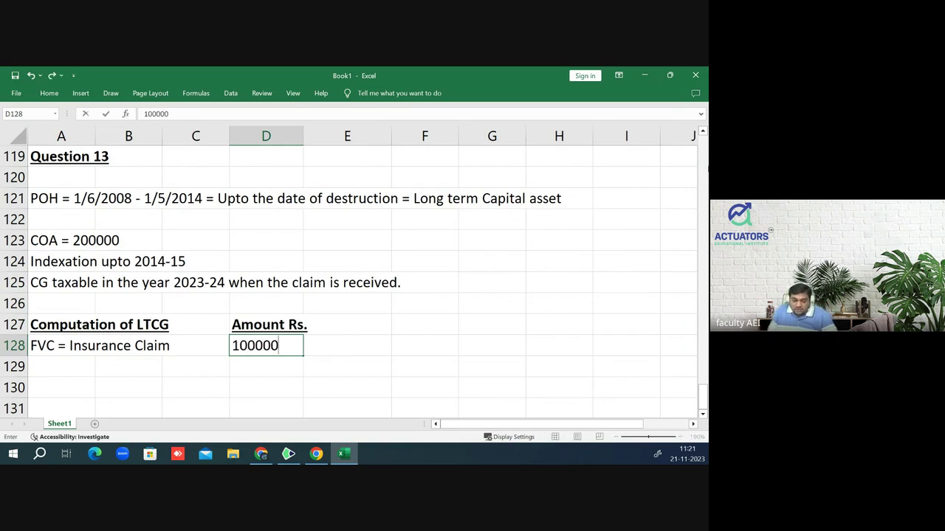
text(0)
key(Return)
- Type 'Less: ICOA' in A129
key(Left)
key(Left)
key(Left)
key(Right)
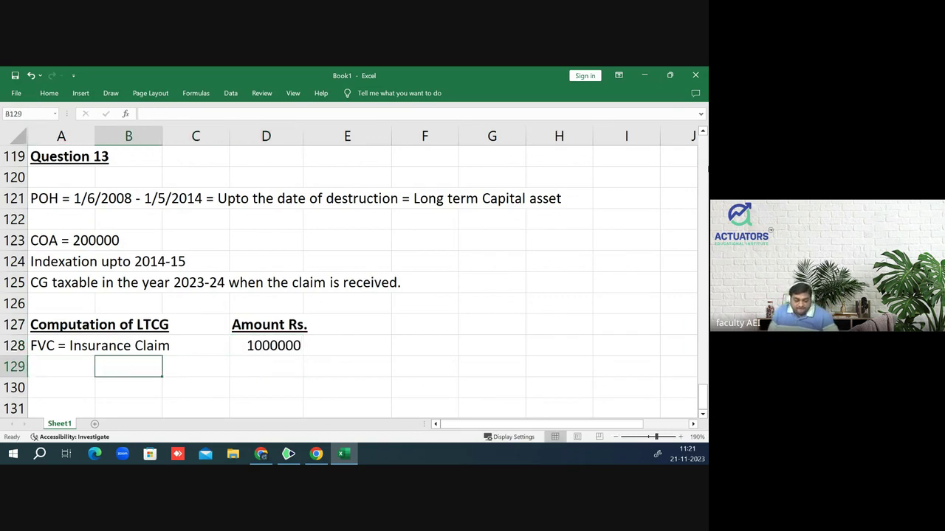
key(Left)
text(Less;)
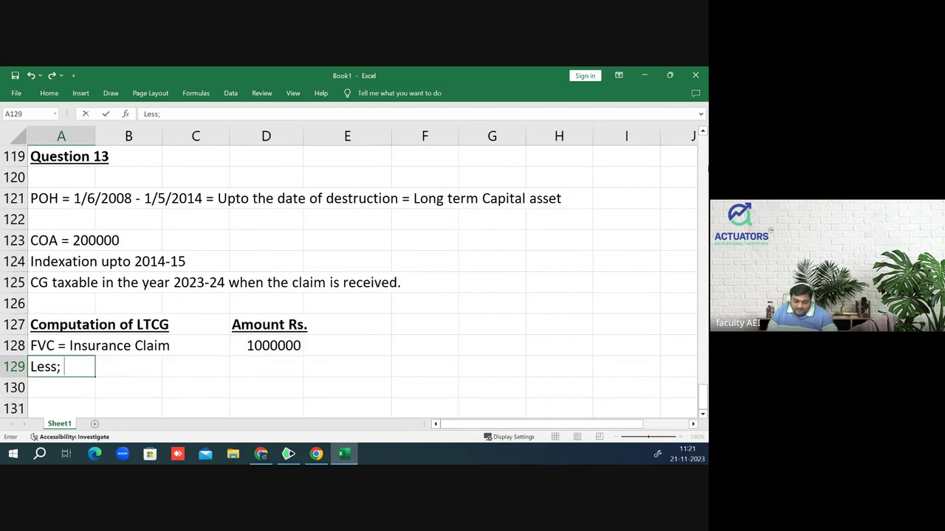
key(BackSpace)
text(s)
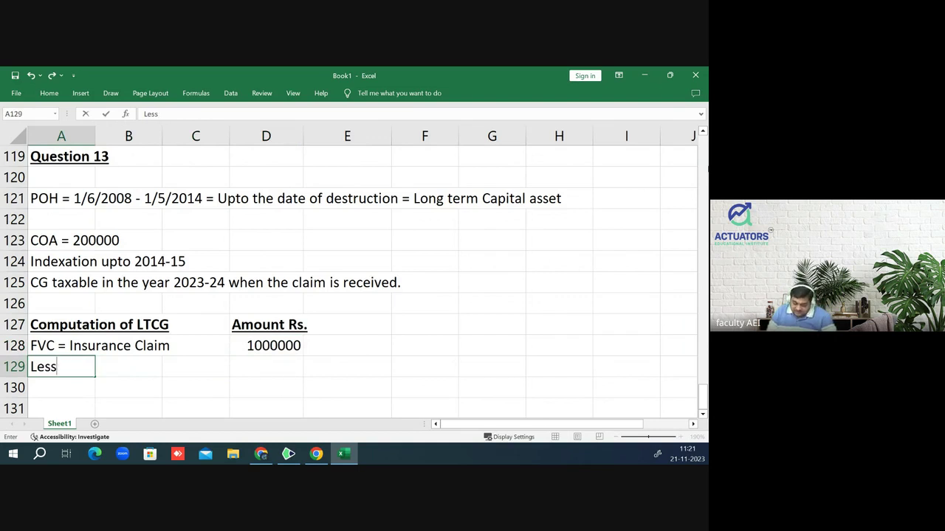
text(: I)
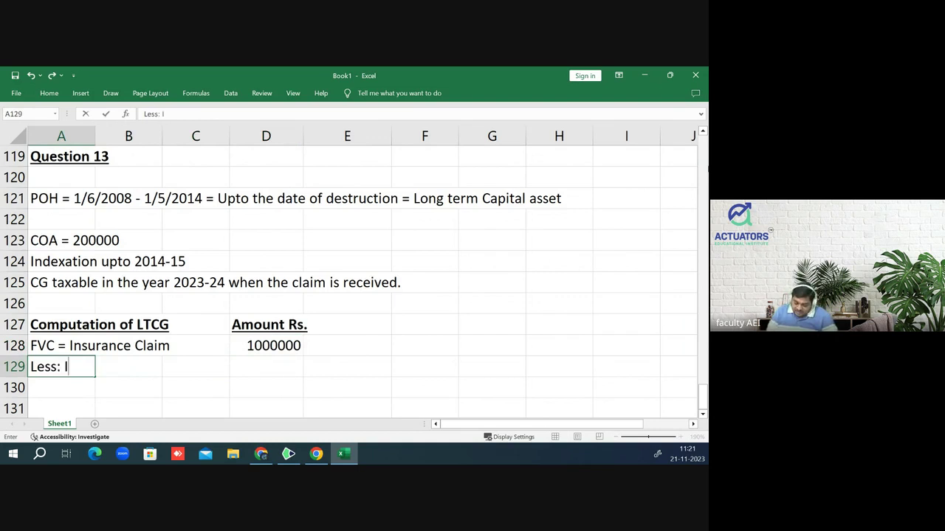
text(COA)
key(Return)
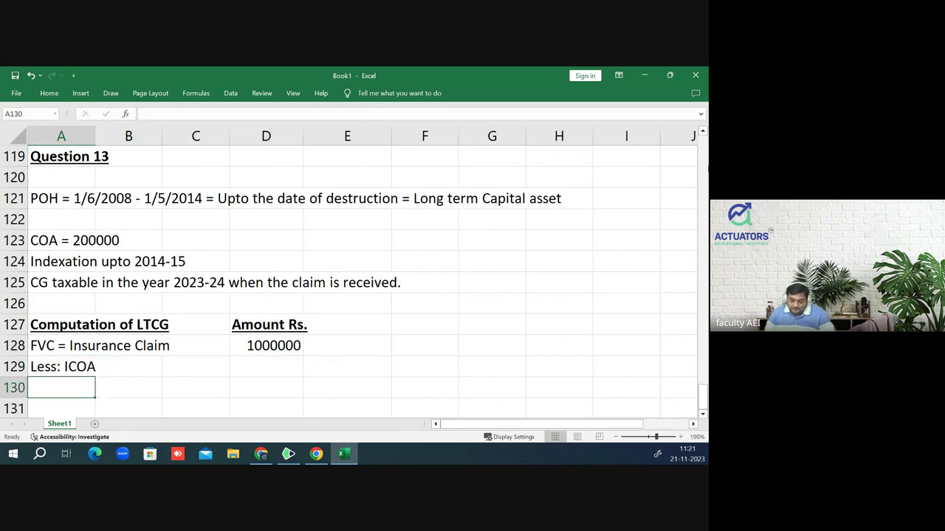
- Enter '(200000*CII of 2014-15/CII of 2008-09)' as the indexed cost working in A130
text((2000)
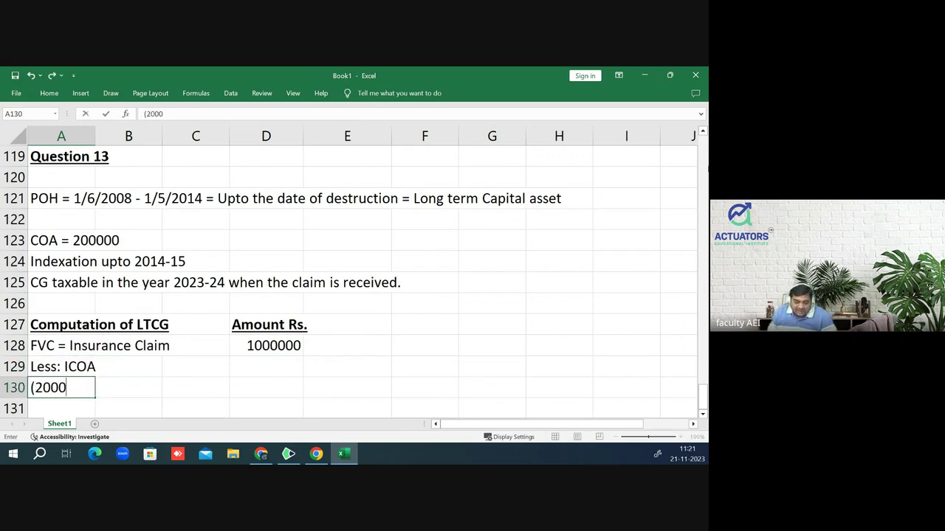
text(00)
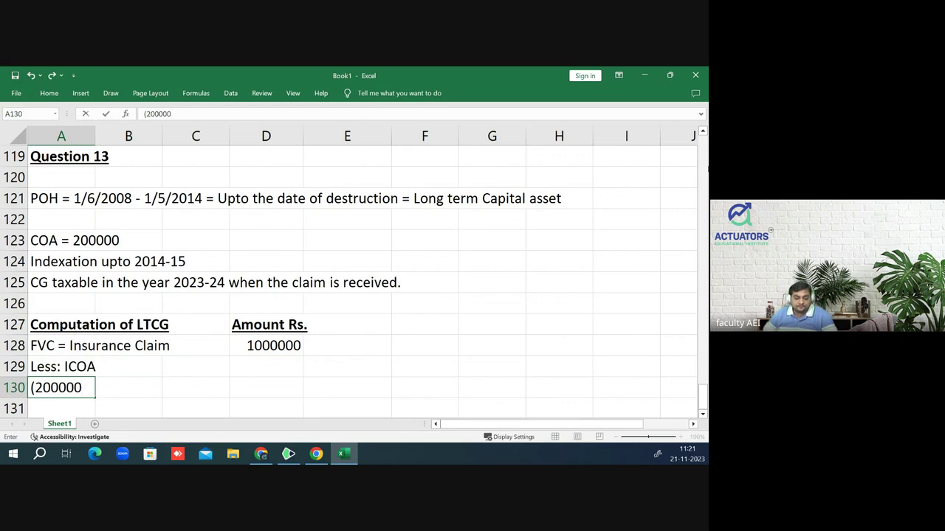
text(*)
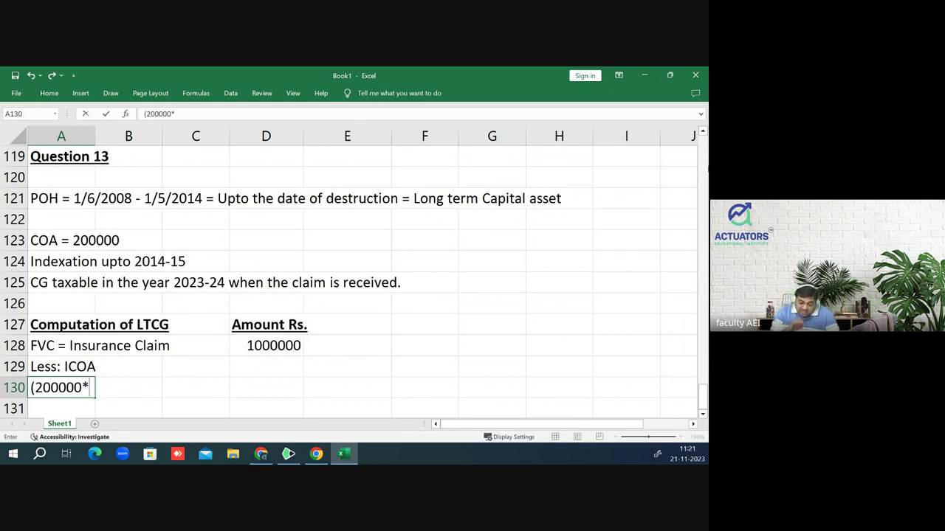
text(CII o)
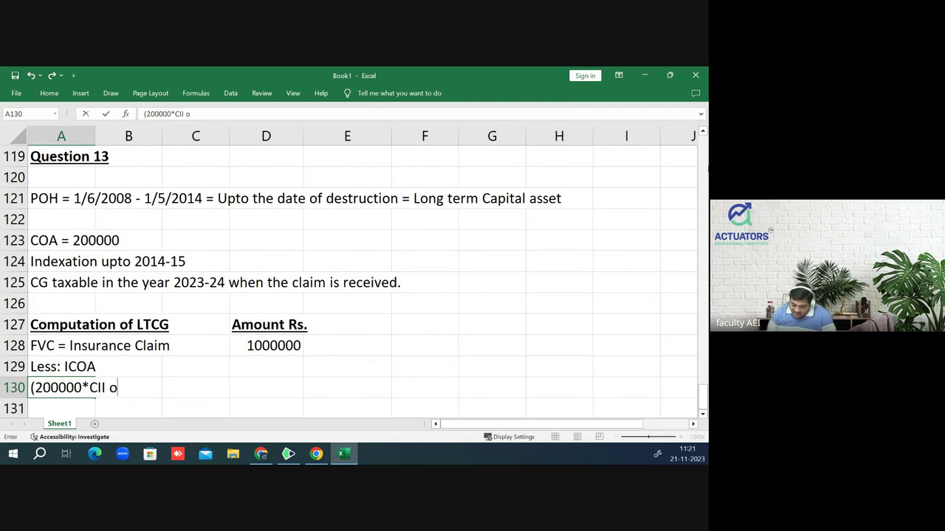
text(f the u)
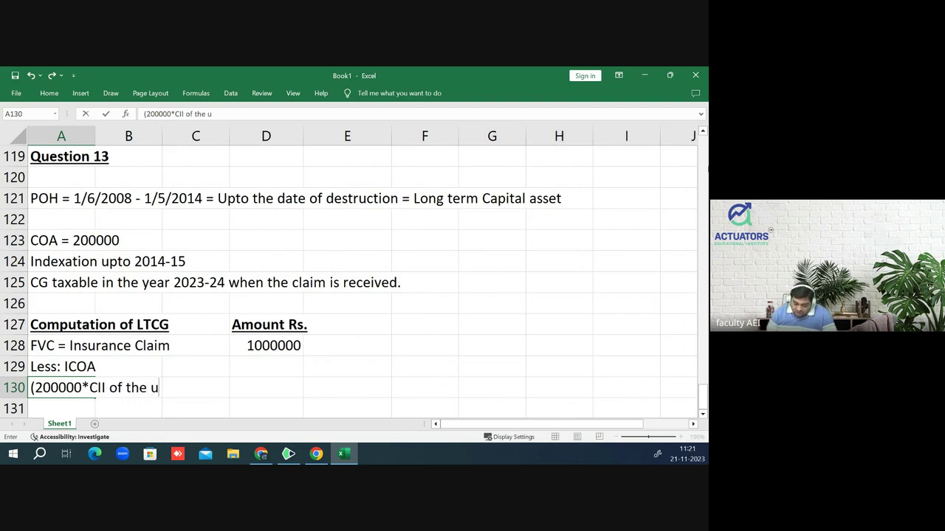
key(BackSpace)
text(year )
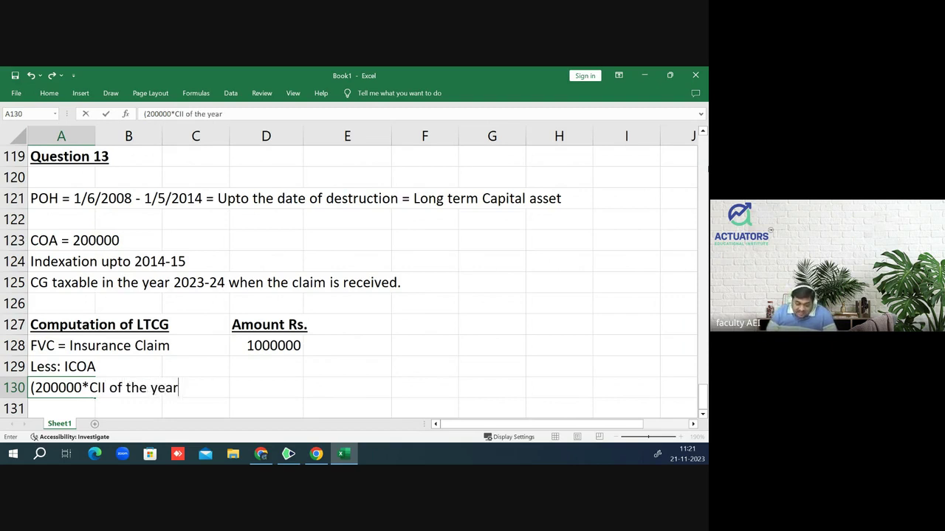
text(20)
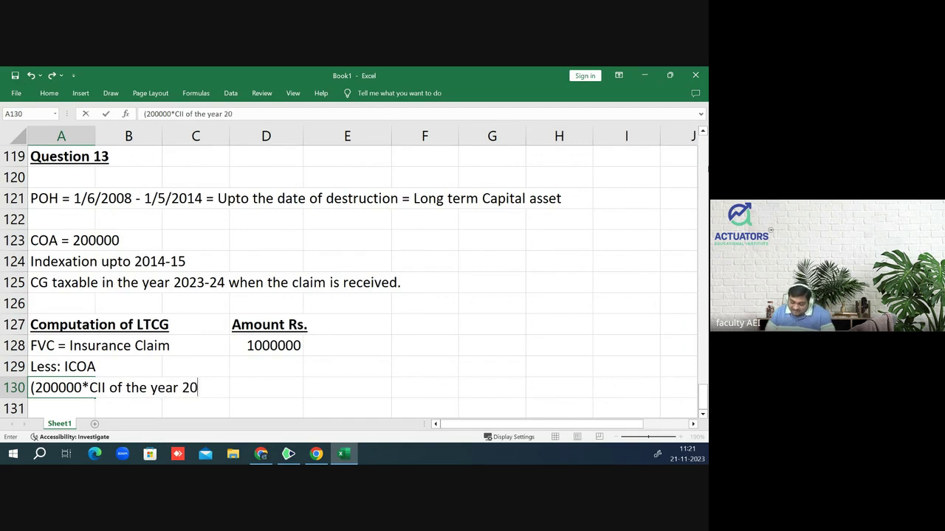
text(14-15)
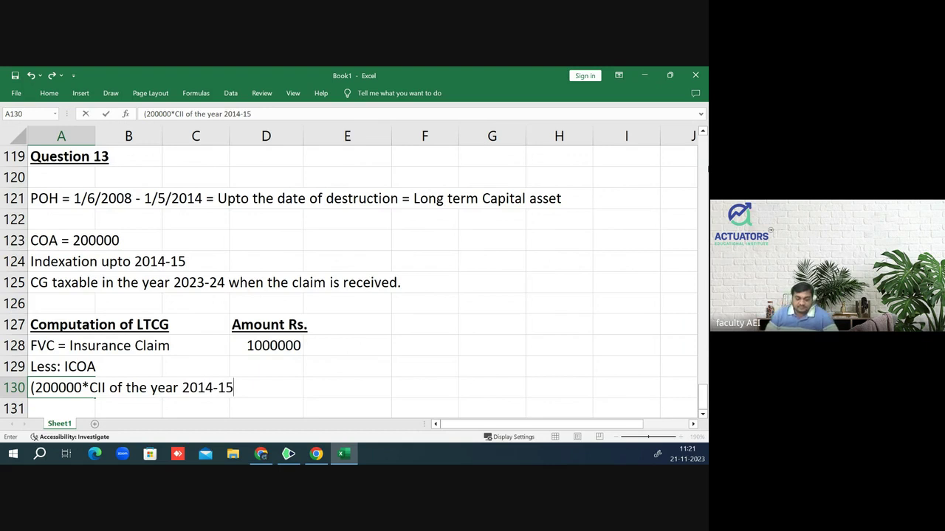
key(BackSpace)
key(BackSpace)
key(BackSpace)
key(BackSpace)
key(BackSpace)
key(BackSpace)
key(BackSpace)
key(BackSpace)
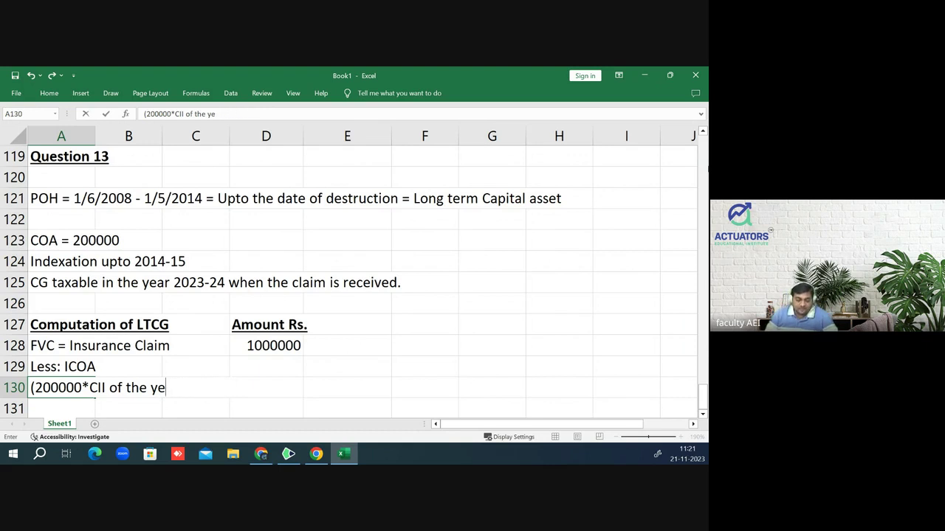
key(BackSpace)
key(BackSpace)
key(BackSpace)
key(BackSpace)
key(BackSpace)
key(BackSpace)
text(20)
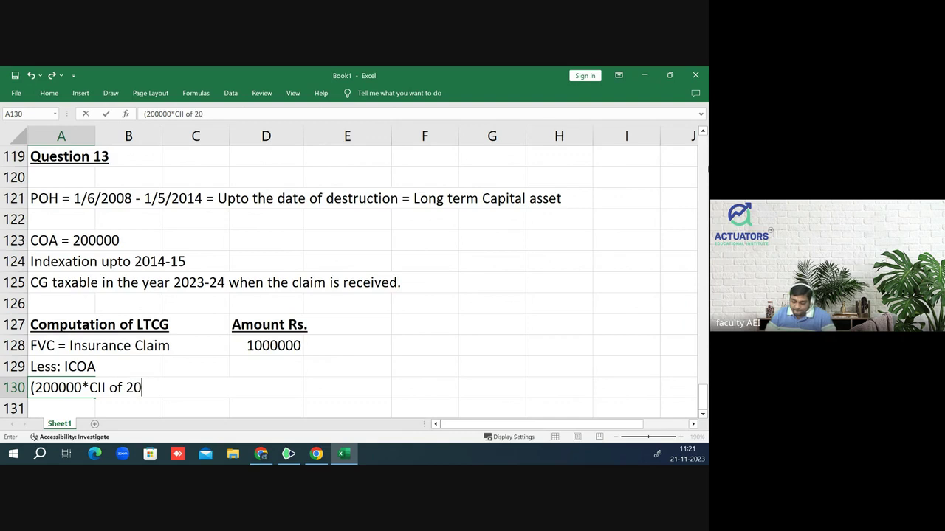
text(14-15)
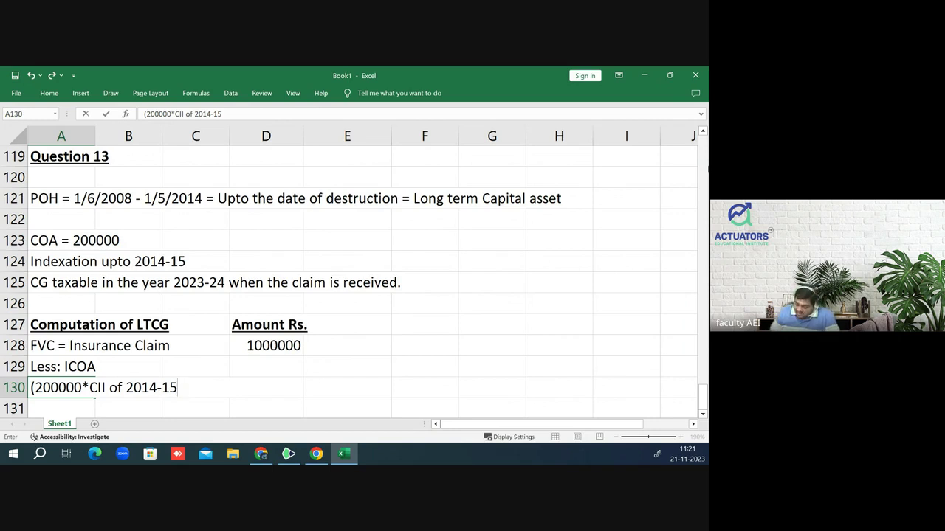
text(/)
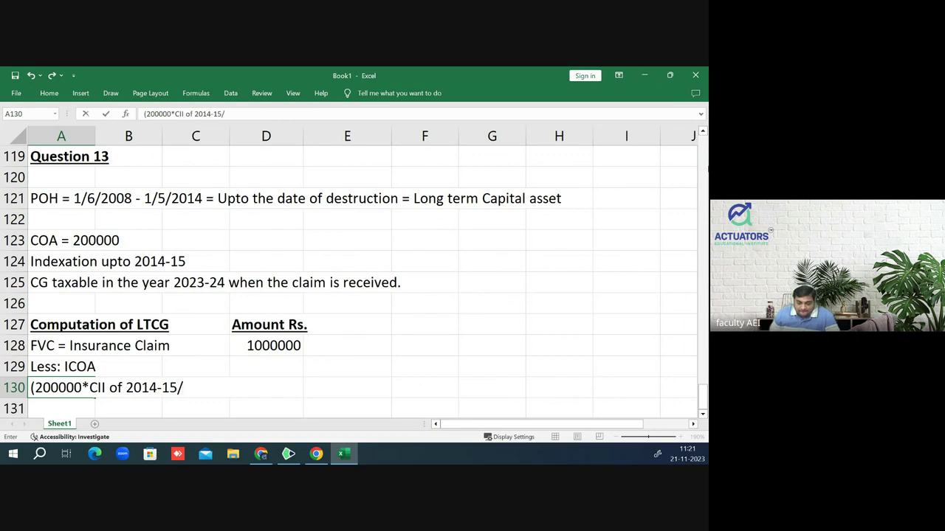
text(CII )
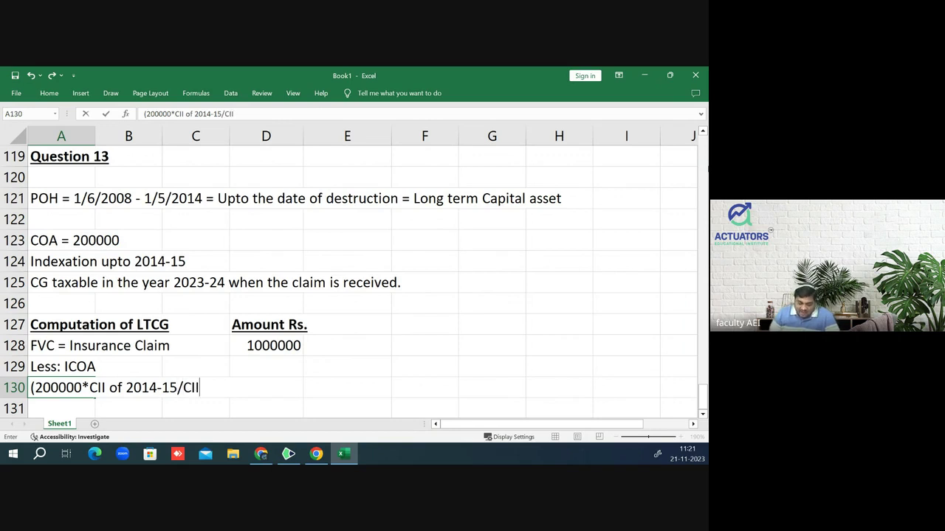
text(of 2)
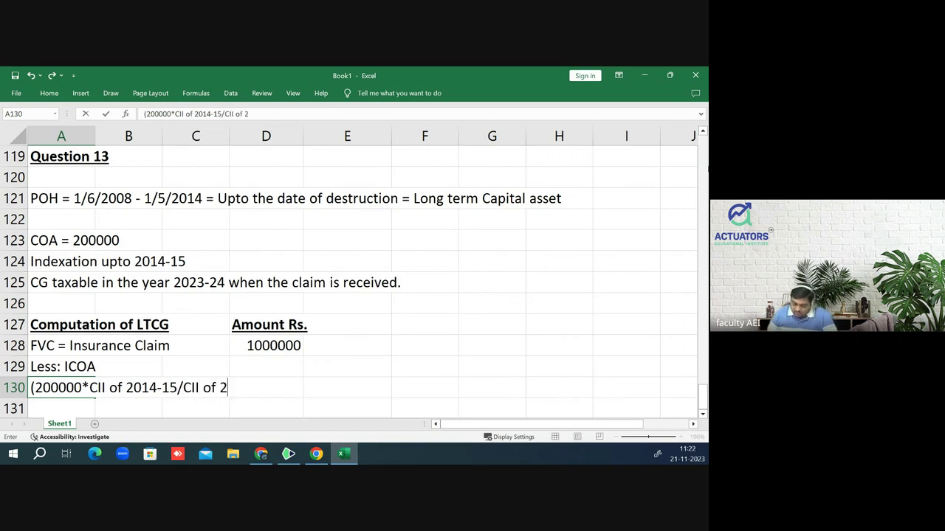
text(008)
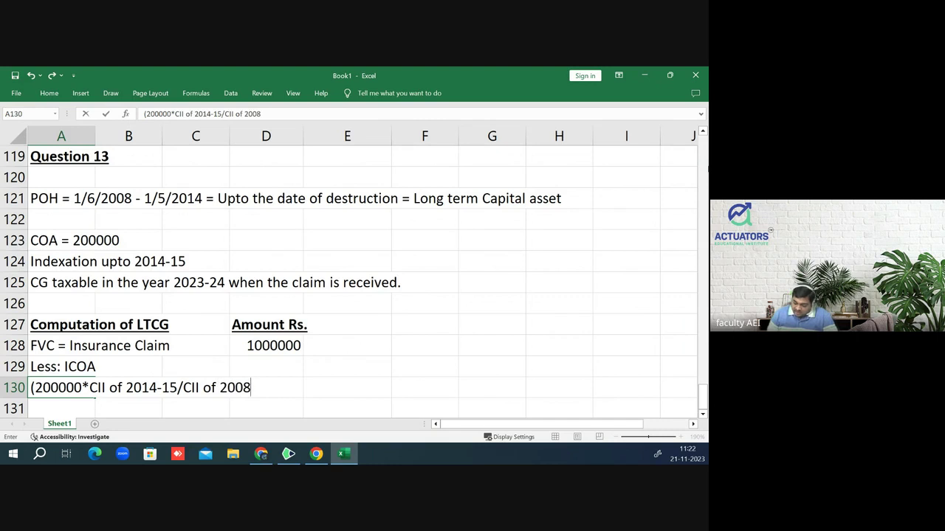
text(-09))
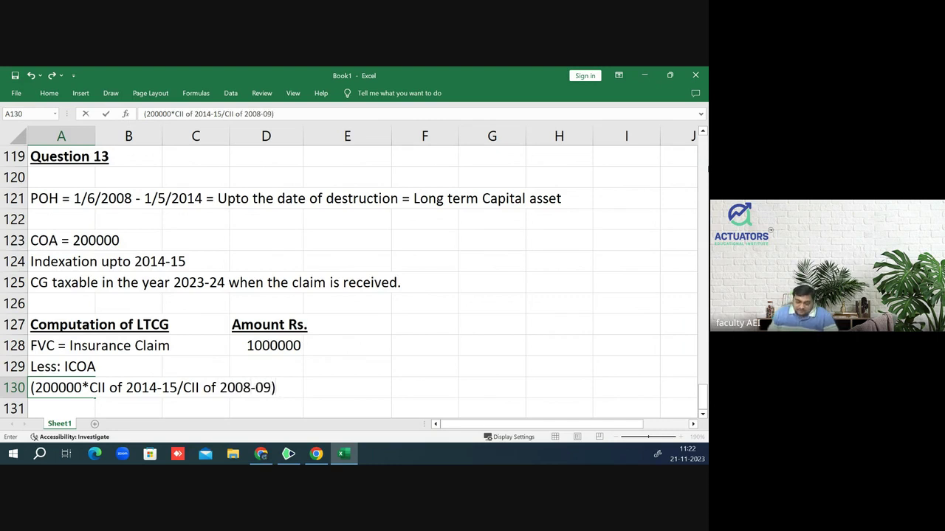
key(Return)
- Move the Amount Rs. heading and 1000000 from D127:D128 into column E
key(Up)
key(Up)
key(Up)
key(Up)
key(Right)
key(Right)
key(Right)
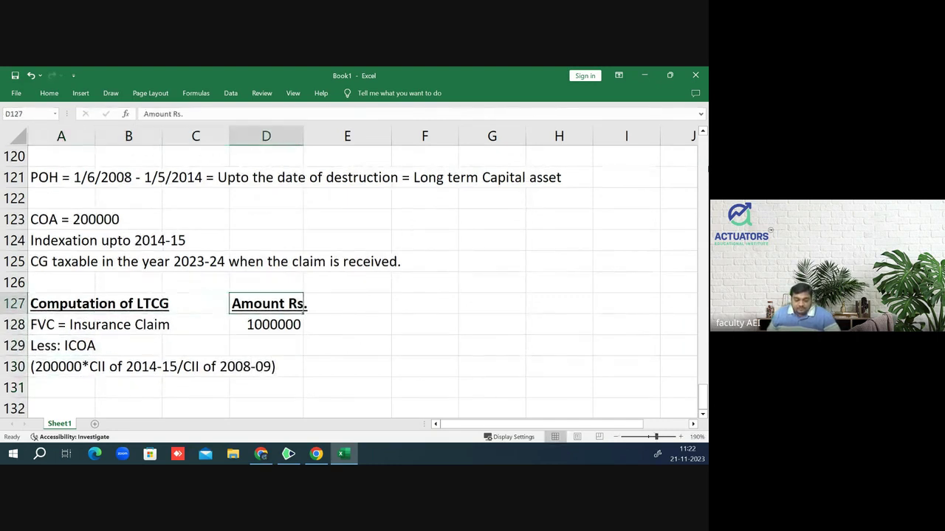
key(shift+Down)
key(ctrl+c)
key(Right)
key(shift+Down)
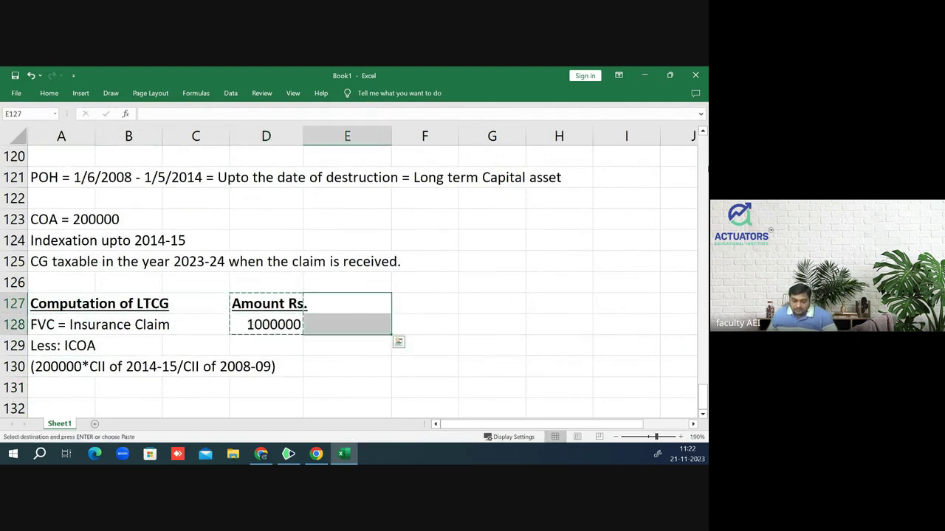
key(Return)
- Begin the A131 working with '(200000*' and switch to the question PDF
key(Down)
key(Down)
key(Down)
key(Left)
key(Left)
key(Left)
key(Left)
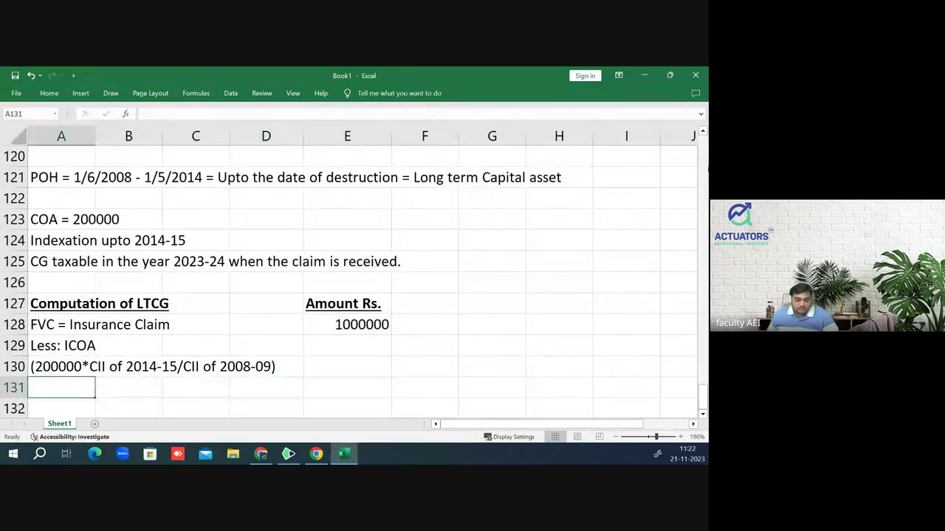
text((20)
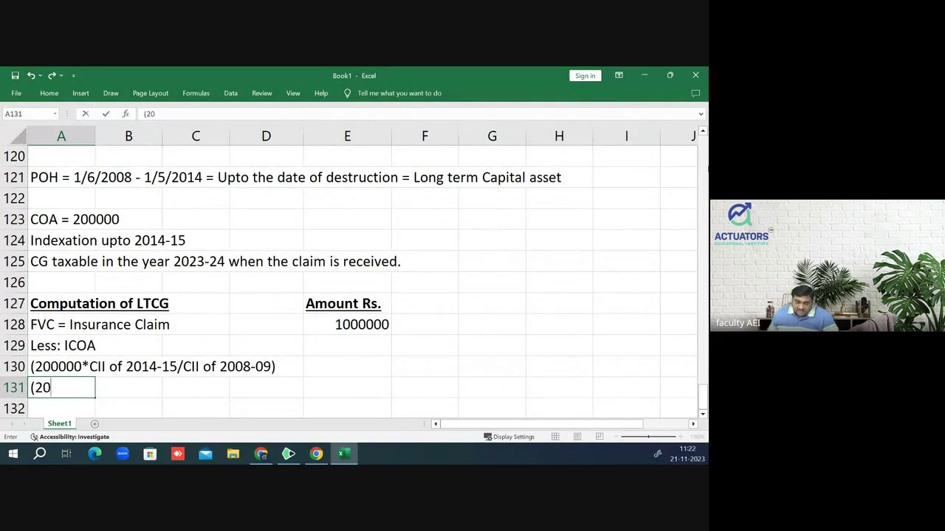
text(00000)
key(BackSpace)
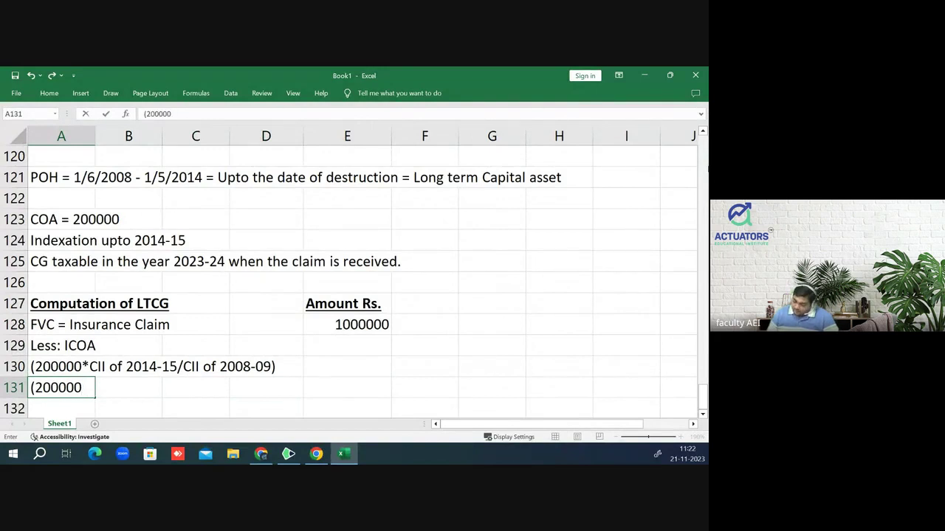
text(*)
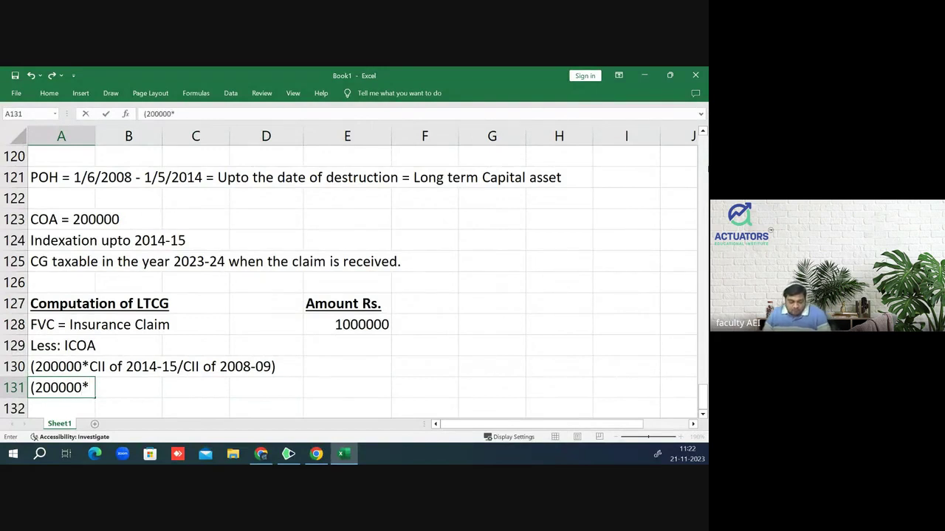
key(alt+Tab)
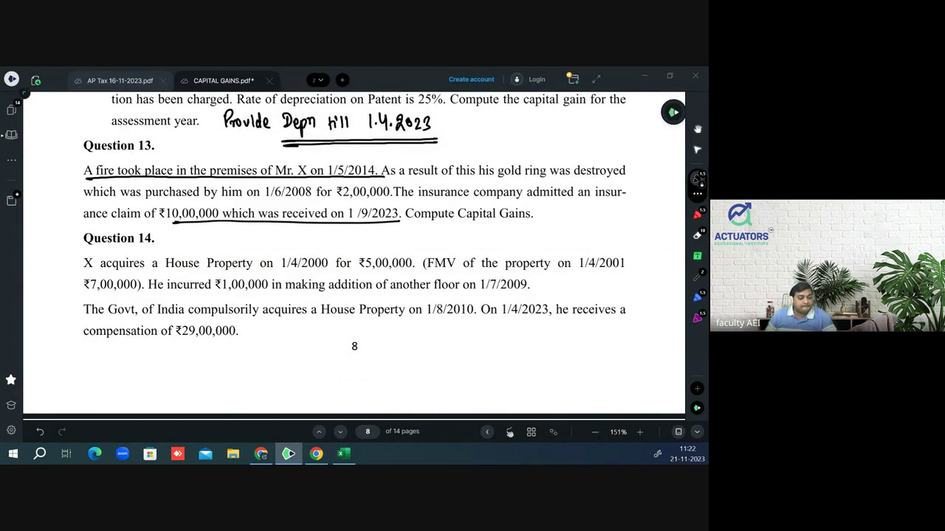
- Underline the cost inflation indices 240 (2014-15) and 137 (2008-09) in the PDF's CII table
scroll(354, 255, up, 5)
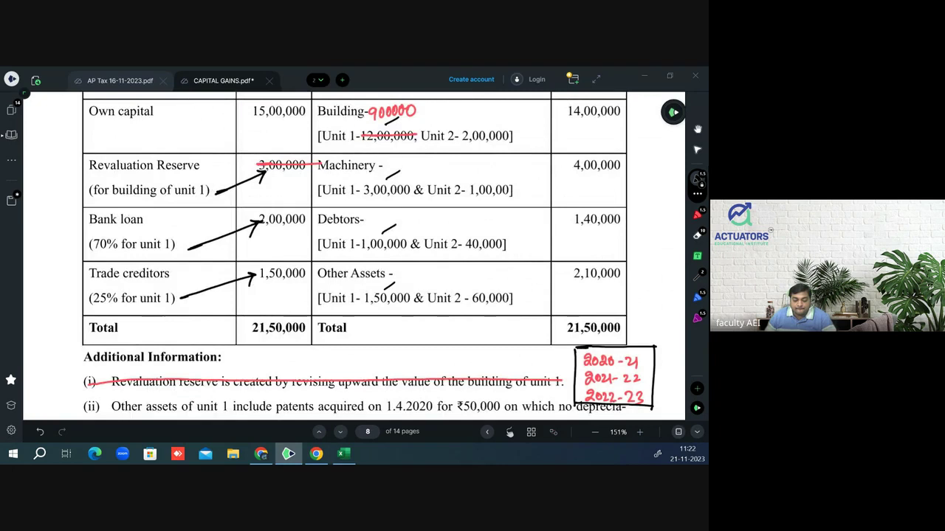
scroll(354, 255, up, 10)
scroll(355, 255, up, 10)
scroll(354, 255, up, 10)
scroll(355, 255, up, 10)
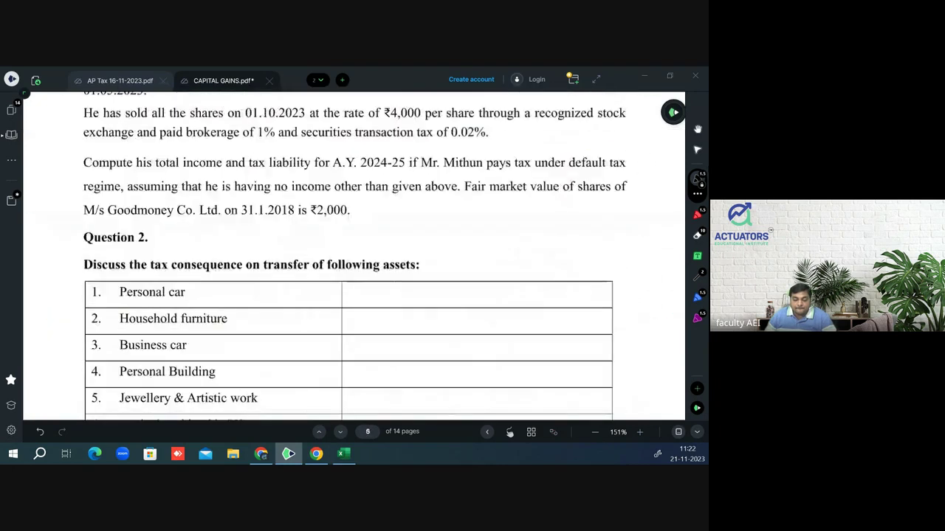
scroll(355, 255, up, 10)
scroll(355, 254, up, 10)
scroll(354, 255, up, 5)
scroll(354, 255, up, 5)
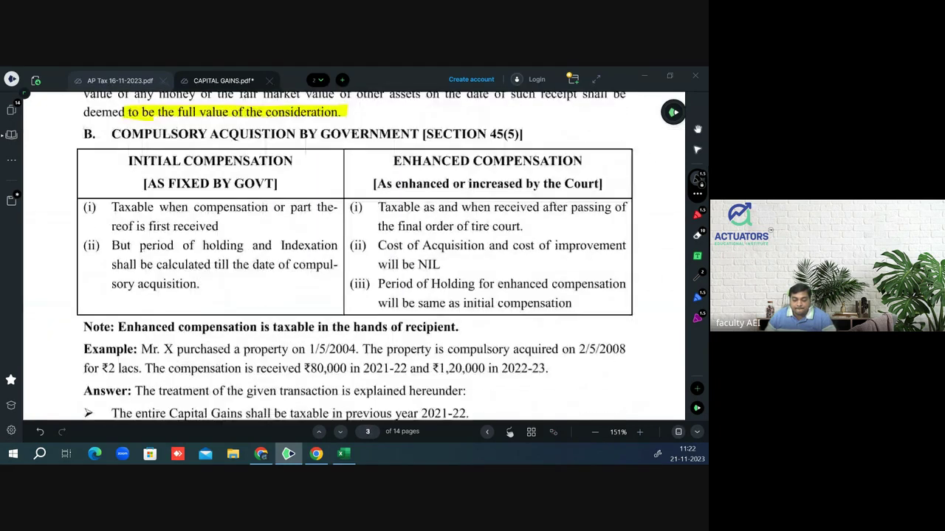
scroll(354, 255, up, 10)
scroll(354, 254, up, 5)
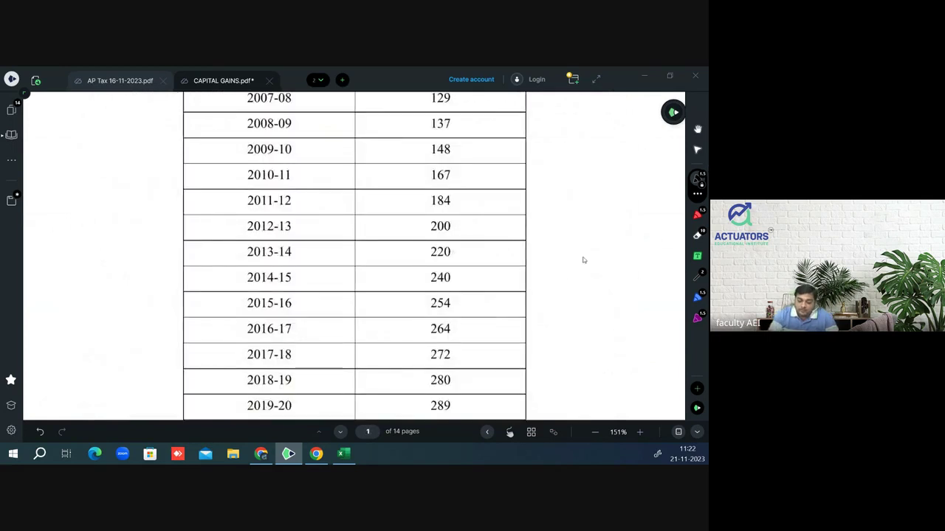
drag(432, 285, 450, 286)
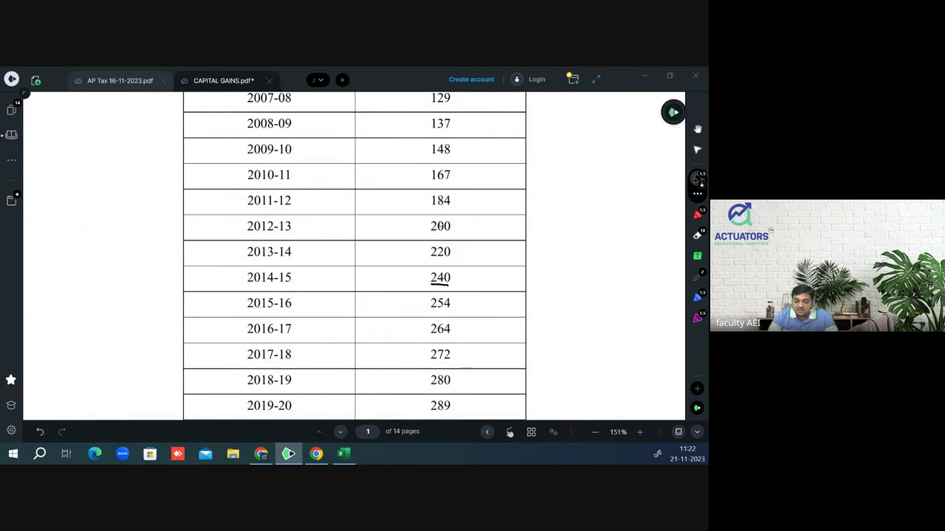
drag(433, 132, 451, 135)
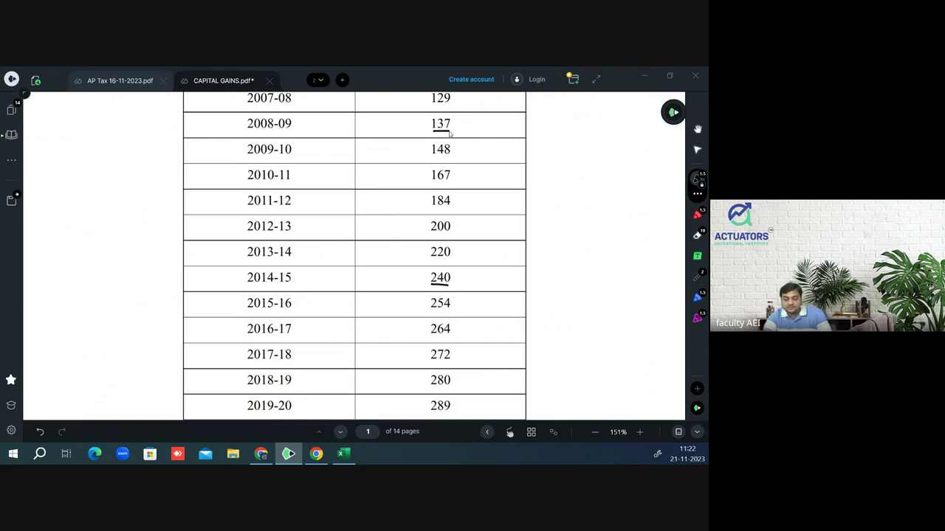
key(alt+Tab)
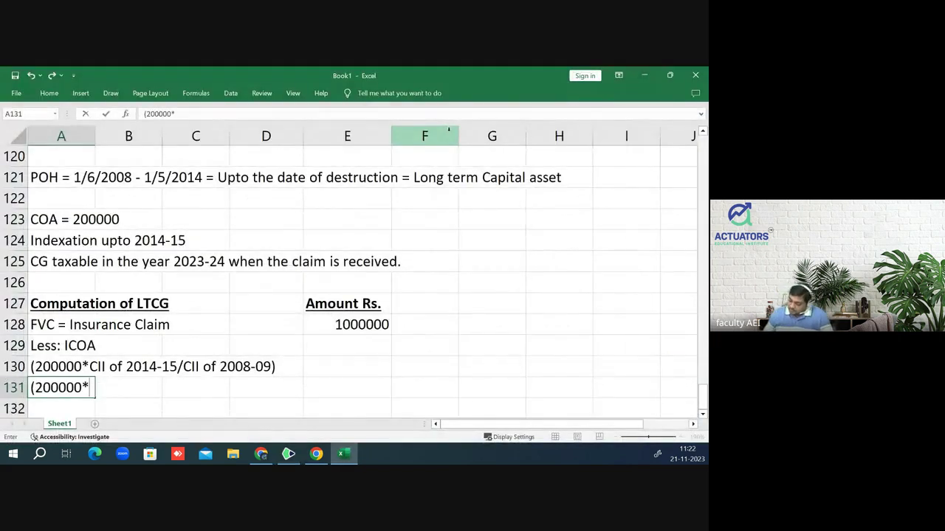
- Complete A131 as '(200000*240/137)' and enter =-200000*240/137 in E131
text(240/137)
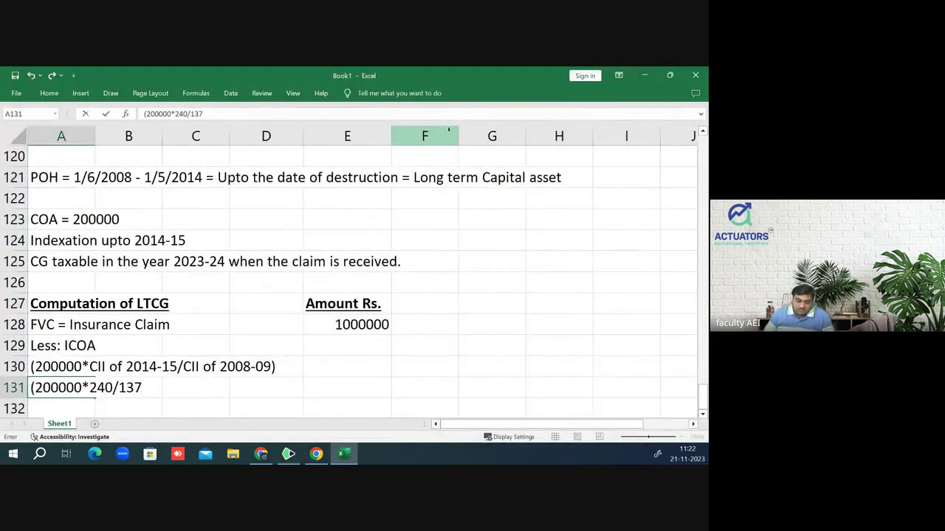
text())
key(Return)
key(Up)
key(Right)
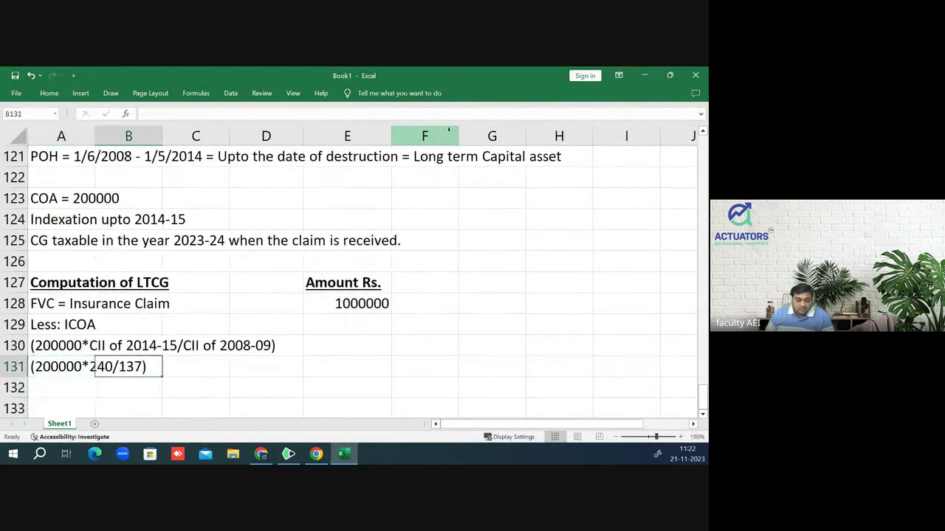
key(Right)
key(Right)
key(Right)
text(=-)
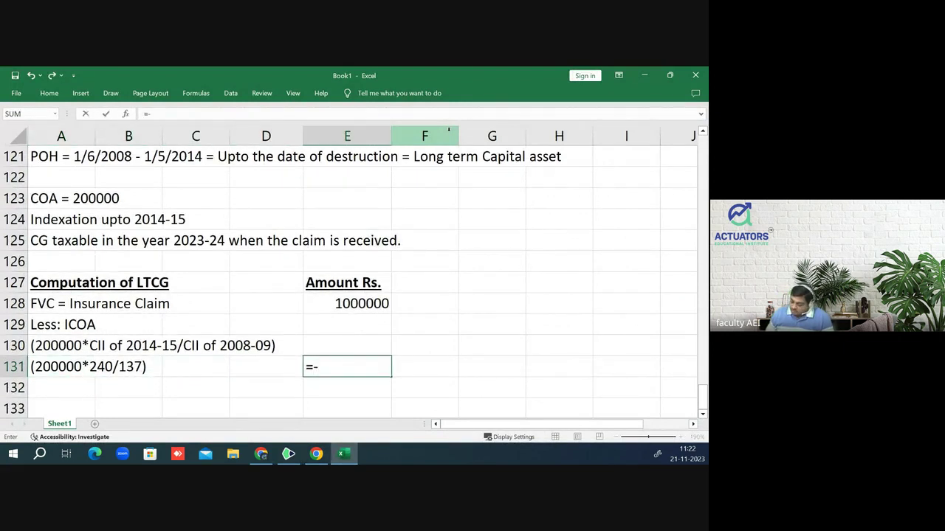
text(200000)
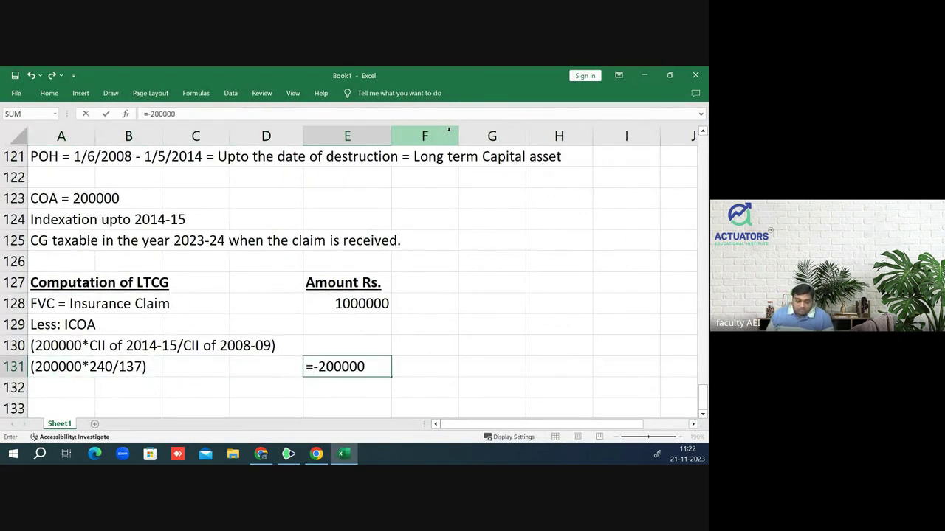
text(*240/)
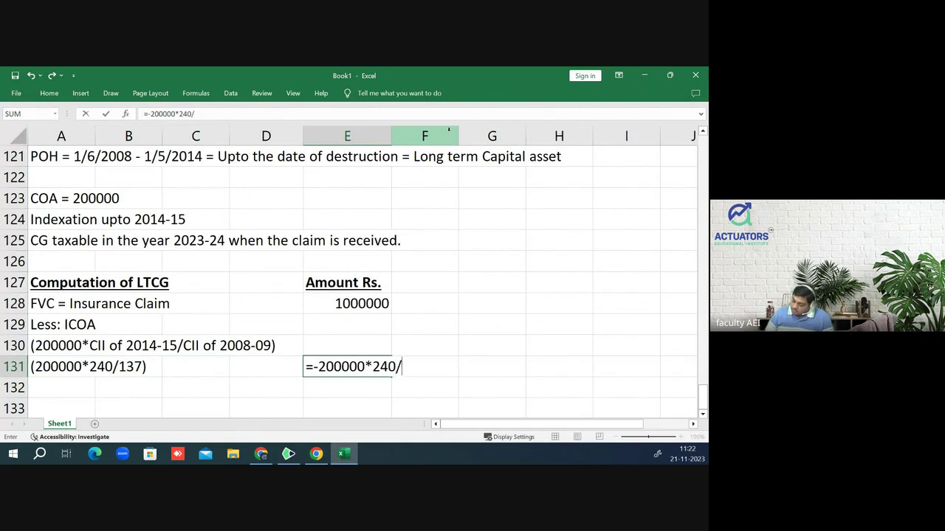
text(137)
key(Return)
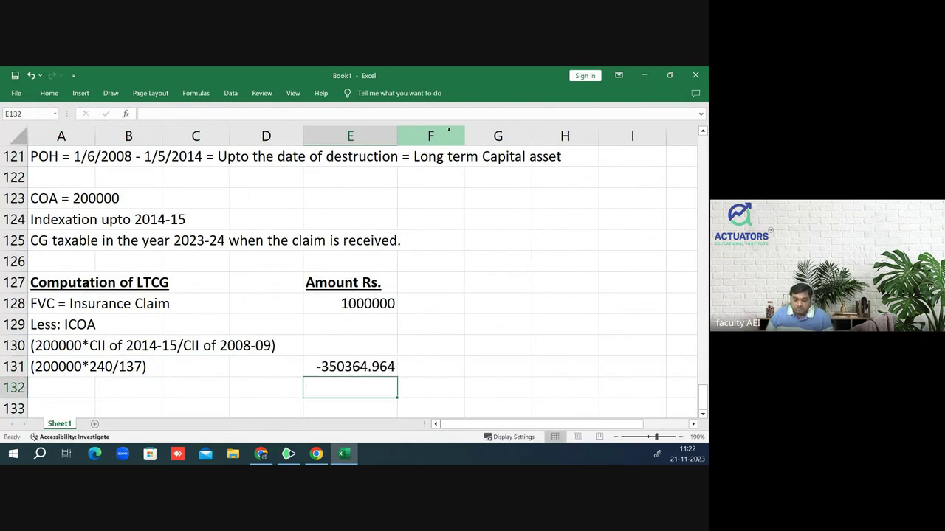
- Round the E131 indexed cost to -350365 with no decimals and underline it
key(Up)
click(49, 93)
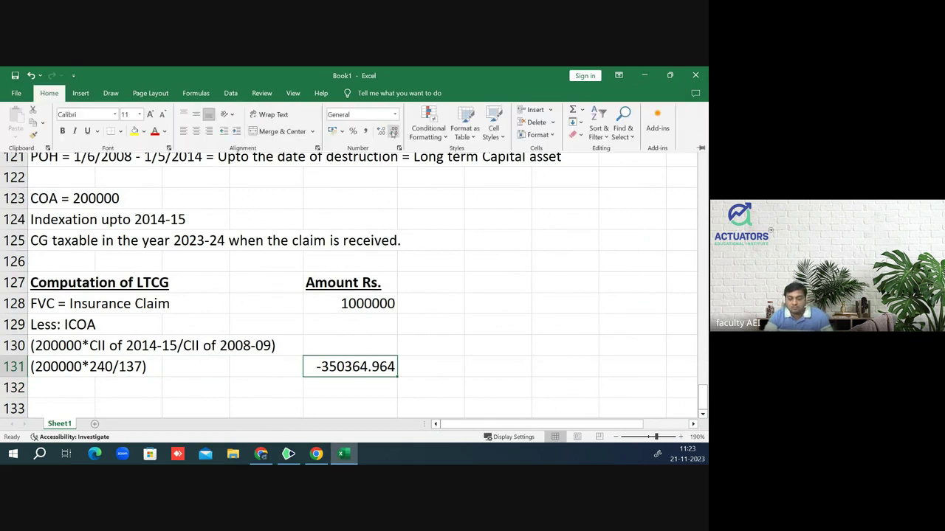
click(393, 131)
click(392, 131)
click(393, 131)
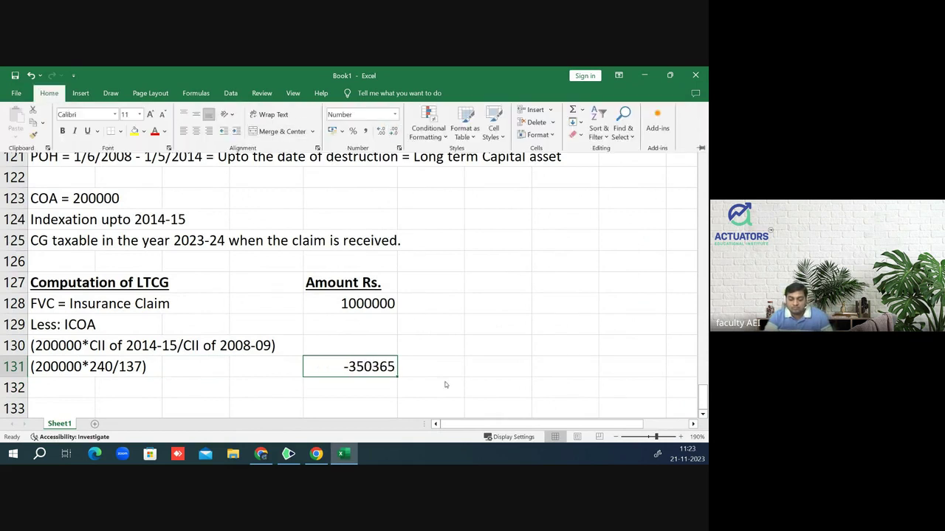
click(355, 365)
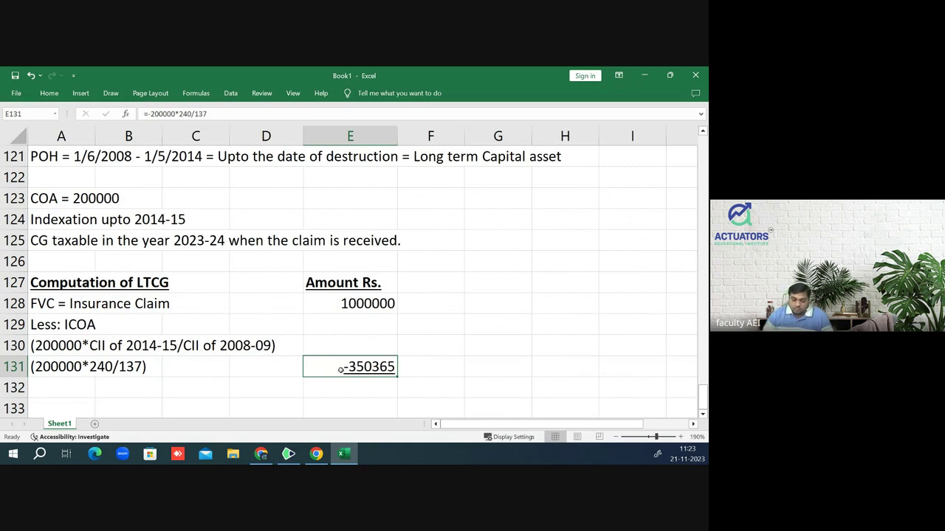
key(Return)
key(Left)
key(Left)
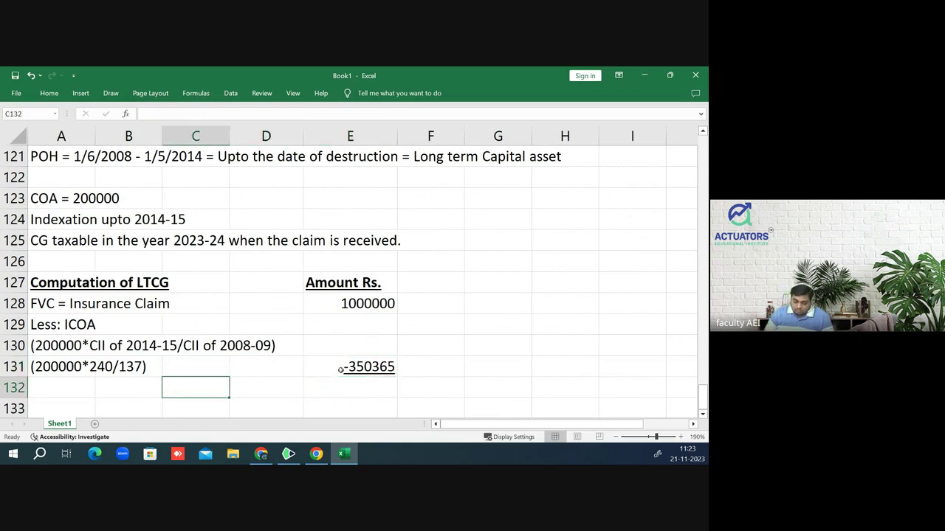
- Label C132 'LTCG' and enter =E128+E131 in E132, giving 649635
text(LTCG)
key(Return)
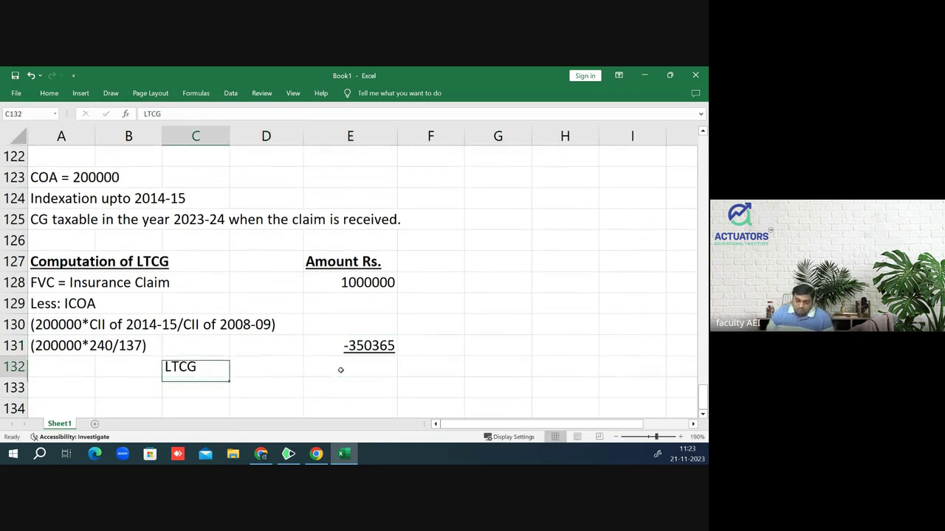
click(341, 370)
key(Right)
key(Left)
text(=)
key(Up)
key(Up)
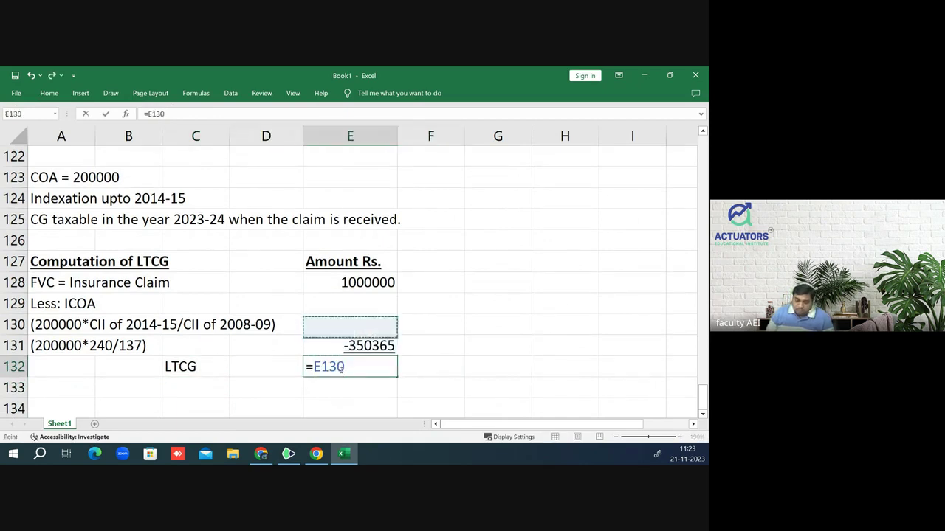
key(Up)
key(Up)
text(+)
key(Up)
key(Return)
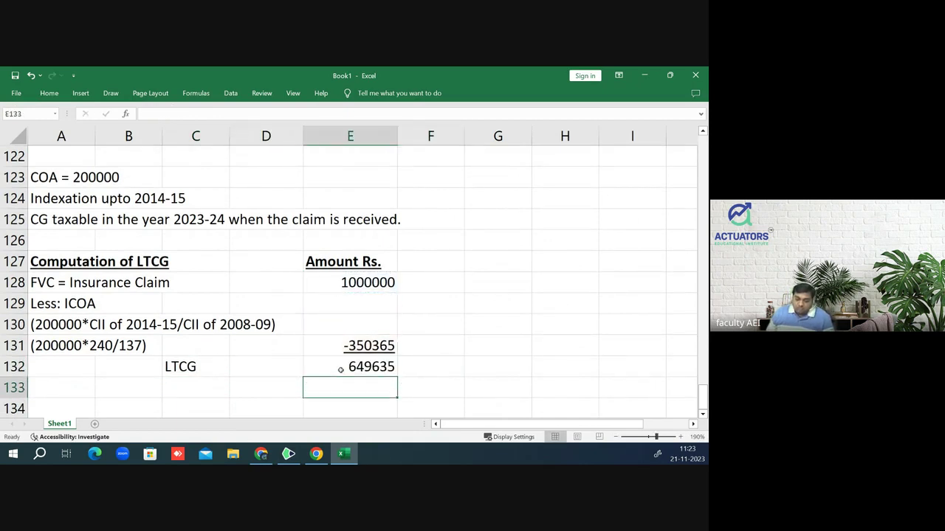
- Bold and underline the LTCG row, and fill the 649635 result yellow
key(Up)
key(Left)
key(Left)
key(shift+Right)
key(shift+Right)
key(shift+Right)
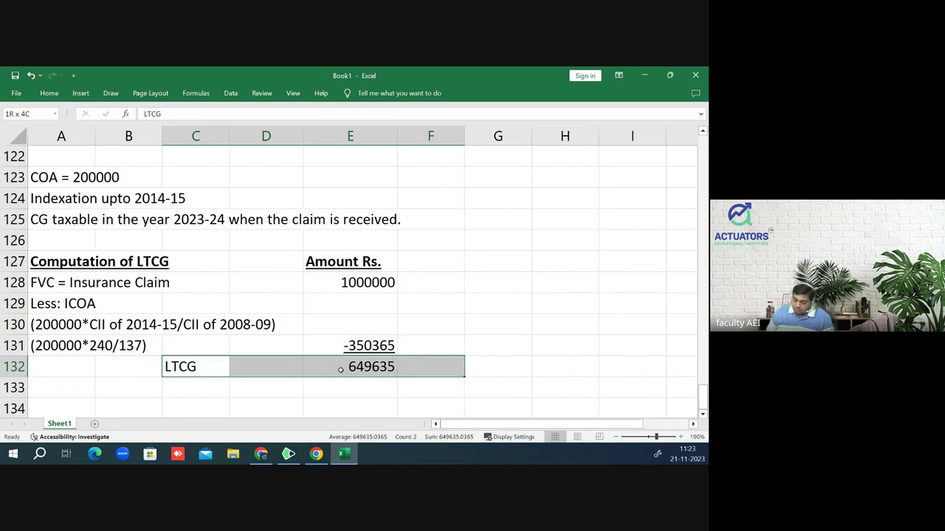
key(shift+Left)
key(ctrl+b)
key(ctrl+u)
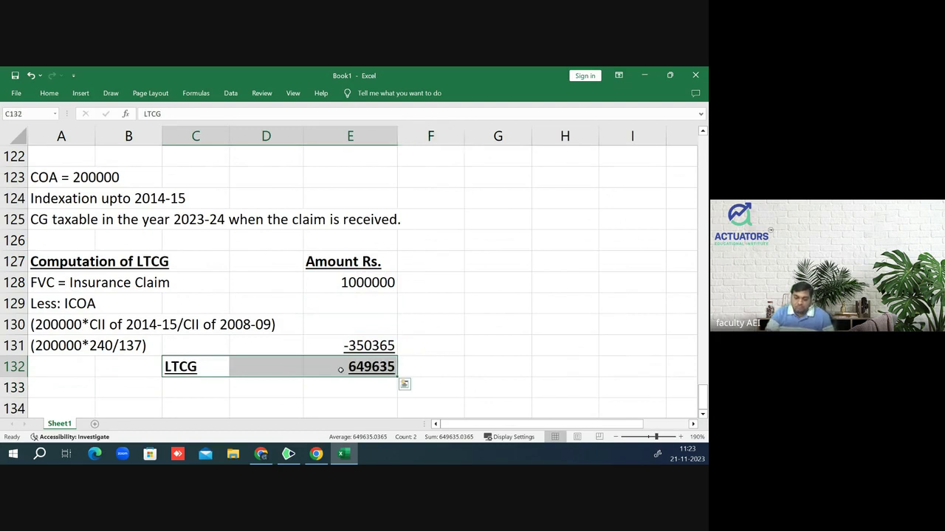
click(332, 369)
click(50, 94)
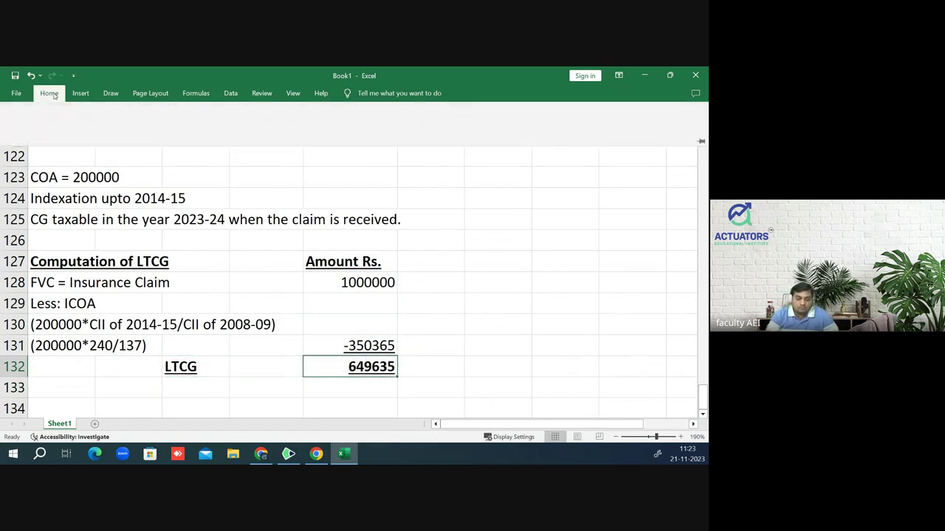
click(135, 130)
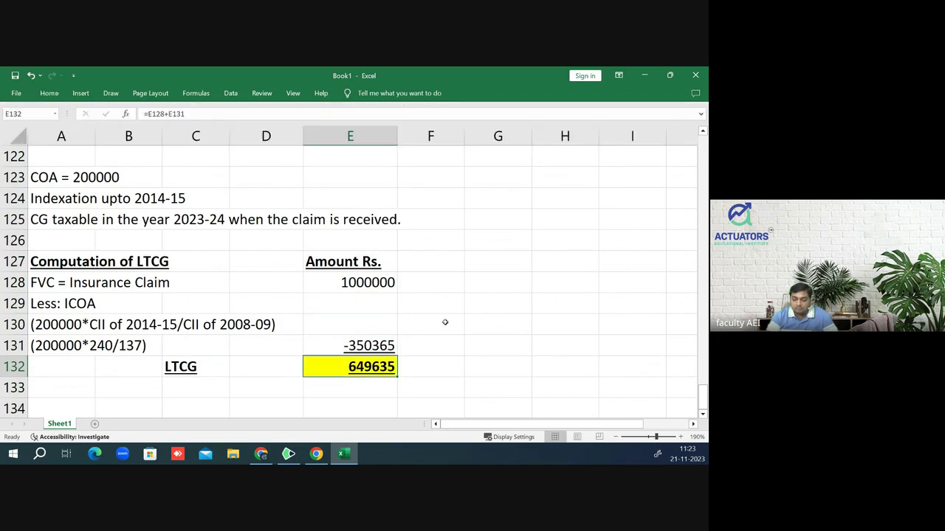
scroll(445, 322, up, 1)
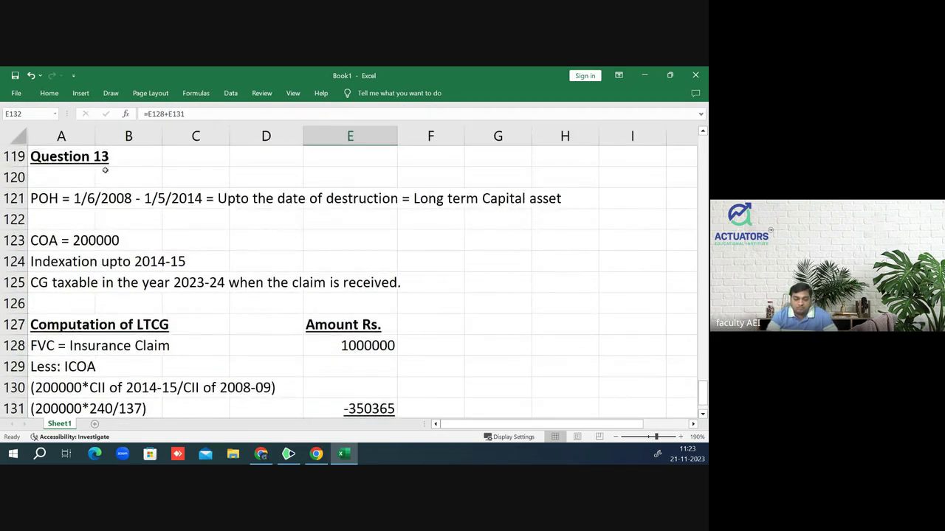
- Drag the Question 13 heading from A119 down to A120
click(92, 156)
drag(92, 156, 92, 177)
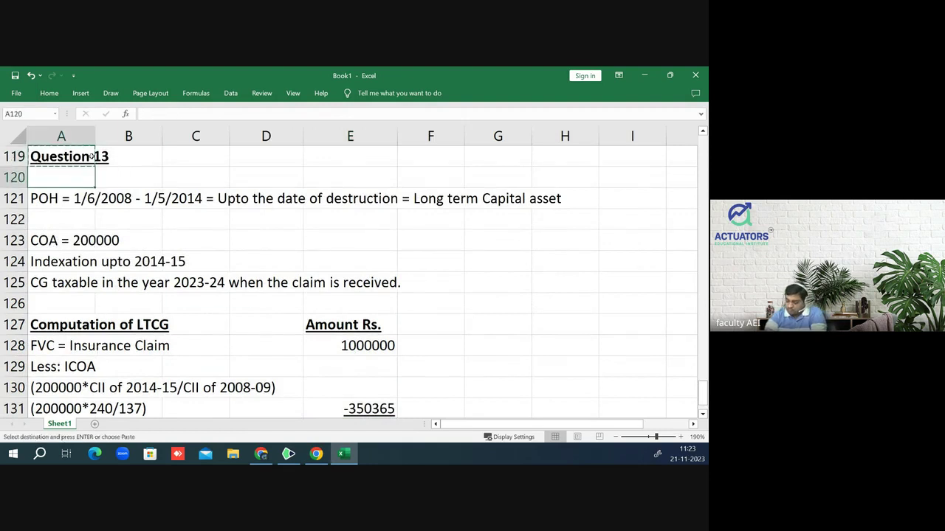
key(Down)
key(Down)
key(Down)
key(Down)
key(Down)
key(Down)
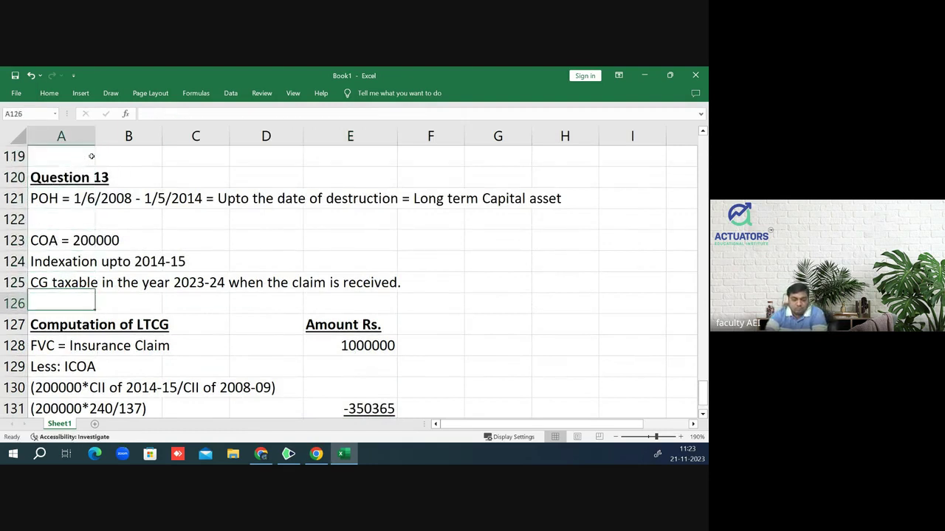
key(Down)
key(Down)
key(Down)
key(Down)
key(Down)
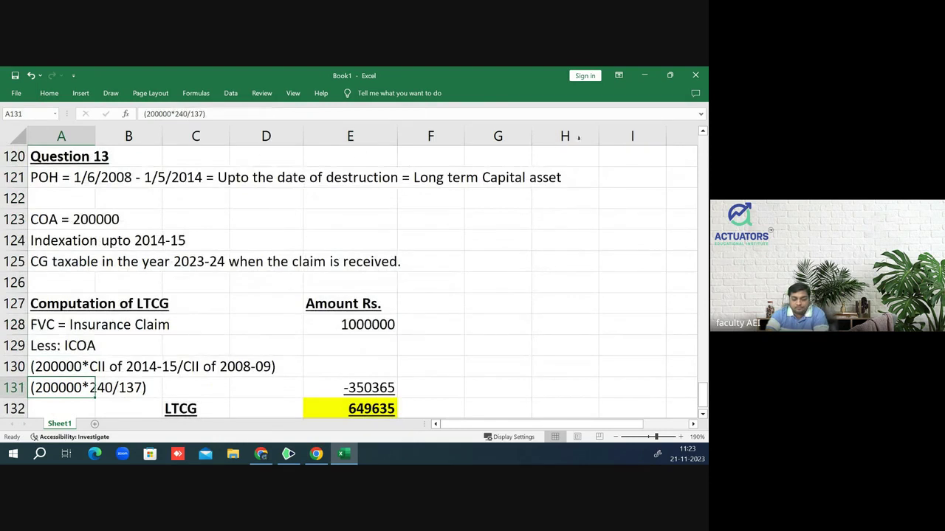
click(498, 279)
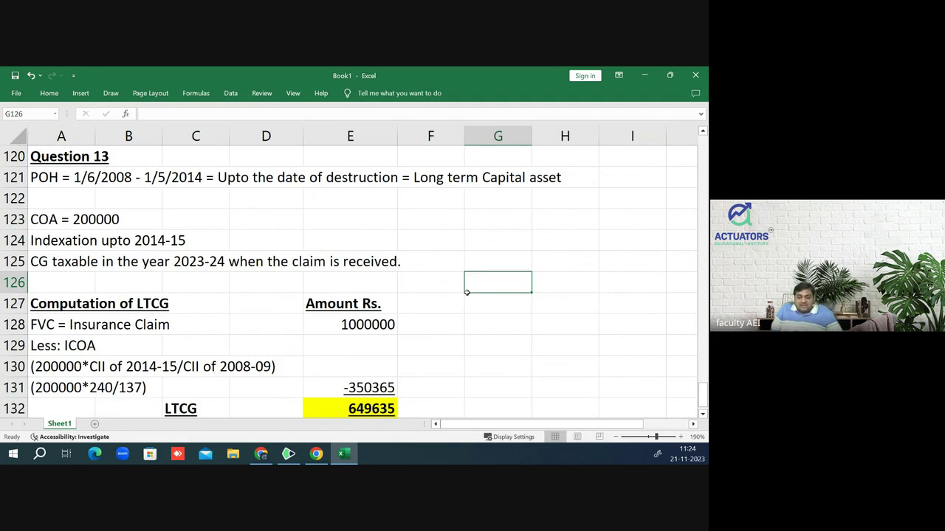
key(Down)
key(Down)
key(Down)
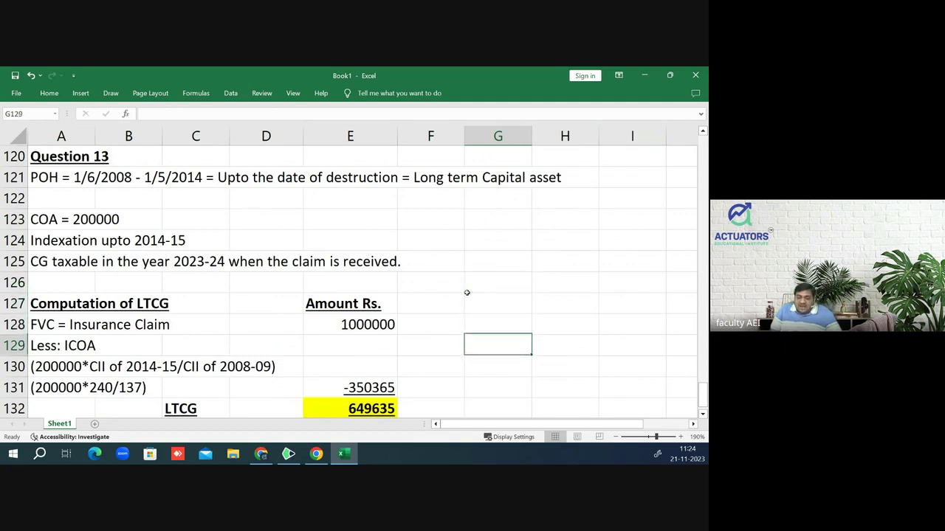
key(Down)
key(Down)
key(Down)
key(Left)
key(Left)
key(Left)
key(Left)
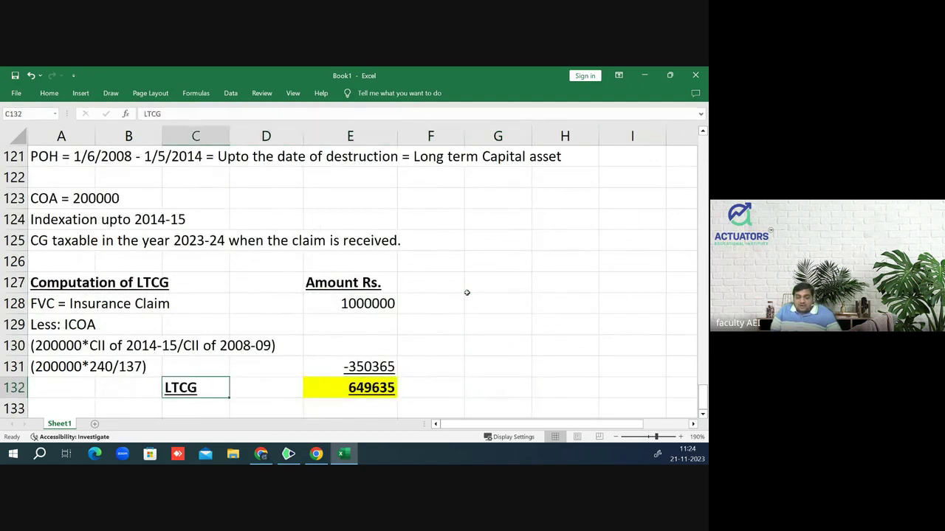
key(Down)
key(Left)
key(Right)
key(Right)
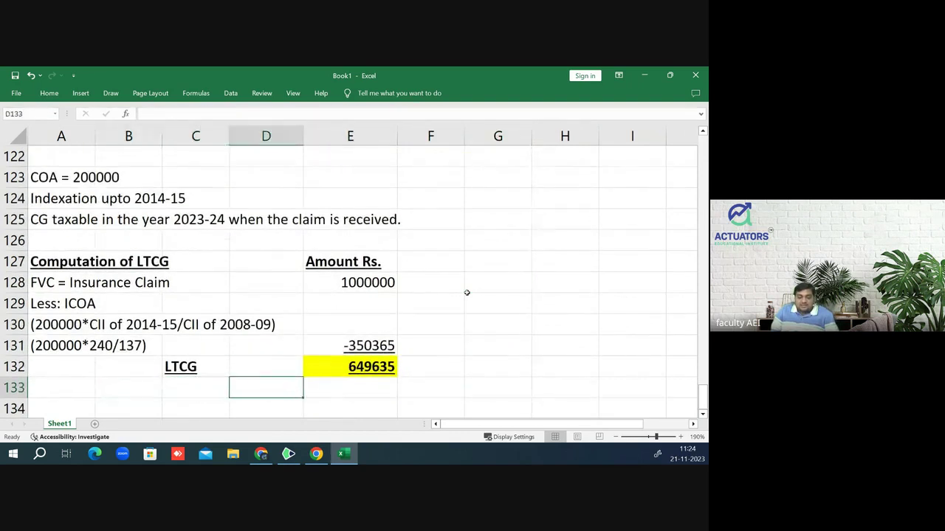
key(Up)
key(Up)
key(Up)
key(Up)
key(Up)
key(Up)
key(Up)
key(Up)
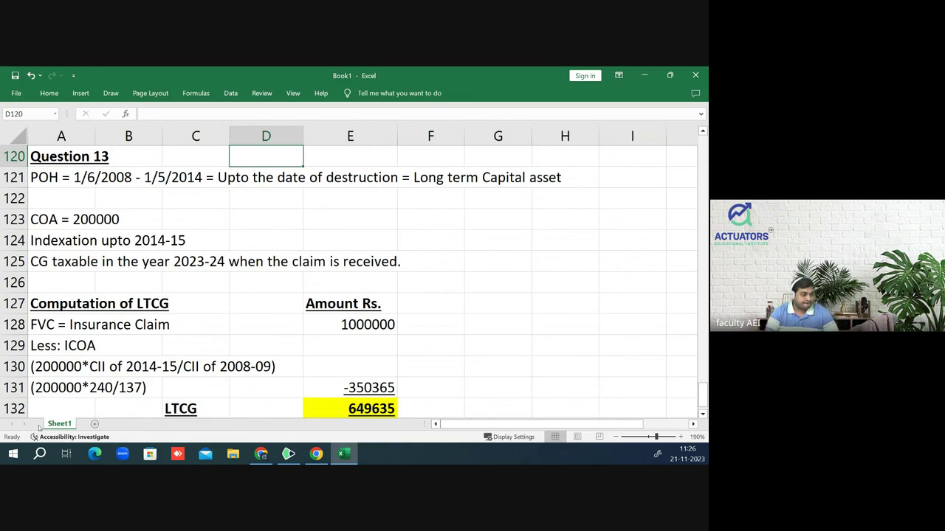
key(alt+Tab)
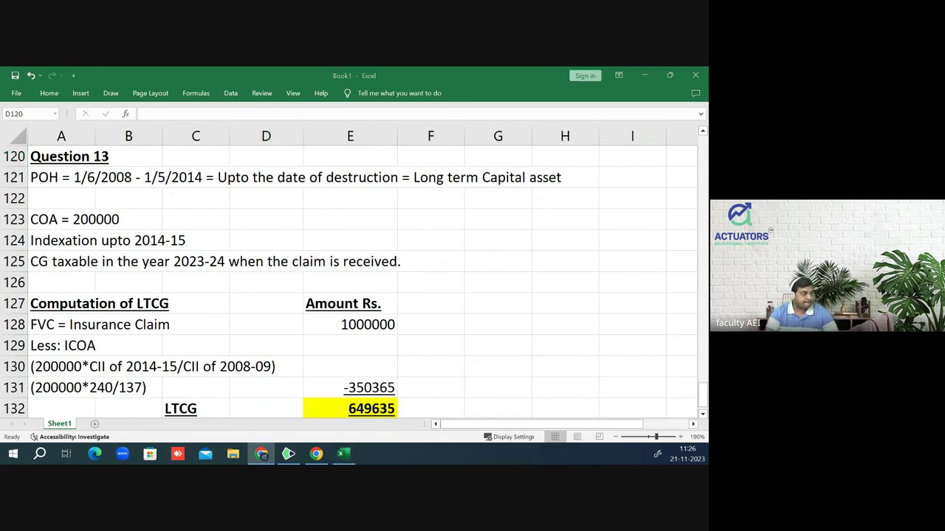